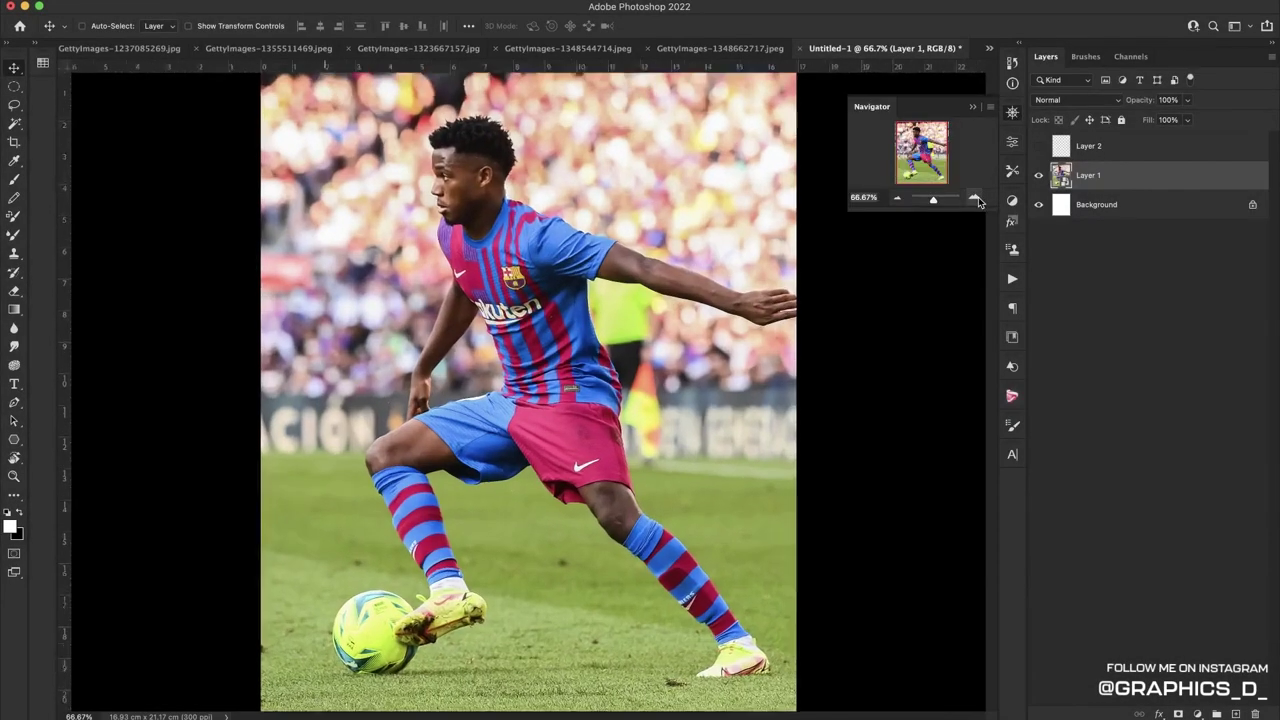
Zoom in on the knee and trace the player's legs and boots with the Pen tool
scroll(687, 182, "up", 5)
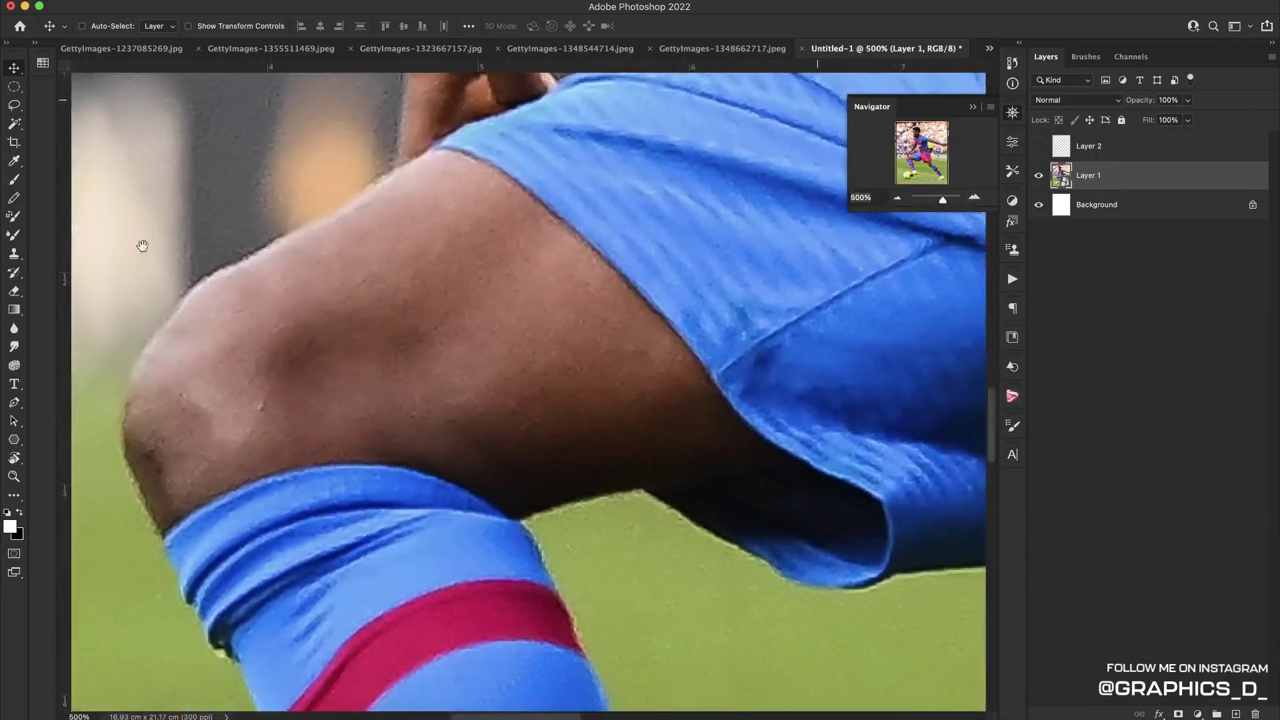
left_click_drag(687, 182, 870, 230)
key("p")
scroll(385, 310, "down", 5)
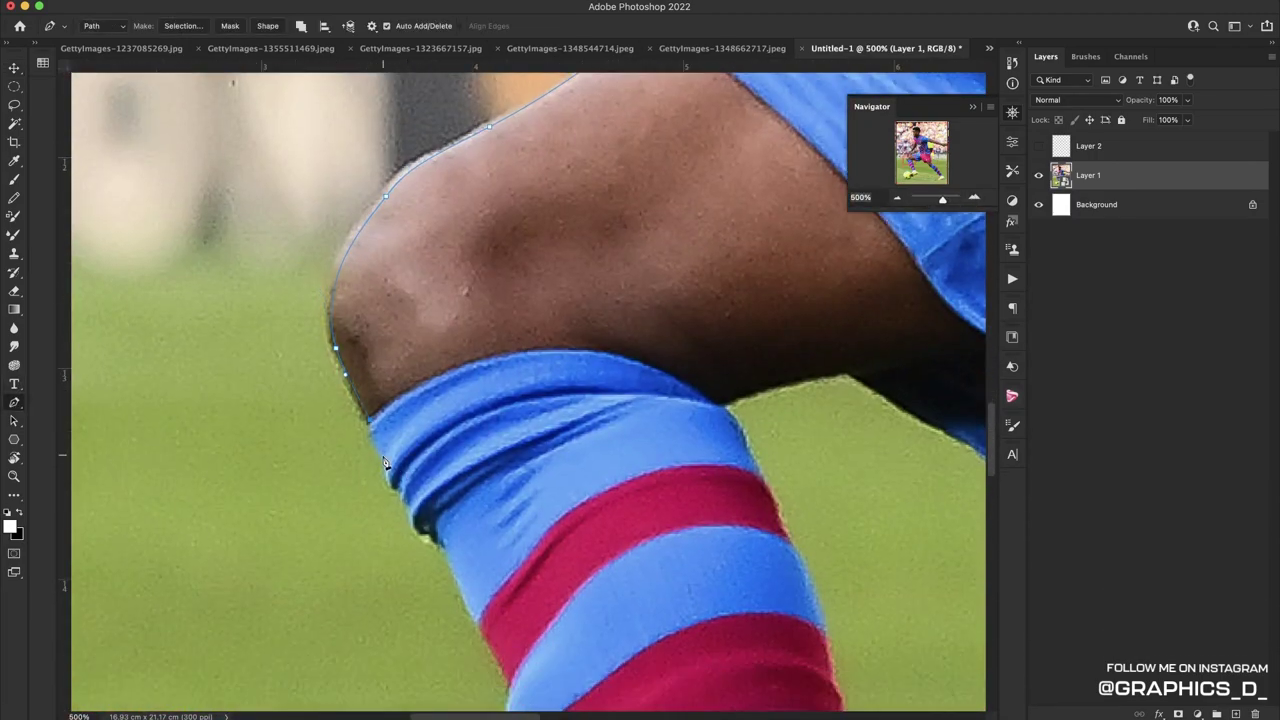
scroll(420, 380, "down", 5)
scroll(460, 430, "down", 5)
scroll(492, 474, "down", 10)
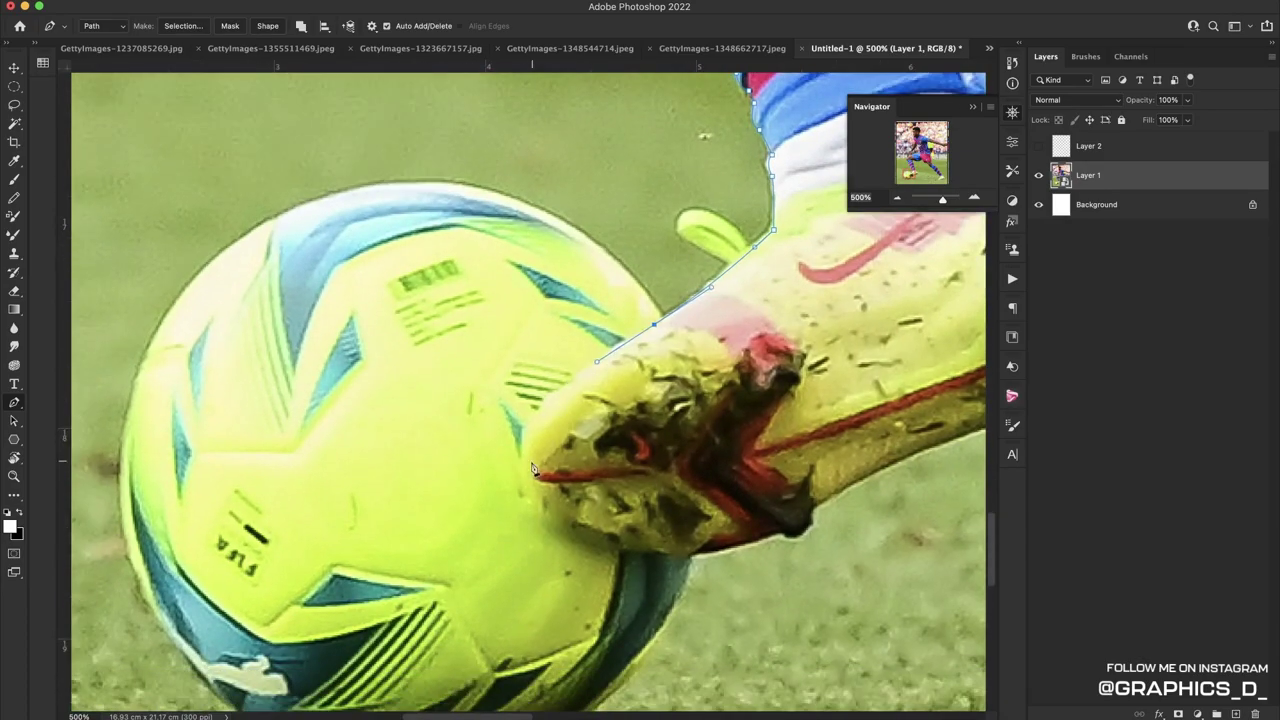
scroll(690, 375, "up", 10)
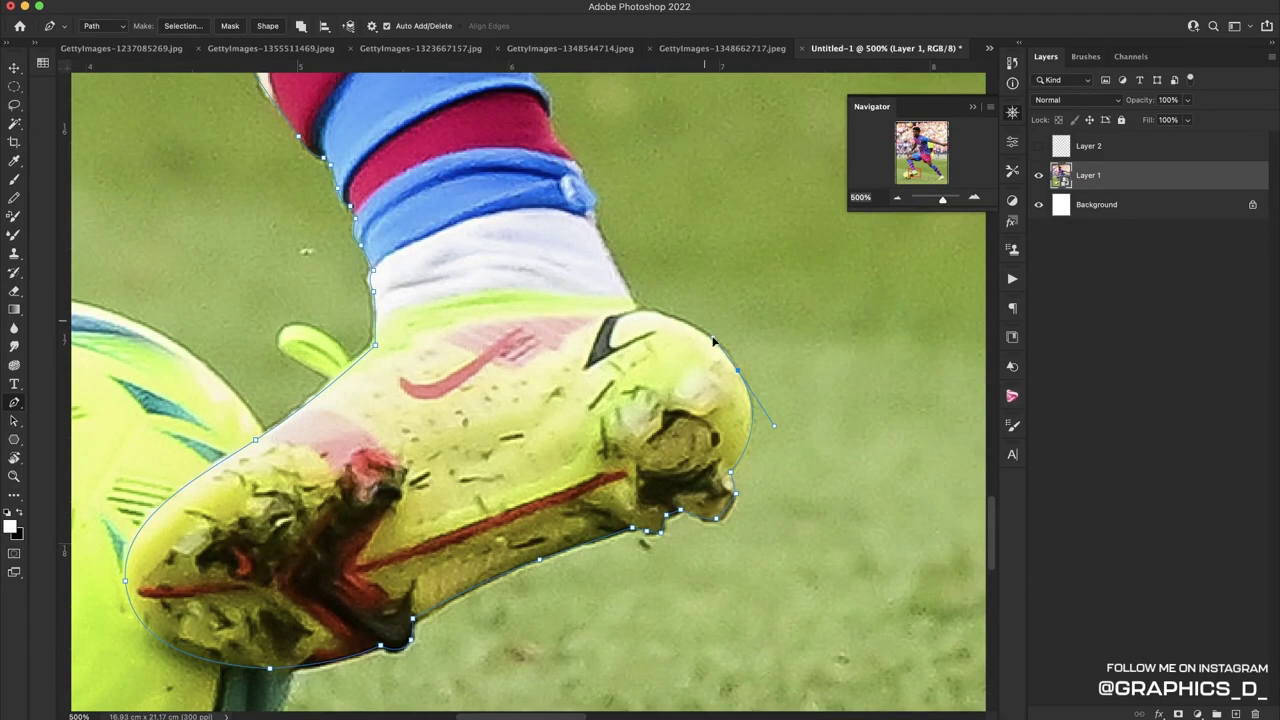
scroll(715, 397, "up", 10)
scroll(740, 385, "right", 5)
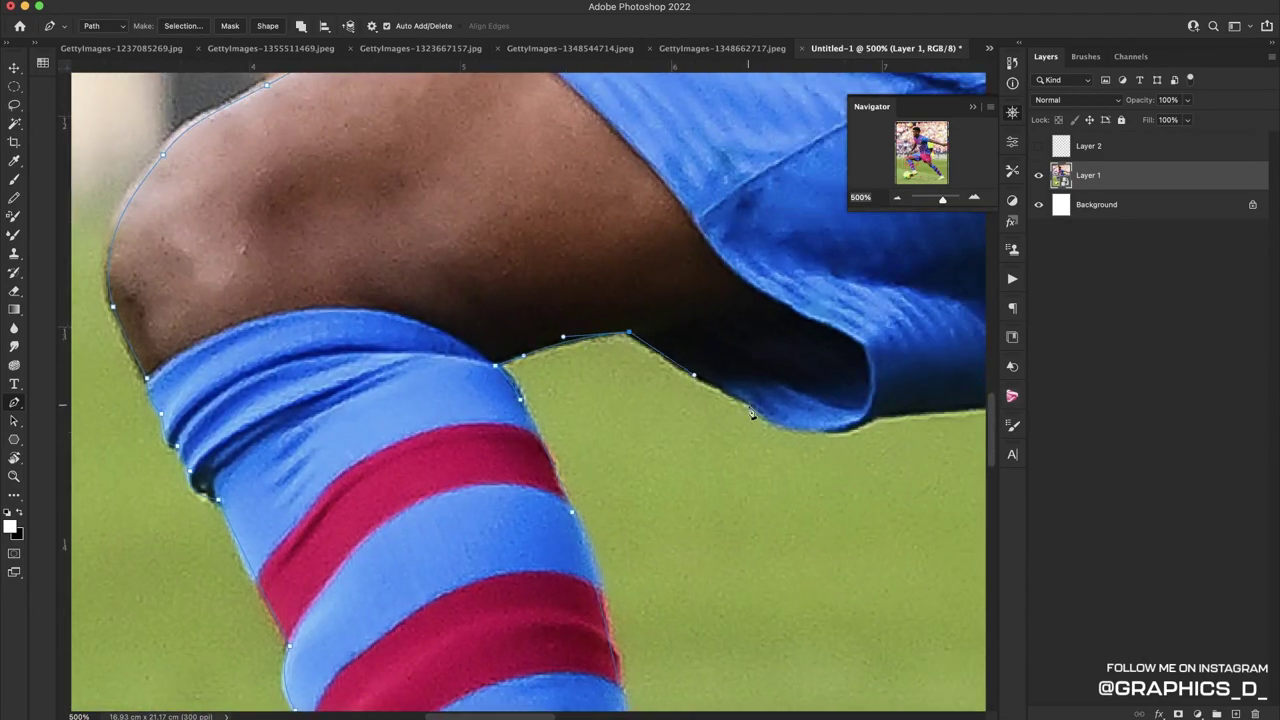
scroll(760, 375, "right", 5)
scroll(775, 365, "up", 3)
scroll(775, 365, "right", 5)
Continue the pen path up the shorts, shirt and outstretched arm to the armpit
scroll(765, 390, "down", 5)
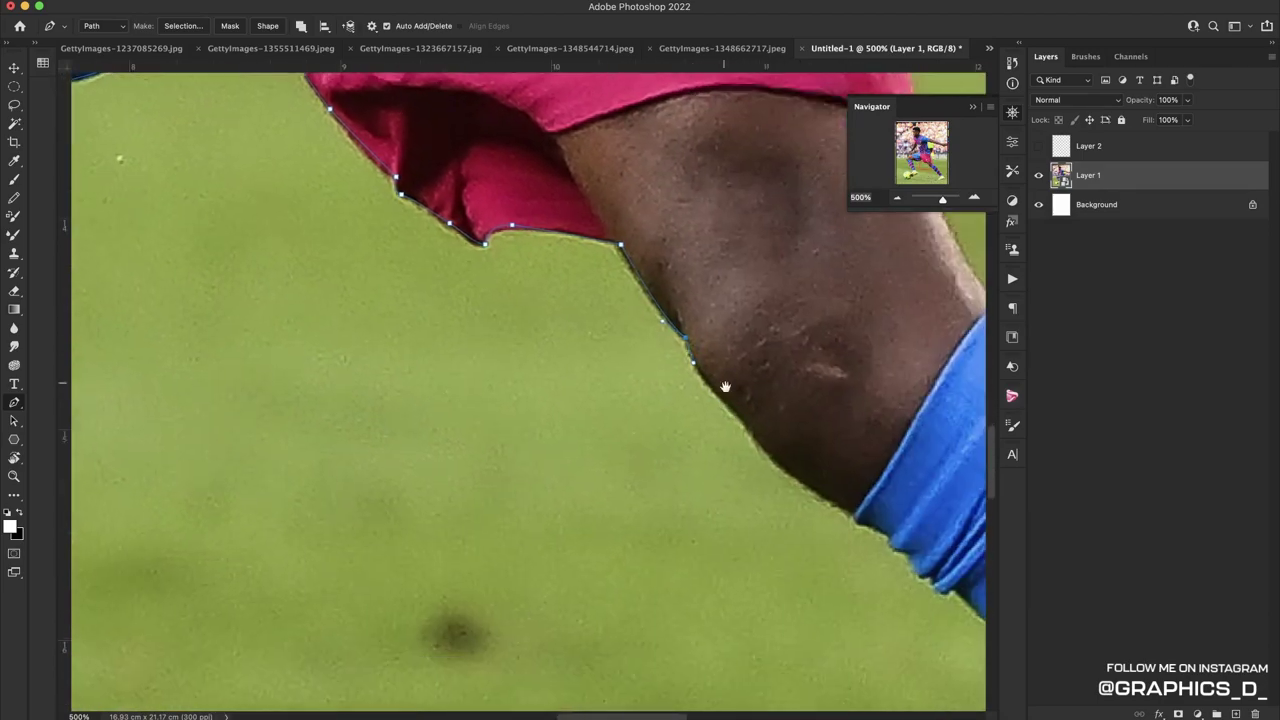
scroll(755, 420, "down", 5)
scroll(748, 455, "right", 3)
scroll(748, 455, "down", 10)
scroll(730, 500, "down", 5)
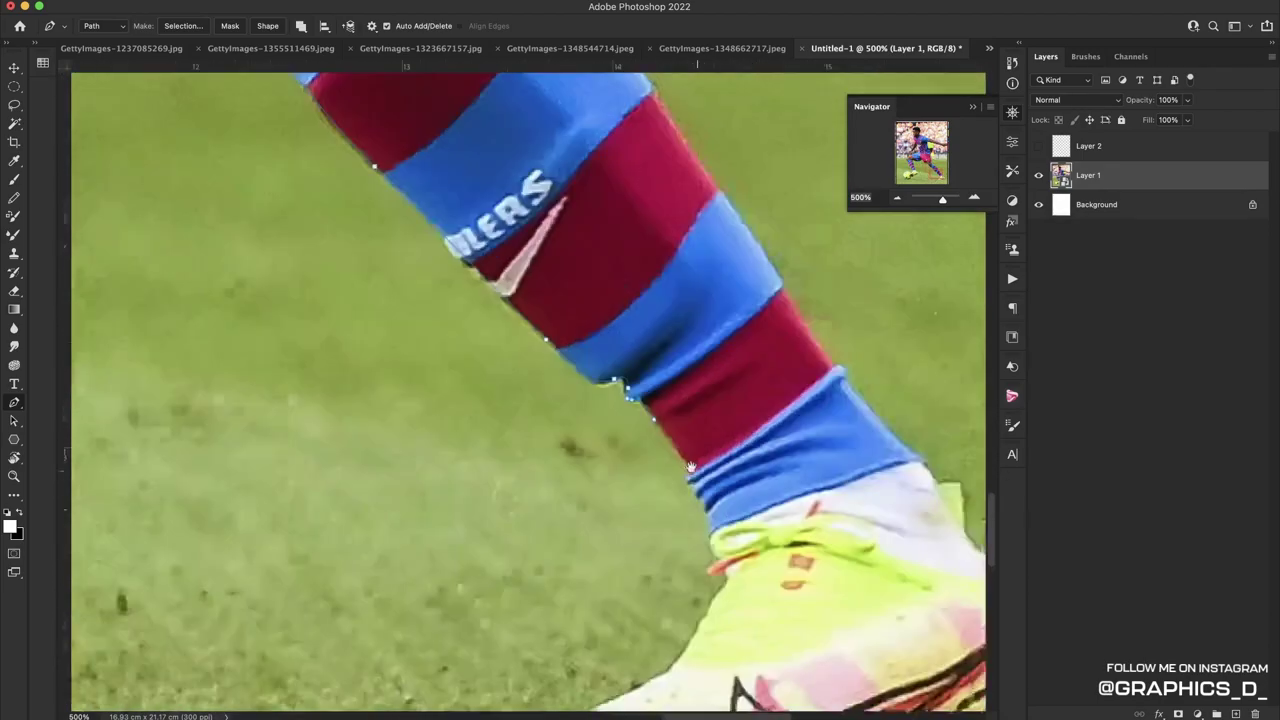
scroll(718, 550, "down", 2)
scroll(650, 590, "down", 2)
scroll(601, 614, "up", 5)
scroll(610, 560, "up", 5)
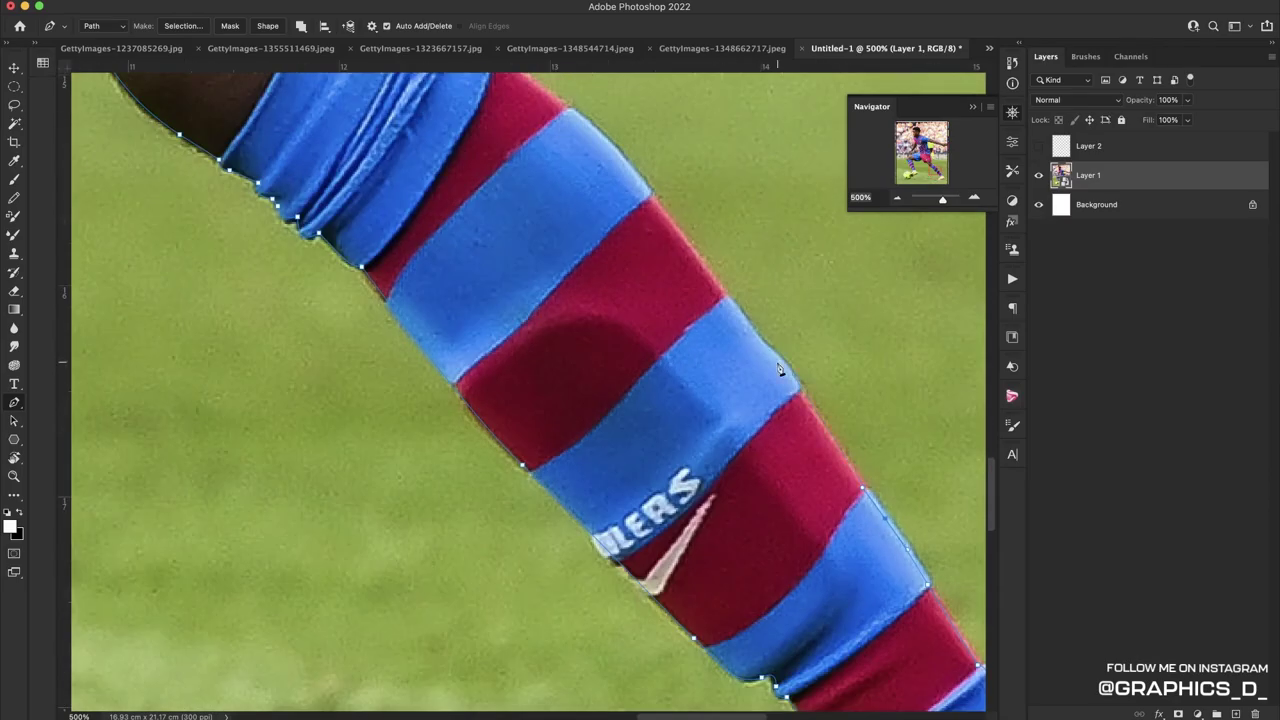
scroll(620, 500, "left", 3)
scroll(630, 460, "up", 5)
scroll(645, 400, "up", 3)
scroll(648, 393, "up", 10)
scroll(690, 345, "up", 10)
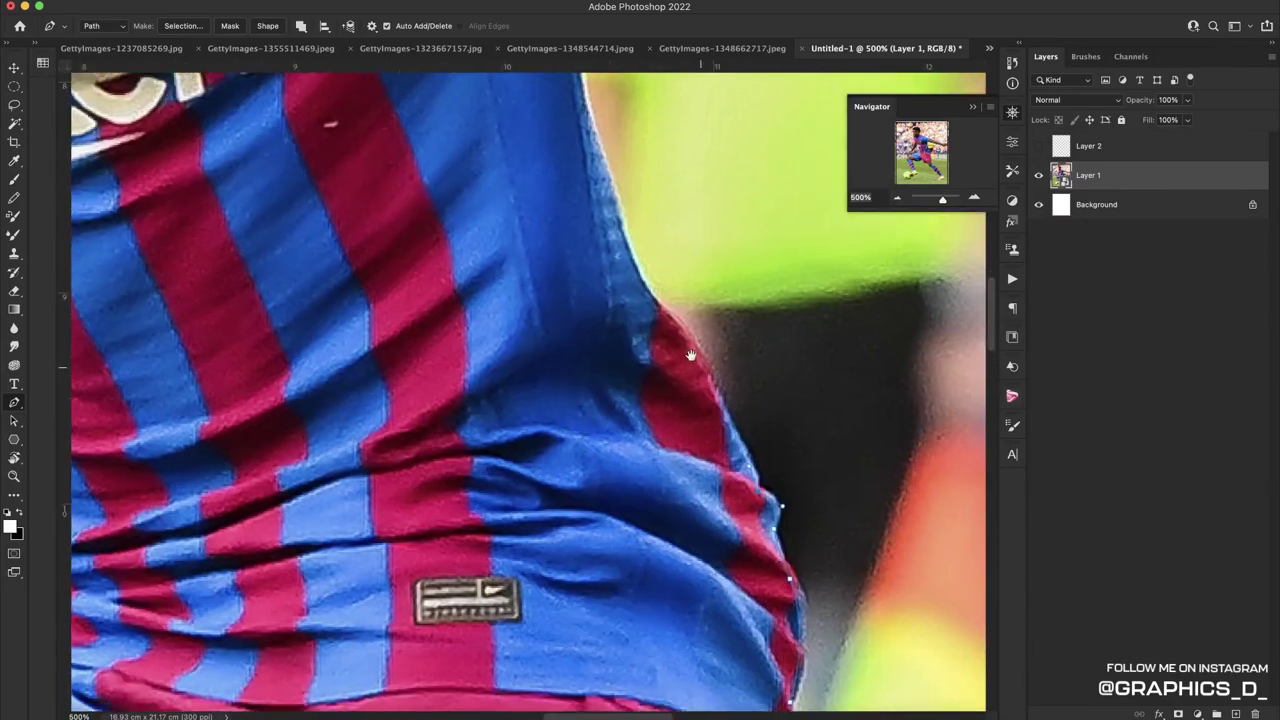
scroll(690, 300, "up", 5)
scroll(700, 300, "right", 5)
left_click_drag(745, 306, 830, 302)
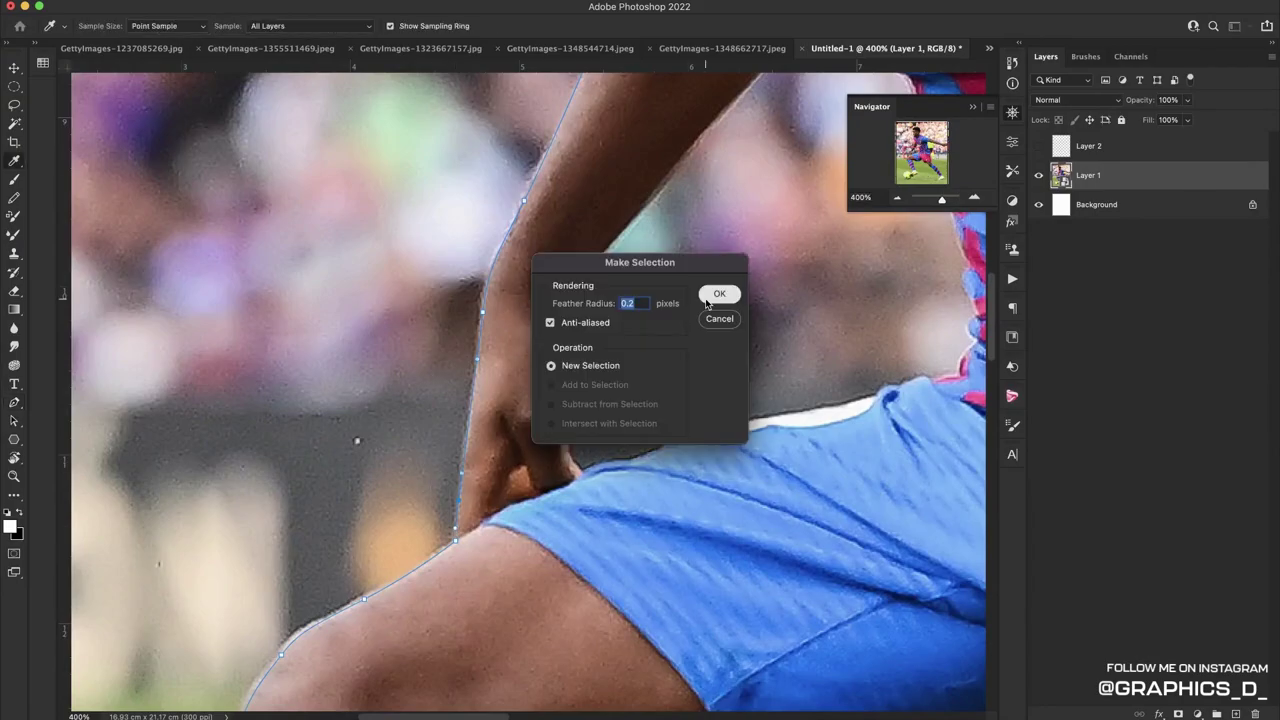
Finish the pen path around the chin, hairline, shoulder and fingertips
left_click(706, 300)
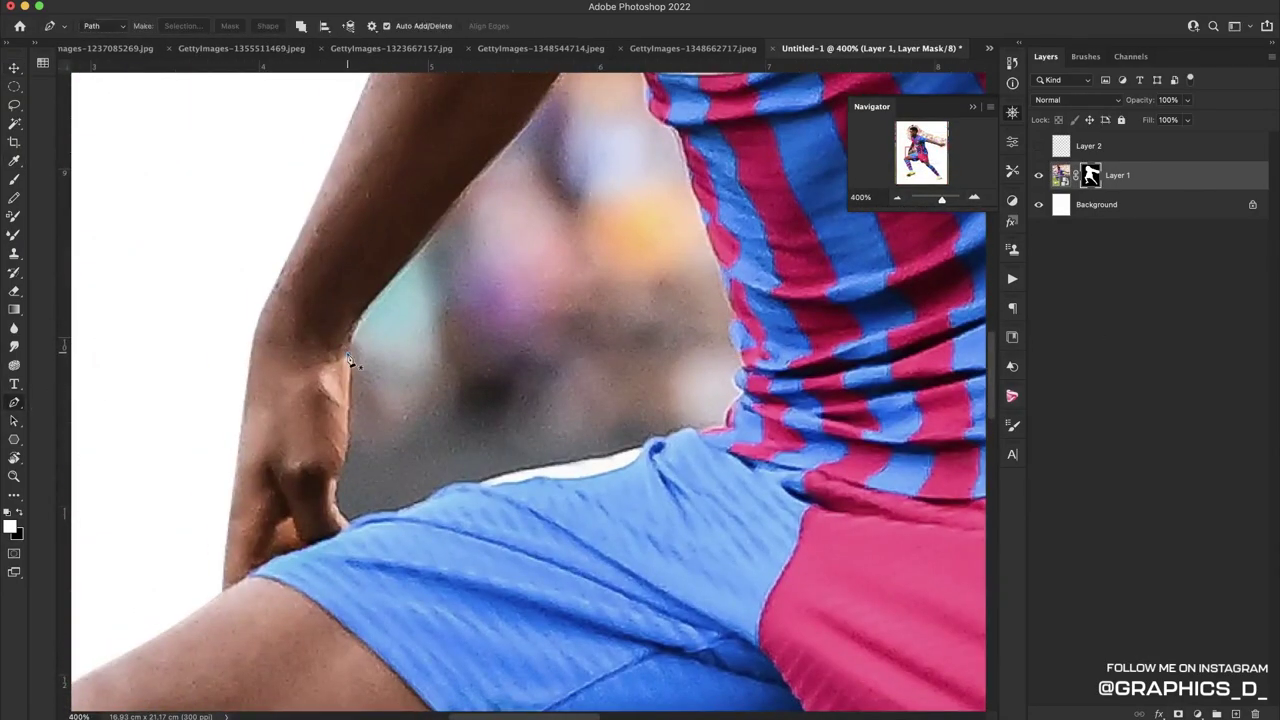
scroll(750, 393, "up", 15)
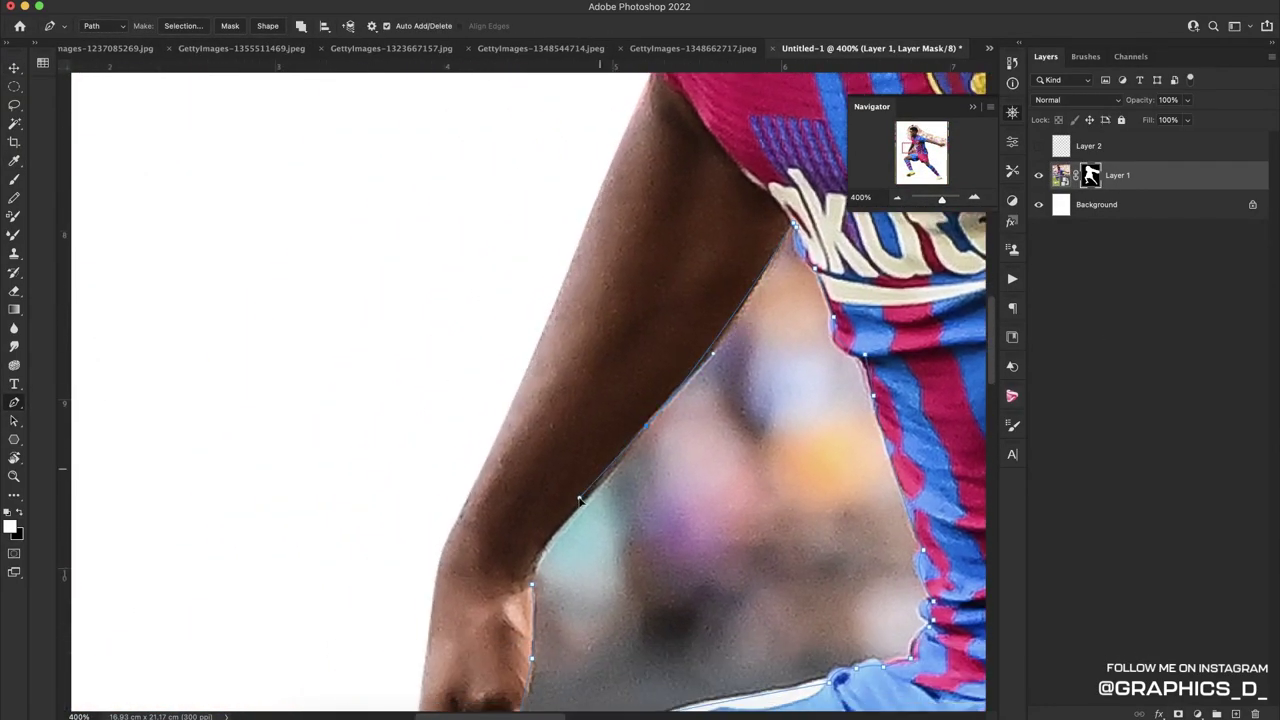
left_click_drag(620, 462, 665, 390)
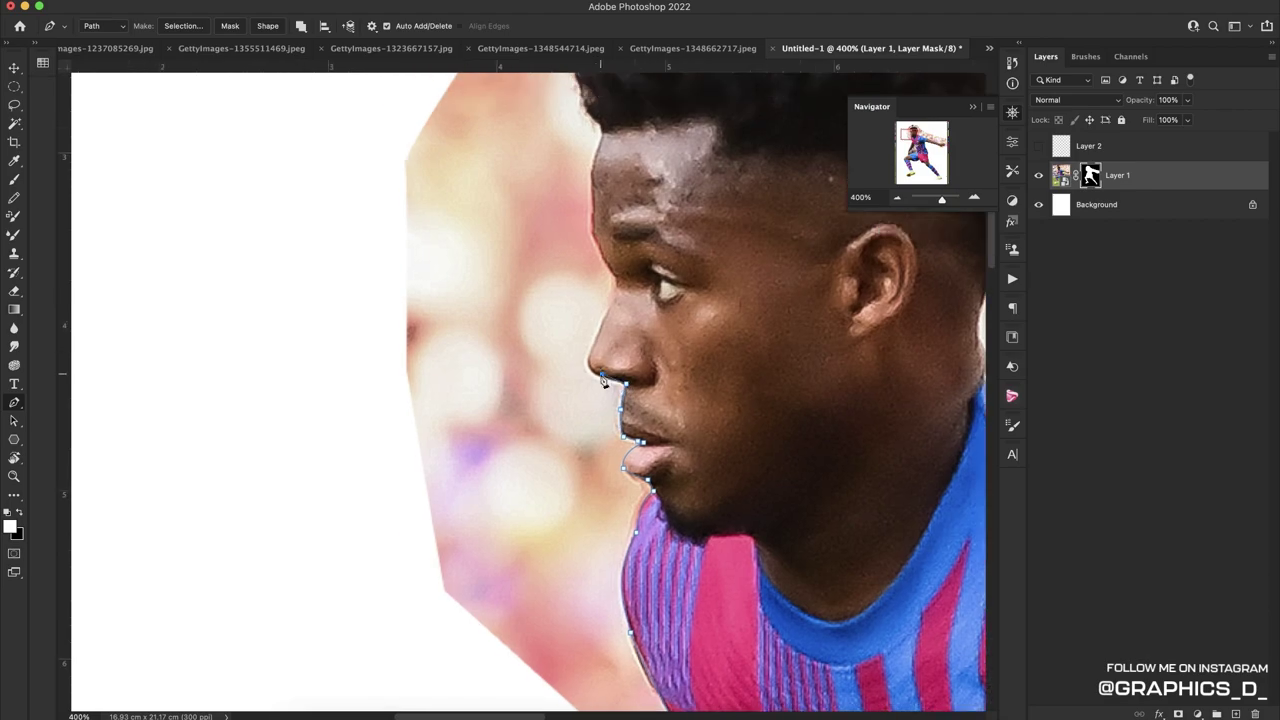
scroll(615, 425, "up", 3)
scroll(615, 425, "up", 3)
scroll(615, 425, "up", 3)
left_click(728, 275)
scroll(640, 390, "down", 5)
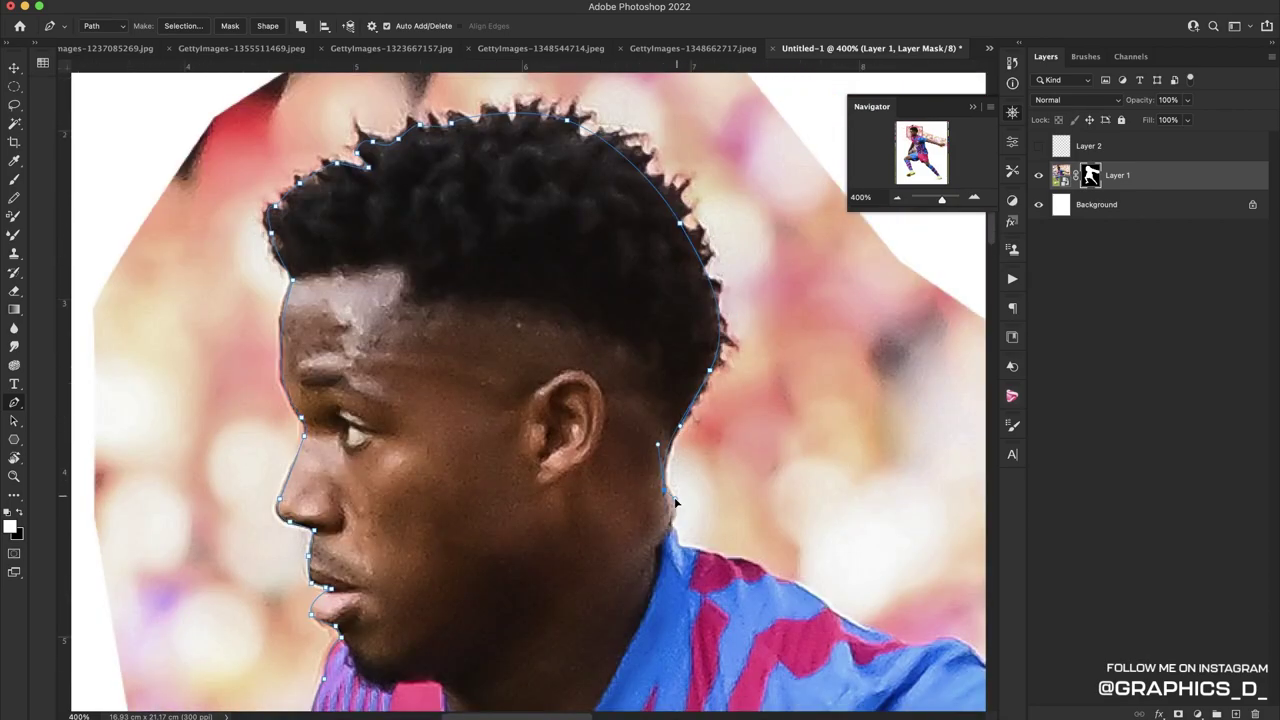
scroll(640, 390, "down", 5)
scroll(640, 390, "down", 5)
scroll(640, 390, "right", 5)
left_click(686, 426)
scroll(686, 430, "right", 10)
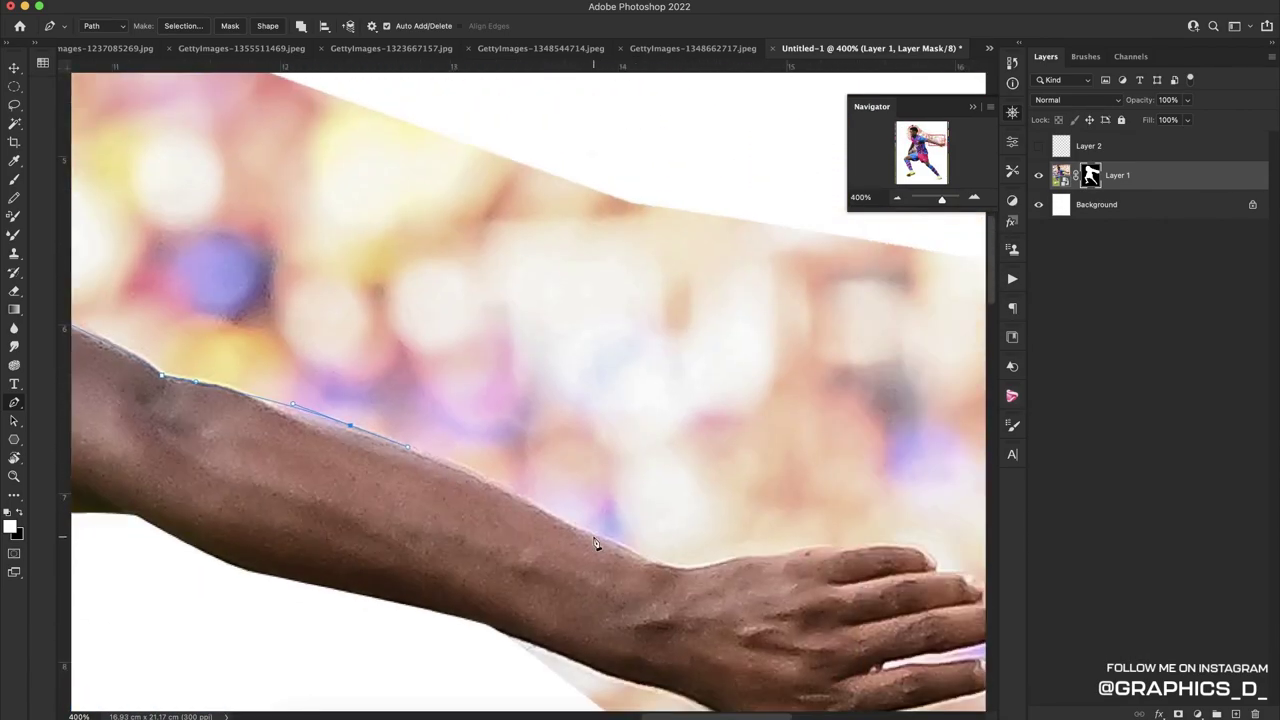
left_click(755, 431)
scroll(808, 550, "left", 10)
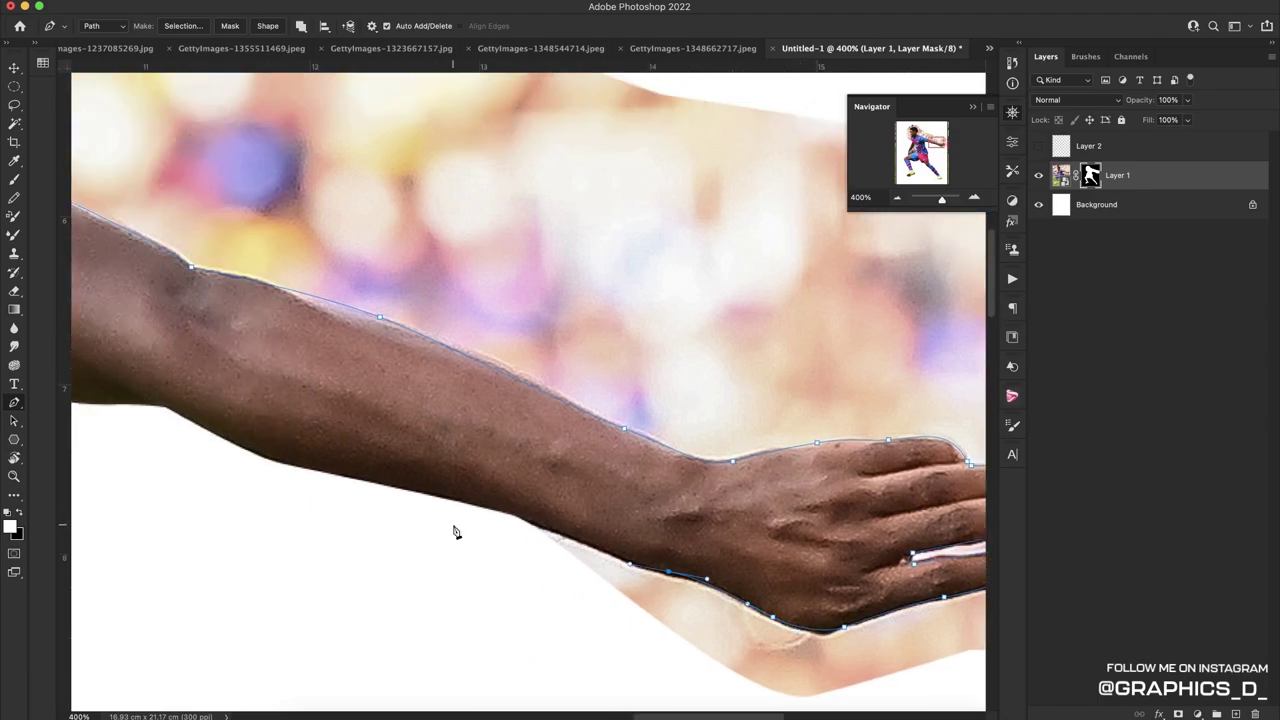
Turn the path into a 0.2 px-feathered selection and delete the leftover background
key("ctrl+0")
key("Escape")
key("a")
right_click(645, 450)
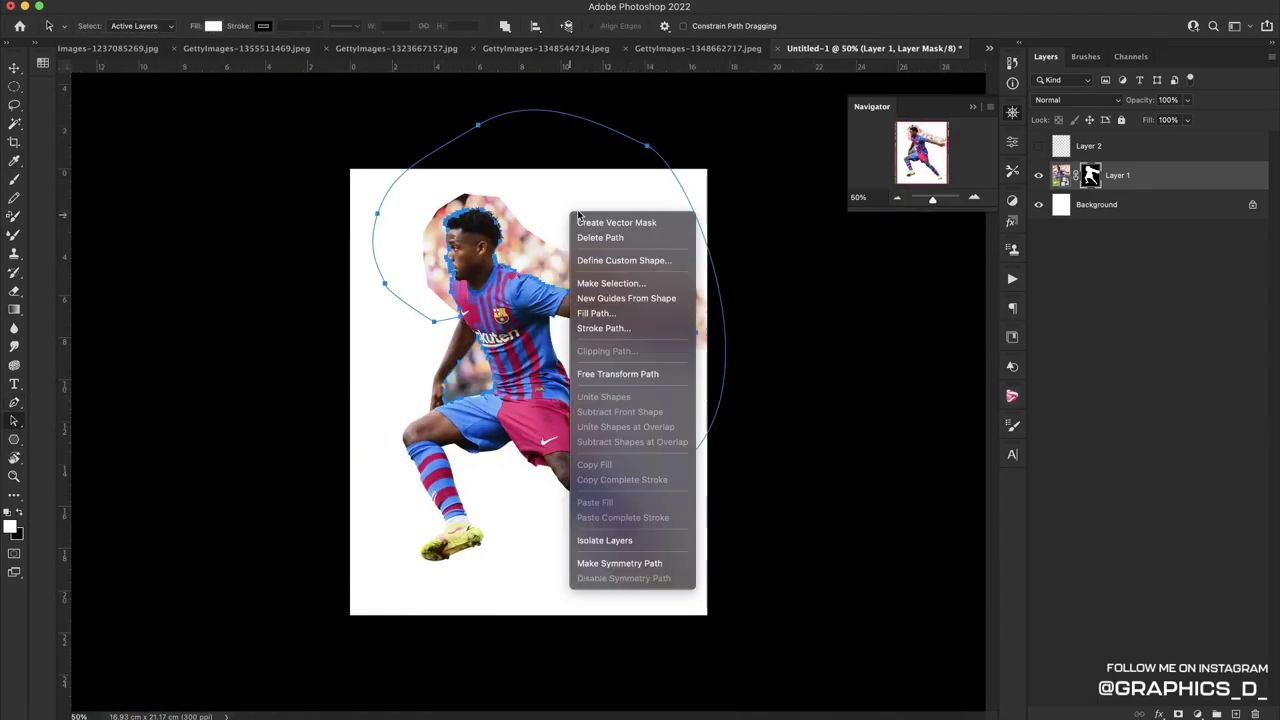
left_click(605, 280)
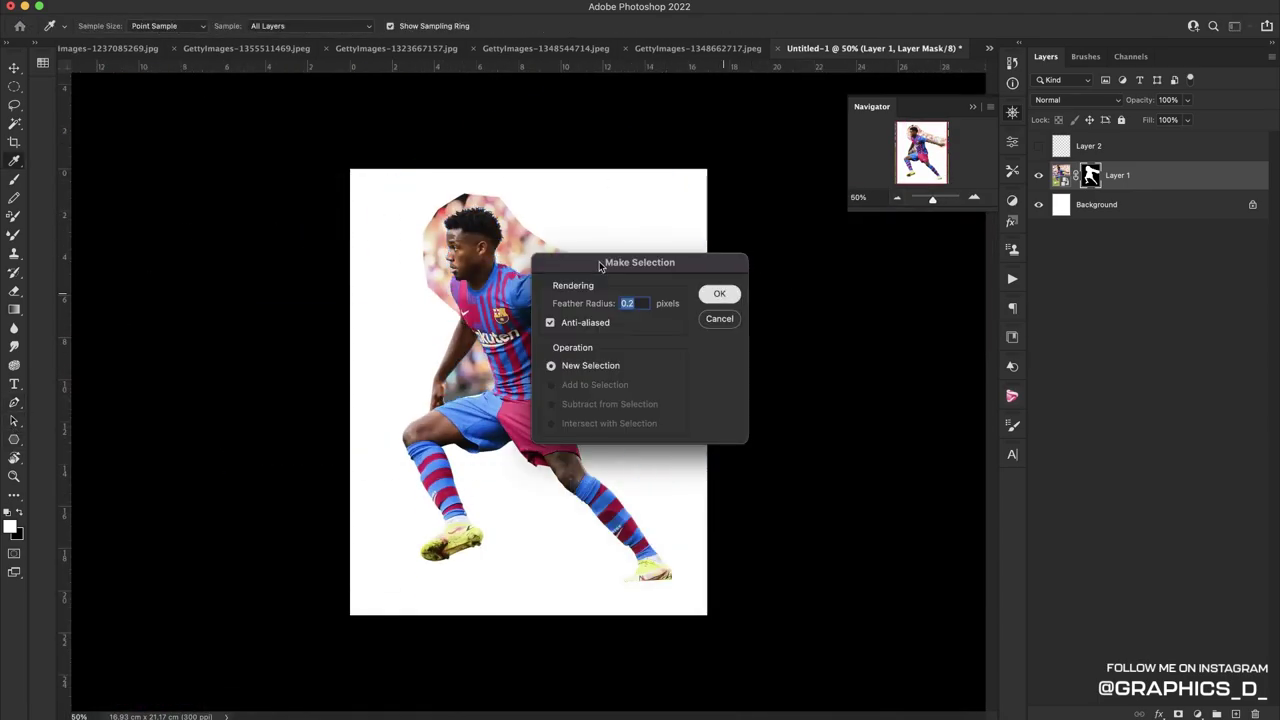
left_click(719, 293)
key("Delete")
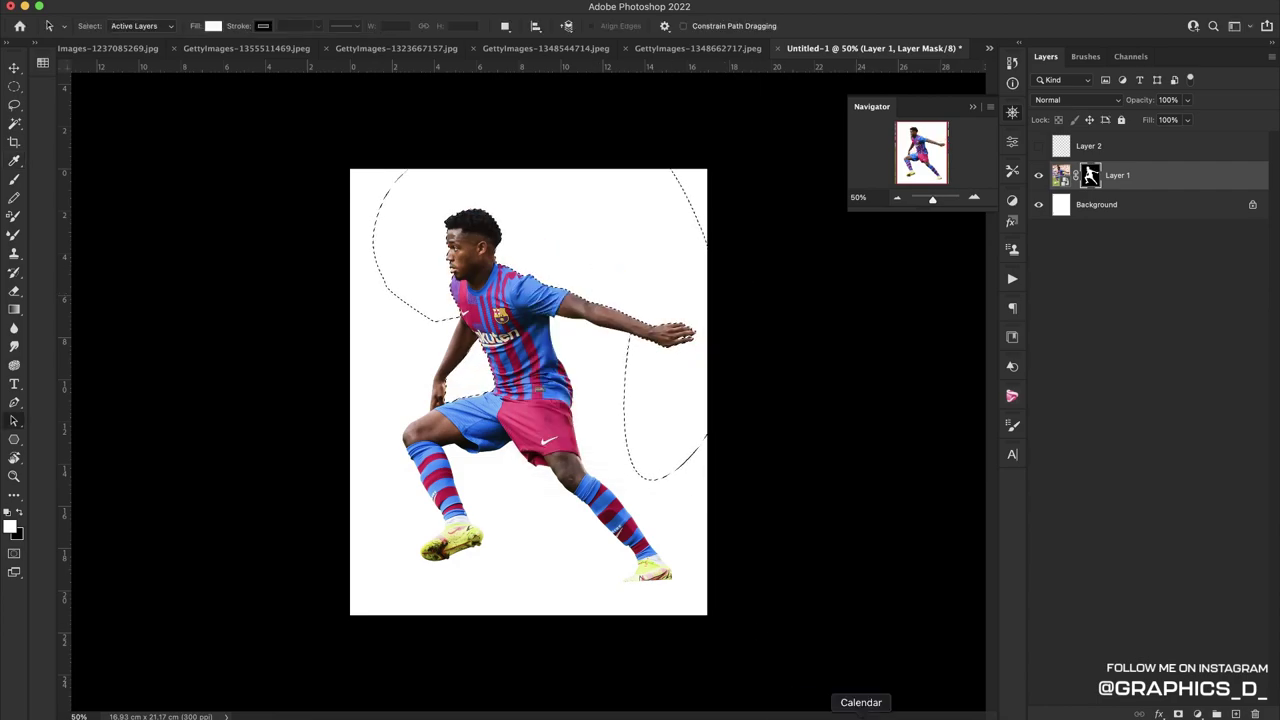
left_click(797, 705)
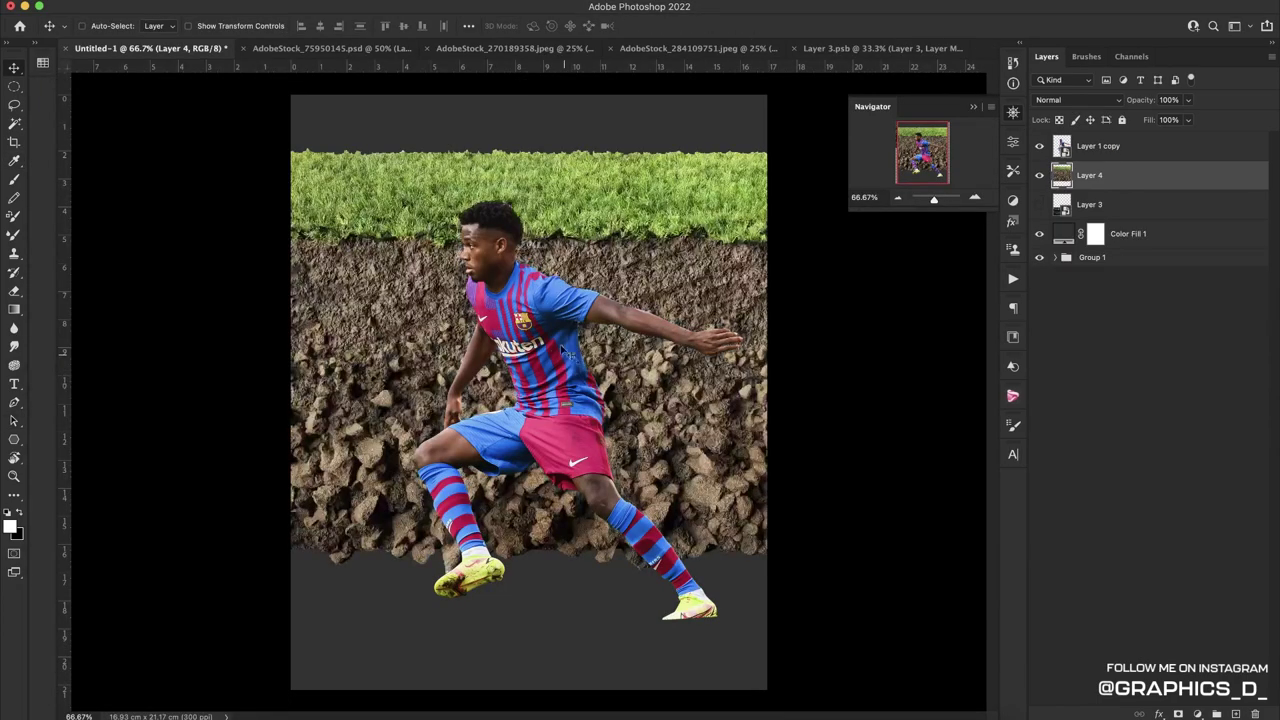
Move the grass-and-soil strip to the canvas bottom and raise the player slightly
mouse_move(572, 196)
left_mouse_down()
mouse_move(572, 645)
mouse_move(570, 578)
left_mouse_up()
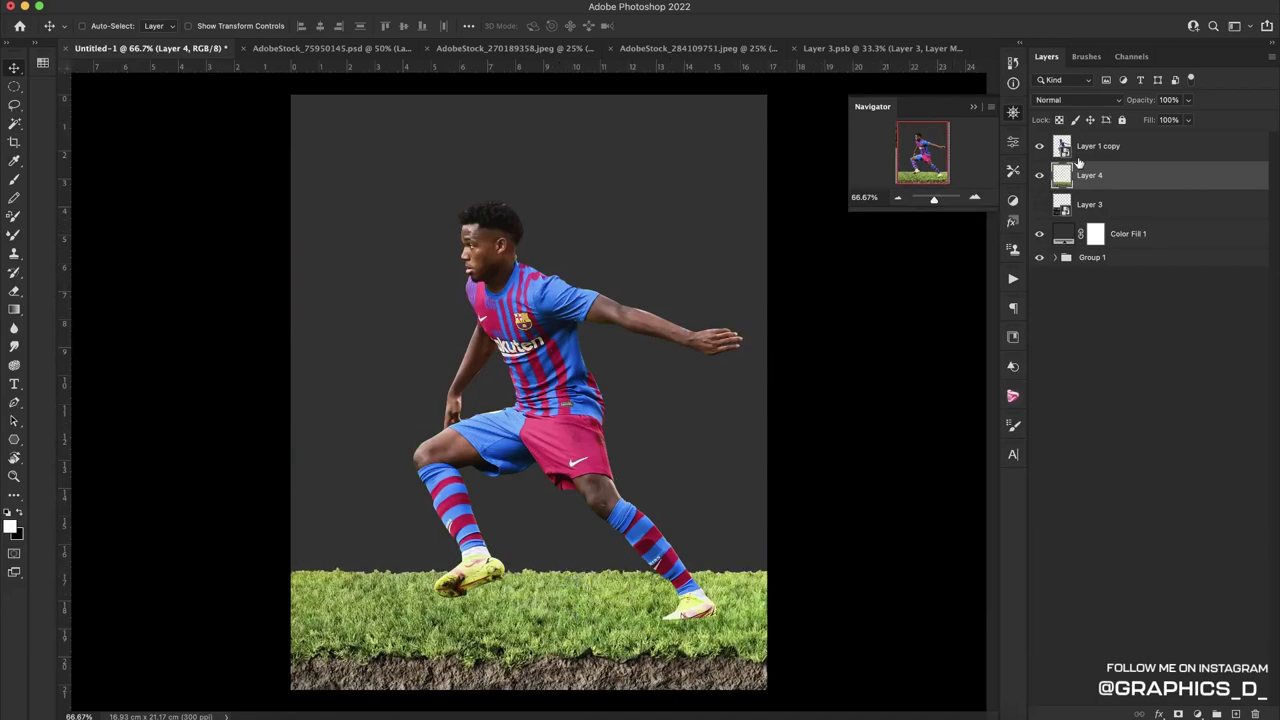
left_click(1098, 146)
left_click_drag(662, 520, 666, 500)
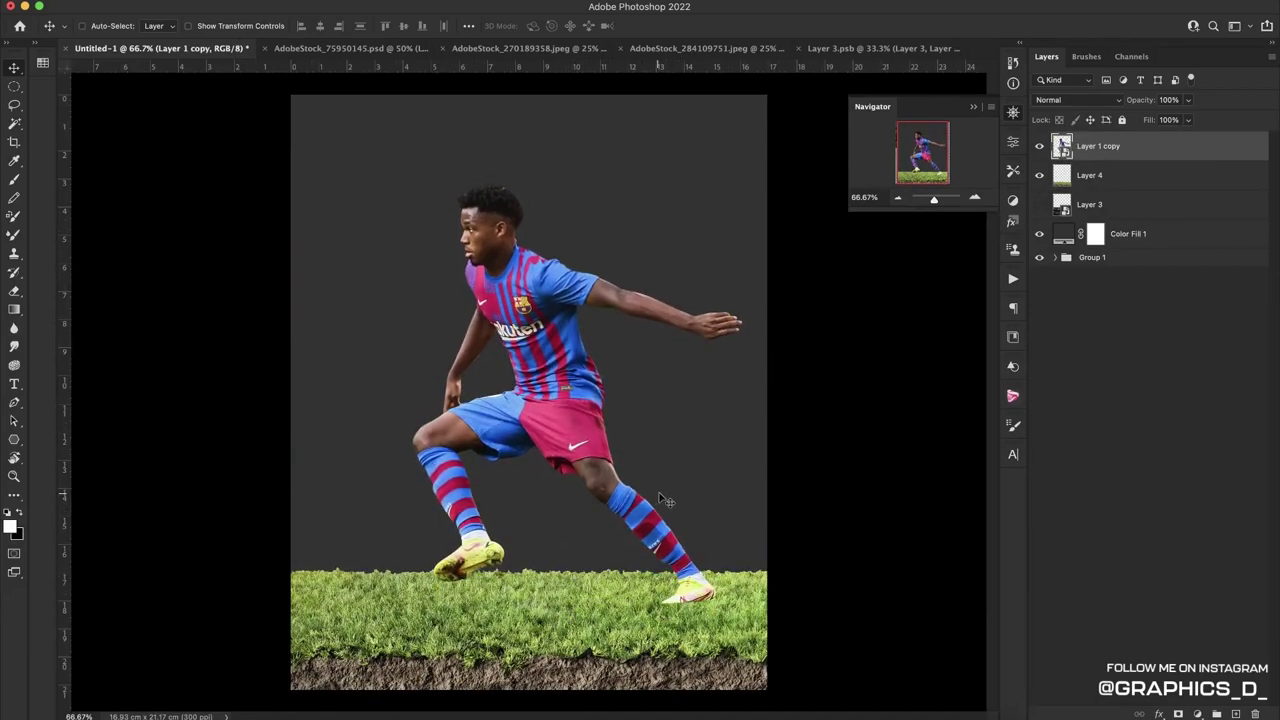
Scale the grass strip to about three-quarters size and keep it level
left_click(1114, 183)
key("ctrl+t")
left_click_drag(725, 580, 725, 548)
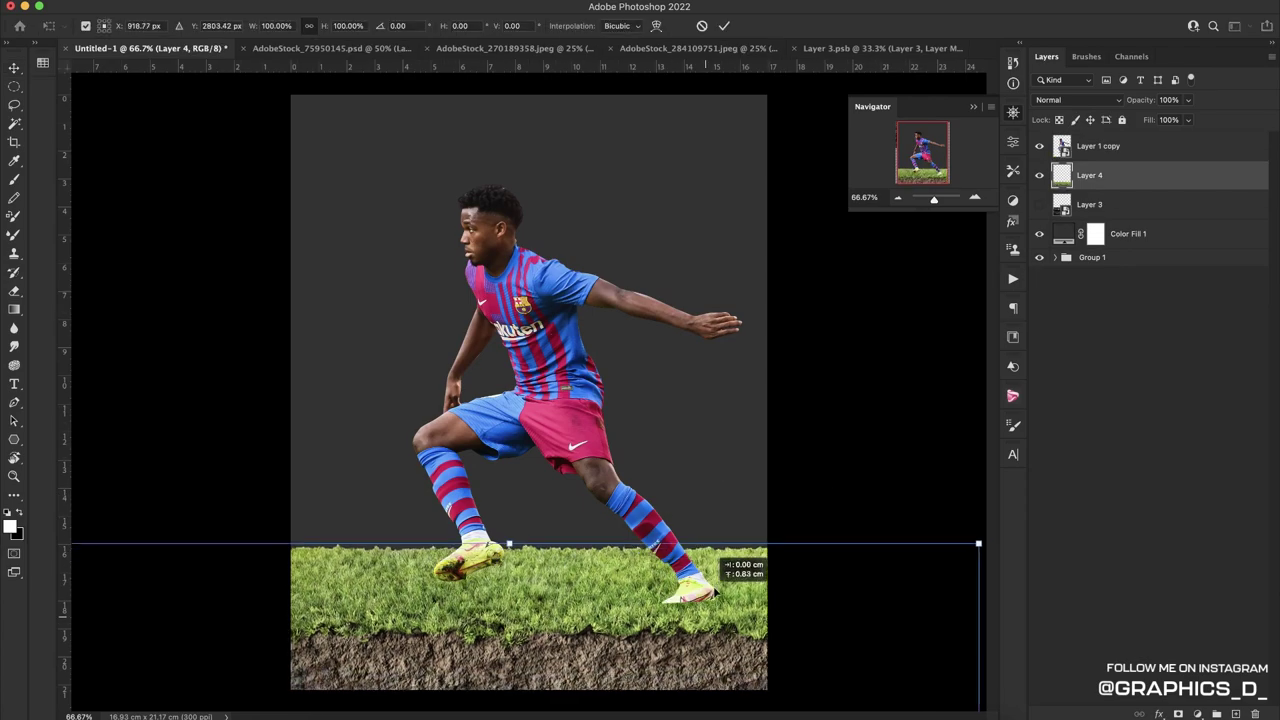
mouse_move(518, 537)
left_mouse_down()
mouse_move(518, 650)
mouse_move(573, 613)
mouse_move(532, 575)
mouse_move(606, 523)
mouse_move(565, 499)
left_mouse_up()
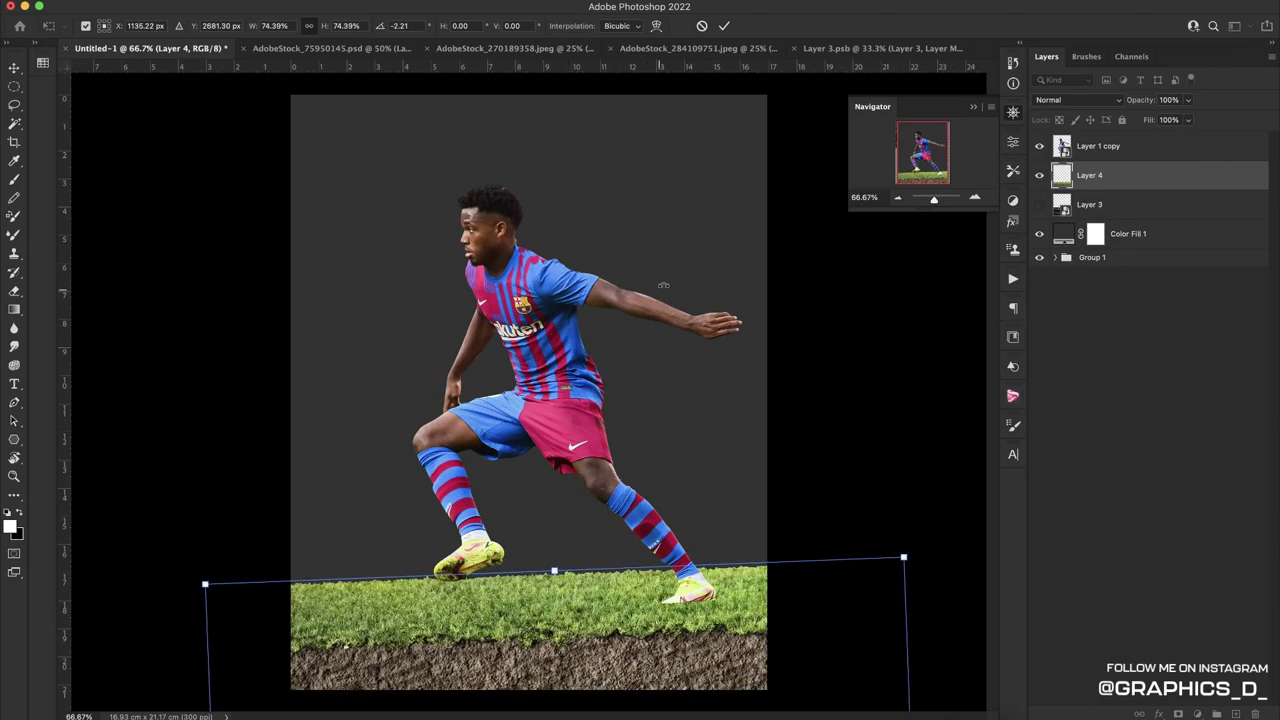
left_click_drag(663, 285, 654, 315)
left_click(725, 28)
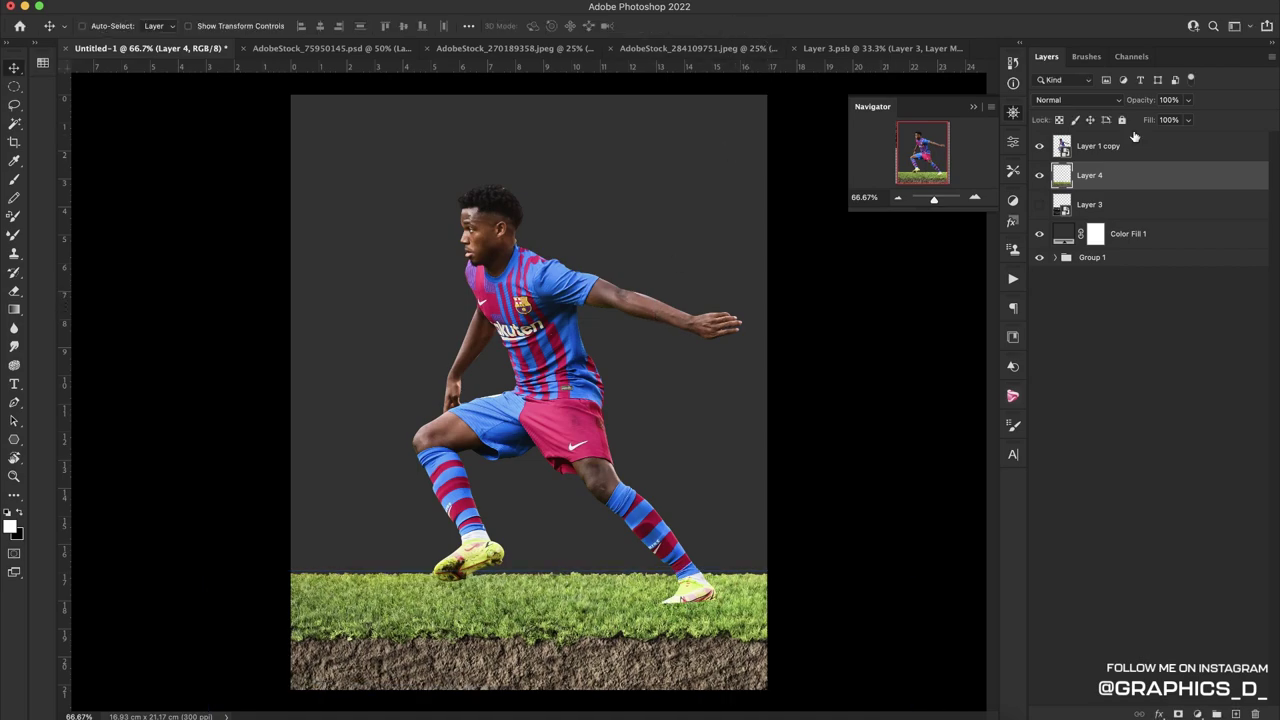
Tilt the player and grass strip together into a downhill slope
left_click(1098, 146, "shift")
key("ctrl+t")
left_click_drag(655, 176, 712, 157)
left_click_drag(646, 321, 647, 327)
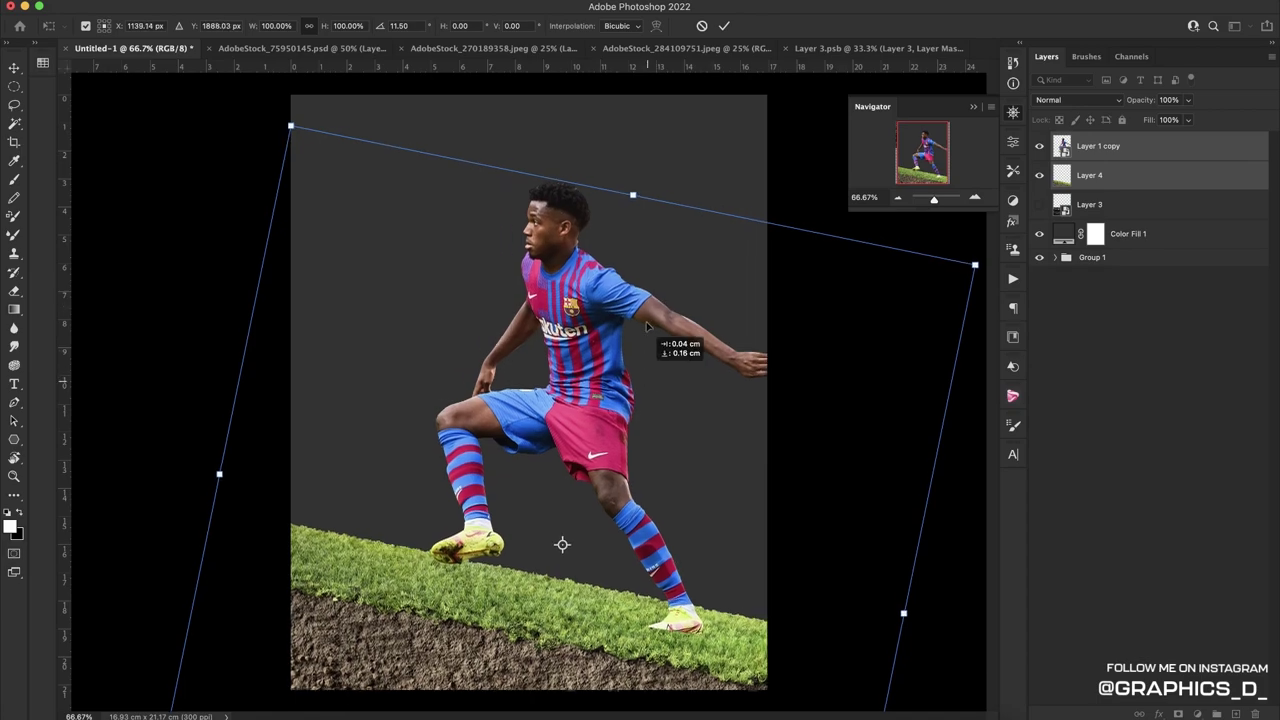
key("Return")
Duplicate the grass-and-soil layer as Layer 4 copy
left_click(1127, 178)
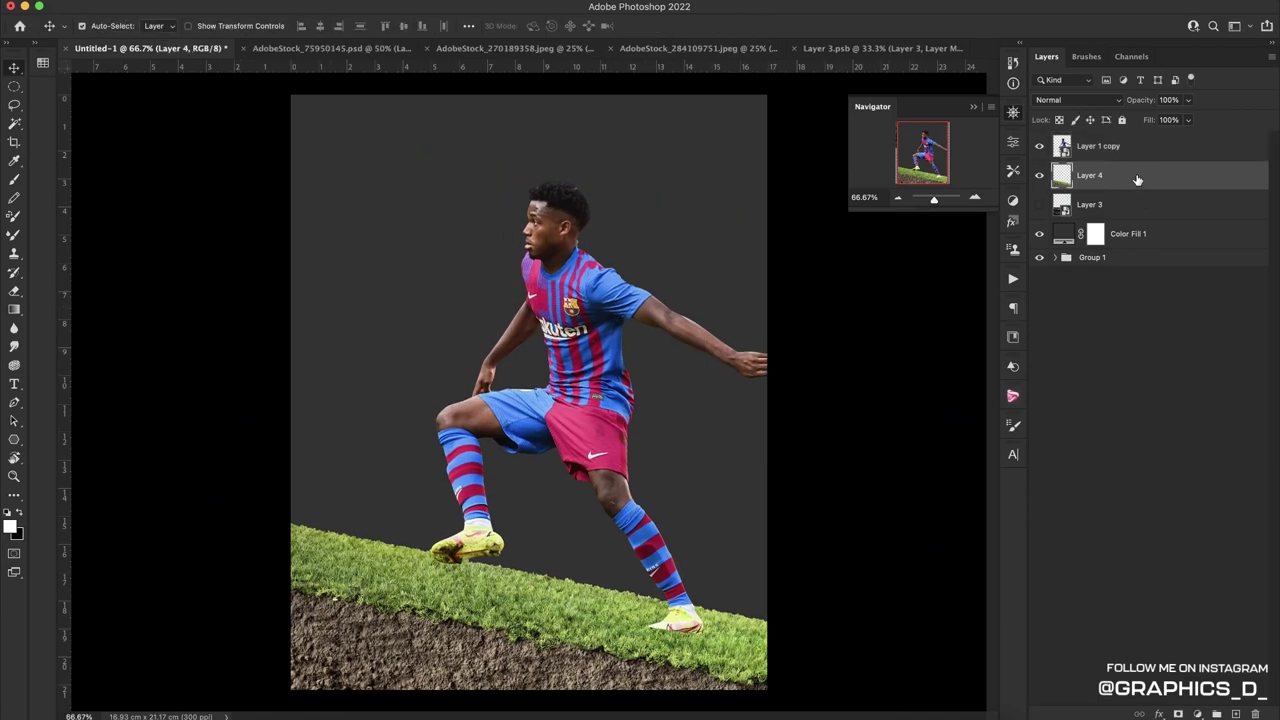
key("ctrl+j")
left_click(14, 108)
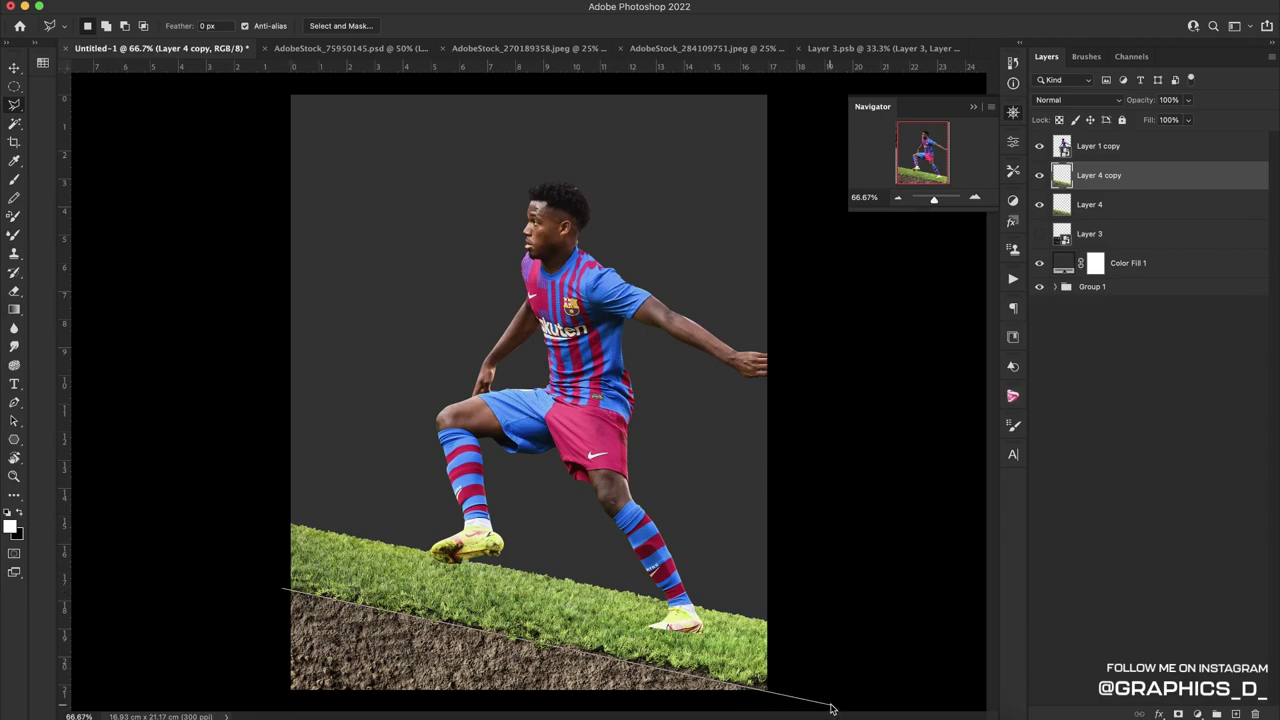
Select the soil area and tilt Layer 4 copy about 5° into the slope
left_click(149, 477)
double_click(149, 551)
key("ctrl+t")
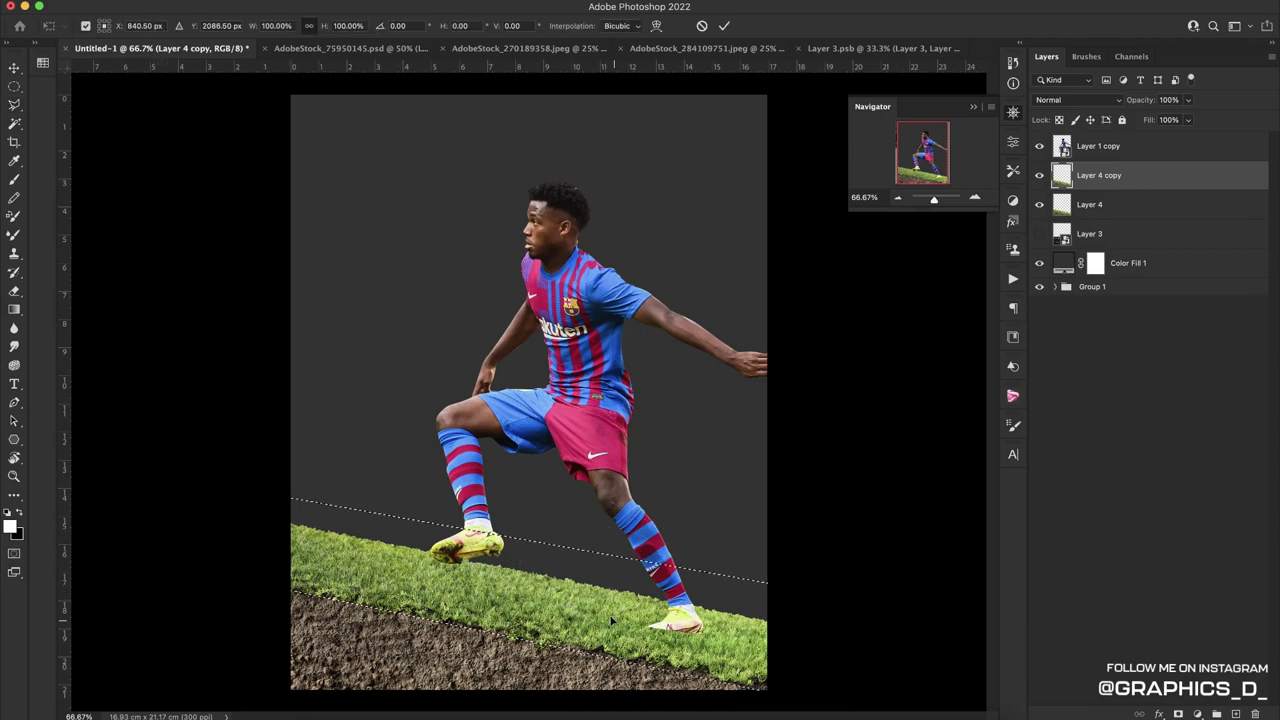
left_click_drag(491, 489, 495, 548)
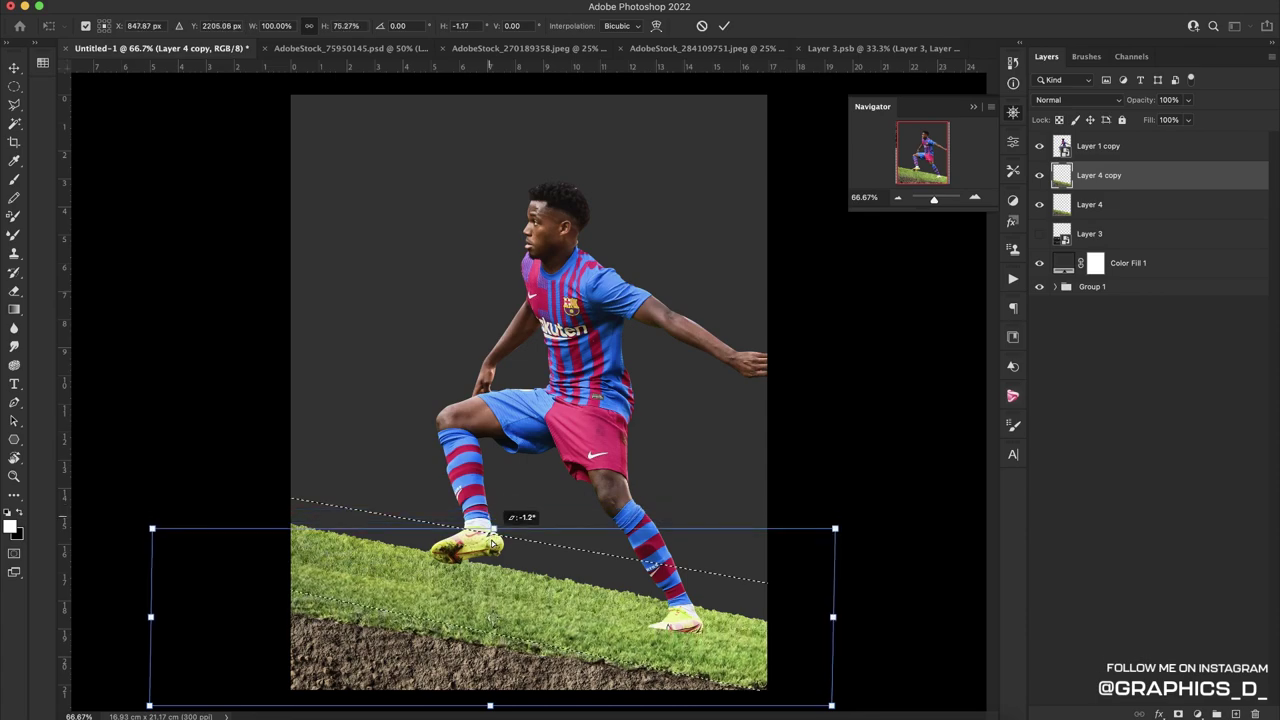
left_click_drag(490, 706, 490, 686)
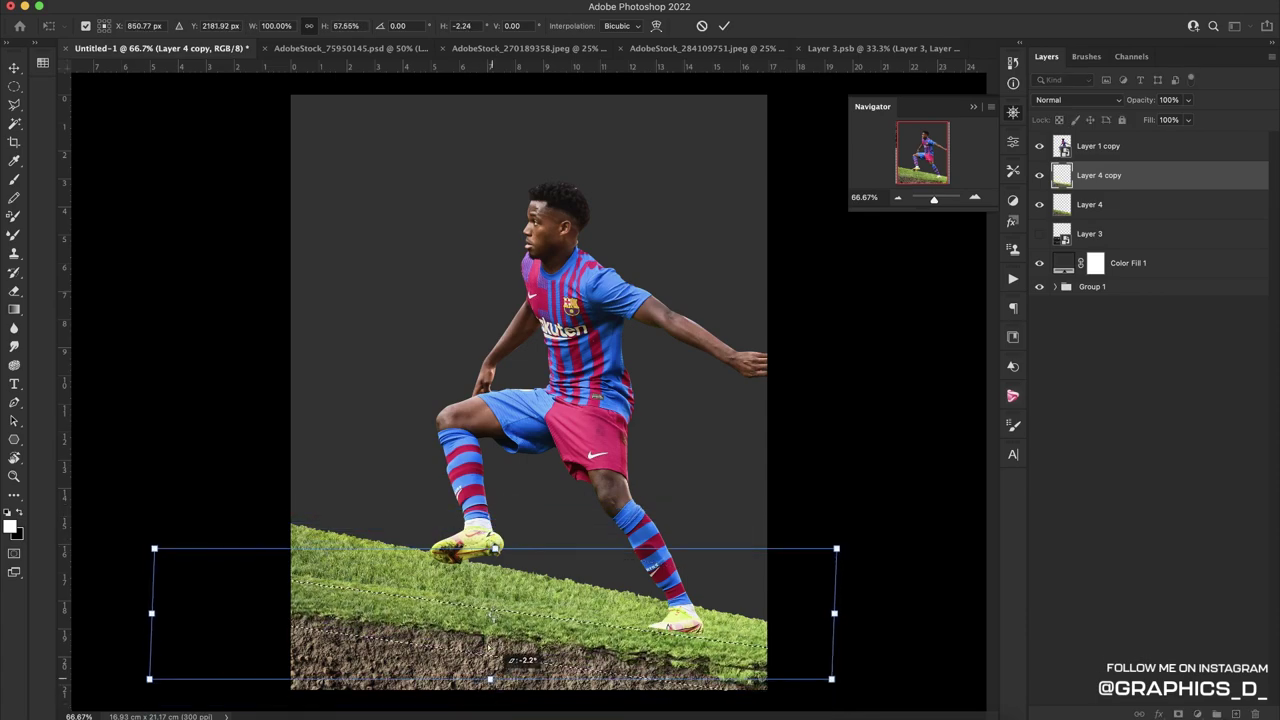
left_click_drag(562, 462, 588, 452)
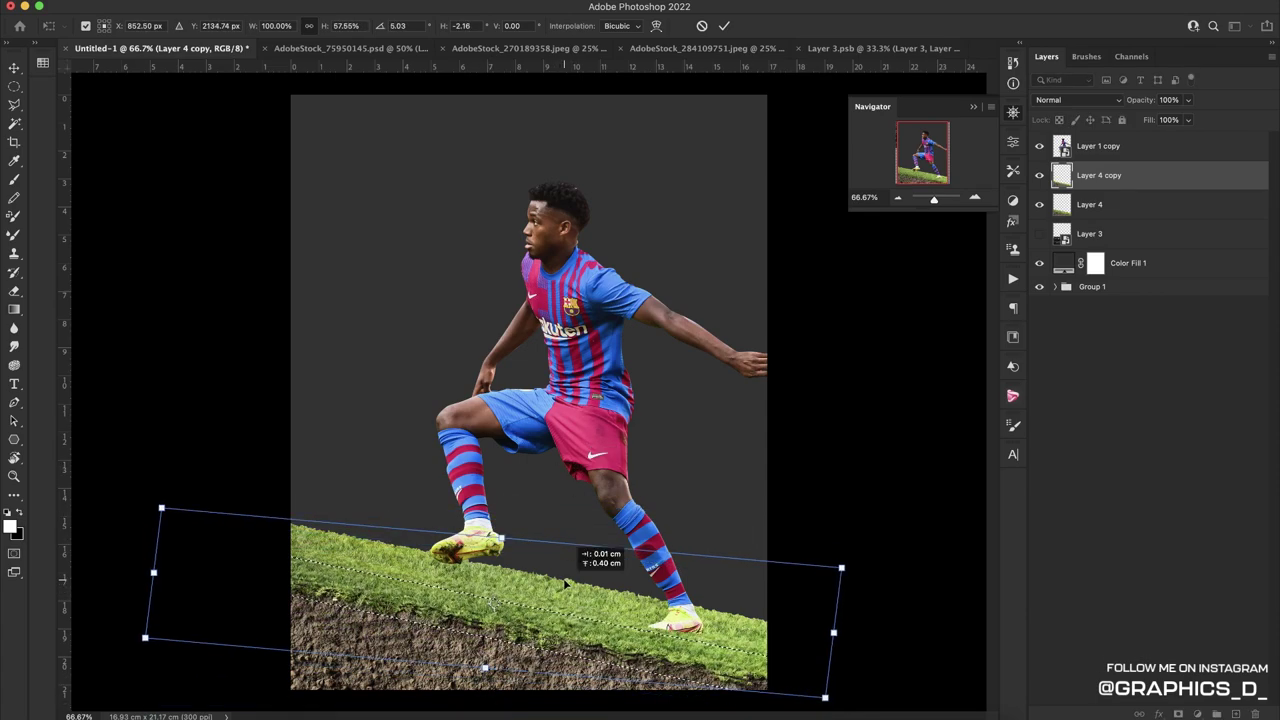
left_click_drag(563, 584, 571, 589)
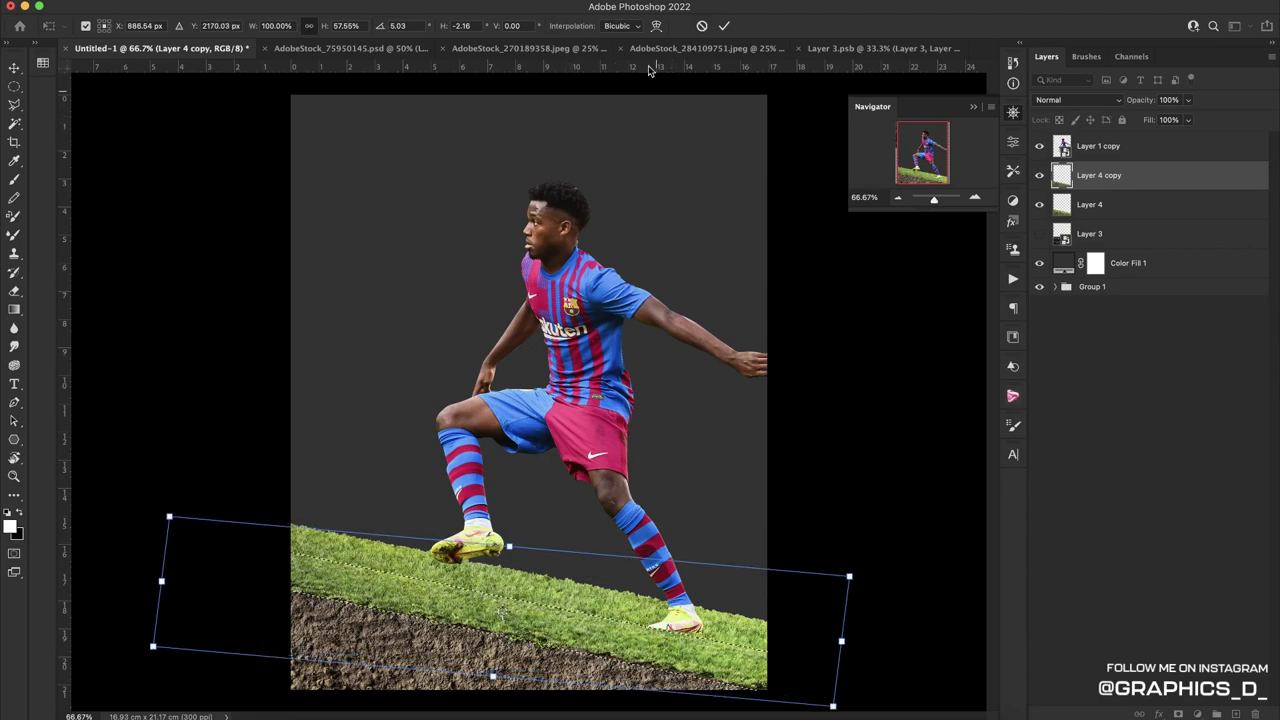
left_click(724, 26)
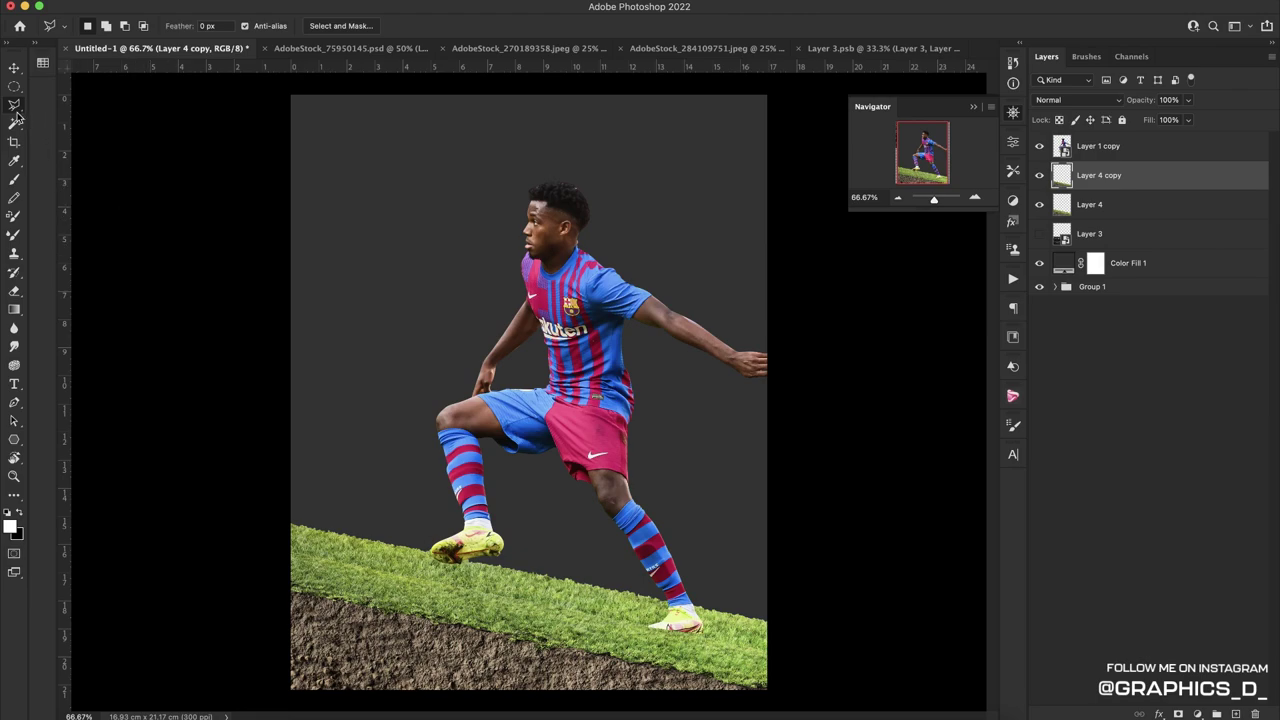
Lasso-select the ground and move it lower beneath the player's feet
left_click(269, 560)
left_click(819, 563)
left_click(231, 462)
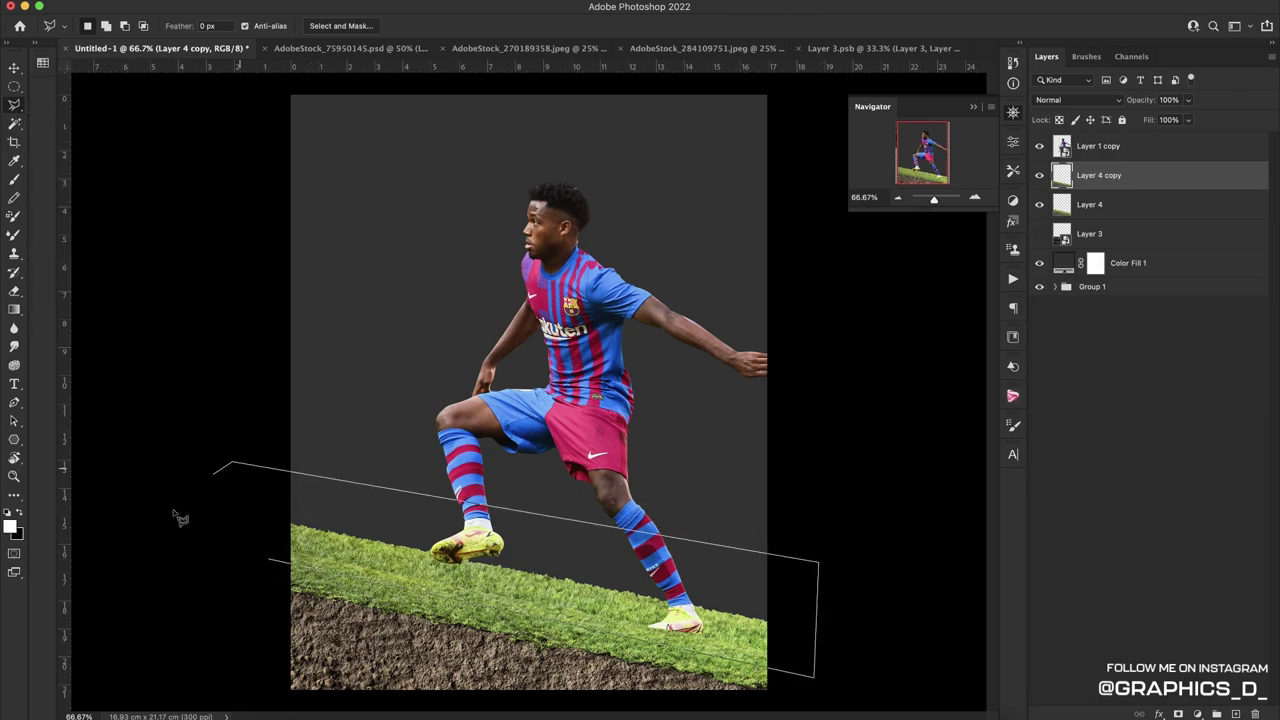
double_click(228, 563)
key("v")
left_click_drag(605, 593, 605, 634)
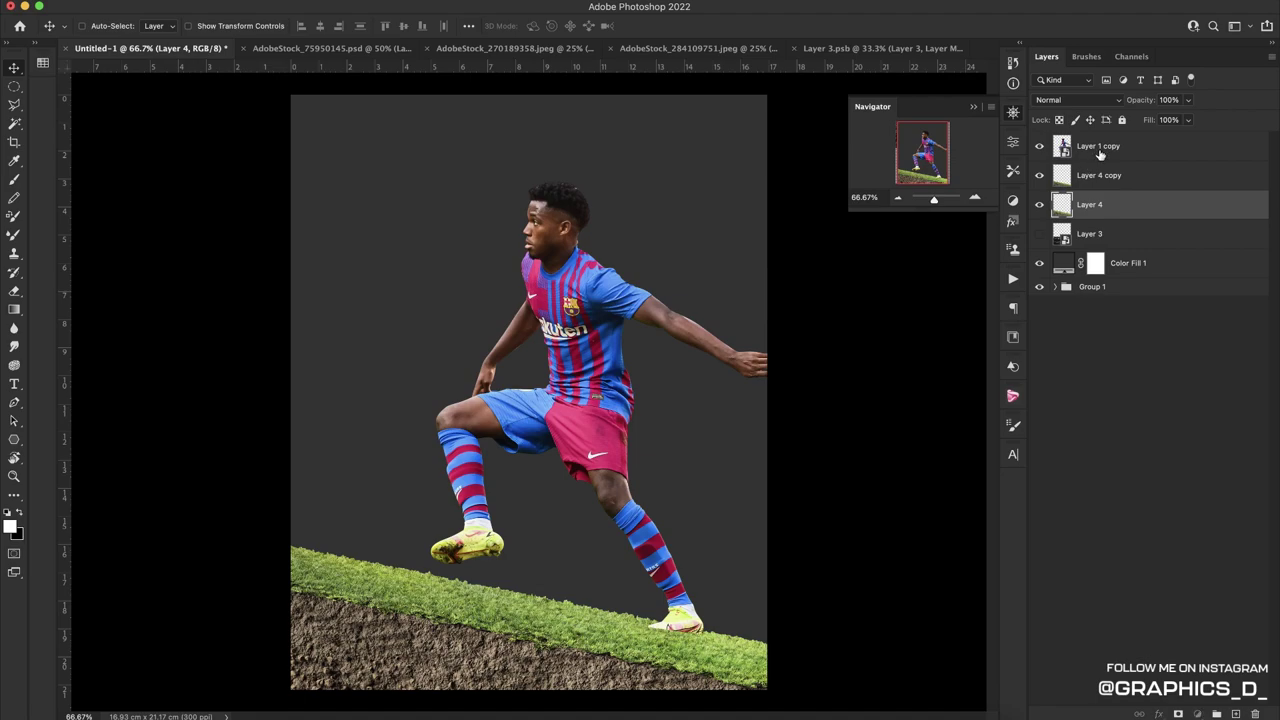
Shift the player layer Layer 1 copy slightly left and save the composition as FATI.psd
left_click(1100, 153)
left_click_drag(709, 463, 683, 462)
key("r")
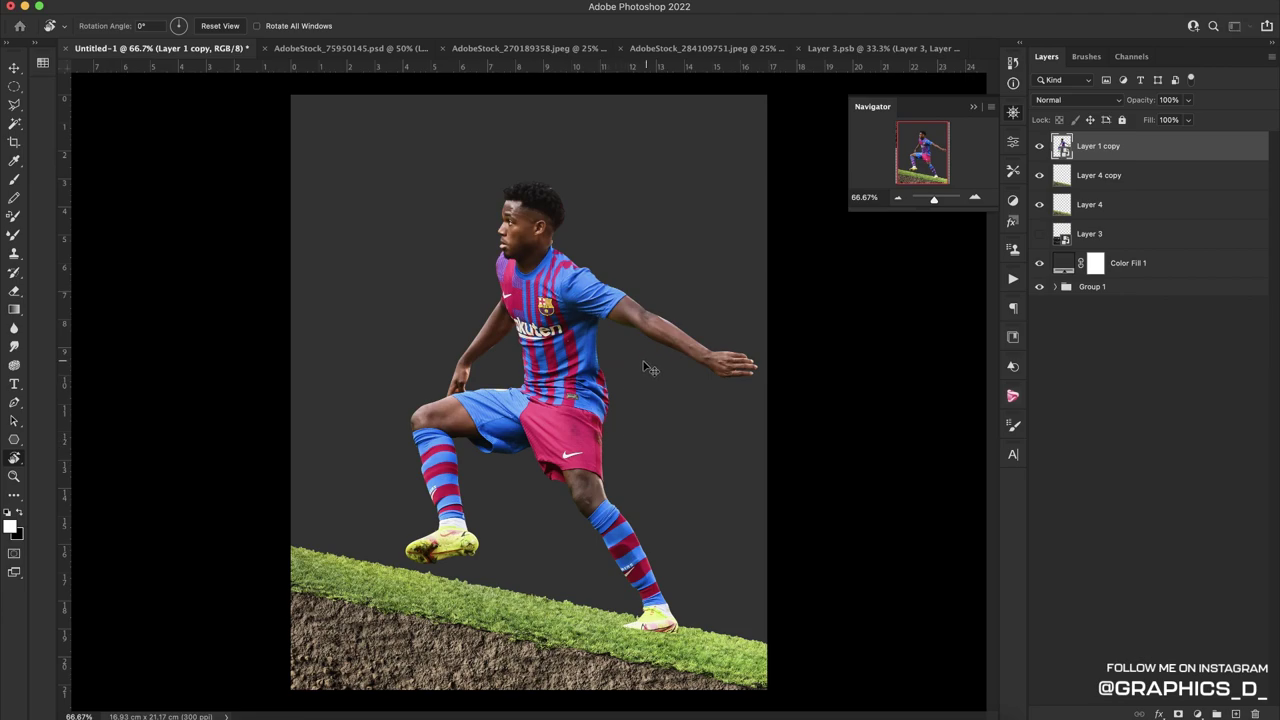
key("ctrl+s")
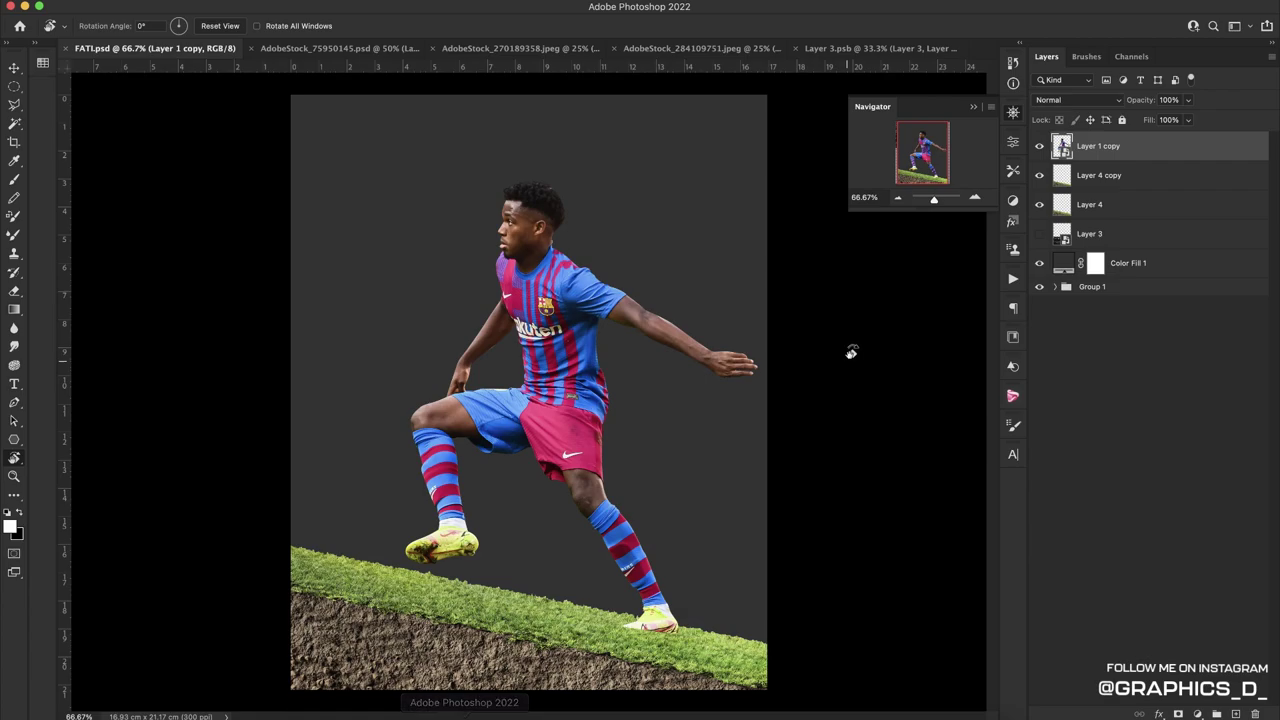
left_click(1126, 186)
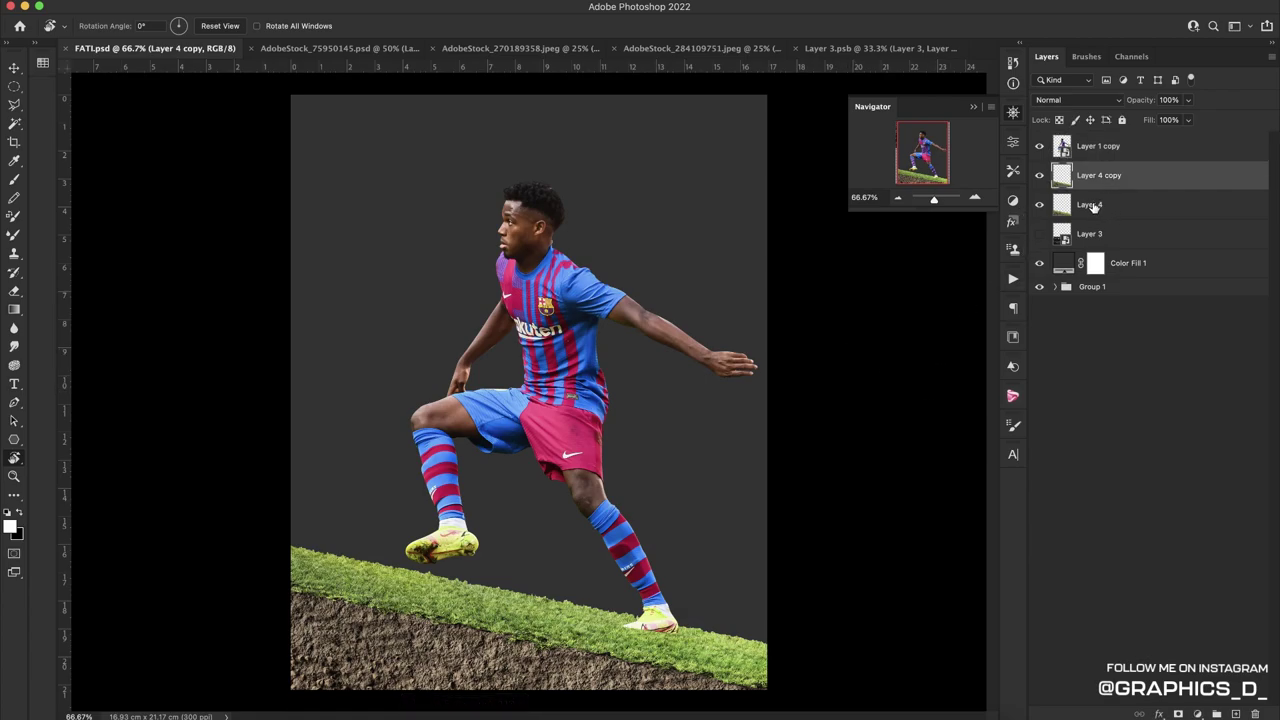
Paste the soil-and-grass stock image into FATI.psd as Layer 5
left_click(545, 47)
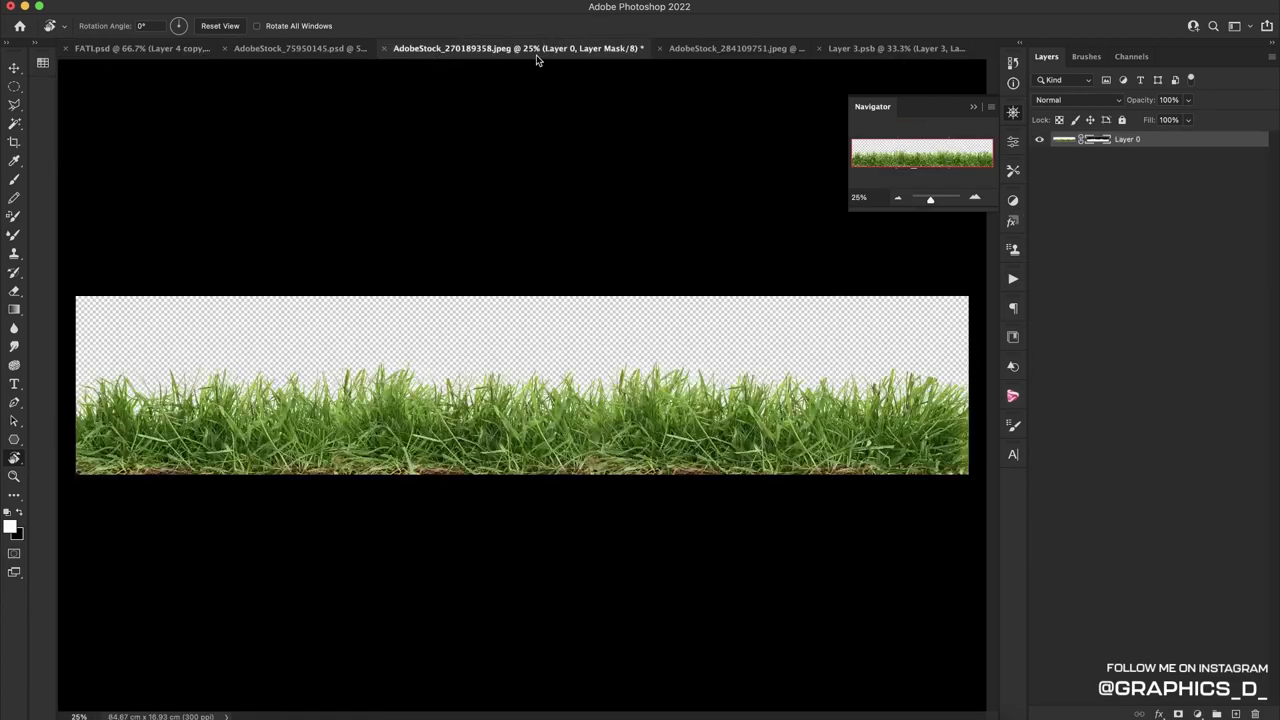
left_click(355, 48)
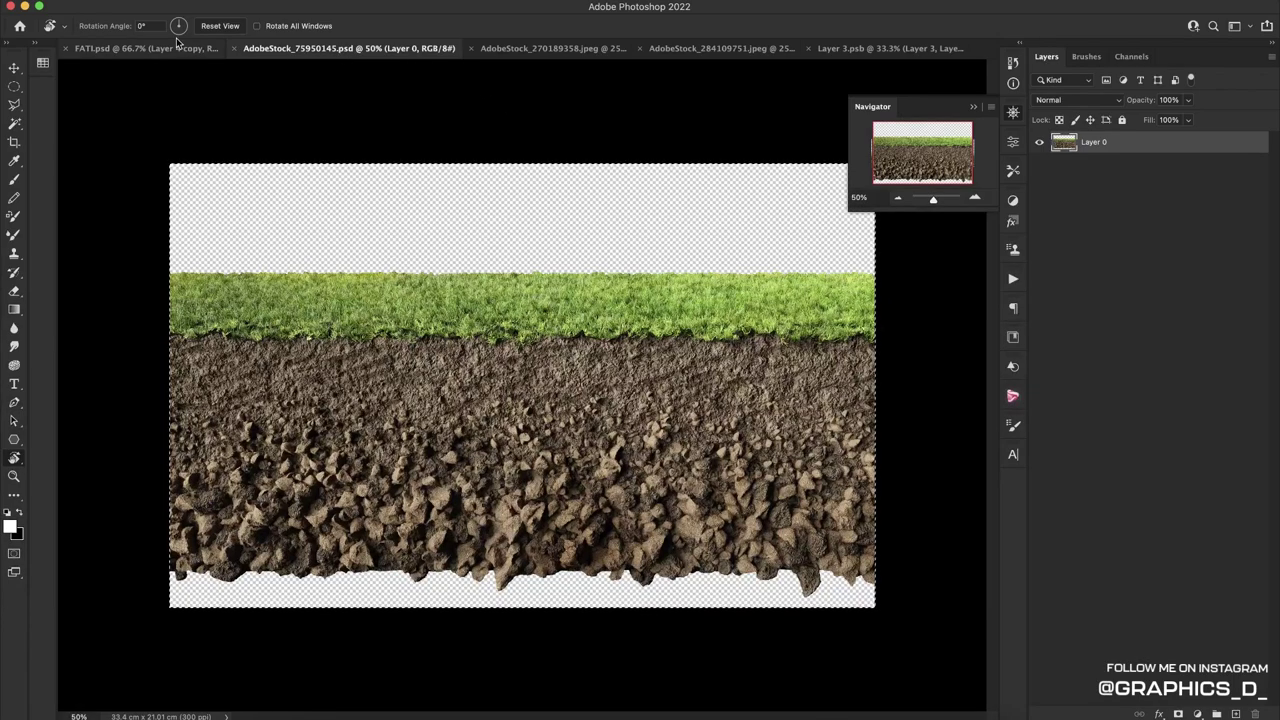
left_click(146, 48)
key("ctrl+v")
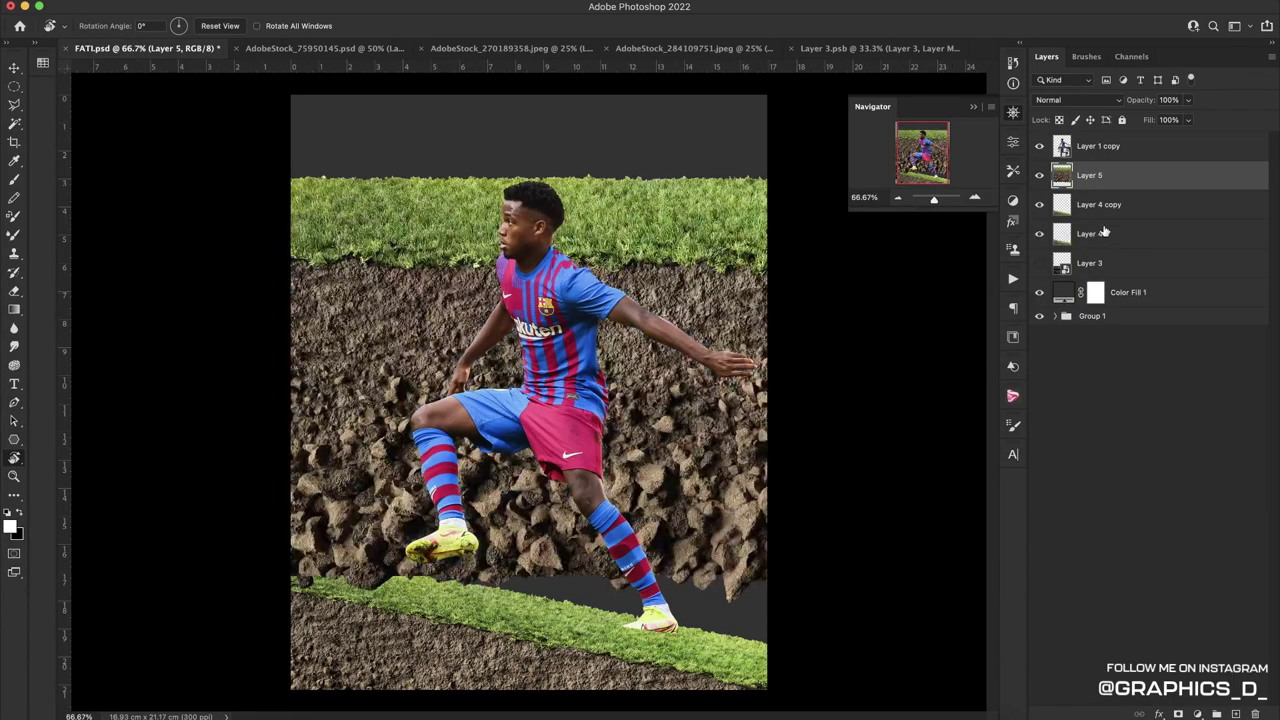
Group Layer 4 copy and Layer 4 together into Group 2
left_click(1114, 204)
left_click(1114, 233, "shift")
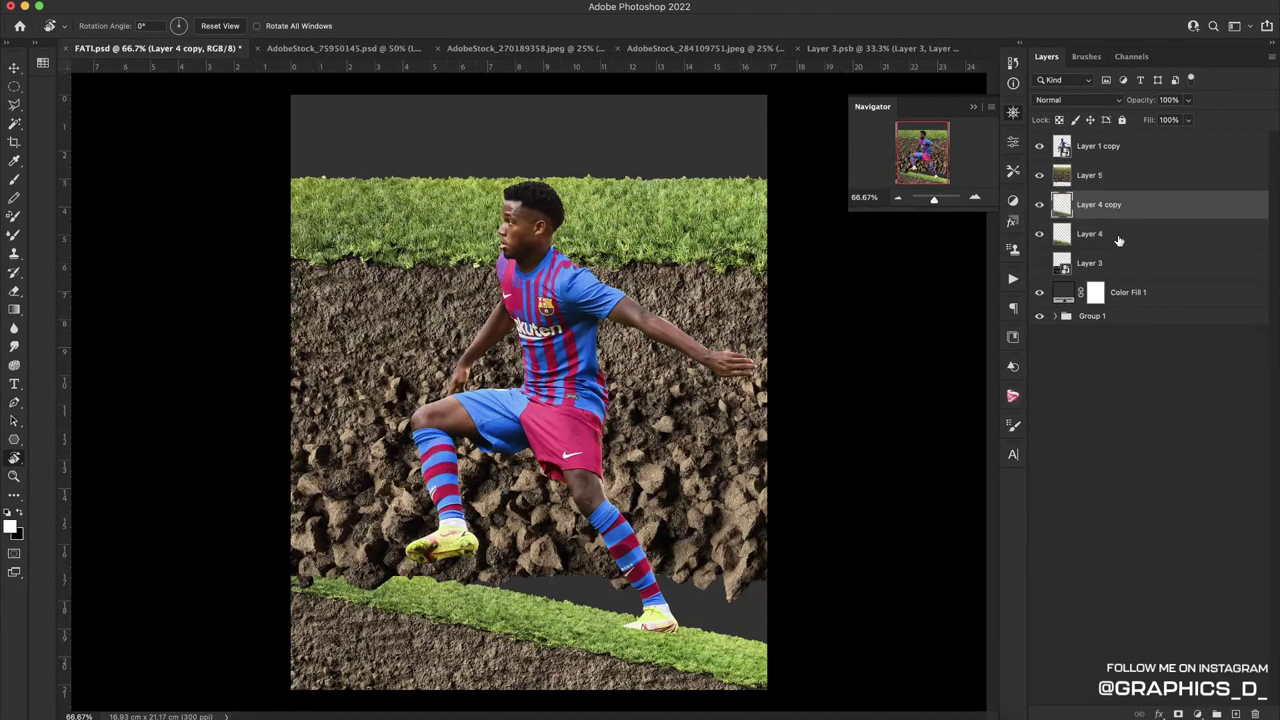
key("ctrl+g")
left_click(1121, 186, "alt")
key("ctrl+t")
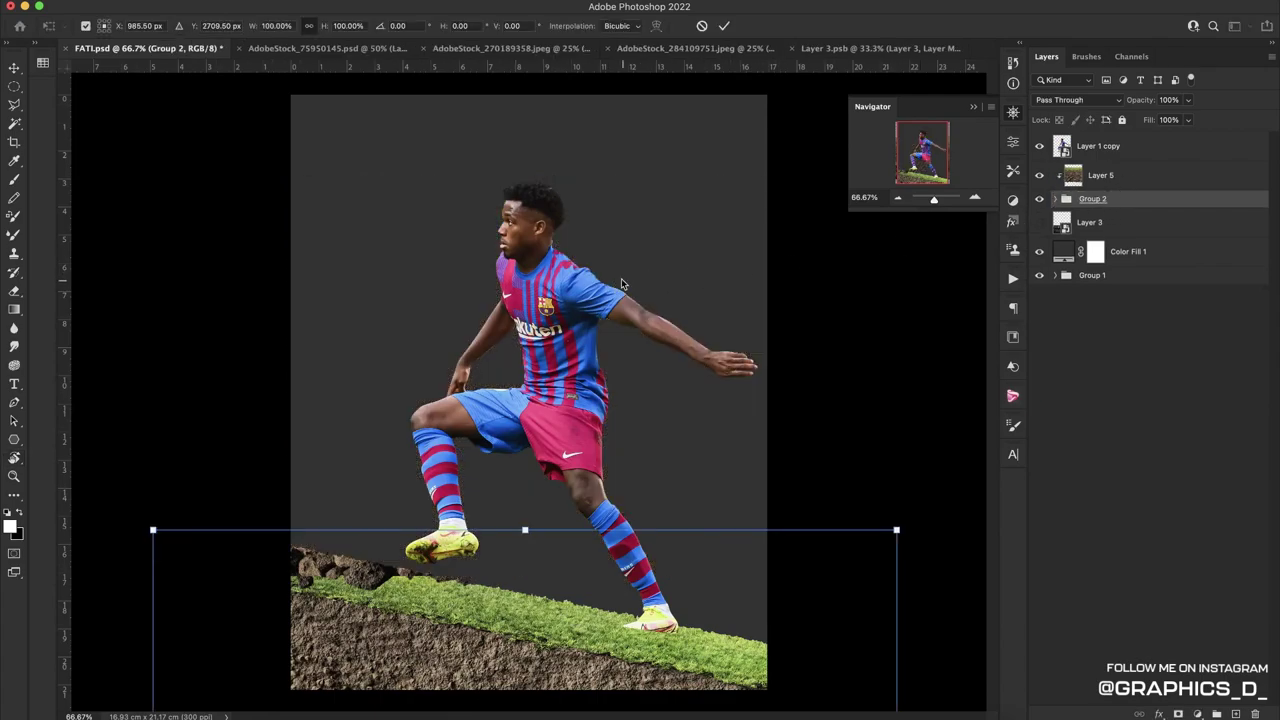
key("Return")
key("r")
Scale Layer 5 to about 55%, rotate it 10°, and place it inside Group 2
left_click(1115, 177)
key("ctrl+t")
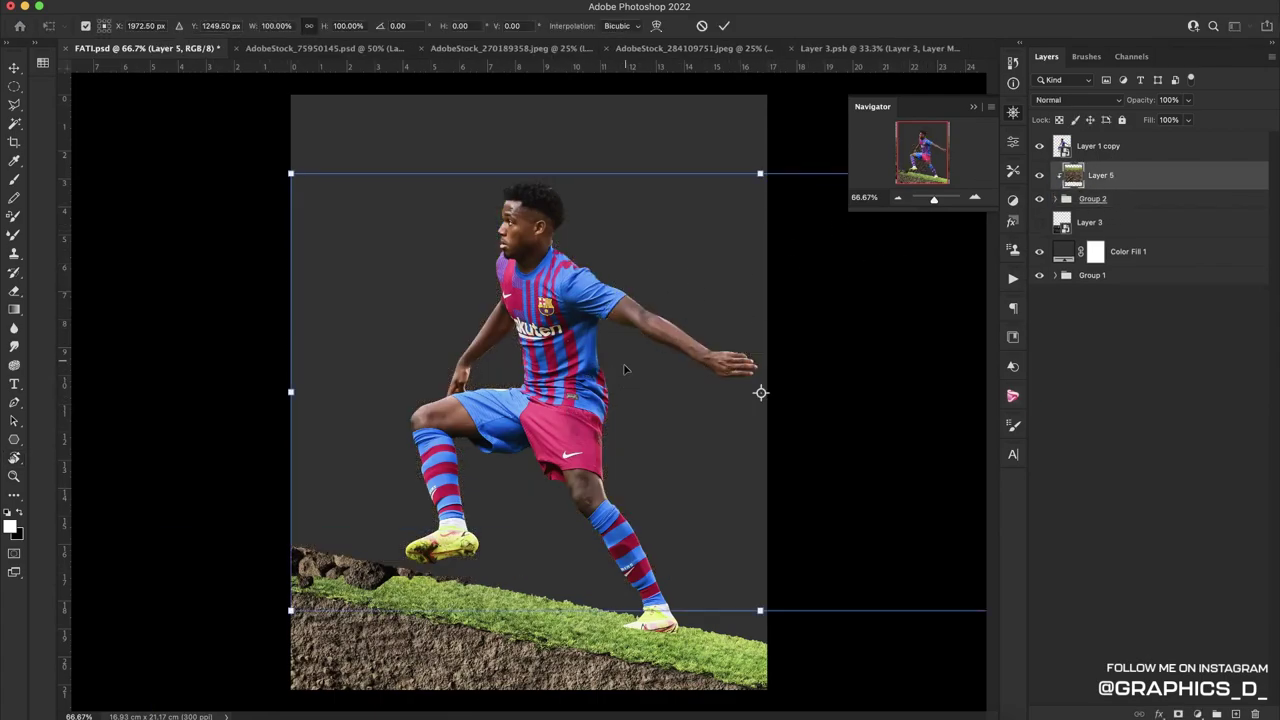
left_click_drag(555, 592, 483, 719)
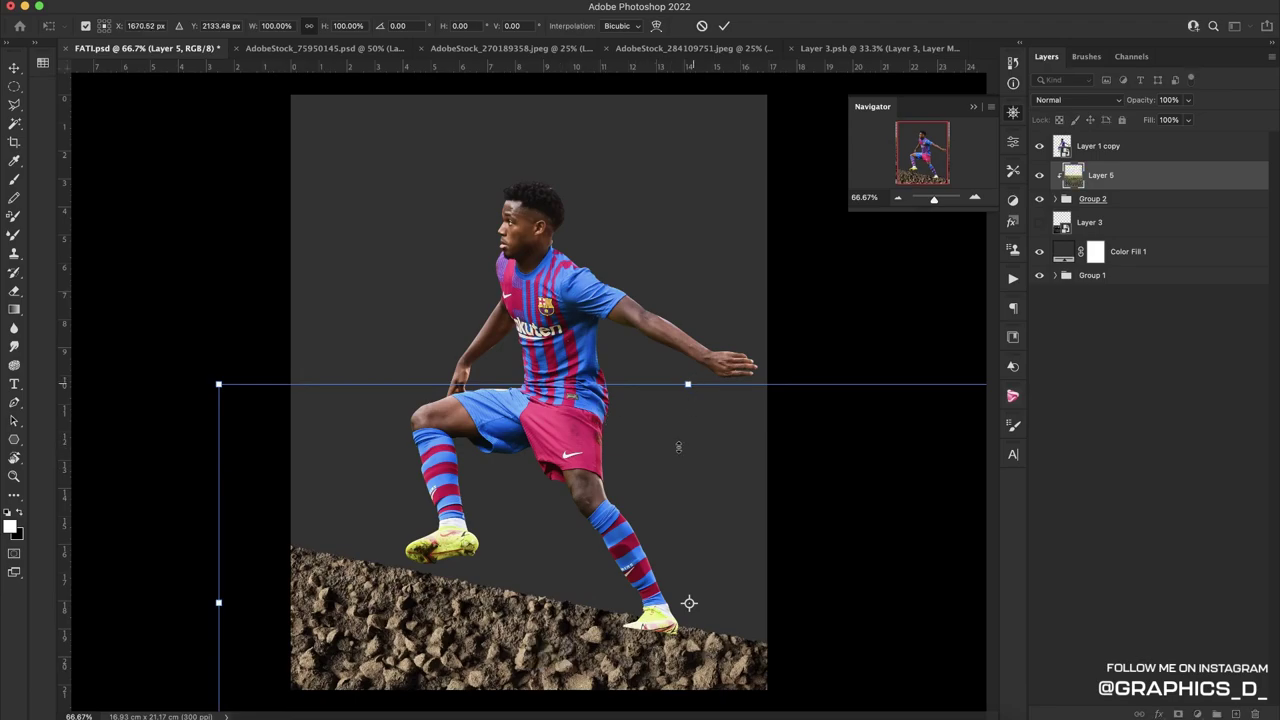
left_click_drag(218, 383, 360, 594)
left_click_drag(780, 600, 800, 630)
left_click_drag(563, 627, 545, 512)
mouse_move(717, 690)
left_mouse_down()
mouse_move(815, 690)
mouse_move(715, 655)
left_mouse_up()
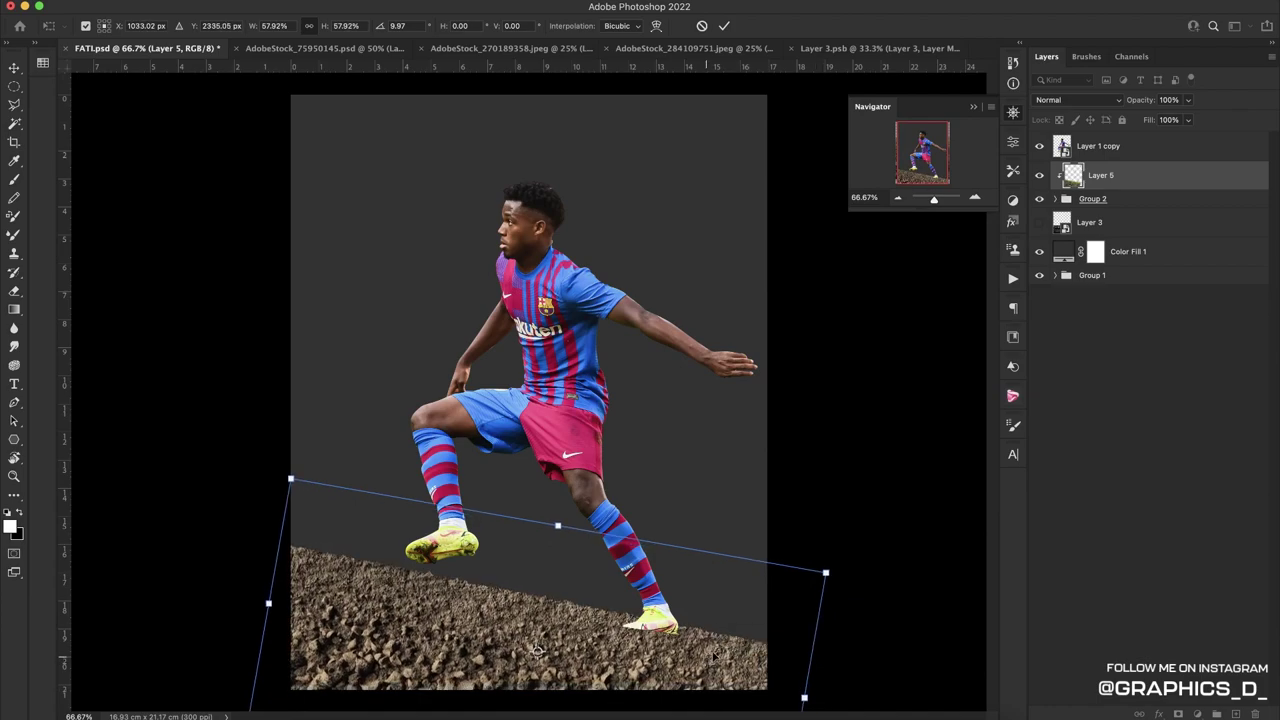
left_click(727, 29)
left_click_drag(1100, 175, 1100, 258)
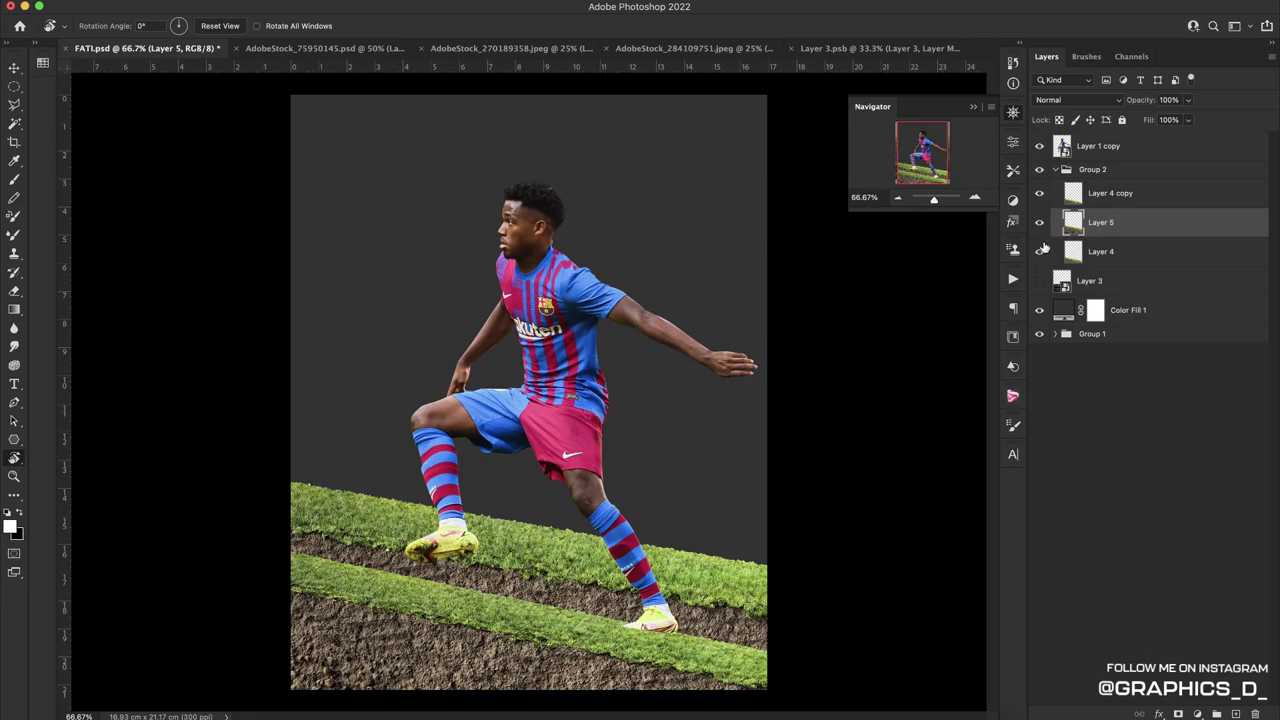
Move Layer 5 above Layer 4 copy and clip it to that layer
left_click(1039, 195)
left_click(1039, 195)
left_click_drag(1067, 212, 1068, 184)
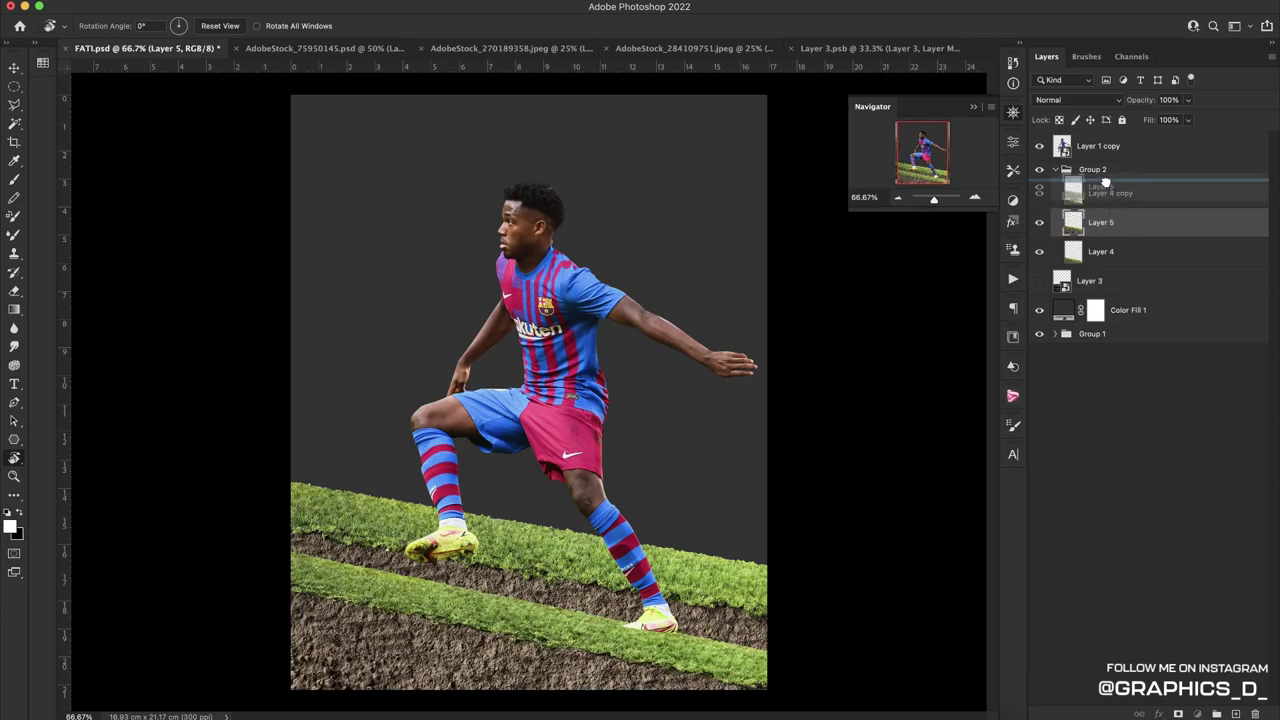
left_click(1065, 207, "alt")
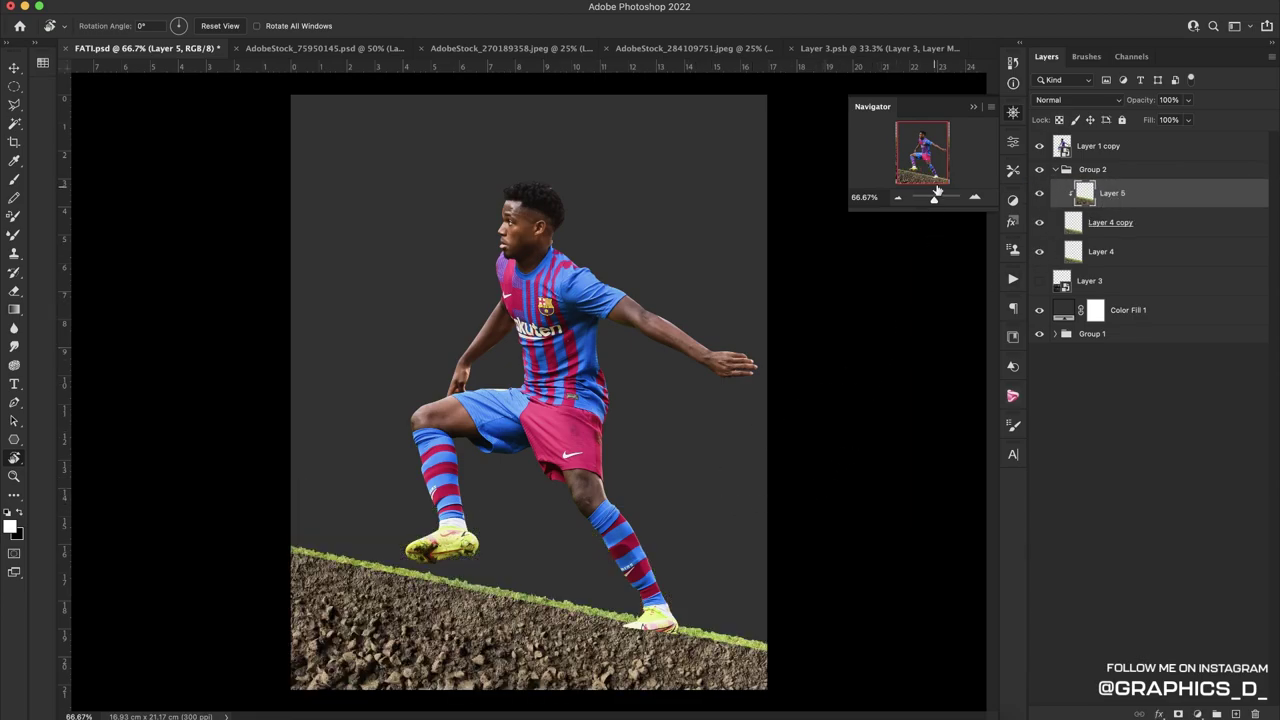
left_click(975, 197)
left_click_drag(707, 393, 737, 179)
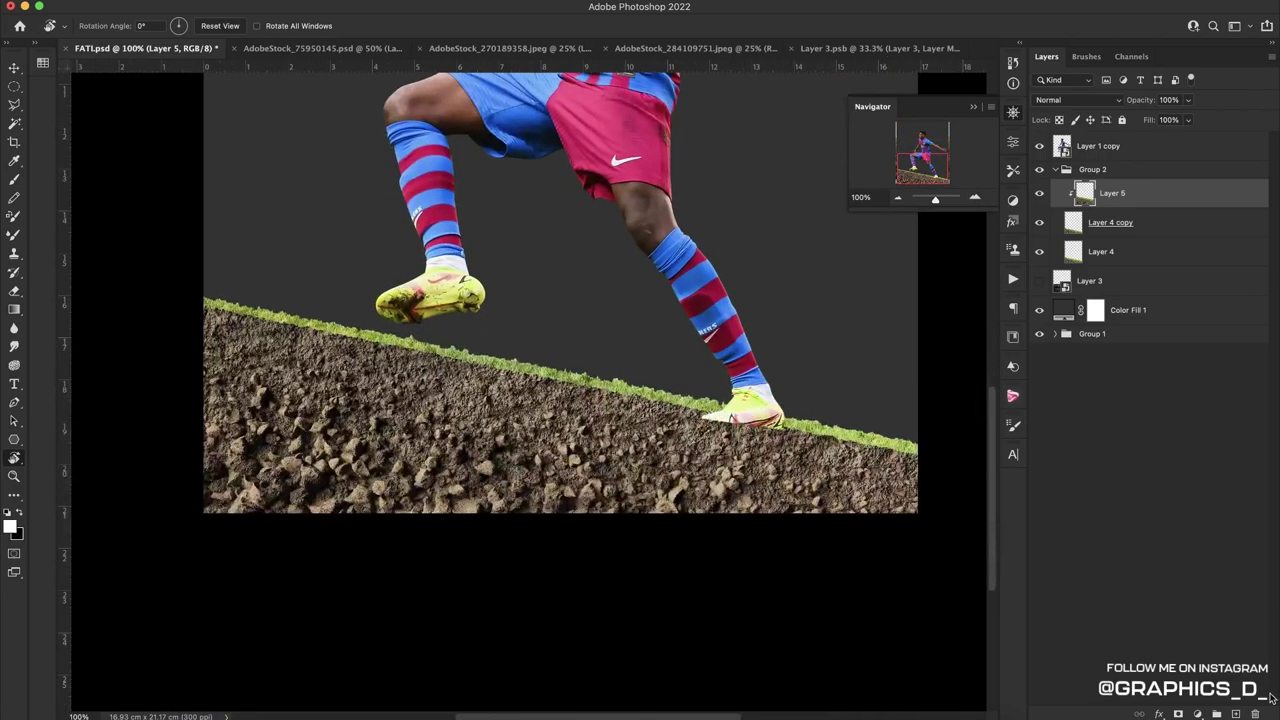
Add a black mask to Layer 5 and set up a soft round 428 px brush
left_click(1178, 713, "alt")
key("b")
right_click(463, 392)
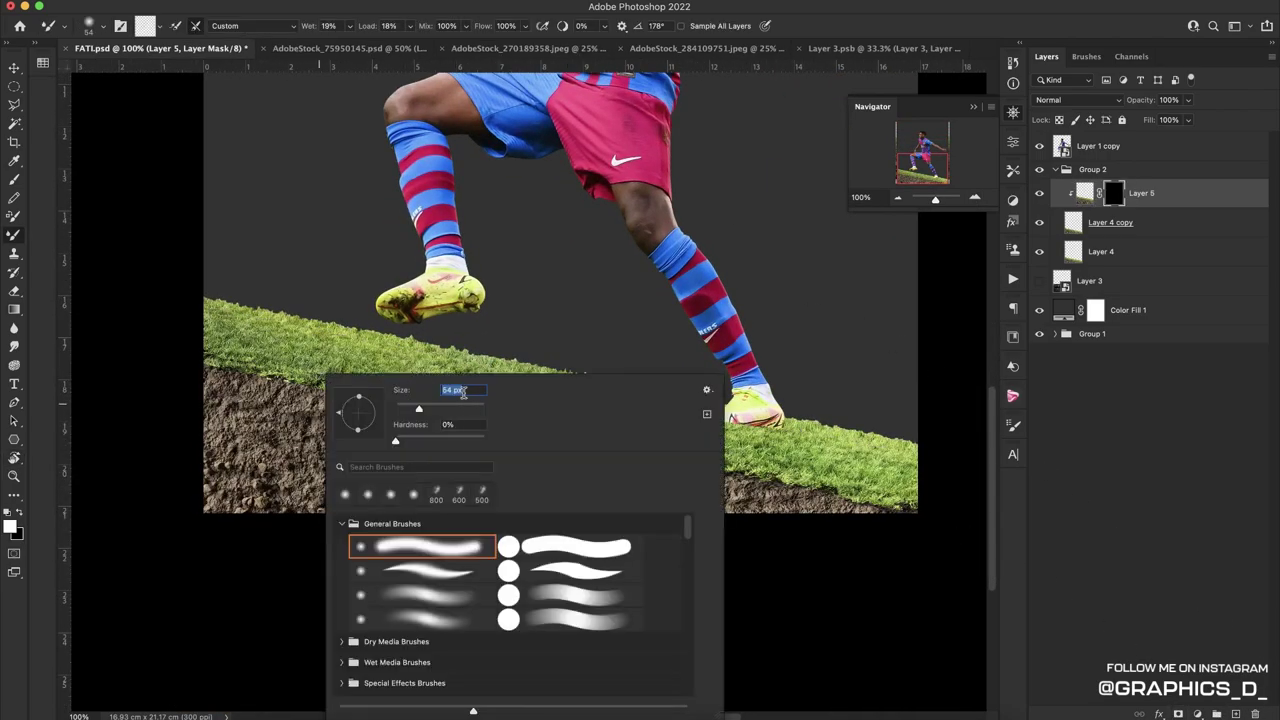
left_click(15, 181)
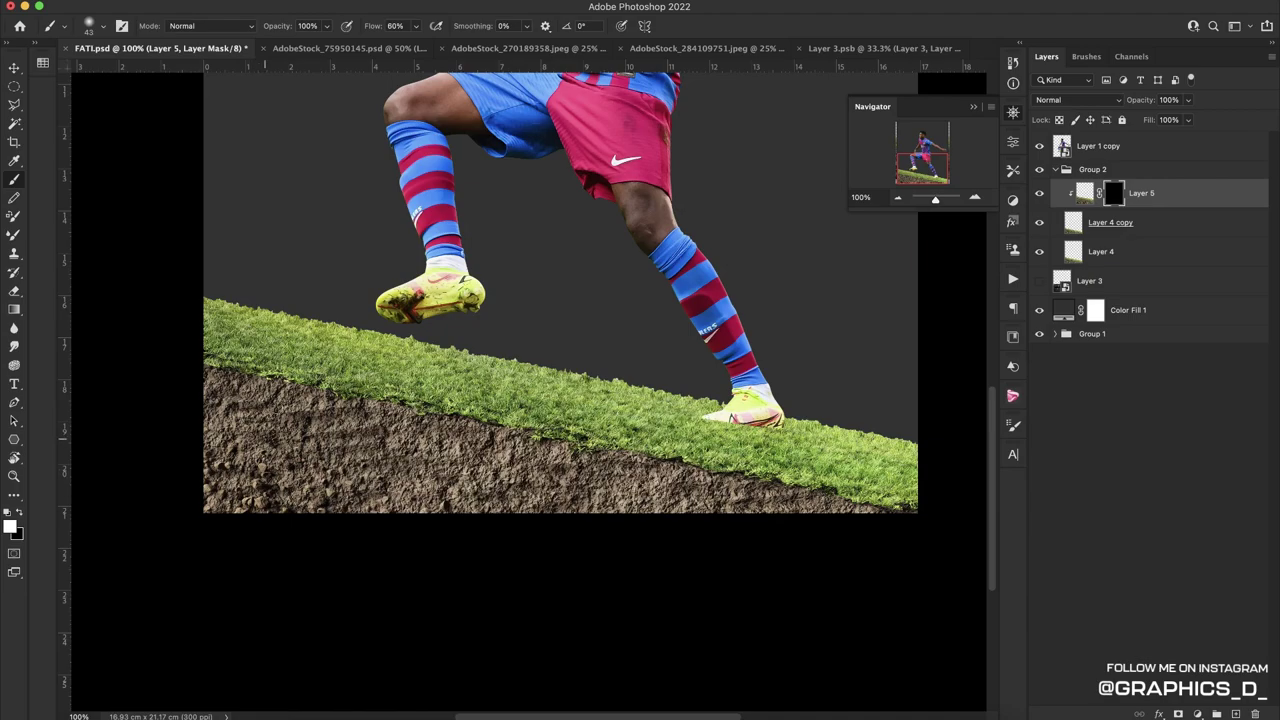
right_click(340, 352)
left_click_drag(481, 386, 487, 386)
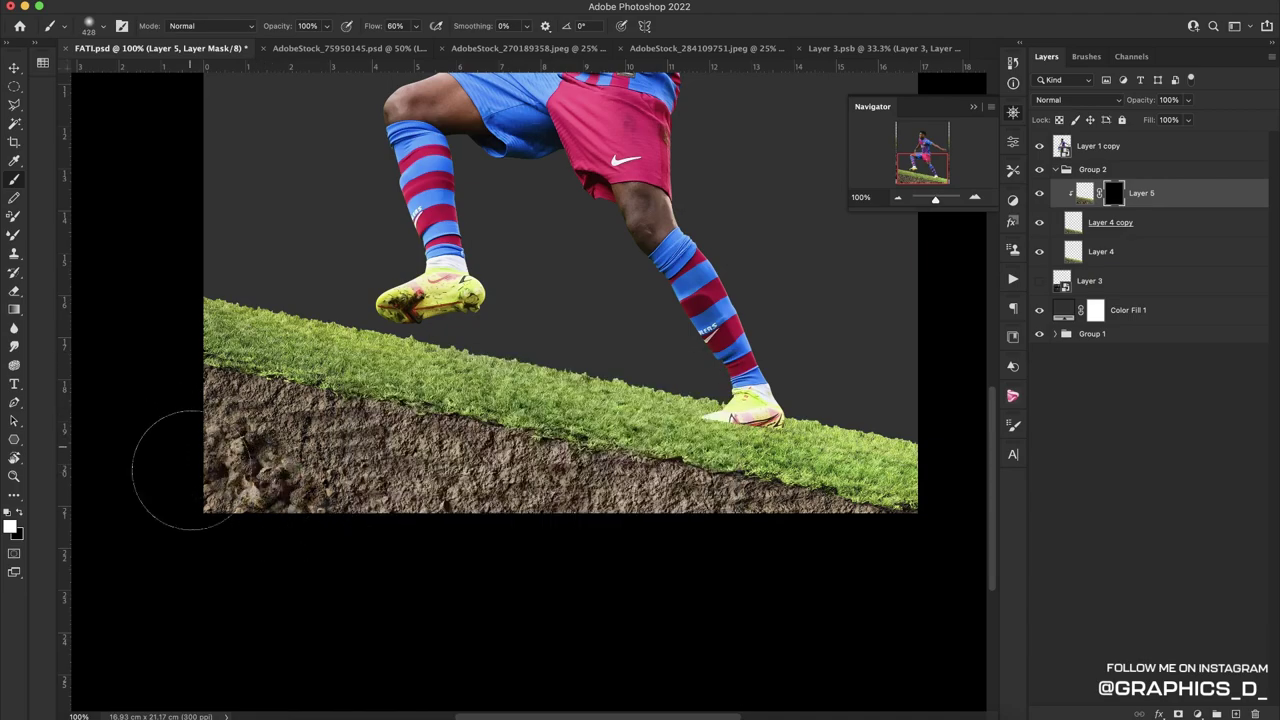
right_click(440, 274)
double_click(506, 394)
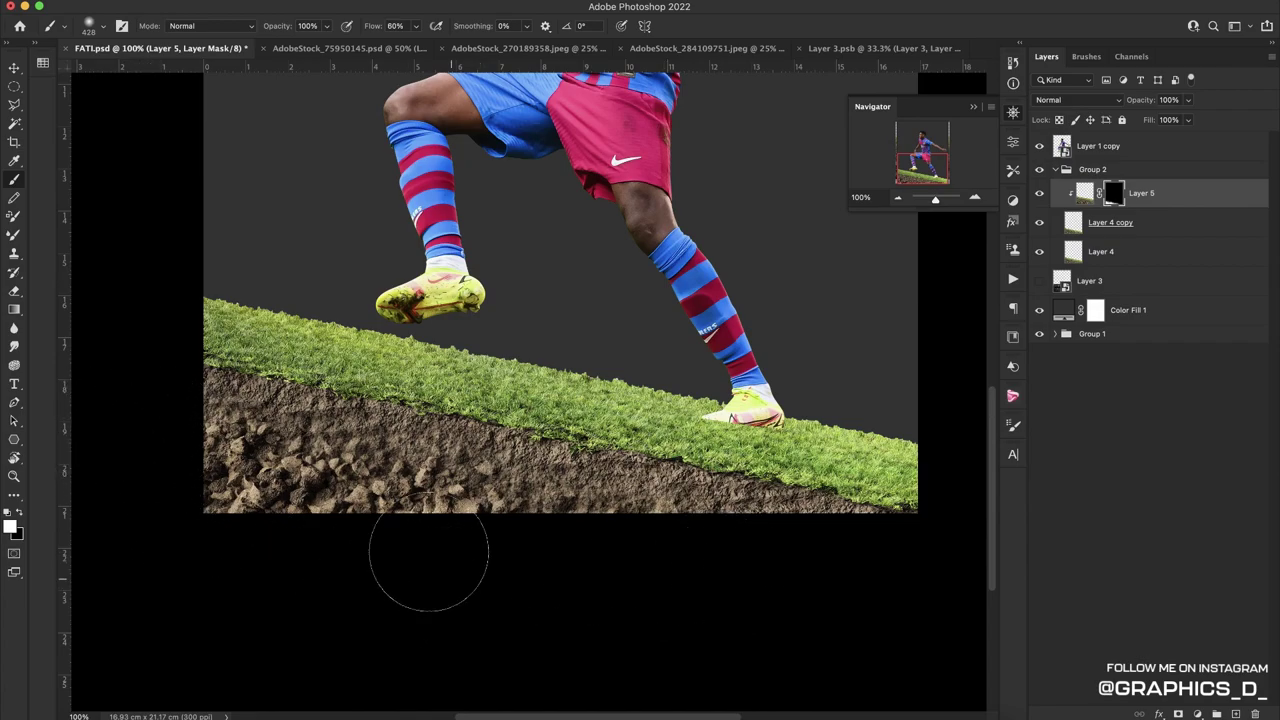
Paint rocky dirt along the ground's lower edge and save the composition
mouse_move(428, 551)
left_mouse_down()
mouse_move(731, 563)
mouse_move(305, 555)
left_mouse_up()
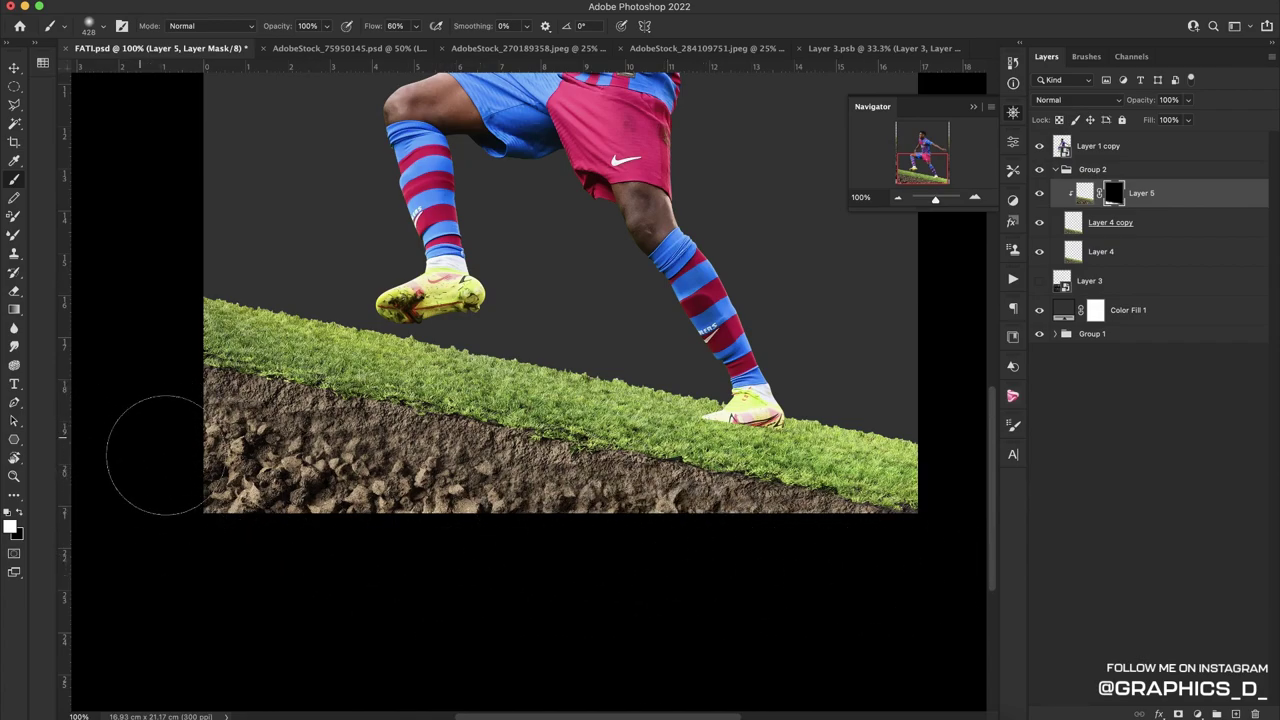
left_click(899, 198)
key("super+s")
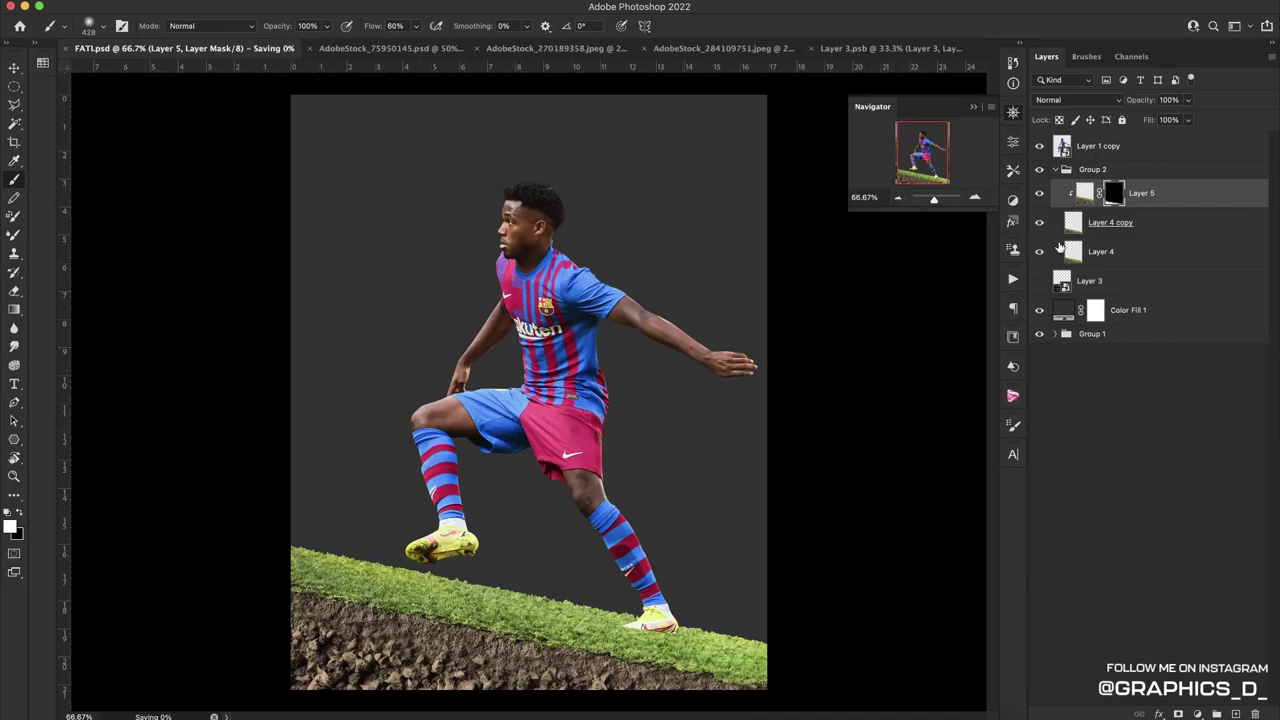
left_click(1061, 171)
Show and select stadium Layer 3, then shrink it to 59% and rotate about 10°
left_click(1057, 170)
left_click(1039, 193)
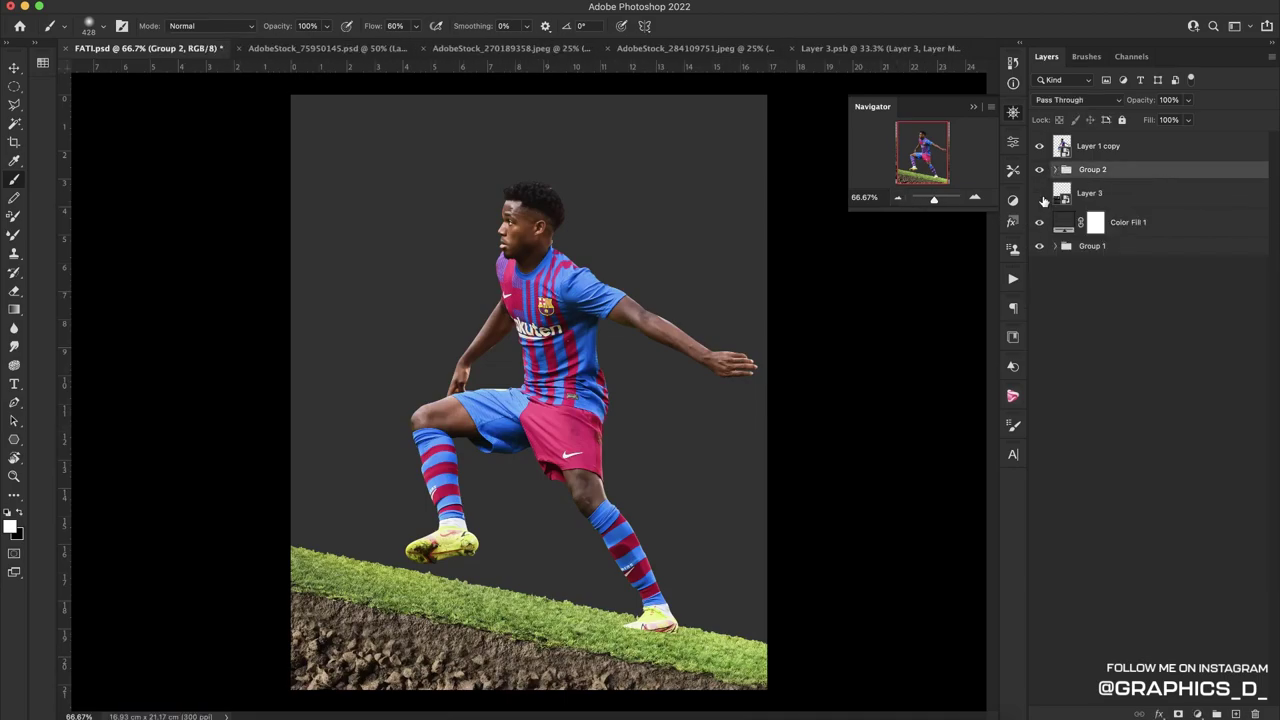
left_click(1090, 193)
key("v")
key("super+t")
left_click_drag(705, 560, 457, 380)
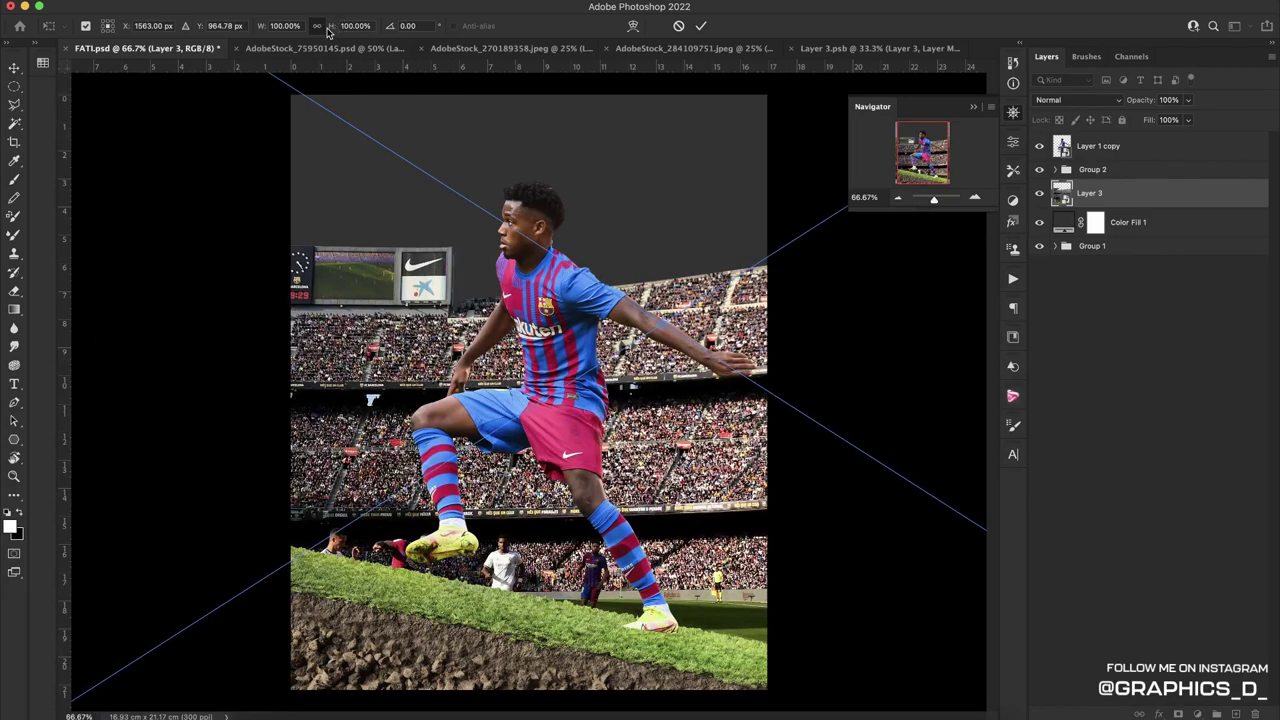
left_click_drag(328, 32, 270, 32)
left_click_drag(794, 303, 712, 462)
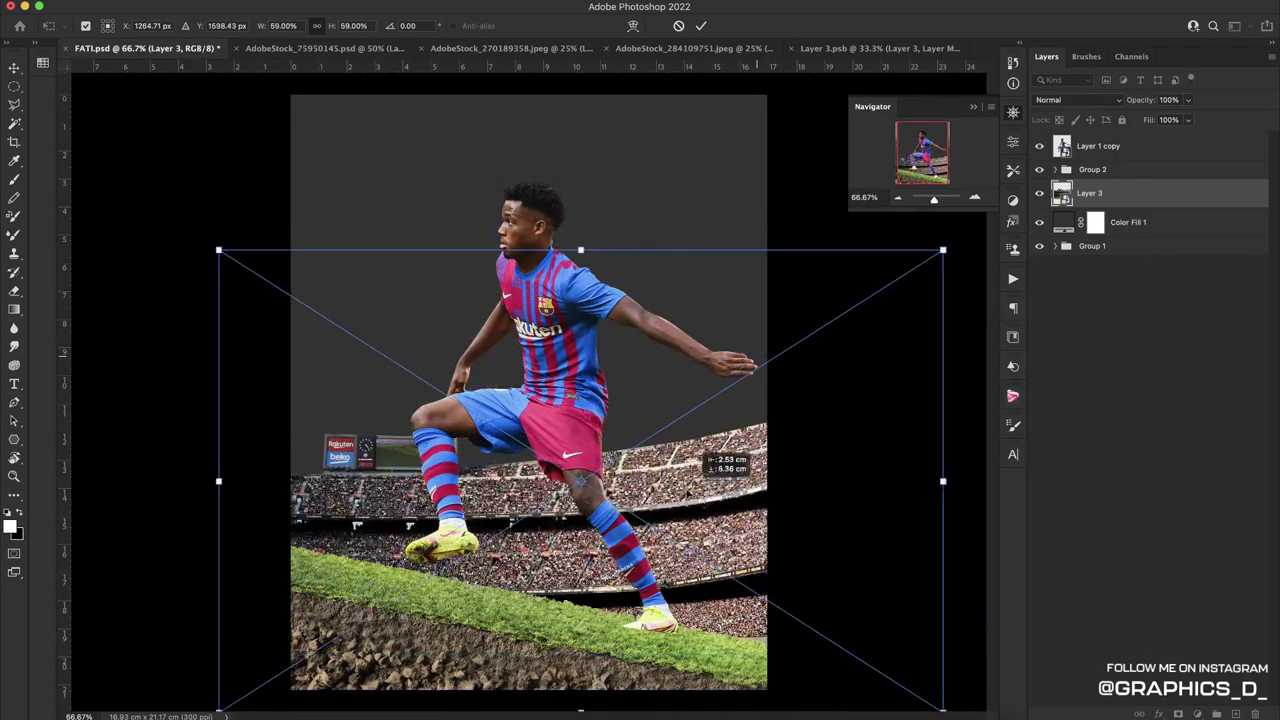
left_click_drag(697, 155, 743, 198)
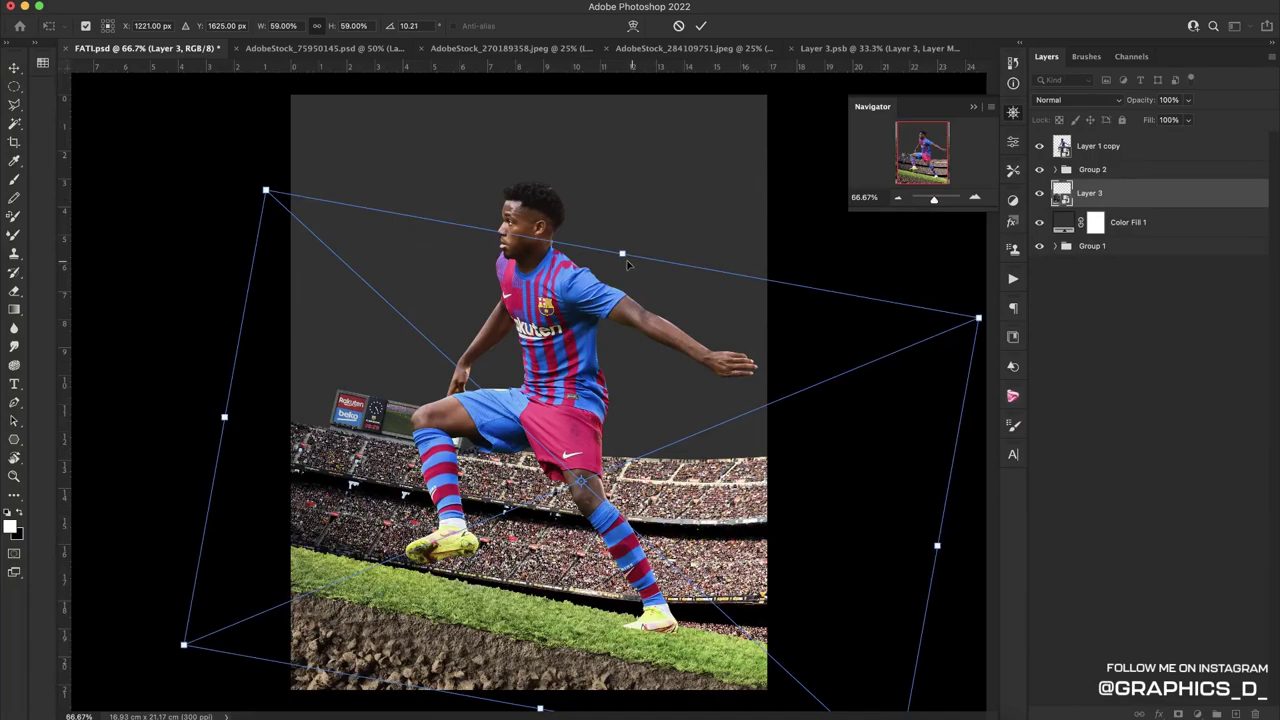
left_click_drag(628, 262, 692, 168)
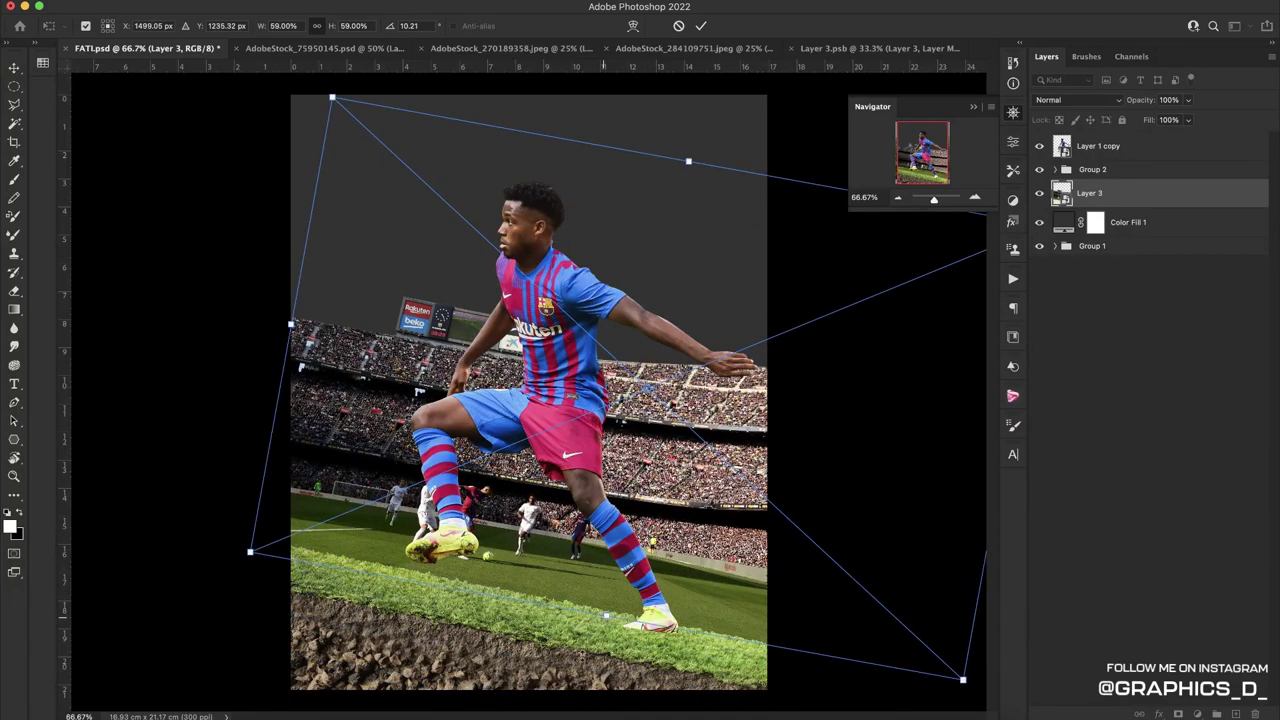
Enlarge, widen and rotate the crowd so its stands follow the grass slope
left_click_drag(607, 615, 540, 700)
left_click_drag(645, 515, 673, 533)
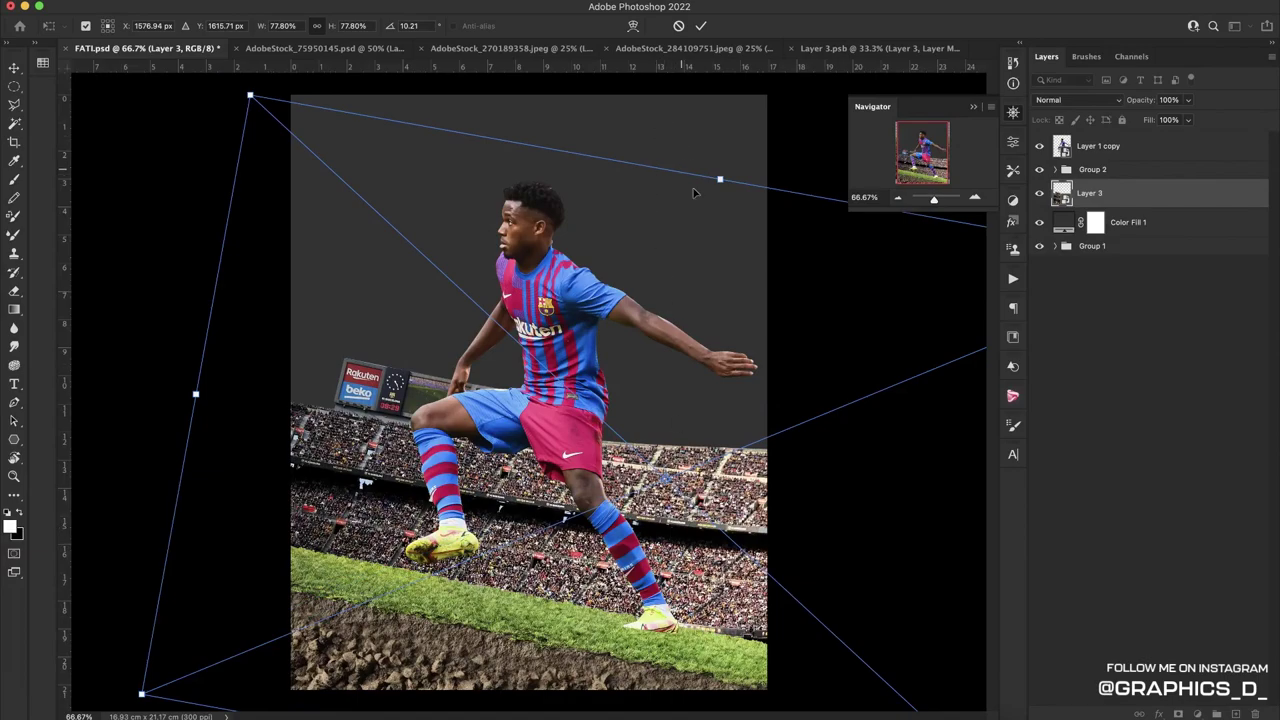
left_click_drag(732, 158, 729, 122)
mouse_move(745, 195)
left_mouse_down()
mouse_move(540, 288)
mouse_move(800, 317)
left_mouse_up()
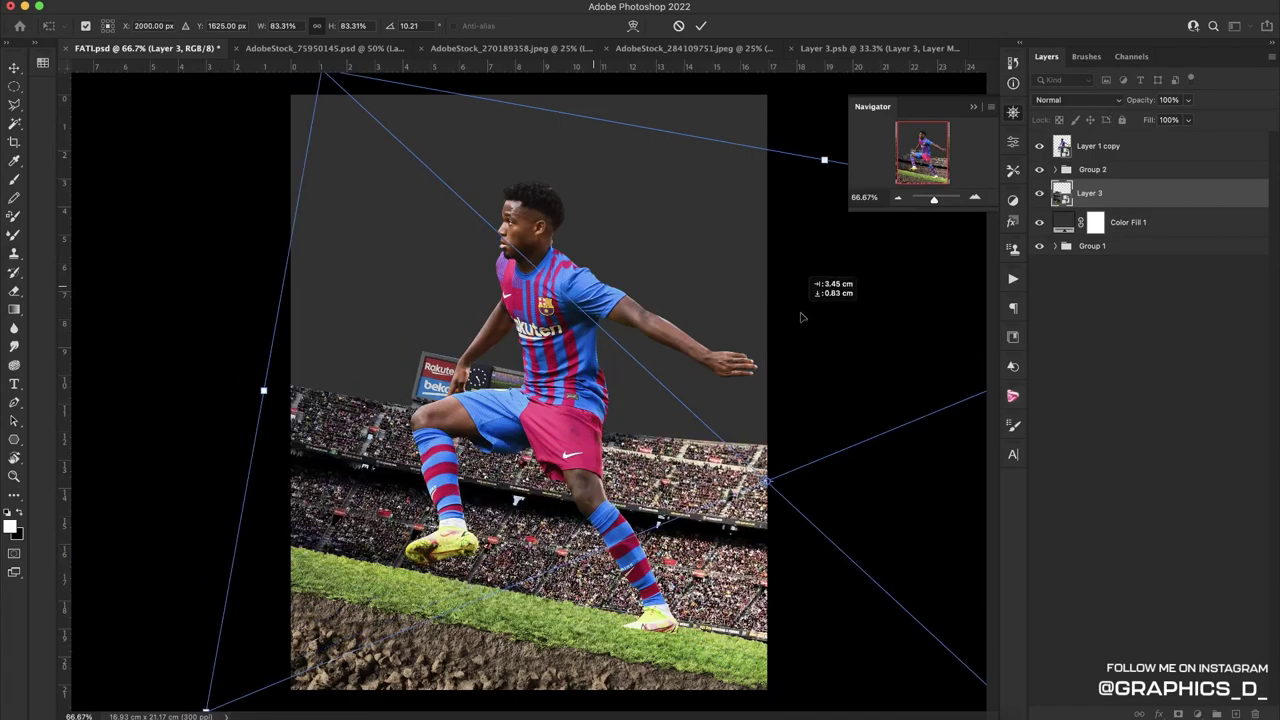
mouse_move(223, 285)
left_mouse_down()
mouse_move(214, 271)
mouse_move(252, 303)
left_mouse_up()
left_click_drag(233, 364, 174, 364)
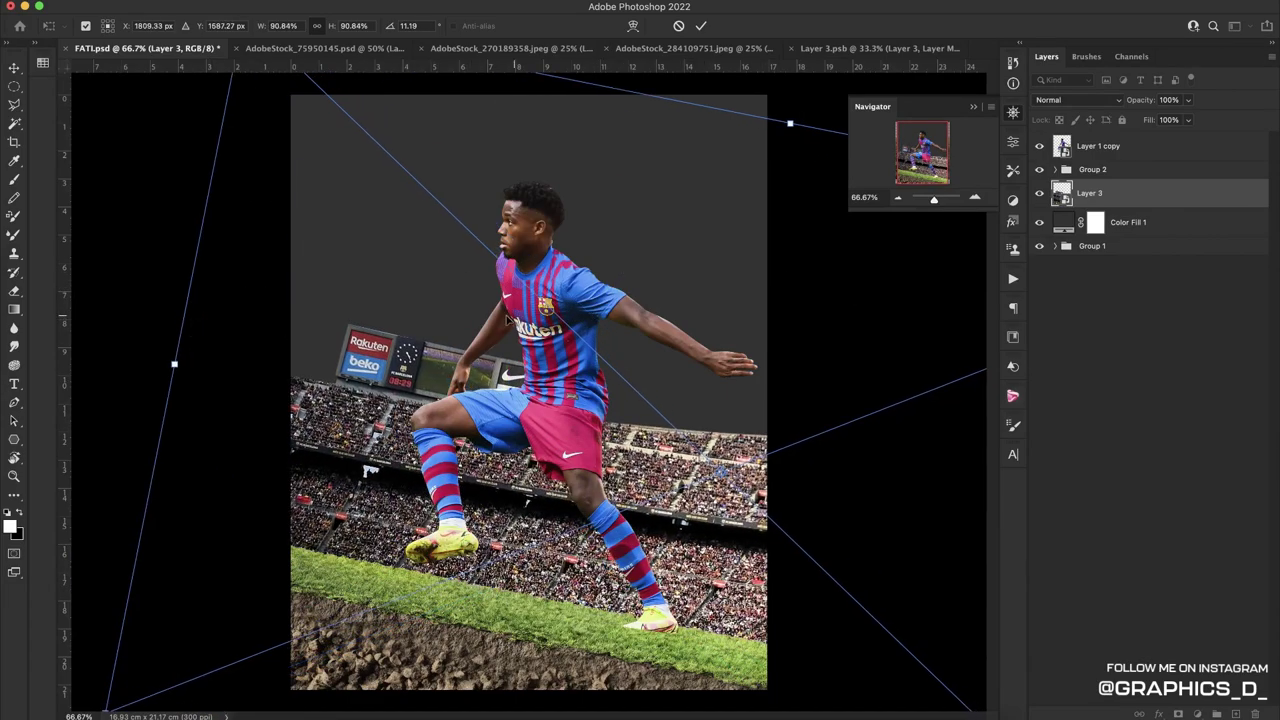
mouse_move(430, 312)
left_mouse_down()
mouse_move(206, 290)
mouse_move(202, 311)
left_mouse_up()
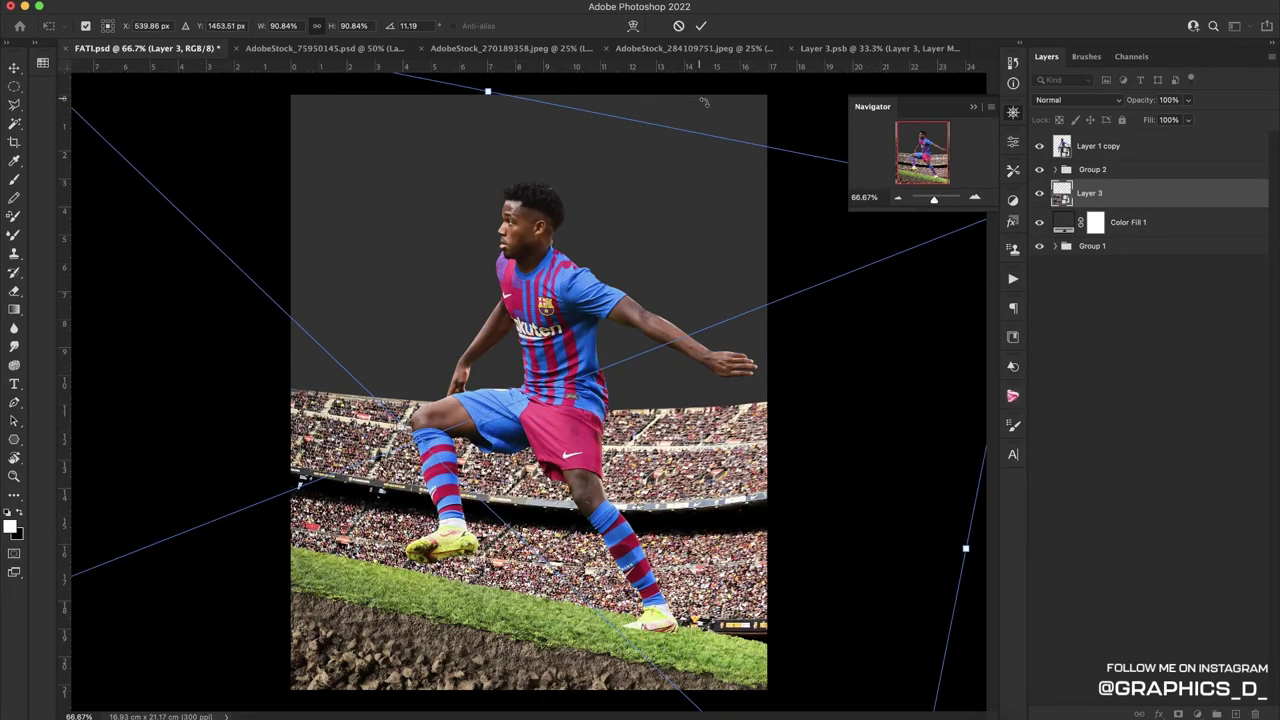
left_click_drag(704, 102, 692, 150)
mouse_move(600, 300)
left_mouse_down()
mouse_move(621, 289)
mouse_move(654, 208)
left_mouse_up()
Fine-tune the crowd's position and width, tilting it to about 15.6°
left_click(898, 199)
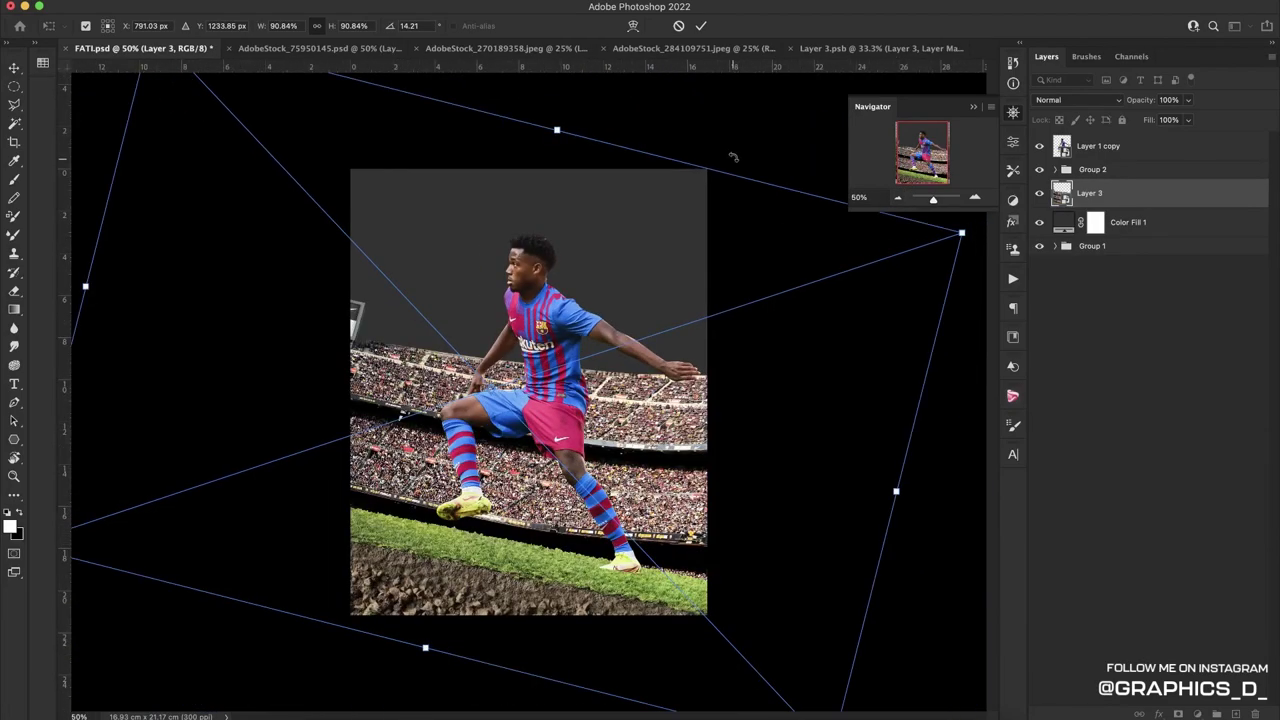
left_click_drag(733, 157, 761, 176)
mouse_move(910, 498)
left_mouse_down()
mouse_move(840, 509)
mouse_move(826, 494)
left_mouse_up()
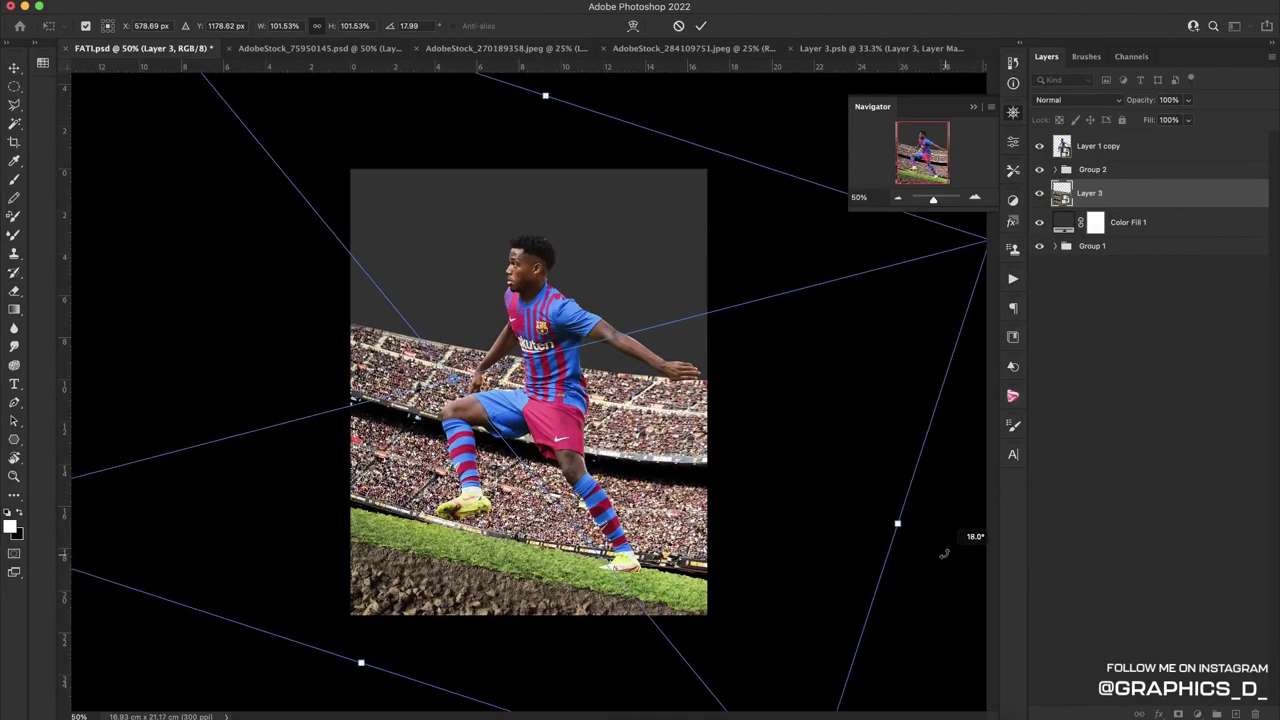
mouse_move(826, 494)
left_mouse_down()
mouse_move(911, 543)
mouse_move(945, 536)
mouse_move(527, 427)
mouse_move(828, 522)
mouse_move(719, 527)
left_mouse_up()
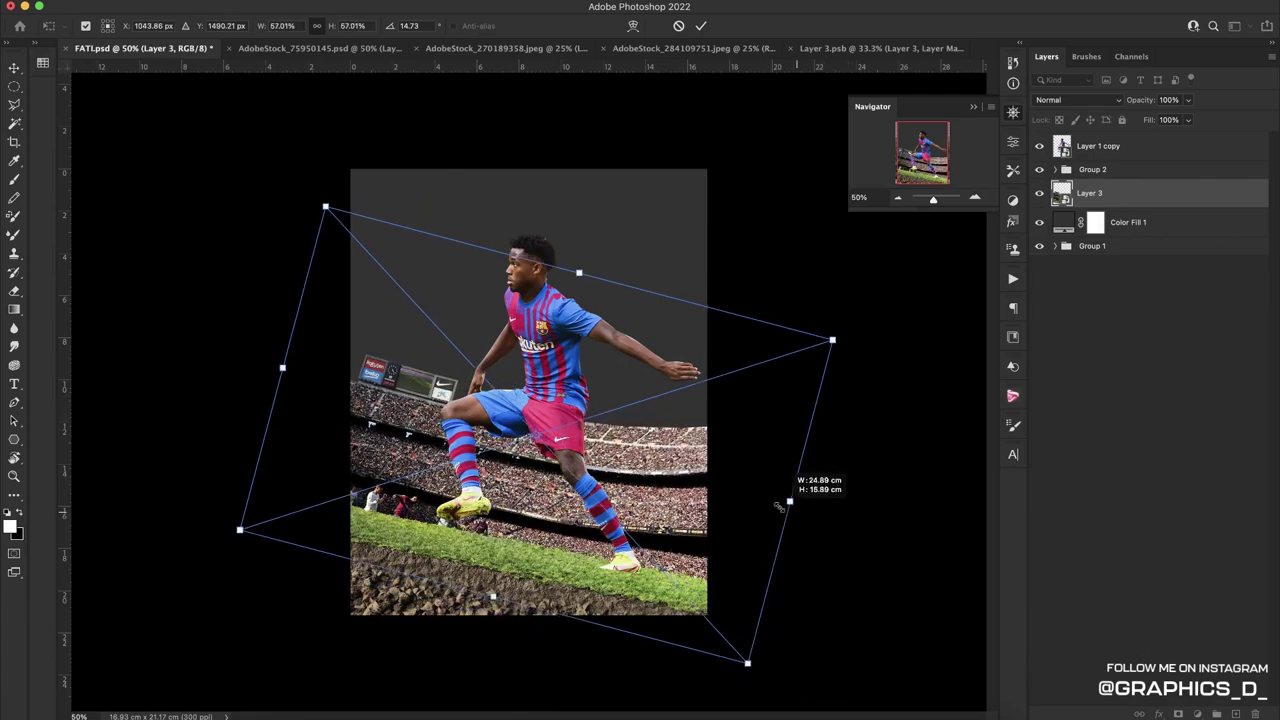
left_click_drag(724, 530, 678, 507)
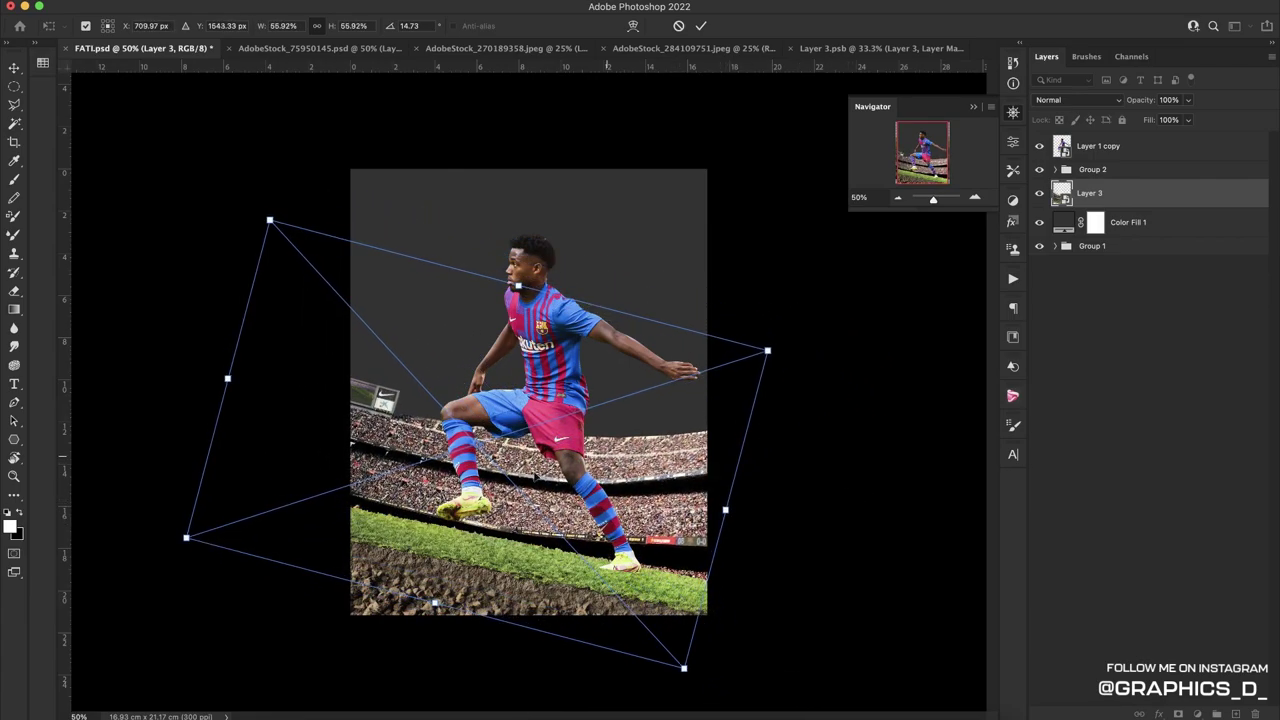
left_click_drag(560, 487, 552, 488)
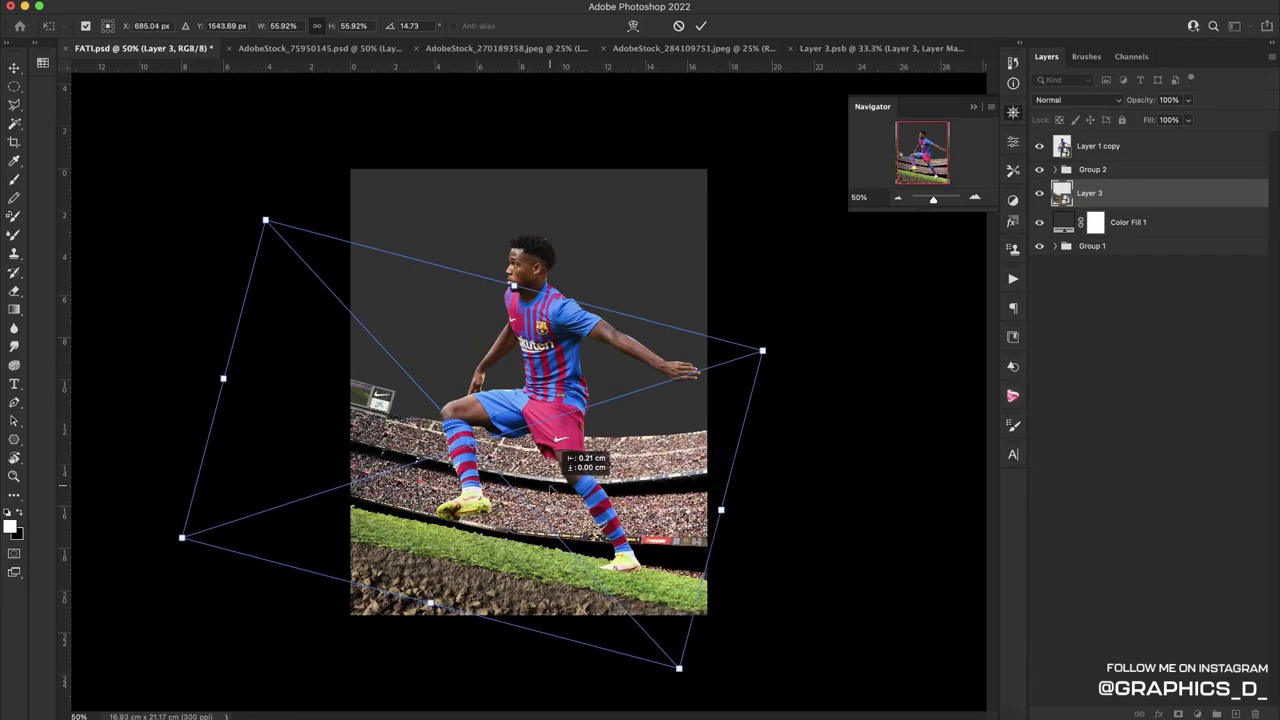
left_click_drag(722, 510, 742, 511)
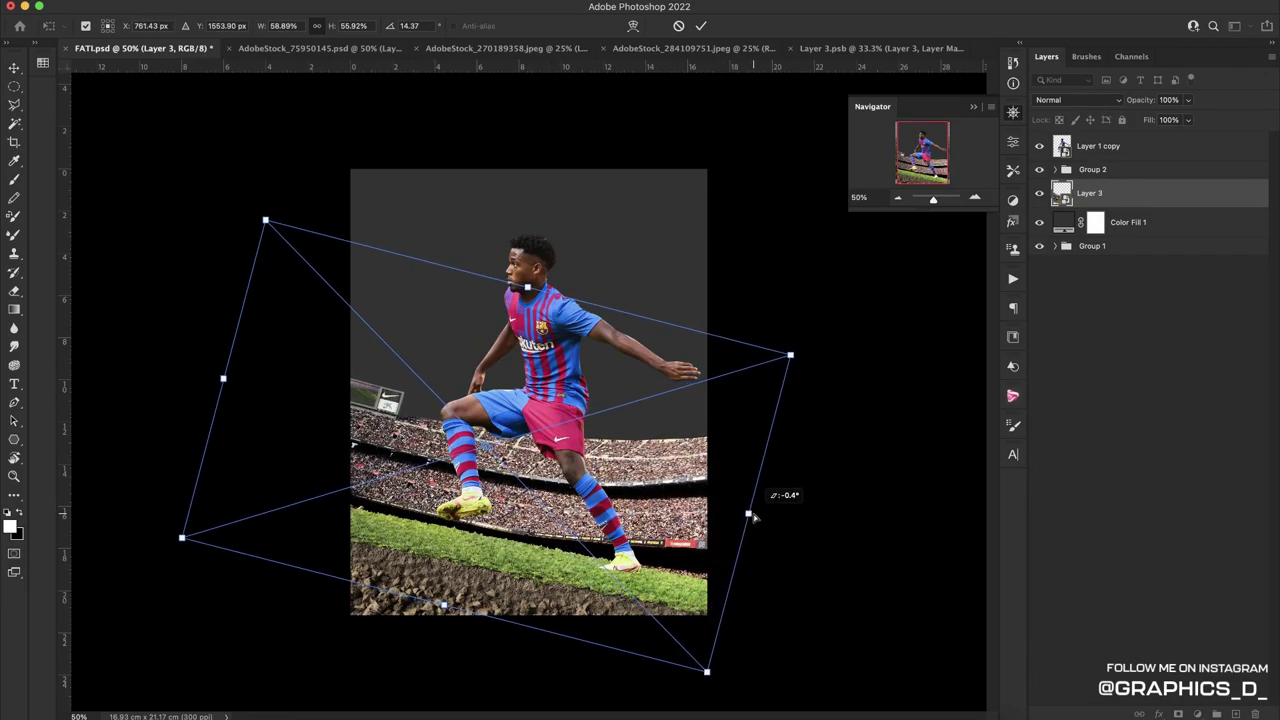
mouse_move(234, 381)
left_mouse_down()
mouse_move(194, 377)
mouse_move(216, 380)
left_mouse_up()
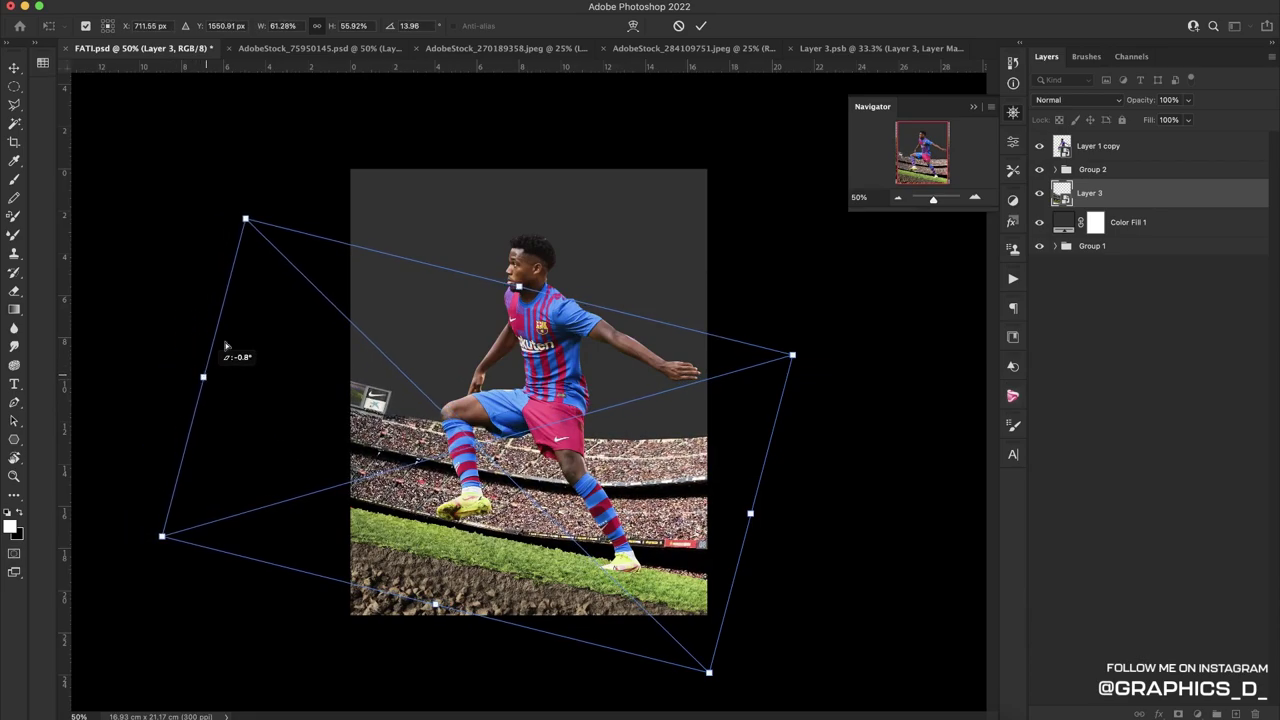
left_click_drag(712, 222, 725, 228)
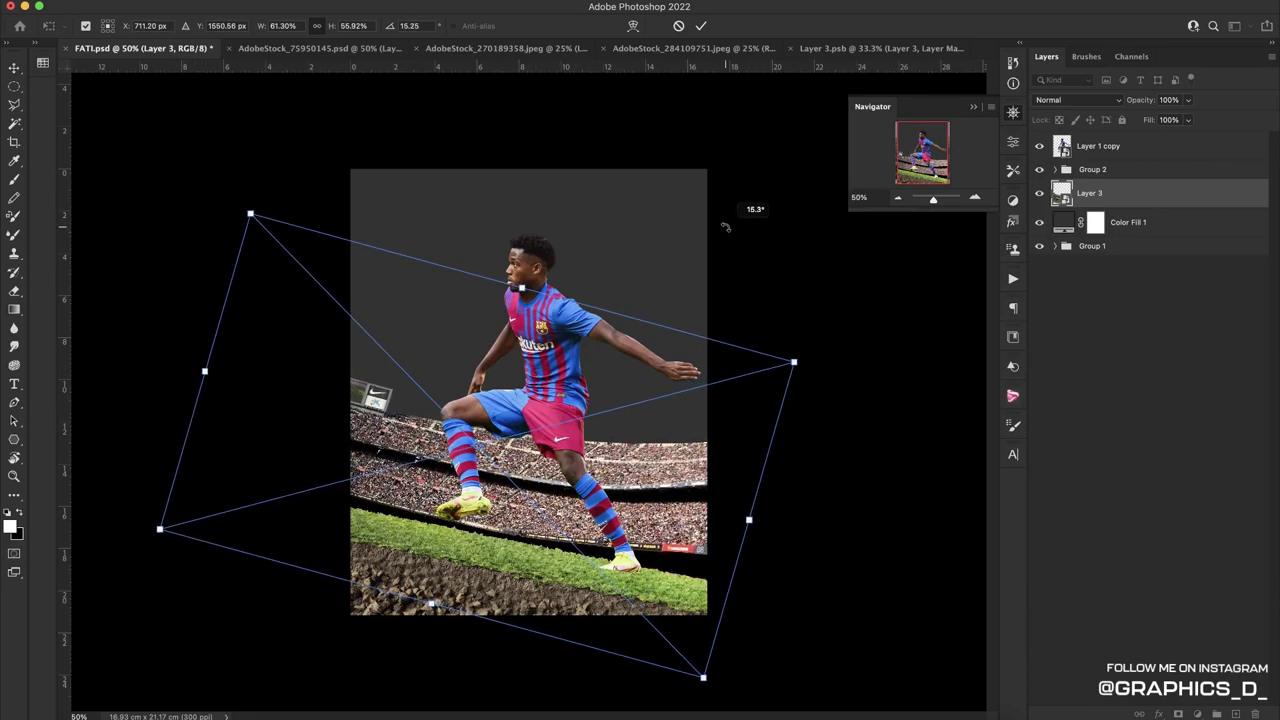
Commit the crowd transform, check the stock images, and place the sunset layer below the crowd
left_click(697, 24)
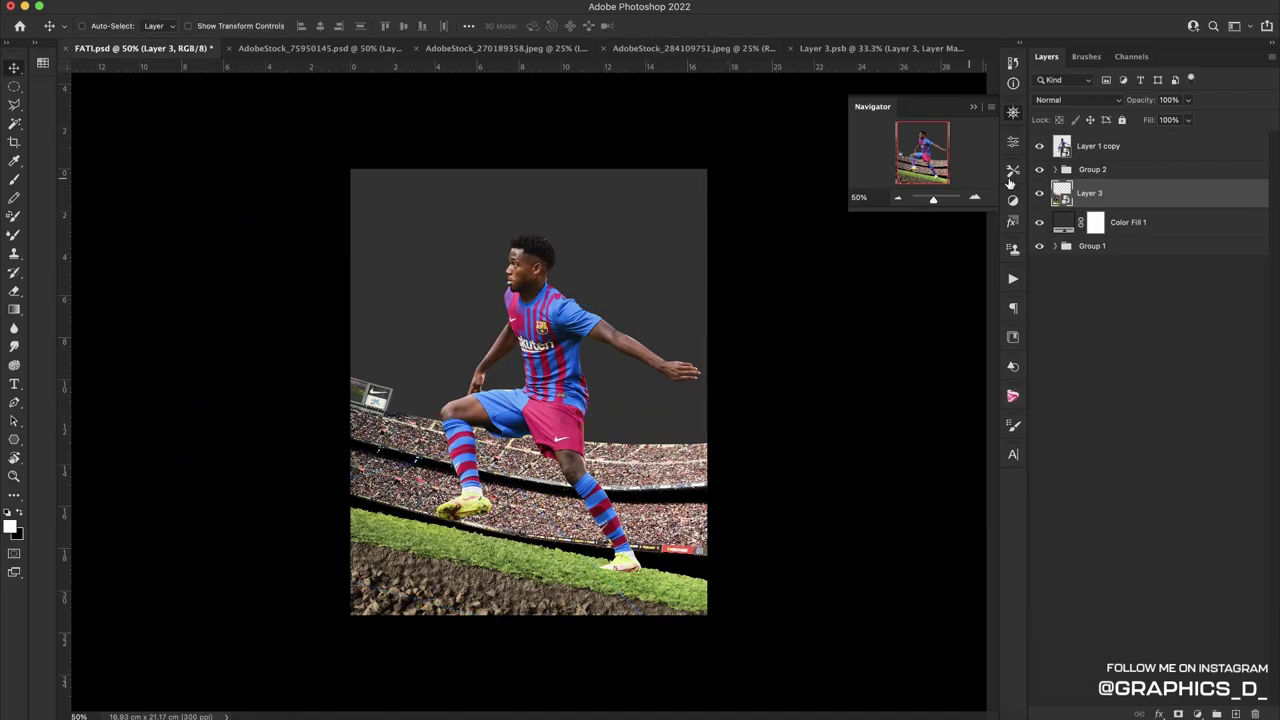
left_click(448, 49)
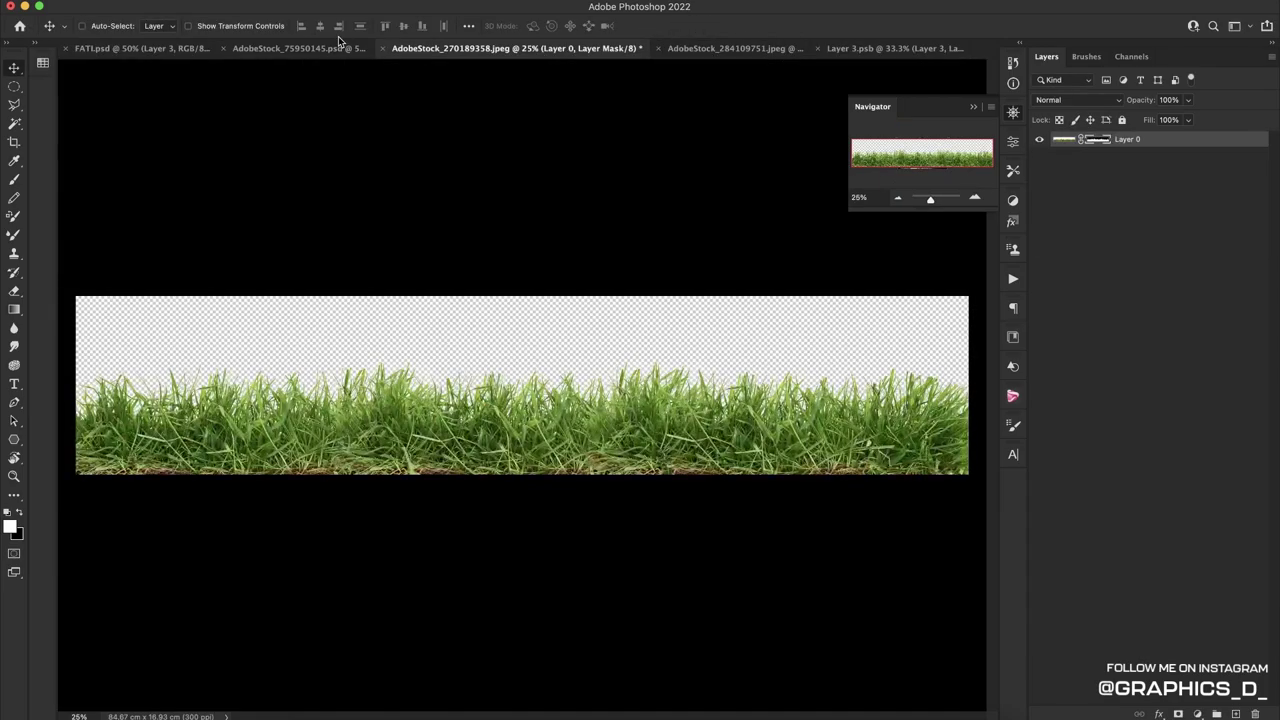
left_click(779, 50)
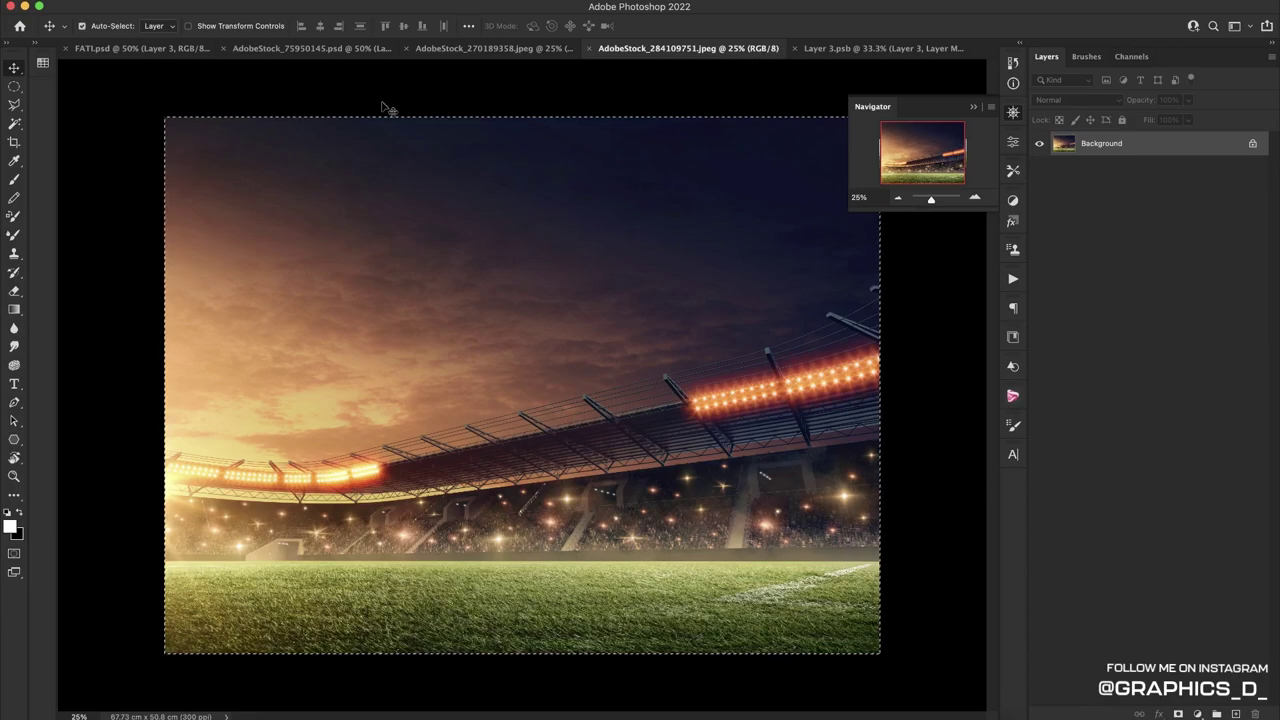
left_click(173, 50)
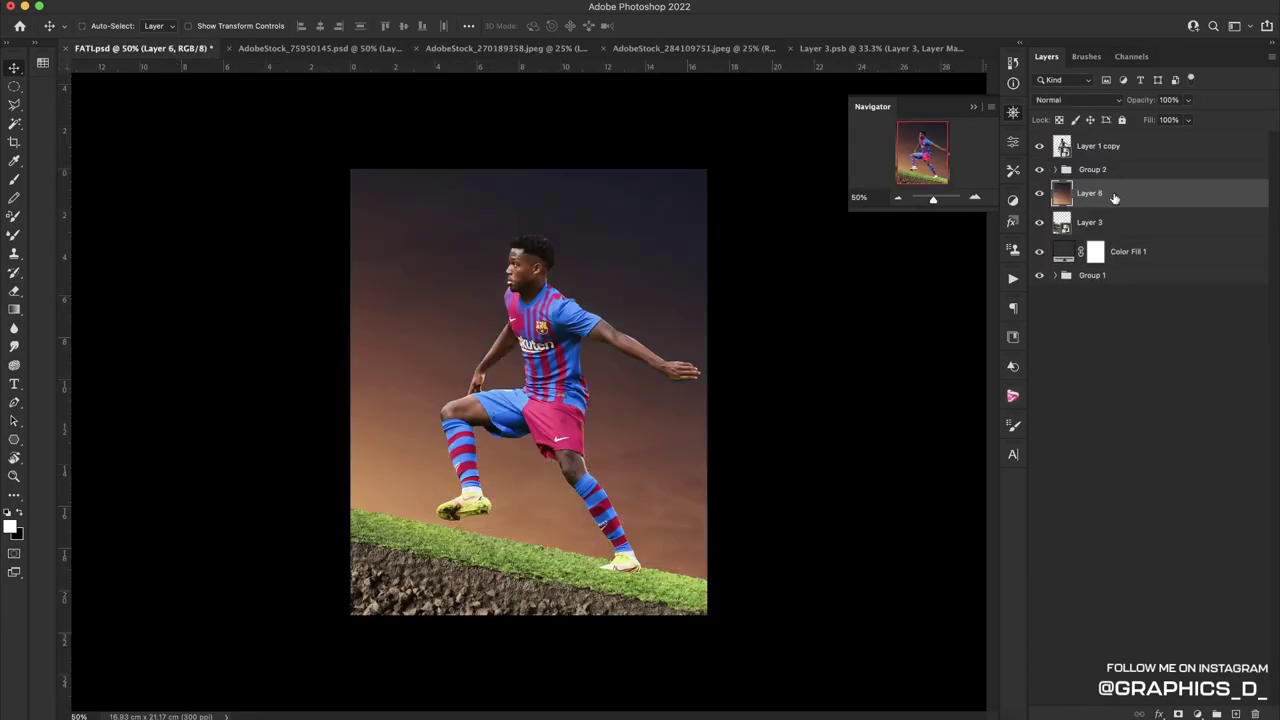
left_click_drag(1114, 198, 1090, 230)
Scale and rotate the sunset stadium to match the slope, then move it above the crowd
key("ctrl+t")
mouse_move(620, 340)
left_mouse_down()
mouse_move(577, 302)
mouse_move(586, 156)
left_mouse_up()
left_click_drag(320, 28, 300, 28)
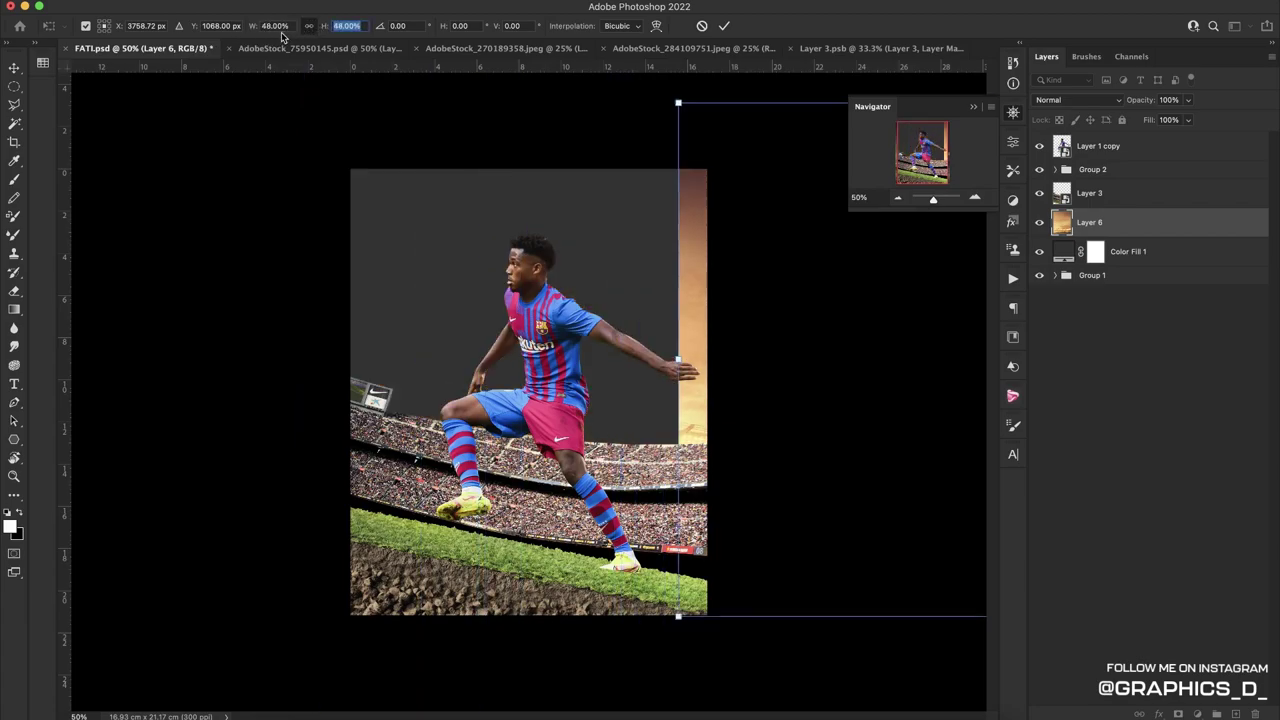
left_click_drag(883, 443, 468, 389)
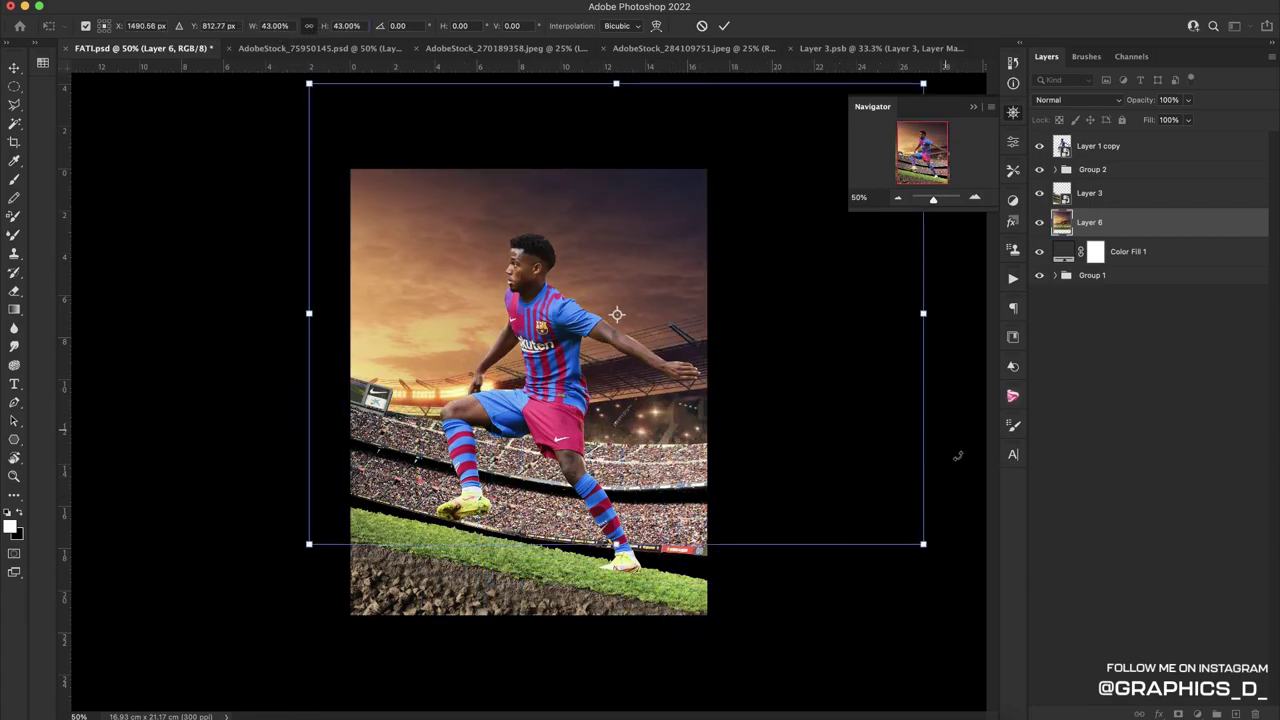
left_click_drag(957, 456, 934, 411)
left_click_drag(917, 366, 1140, 392)
left_click_drag(680, 400, 681, 450)
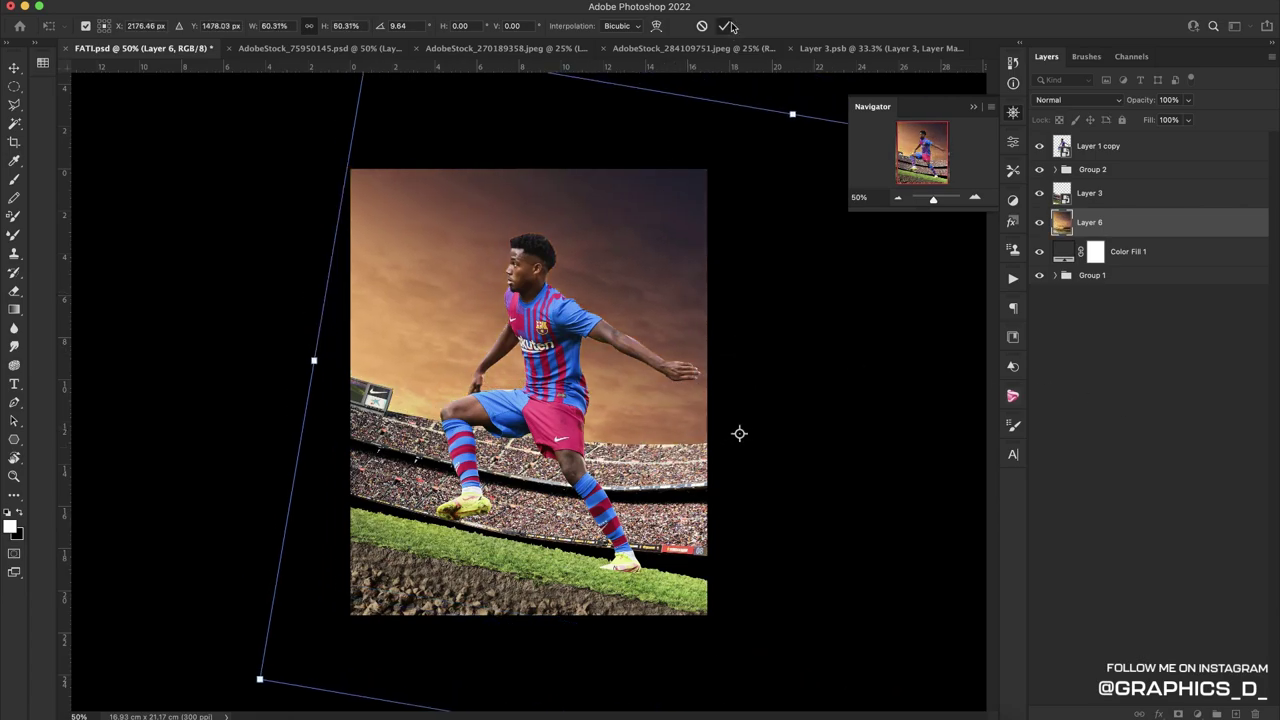
left_click_drag(1170, 213, 1168, 187)
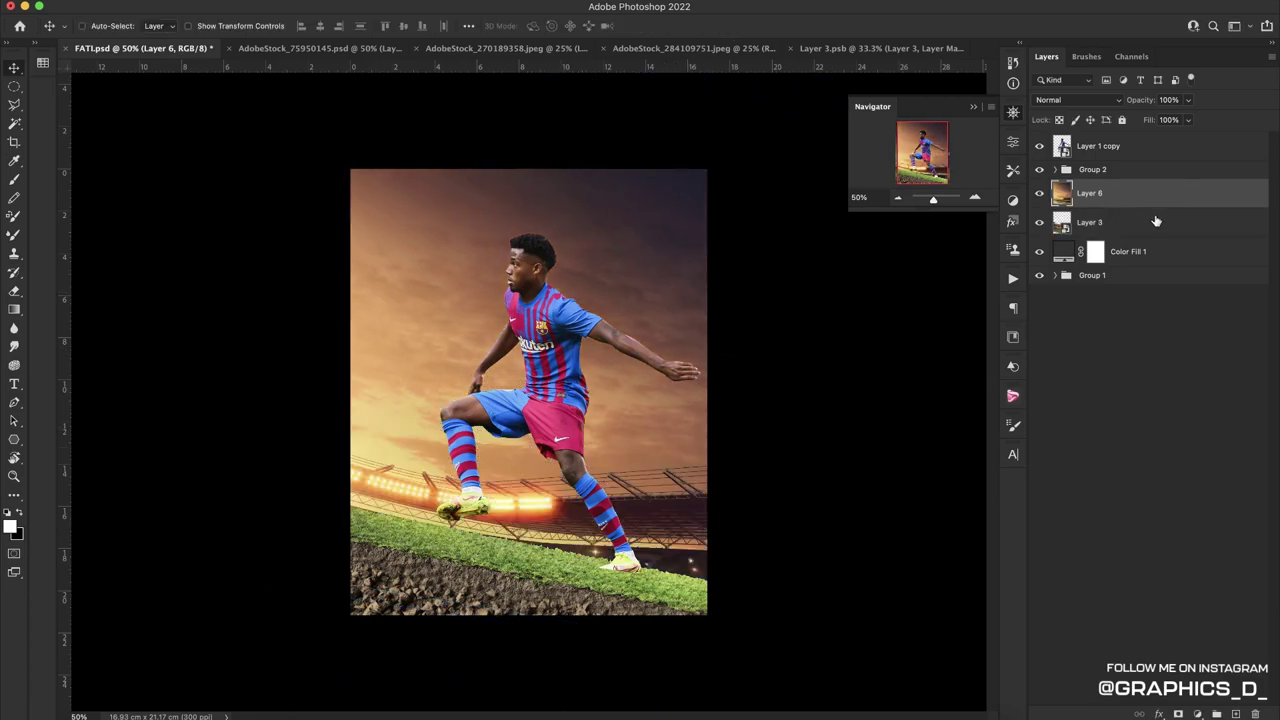
Add a mask to the sunset layer and paint black over the stadium lights band
left_click(1177, 713)
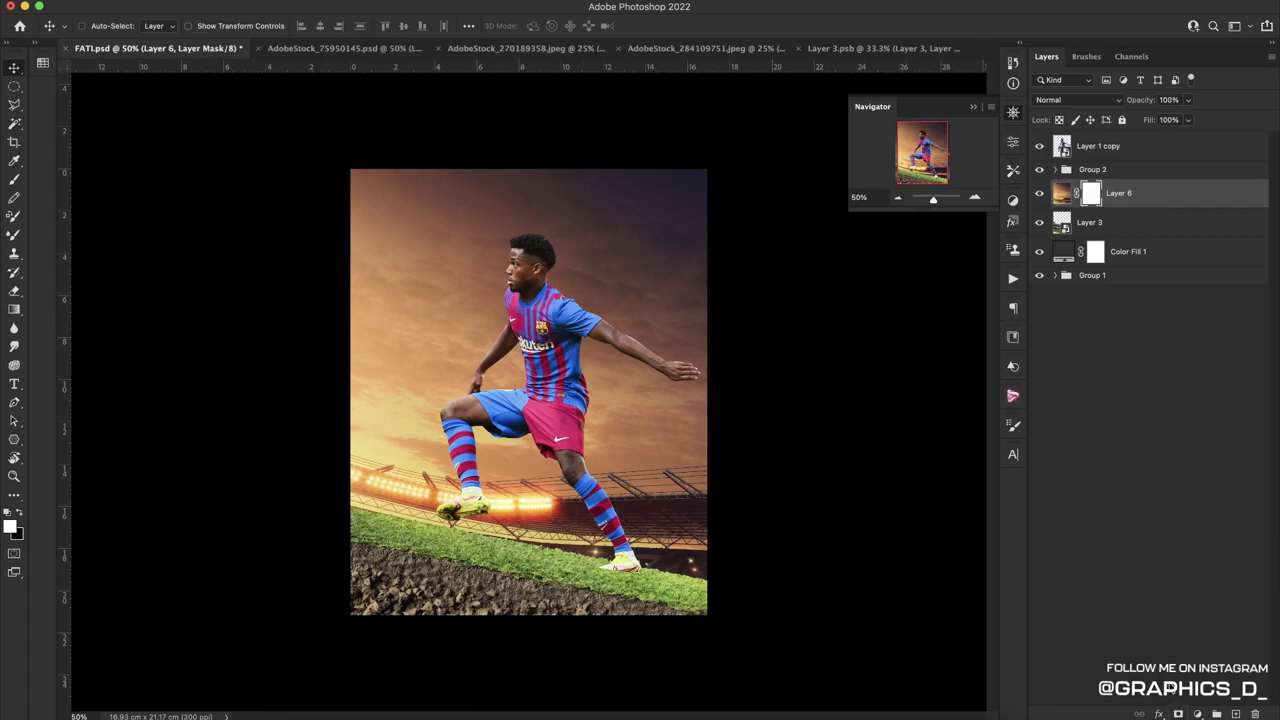
key("b")
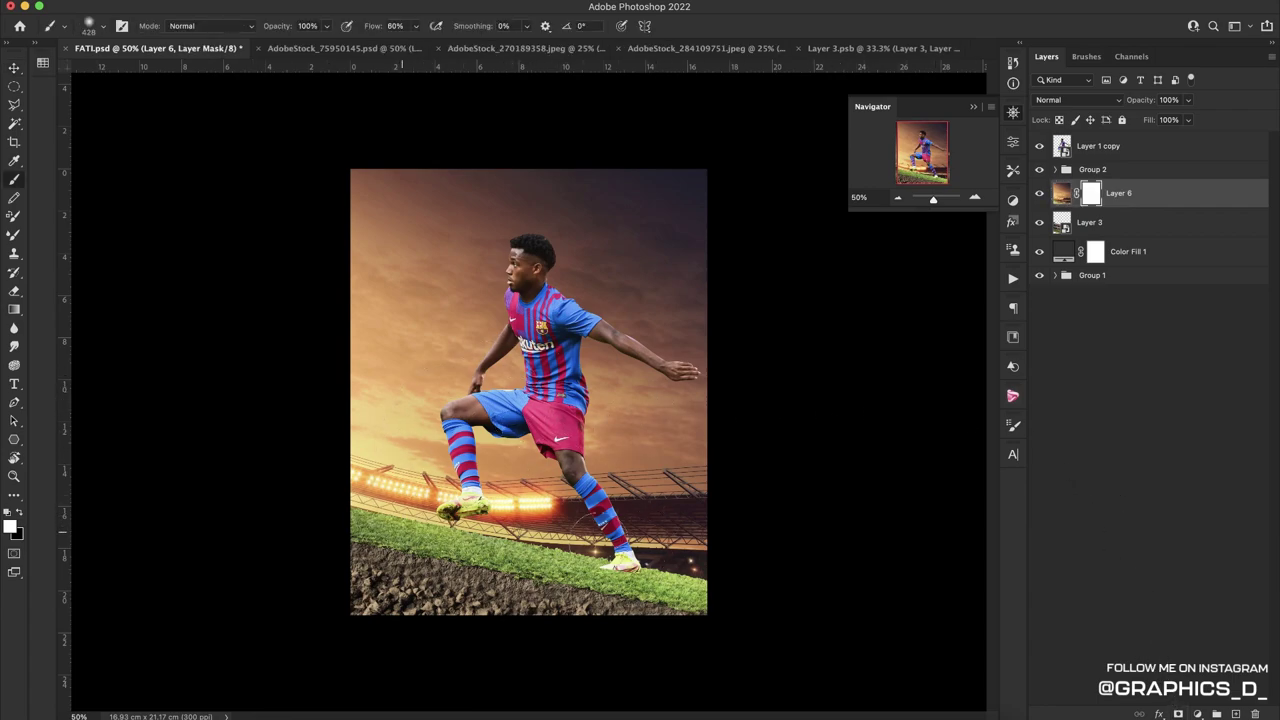
key("x")
left_click_drag(352, 495, 723, 523)
left_click_drag(300, 450, 700, 490)
left_click_drag(500, 540, 680, 550)
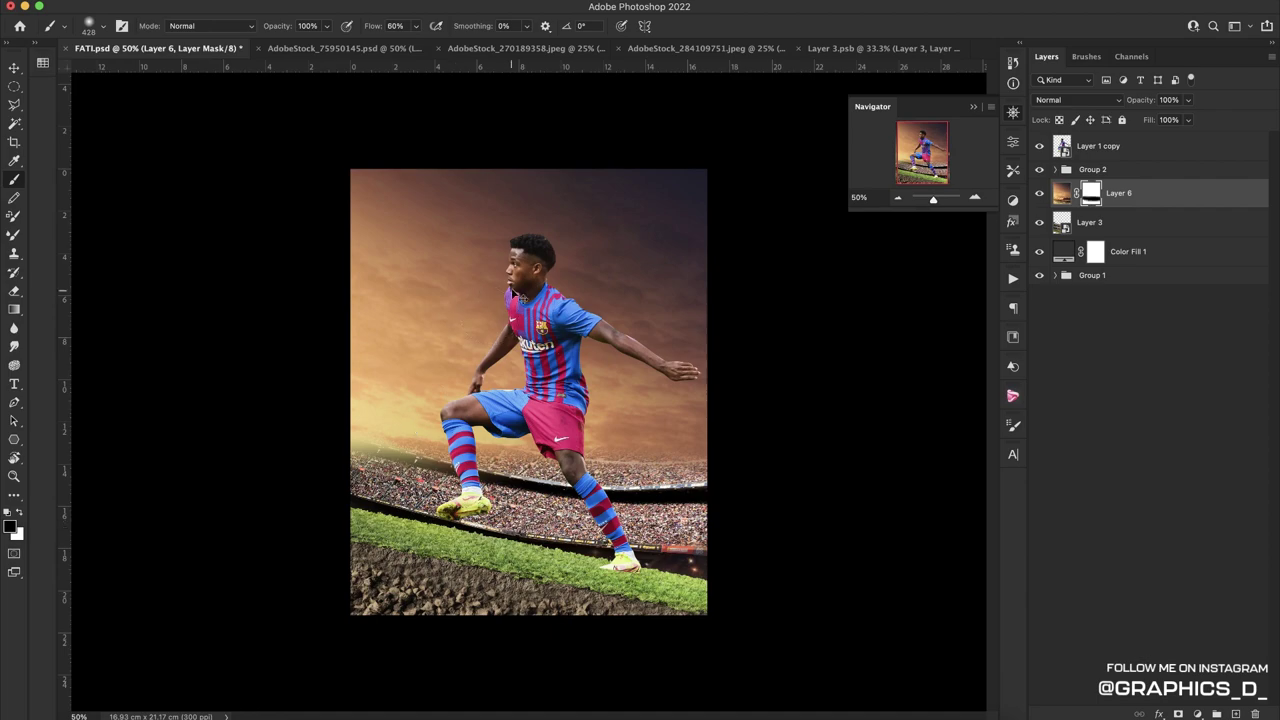
key("ctrl+z")
Fade the lower stadium lights with a 600 px brush at low flow (15%, then 28%)
right_click(531, 266)
left_click(670, 384)
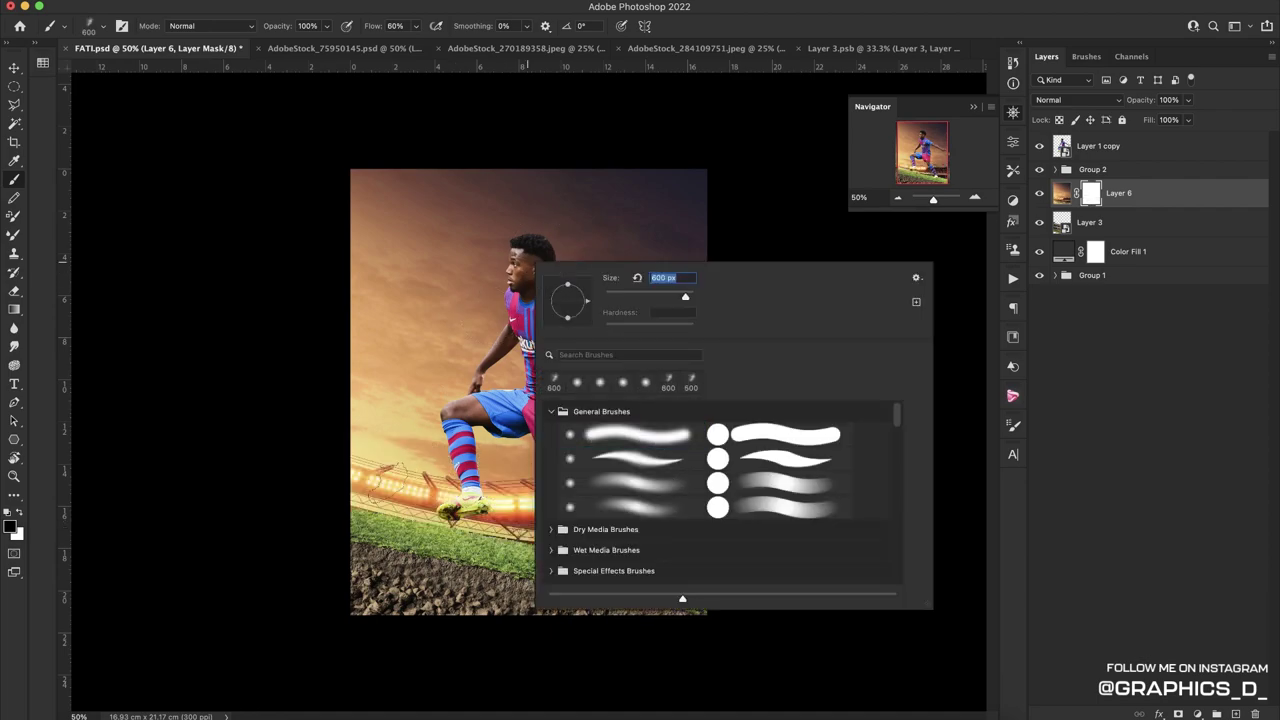
key("Return")
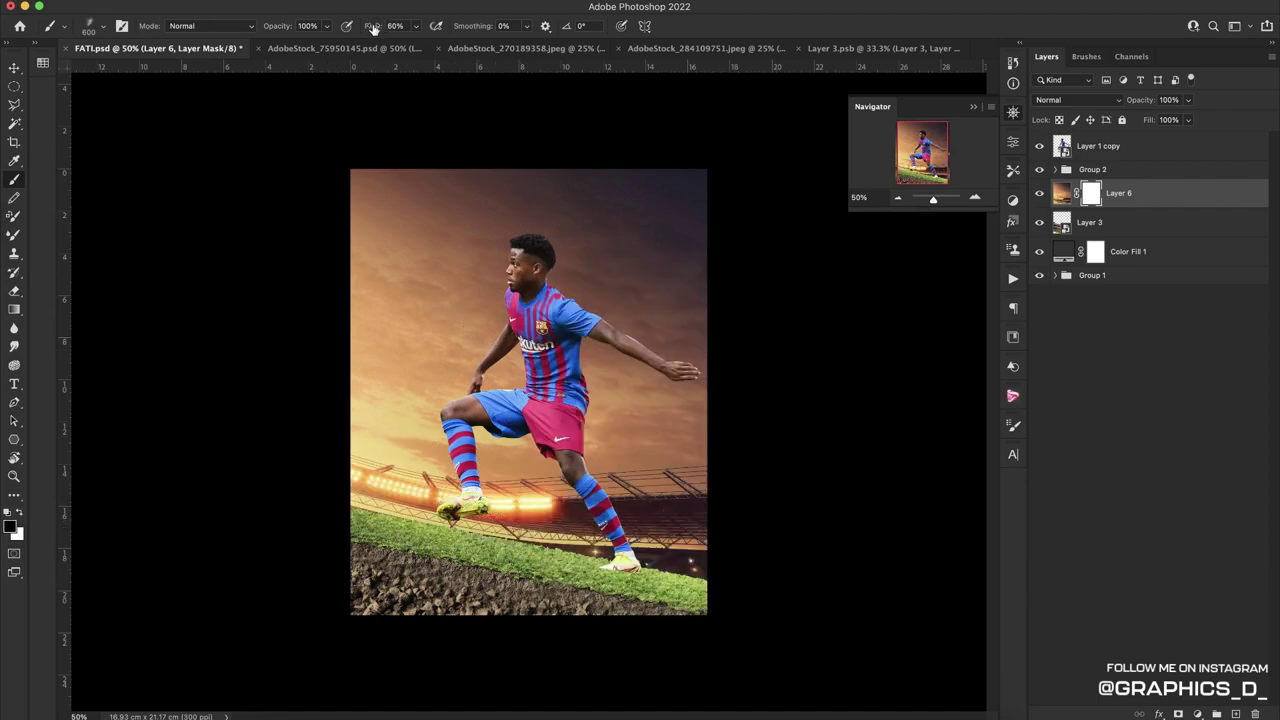
left_click_drag(378, 26, 340, 33)
type("15")
mouse_move(520, 490)
left_mouse_down()
mouse_move(601, 480)
mouse_move(714, 508)
mouse_move(660, 486)
left_mouse_up()
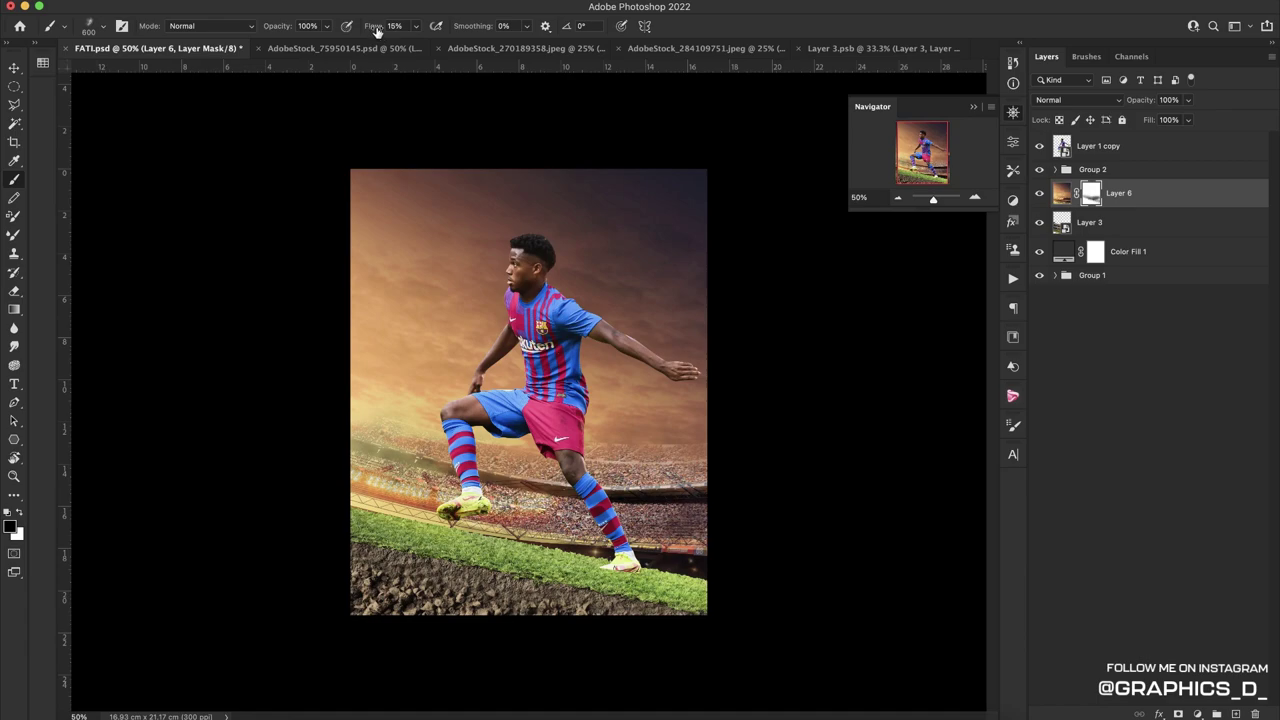
left_click_drag(376, 30, 358, 30)
left_click_drag(380, 28, 398, 28)
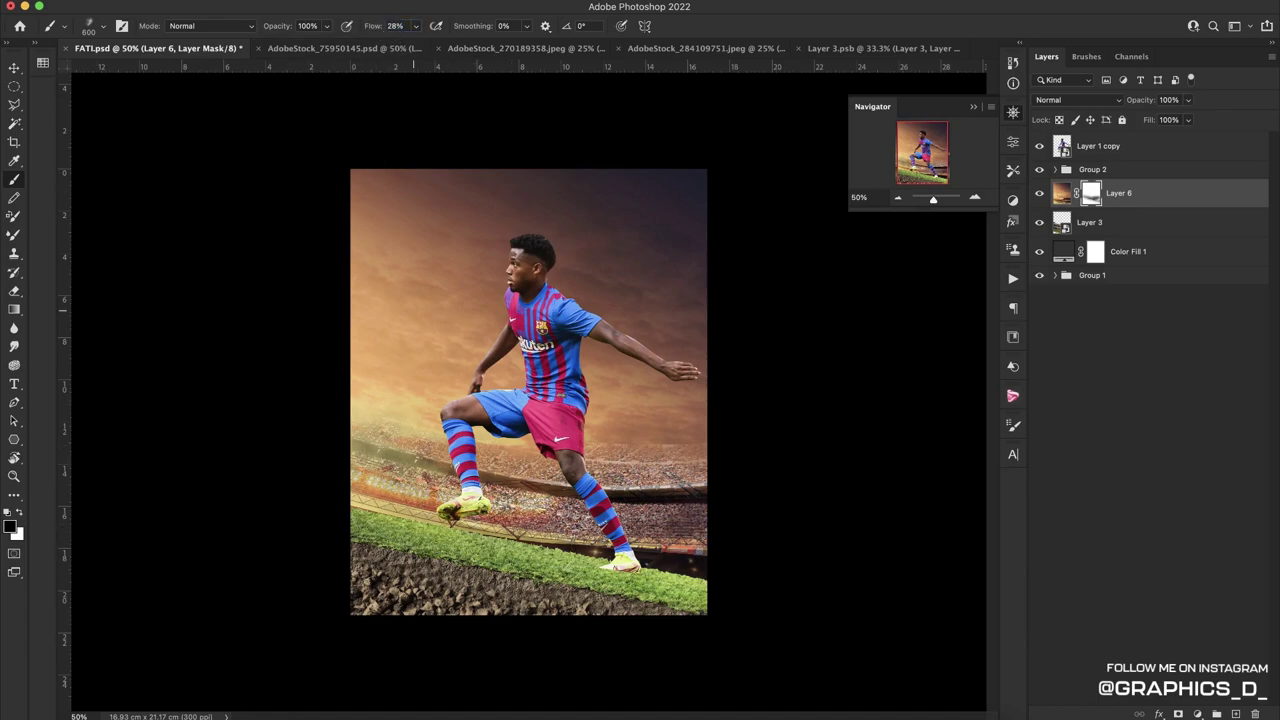
left_click_drag(370, 500, 746, 588)
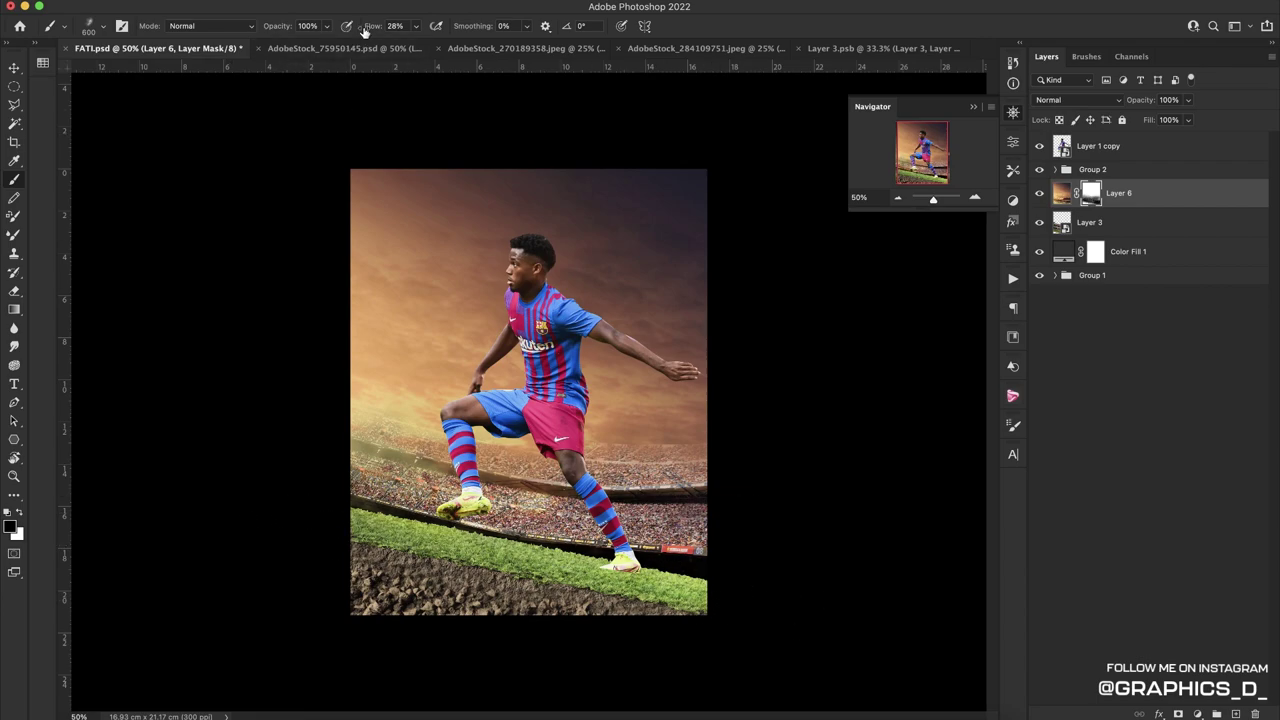
Set the brush flow to 14% and toggle the paint colour to white and back to black
left_click_drag(364, 31, 357, 28)
key("x")
left_click(393, 26)
type("14")
key("Return")
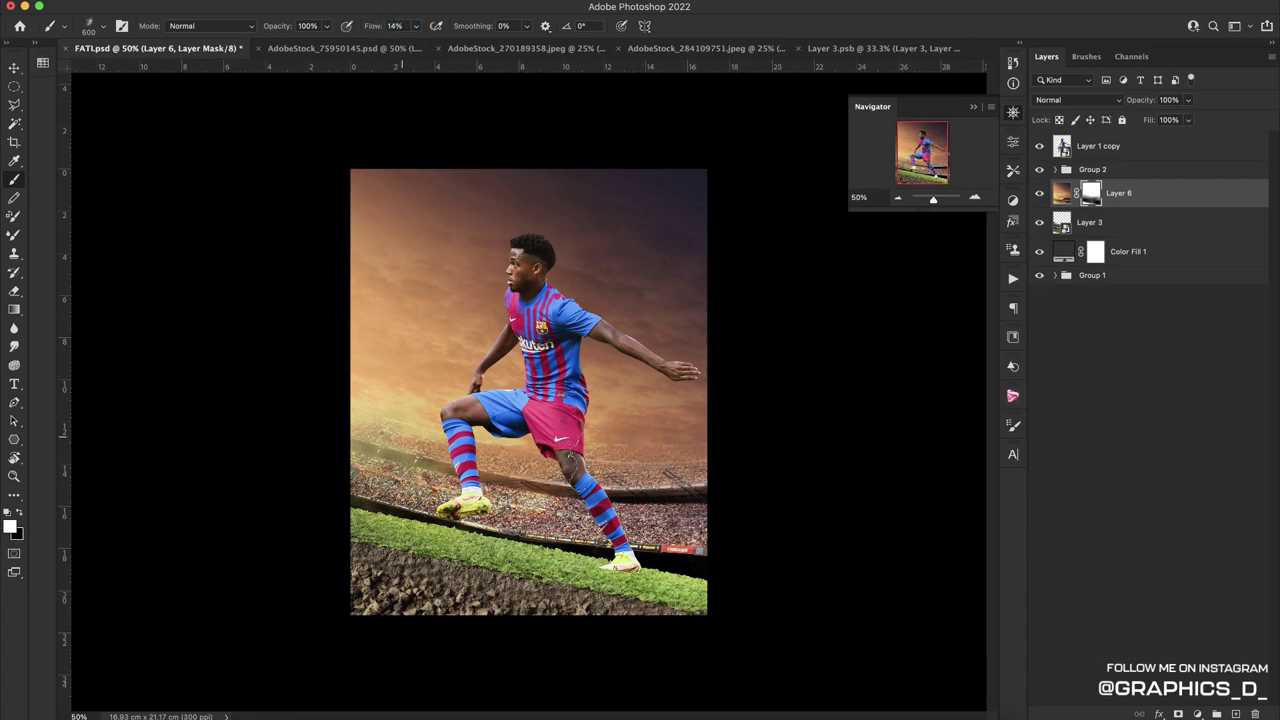
key("x")
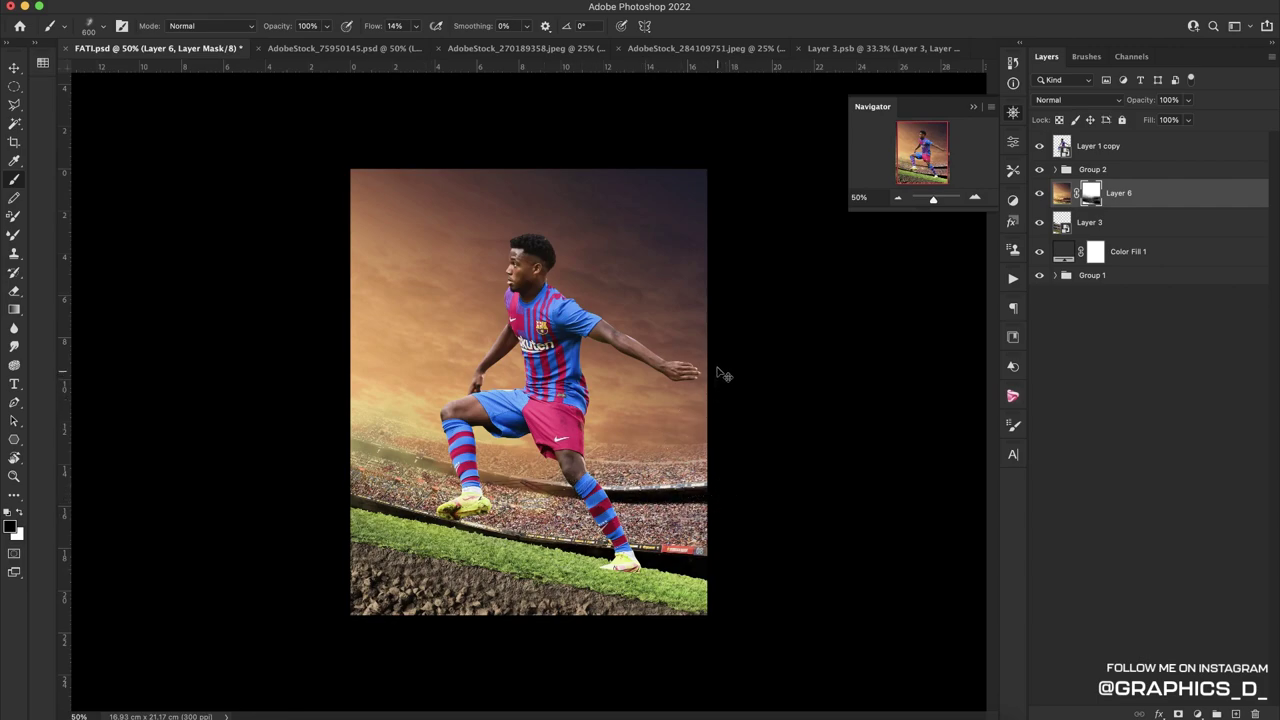
Save the composite and rescale the footballer layer to 83.71%
key("ctrl+s")
left_click(1102, 150)
key("ctrl+t")
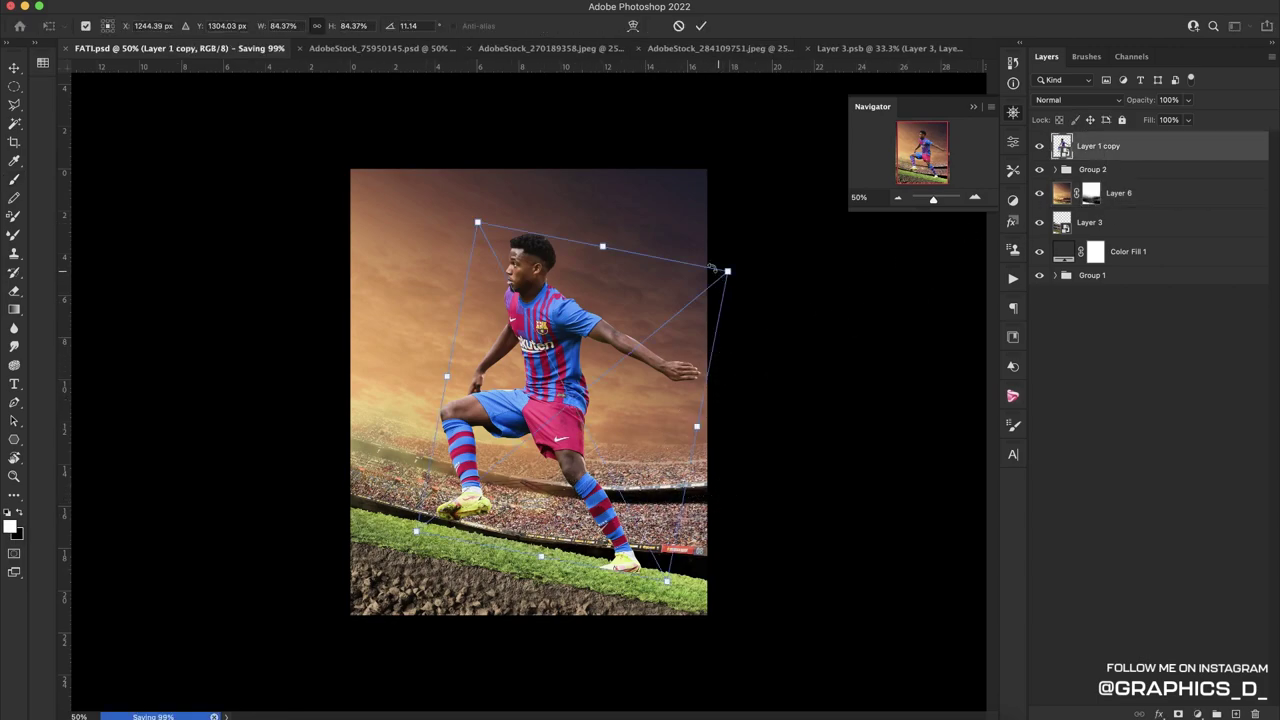
left_click_drag(710, 266, 702, 274)
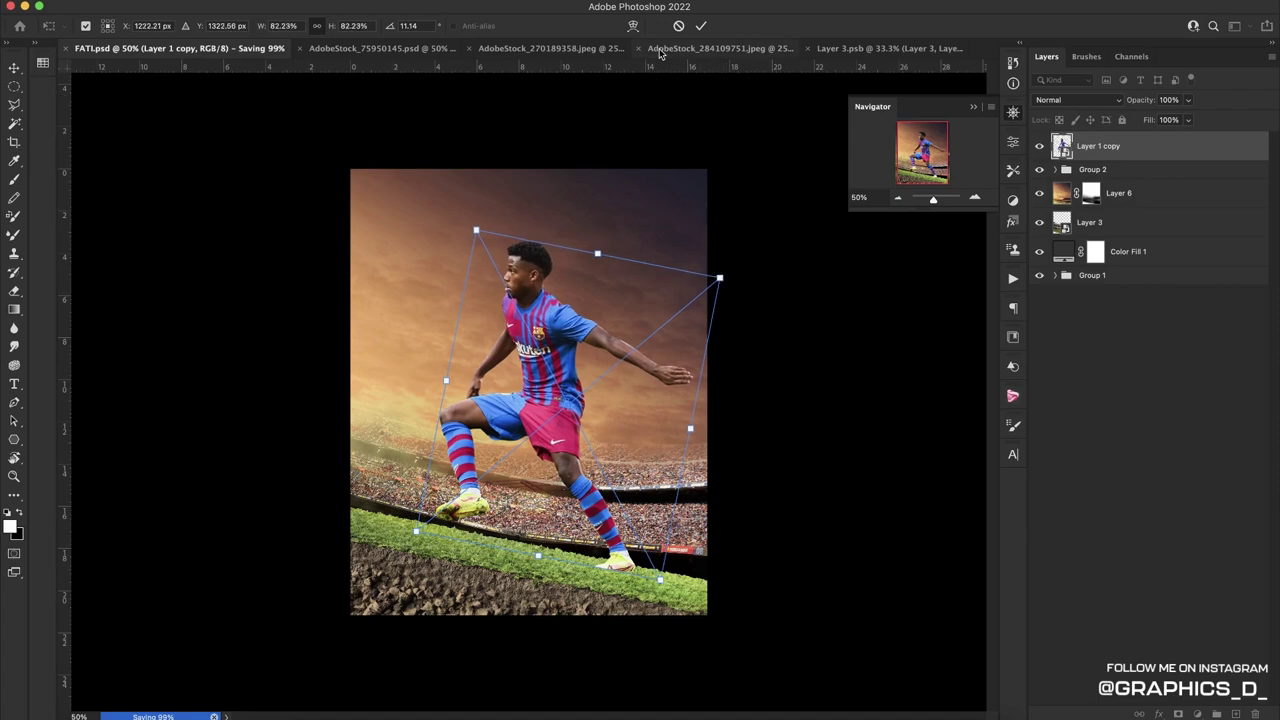
left_click(703, 27)
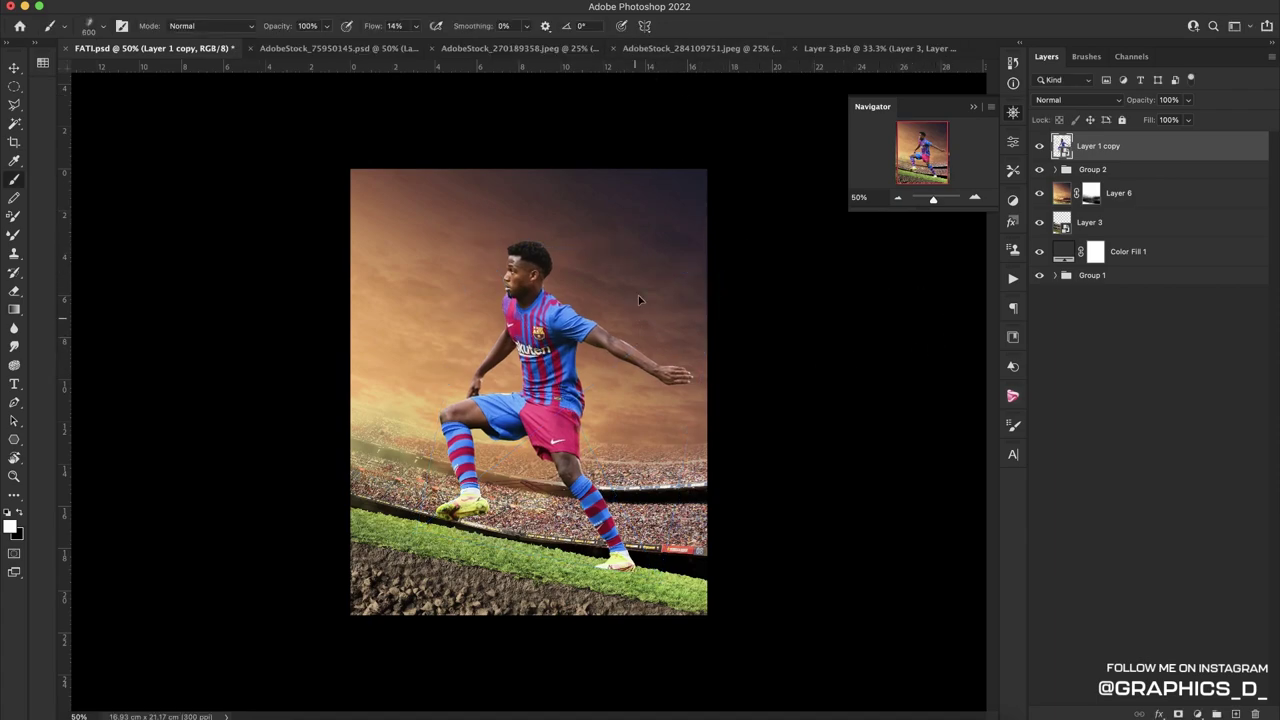
key("ctrl+t")
left_click_drag(596, 254, 598, 248)
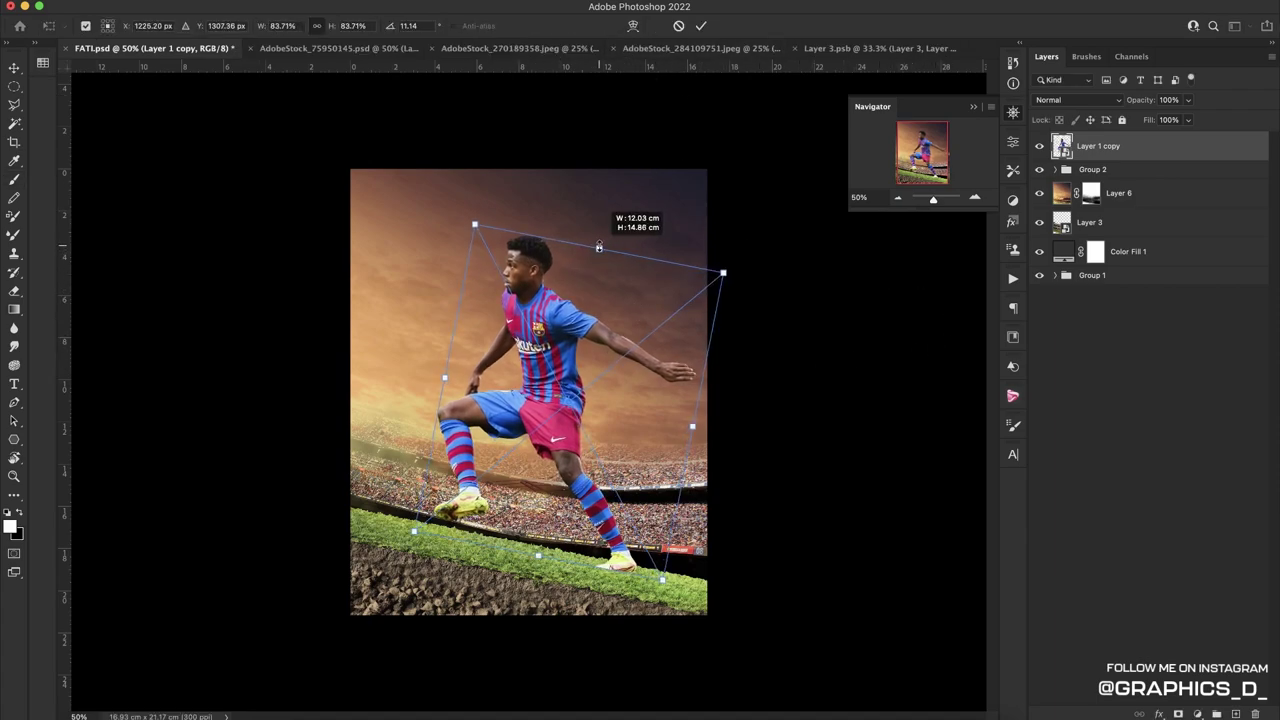
left_click(701, 26)
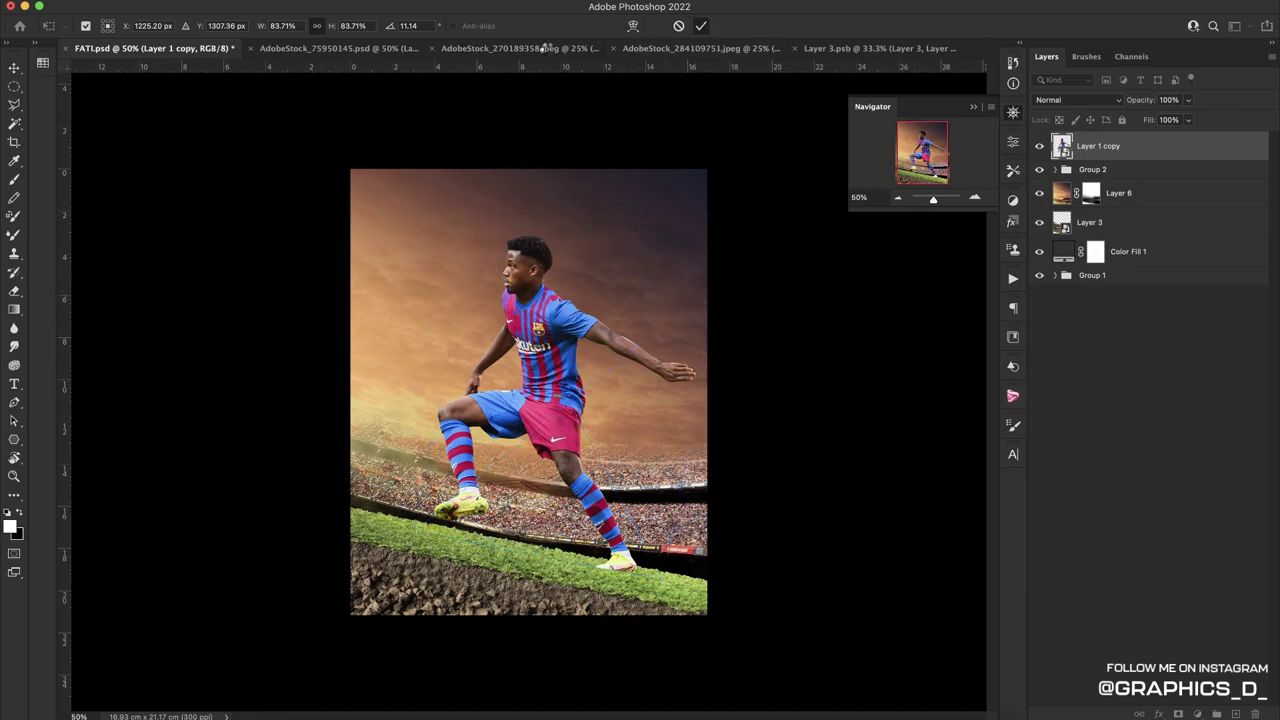
left_click(520, 48)
Apply the grass layer mask and paste the grass cut-out into the composite
key("ctrl+a")
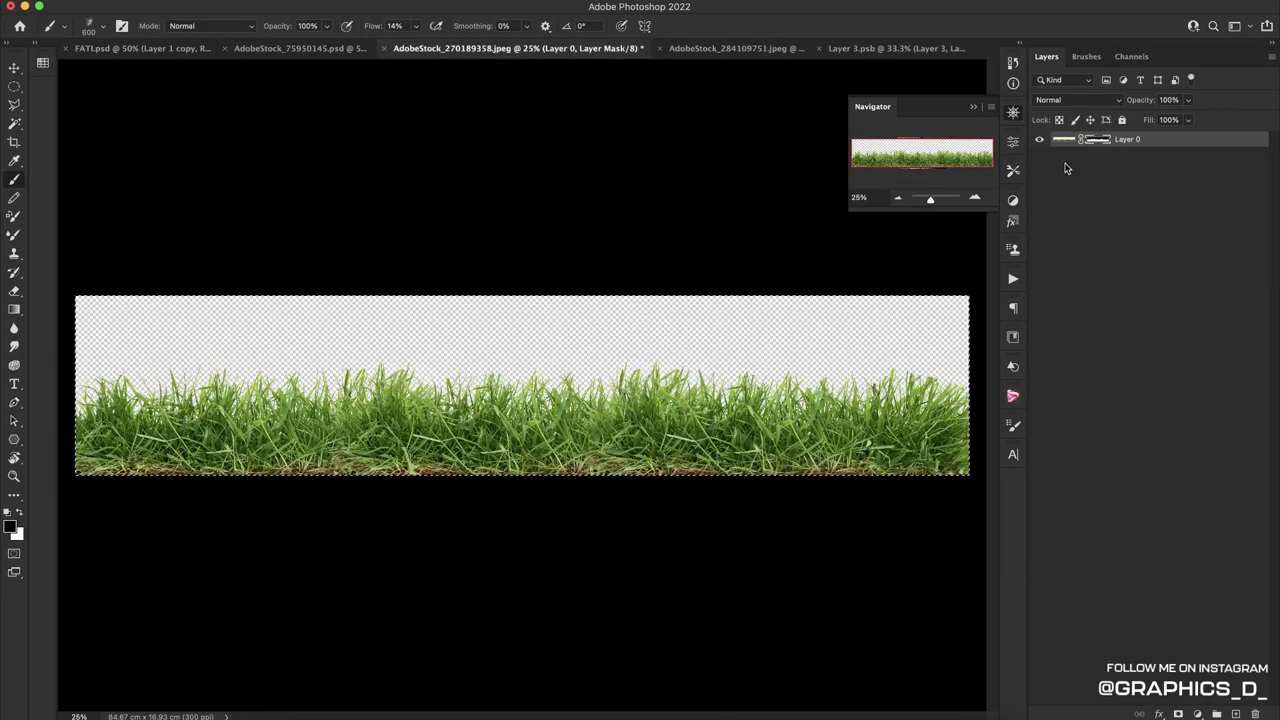
right_click(1096, 139)
left_click(1115, 183)
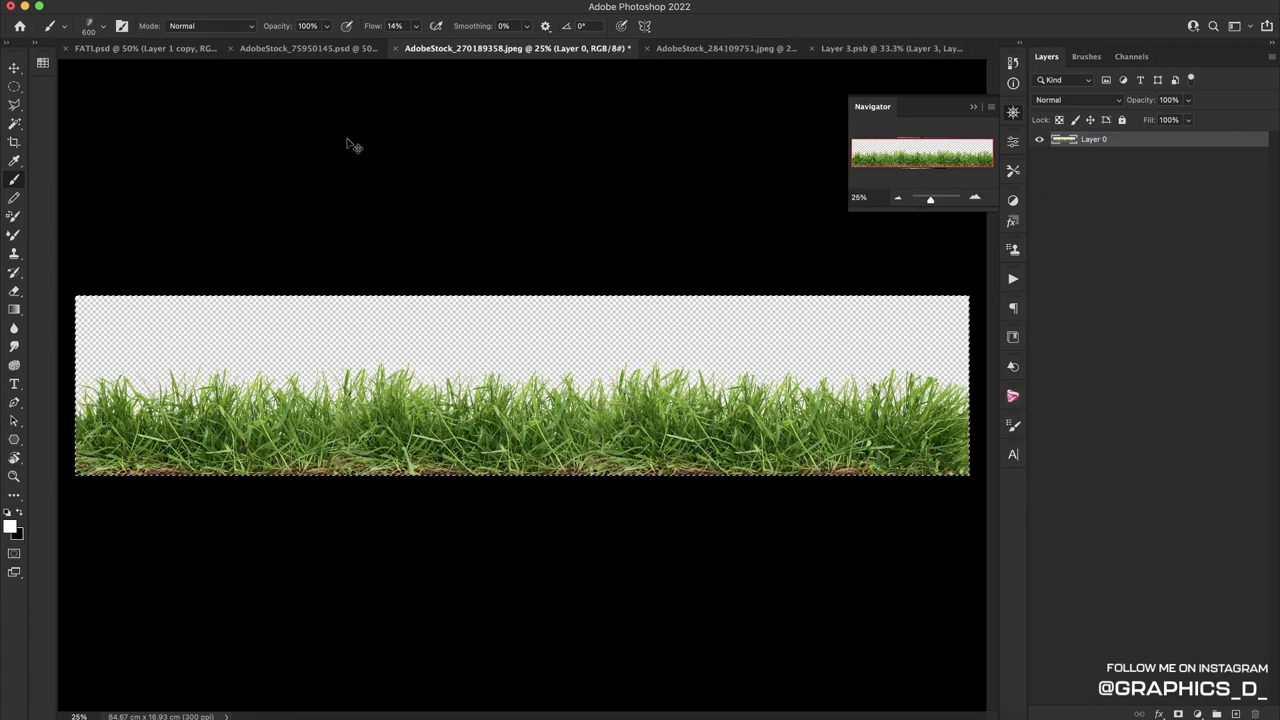
left_click(200, 48)
key("ctrl+v")
Transform the grass into a thin strip tilted about 12.8° under the player's feet
key("ctrl+t")
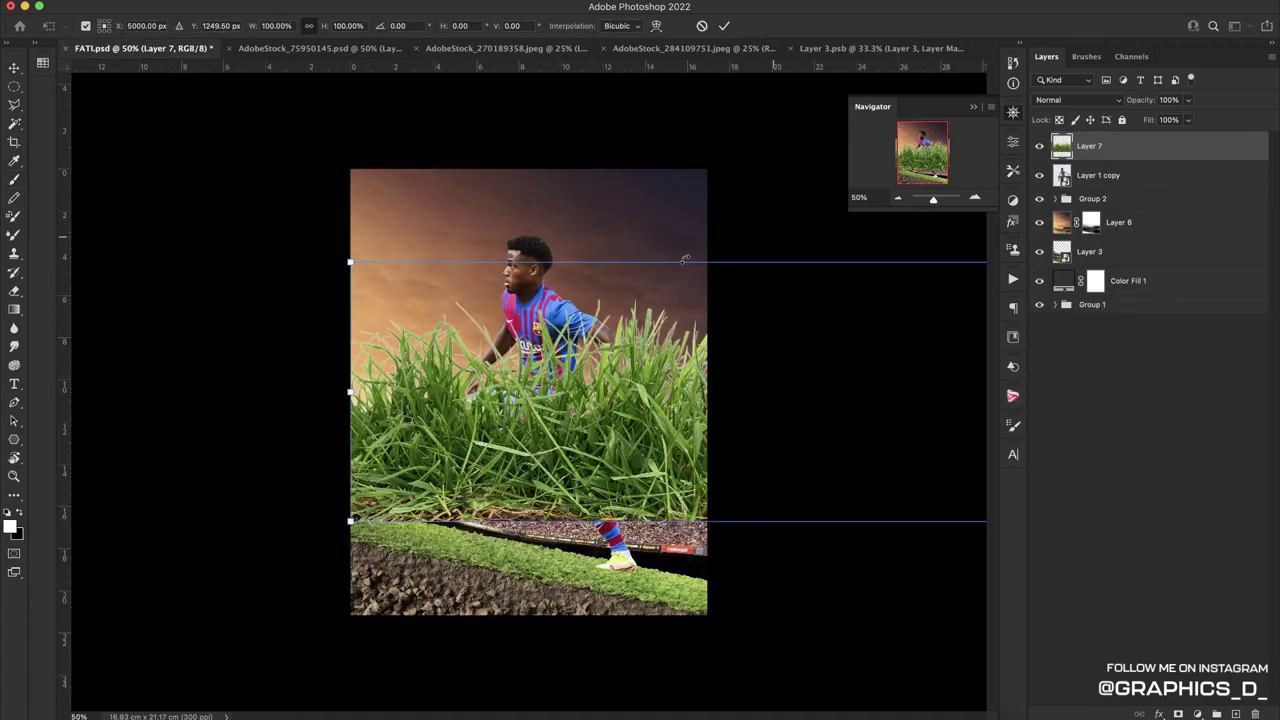
left_click_drag(753, 352, 605, 394)
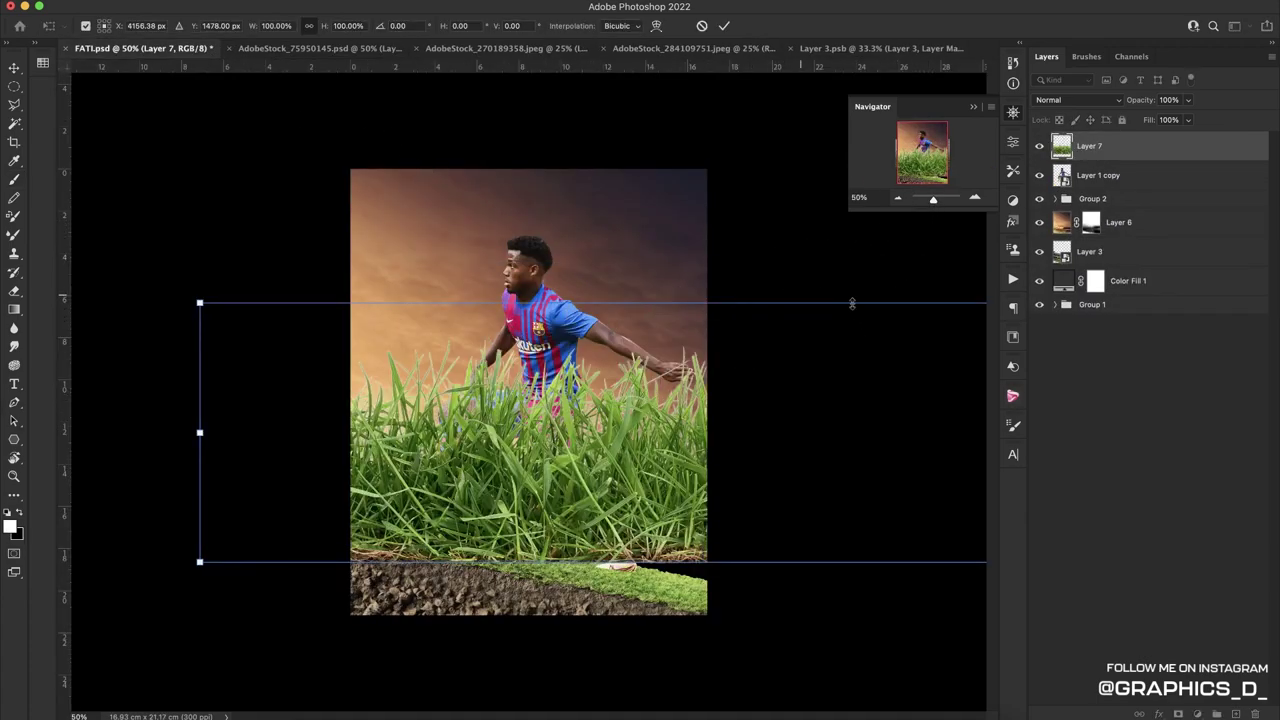
left_click_drag(852, 305, 866, 445)
left_click_drag(866, 571, 858, 616)
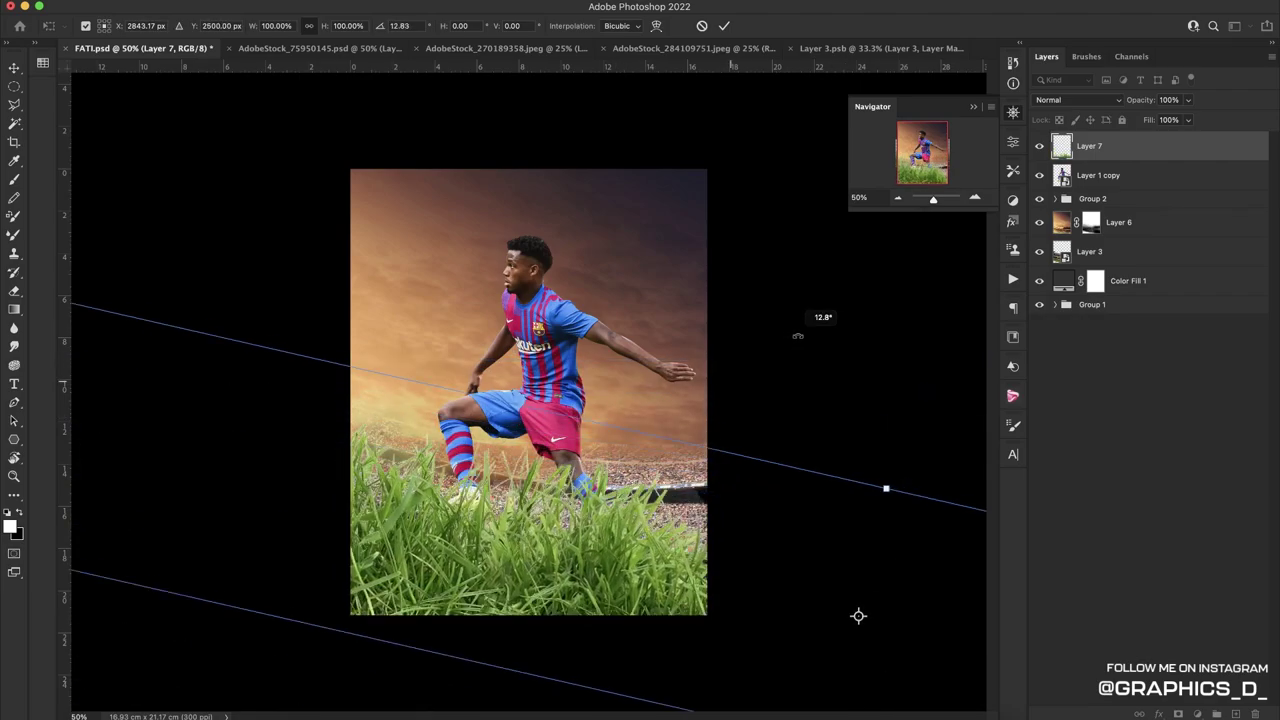
mouse_move(884, 488)
left_mouse_down()
mouse_move(743, 665)
mouse_move(649, 545)
left_mouse_up()
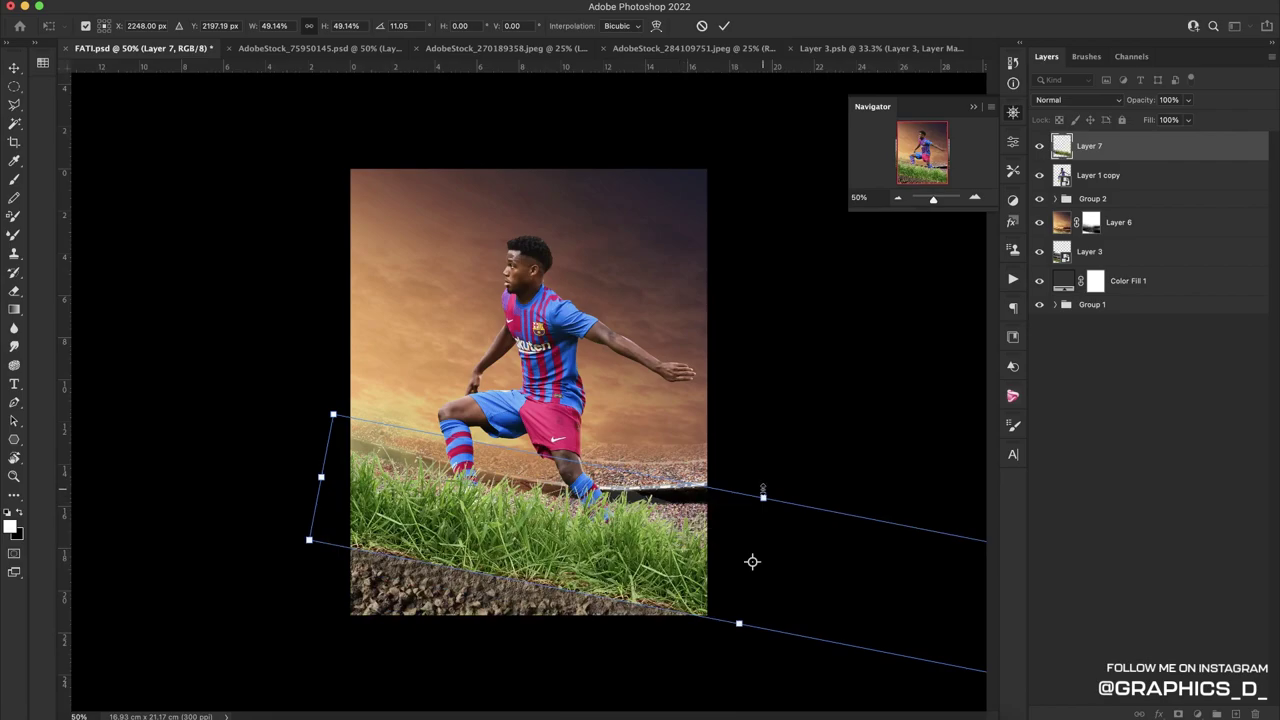
mouse_move(752, 561)
left_mouse_down()
mouse_move(743, 603)
mouse_move(509, 553)
left_mouse_up()
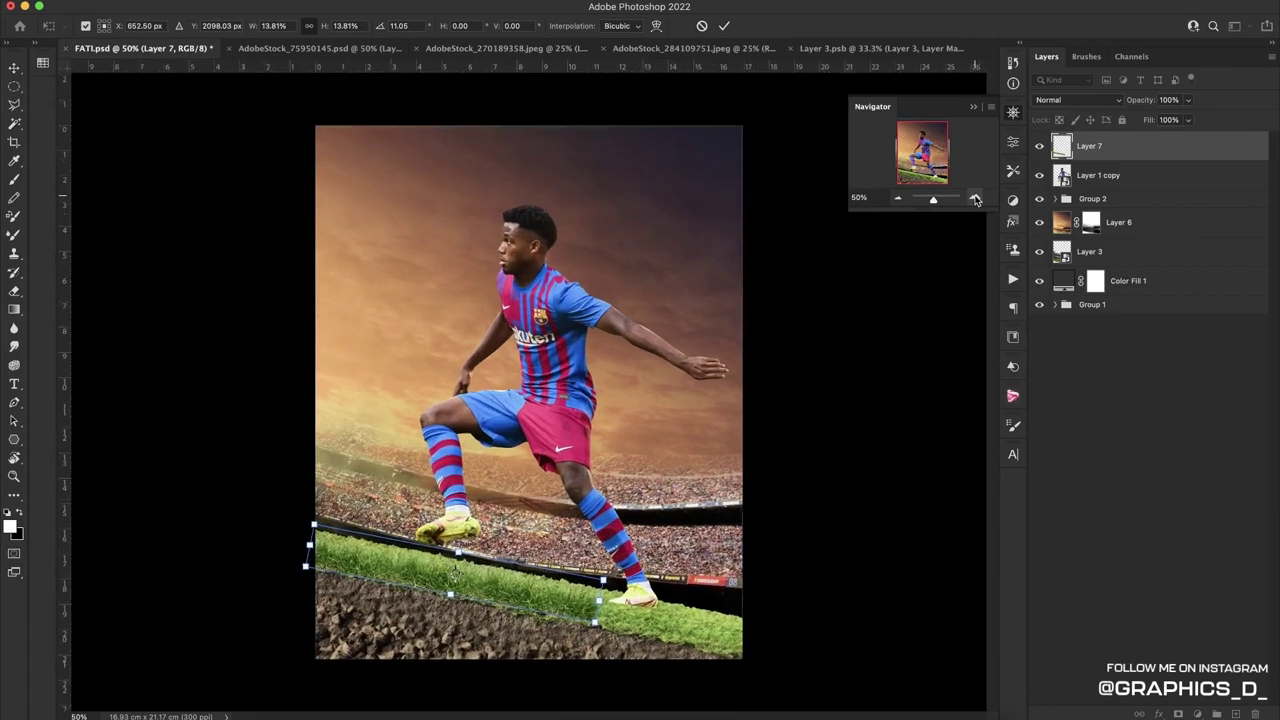
scroll(509, 553, "up", 5)
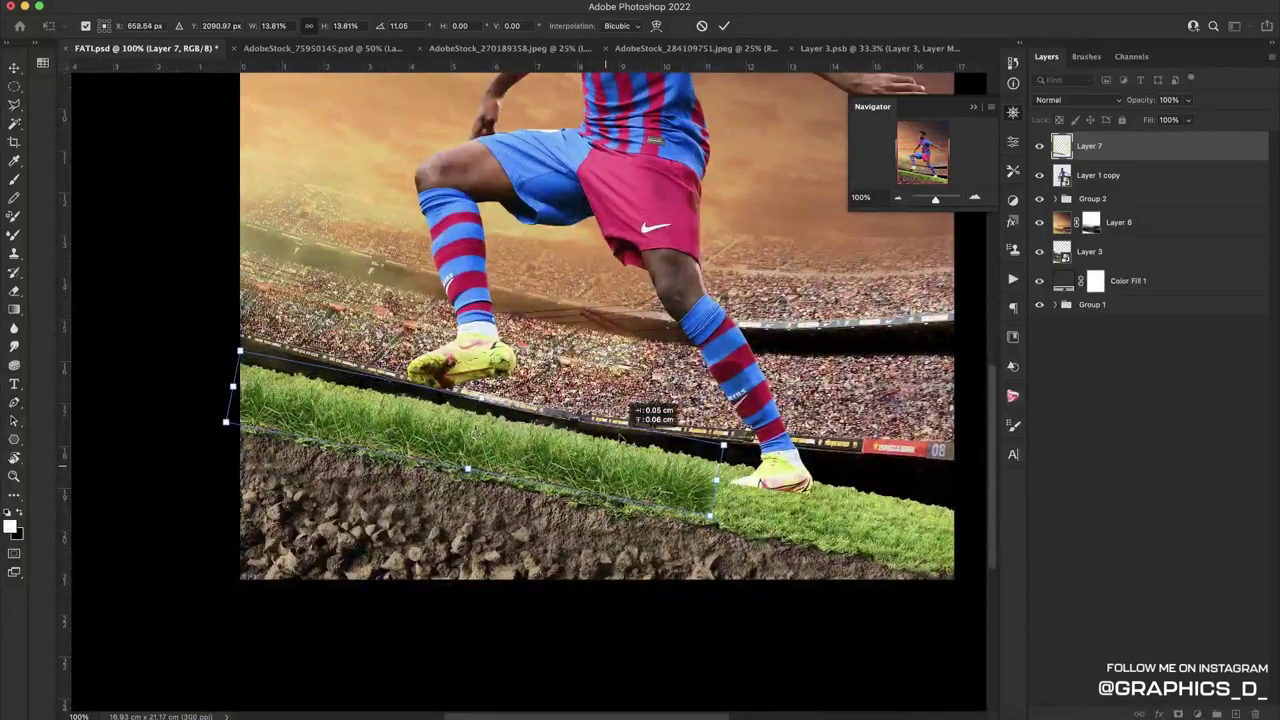
key("ctrl+z")
key("Return")
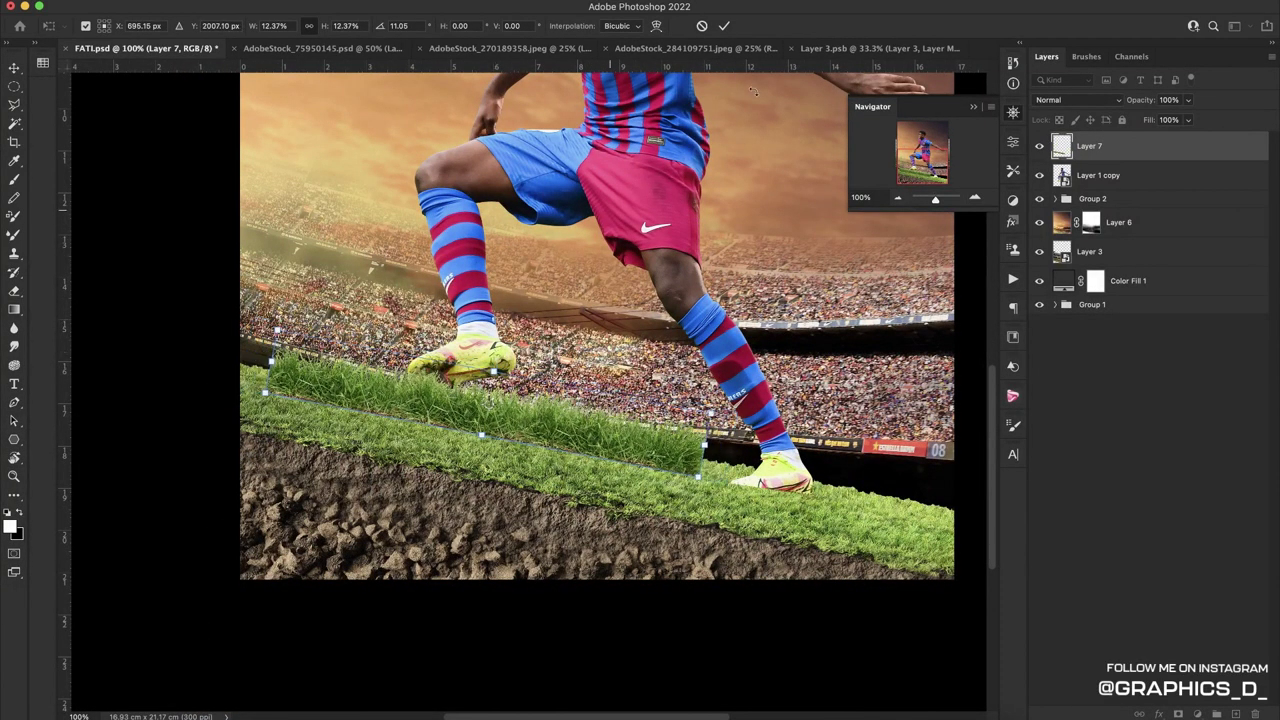
Move the grass layer beneath Group 2 and duplicate the strip further along the pitch edge
key("b")
left_click_drag(1160, 146, 1162, 210)
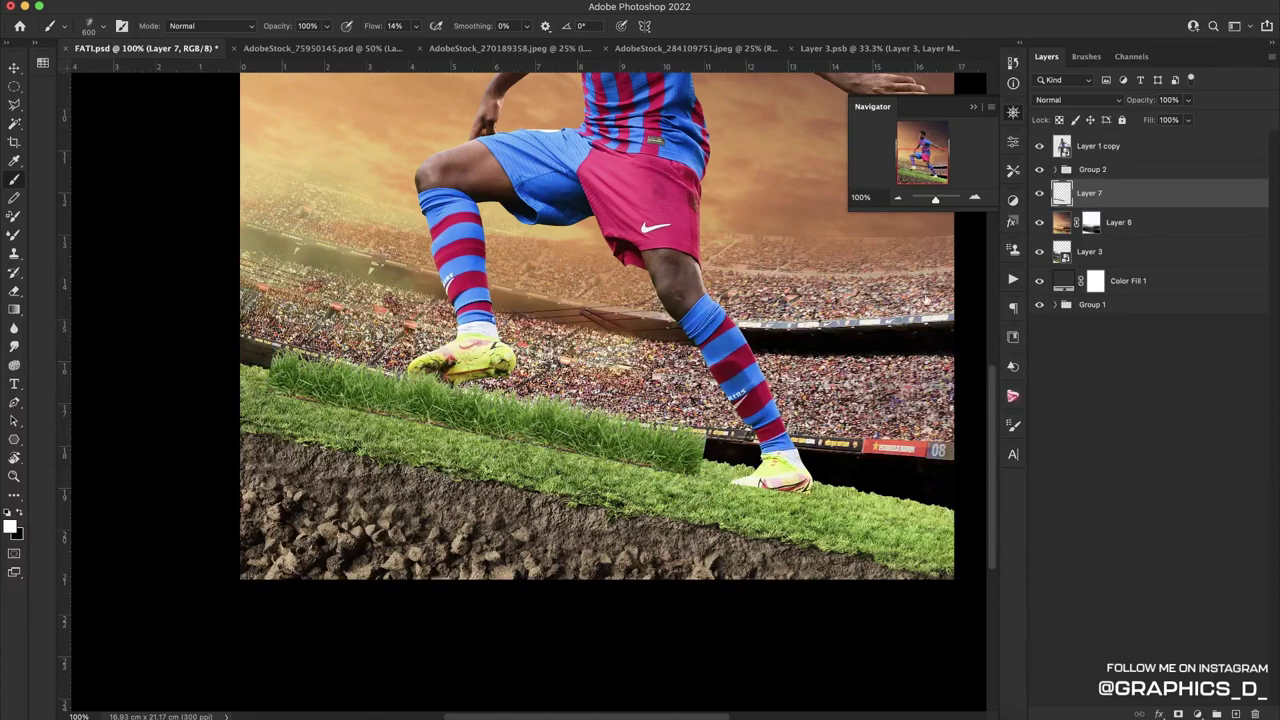
key("v")
mouse_move(589, 435)
left_mouse_down()
mouse_move(503, 425)
mouse_move(891, 488)
mouse_move(675, 473)
mouse_move(706, 461)
left_mouse_up()
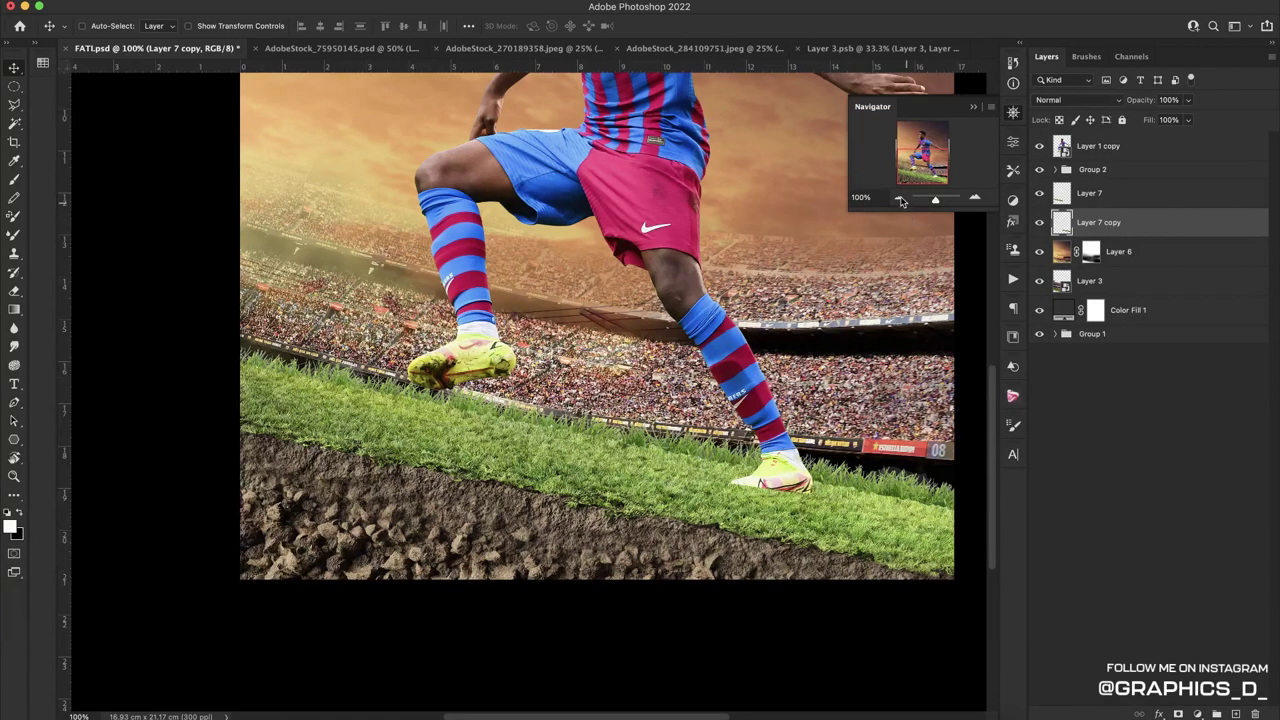
Save, rotate and zoom the view onto the foot, and hide the footballer layer
key("ctrl+minus")
key("r")
mouse_move(524, 292)
left_mouse_down()
mouse_move(622, 305)
mouse_move(623, 368)
left_mouse_up()
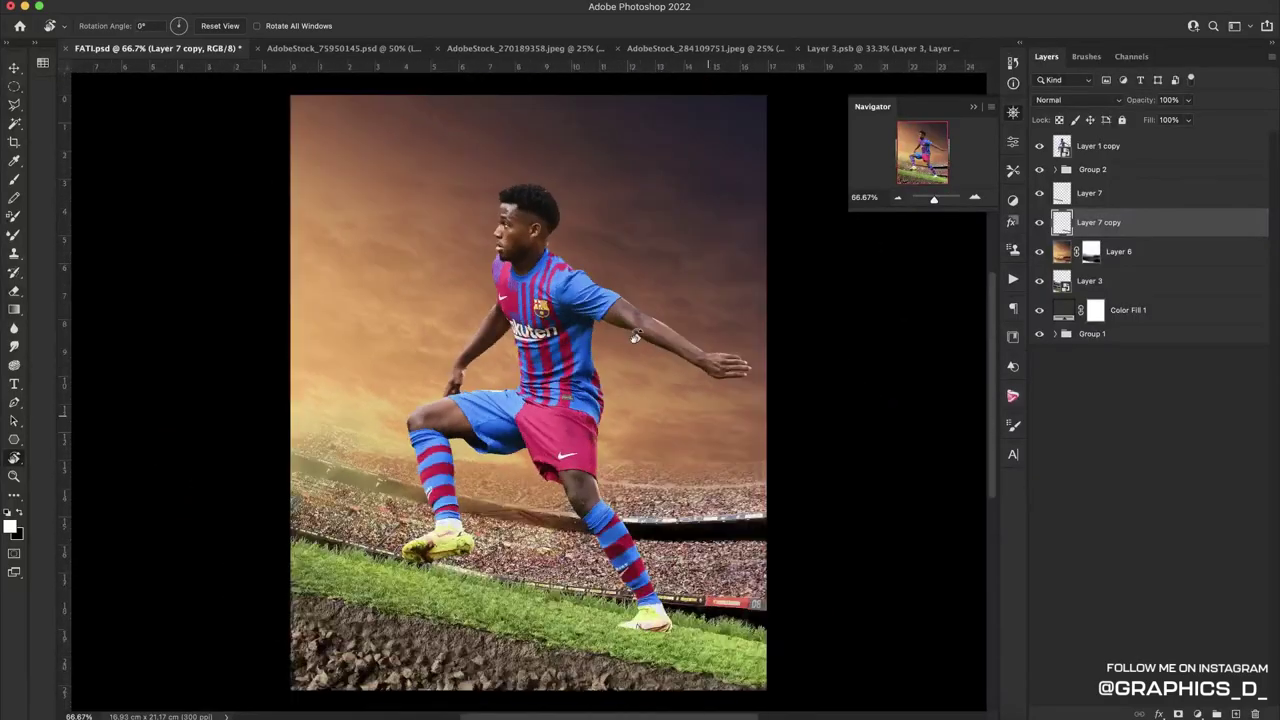
key("ctrl+s")
left_click(976, 198)
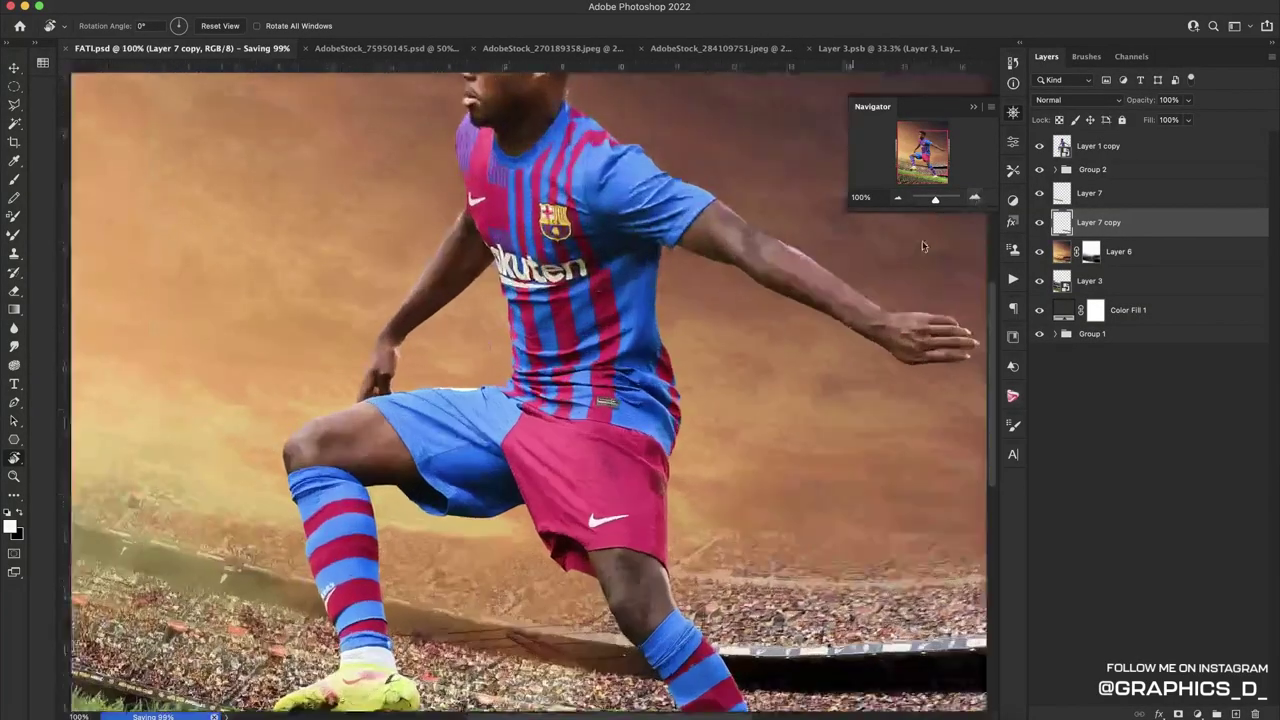
left_click_drag(922, 150, 1047, 170)
left_click(1038, 146)
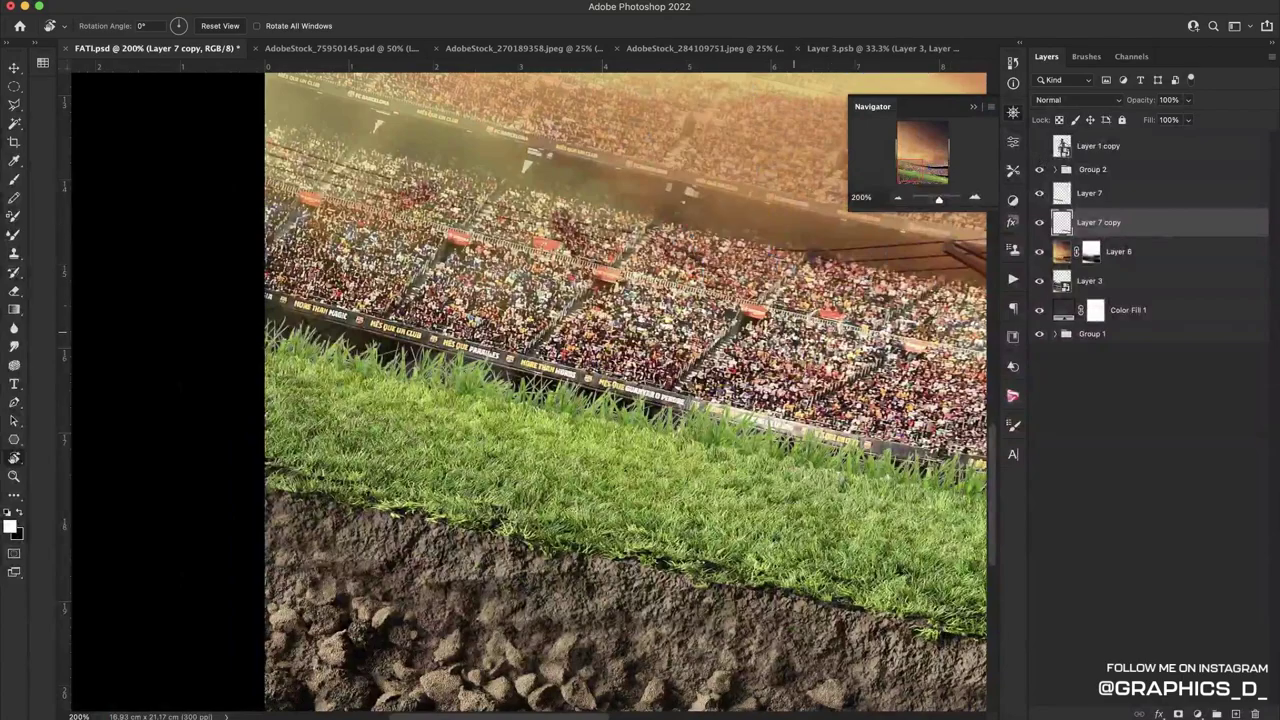
left_click_drag(600, 260, 470, 340)
Group the two grass layers, then mask Group 2 and rename it 'ground'
left_click(1137, 193, "shift")
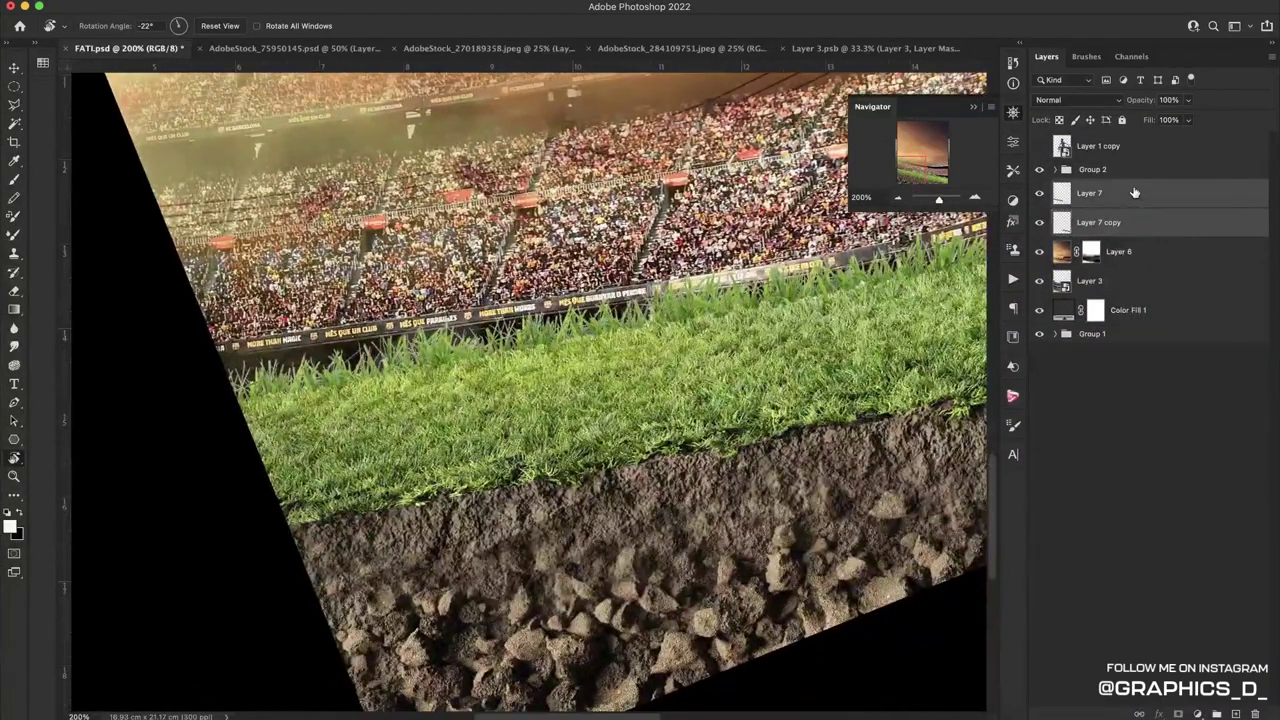
key("ctrl+g")
left_click(1125, 170)
left_click(1178, 714)
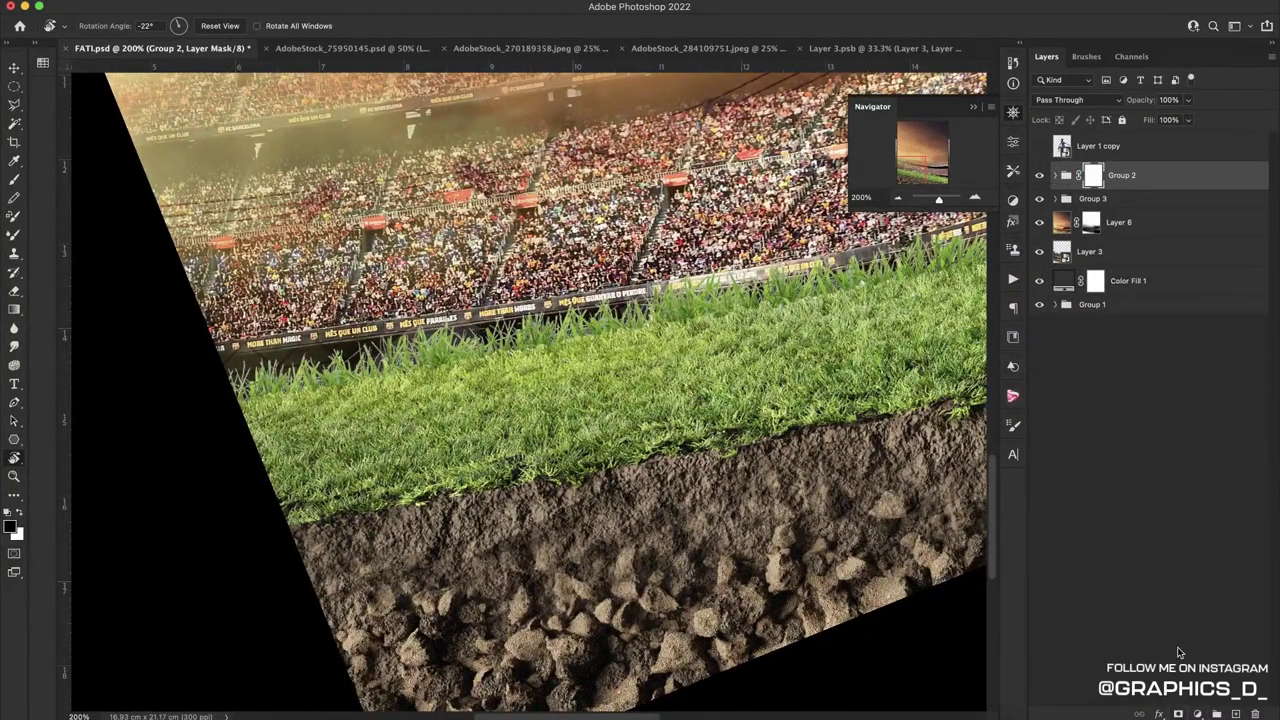
double_click(1122, 177)
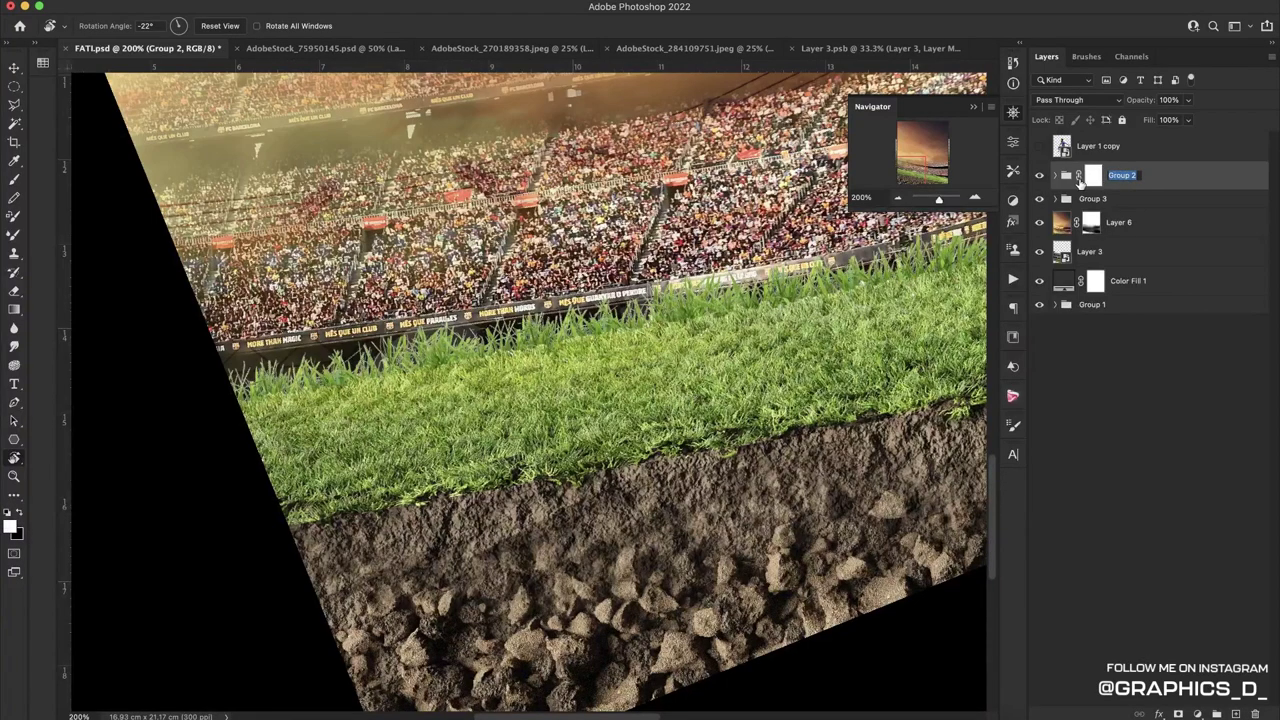
type("ground")
key("Return")
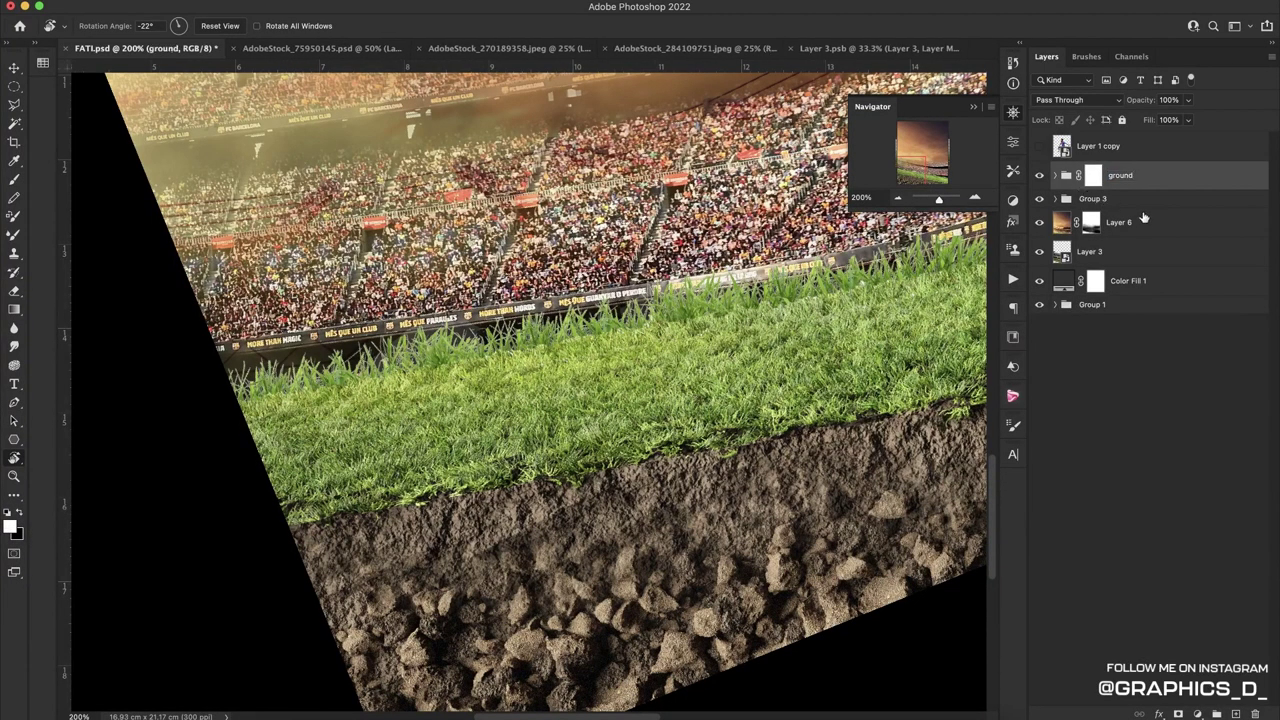
Group Layer 6 and Layer 3 together and name the group 'BG'
double_click(1120, 222)
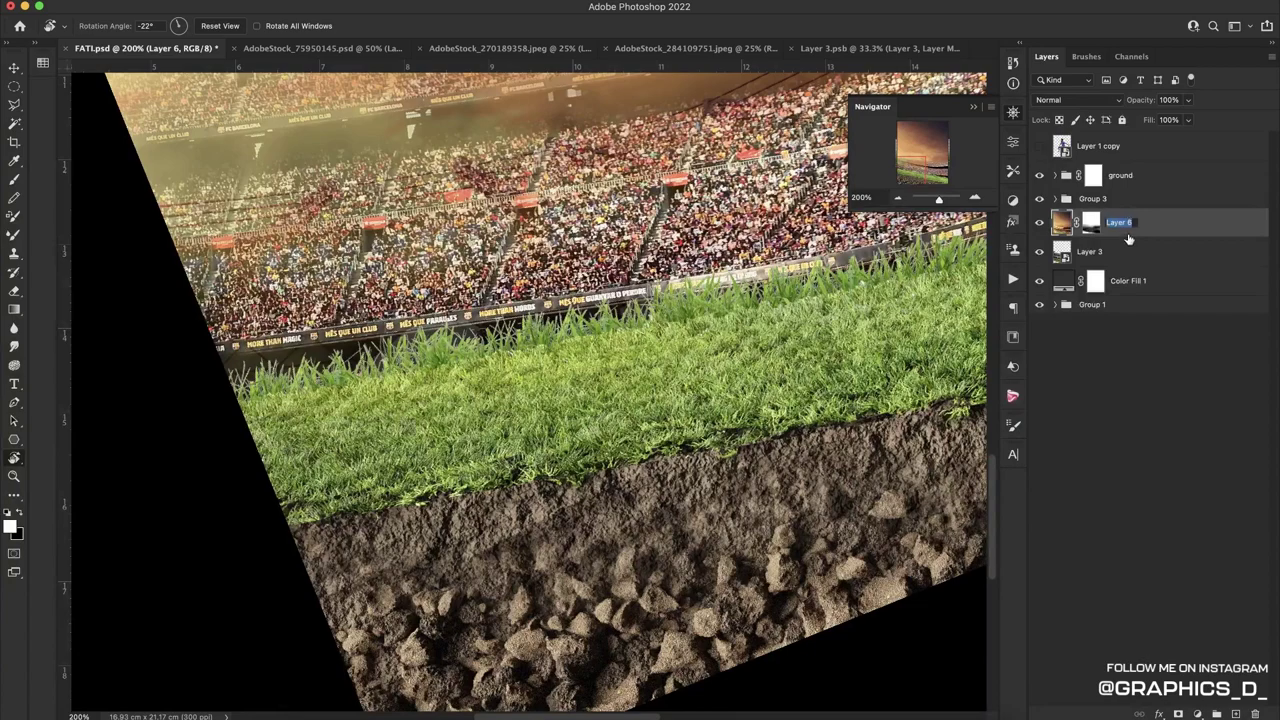
left_click(1136, 251, "shift")
key("ctrl+g")
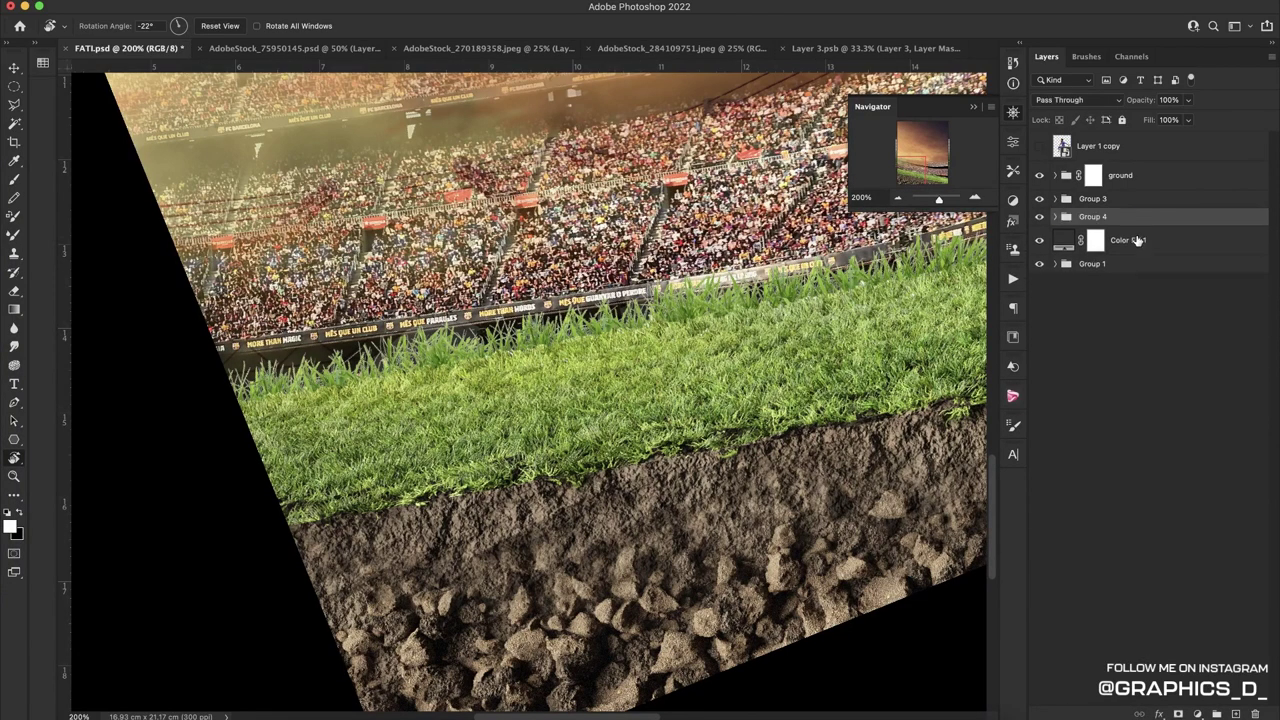
double_click(1095, 217)
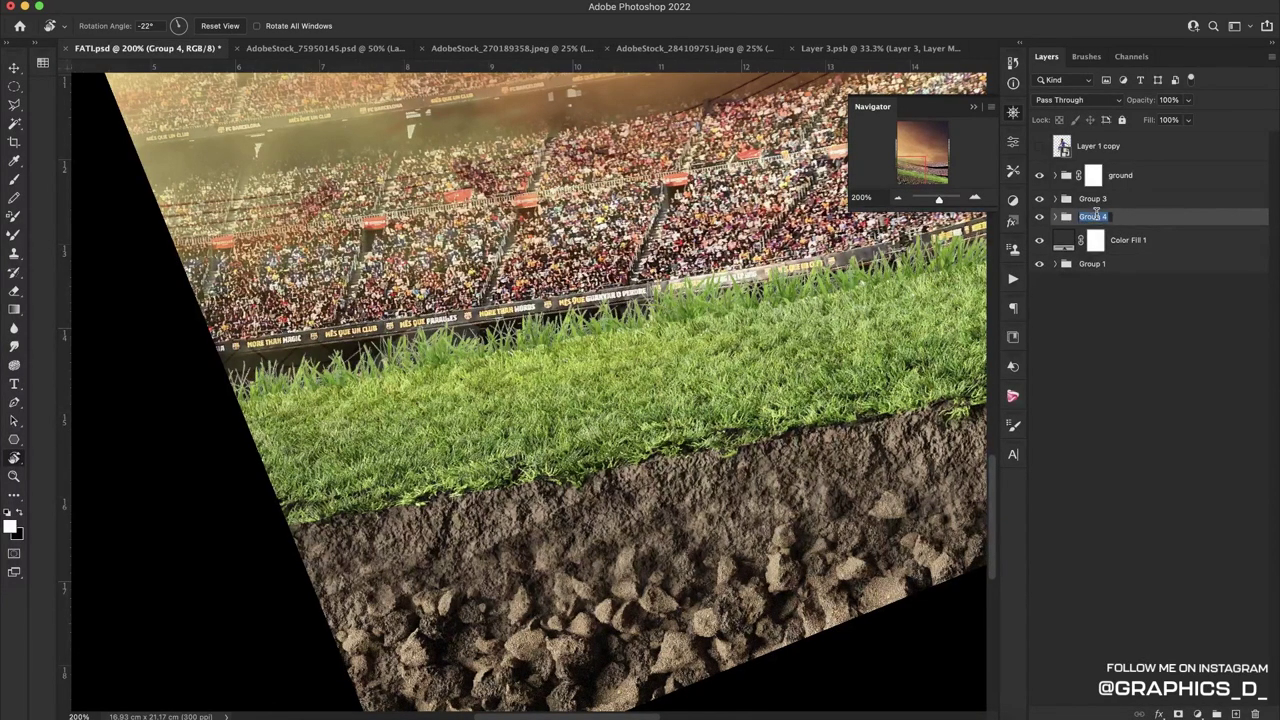
type("BG")
key("Return")
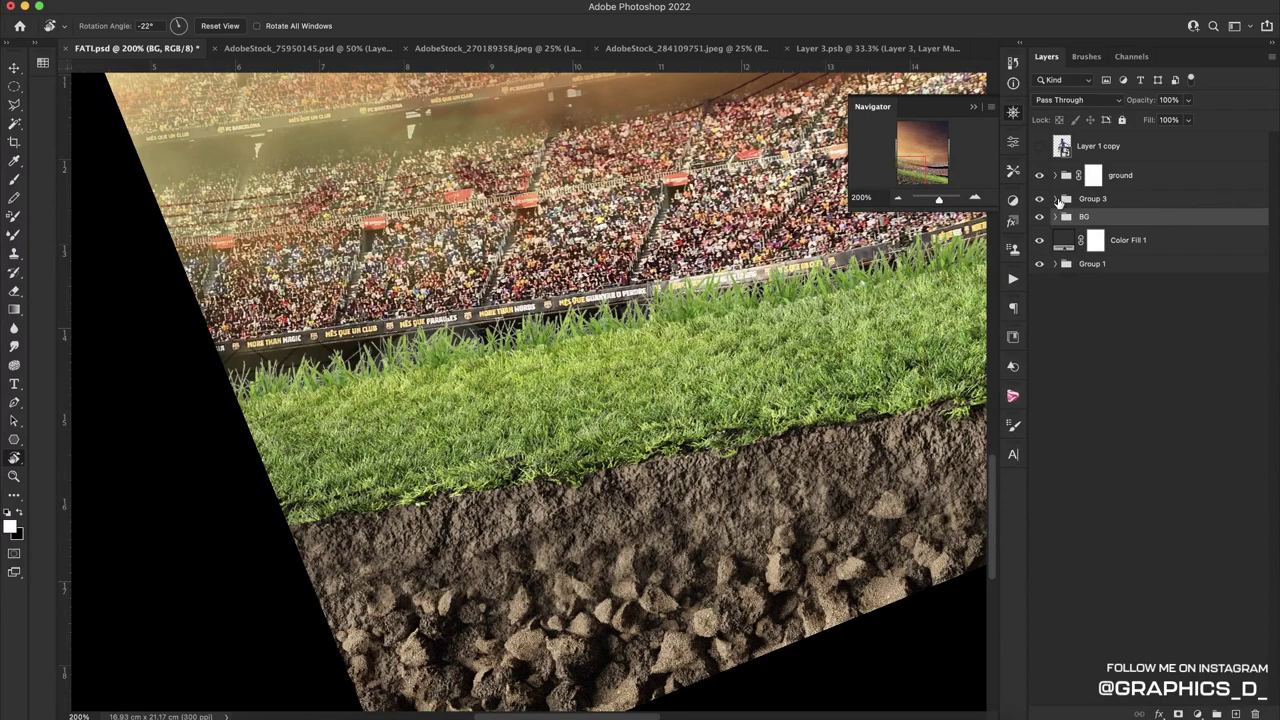
left_click(1093, 175)
key("b")
right_click(398, 290)
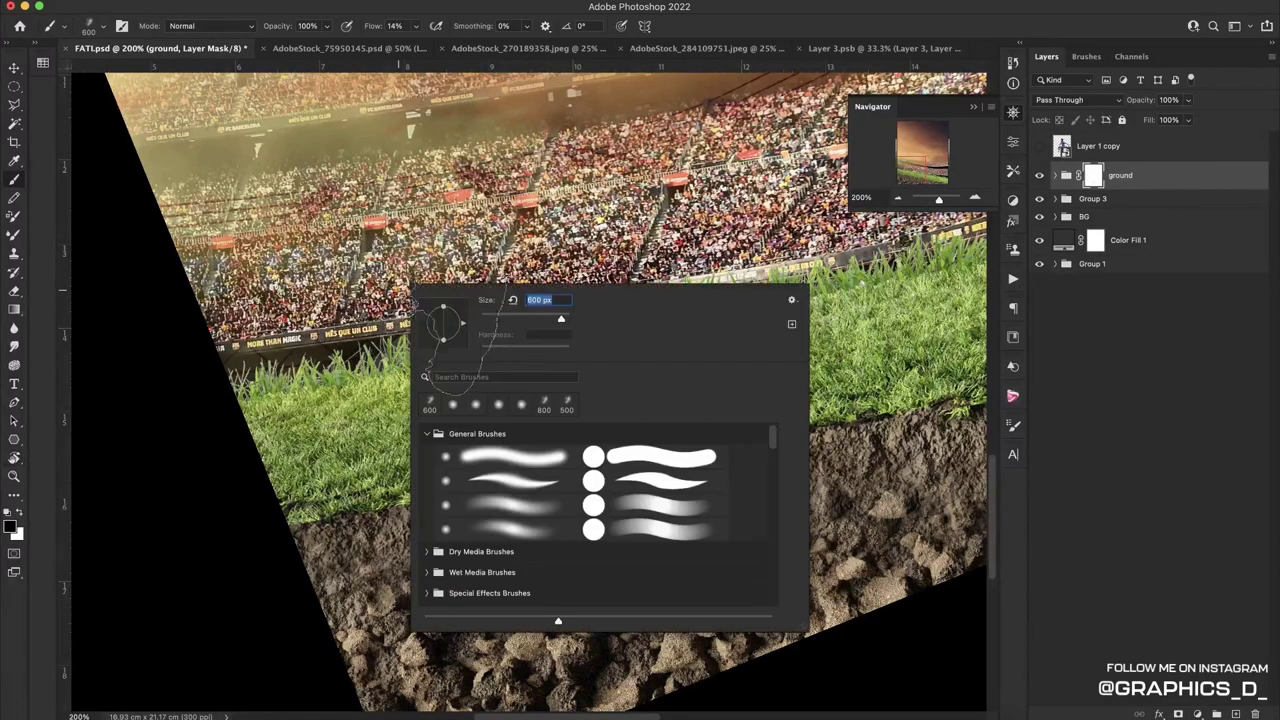
left_click(507, 457)
left_click_drag(502, 319, 494, 319)
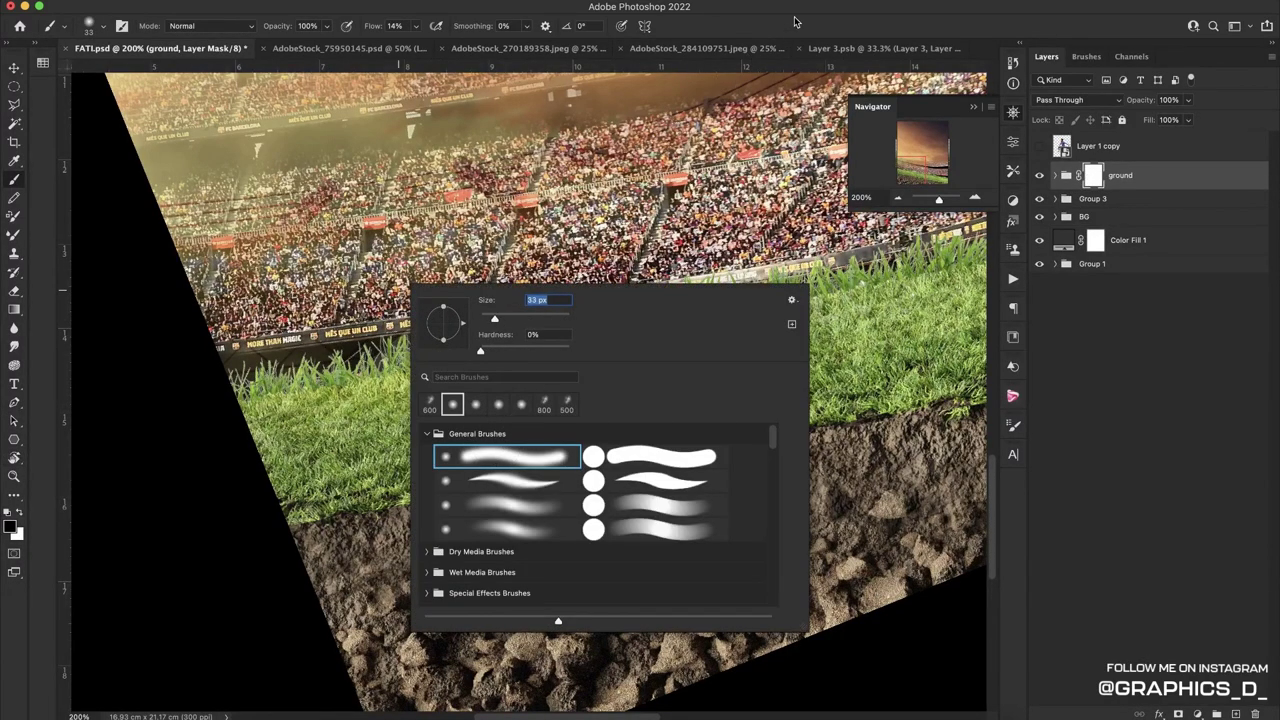
key("Return")
key("ctrl+s")
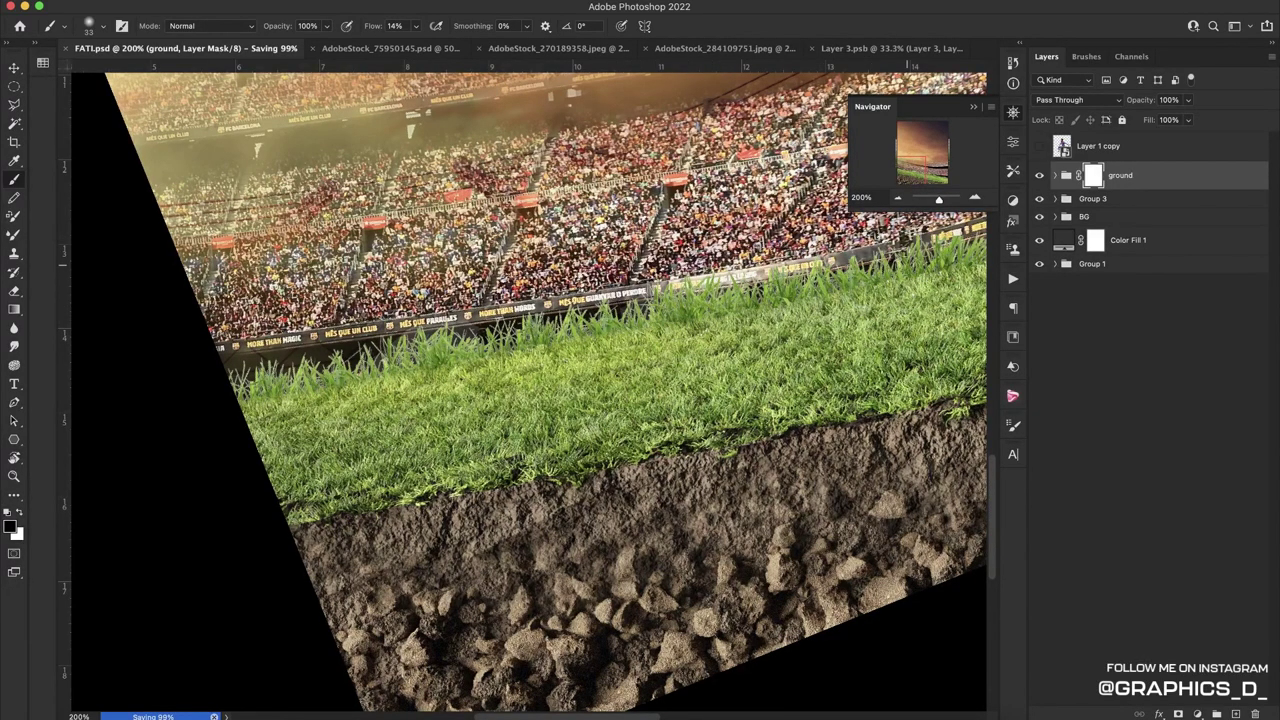
left_click_drag(877, 238, 627, 338)
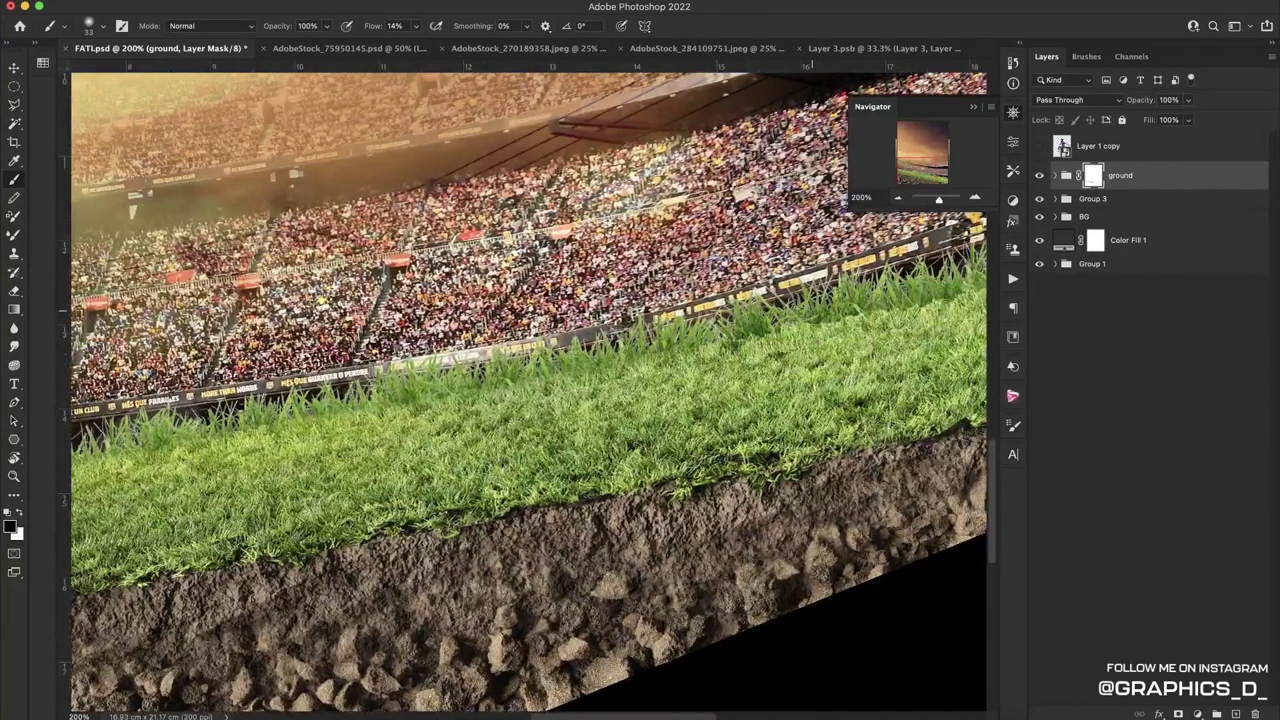
left_click_drag(881, 289, 631, 344)
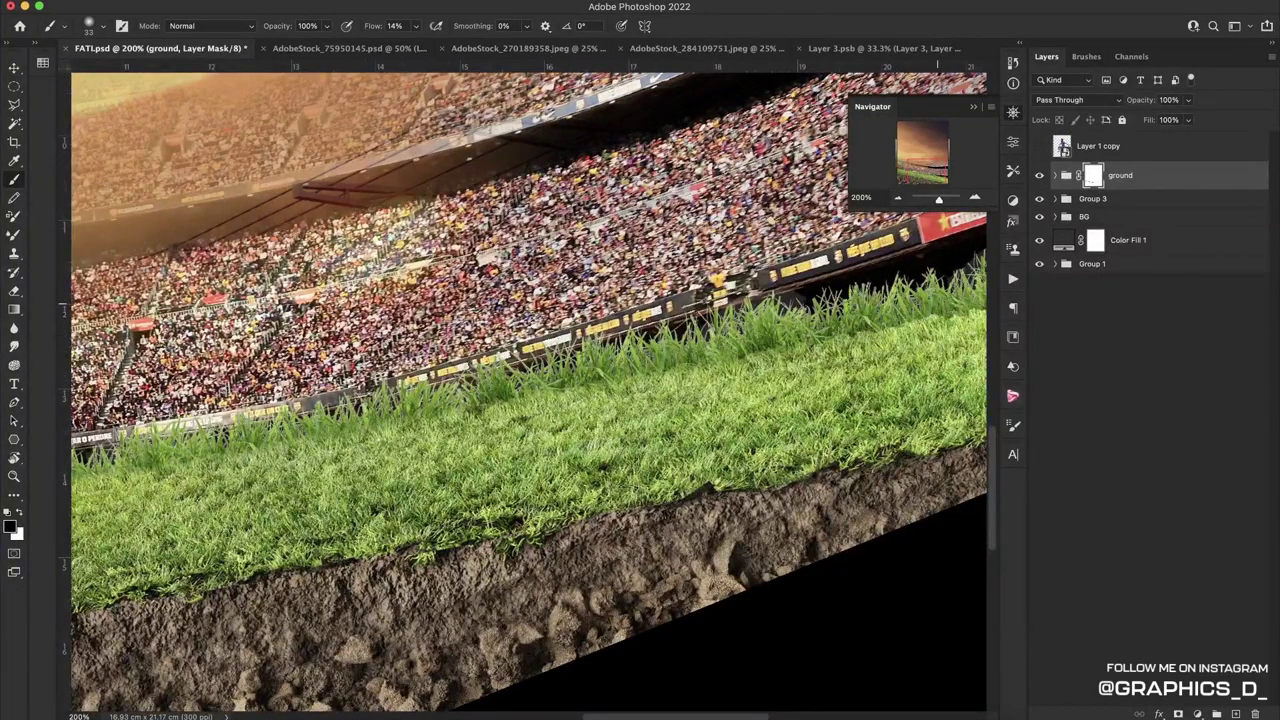
left_click_drag(810, 317, 560, 362)
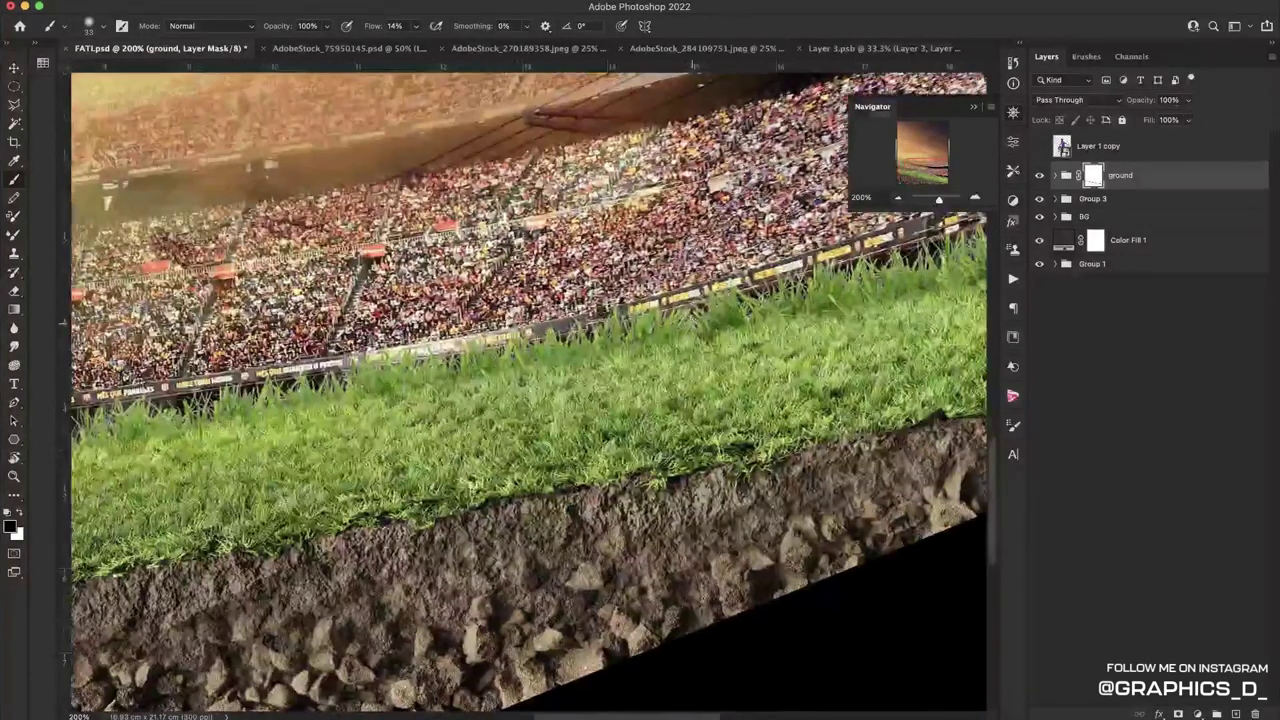
left_click_drag(693, 322, 748, 316)
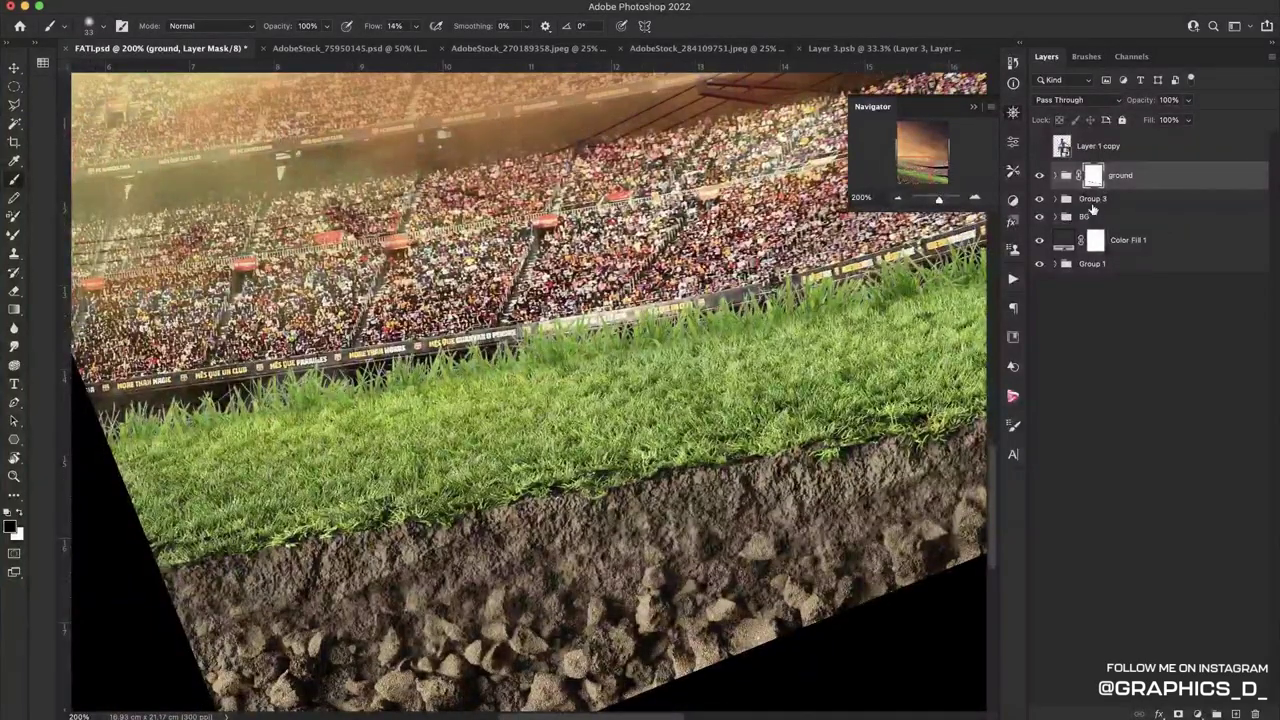
Clip a Color Balance to Group 3 with highlights Red +8, Yellow −27, and save
left_click(1092, 204)
left_click(1196, 713)
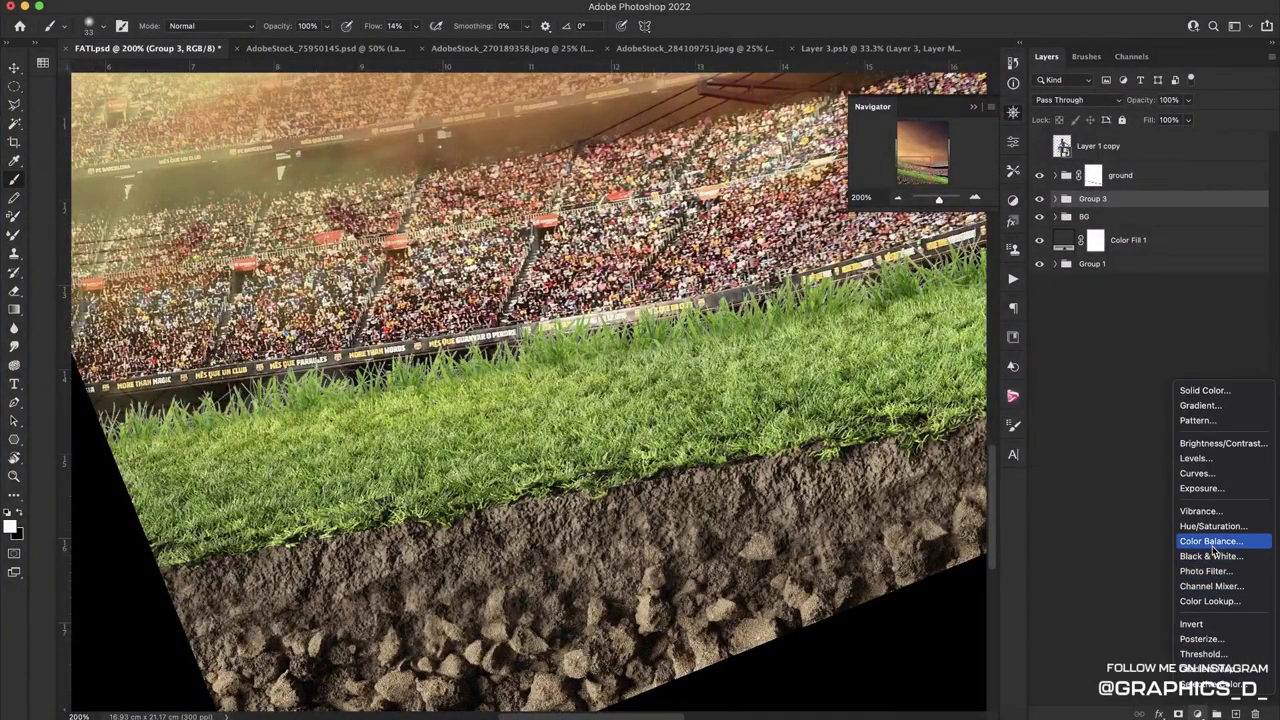
left_click(1215, 540)
left_click(890, 444)
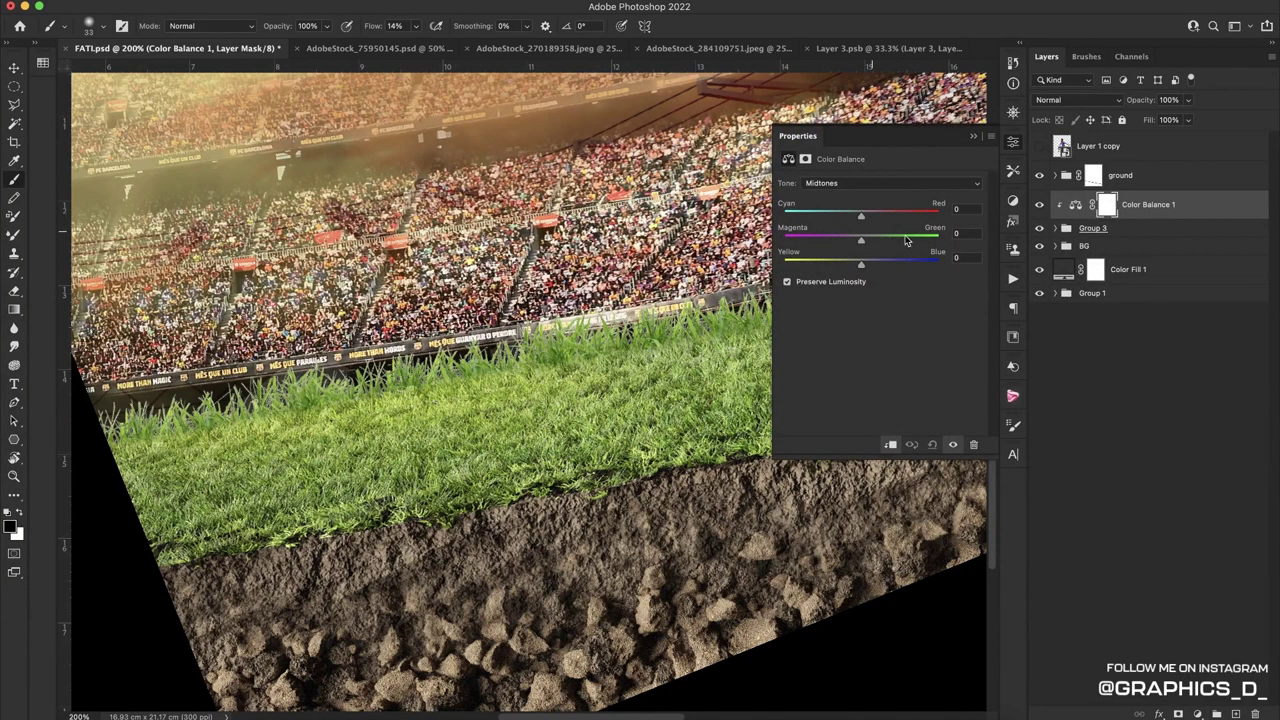
mouse_move(860, 245)
left_mouse_down()
mouse_move(881, 244)
mouse_move(838, 265)
left_mouse_up()
left_click(870, 190)
left_click(870, 197)
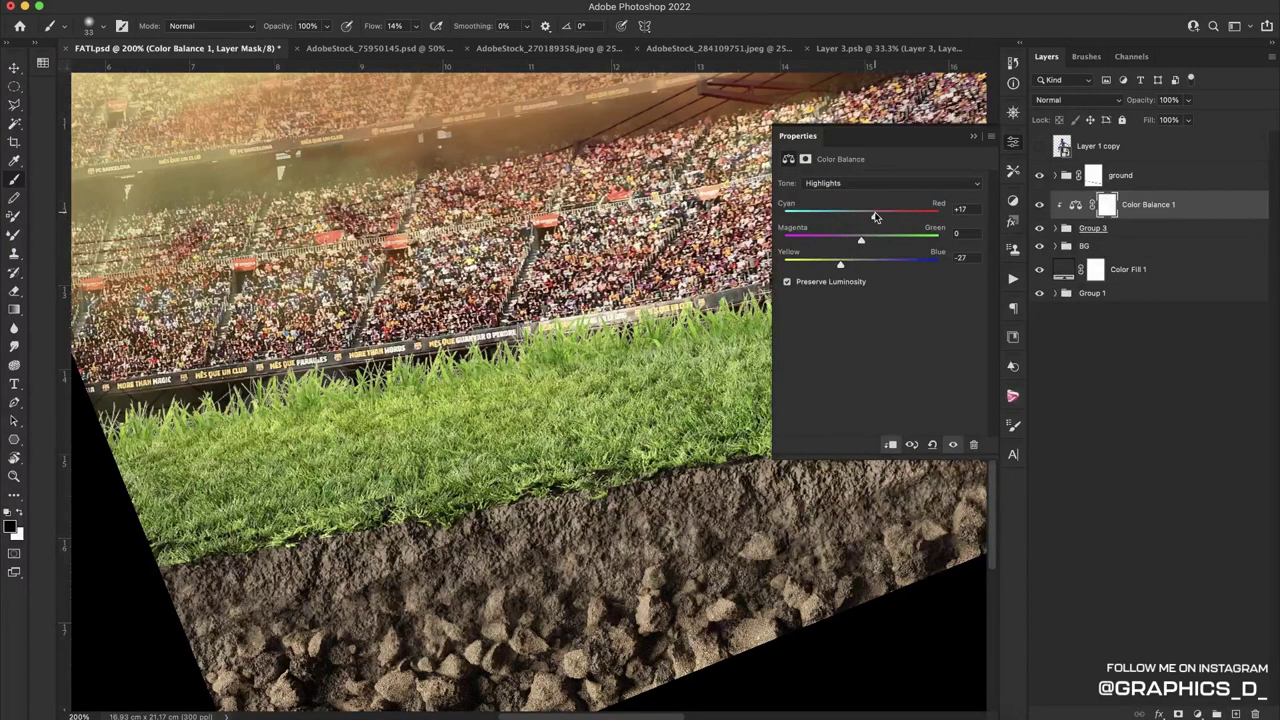
key("ctrl+s")
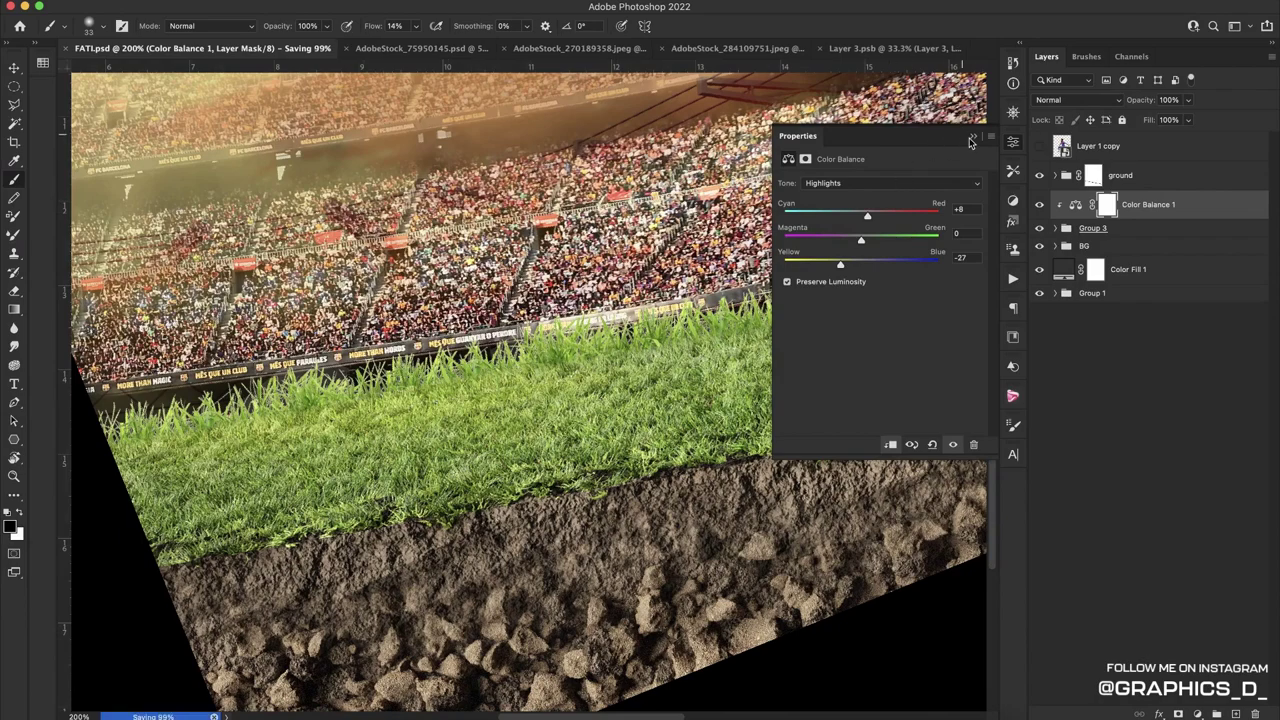
left_click(976, 136)
Zoom out to the whole composition and rotate the canvas view back upright
scroll(994, 129, "up", 5)
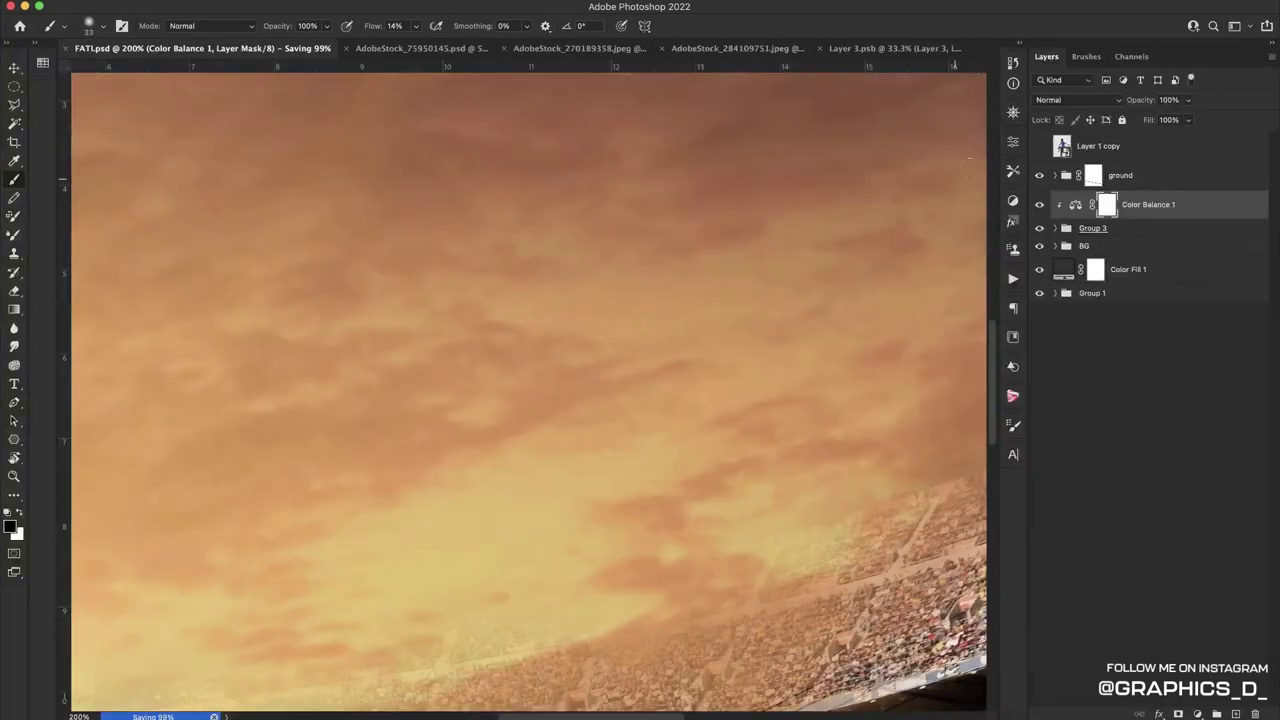
left_click(1013, 112)
left_click(1013, 112)
left_click(1013, 112)
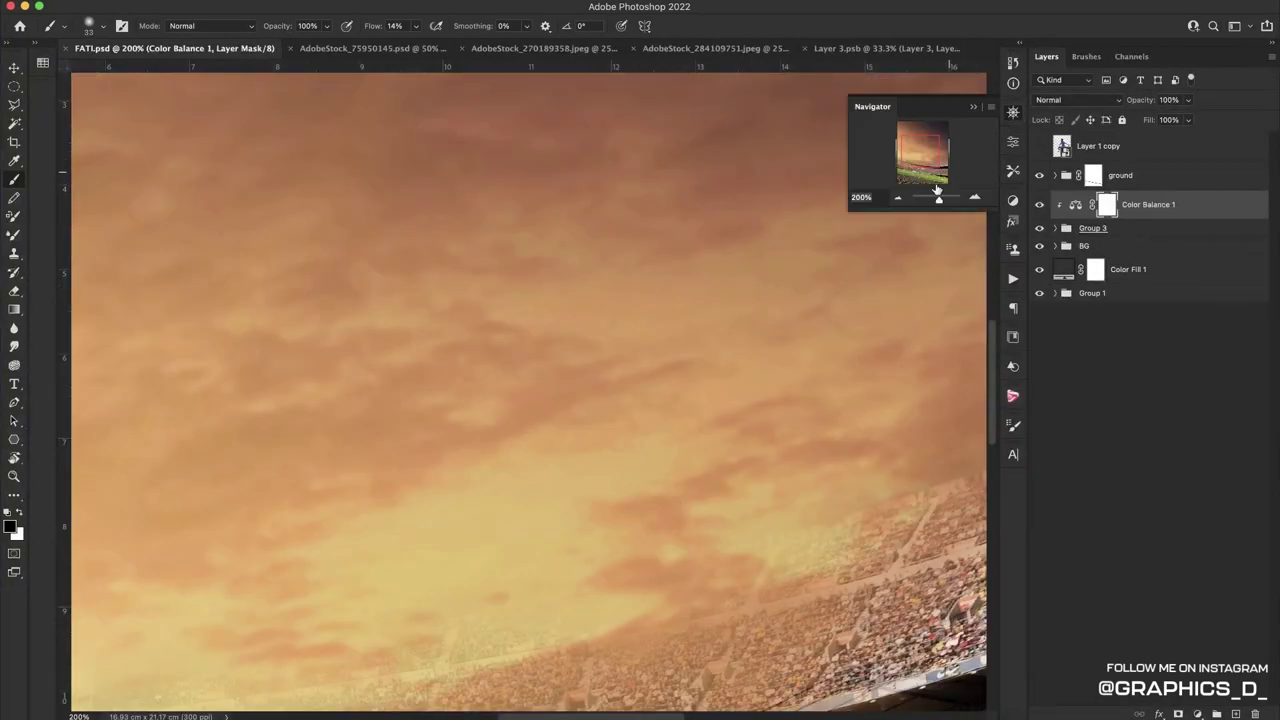
left_click(896, 198)
left_click(896, 198)
left_click(896, 198)
key("r")
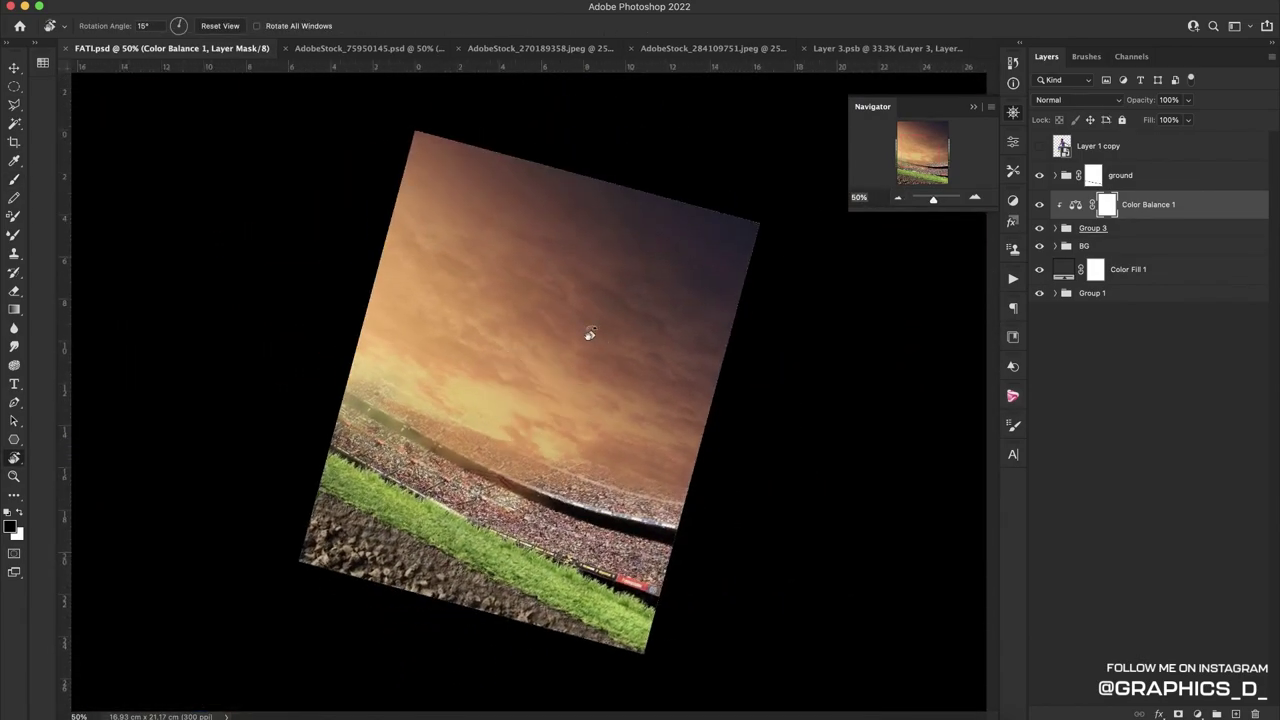
mouse_move(586, 329)
left_mouse_down()
mouse_move(563, 362)
mouse_move(577, 351)
mouse_move(580, 400)
mouse_move(631, 320)
left_mouse_up()
left_click_drag(740, 343, 733, 274)
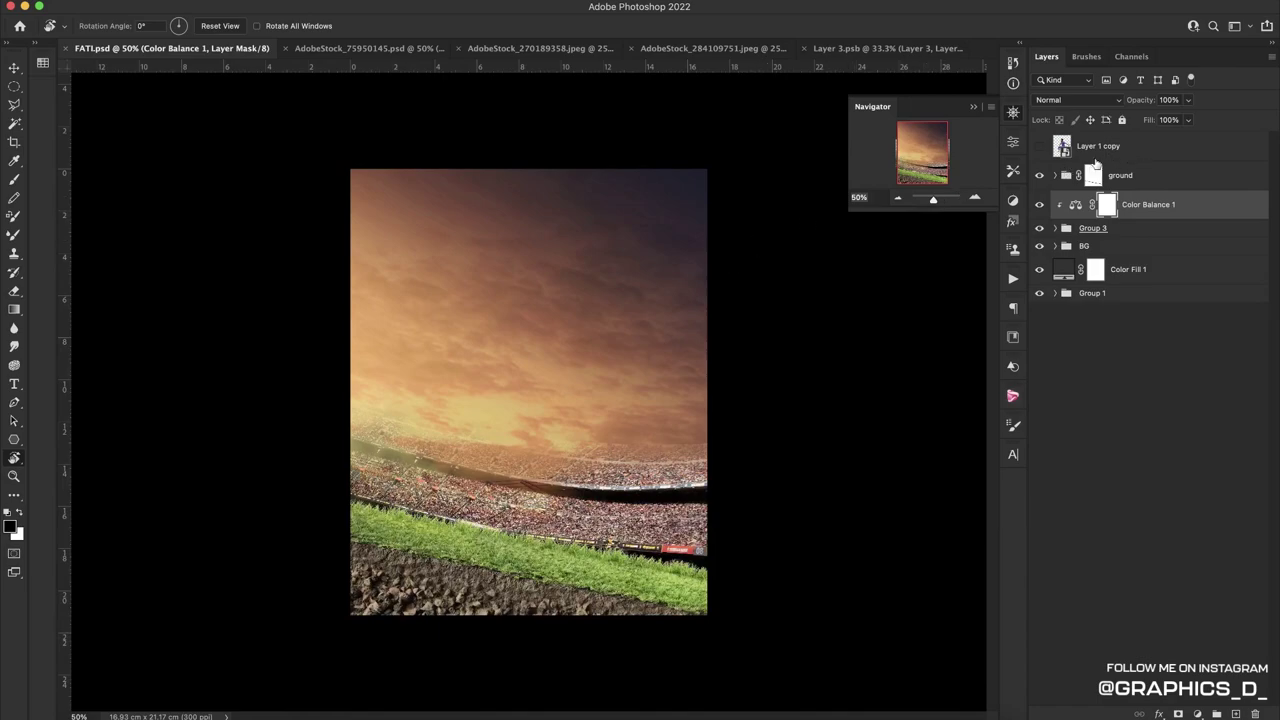
Show the footballer layer again and add a new layer clipped to the ground group
left_click(1039, 146)
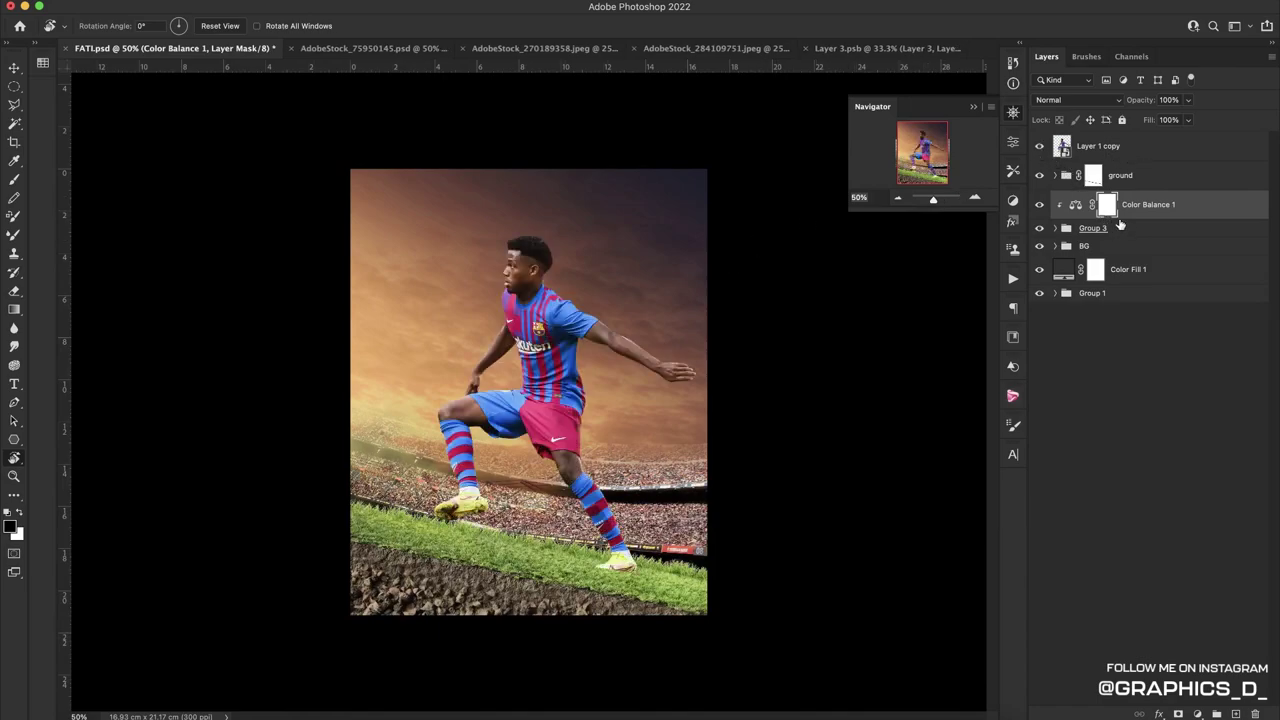
left_click(1128, 178)
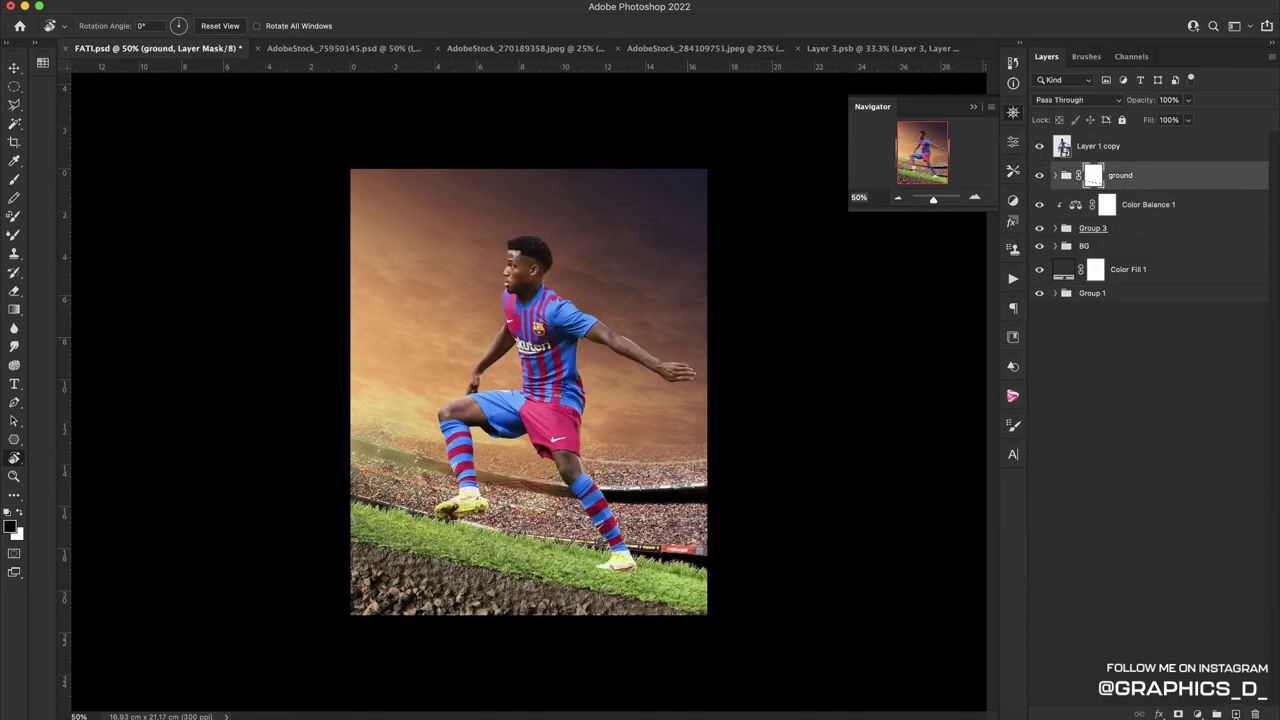
key("ctrl+shift+alt+n")
left_click(1100, 188, "alt")
key("ctrl+plus")
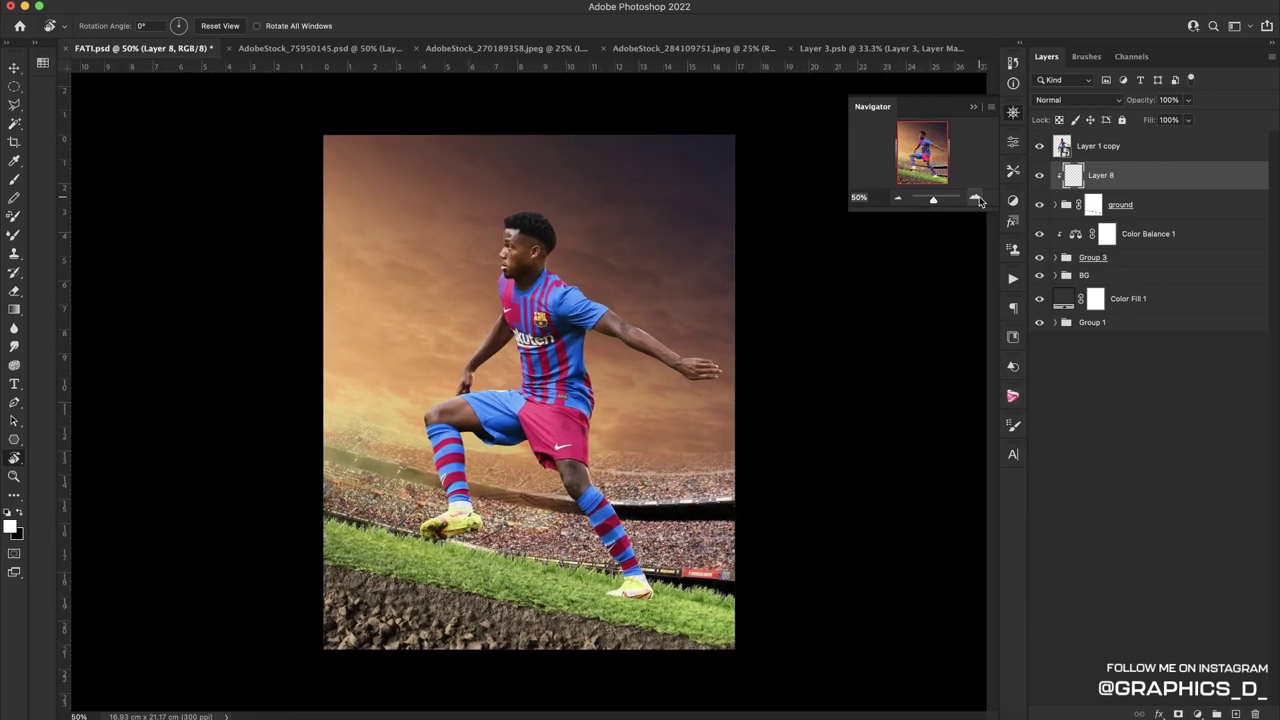
left_click(975, 196)
scroll(600, 400, "down", 5)
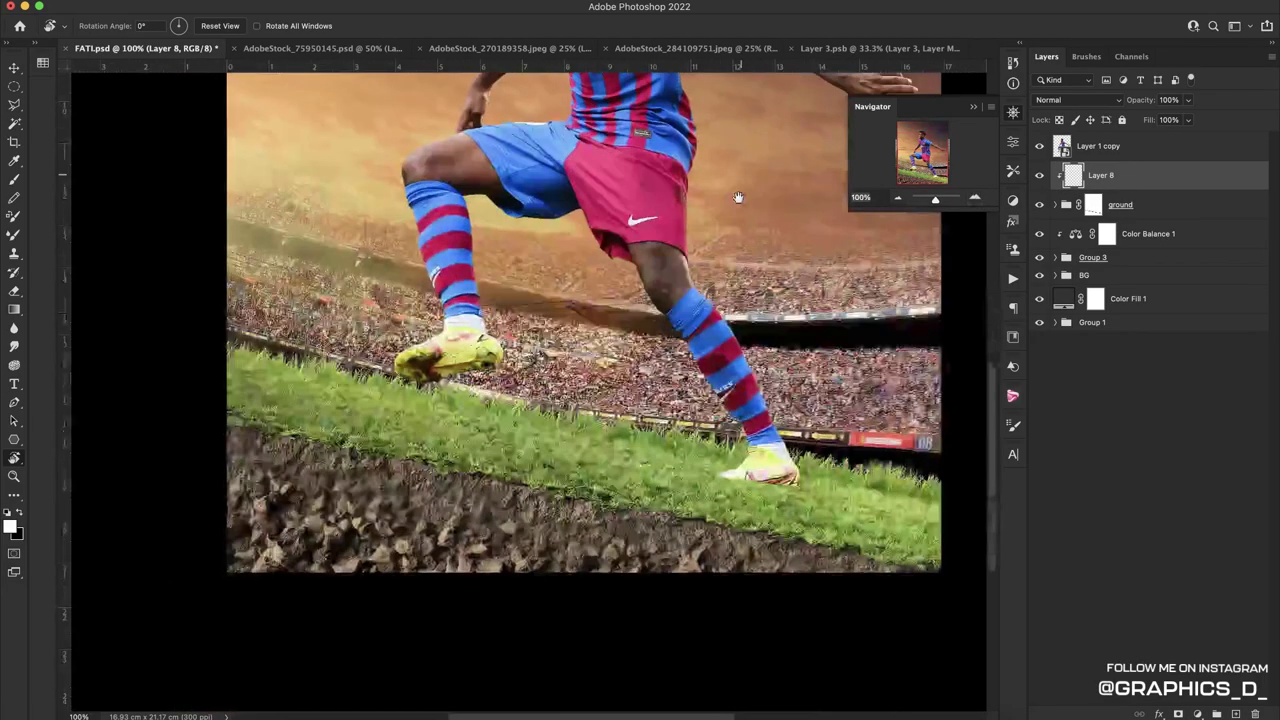
Set the new layer to Multiply and darken the soil with a 428 px soft brush
key("b")
right_click(416, 352)
left_click_drag(501, 391, 563, 391)
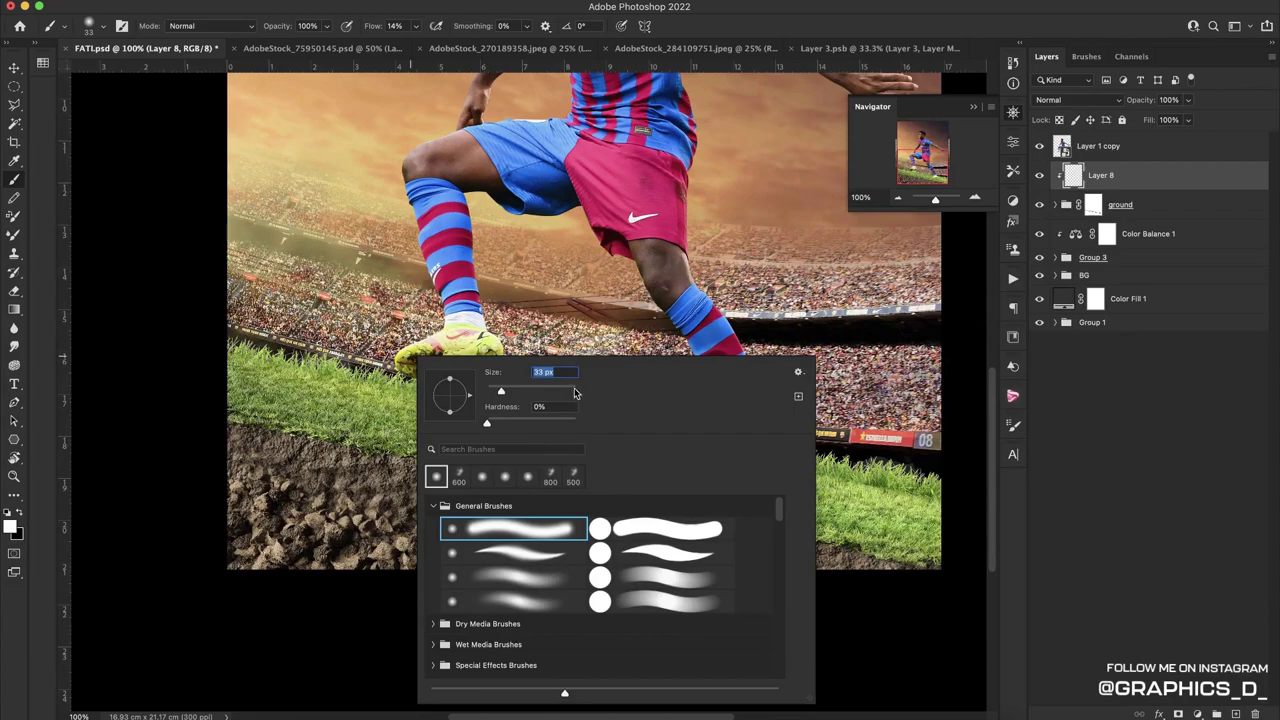
key("Return")
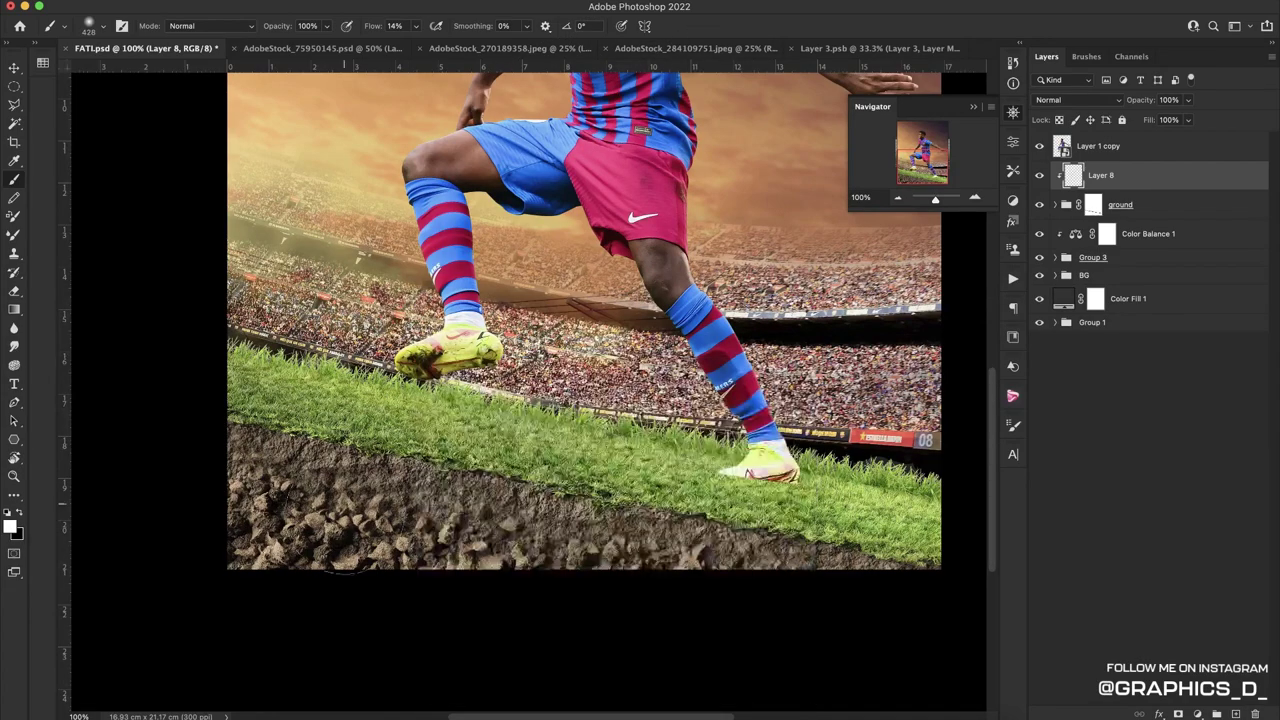
left_click(1052, 100)
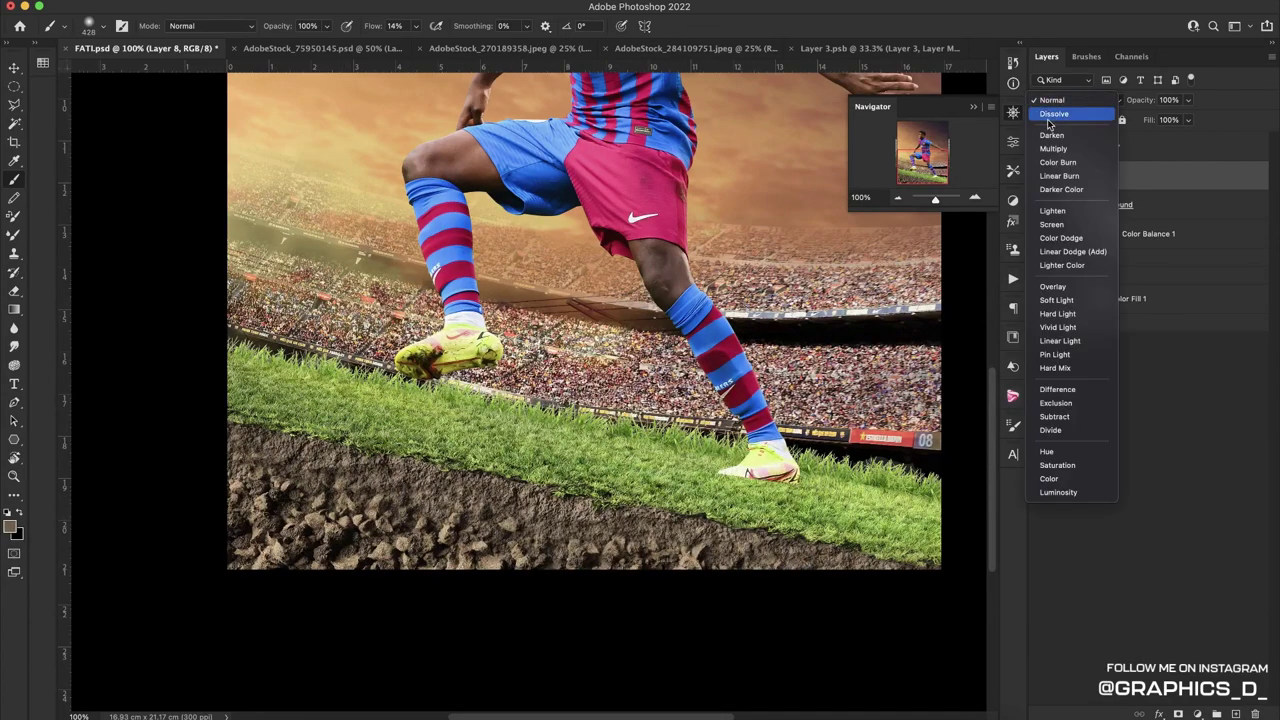
left_click(1053, 148)
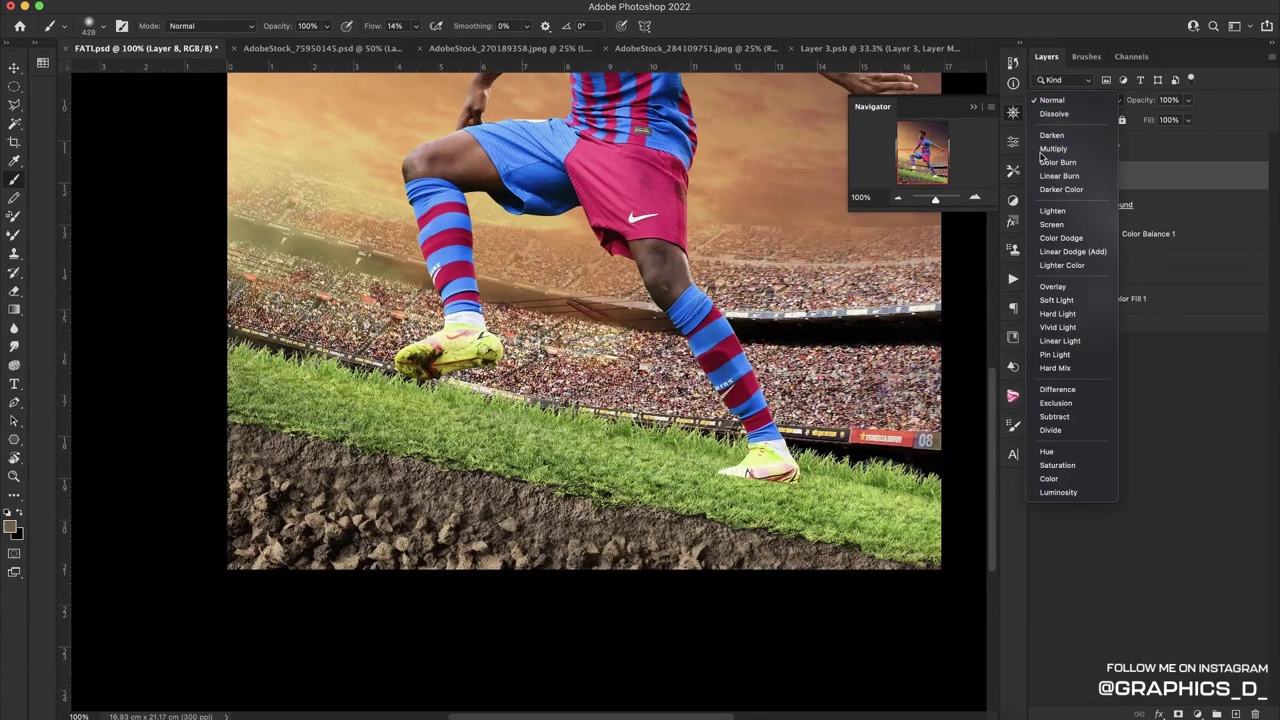
mouse_move(286, 449)
left_mouse_down()
mouse_move(503, 580)
mouse_move(794, 634)
mouse_move(260, 540)
mouse_move(785, 600)
mouse_move(407, 520)
mouse_move(500, 557)
mouse_move(314, 586)
mouse_move(250, 450)
mouse_move(571, 543)
mouse_move(943, 566)
mouse_move(271, 457)
mouse_move(920, 572)
left_mouse_up()
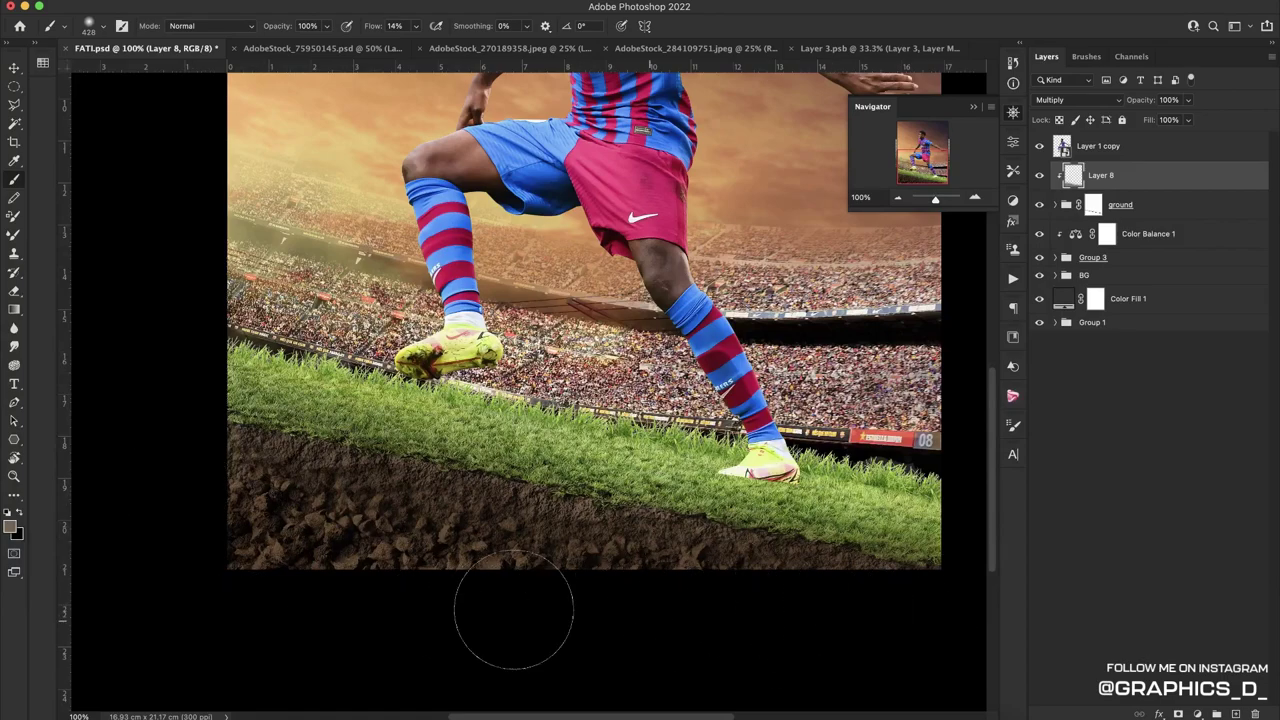
Lower the darkening layer's fill to 55% and save FATI.psd
left_click(1166, 120)
type("55")
key("Return")
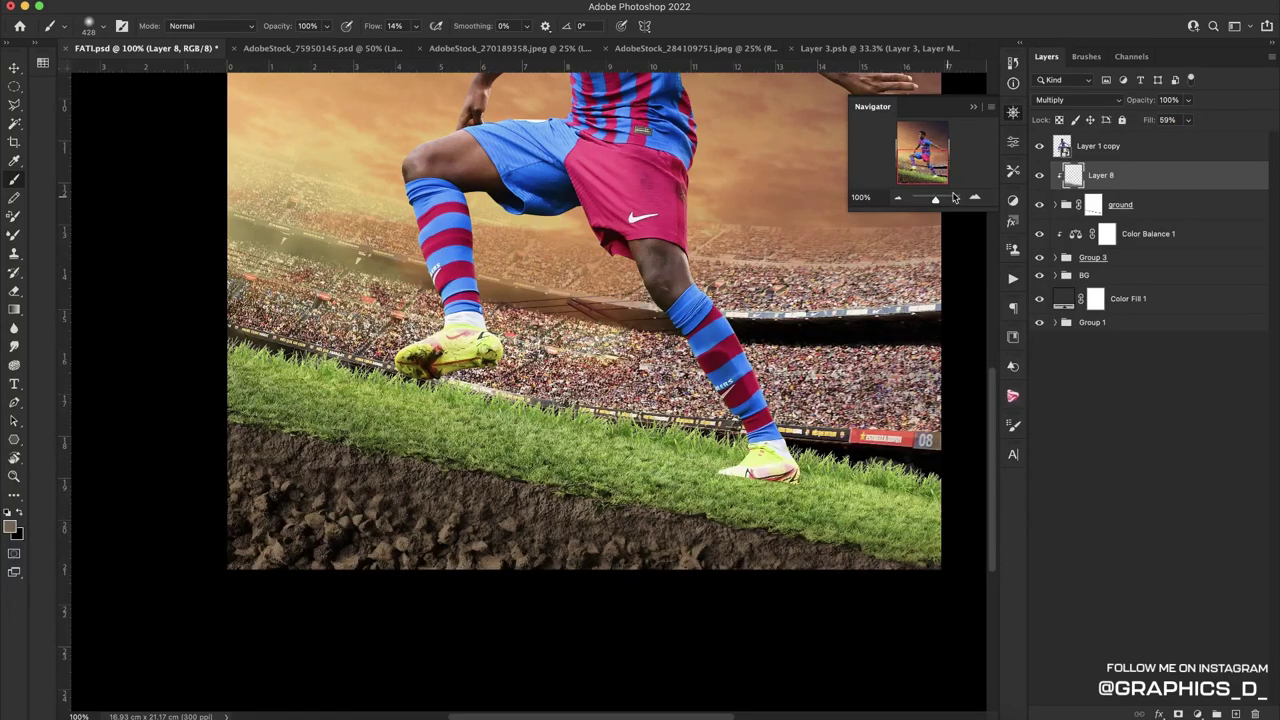
left_click(899, 199)
key("ctrl+s")
Adjust the view rotation and select Layer 3 inside the expanded BG group
key("r")
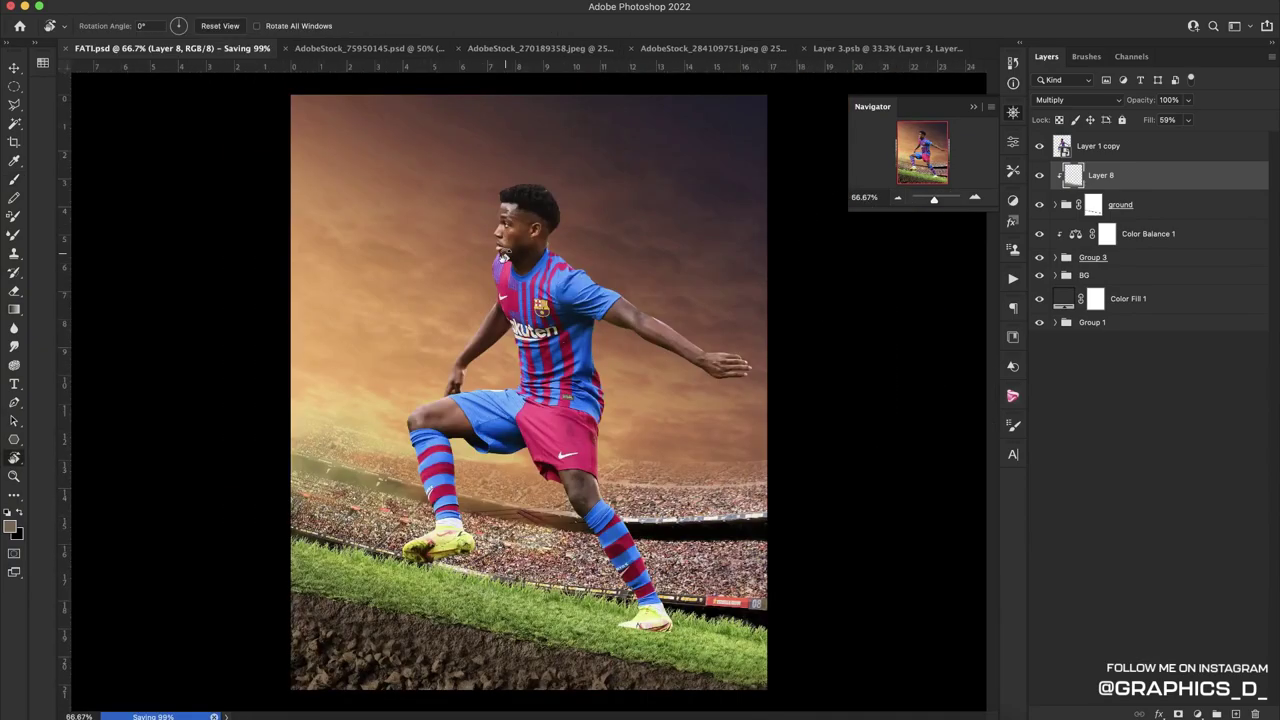
mouse_move(566, 309)
left_mouse_down()
mouse_move(570, 473)
mouse_move(919, 283)
left_mouse_up()
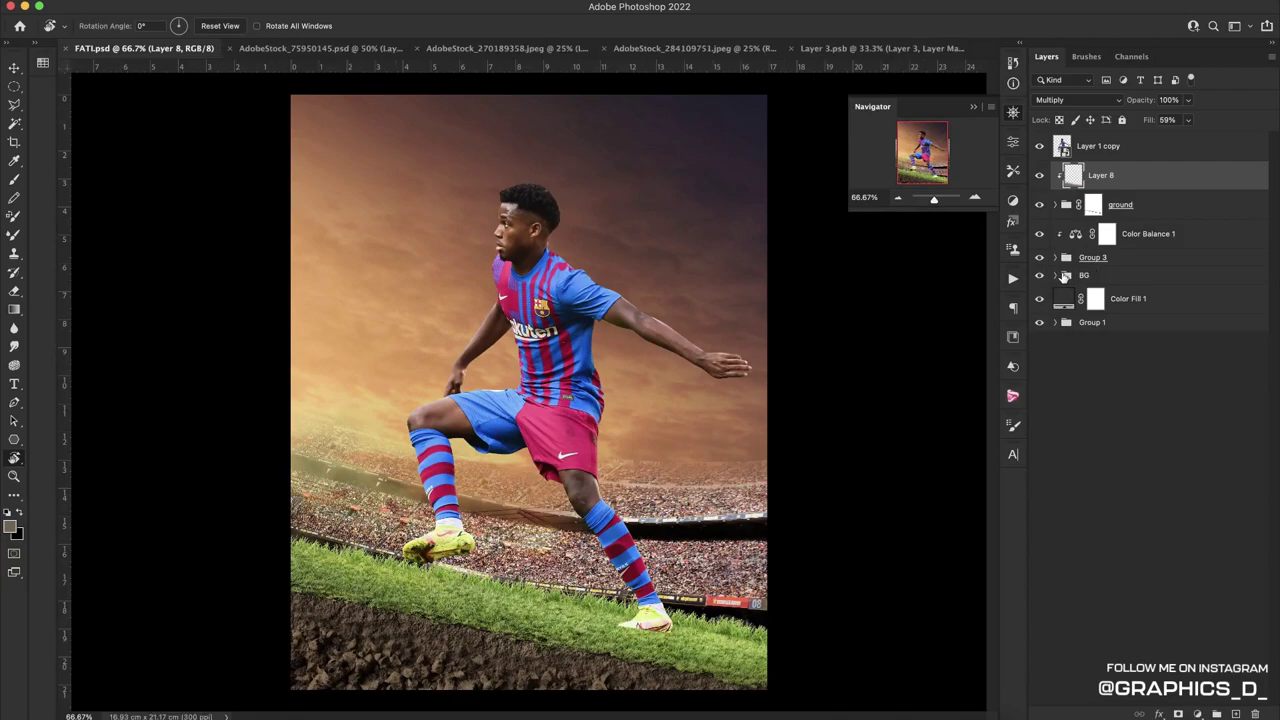
left_click(1055, 276)
left_click(1129, 330)
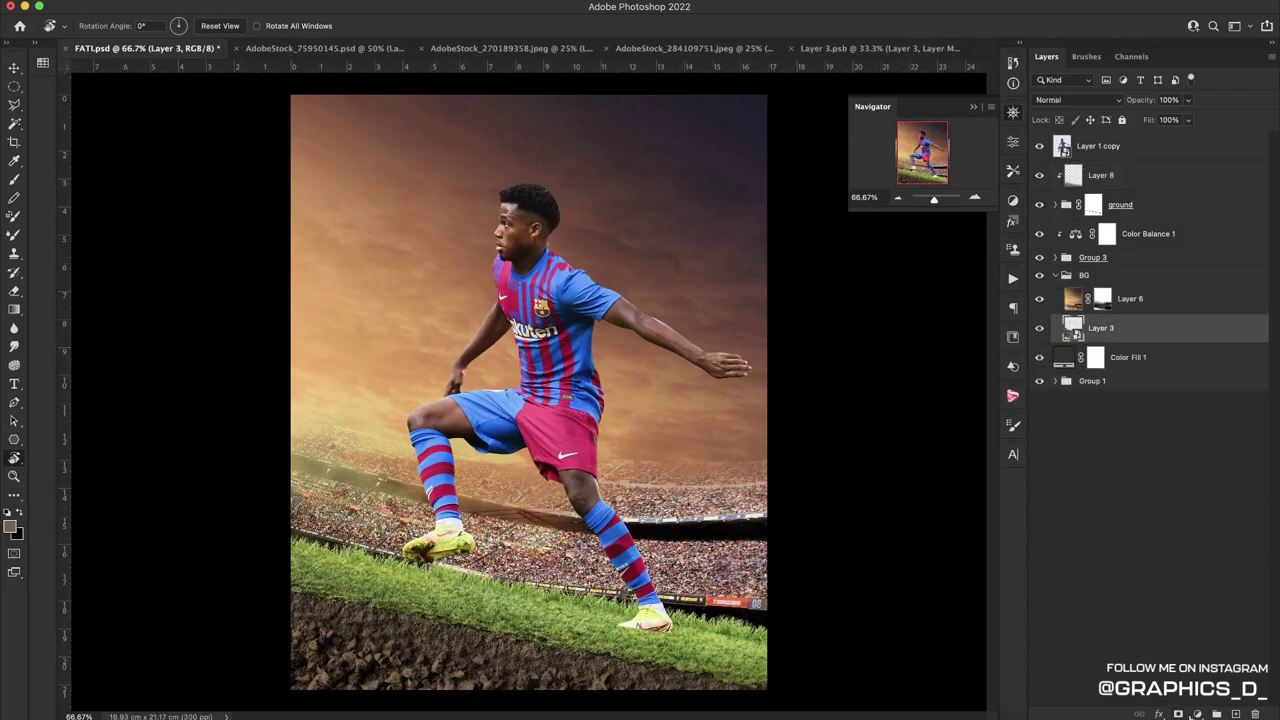
Clip a Color Balance to Layer 3 with midtones Red +35, Yellow −34, plus an empty layer above
left_click(1197, 714)
left_click(1215, 545)
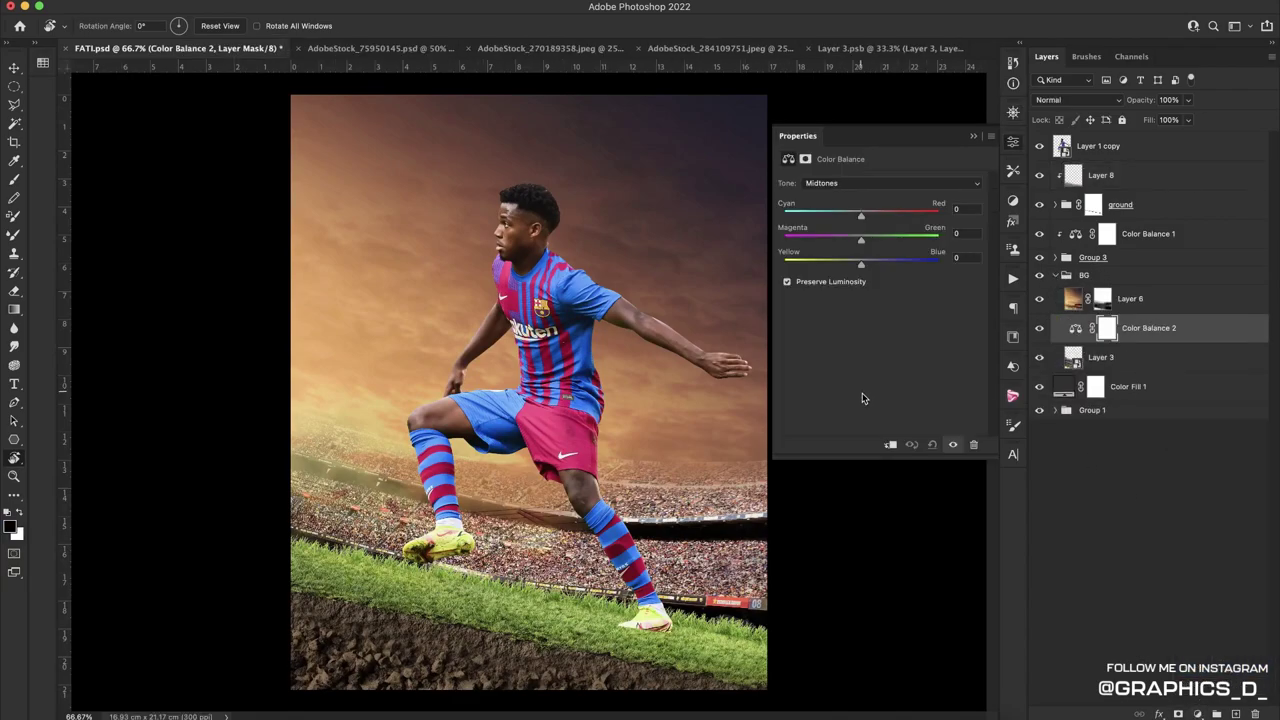
left_click(891, 445)
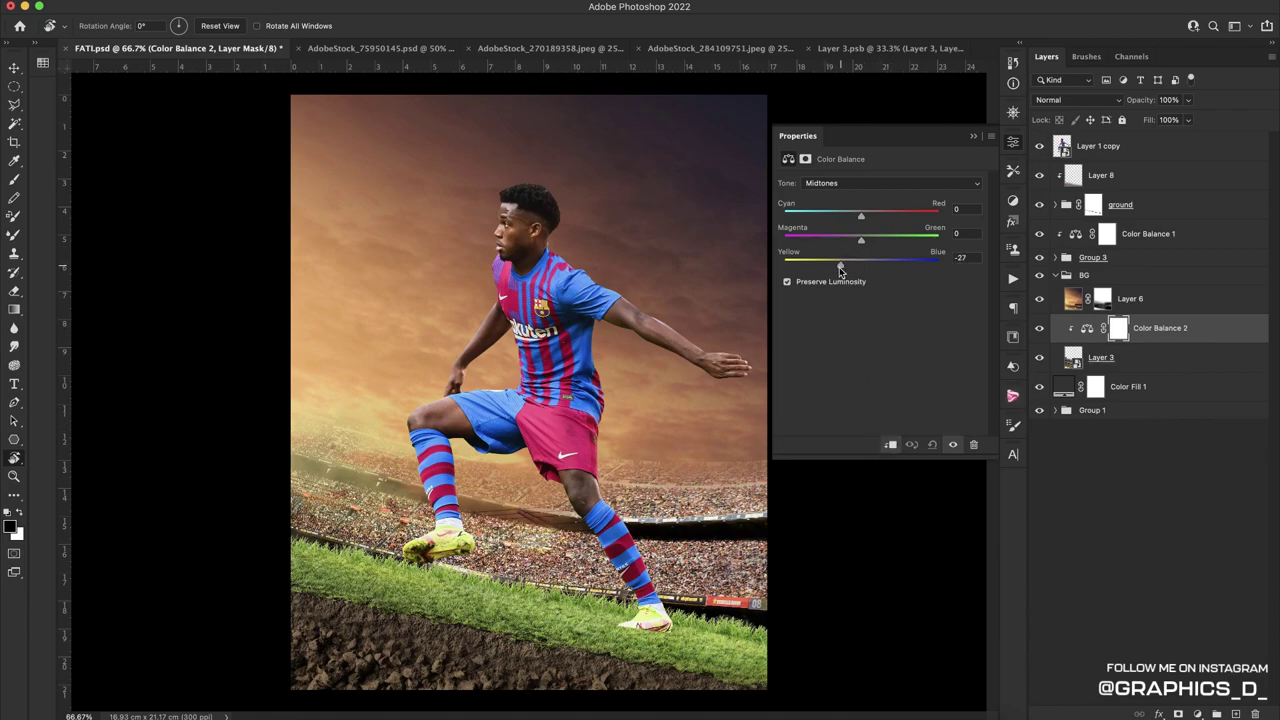
left_click_drag(844, 273, 849, 280)
left_click_drag(861, 215, 887, 218)
left_click(1238, 714)
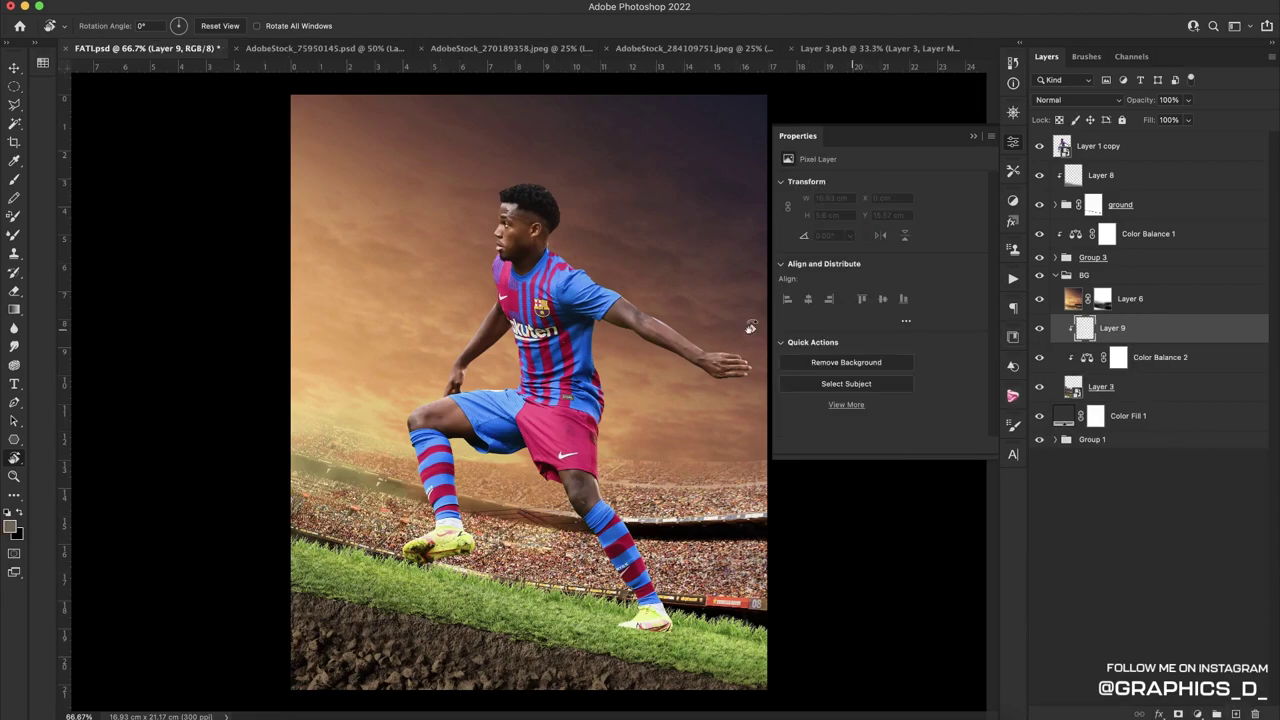
Brush a large light-orange haze over the crowd on Layer 9 and set it to Soft Light
key("b")
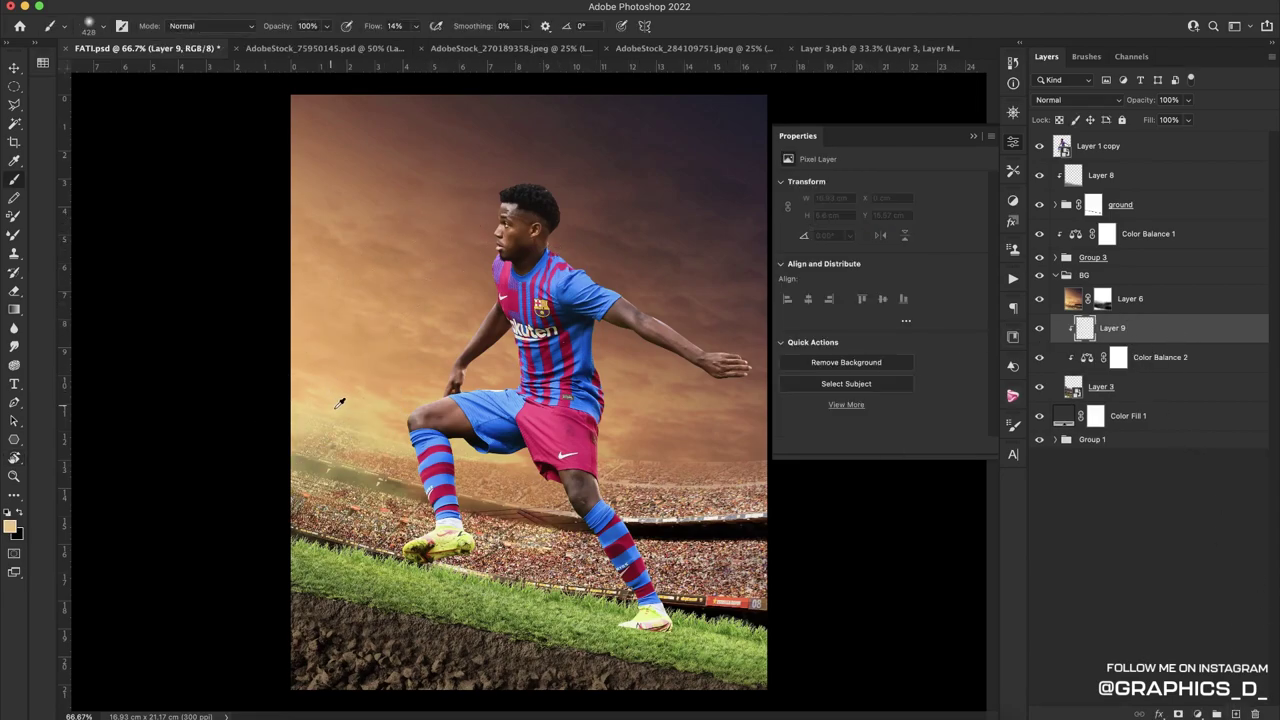
left_click(335, 385, "alt")
key("bracketright")
key("bracketright")
key("bracketright")
mouse_move(400, 480)
left_mouse_down()
mouse_move(680, 510)
mouse_move(492, 420)
left_mouse_up()
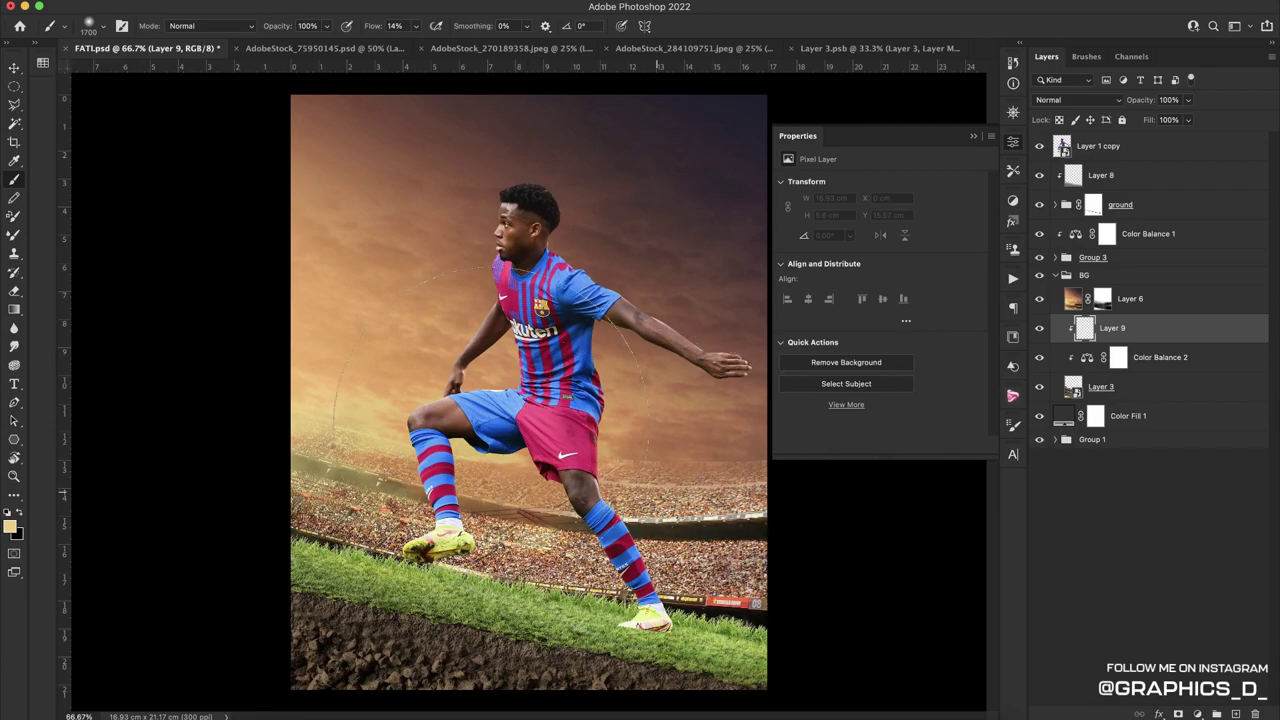
left_click(737, 417, "alt")
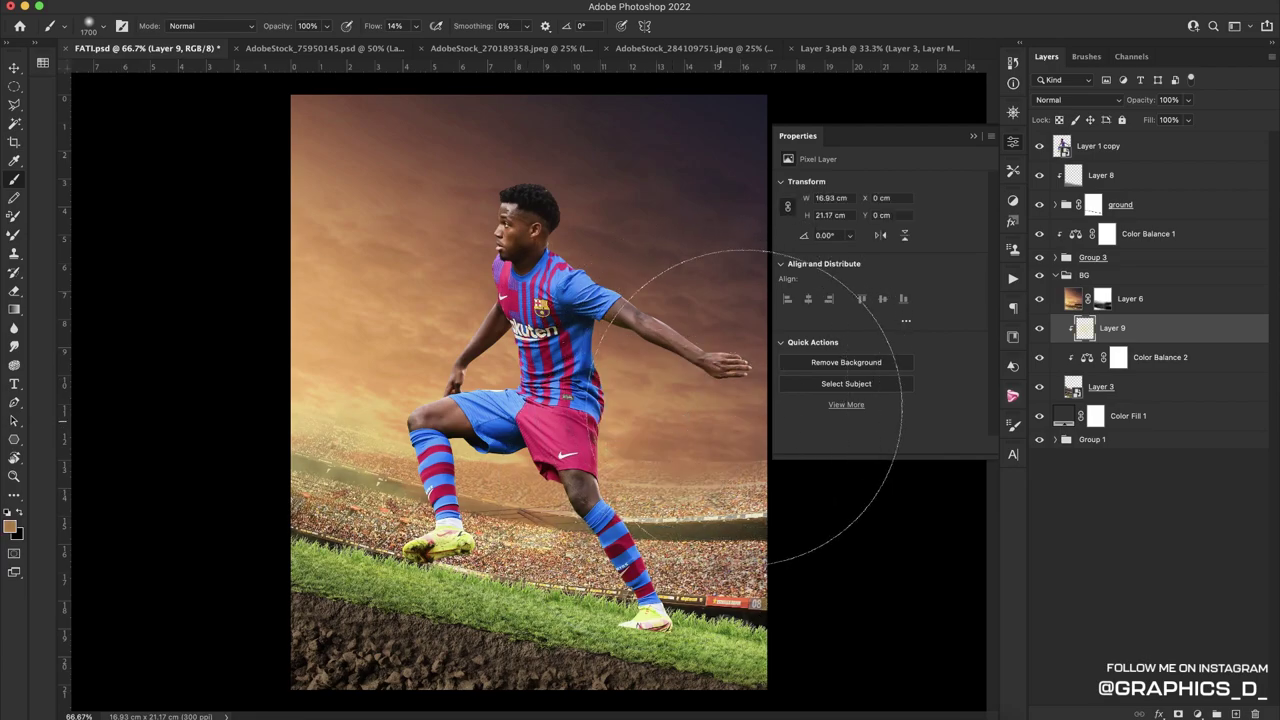
left_click(1085, 101)
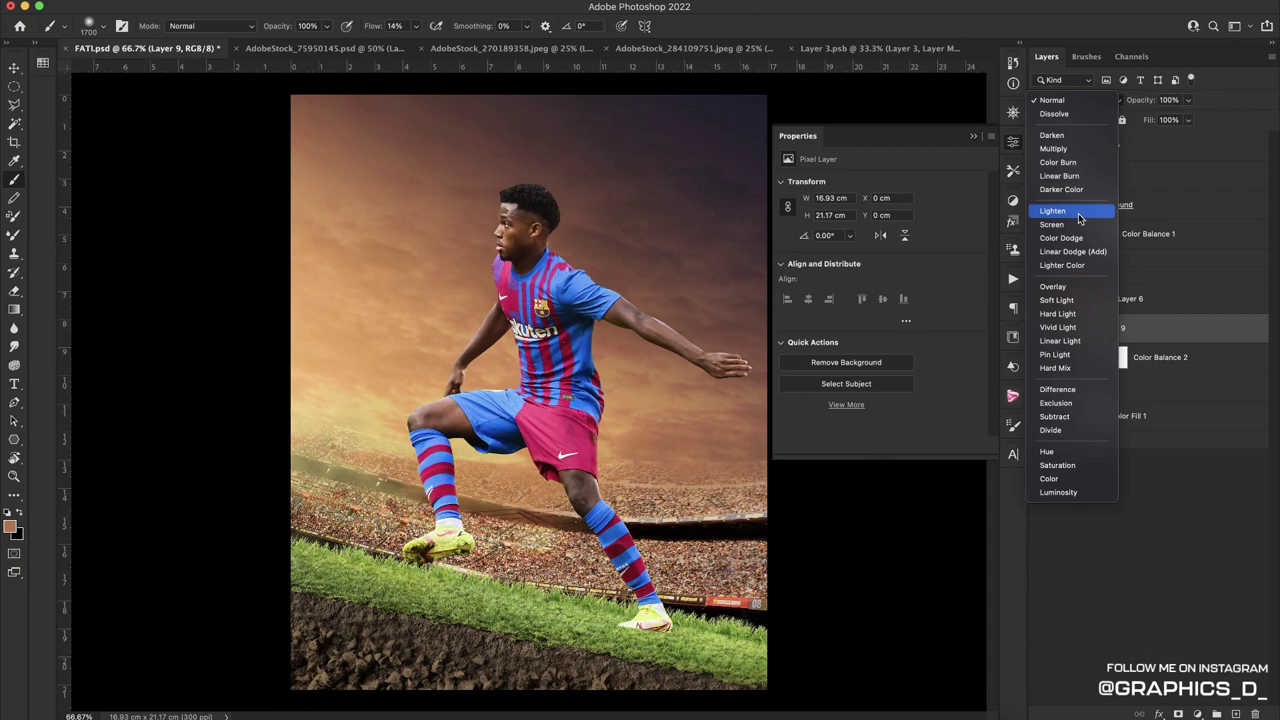
left_click(1056, 300)
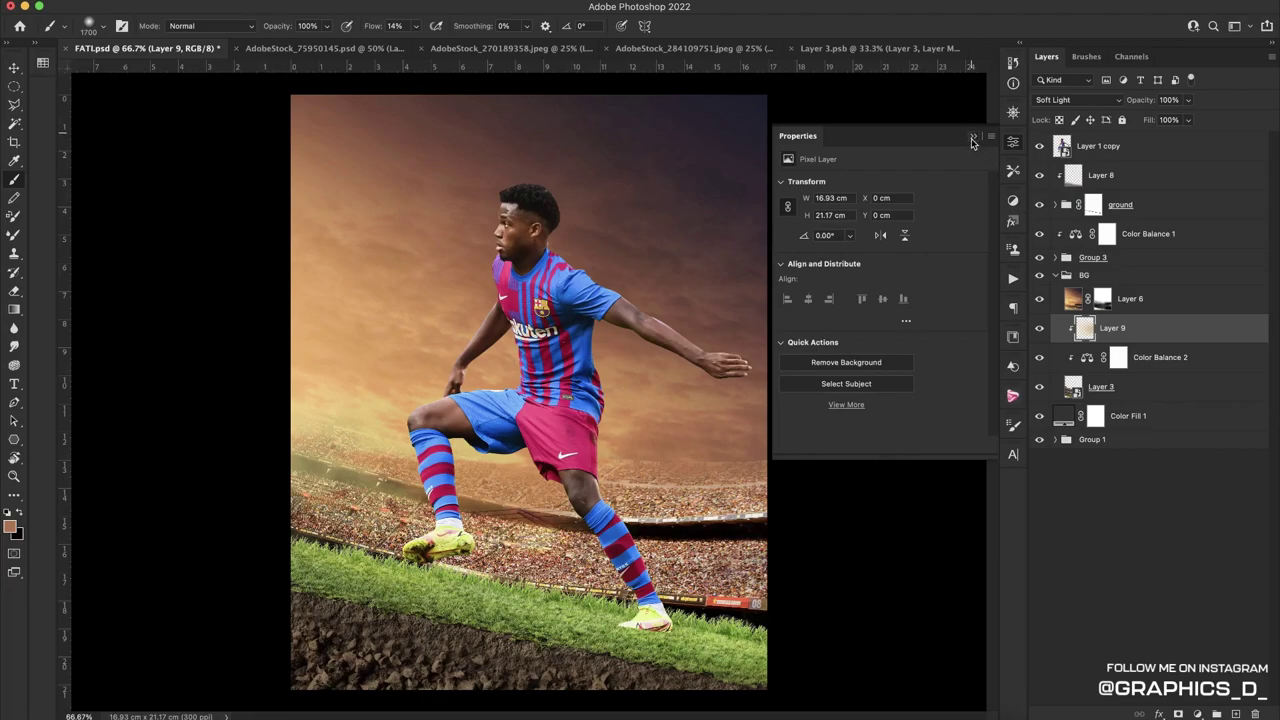
left_click(973, 137)
Add Layer 10 clipped to Layer 9 and sample a light tan from the sky
left_click(1236, 714)
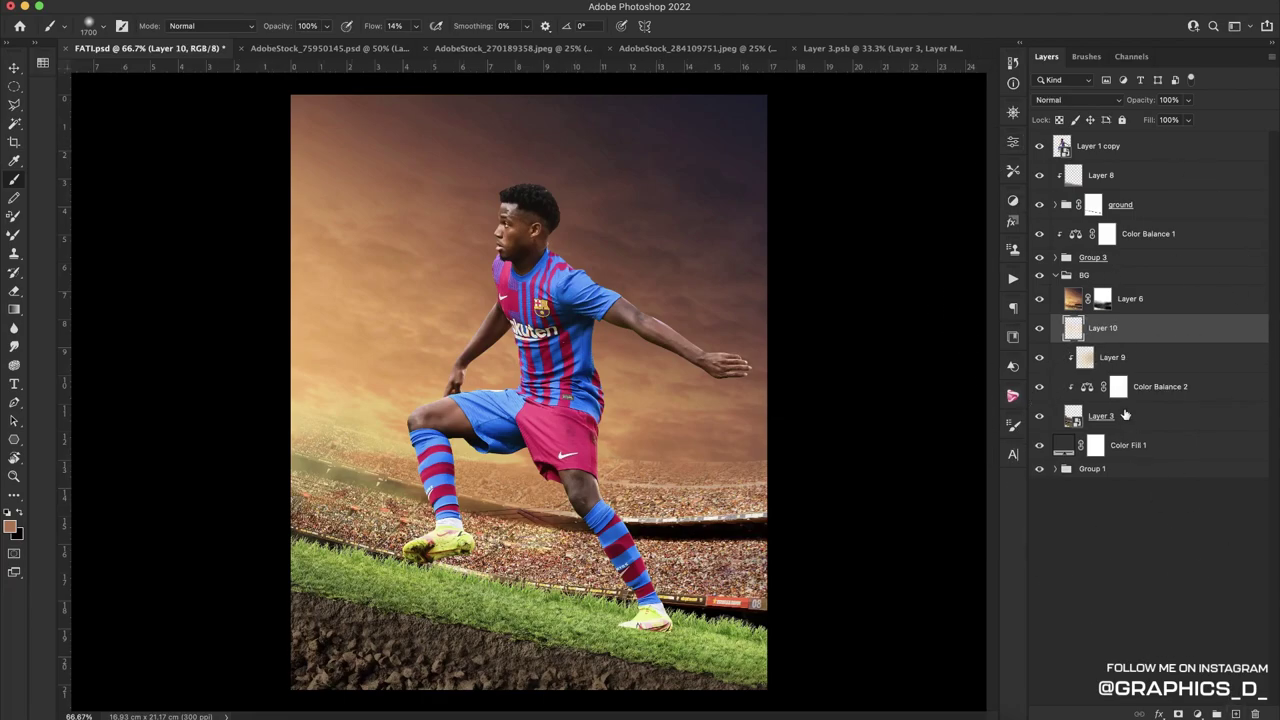
left_click(1130, 341, "alt")
right_click(472, 260)
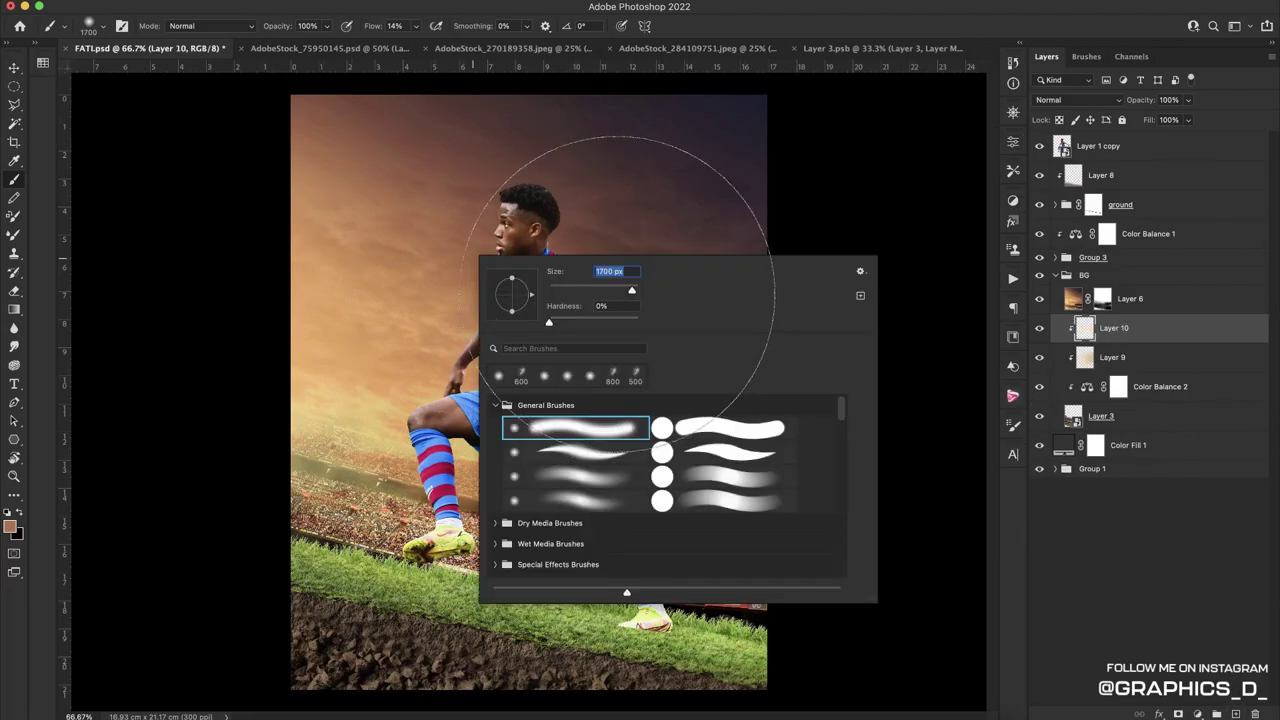
left_click(364, 406, "alt")
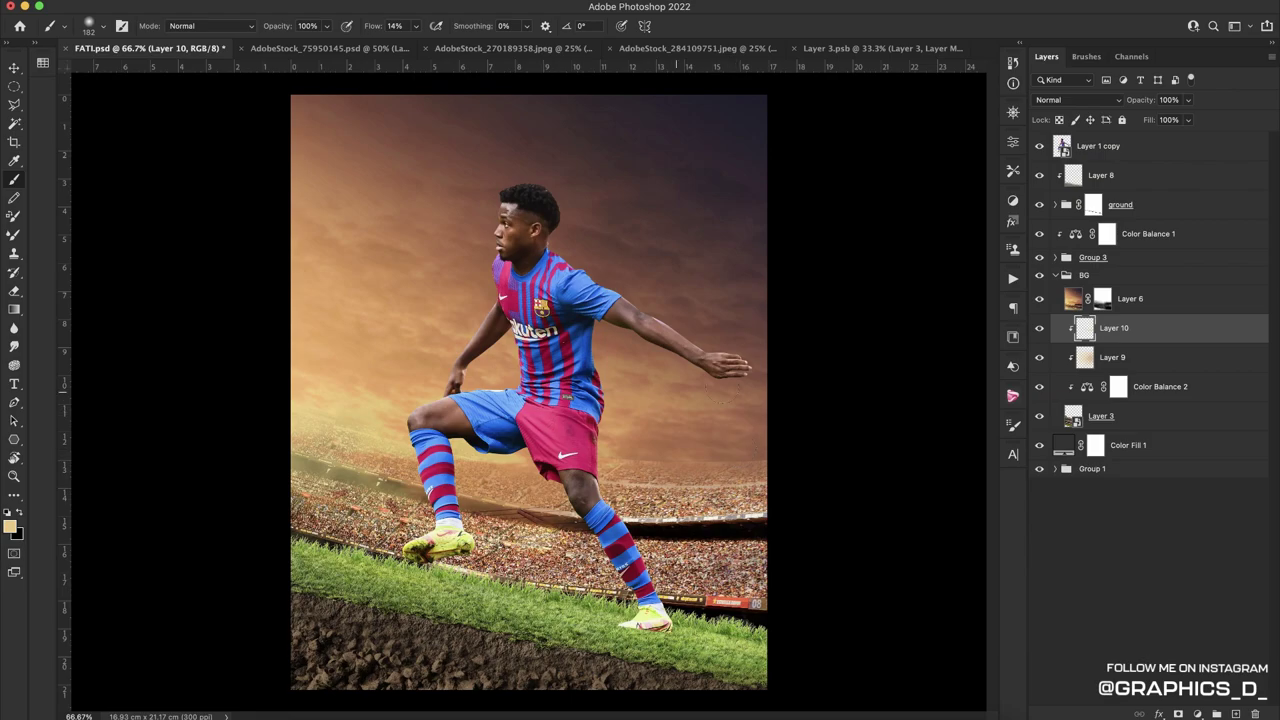
Brush white on Layer 6's mask with a 348 px soft brush and save FATI.psd
left_click(1102, 300)
right_click(645, 374)
left_click_drag(780, 399, 800, 402)
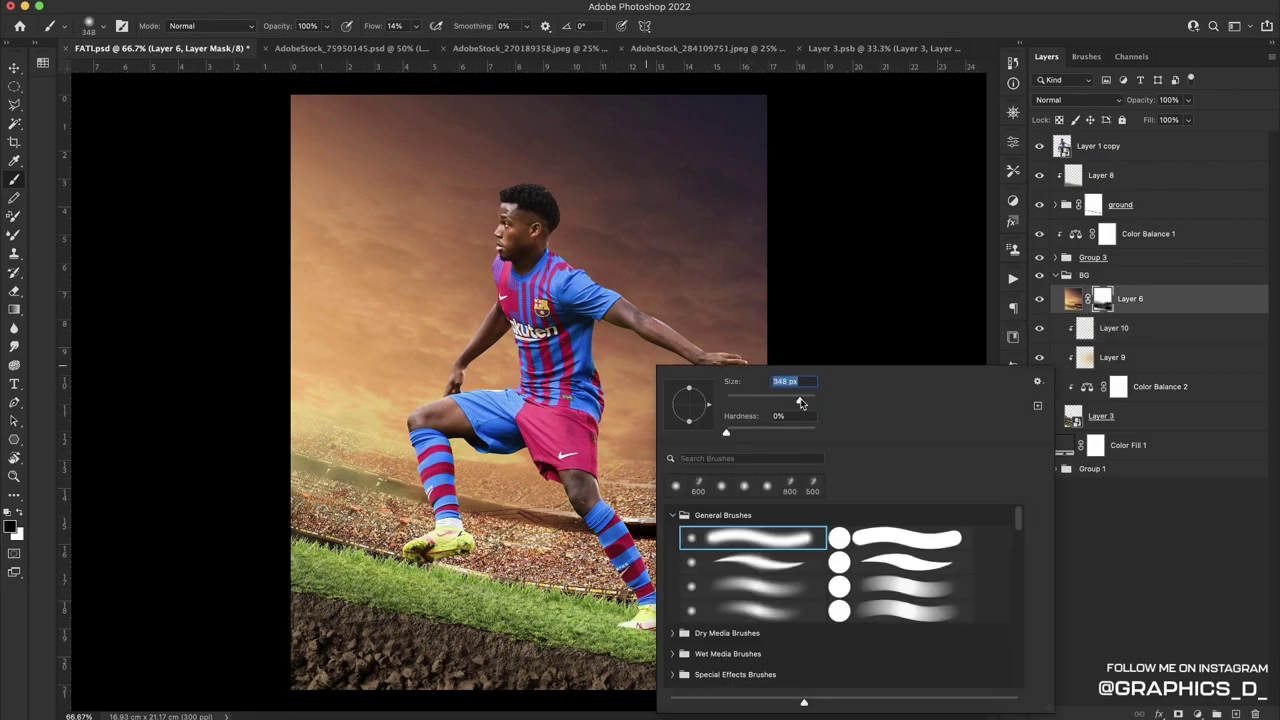
key("Return")
key("d")
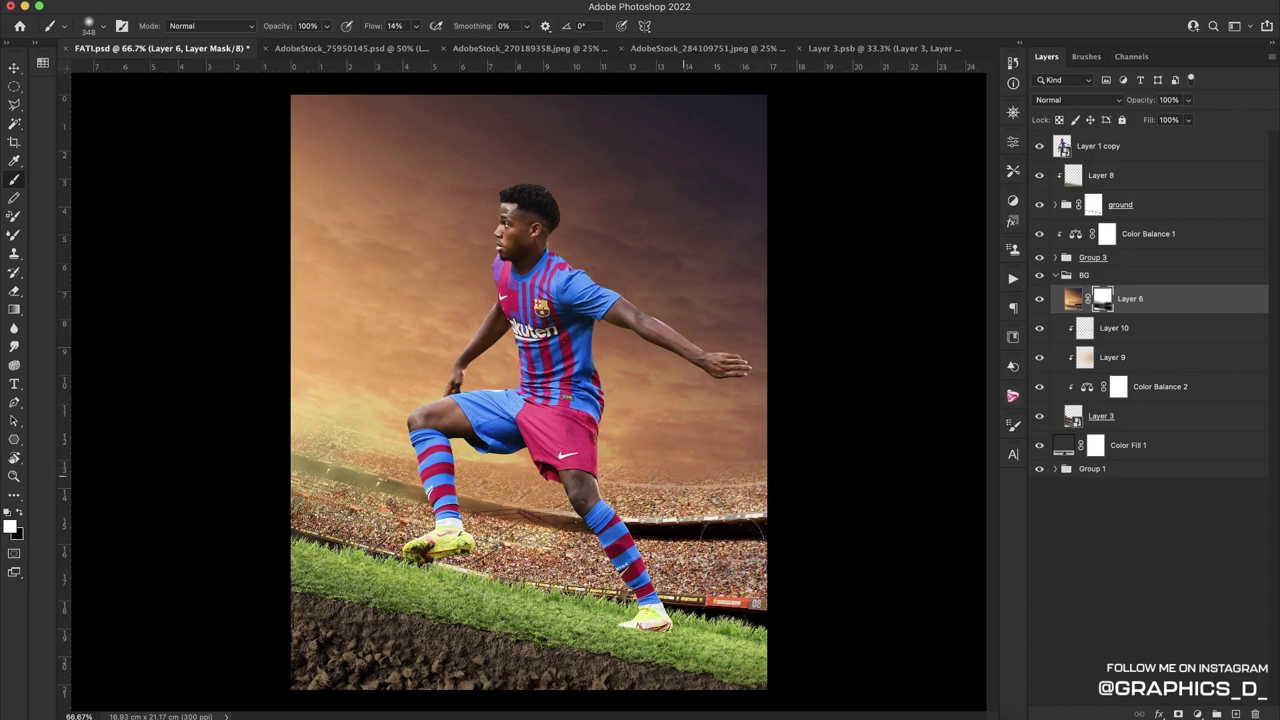
left_click(774, 712)
key("ctrl+s")
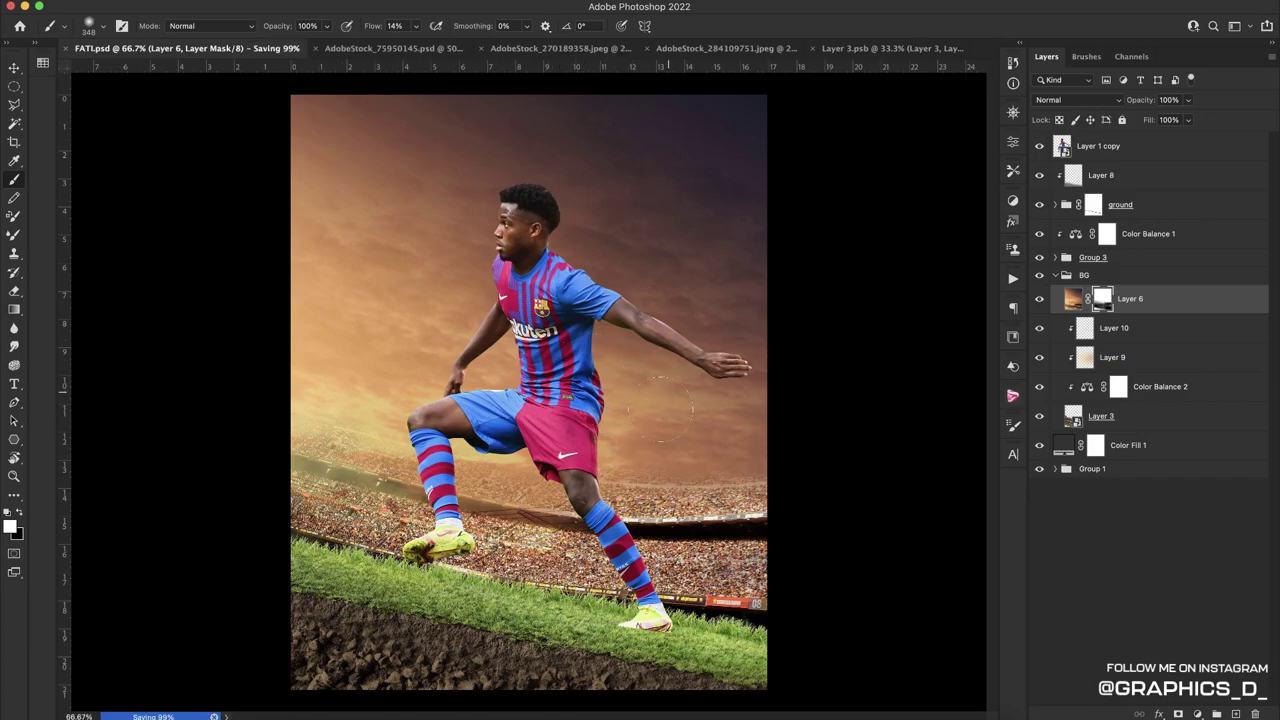
Test-rotate the canvas view, then reset it upright
key("r")
mouse_move(589, 229)
left_mouse_down()
mouse_move(626, 363)
mouse_move(648, 339)
left_mouse_up()
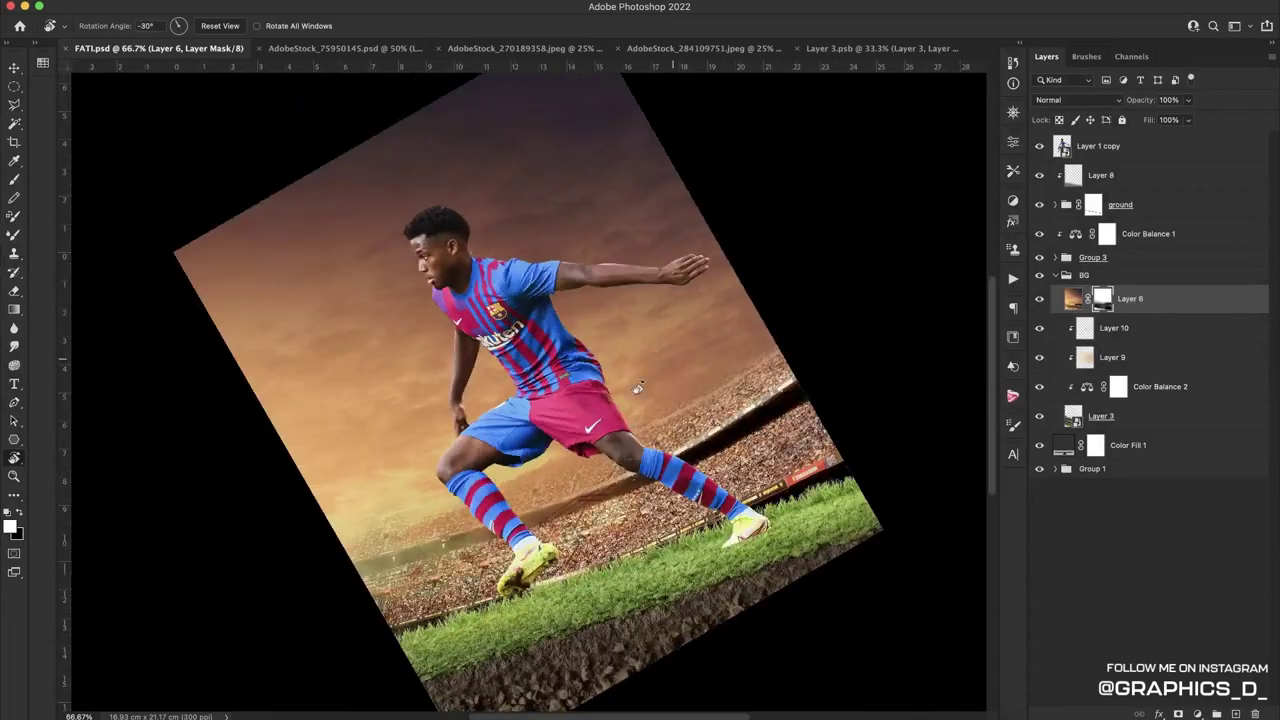
key("Escape")
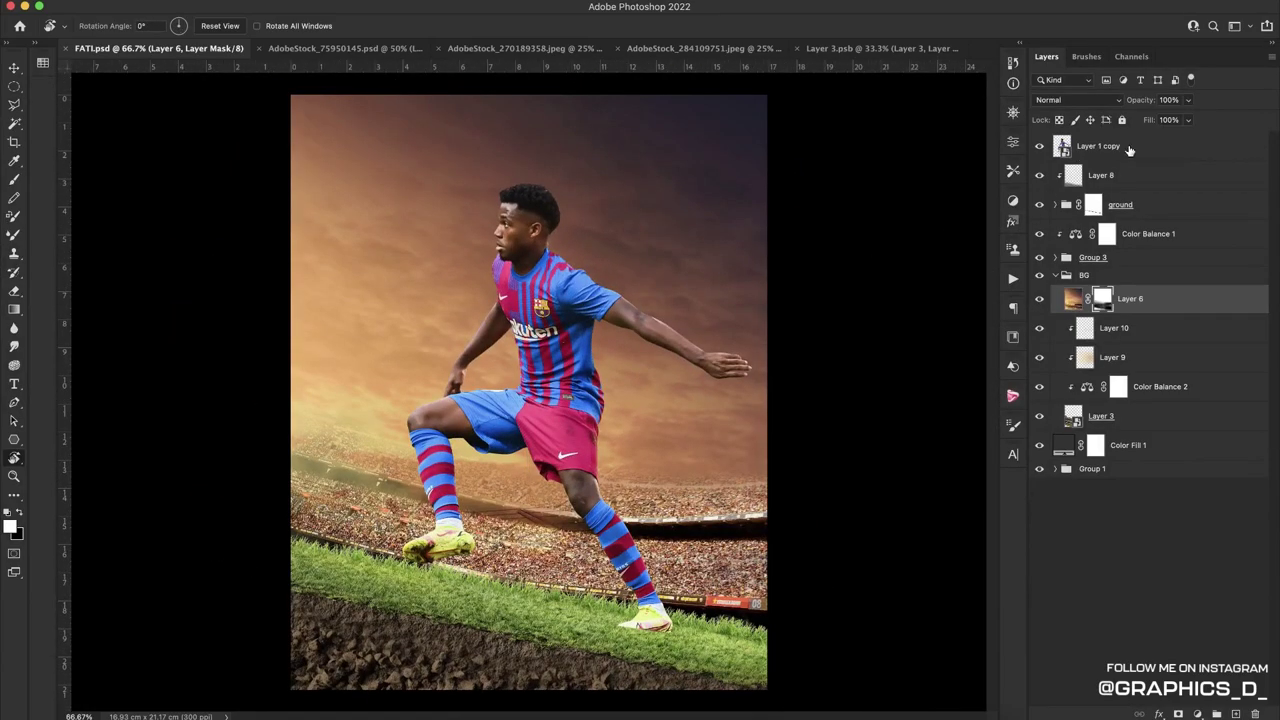
Clip a Color Balance to Layer 1 copy with midtones Red +18 and Yellow −12
left_click(1129, 150)
left_click(1197, 714)
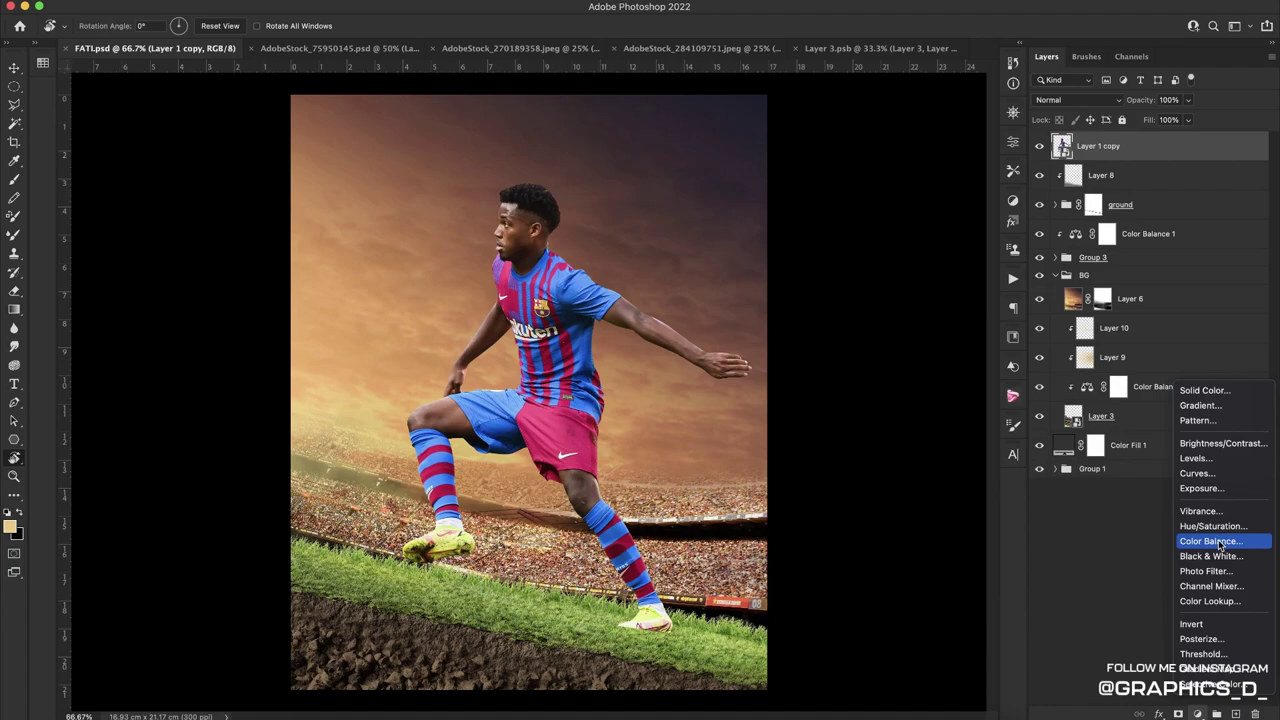
left_click(1218, 542)
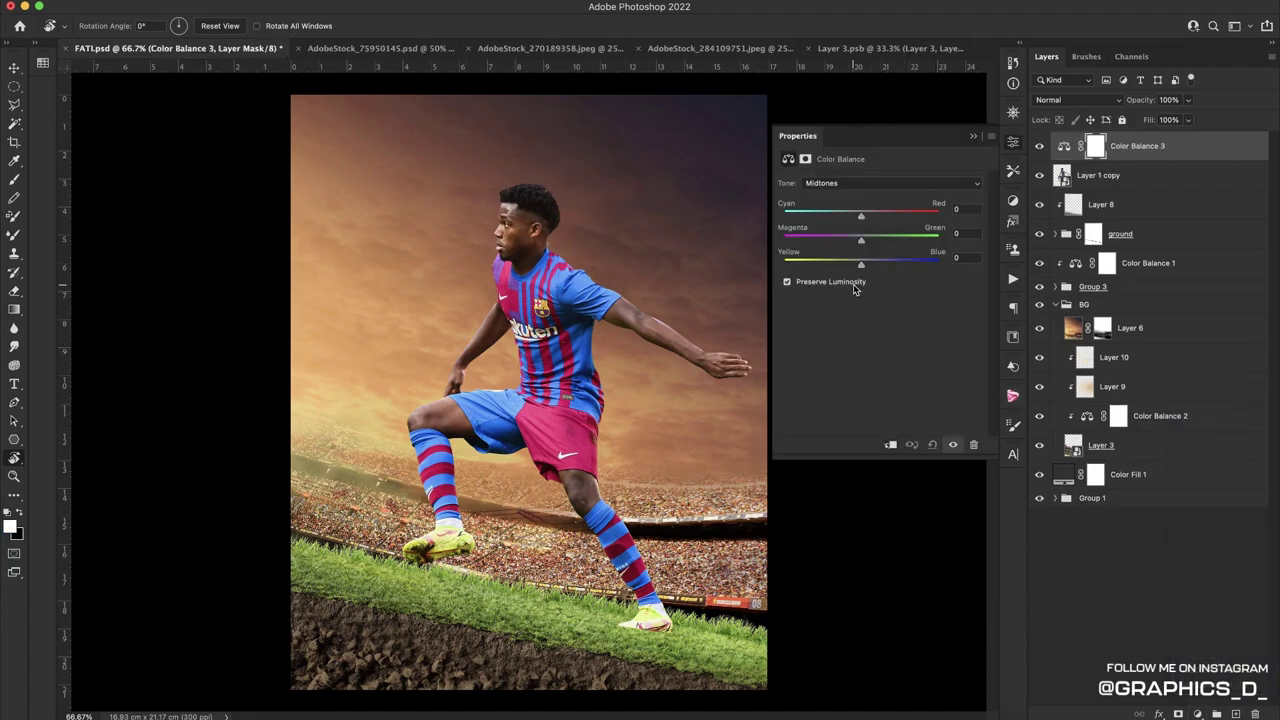
left_click(890, 446)
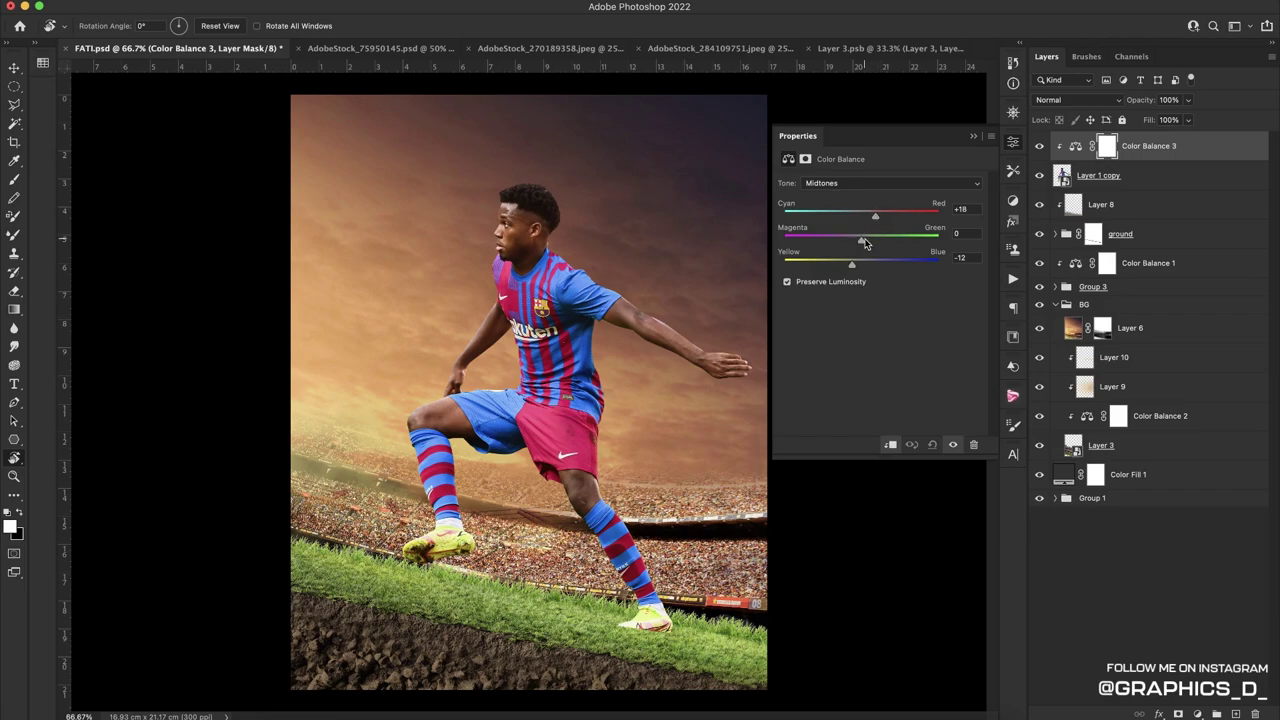
left_click_drag(866, 243, 873, 243)
Set the player's highlights to Yellow −15 and Green +12, then save the file
left_click(866, 186)
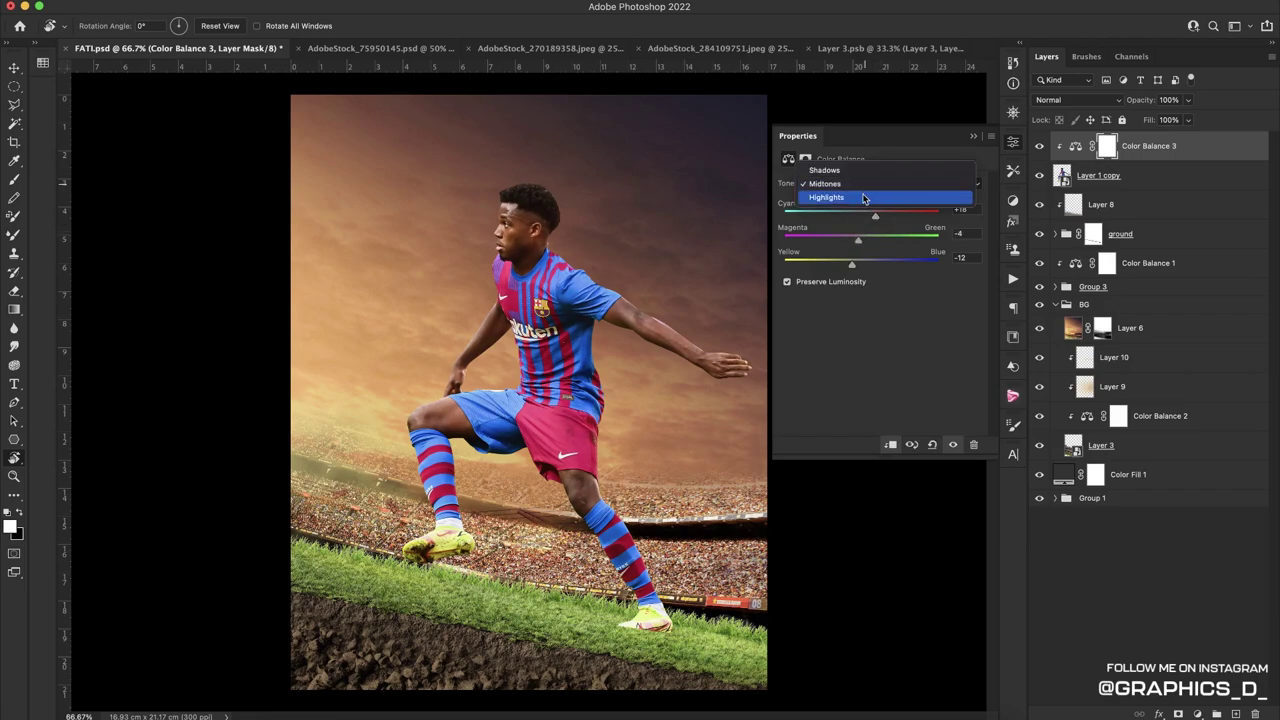
left_click(858, 197)
left_click_drag(857, 266, 849, 268)
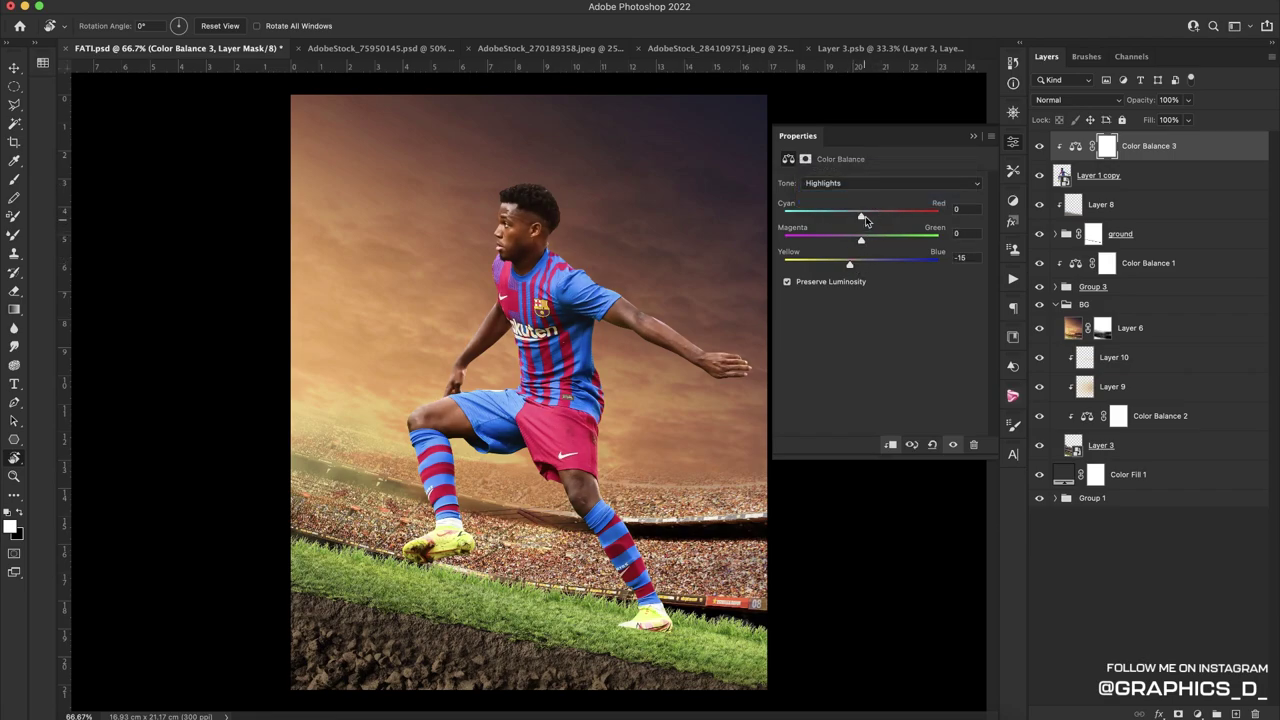
left_click_drag(866, 220, 874, 217)
left_click(970, 142)
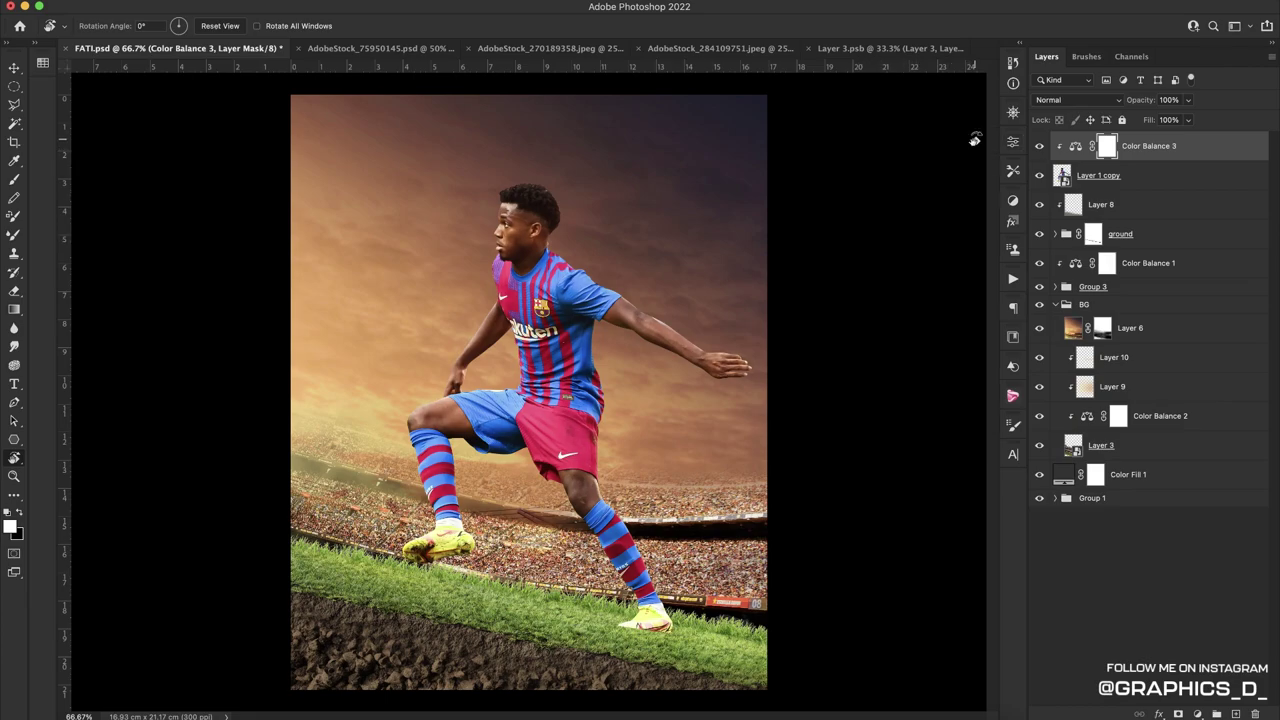
key("ctrl+s")
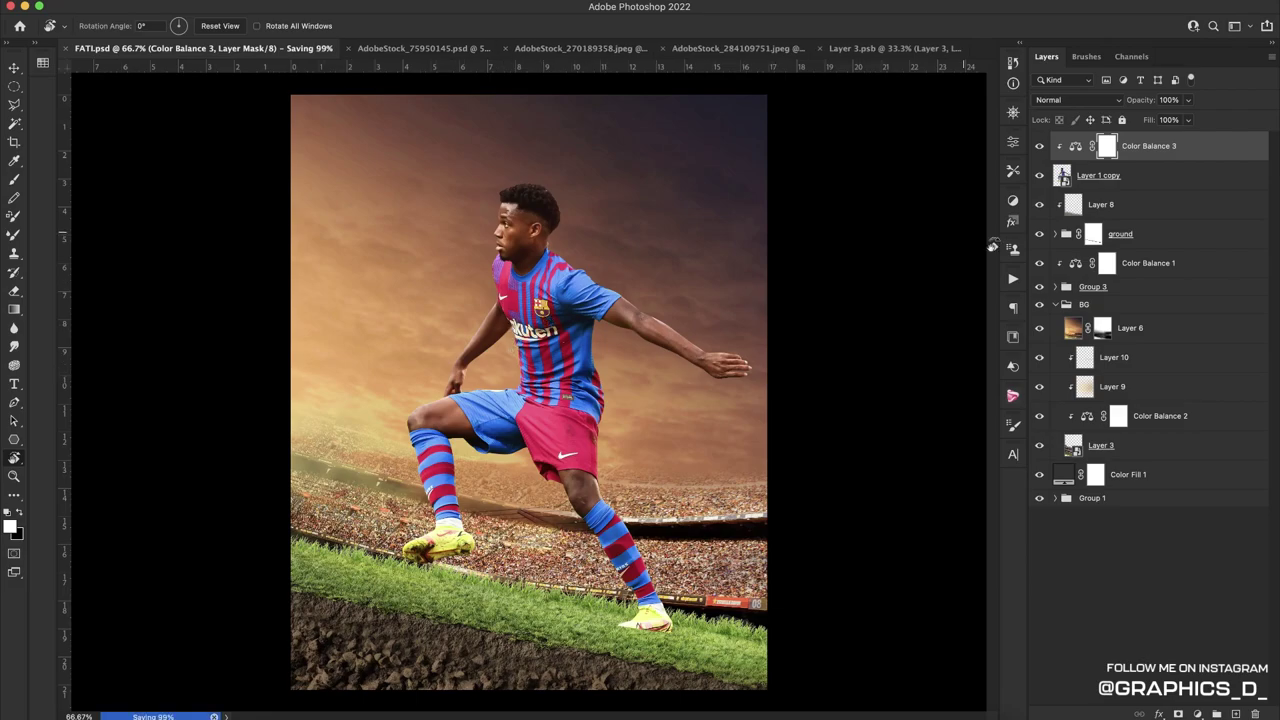
left_click(1128, 212)
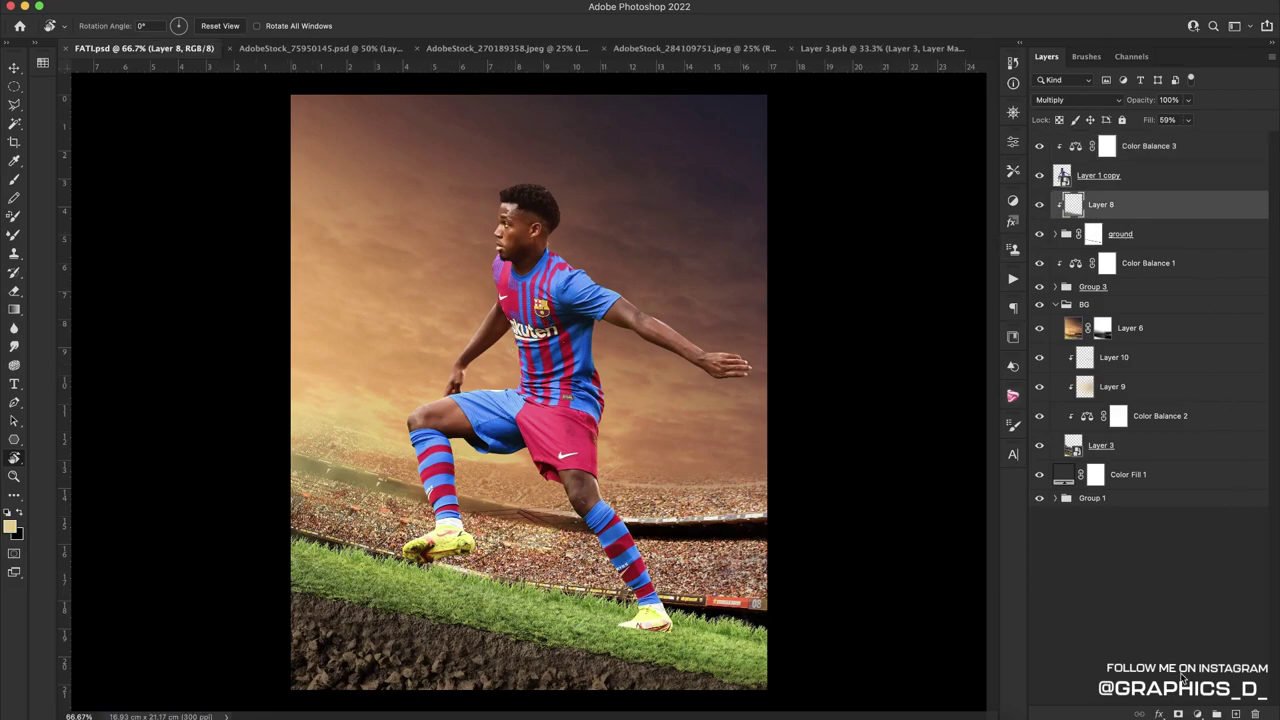
Clip a Hue/Saturation to Layer 8 that drops Yellows saturation to −43
left_click(1197, 714)
key("ctrl+alt+g")
left_click(789, 202)
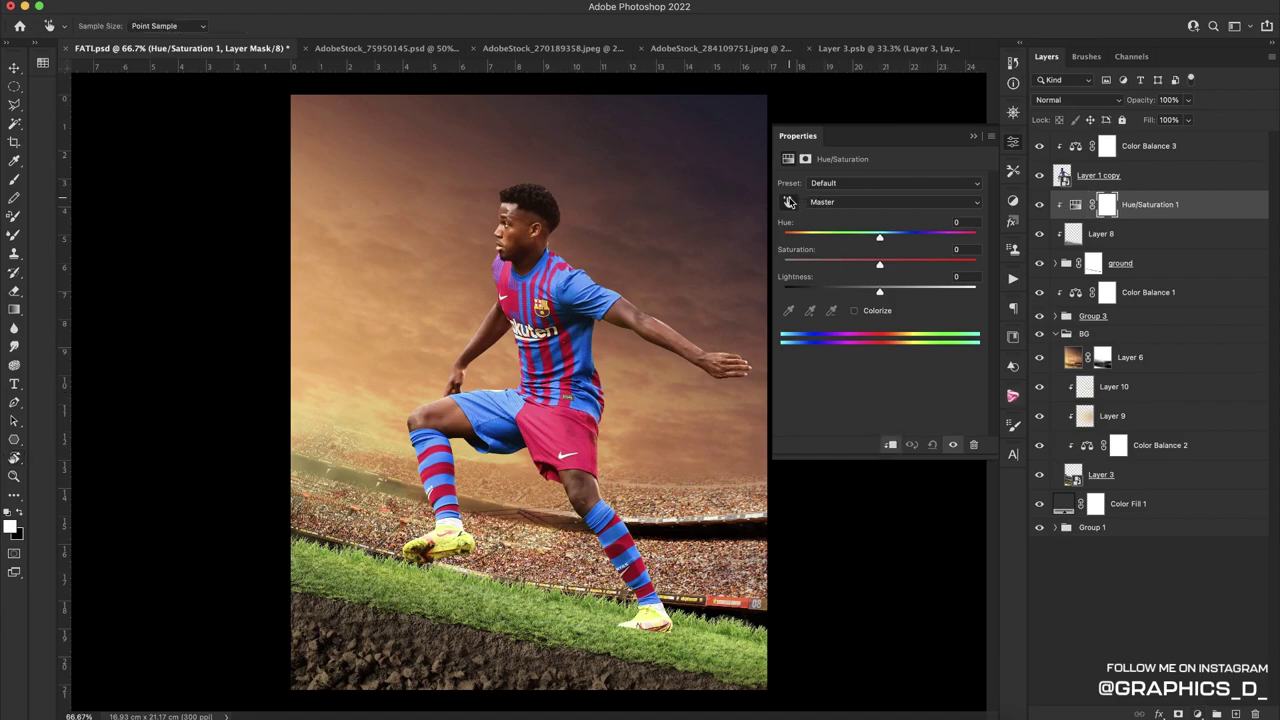
left_click(438, 581)
mouse_move(458, 581)
left_mouse_down()
mouse_move(418, 581)
mouse_move(465, 594)
left_mouse_up()
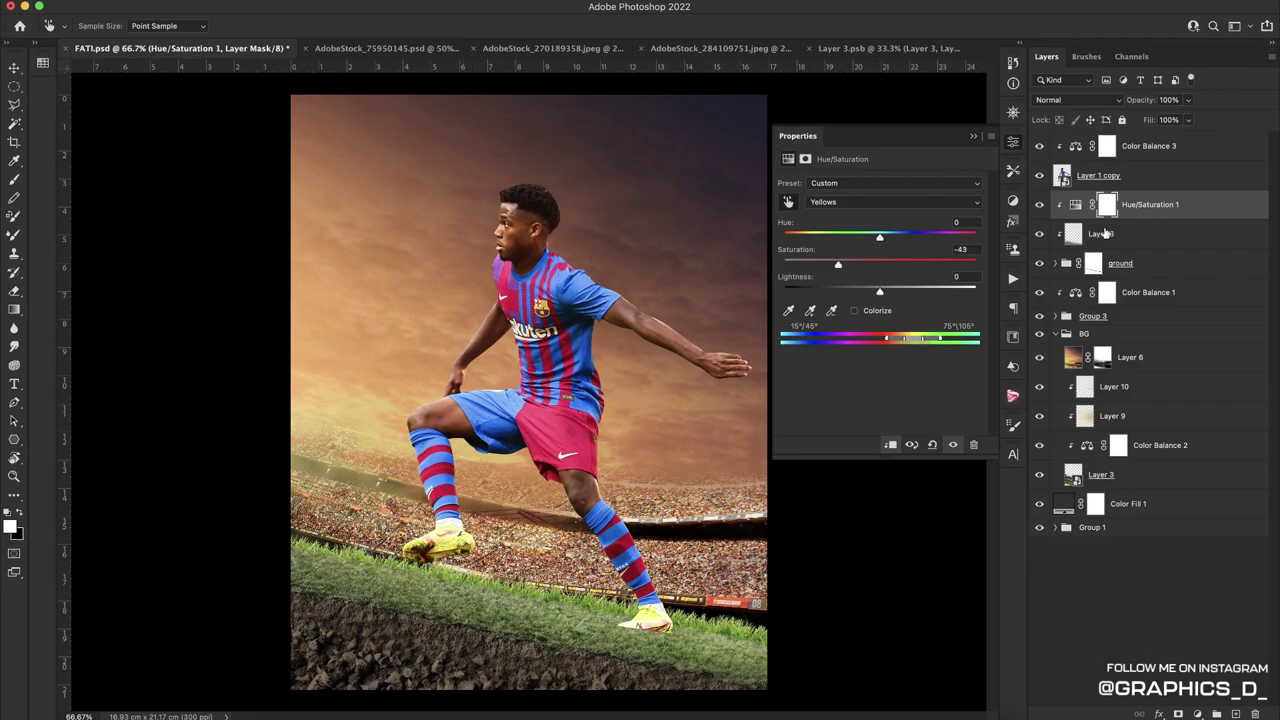
Copy the Hue/Saturation above Color Balance 1 and select the layers down to Group 3
left_click_drag(1176, 205, 1178, 288)
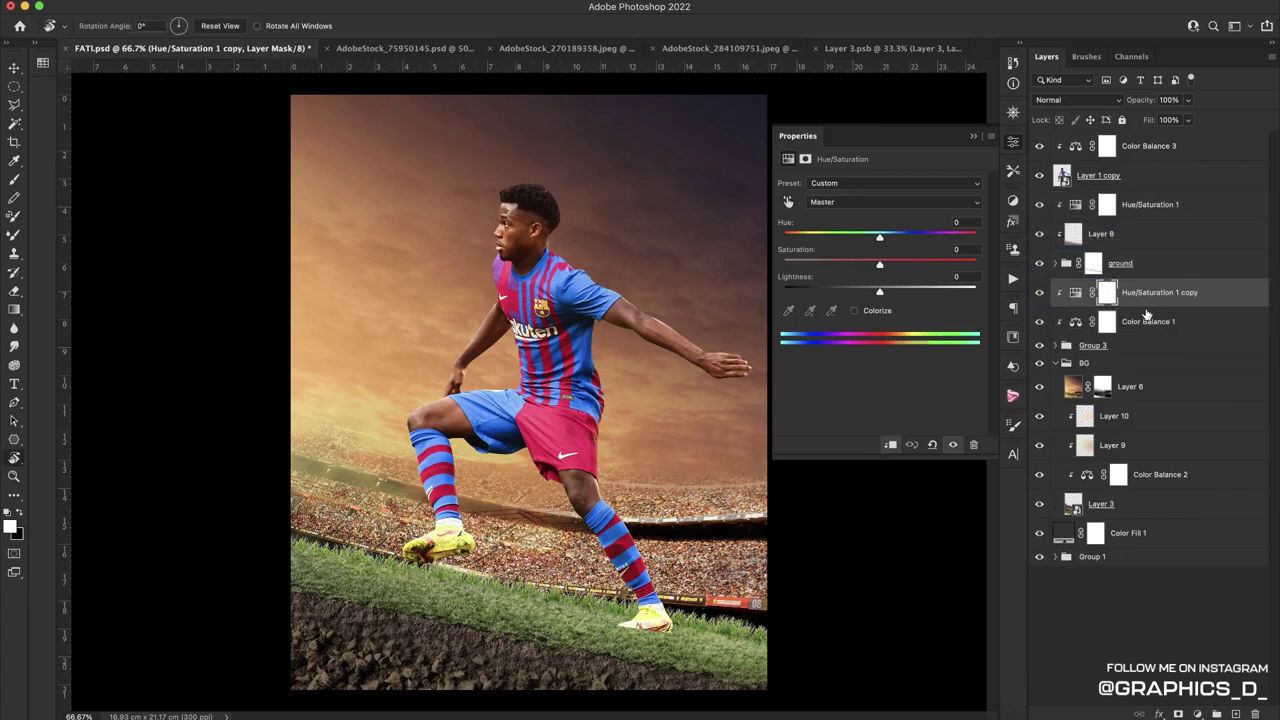
left_click(1140, 345)
left_click(1057, 363)
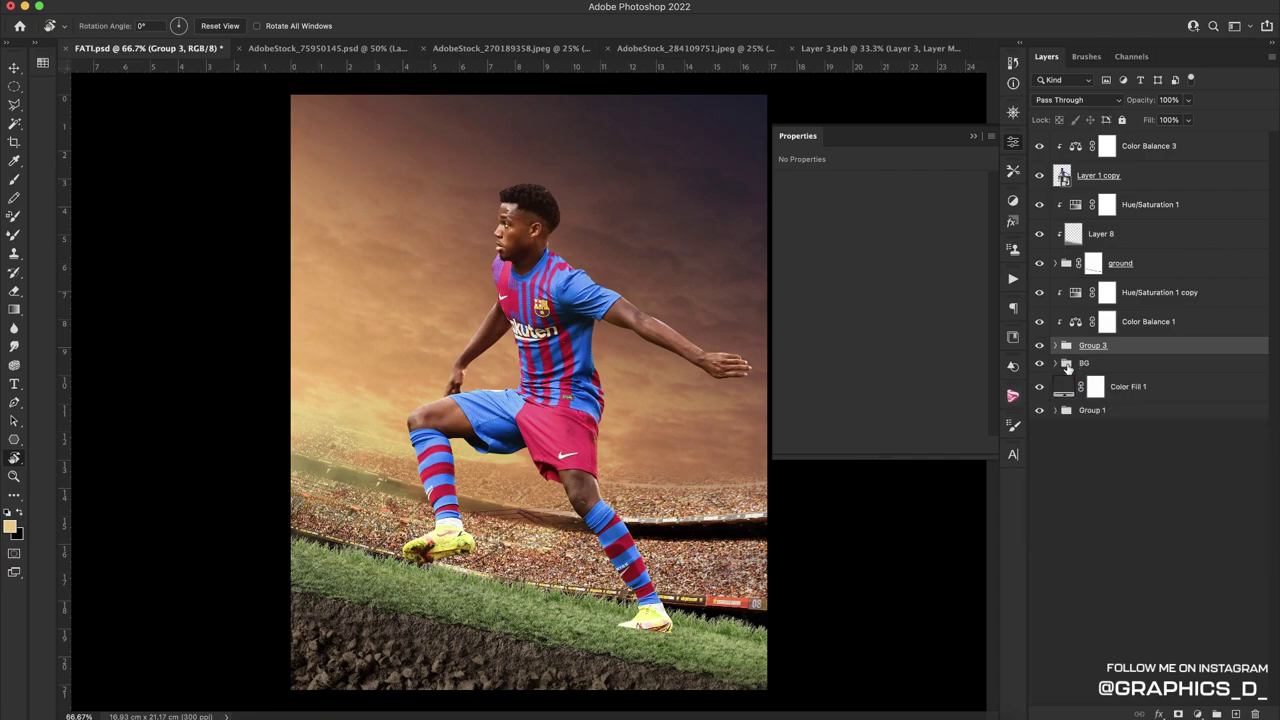
left_click(1143, 218, "shift")
Group the layers into Group 4, clip Color Balance 4 with midtones Yellow −14, and save
key("ctrl+g")
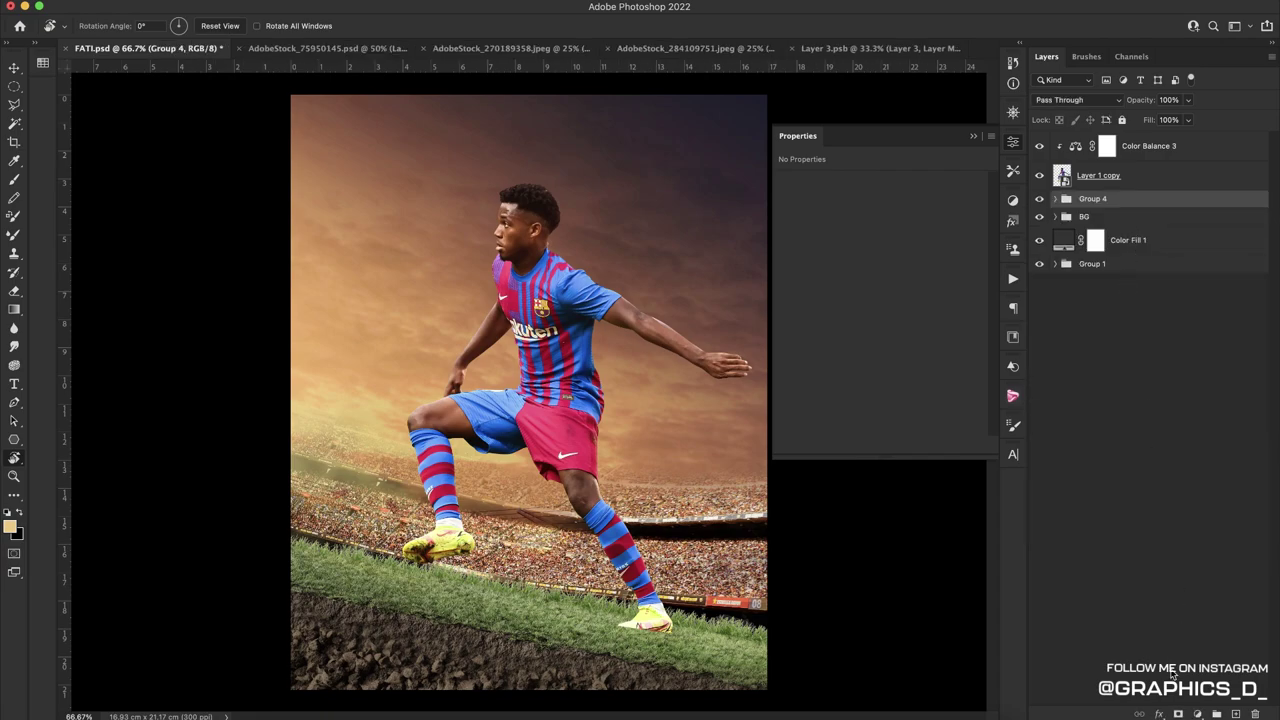
left_click(1196, 714)
left_click(1170, 466)
left_click(889, 443)
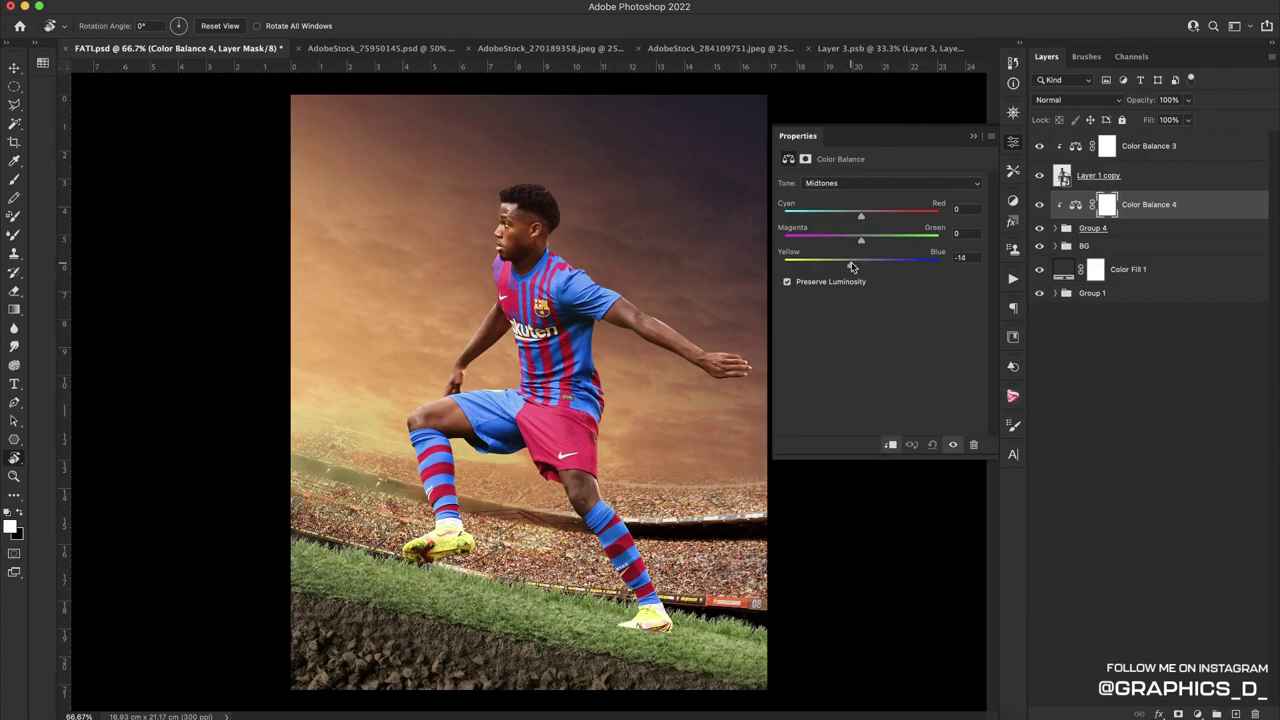
left_click_drag(864, 216, 875, 241)
left_click(974, 138)
key("ctrl+s")
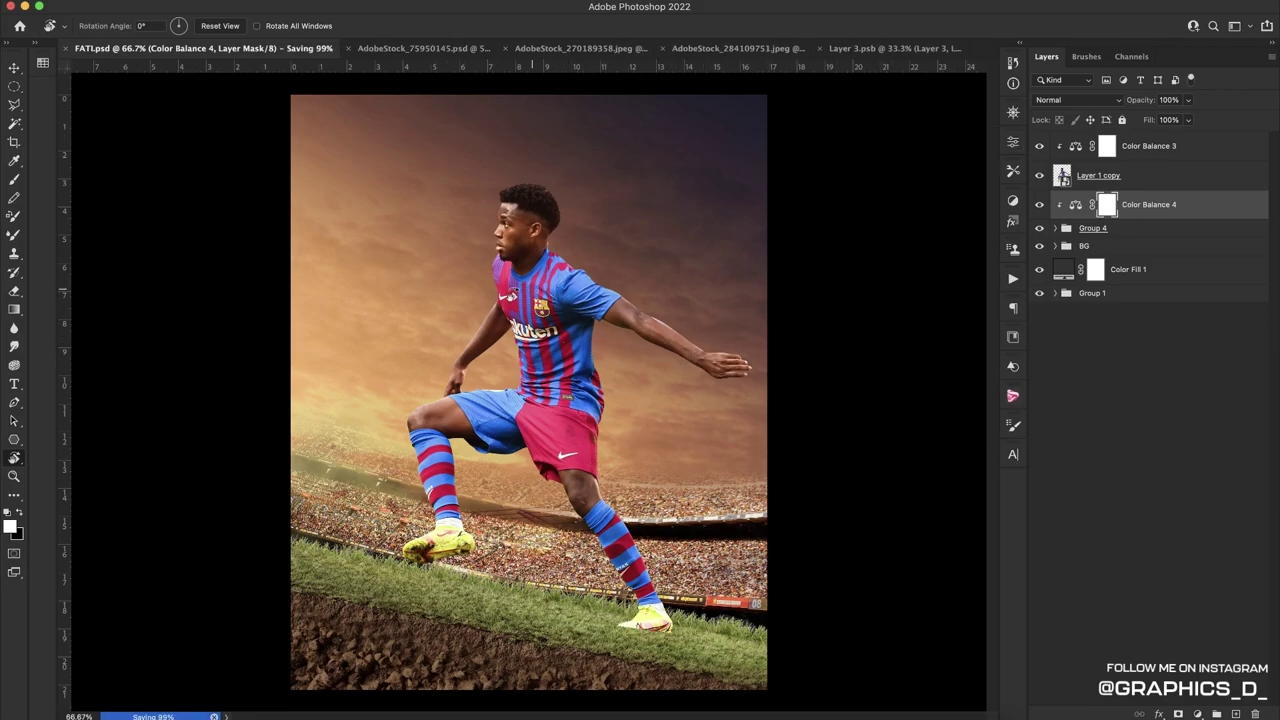
Zoom the view out to 50% and add a new empty layer for brushing
mouse_move(513, 294)
left_mouse_down()
mouse_move(581, 274)
mouse_move(757, 323)
left_mouse_up()
left_click(1013, 112)
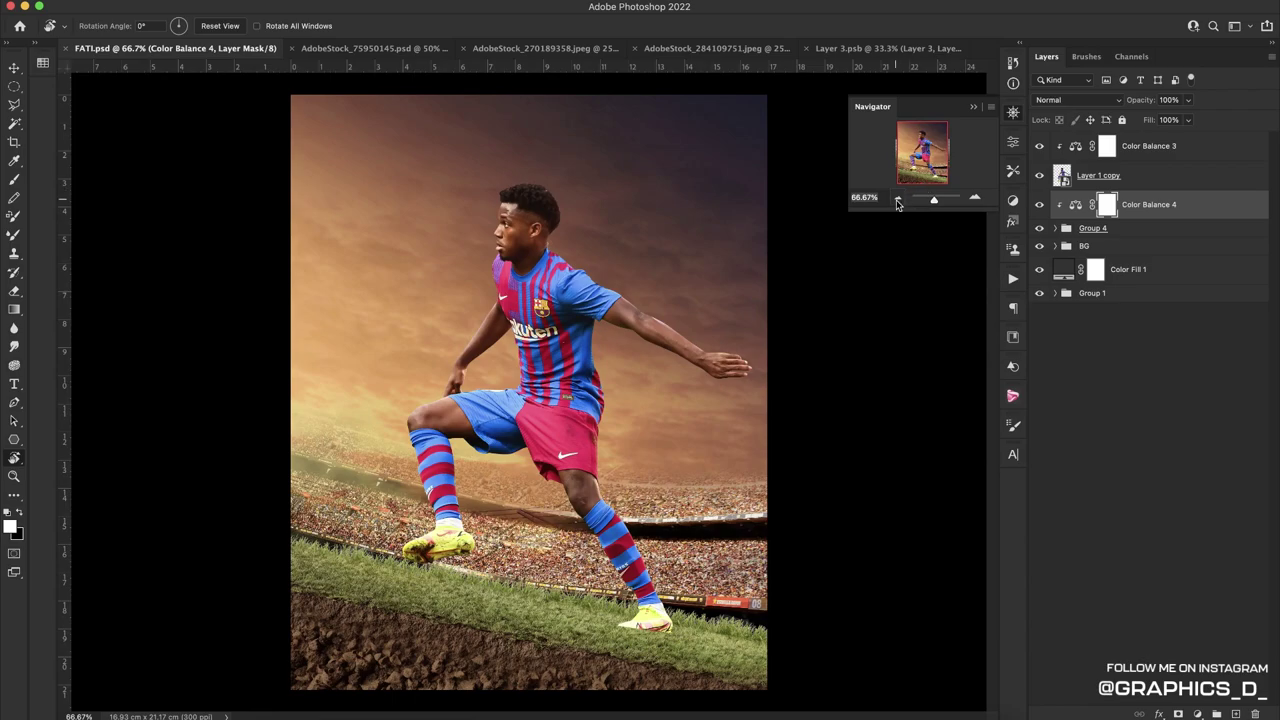
left_click(897, 200)
left_click(1236, 713)
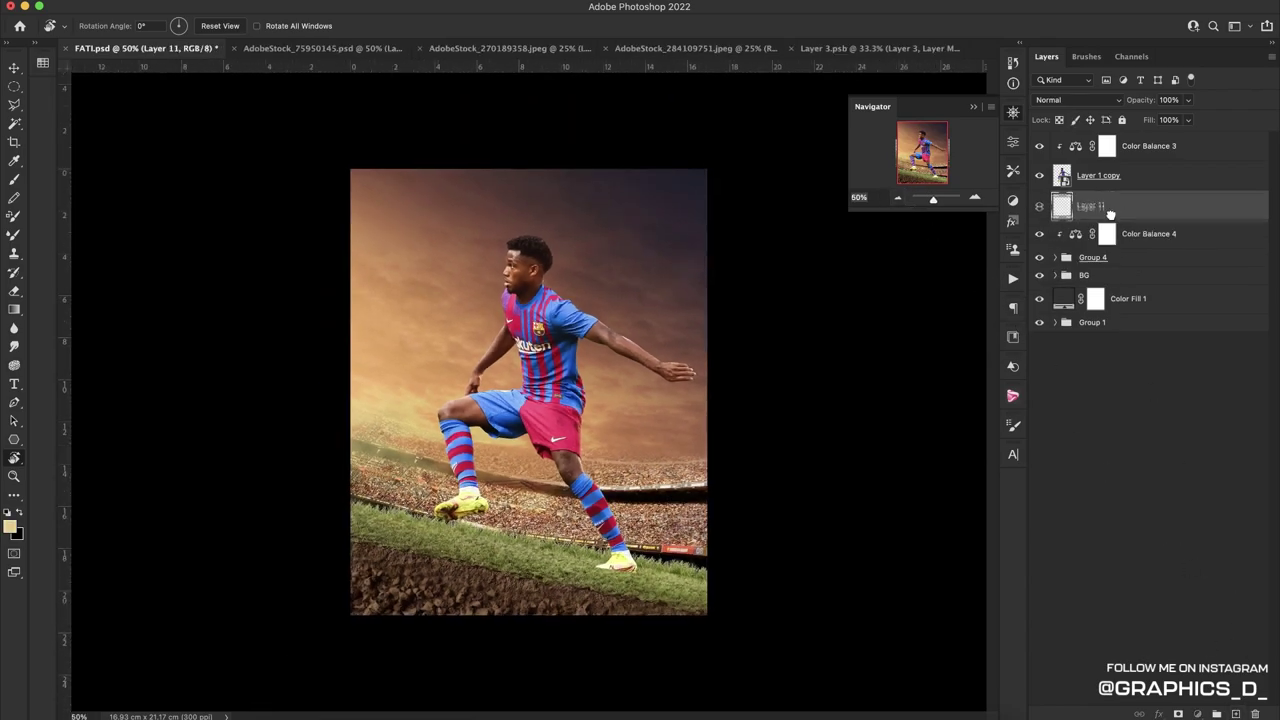
key("b")
right_click(636, 380)
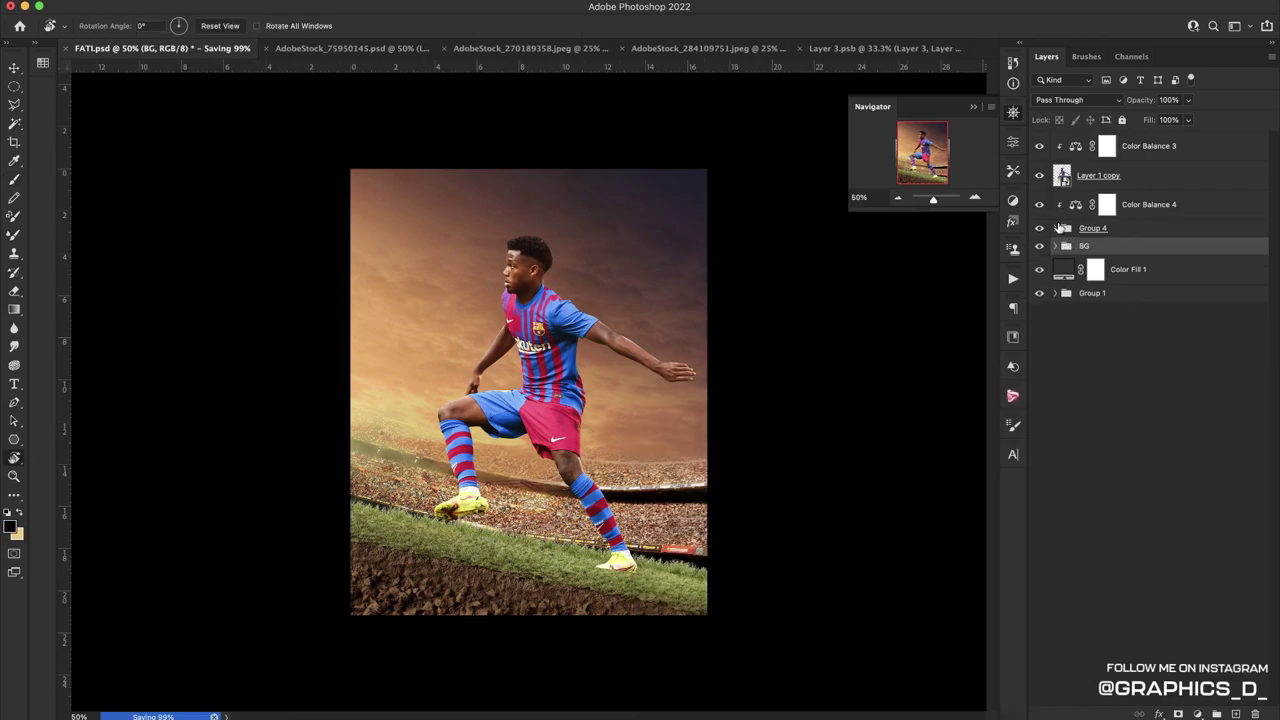
Set the Hue/Saturation layers in Group 4 to 50% fill and add a new layer above Group 4
left_click(1060, 232)
left_click(1118, 257)
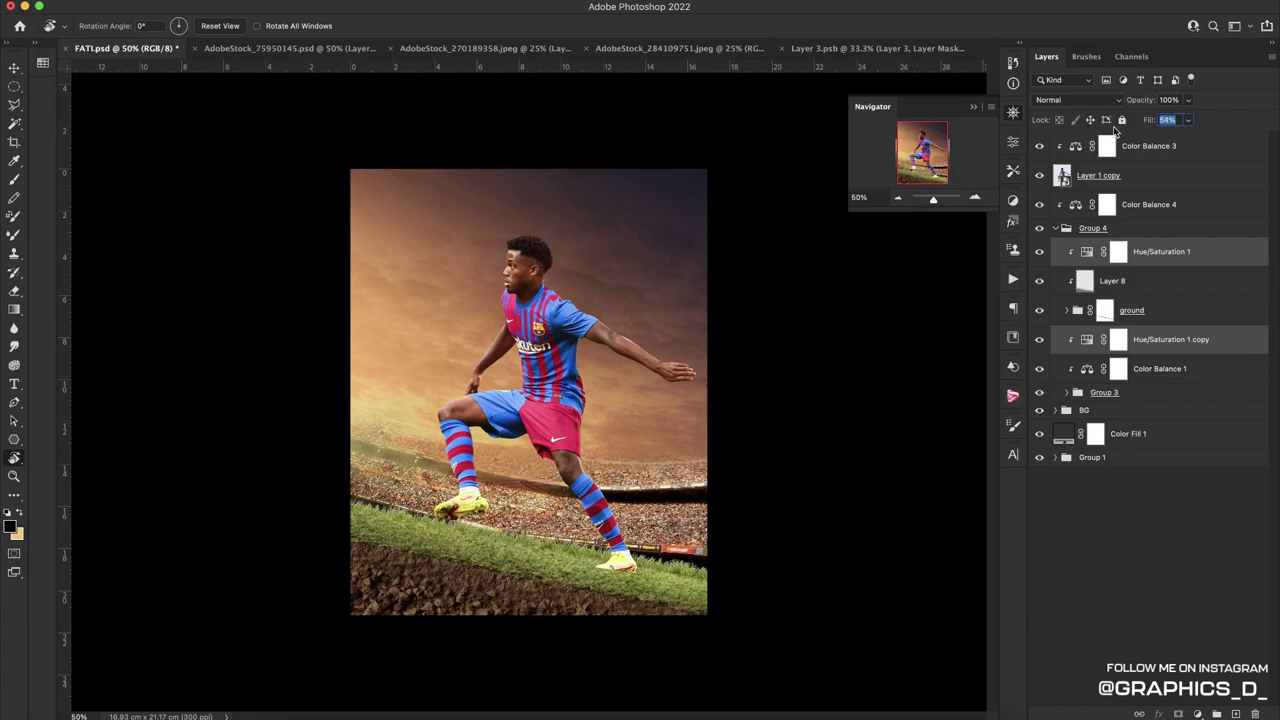
type("50")
key("Return")
left_click(976, 108)
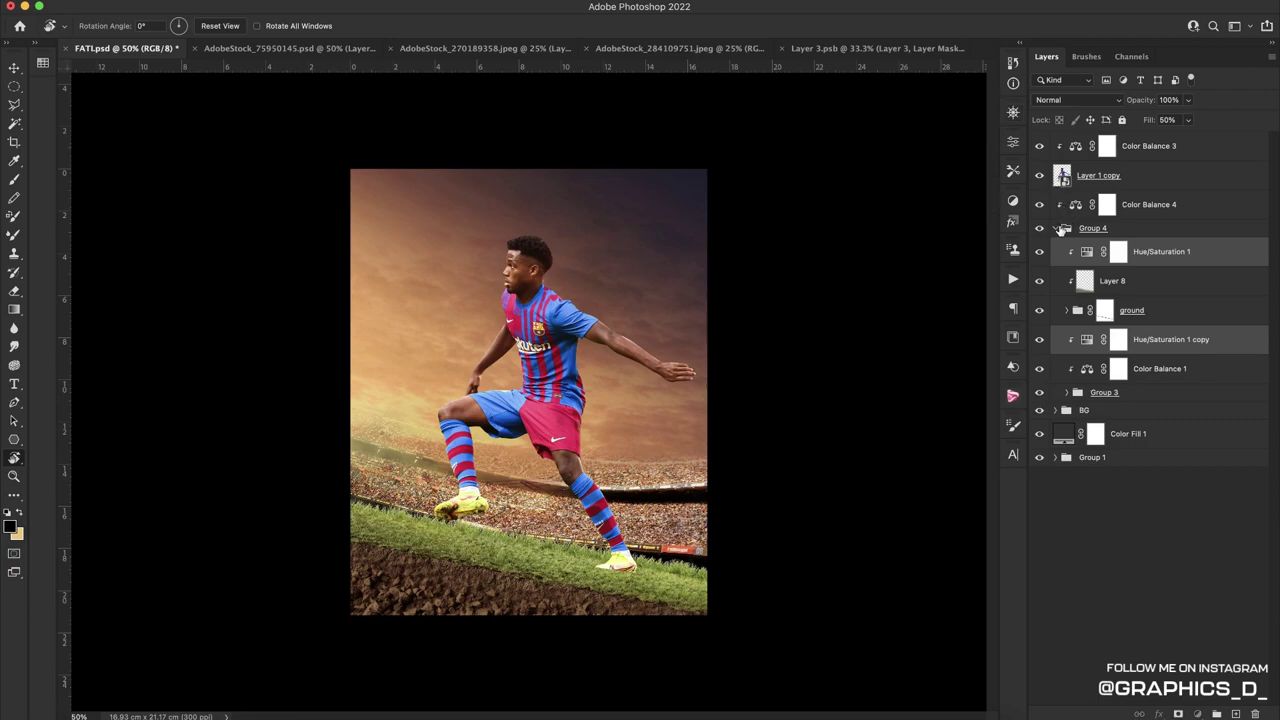
left_click(1066, 228)
left_click(1056, 229)
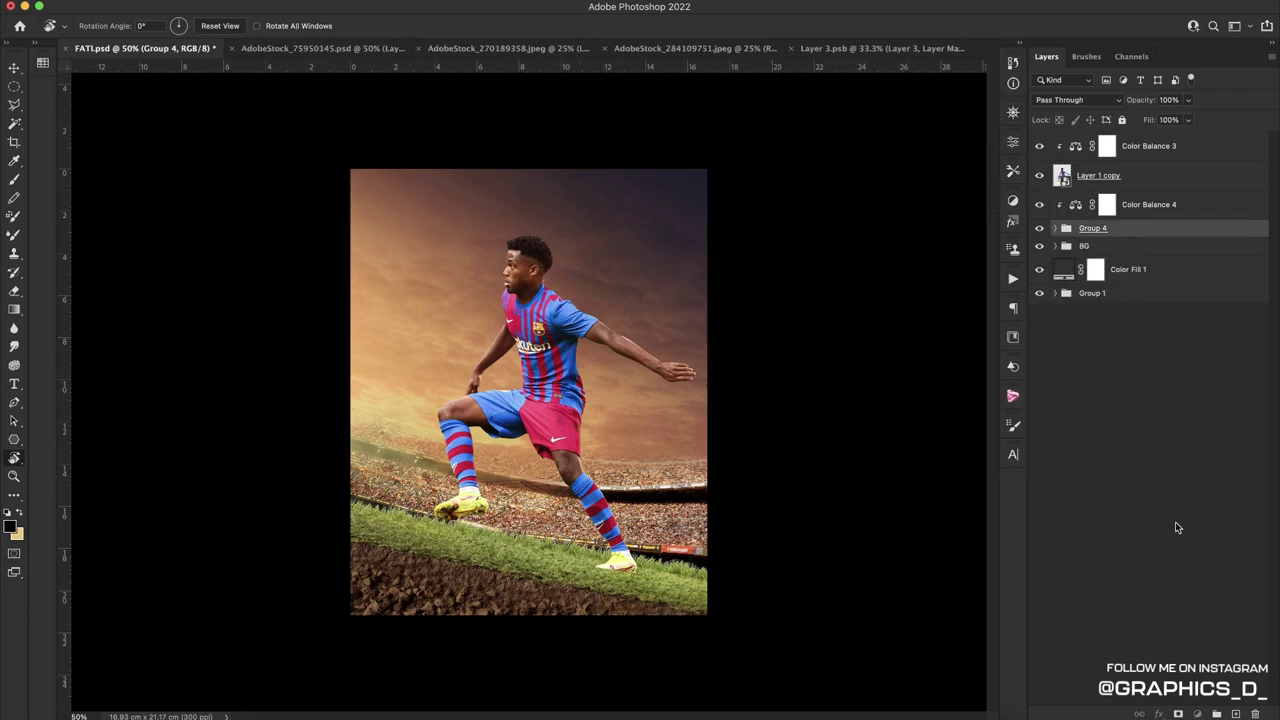
left_click(1237, 712)
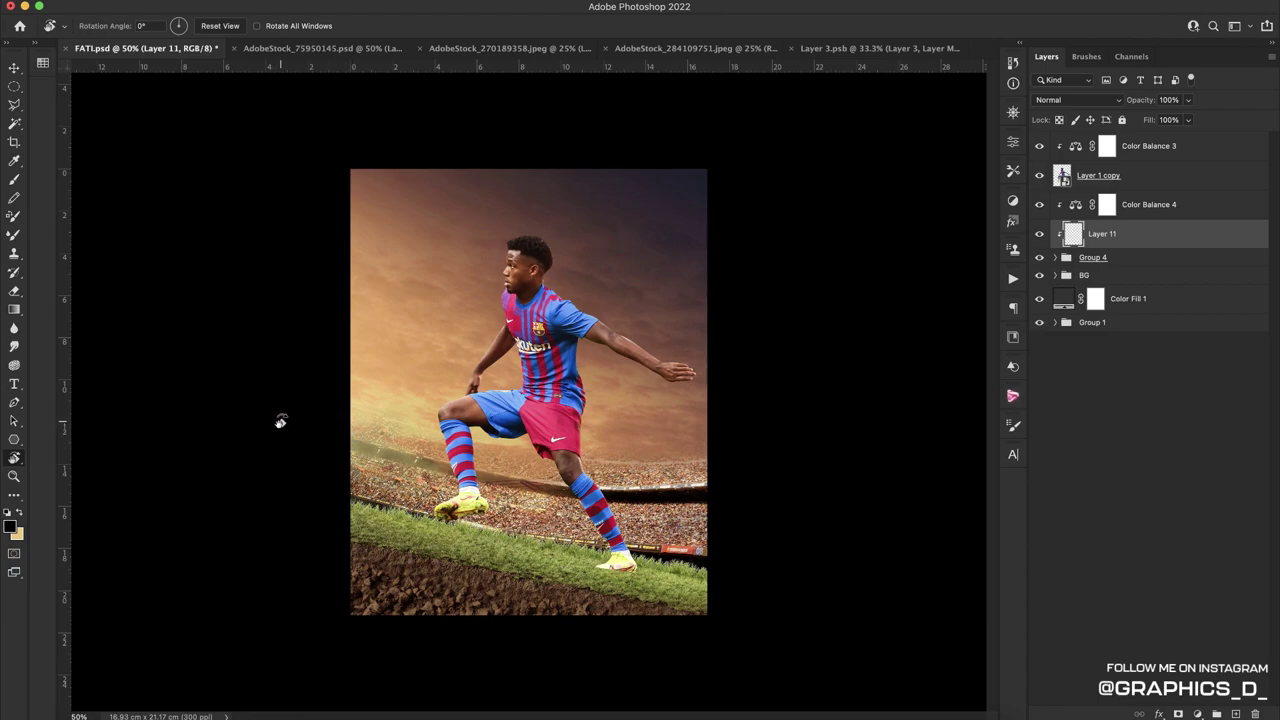
Sample a warm tan from the sky and paint a glow over the lower-left grass
key("b")
left_click(393, 395, "alt")
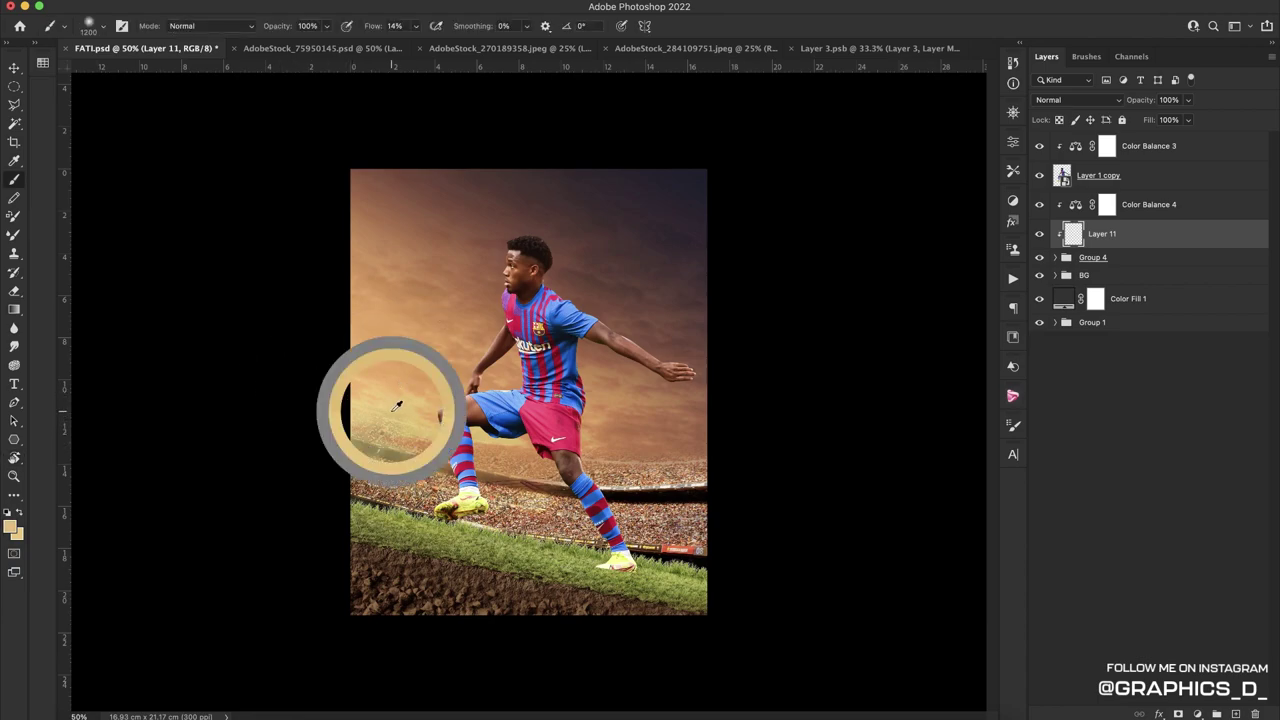
left_click_drag(350, 486, 330, 486)
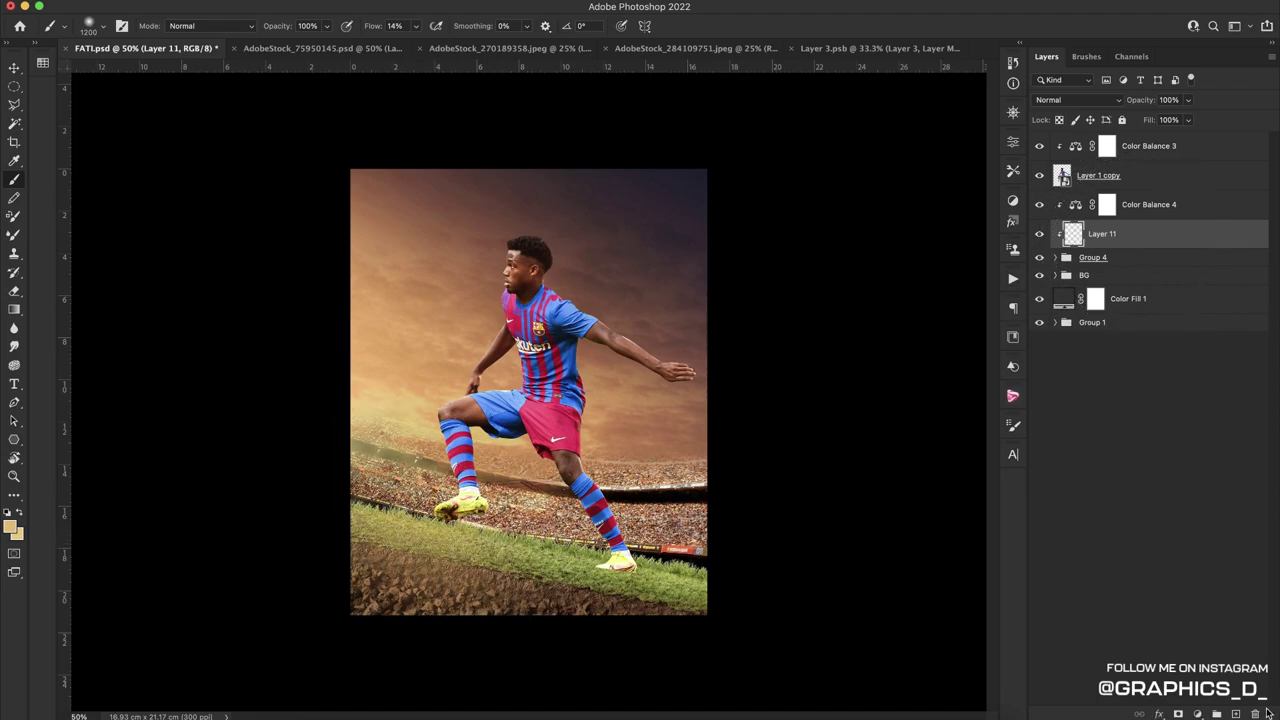
Replace the old glow layer with a fresh Layer 11 above BG holding warm light on the left
left_click(1255, 713)
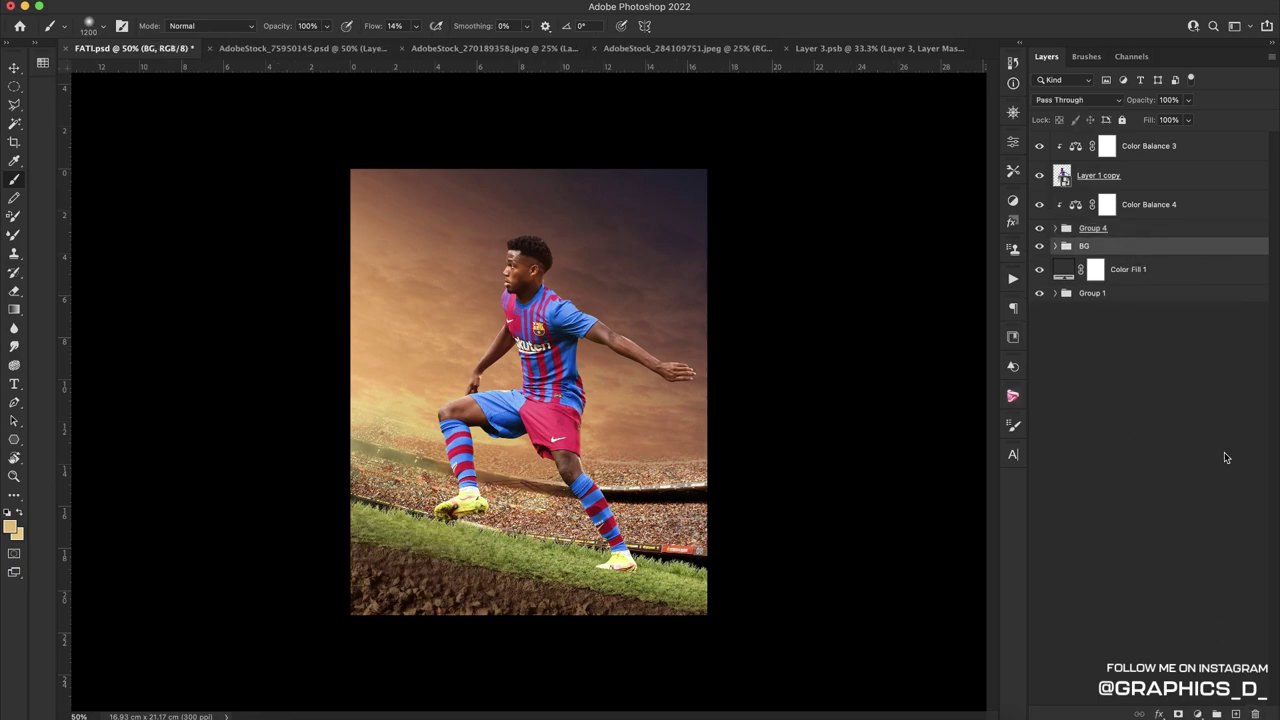
left_click(1236, 713)
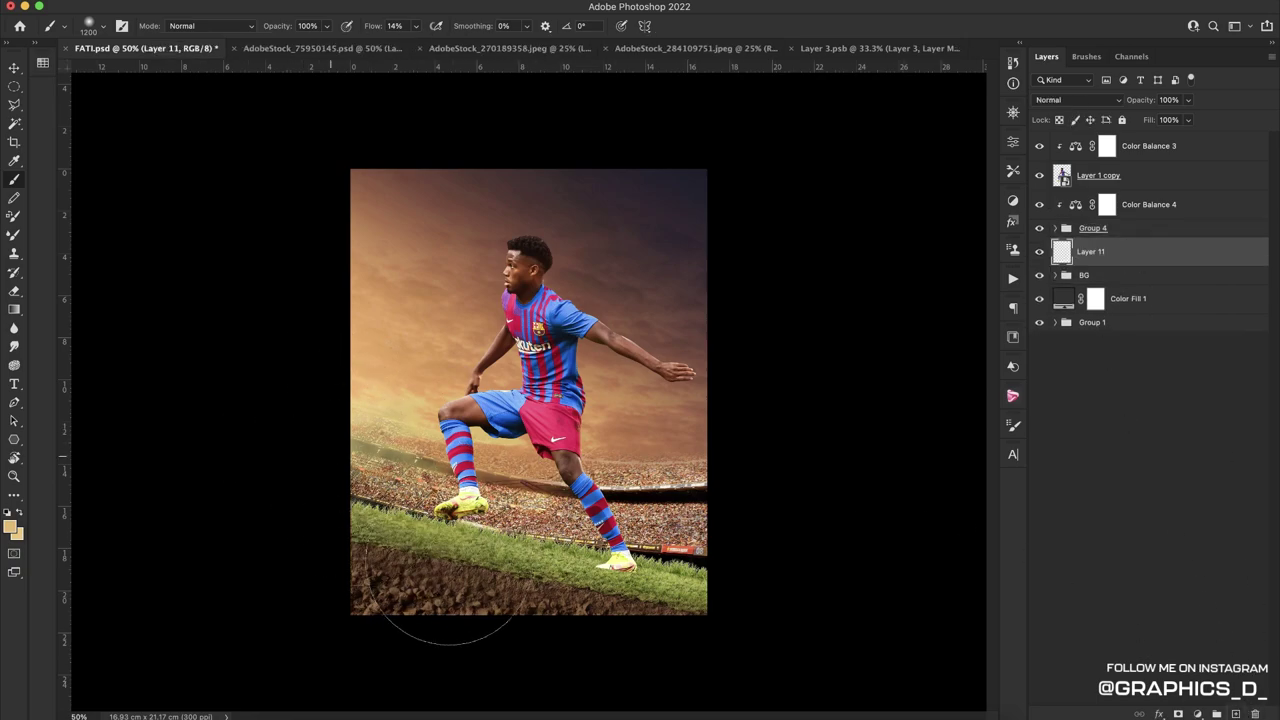
mouse_move(321, 476)
left_mouse_down()
mouse_move(314, 500)
mouse_move(359, 451)
left_mouse_up()
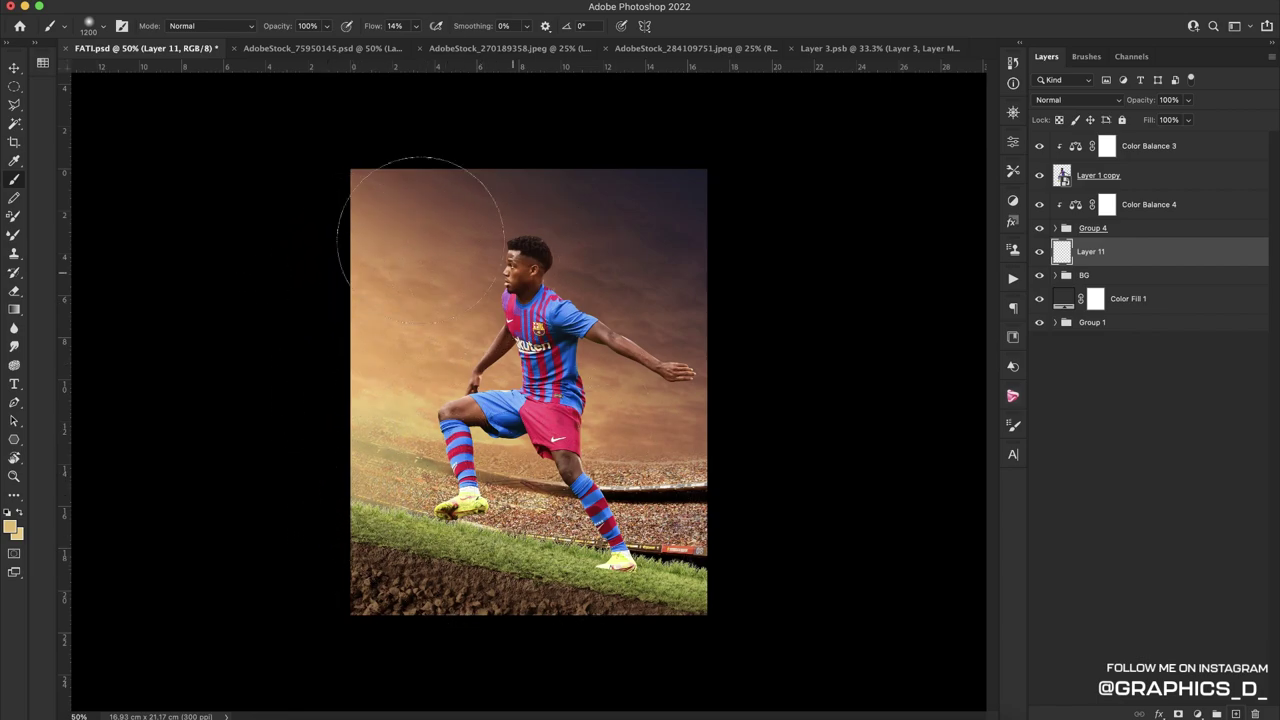
key("r")
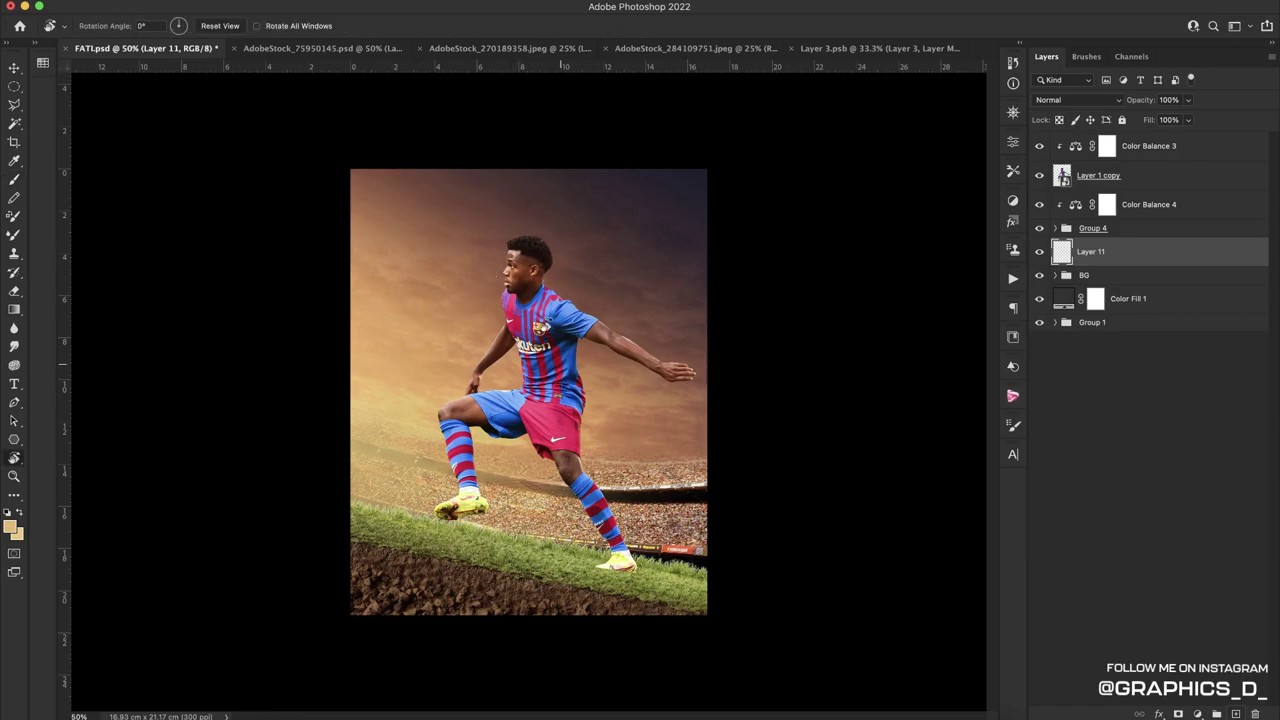
mouse_move(557, 251)
left_mouse_down()
mouse_move(622, 316)
mouse_move(557, 251)
left_mouse_up()
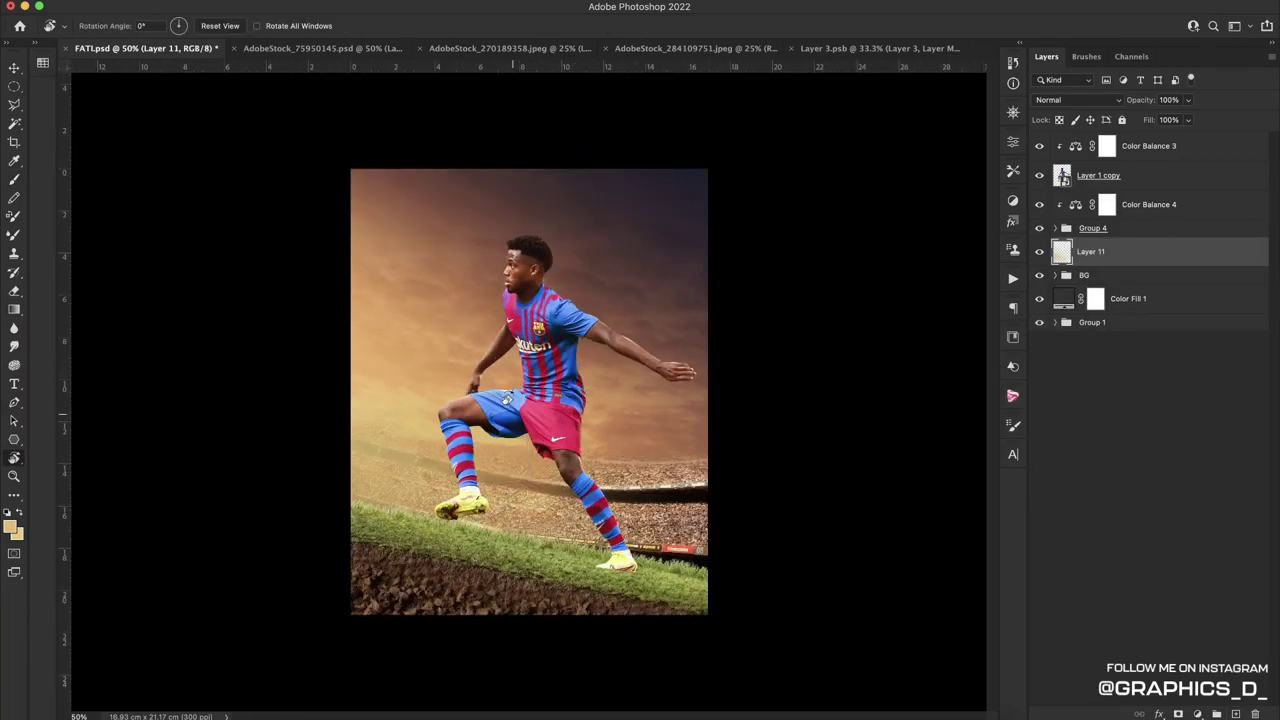
Save the grass image as AdobeStock_270189358.psd, then close it, Layer 3.psb and AdobeStock_75950145.psd
left_click(421, 50)
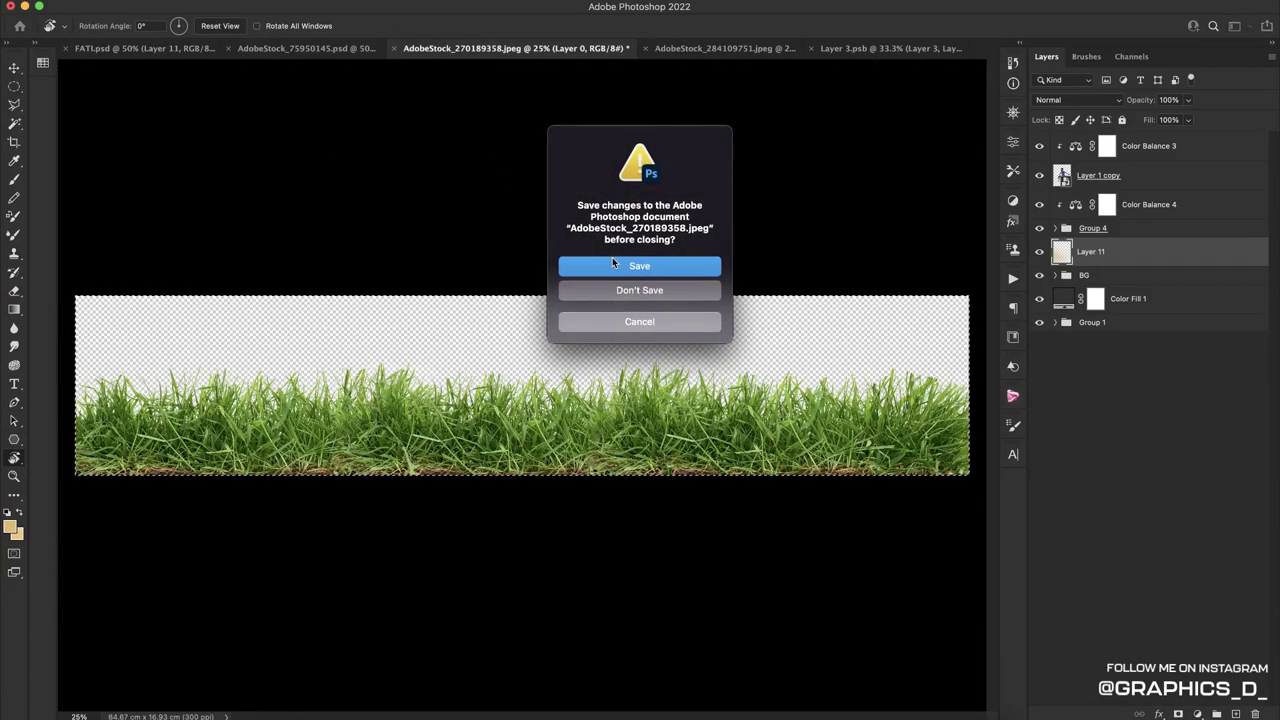
left_click(613, 262)
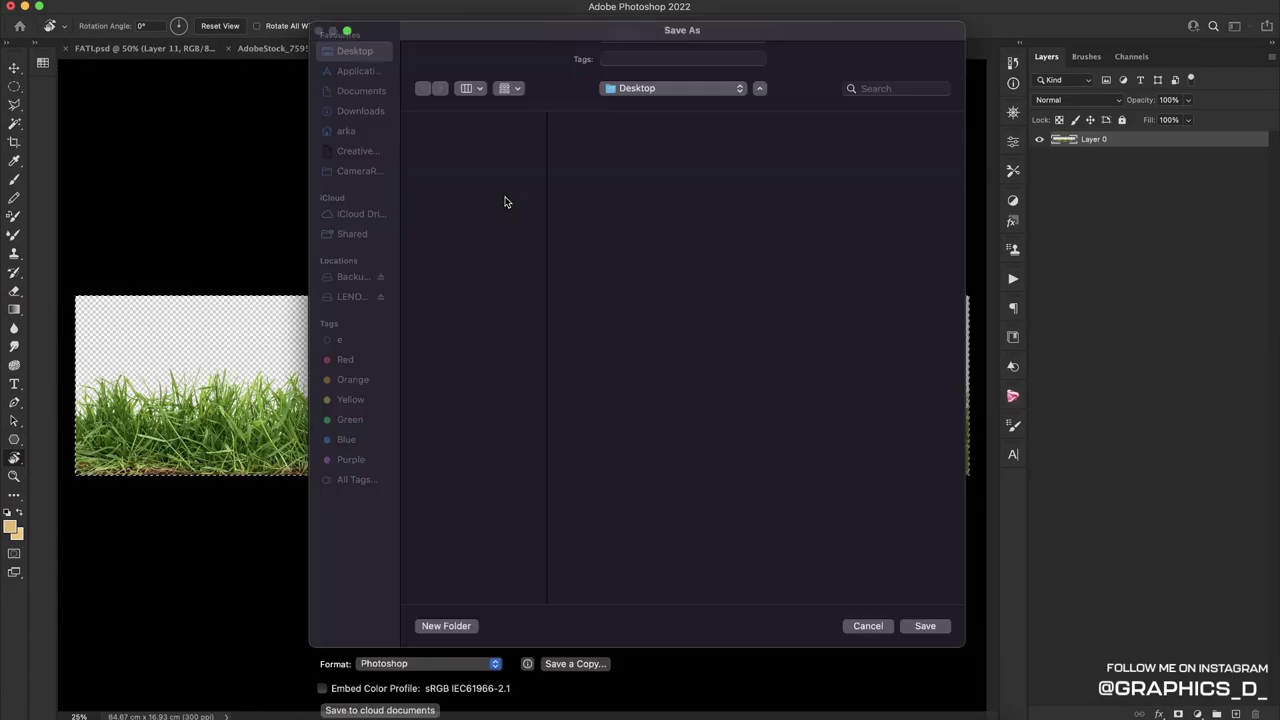
key("Return")
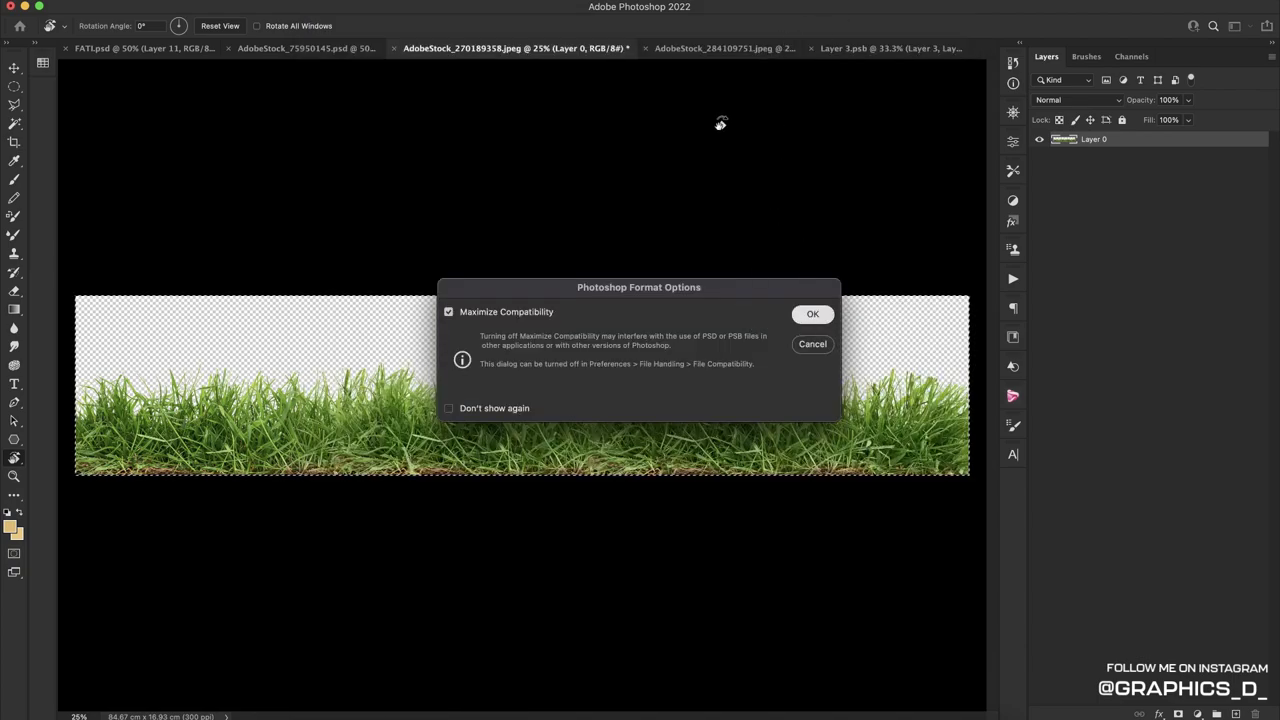
key("Return")
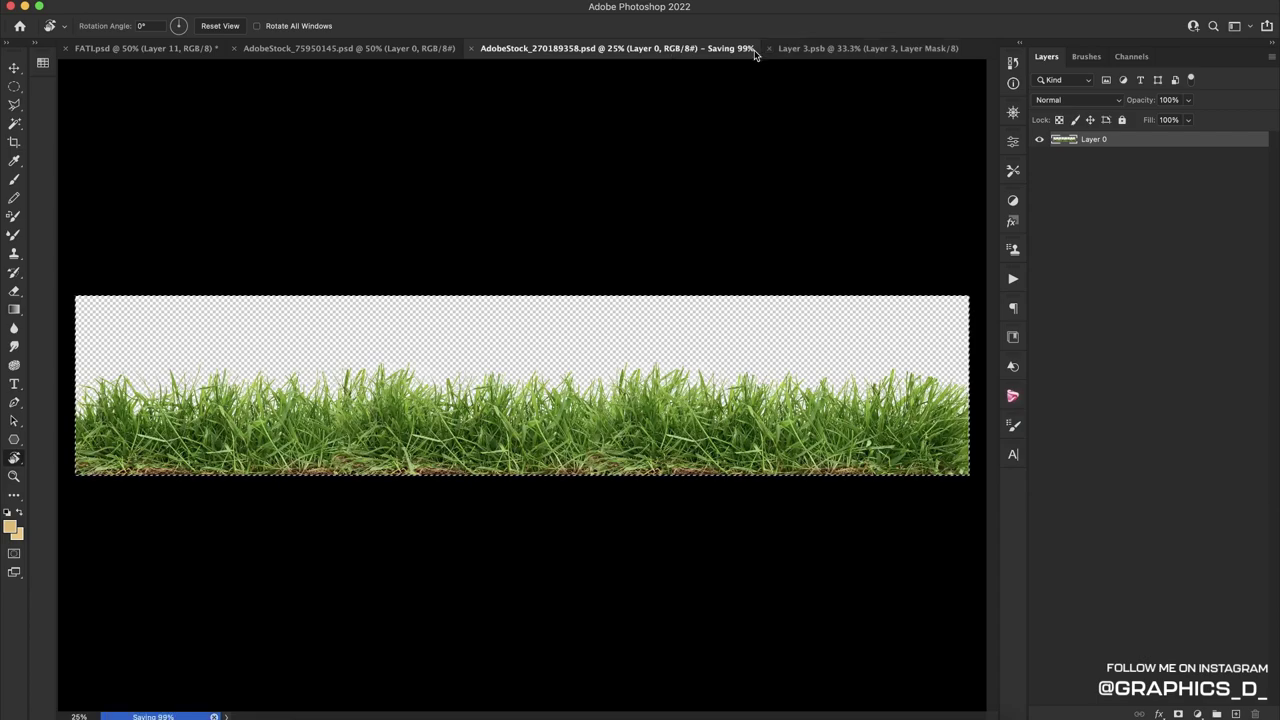
key("super+w")
left_click(468, 49)
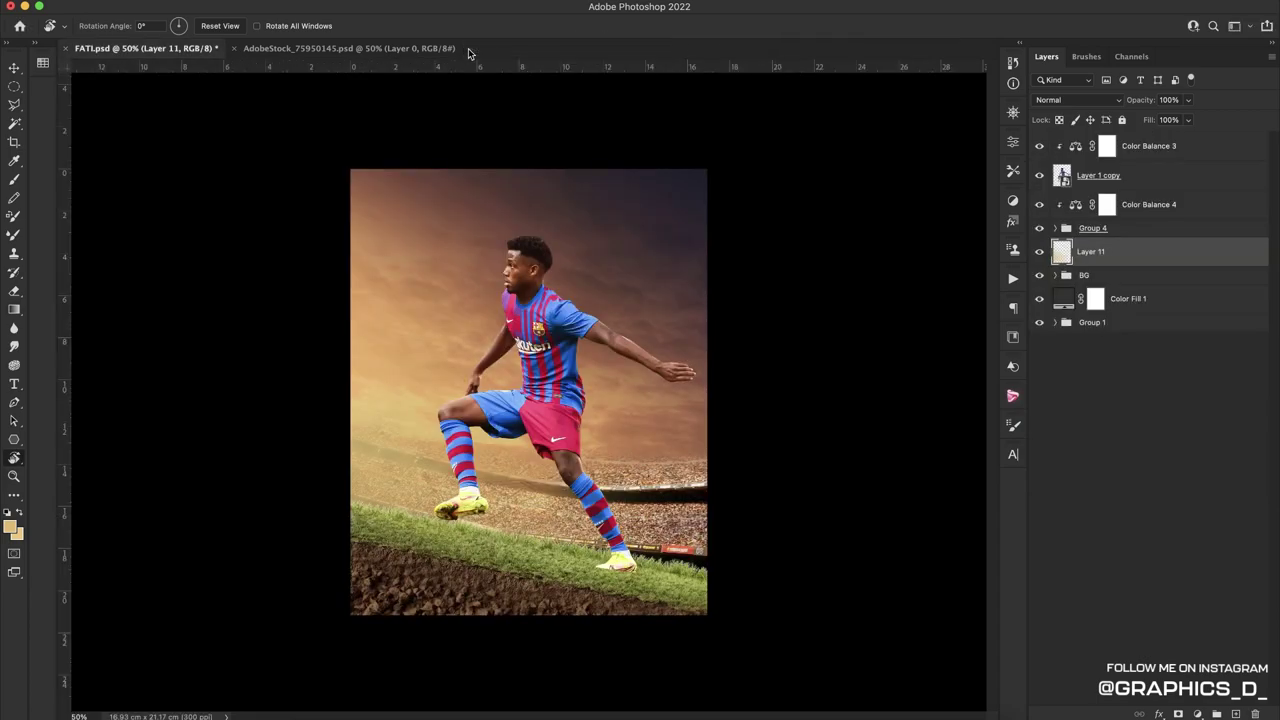
left_click(231, 49)
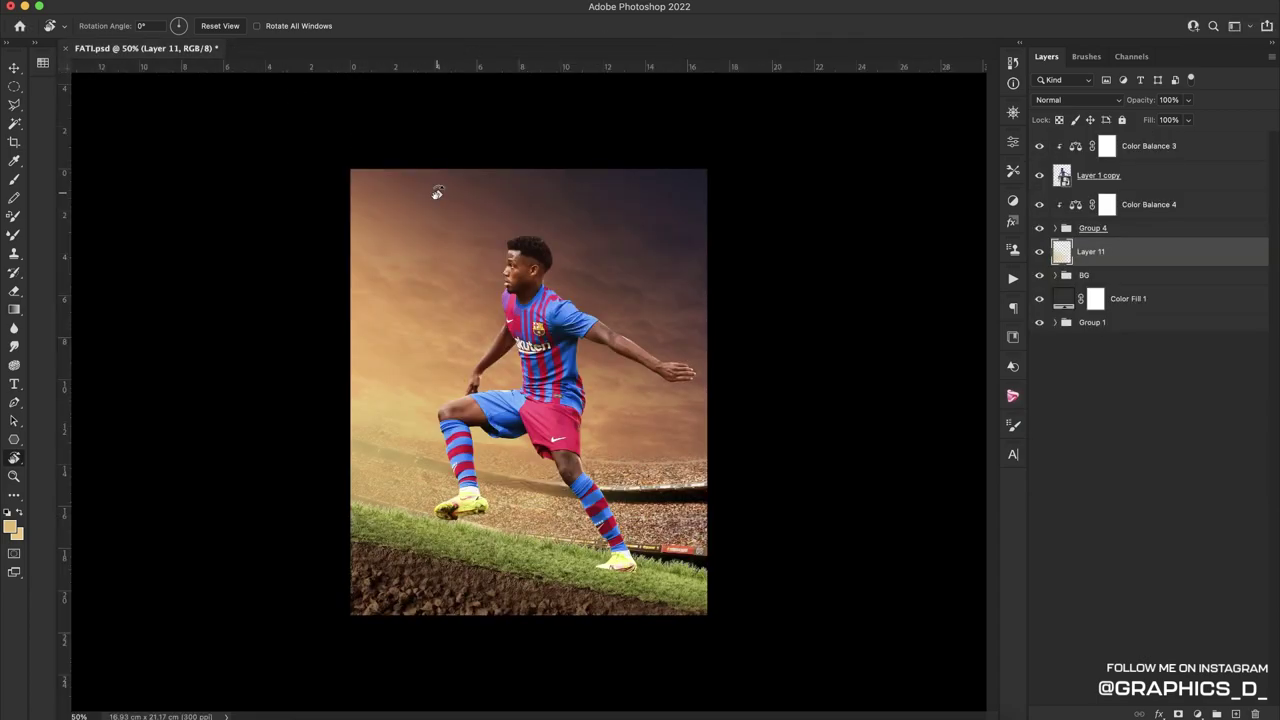
Nudge the Layer 11 glow slightly up and right, then save the document
key("v")
mouse_move(472, 518)
left_mouse_down()
mouse_move(442, 530)
mouse_move(459, 525)
left_mouse_up()
key("ctrl+s")
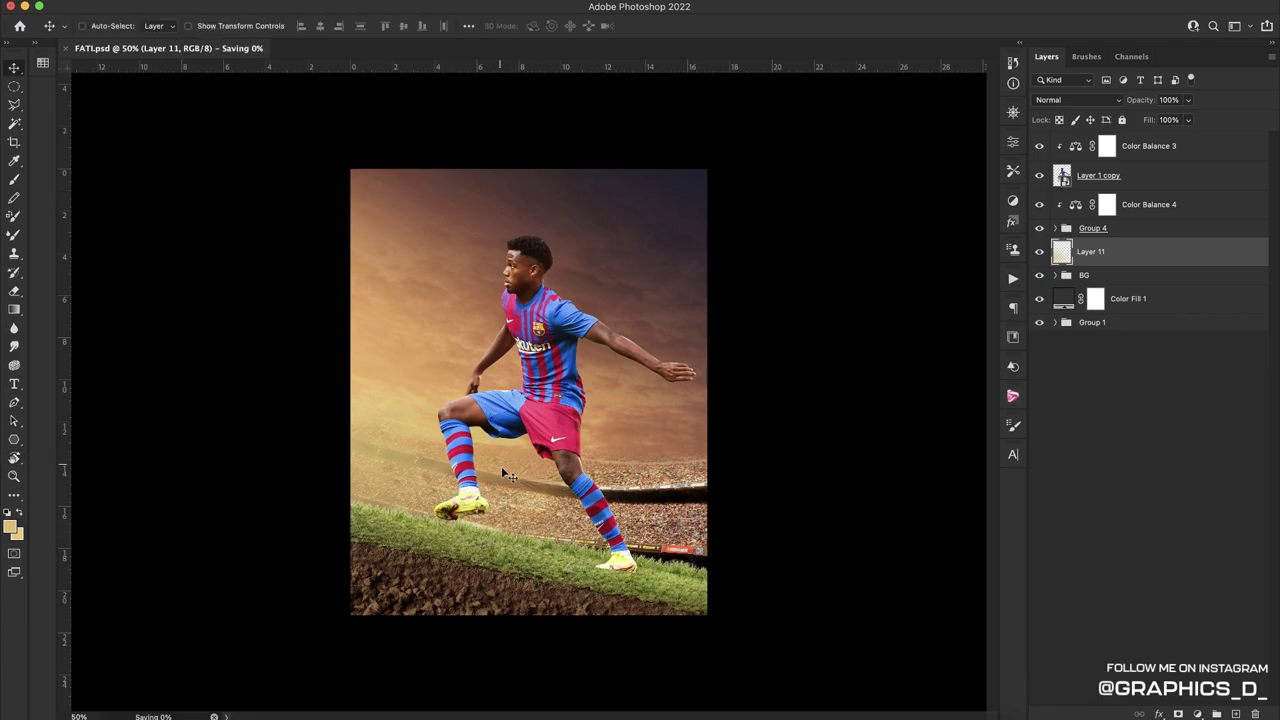
Add a new empty layer above Color Balance 4 and zoom to 100% on the boots
key("r")
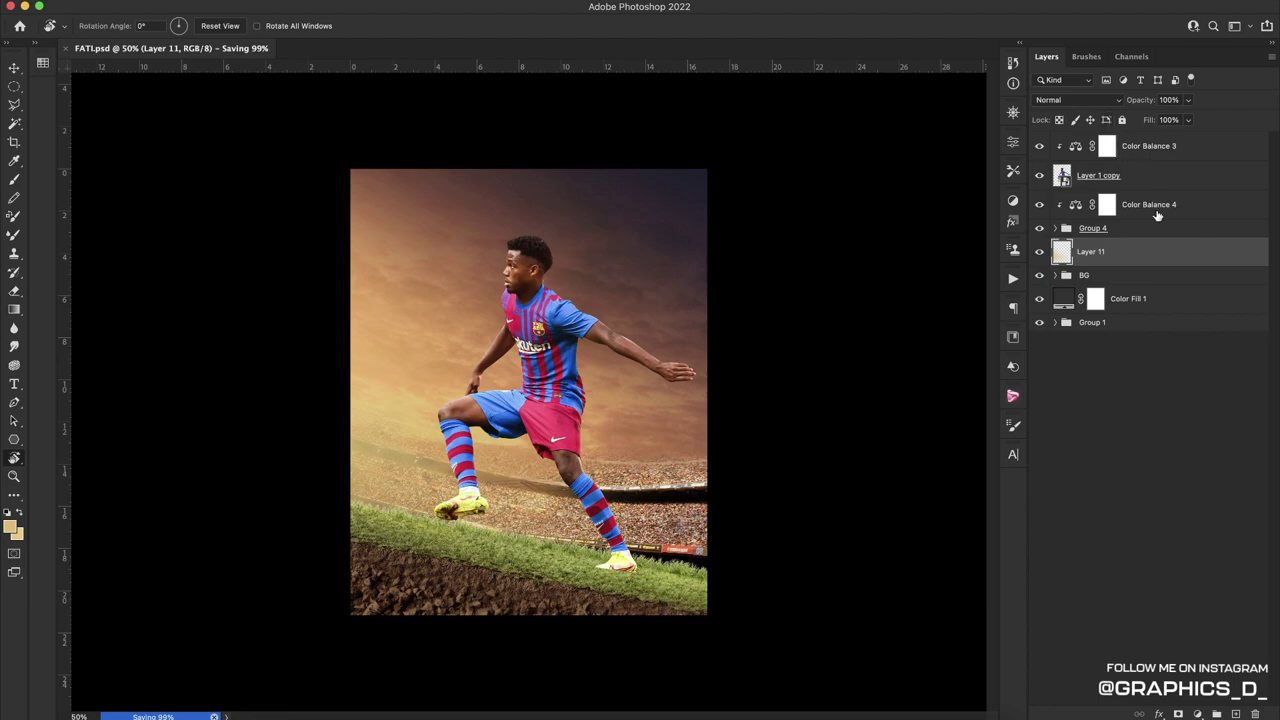
left_click(1157, 214)
left_click(1236, 714)
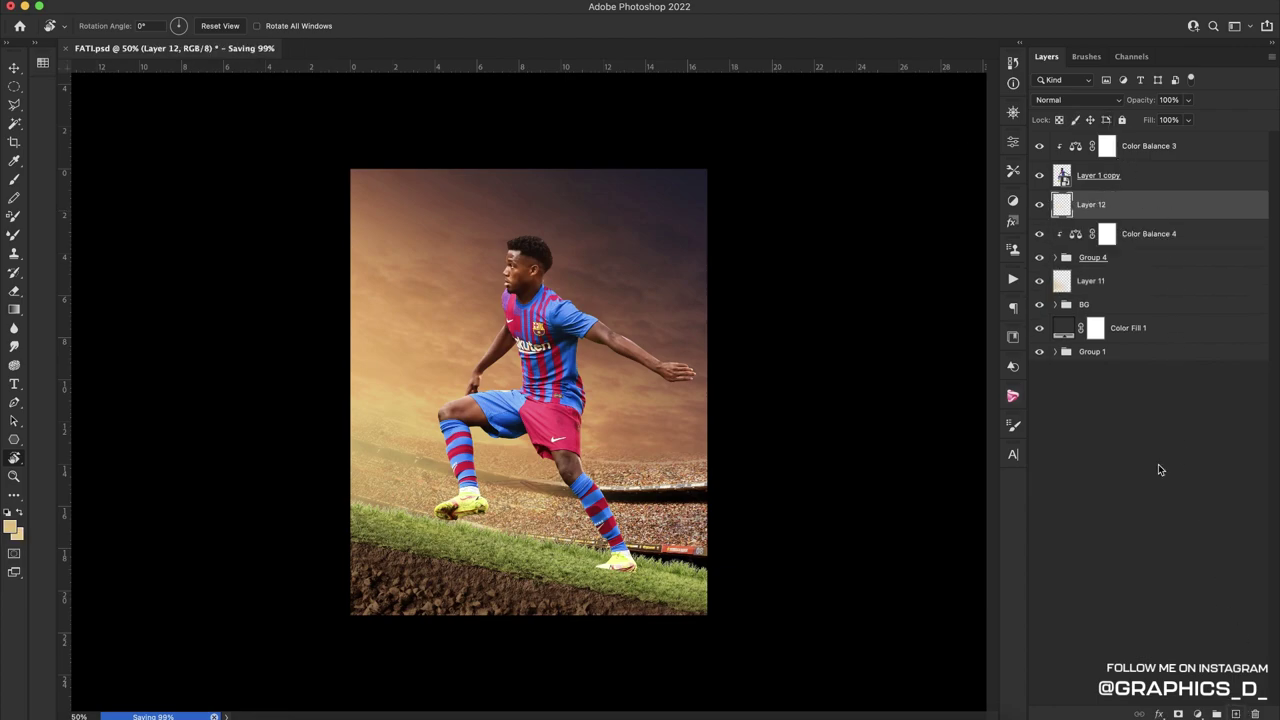
left_click(1013, 112)
left_click(974, 195)
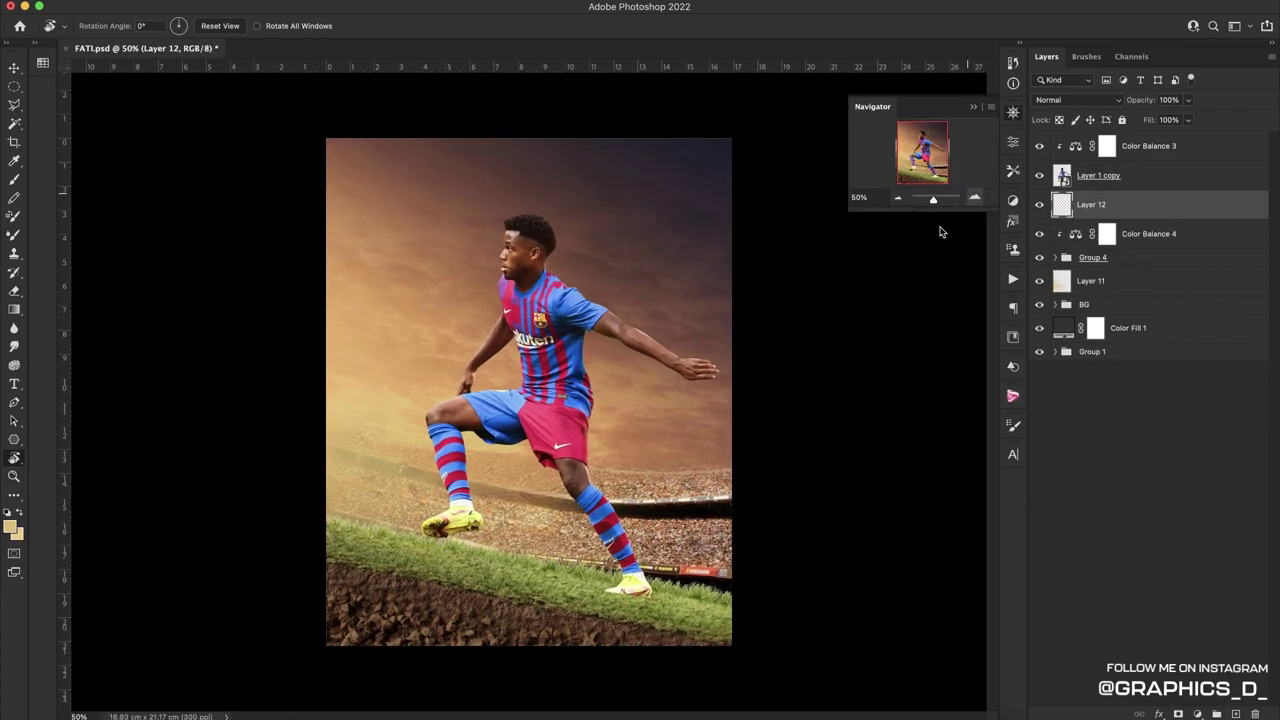
left_click(966, 205)
left_click(966, 205)
mouse_move(733, 451)
left_mouse_down()
mouse_move(694, 366)
mouse_move(710, 285)
left_mouse_up()
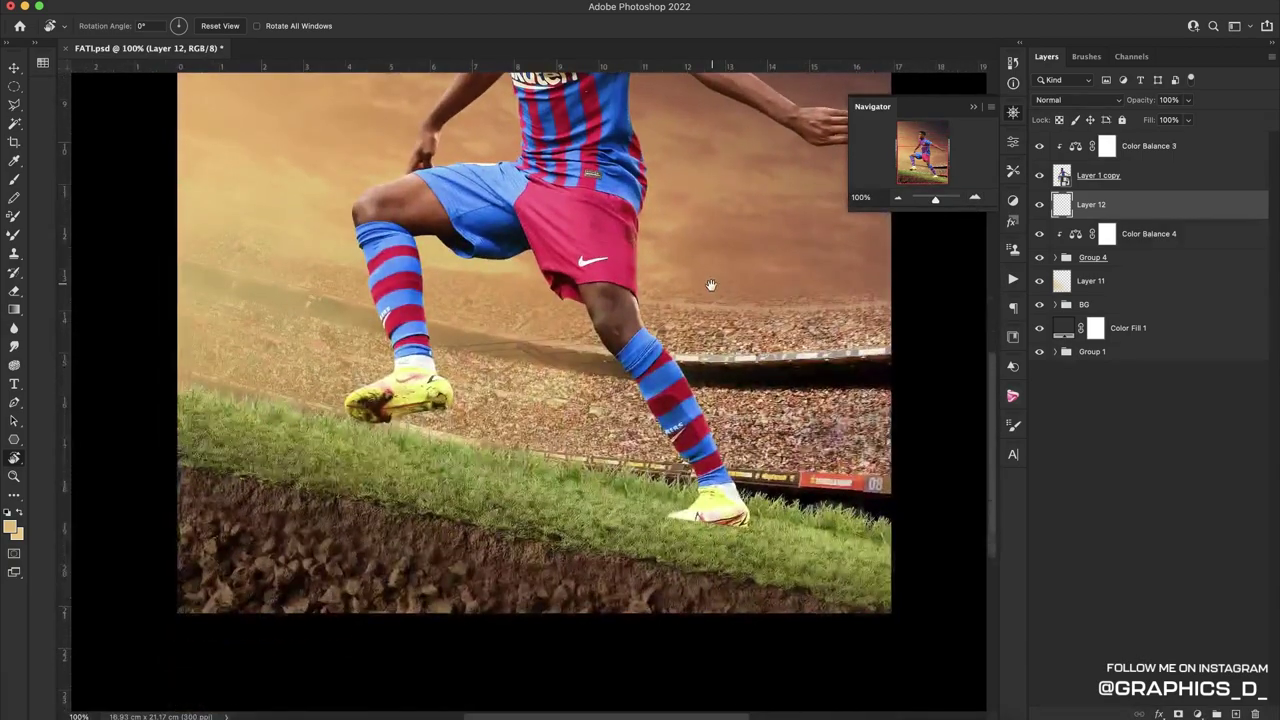
Set up a flattened horizontal soft round black brush at 52% flow
key("b")
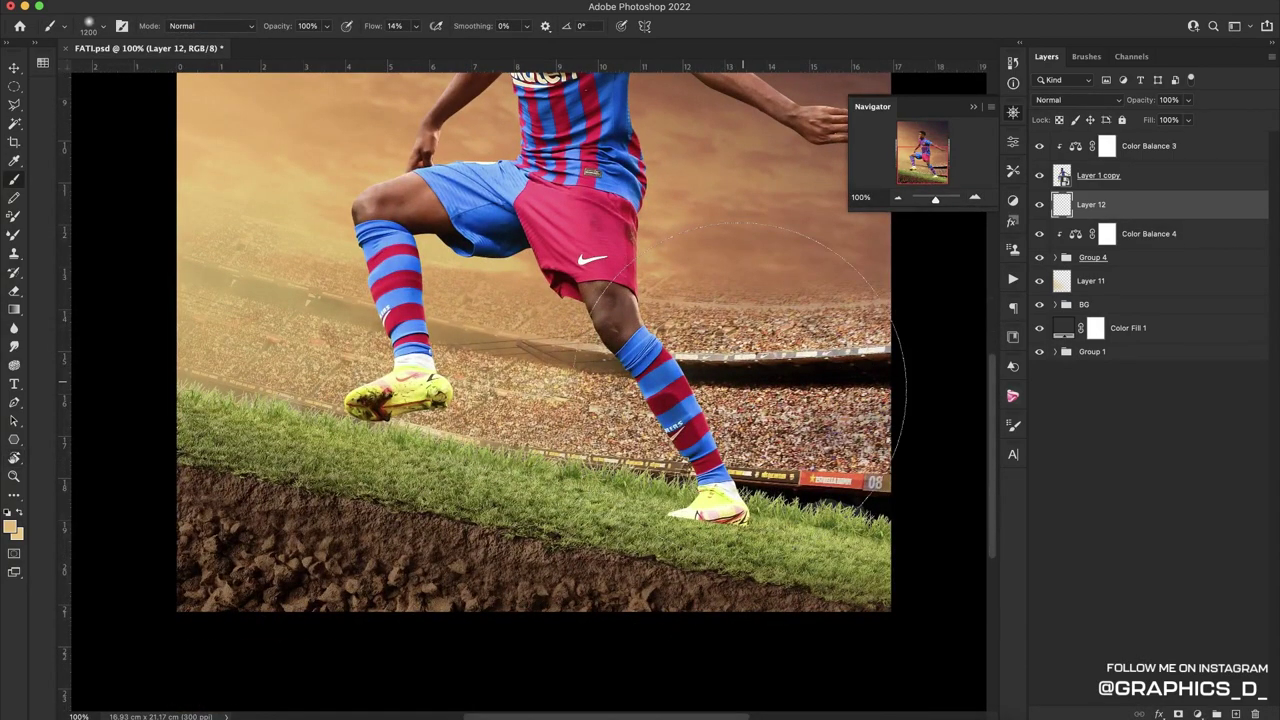
right_click(720, 378)
left_click(779, 549)
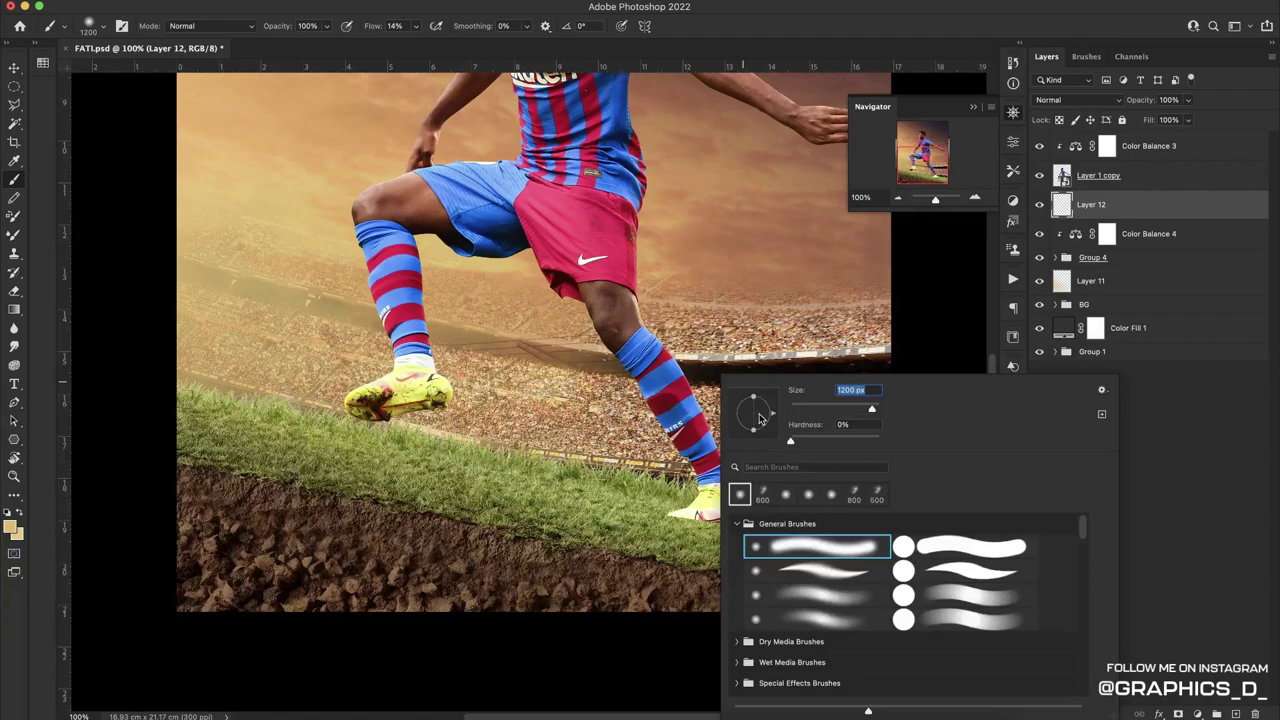
mouse_move(753, 431)
left_mouse_down()
mouse_move(752, 418)
mouse_move(840, 407)
left_mouse_up()
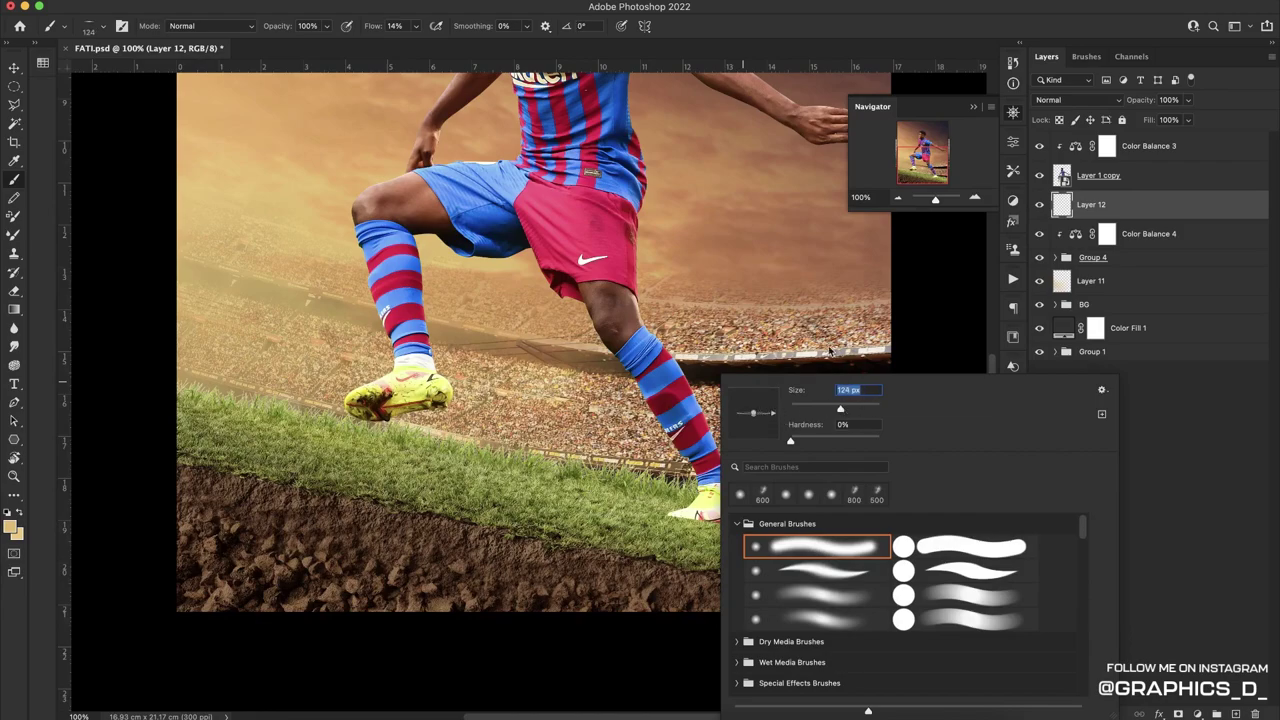
left_click(778, 121)
key("d")
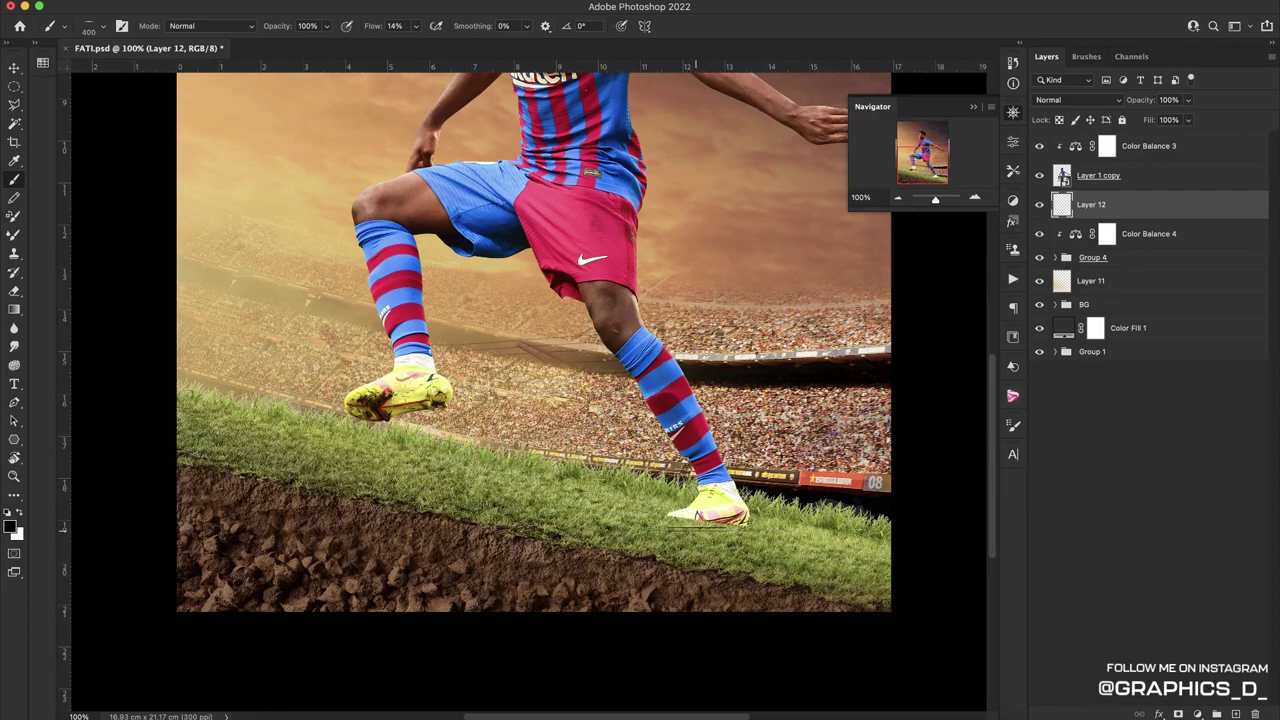
right_click(685, 450)
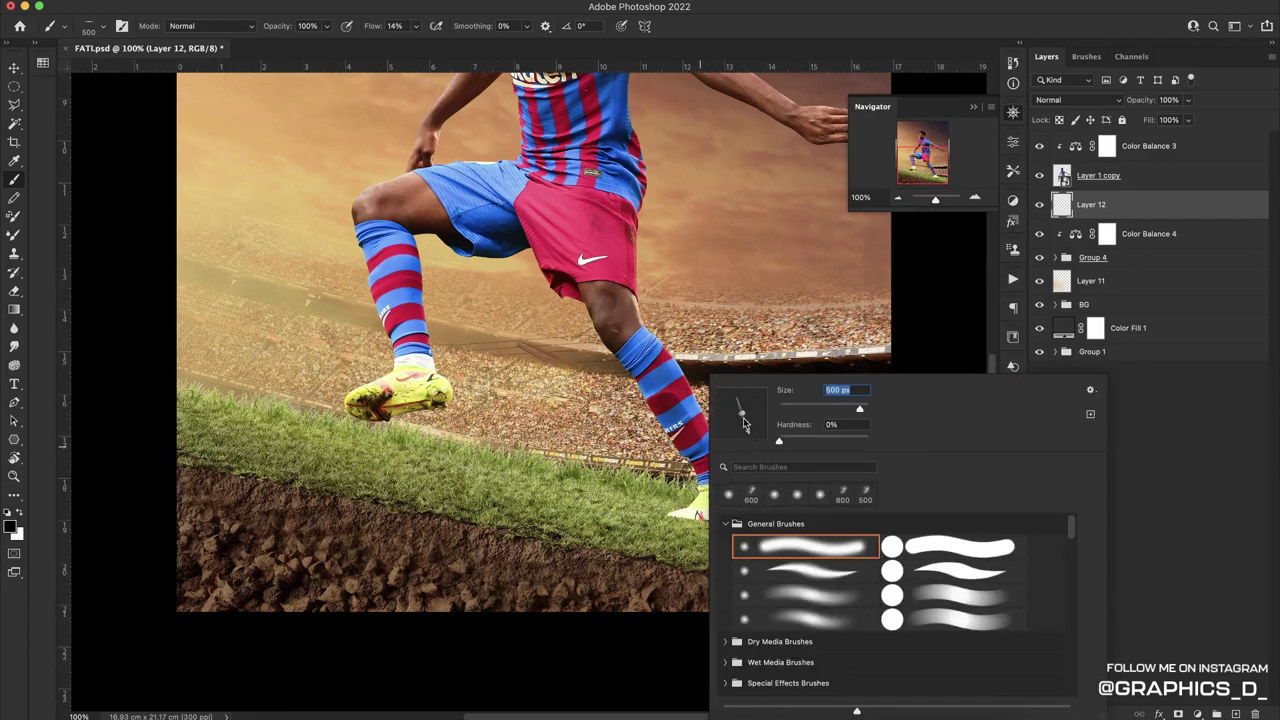
left_click_drag(743, 424, 760, 420)
key("Return")
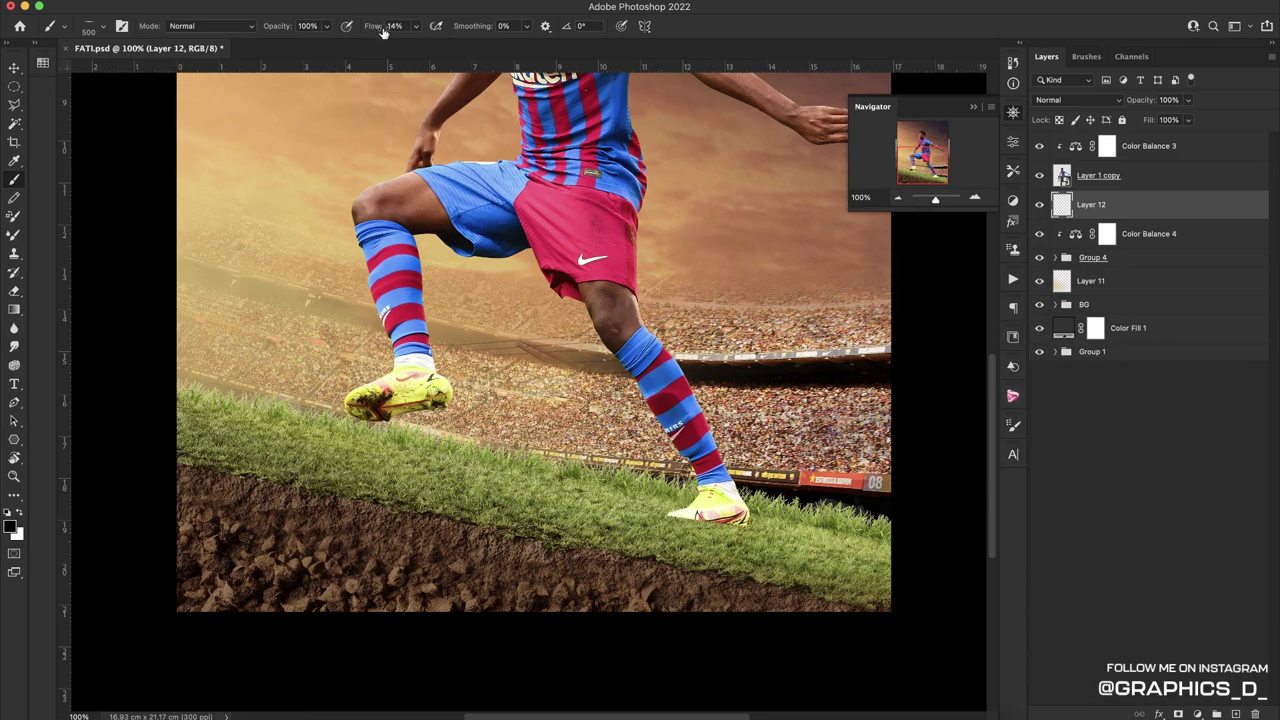
left_click_drag(383, 32, 421, 32)
Paint a soft dark elliptical shadow under the right boot on Layer 12
left_click(714, 530)
left_click(714, 530)
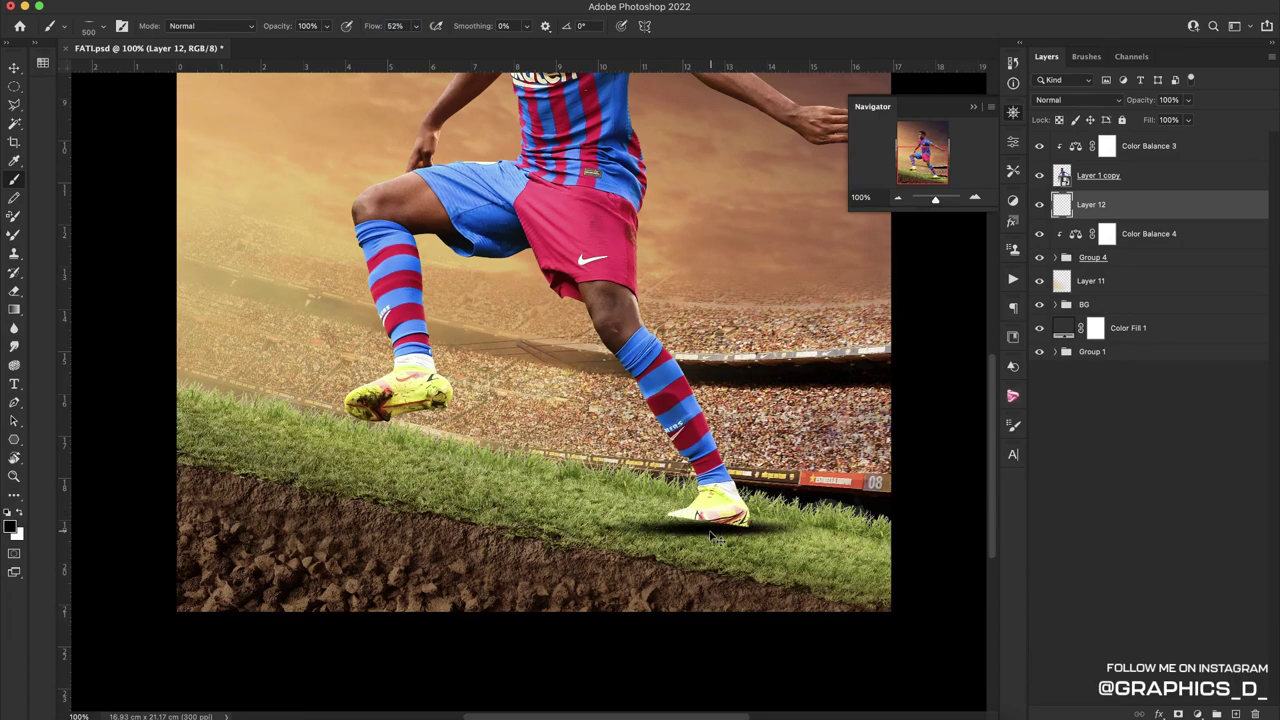
left_click(714, 530)
left_click(714, 530)
left_click(714, 530)
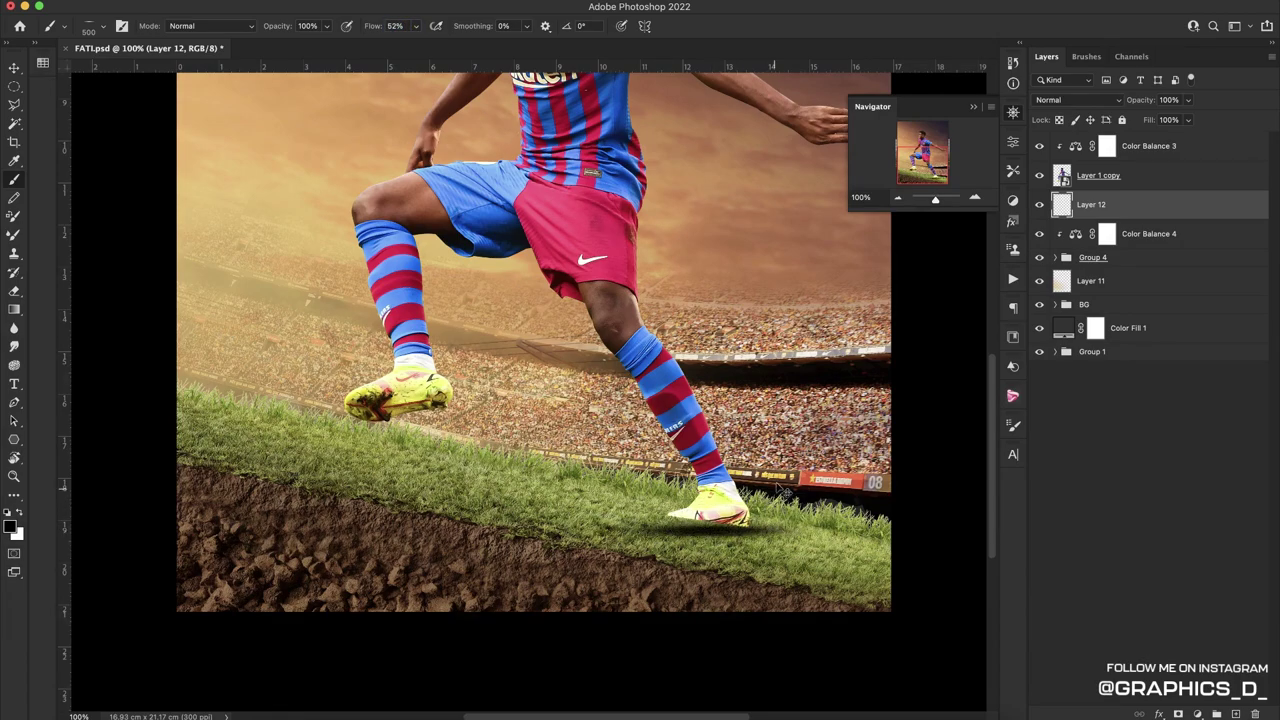
key("ctrl+t")
Tilt, shrink and flatten the contact shadow to follow the grass slope under the boot
left_click_drag(788, 450, 835, 428)
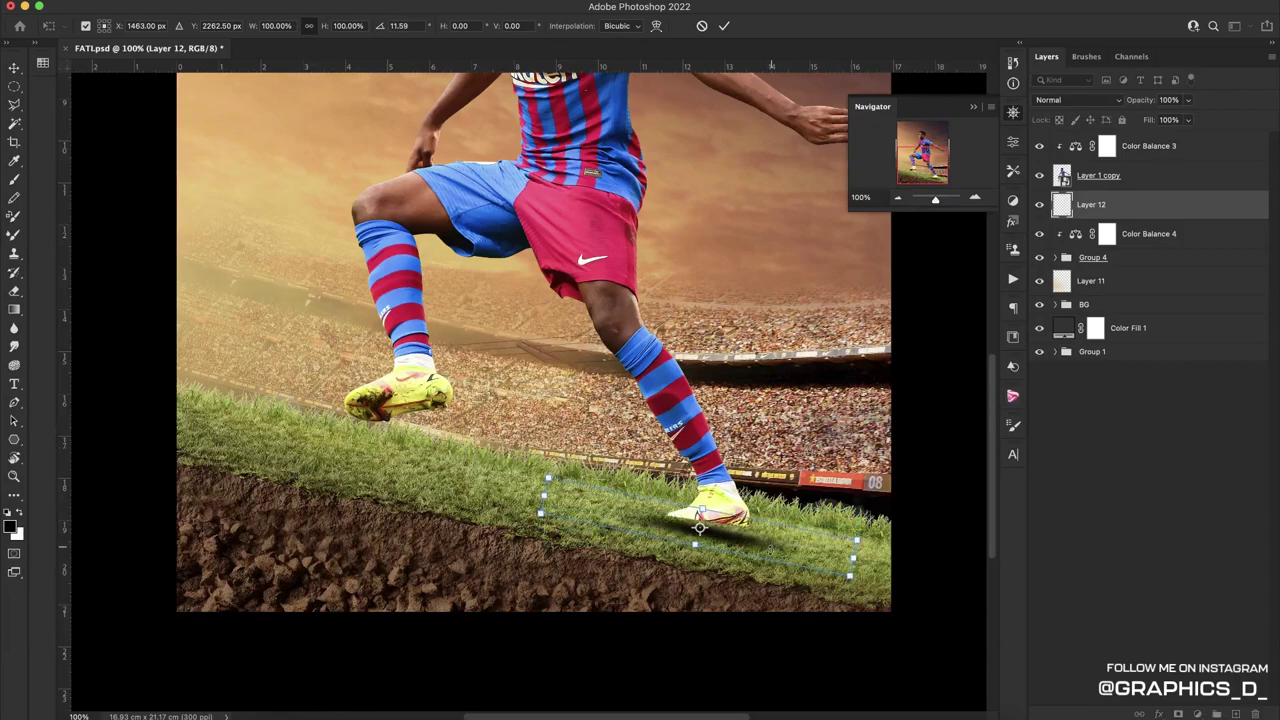
left_click_drag(778, 547, 790, 535)
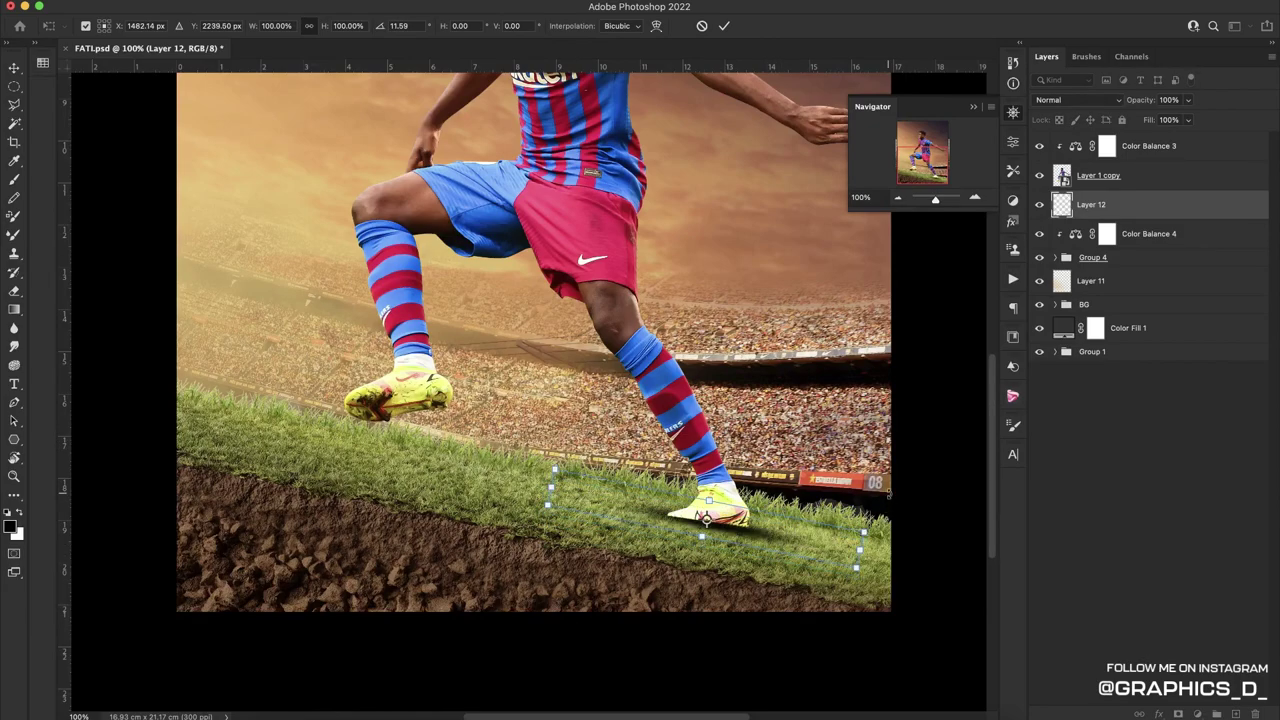
left_click_drag(914, 472, 905, 505)
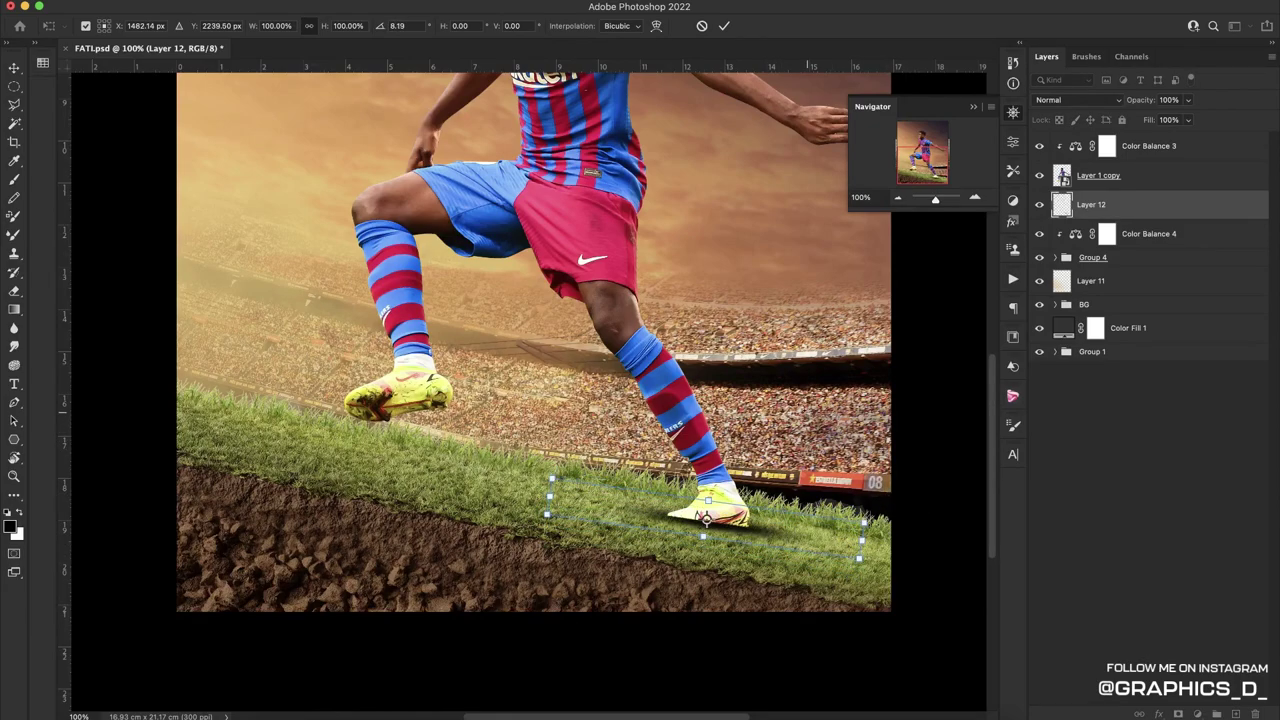
scroll(705, 515, "up", 5)
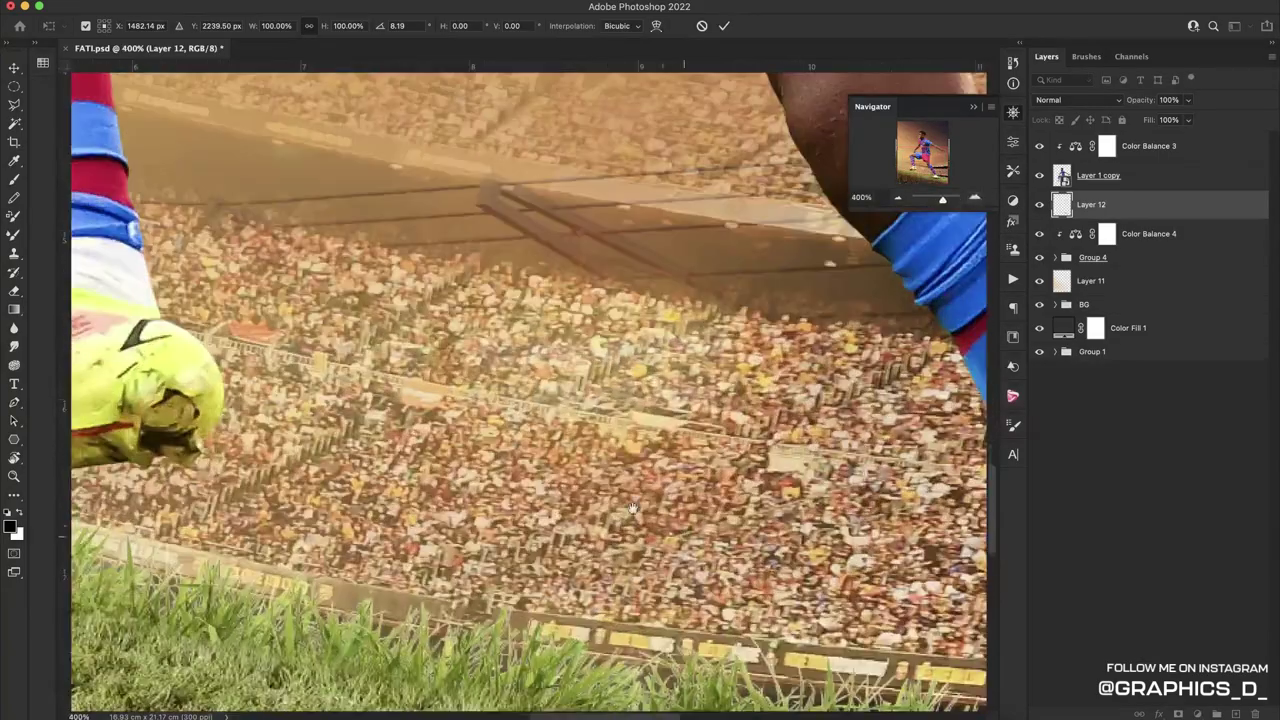
scroll(724, 525, "down", 3)
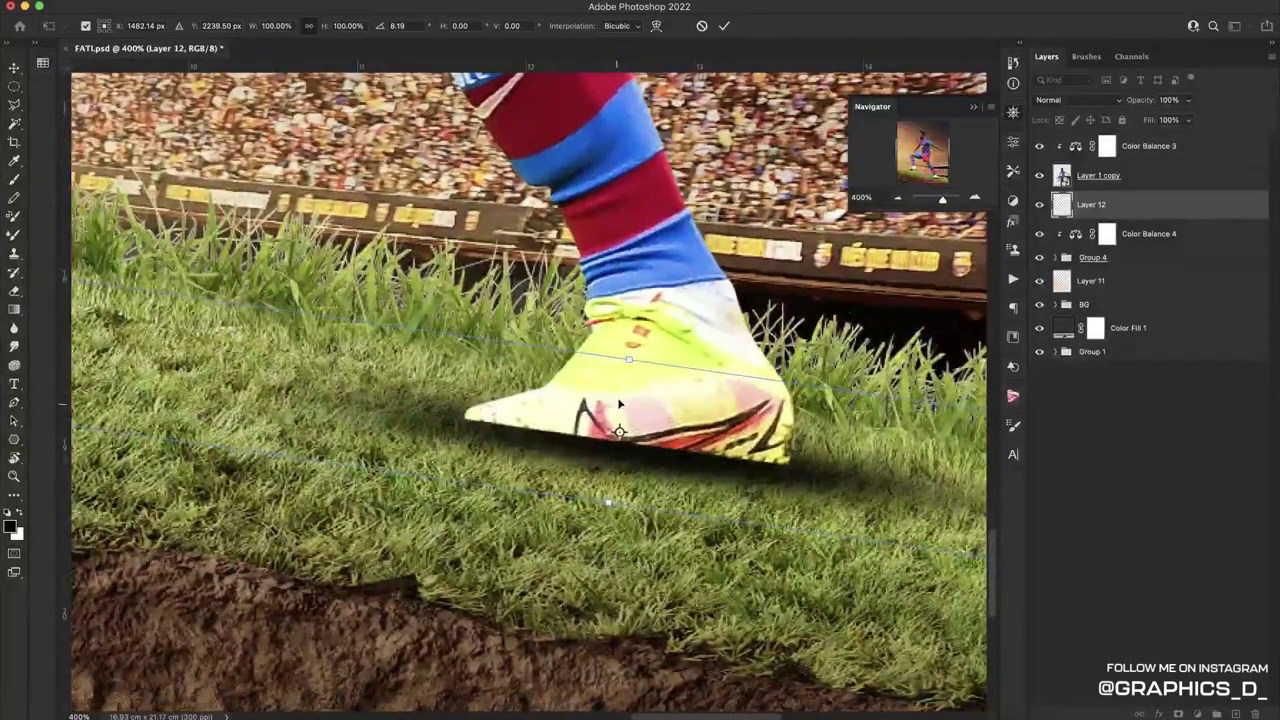
left_click_drag(627, 361, 622, 409)
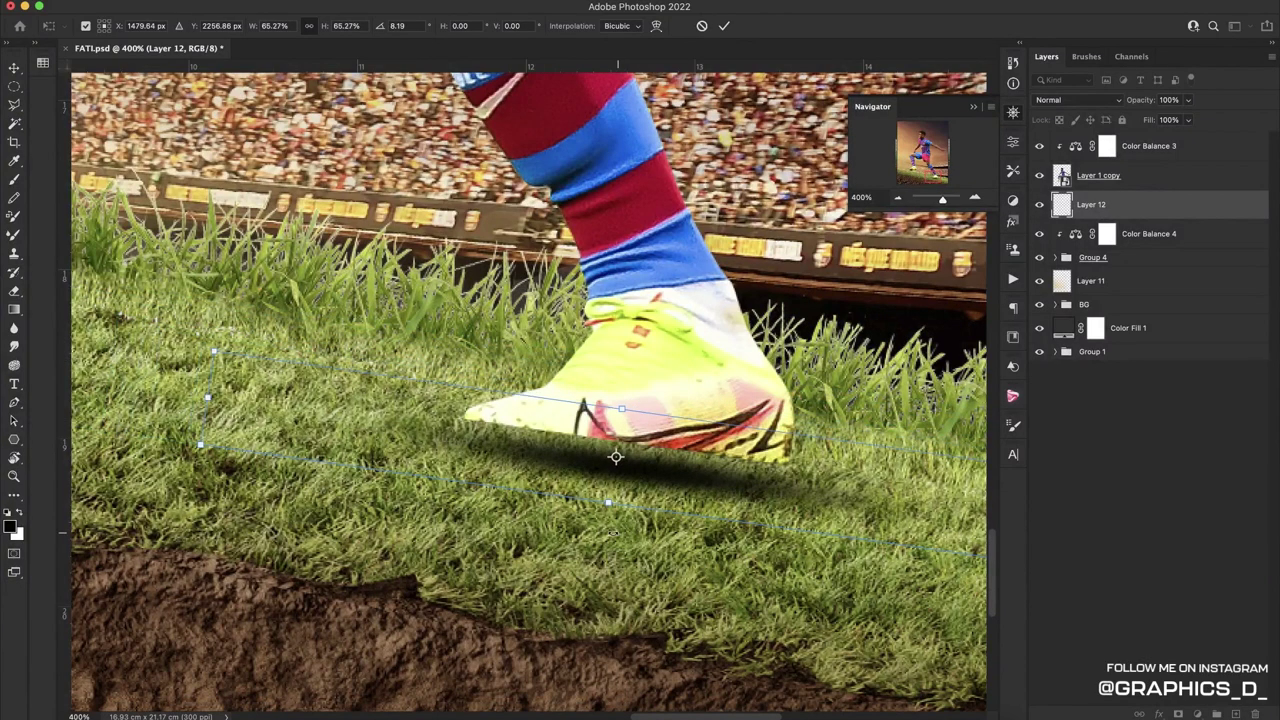
left_click_drag(608, 503, 642, 460)
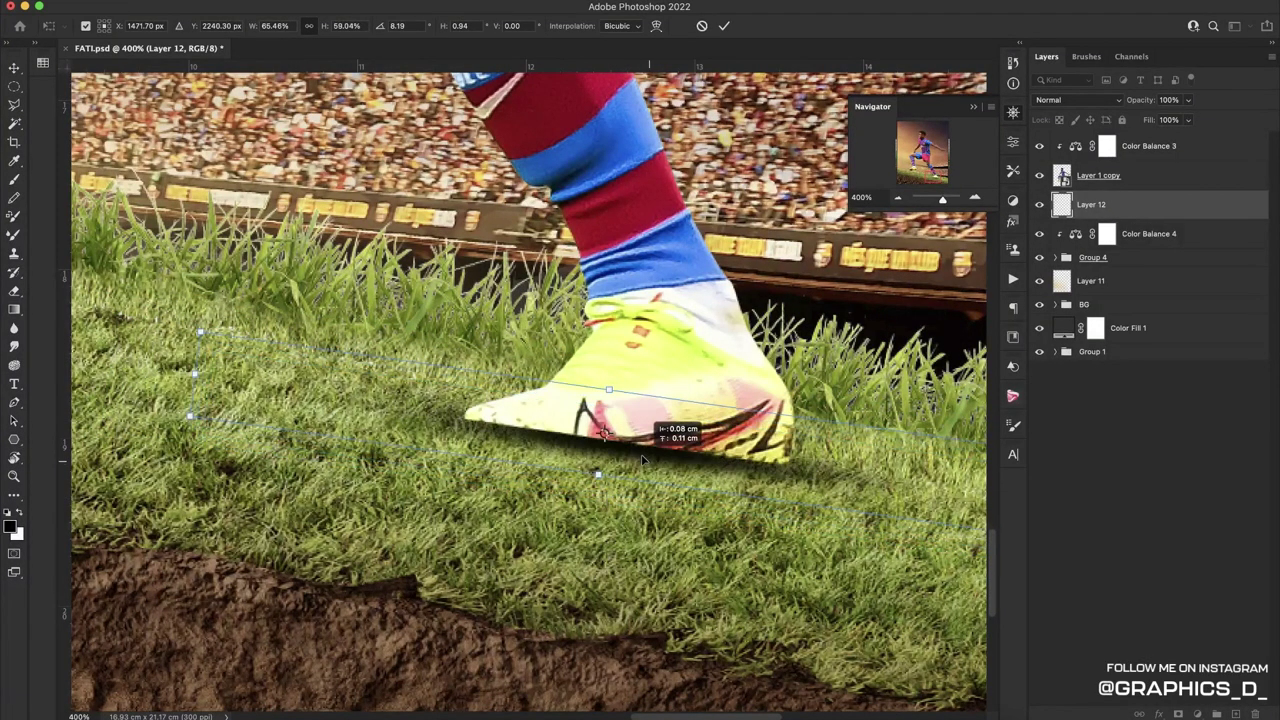
left_click(725, 28)
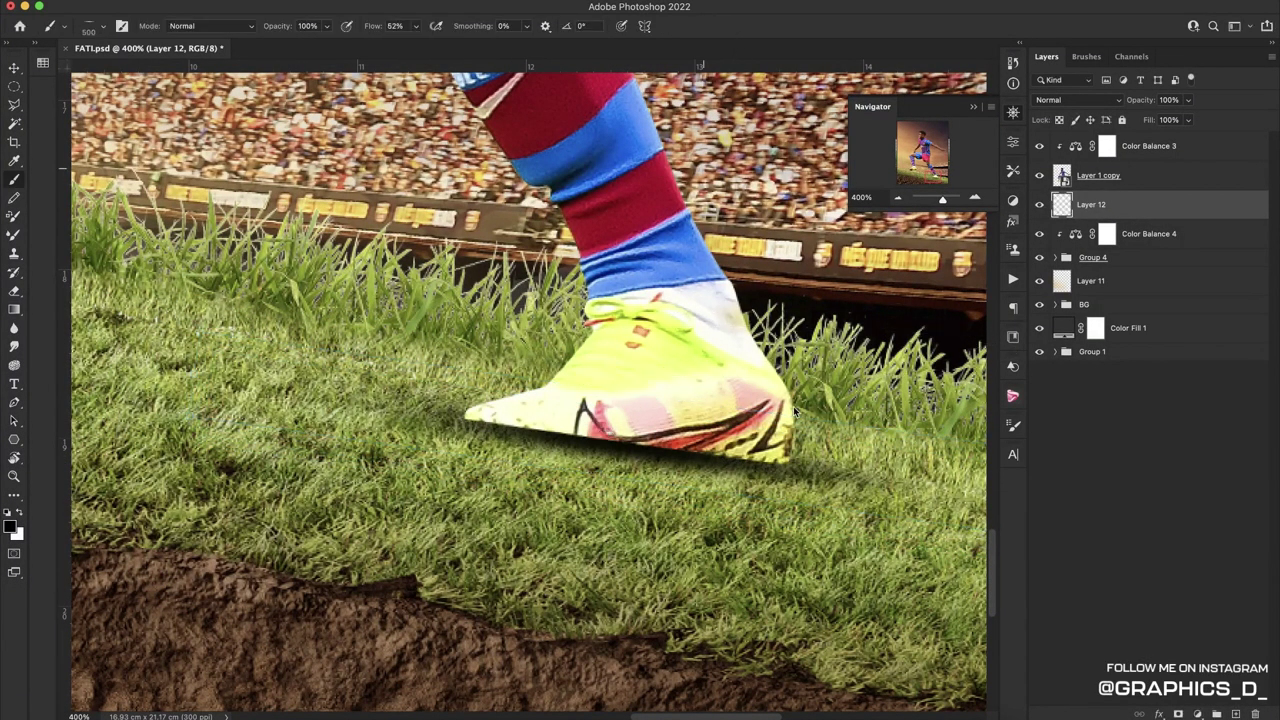
Duplicate the shadow layer, scale the copy to about 57% and tuck it under the sole
scroll(527, 390, "right", 5)
scroll(527, 390, "down", 2)
left_click_drag(1090, 204, 1123, 233)
key("v")
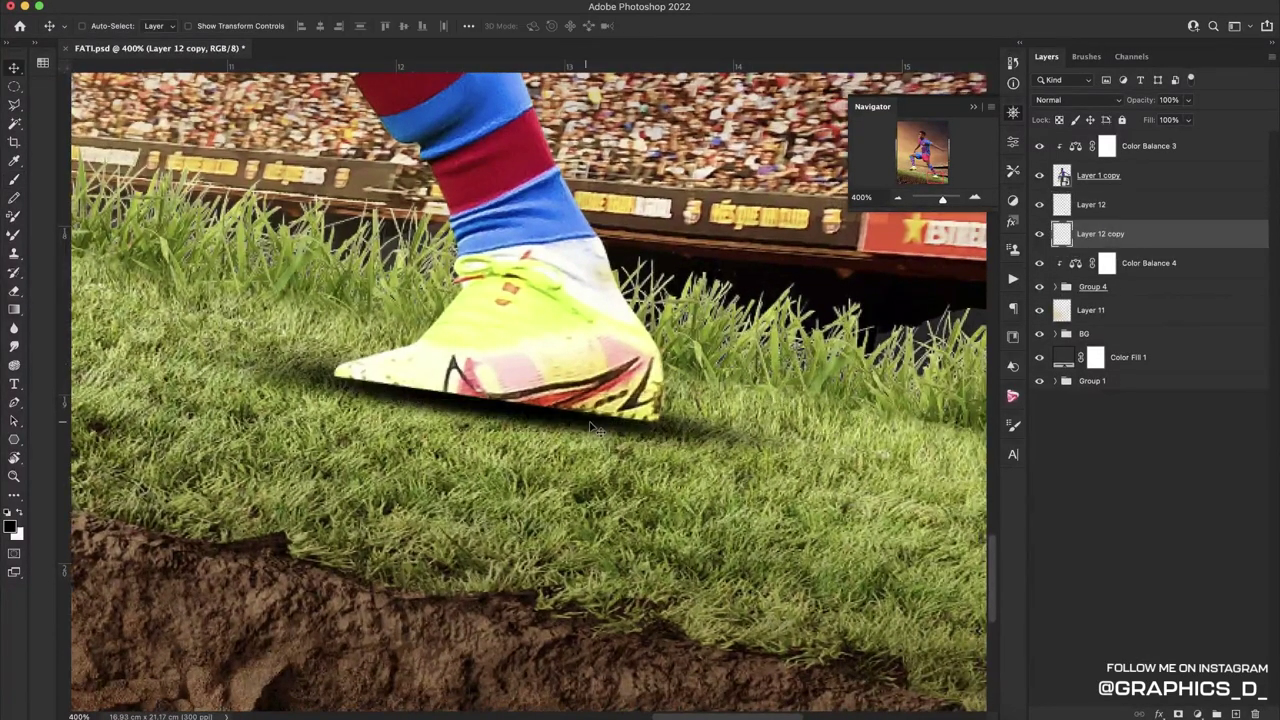
key("ctrl+t")
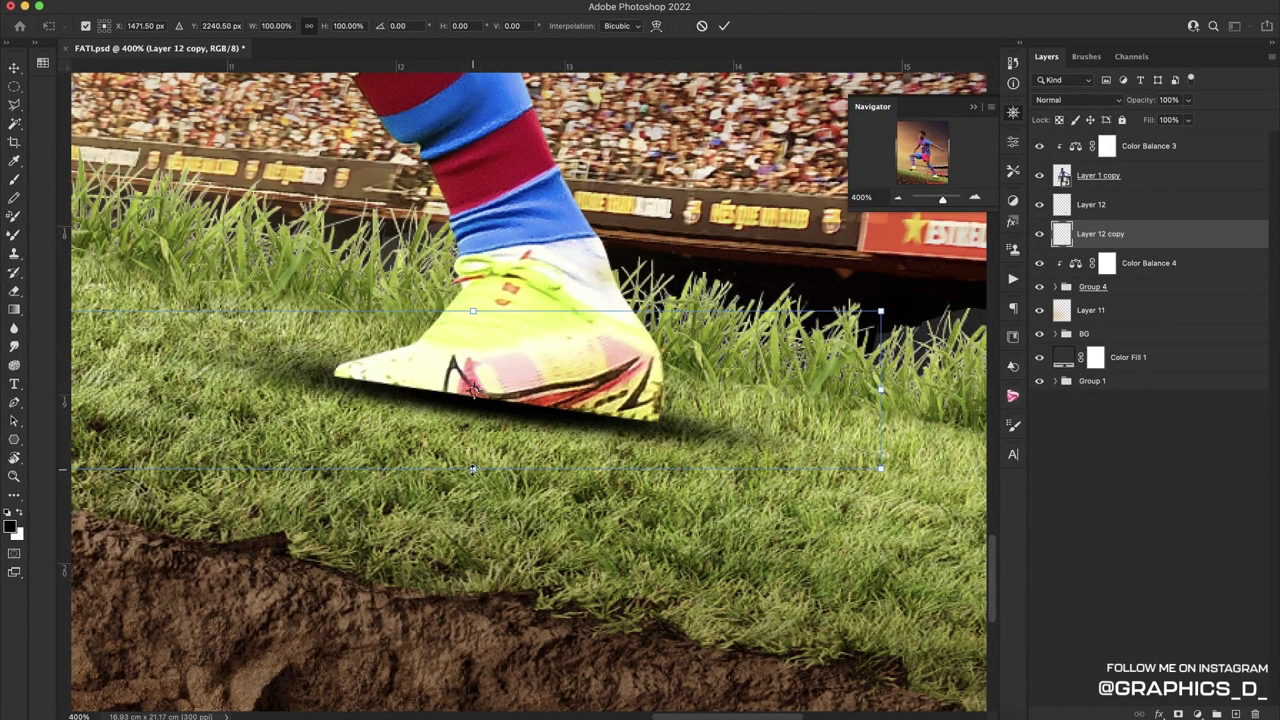
left_click_drag(473, 468, 473, 400)
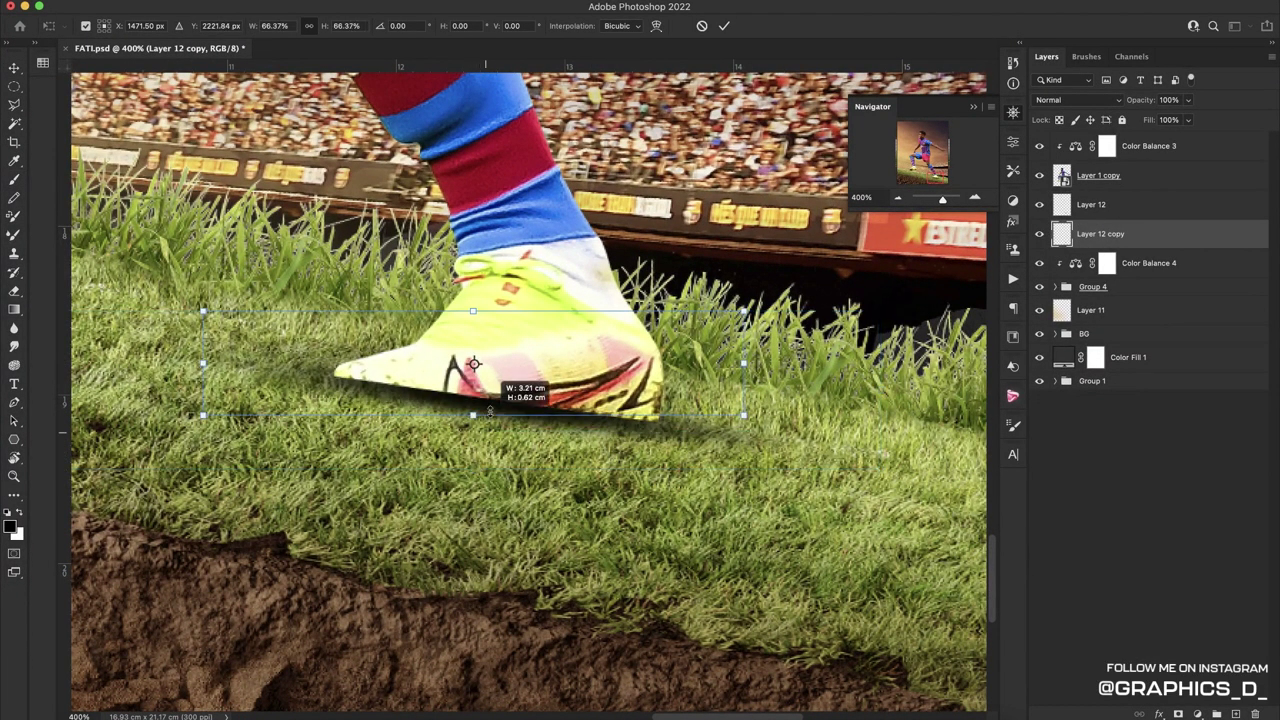
left_click(725, 26)
left_click_drag(660, 425, 758, 471)
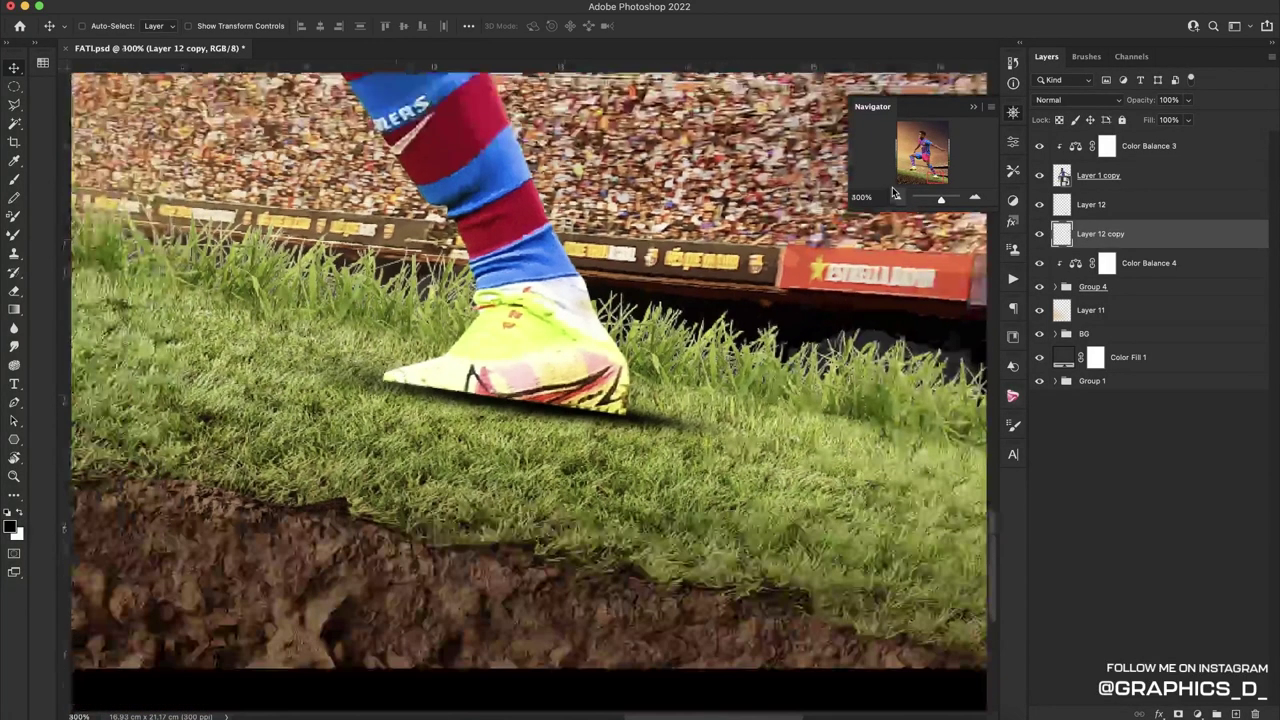
left_click_drag(942, 199, 935, 199)
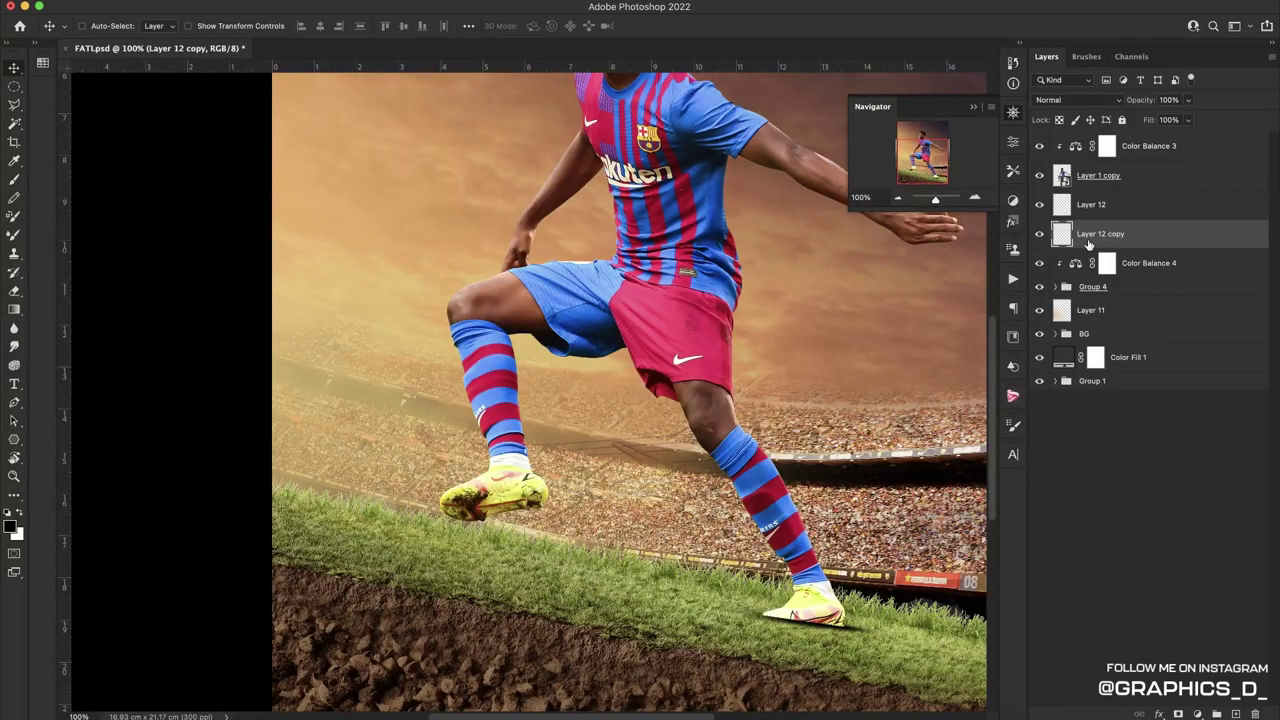
Copy the shadow under the raised boot at 44% fill, enlarged to about 196%
key("ctrl+j")
mouse_move(616, 548)
left_mouse_down()
mouse_move(470, 512)
mouse_move(485, 512)
left_mouse_up()
left_click_drag(1149, 121, 1093, 123)
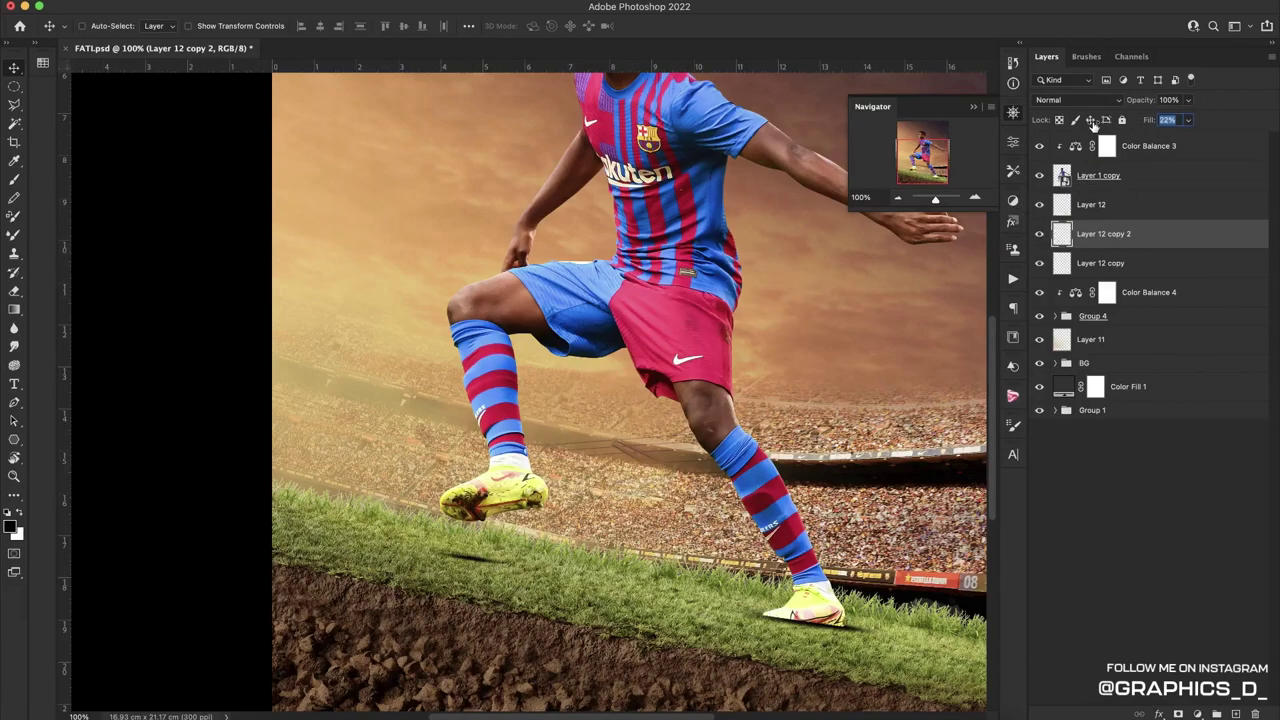
type("44")
key("Return")
key("ctrl+t")
mouse_move(527, 567)
left_mouse_down()
mouse_move(557, 575)
mouse_move(543, 576)
left_mouse_up()
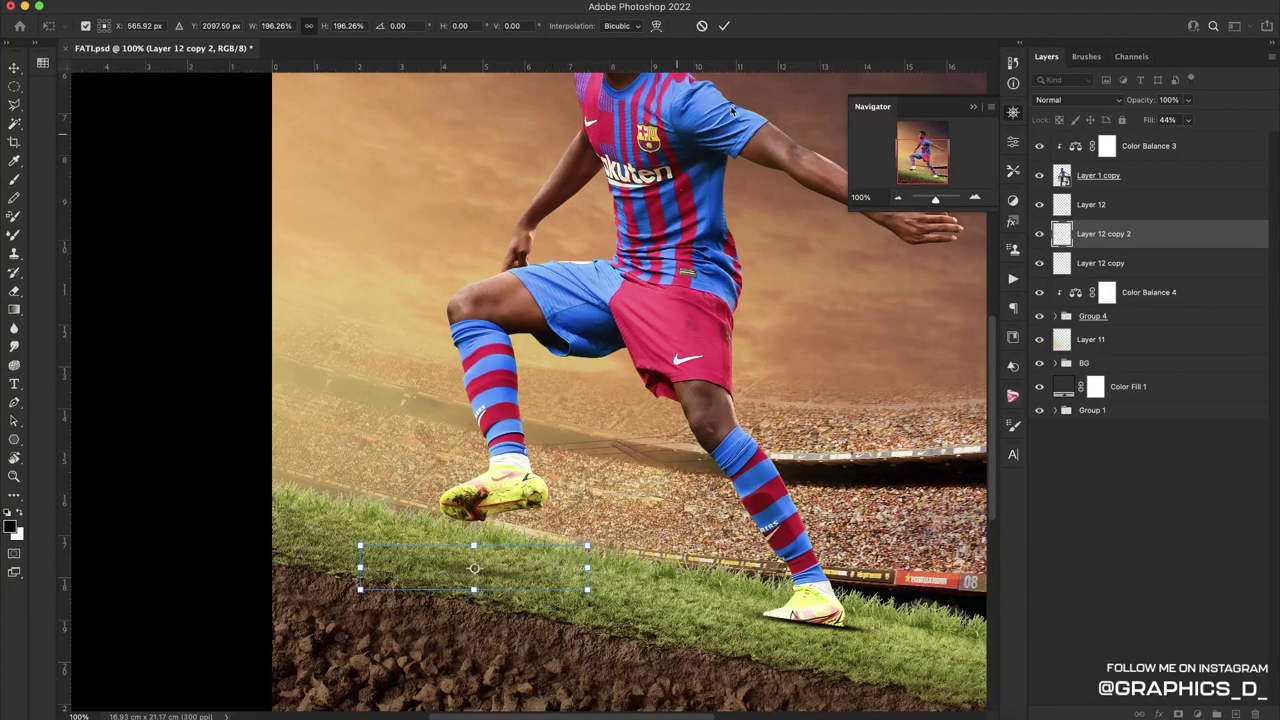
left_click(724, 26)
left_click_drag(671, 407, 415, 302)
Add a new layer clipped on top of the player layer and zoom to about 142%
left_click(1103, 179)
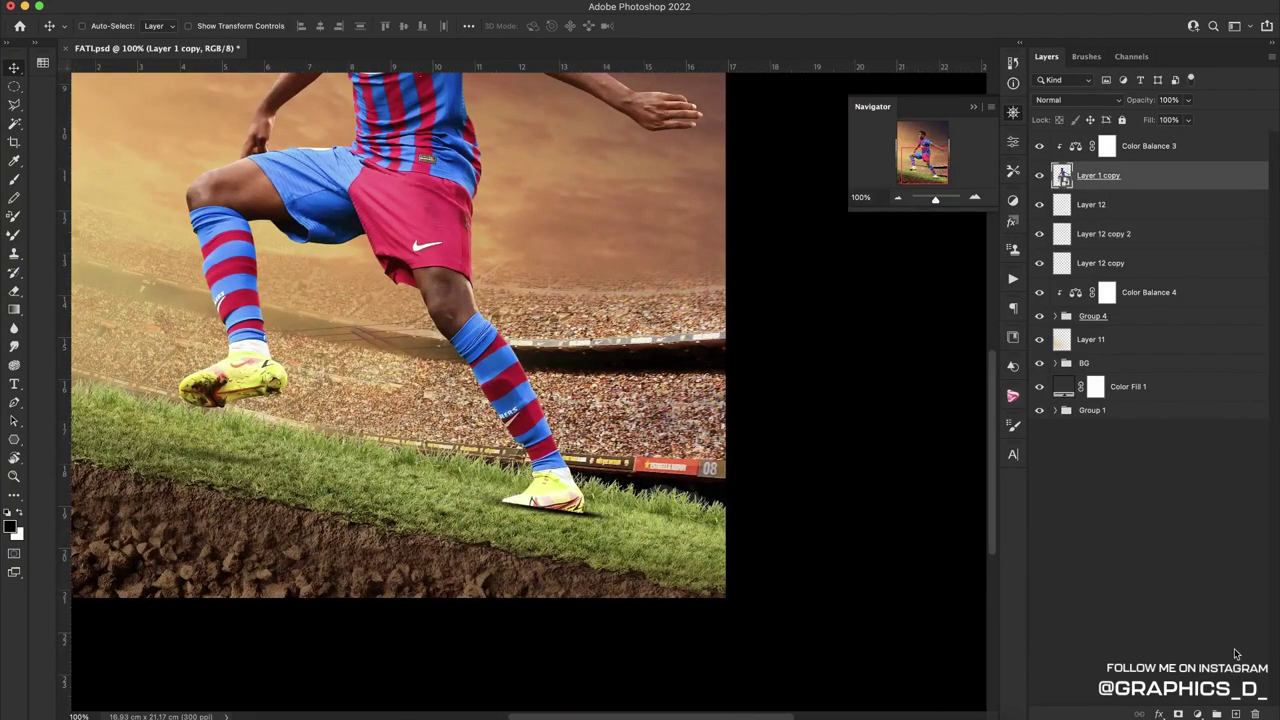
left_click(1236, 714)
left_click_drag(1143, 178, 1143, 140)
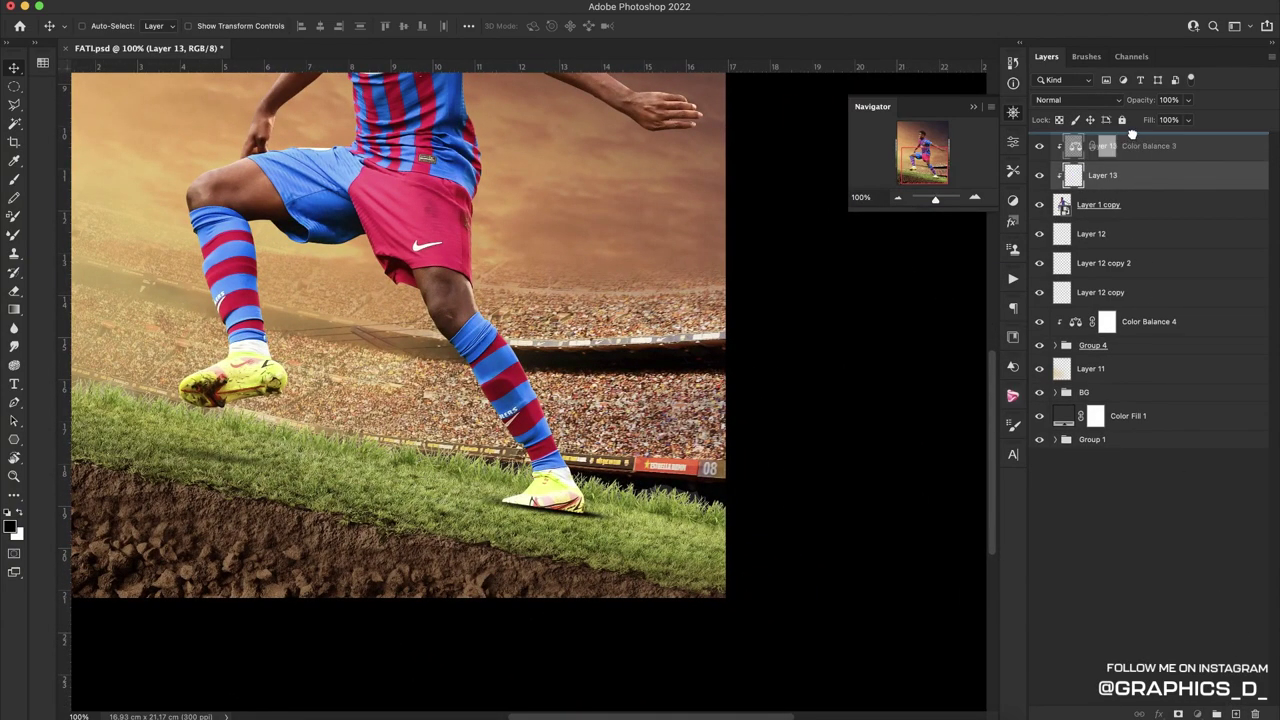
left_click(969, 197)
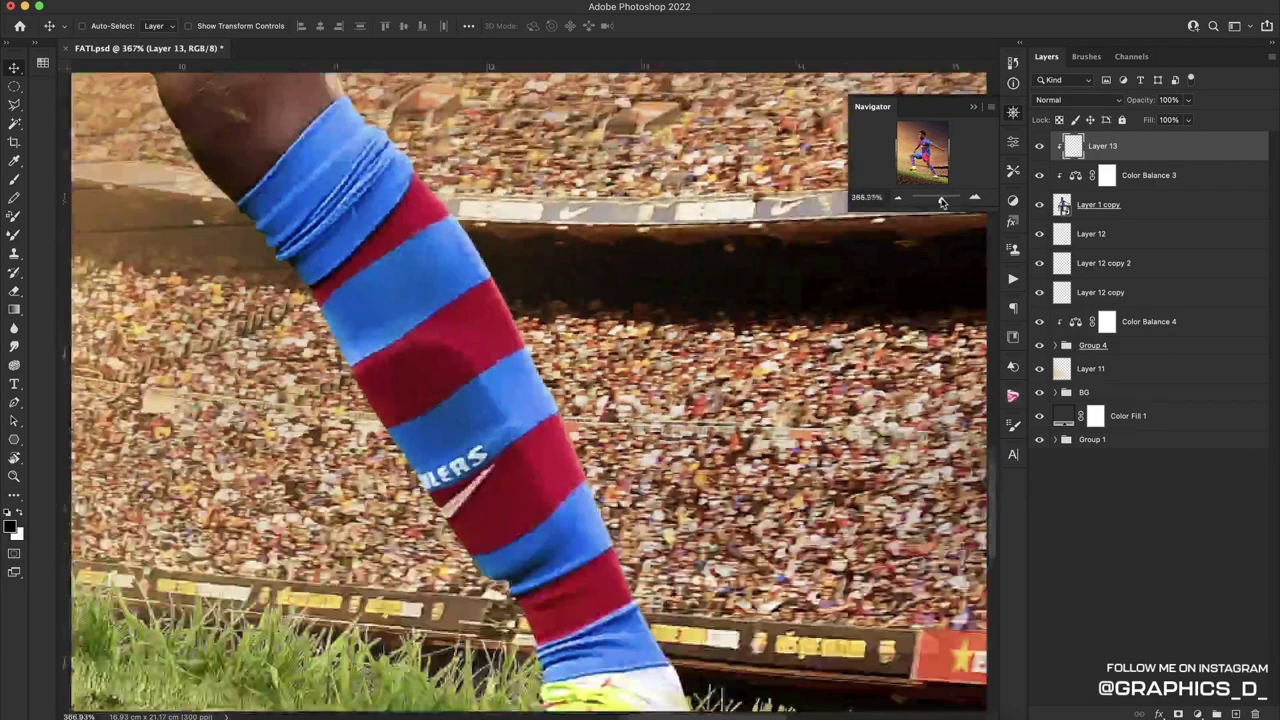
left_click_drag(951, 203, 937, 200)
scroll(600, 450, "down", 3)
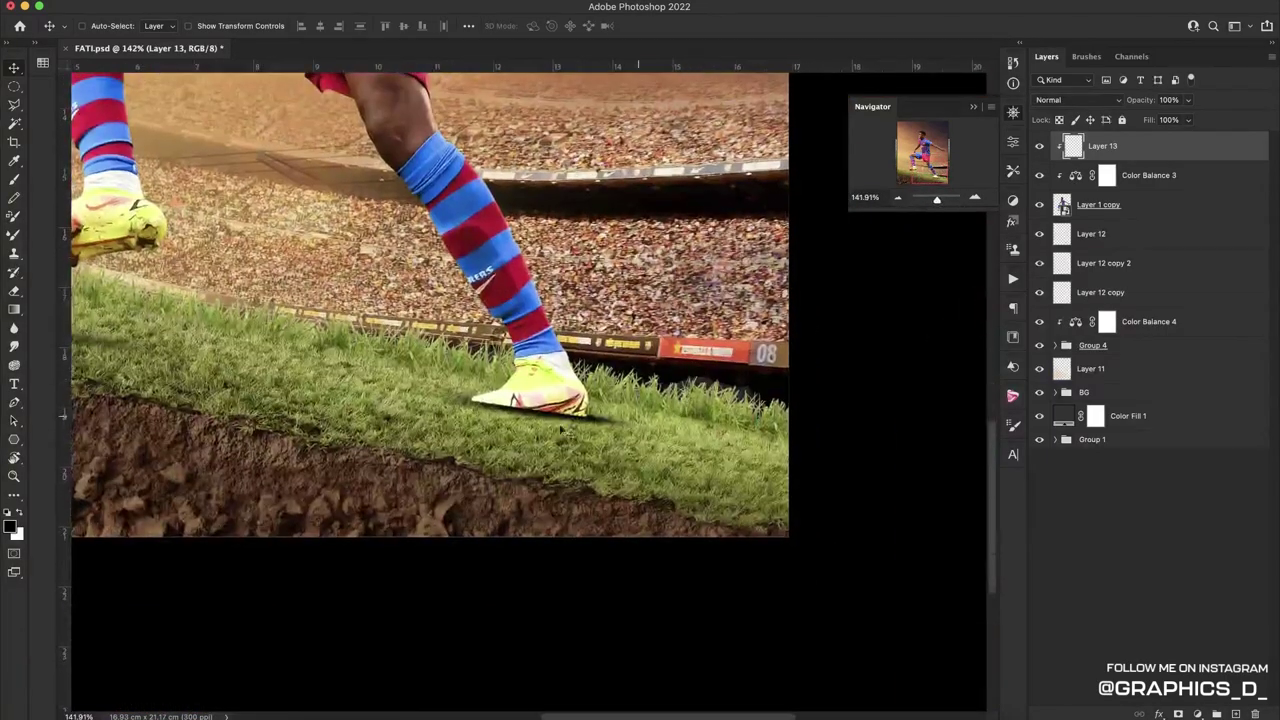
Set up a soft round brush at 105 px with 11% flow
key("b")
right_click(584, 457)
left_click(601, 553)
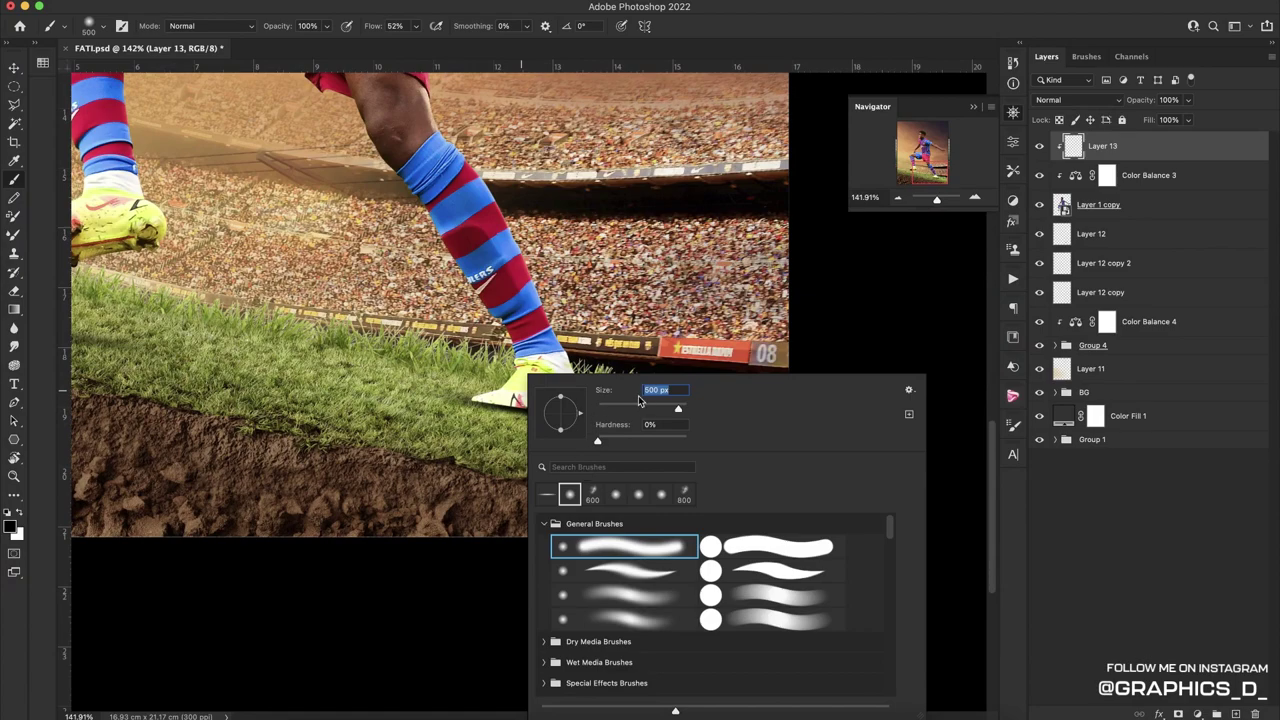
key("Return")
key("ctrl+z")
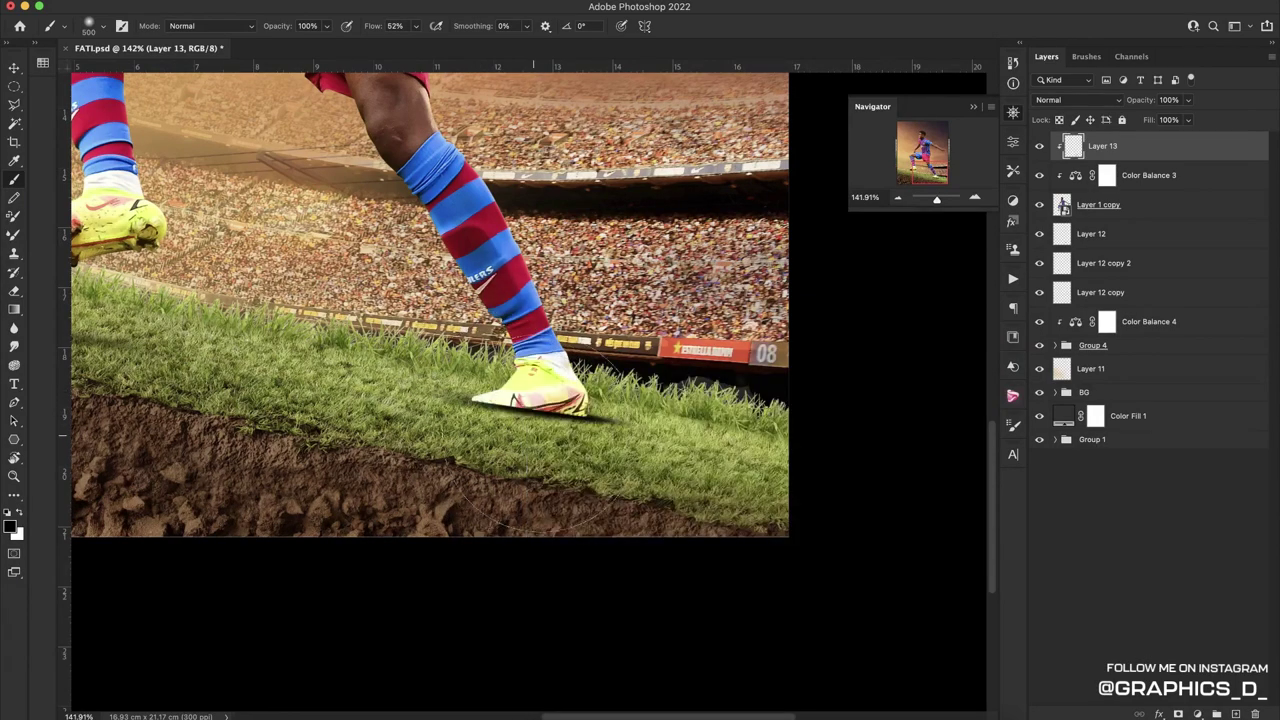
right_click(652, 360)
left_click_drag(768, 389, 758, 389)
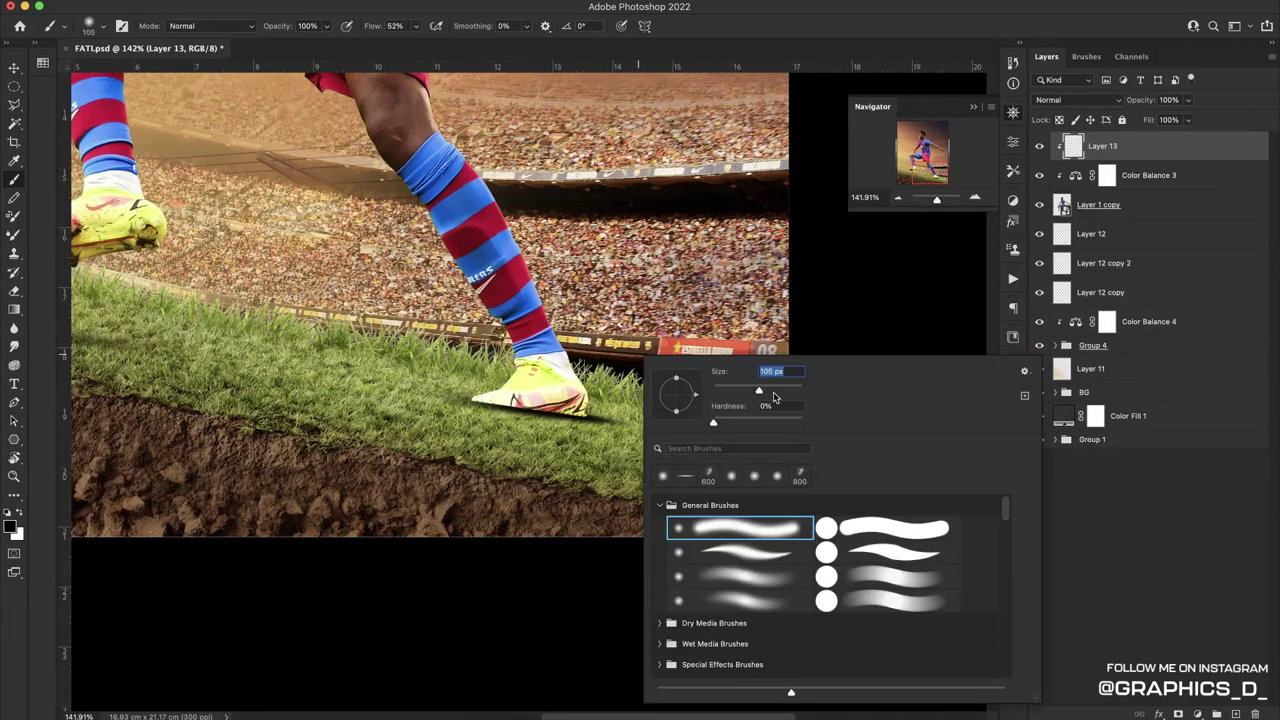
left_click_drag(360, 30, 329, 28)
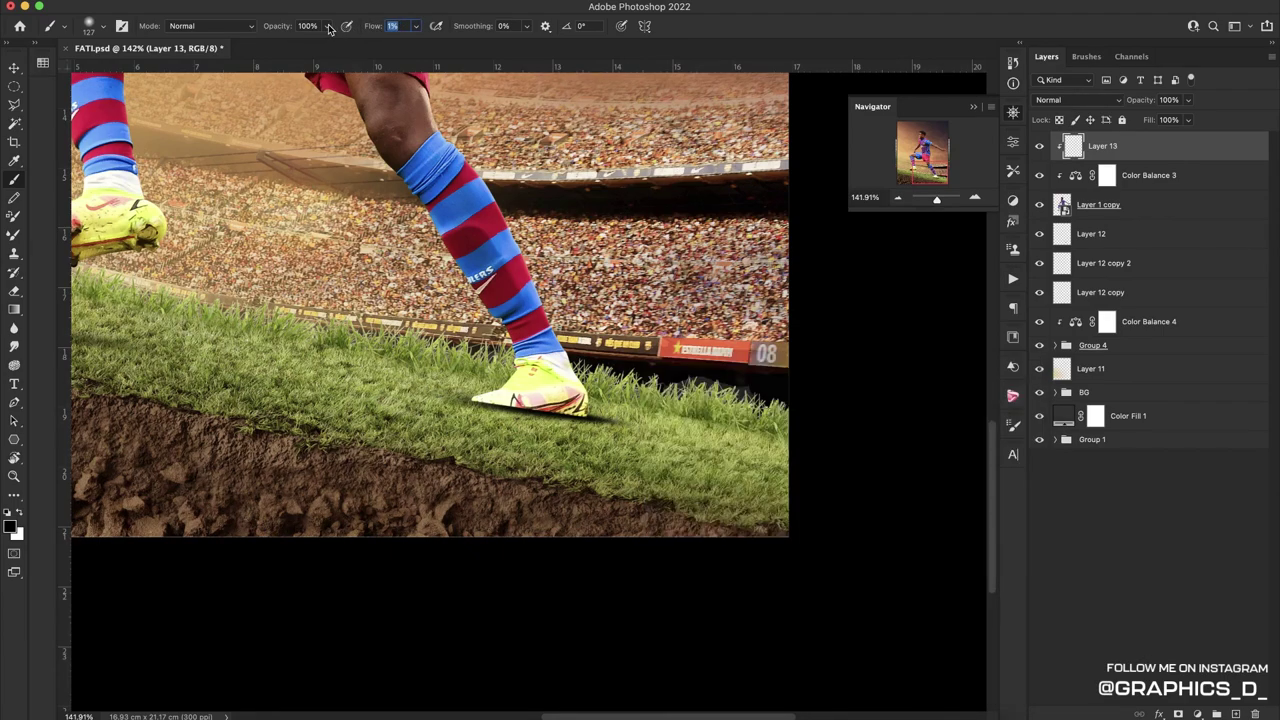
key("Return")
key("bracketright")
key("bracketright")
Softly darken the planted boot, sock and back of the knee, then fit the image on screen
left_click_drag(520, 370, 560, 395)
mouse_move(480, 400)
left_mouse_down()
mouse_move(560, 350)
mouse_move(580, 370)
left_mouse_up()
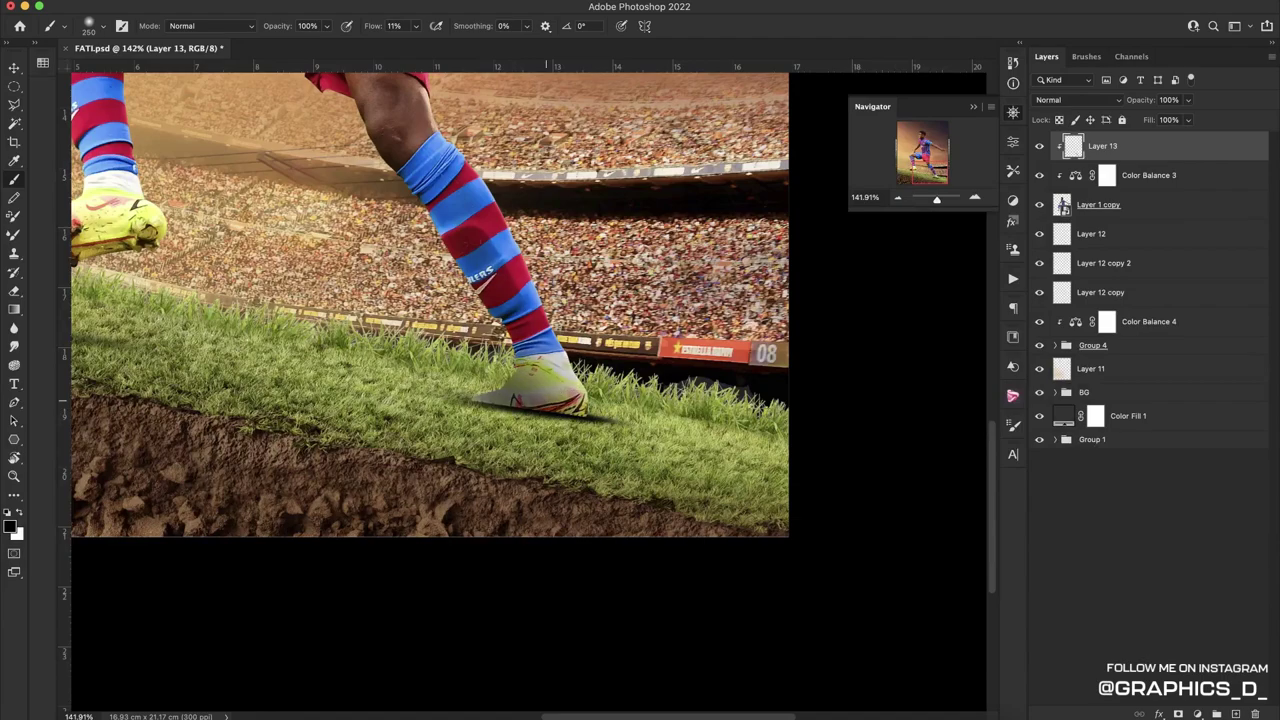
scroll(530, 380, "up", 3)
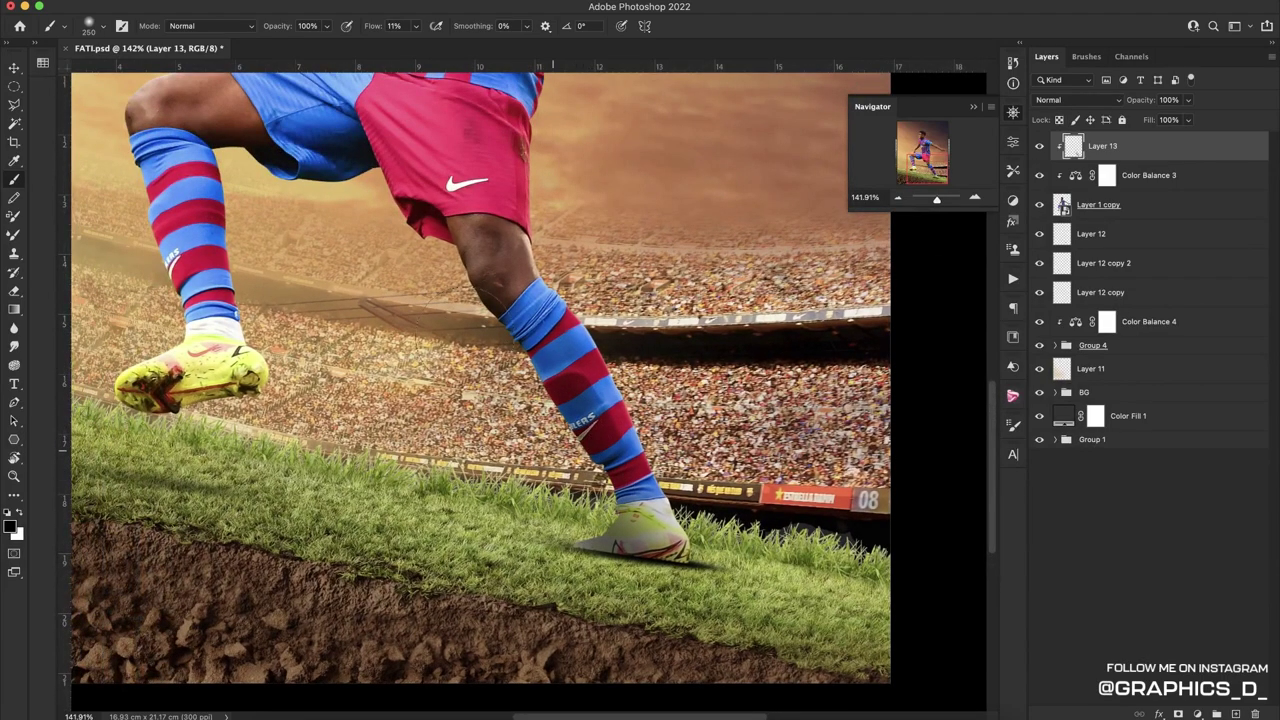
mouse_move(580, 540)
left_mouse_down()
mouse_move(660, 510)
mouse_move(685, 550)
mouse_move(680, 520)
left_mouse_up()
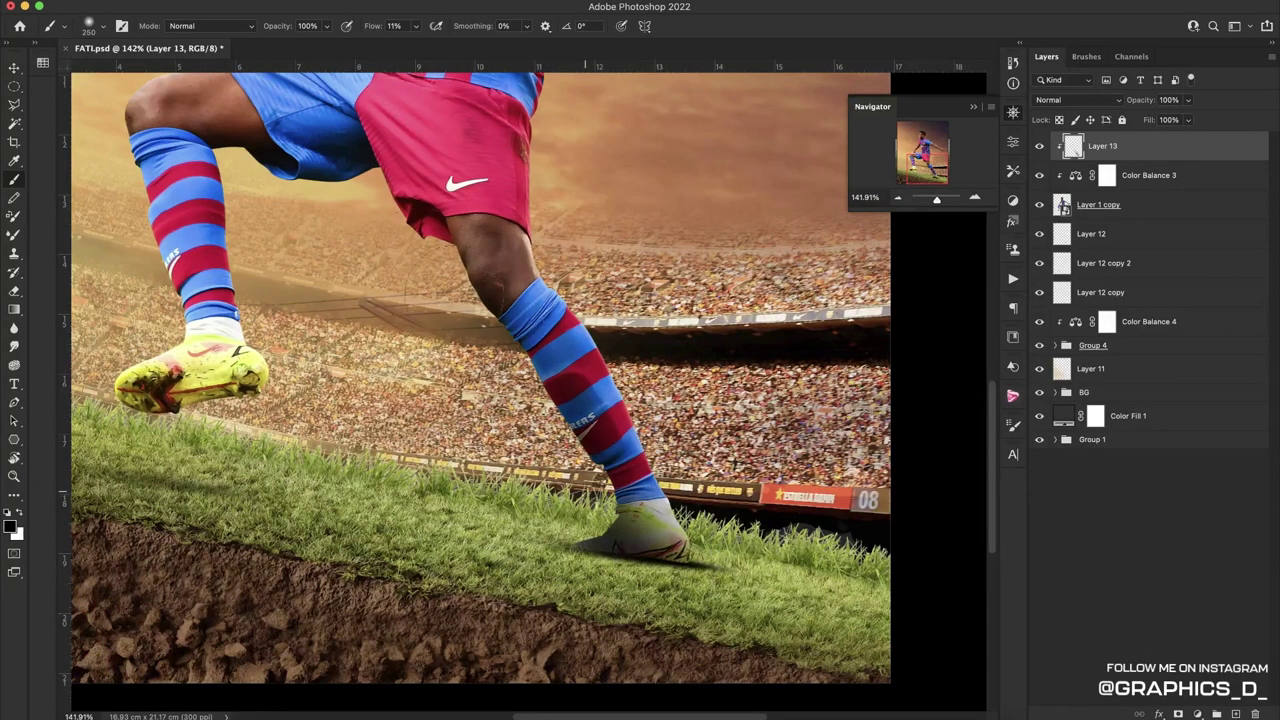
left_click_drag(560, 402, 590, 425)
left_click_drag(460, 238, 485, 276)
left_click(897, 199)
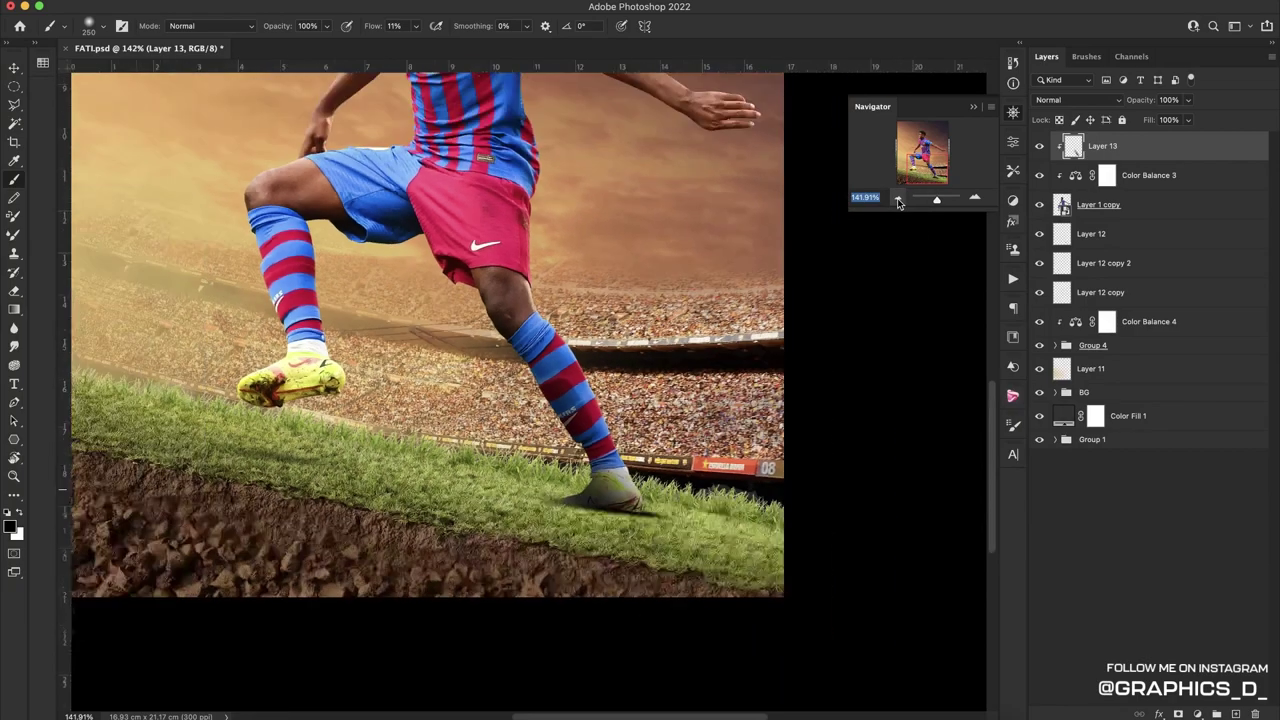
left_click(897, 199)
Duplicate the player layer twice, moving one copy to the bottom of the layer stack
left_click(1120, 208)
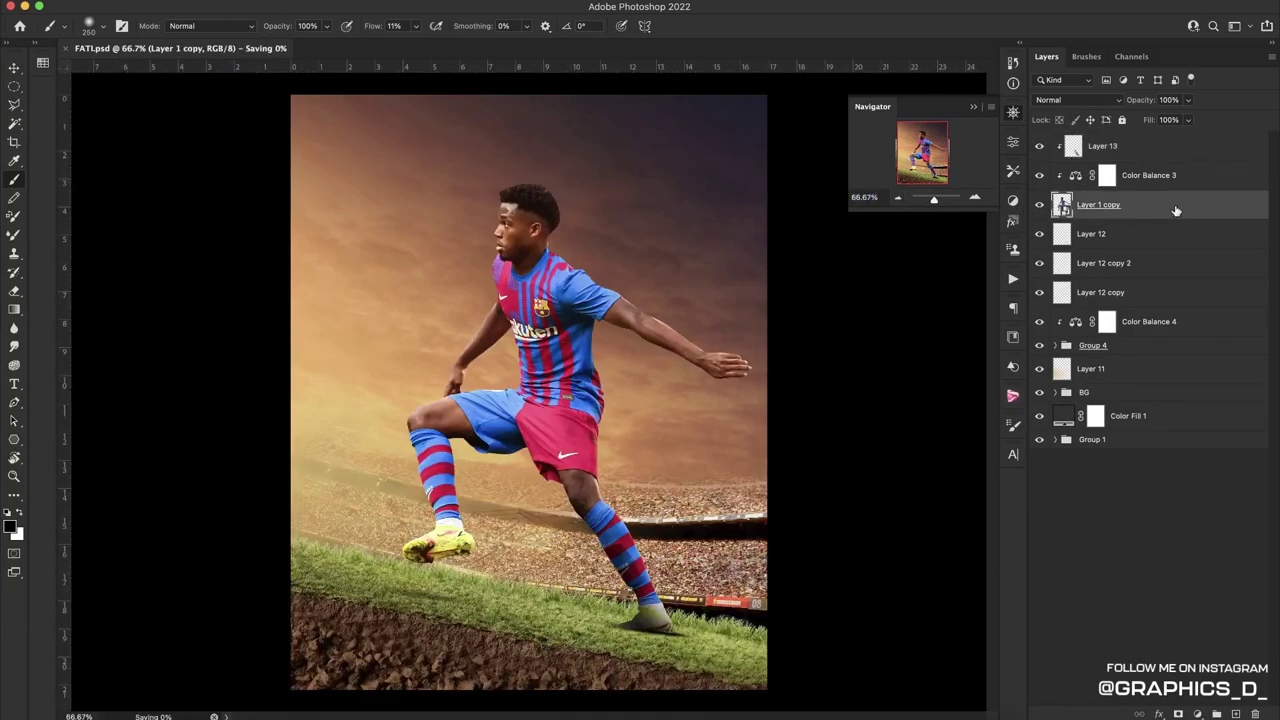
left_click_drag(1205, 208, 1230, 247)
right_click(1158, 211)
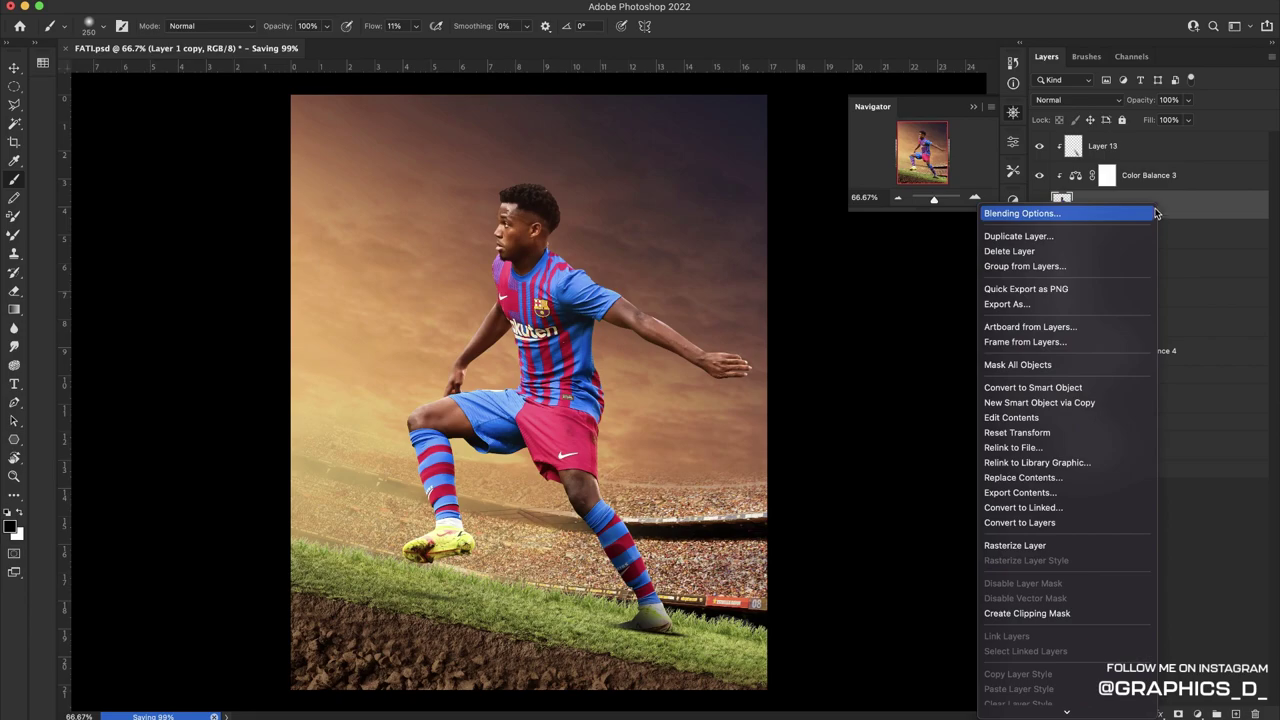
left_click(1057, 548)
left_click(1134, 236)
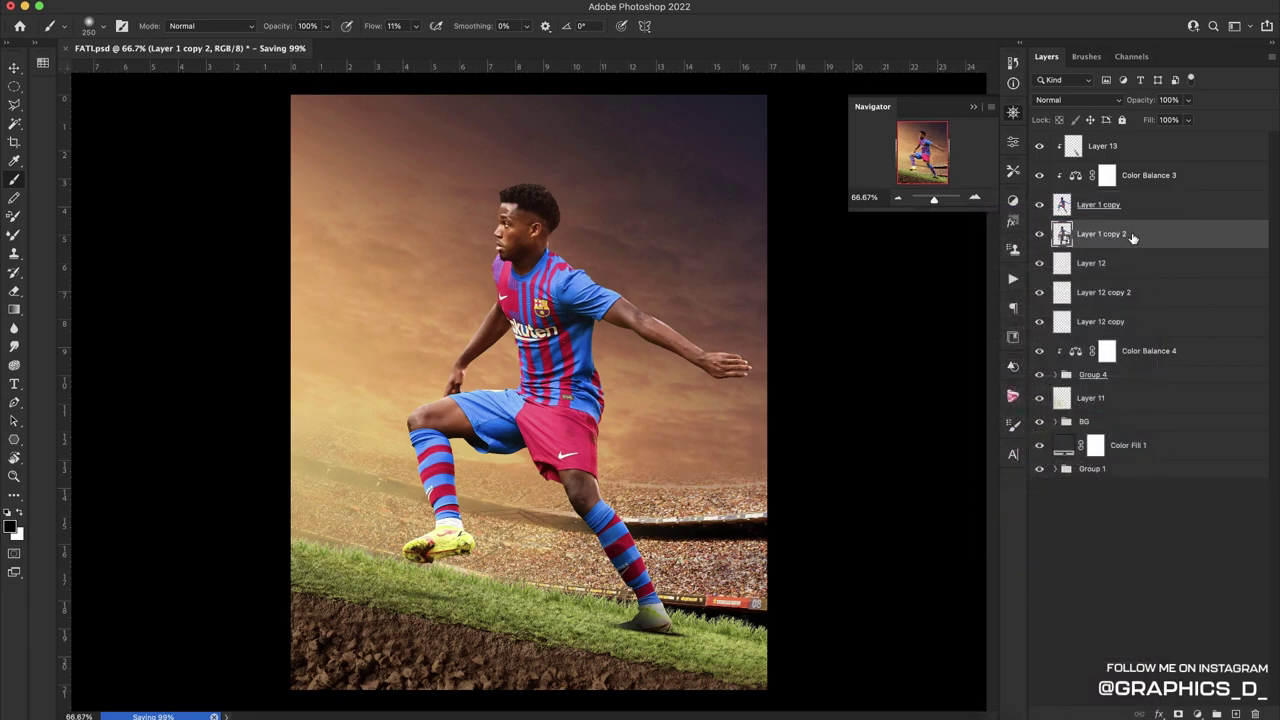
left_click_drag(1180, 236, 1160, 478)
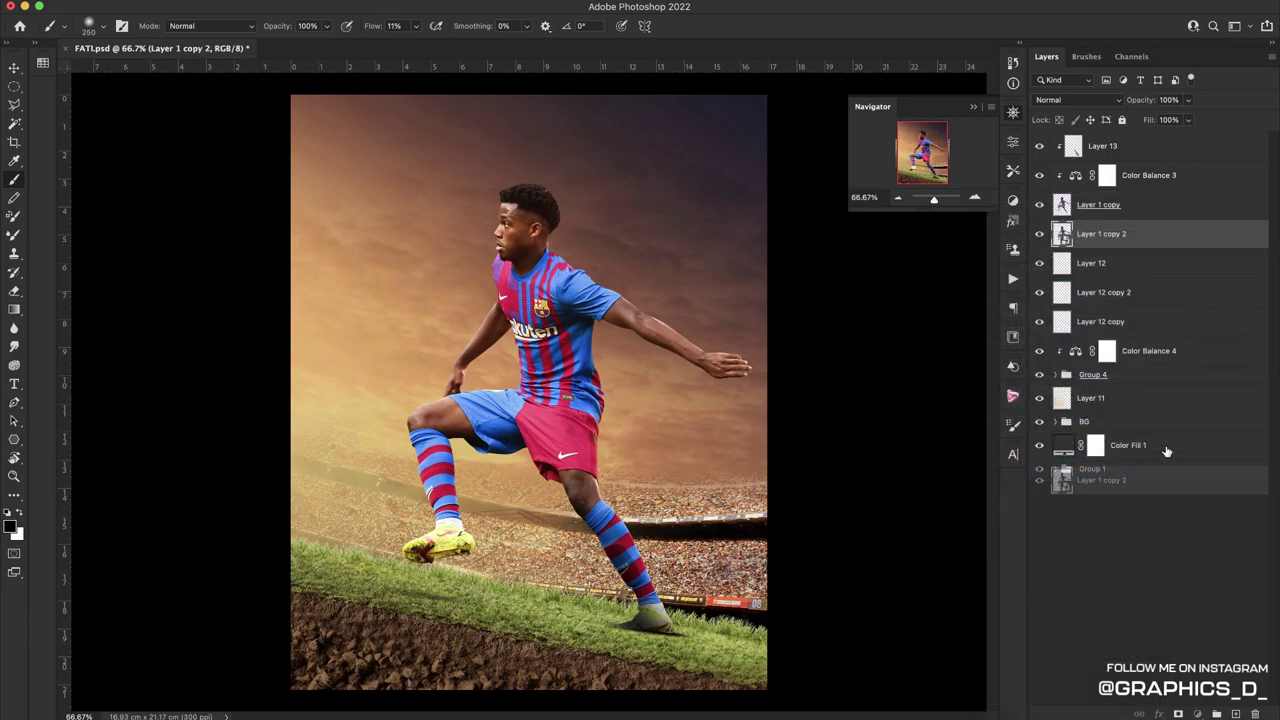
Rasterize Layer 1 copy 2 and start transforming it
left_click(1123, 217)
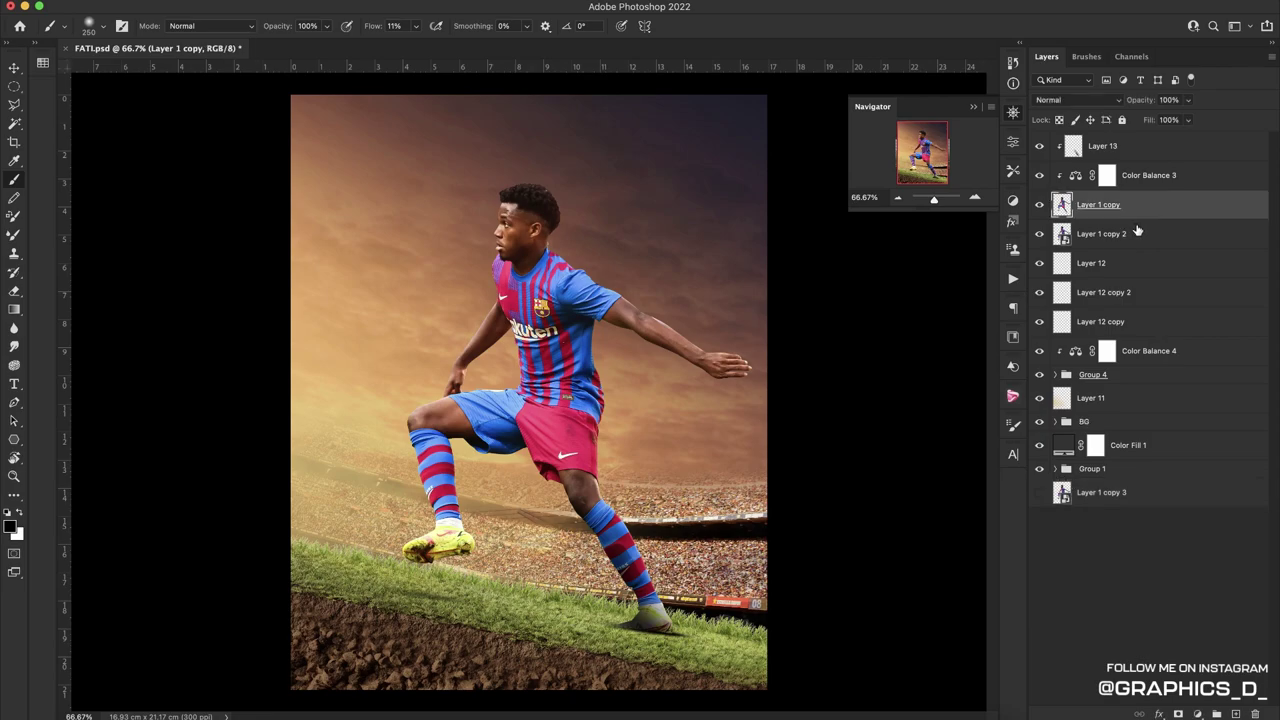
left_click(1126, 236)
right_click(1154, 234)
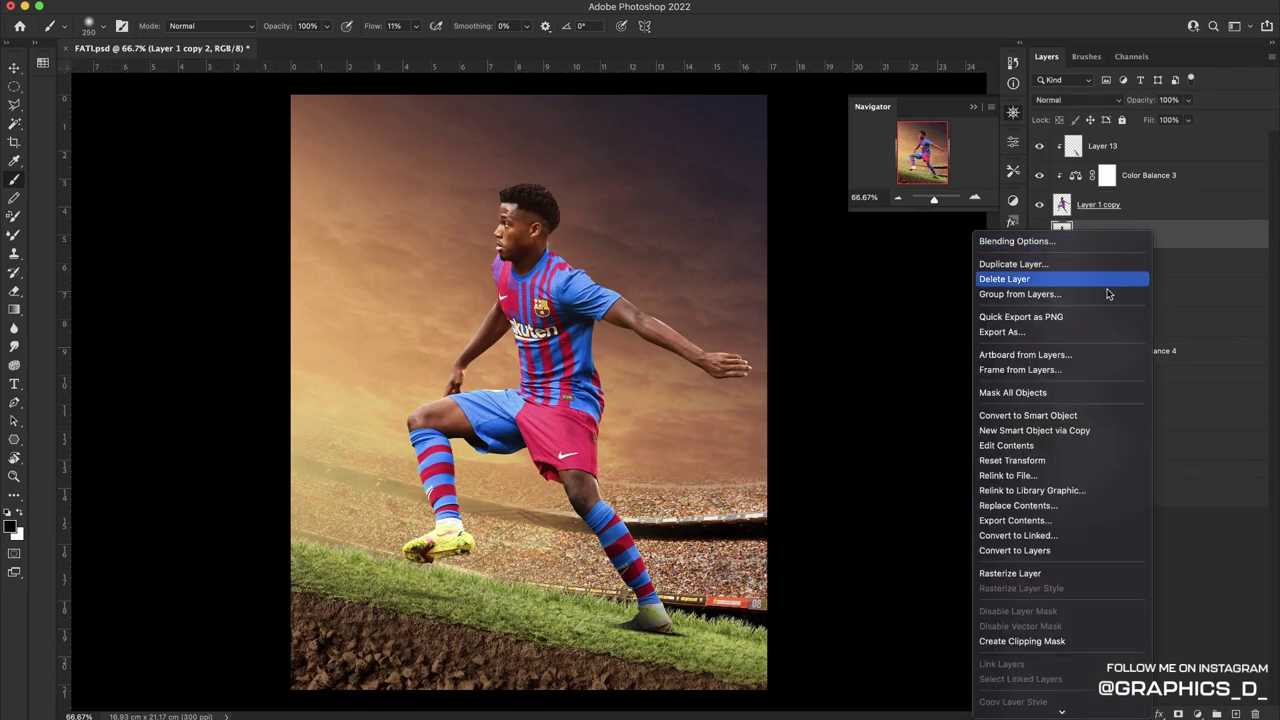
left_click(1015, 577)
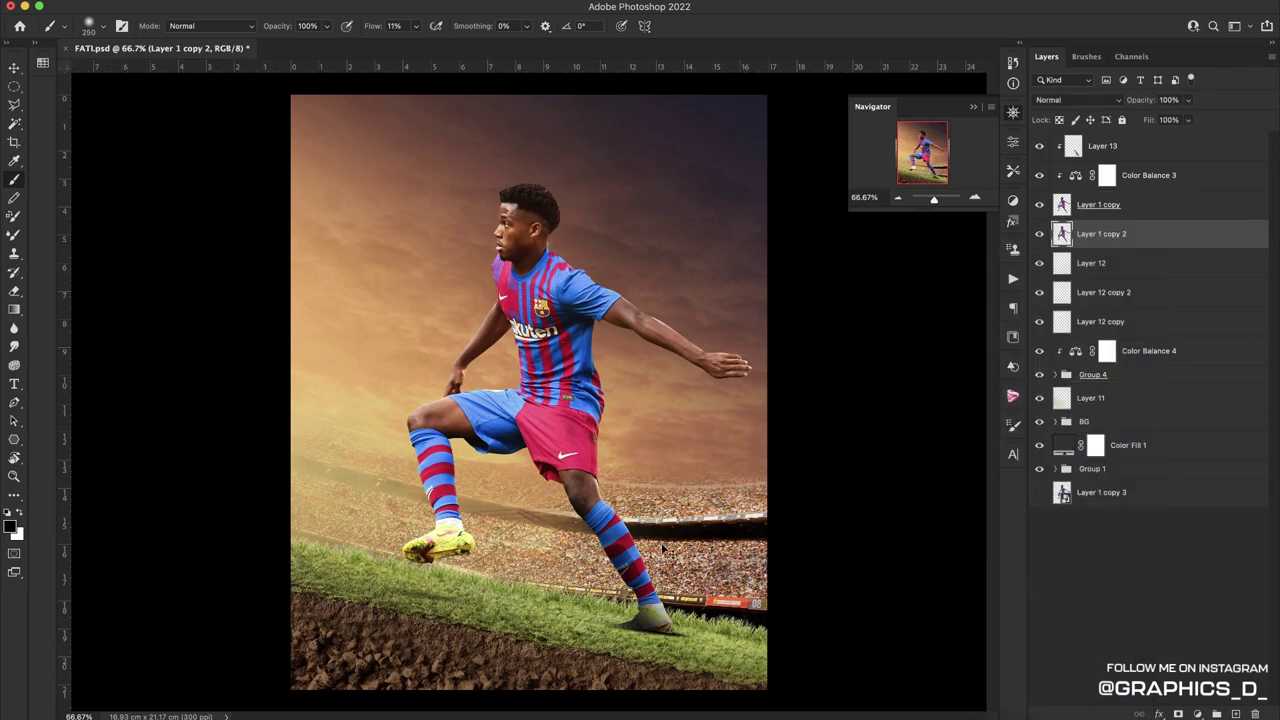
key("ctrl+t")
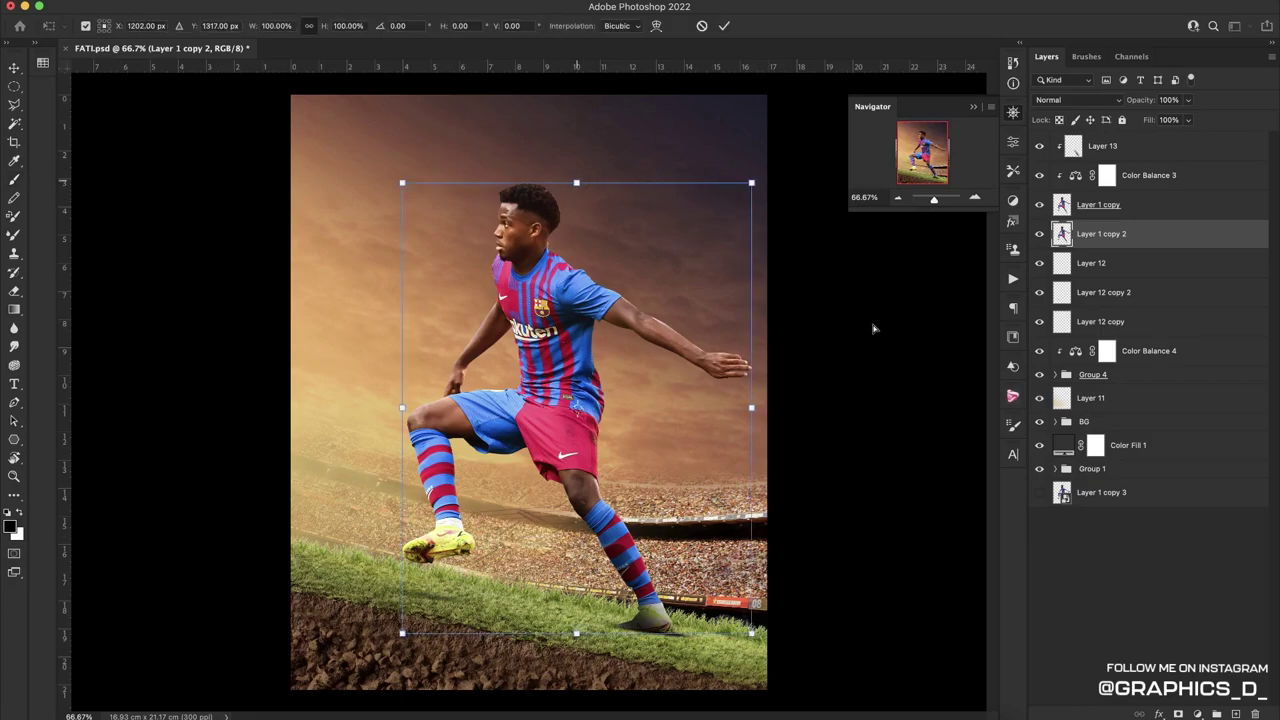
Flip and skew Layer 1 copy 2 into a long shadow lying along the grass slope
mouse_move(873, 329)
left_mouse_down()
mouse_move(561, 698)
mouse_move(535, 695)
left_mouse_up()
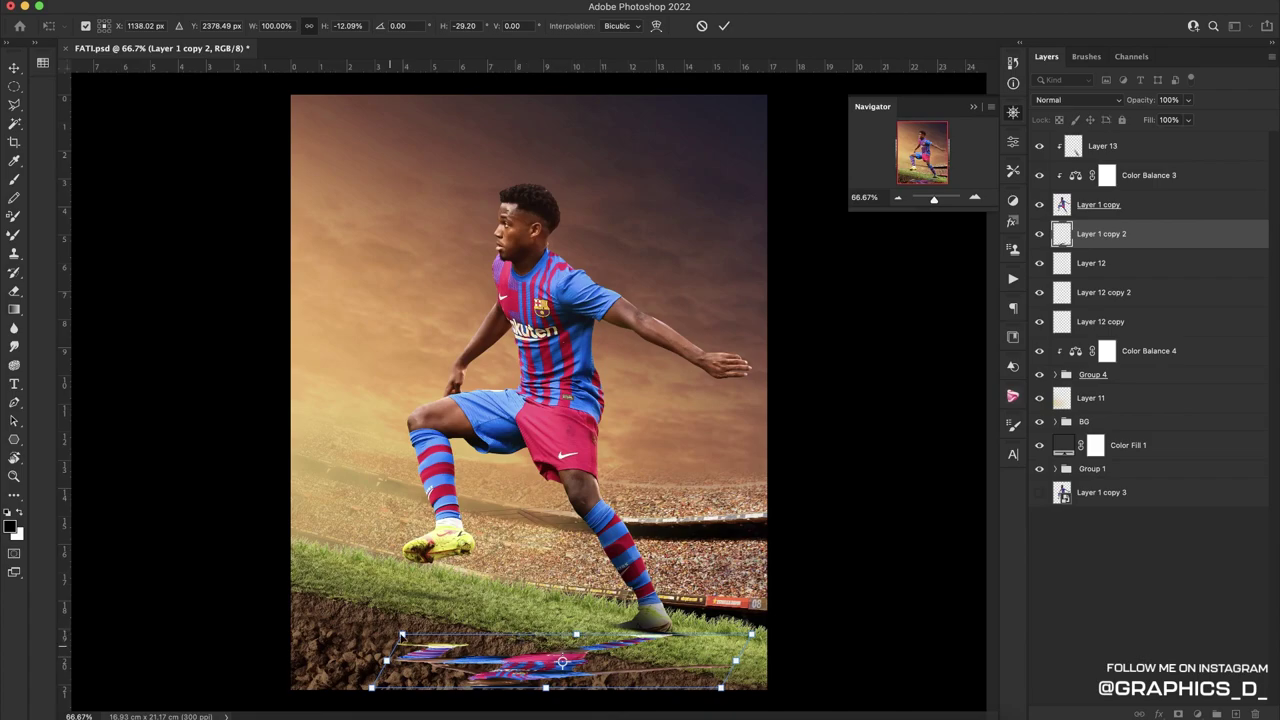
left_click_drag(402, 634, 427, 592)
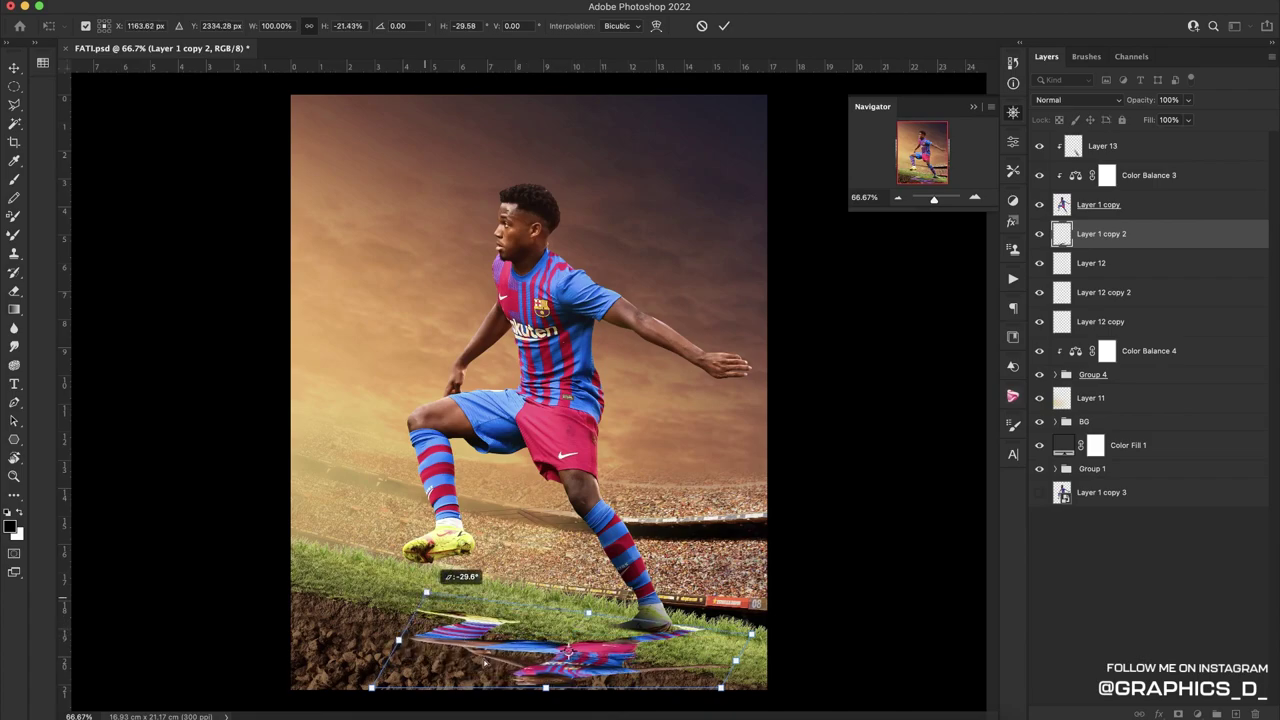
left_click_drag(545, 690, 794, 700)
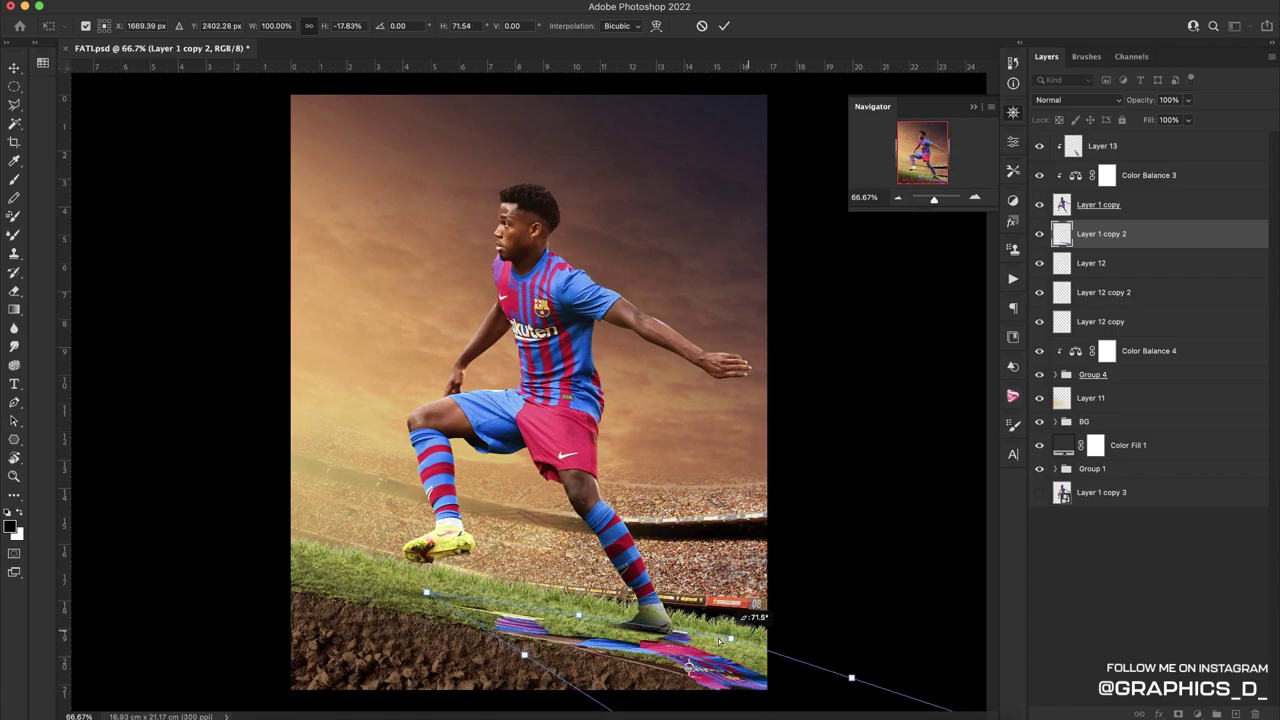
left_click_drag(752, 633, 696, 637)
left_click_drag(520, 600, 445, 596)
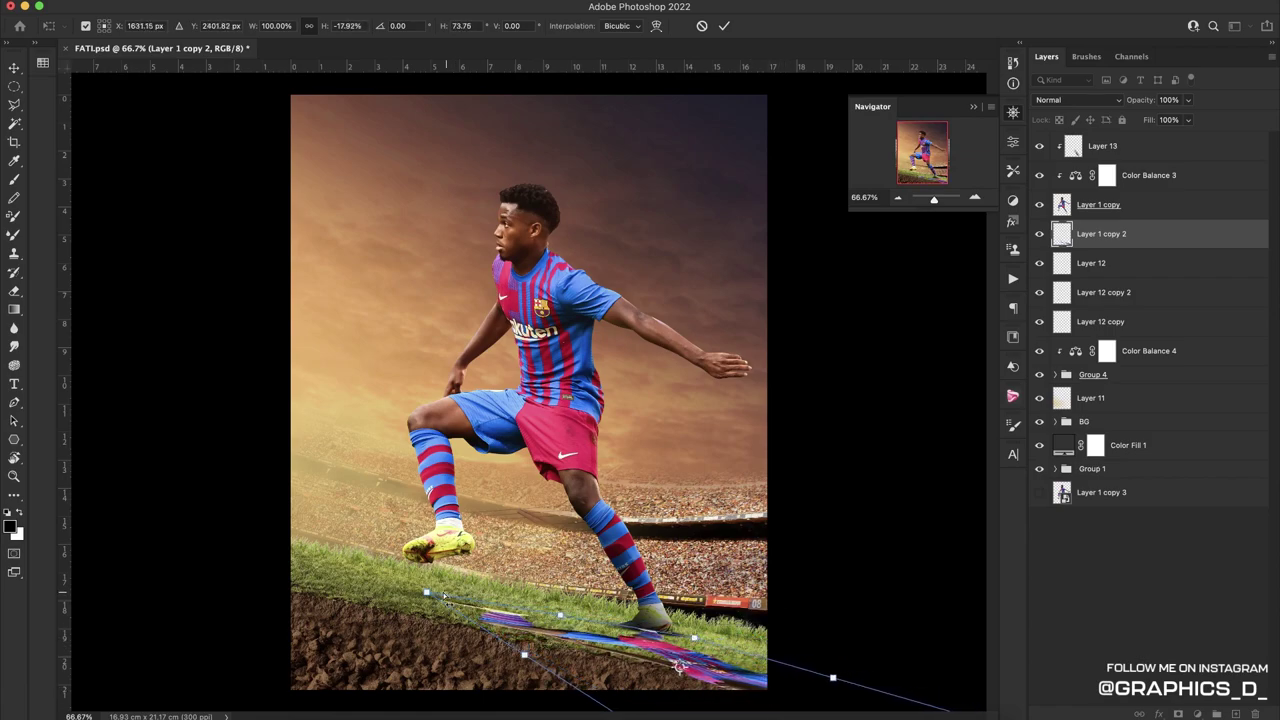
left_click(724, 25)
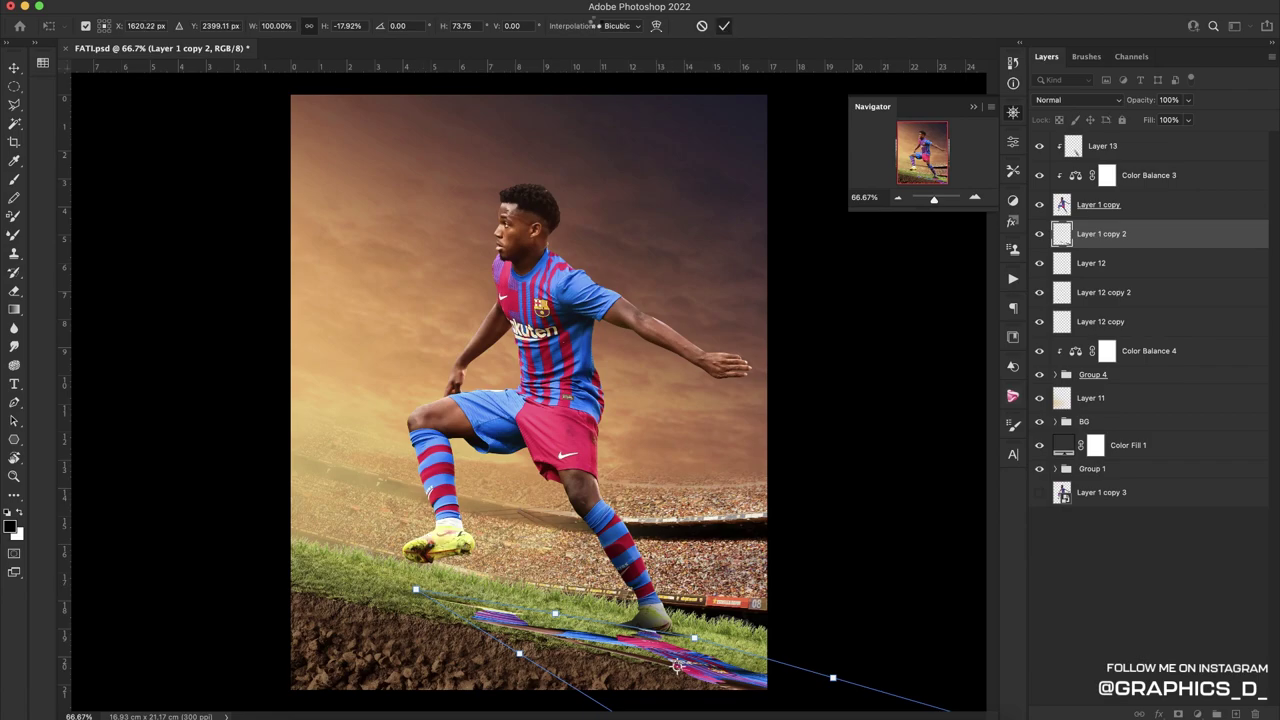
key("b")
key("ctrl+u")
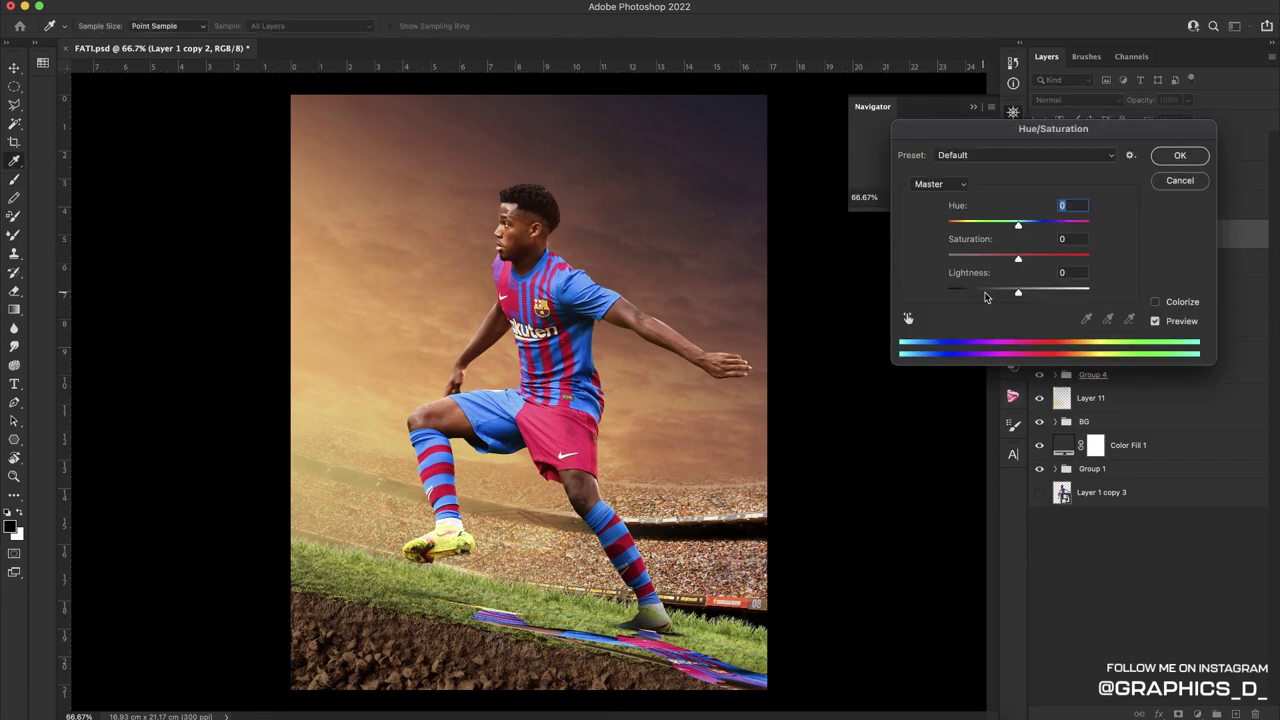
Turn the copy black with Lightness -100, blur it 4.5 px and set Overlay blend mode
left_click_drag(985, 293, 905, 295)
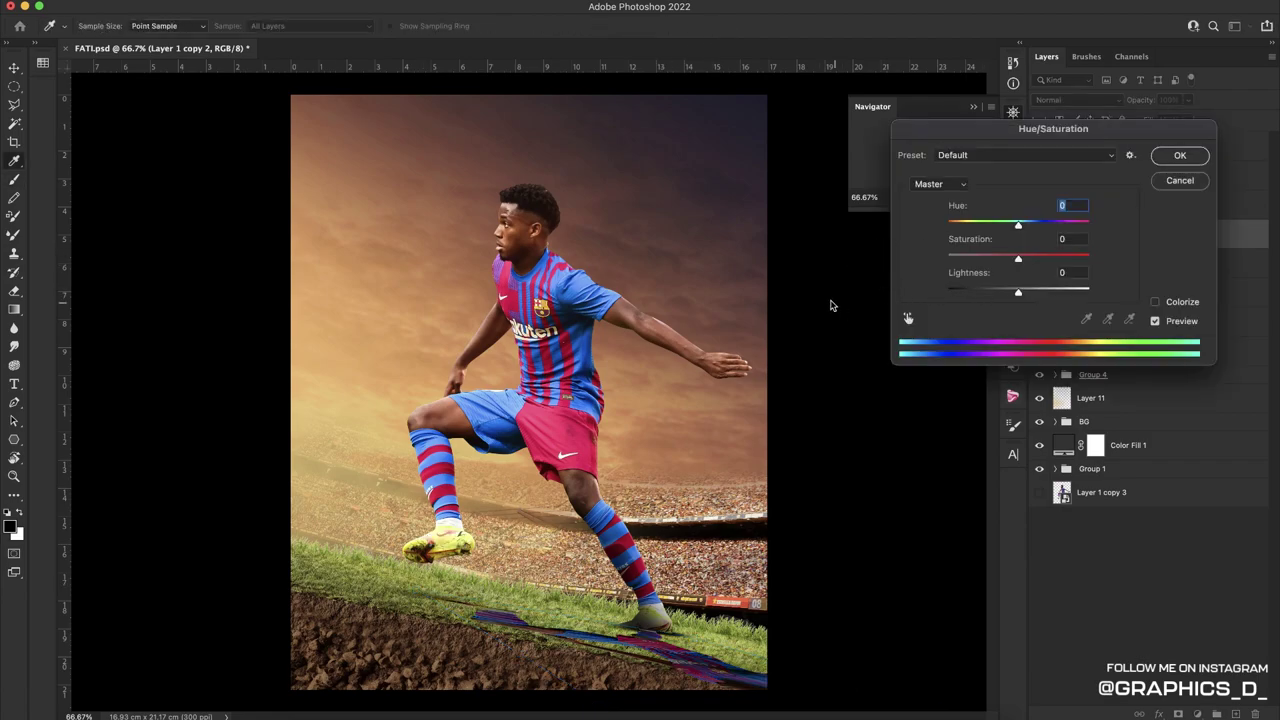
left_click(1179, 157)
left_click(345, 2)
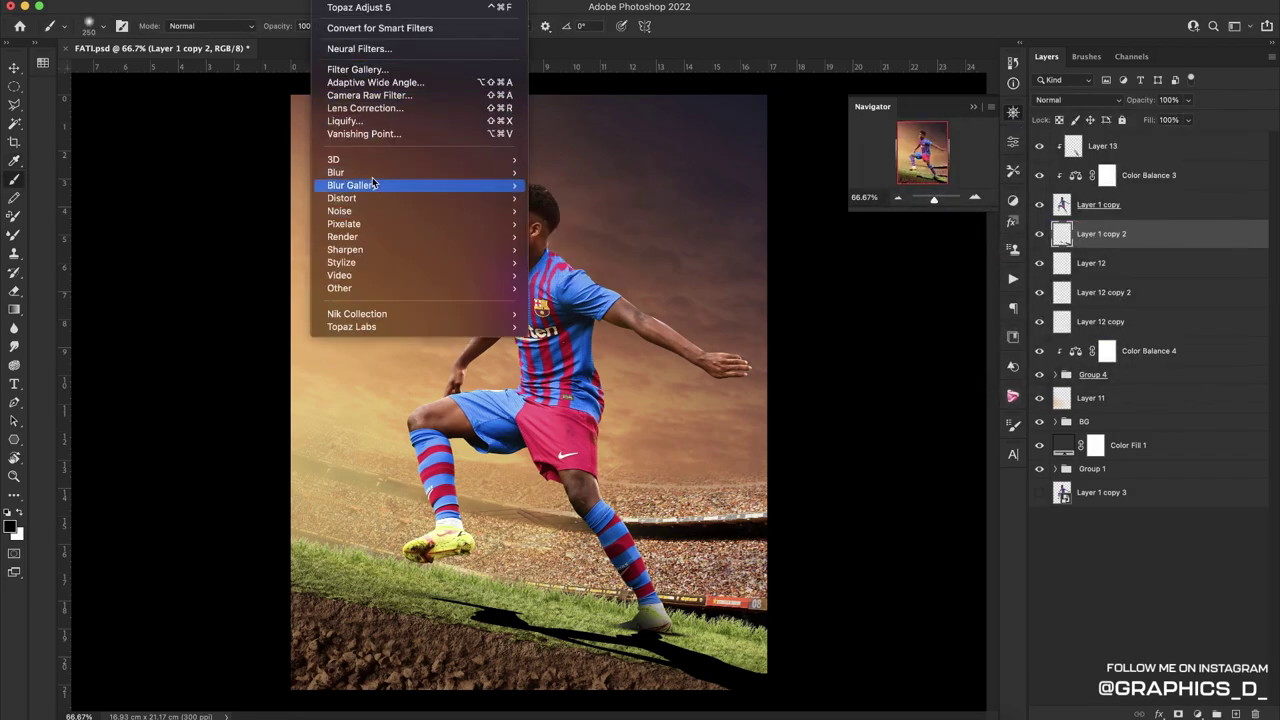
mouse_move(336, 172)
left_click(565, 229)
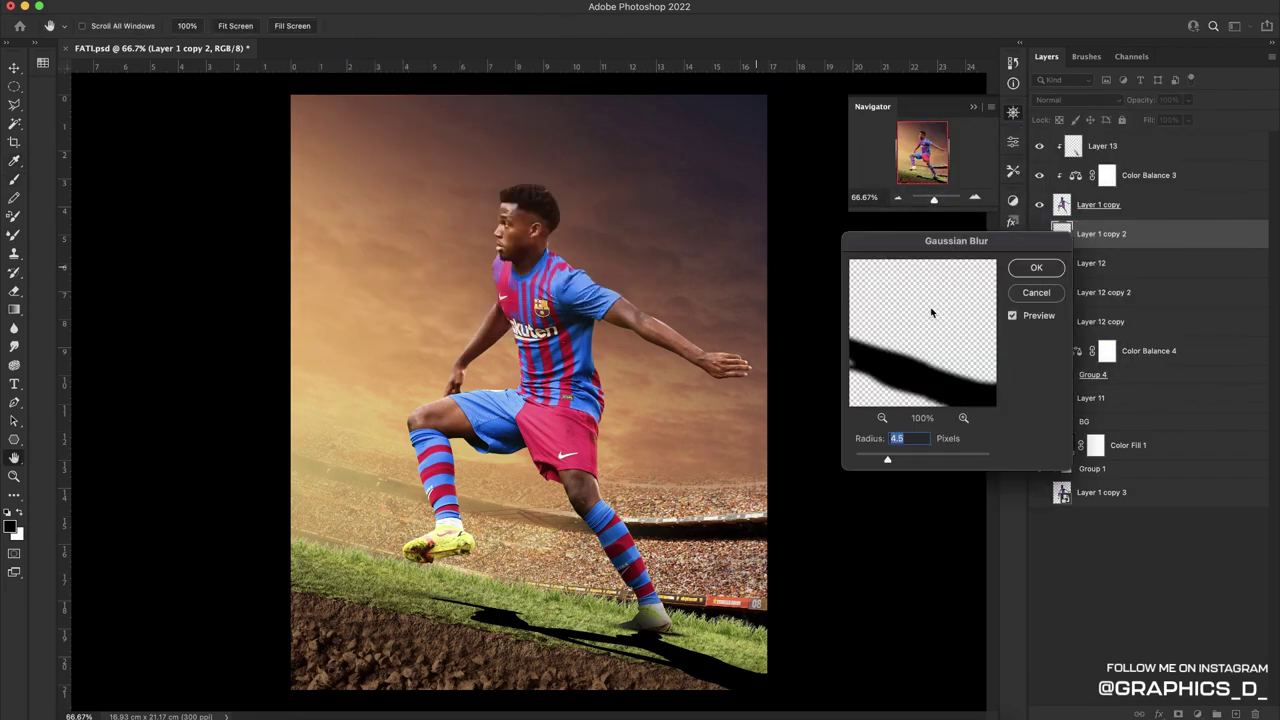
key("Return")
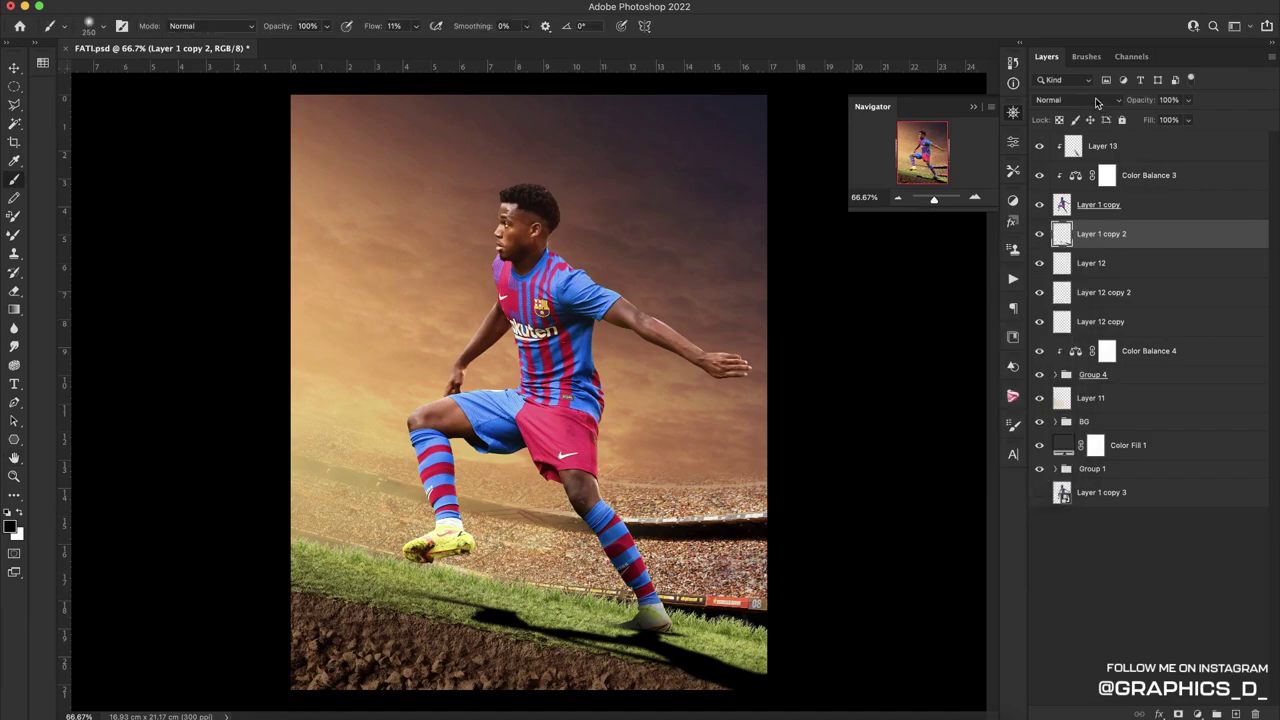
left_click(1075, 100)
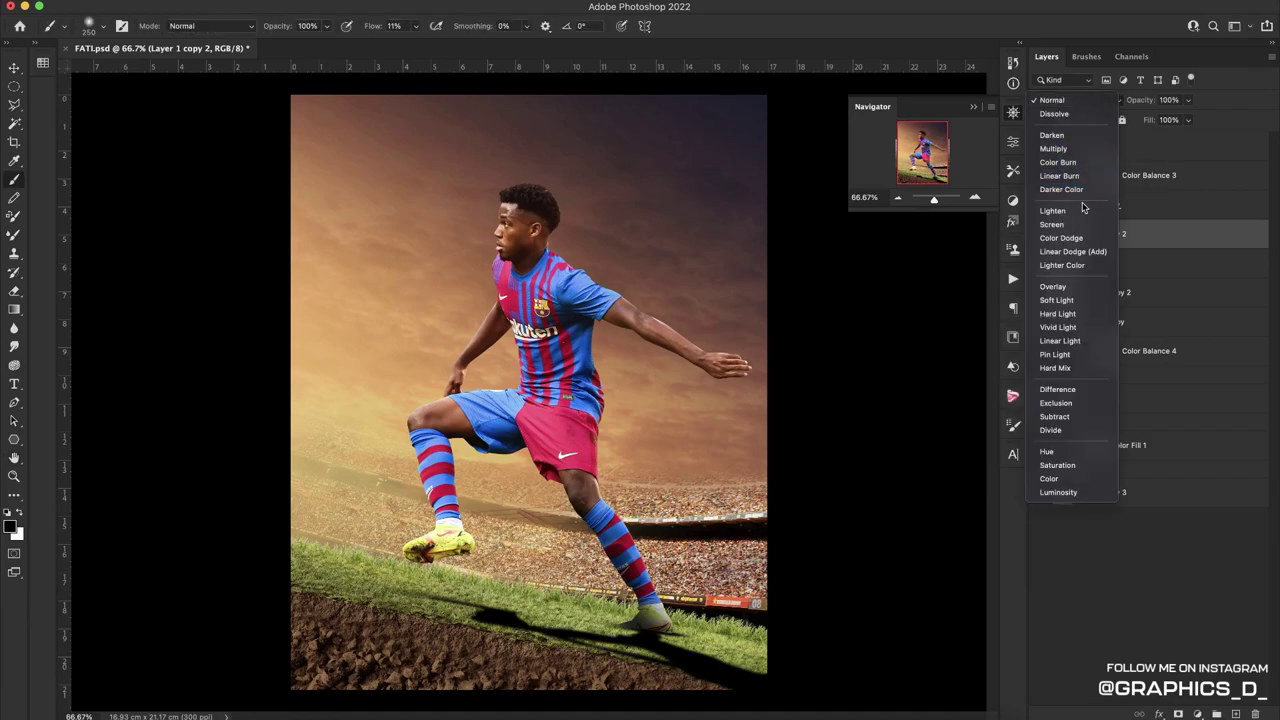
left_click(1075, 287)
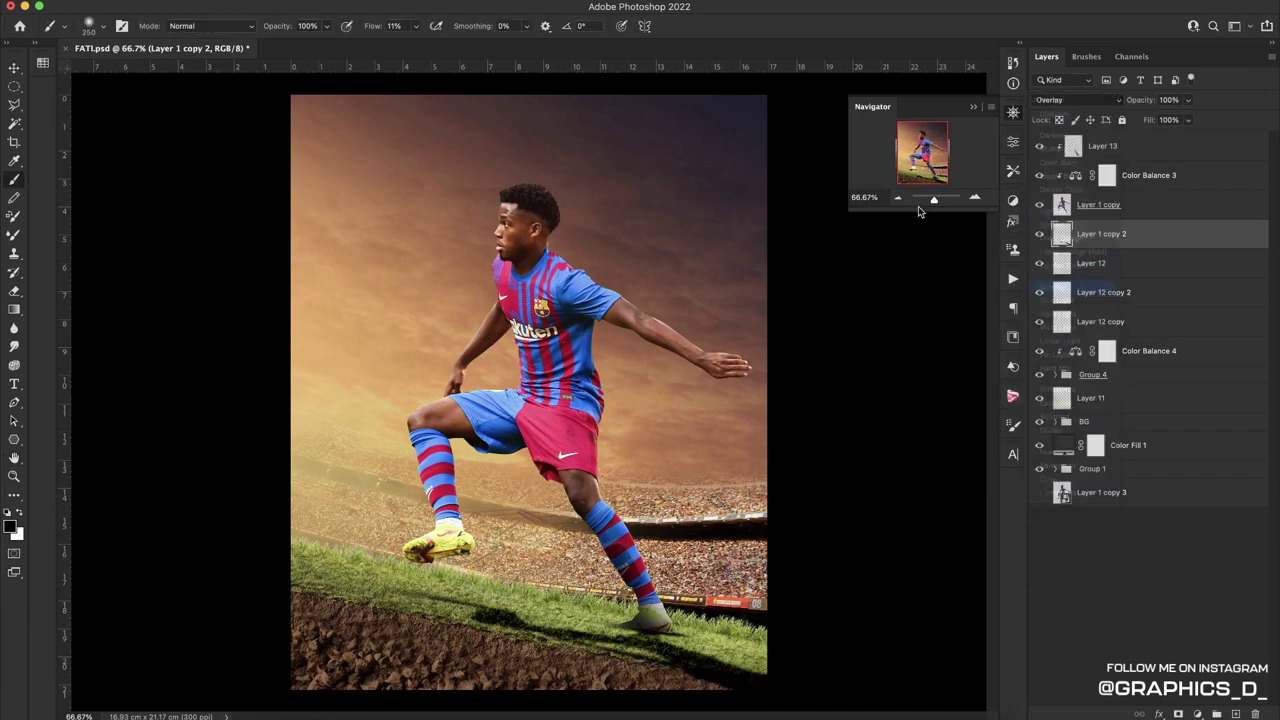
Add a black mask and paint the shadow back in under the feet
left_click(975, 198)
left_click_drag(657, 484, 678, 196)
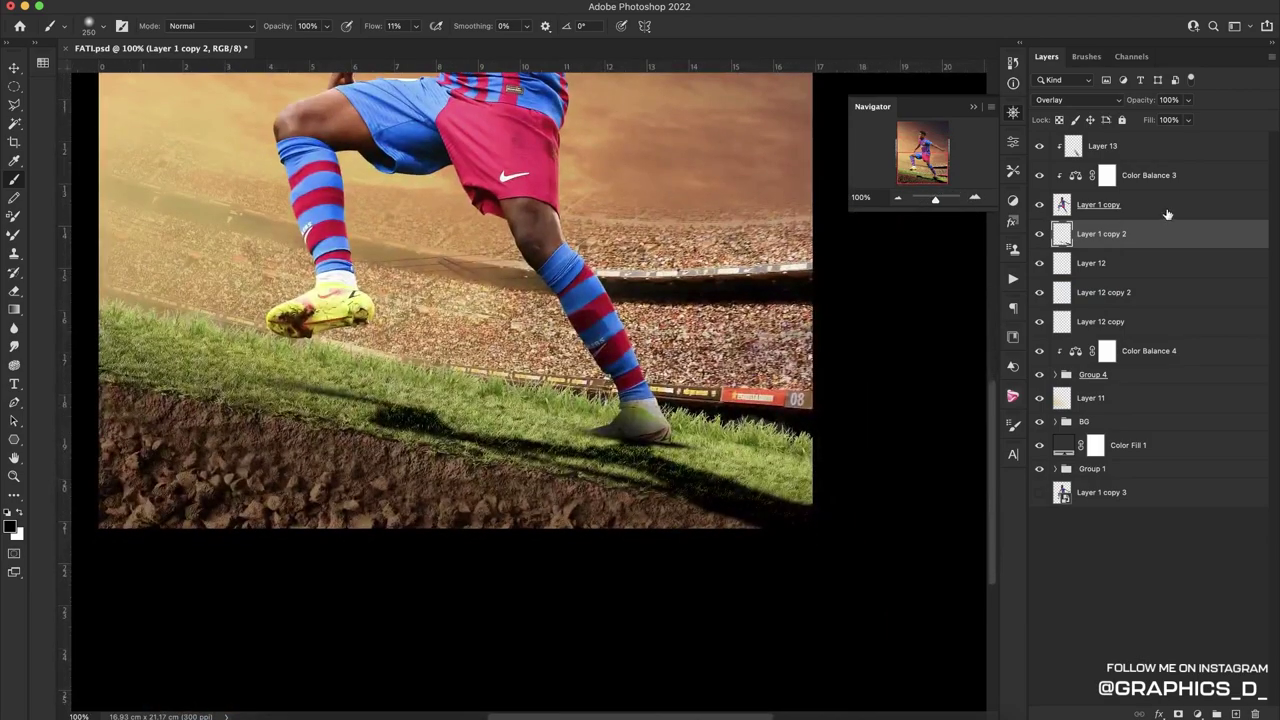
left_click(1178, 713, "alt")
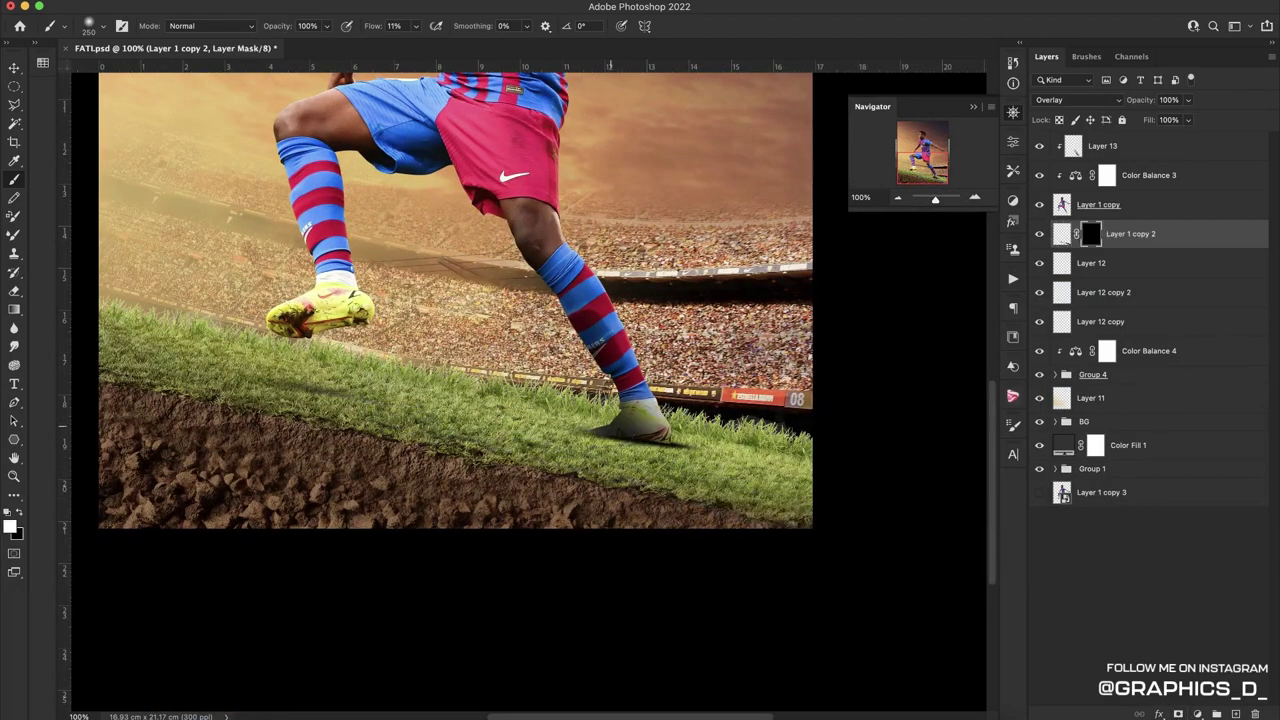
mouse_move(346, 358)
left_mouse_down()
mouse_move(609, 428)
mouse_move(651, 403)
left_mouse_up()
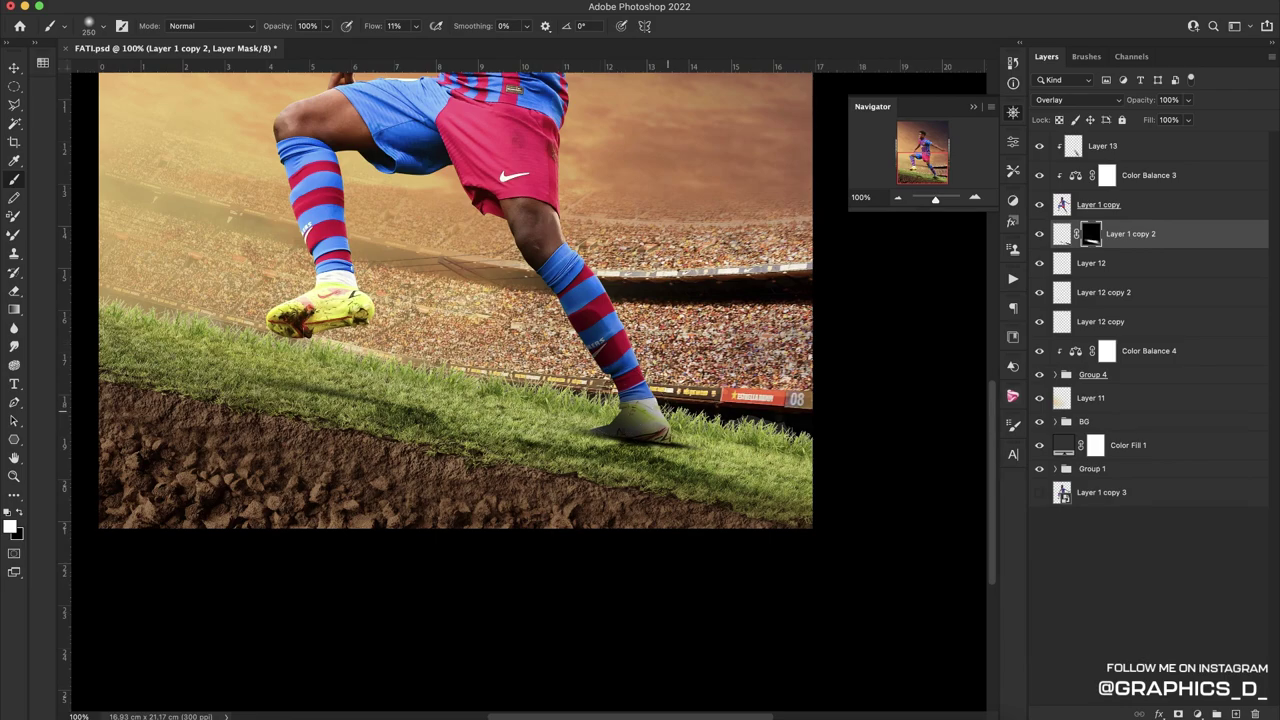
left_click(898, 197)
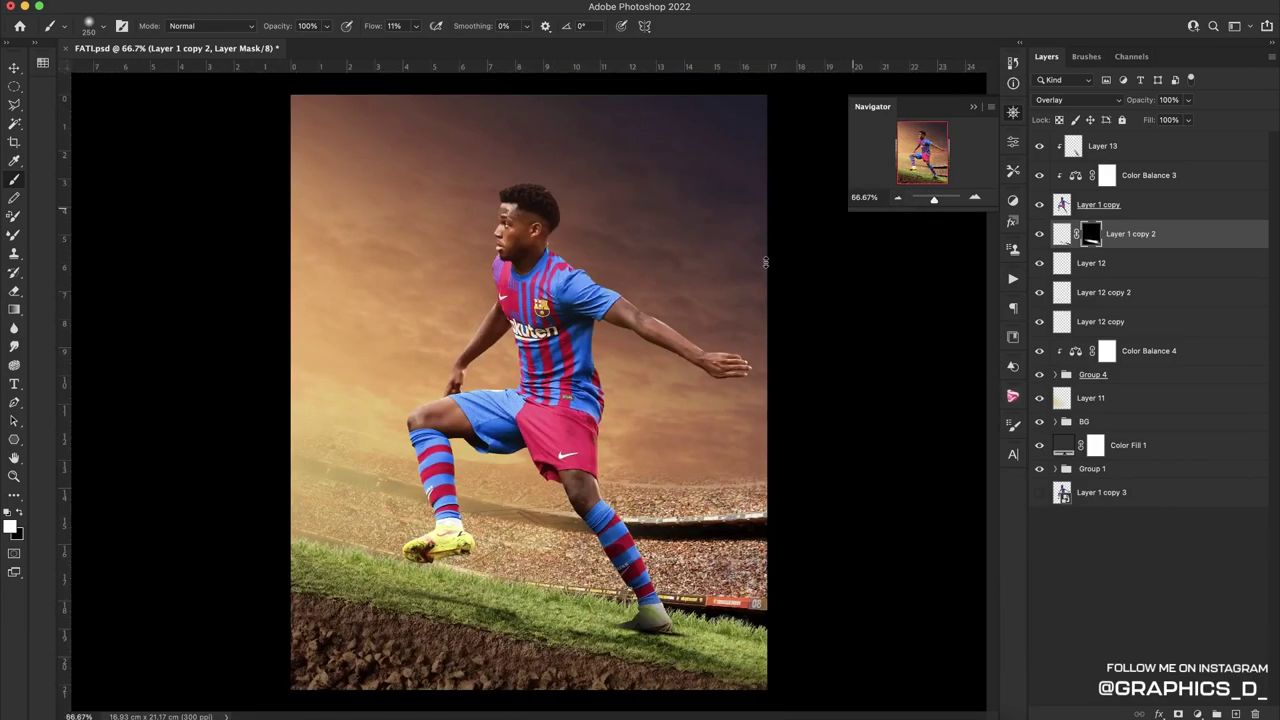
Save the document and zoom to 100% on the legs and grass
key("ctrl+s")
key("r")
mouse_move(491, 283)
left_mouse_down()
mouse_move(590, 335)
mouse_move(634, 404)
left_mouse_up()
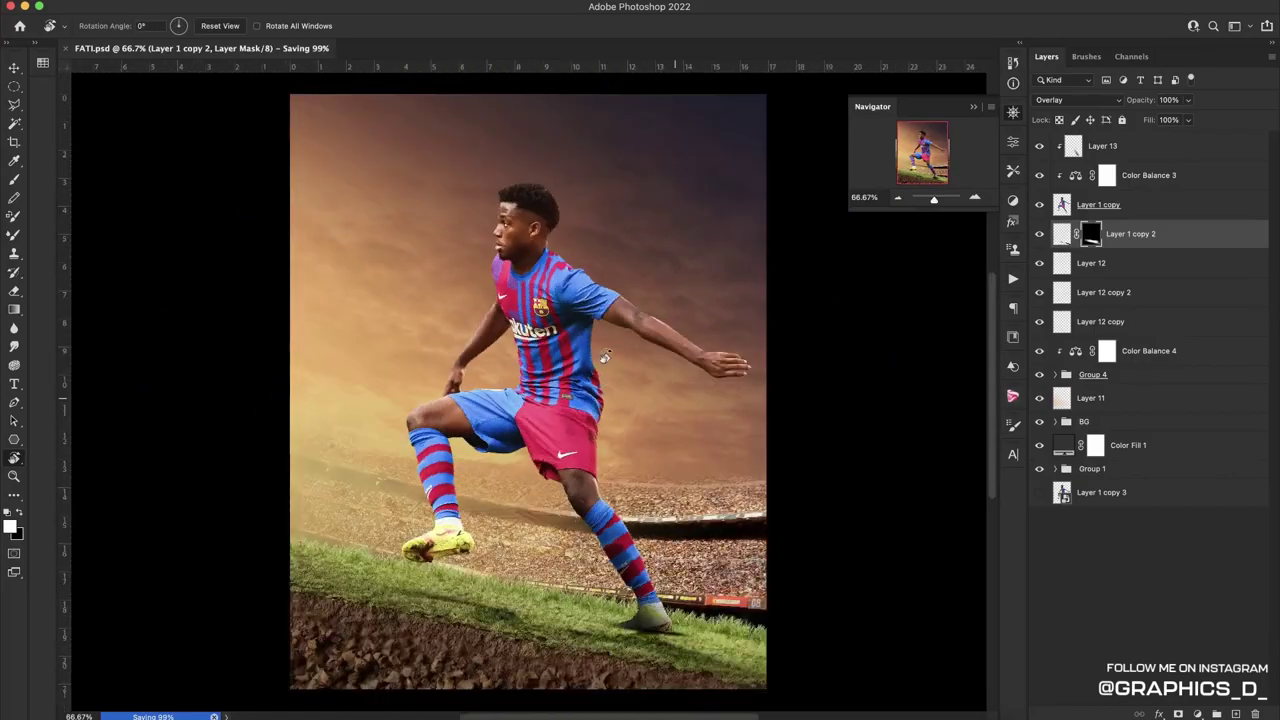
left_click(983, 197)
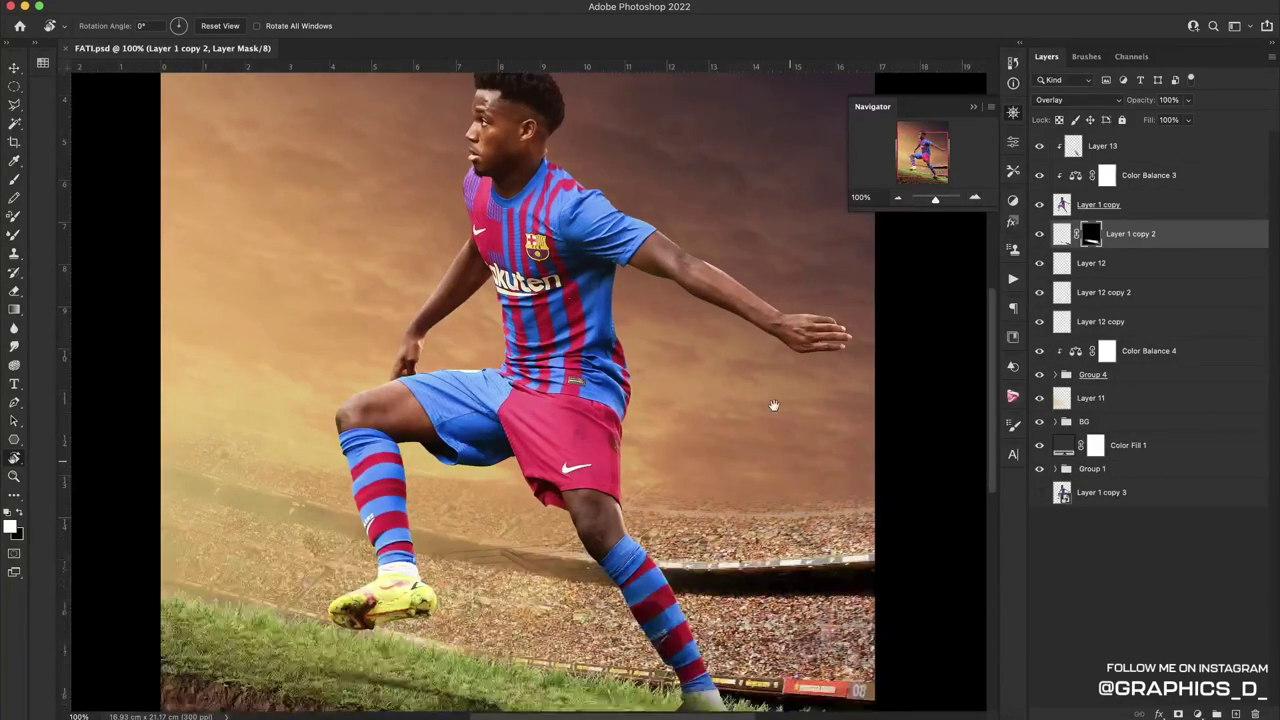
left_click_drag(829, 391, 723, 206)
Add Layer 14 clipped above Color Balance 4, check the ground groups, and select Layer 14
left_click(1166, 360)
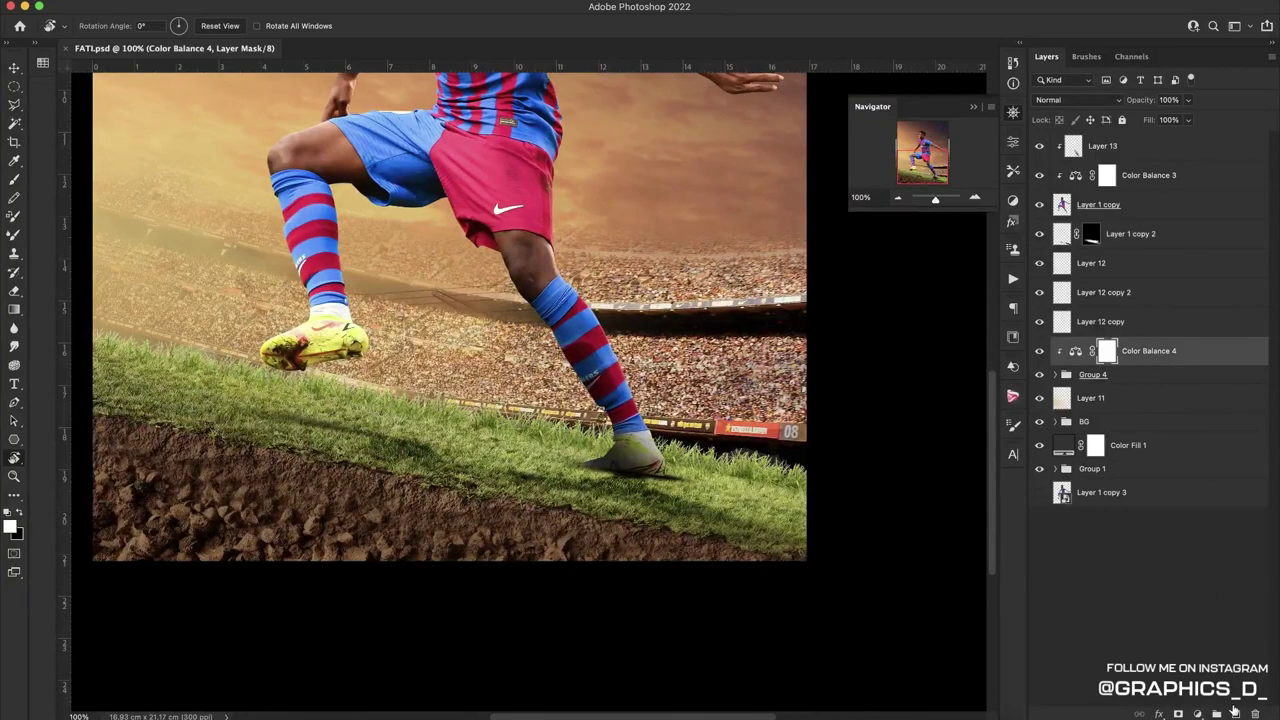
left_click(1234, 712)
left_click(1178, 362, "alt")
key("b")
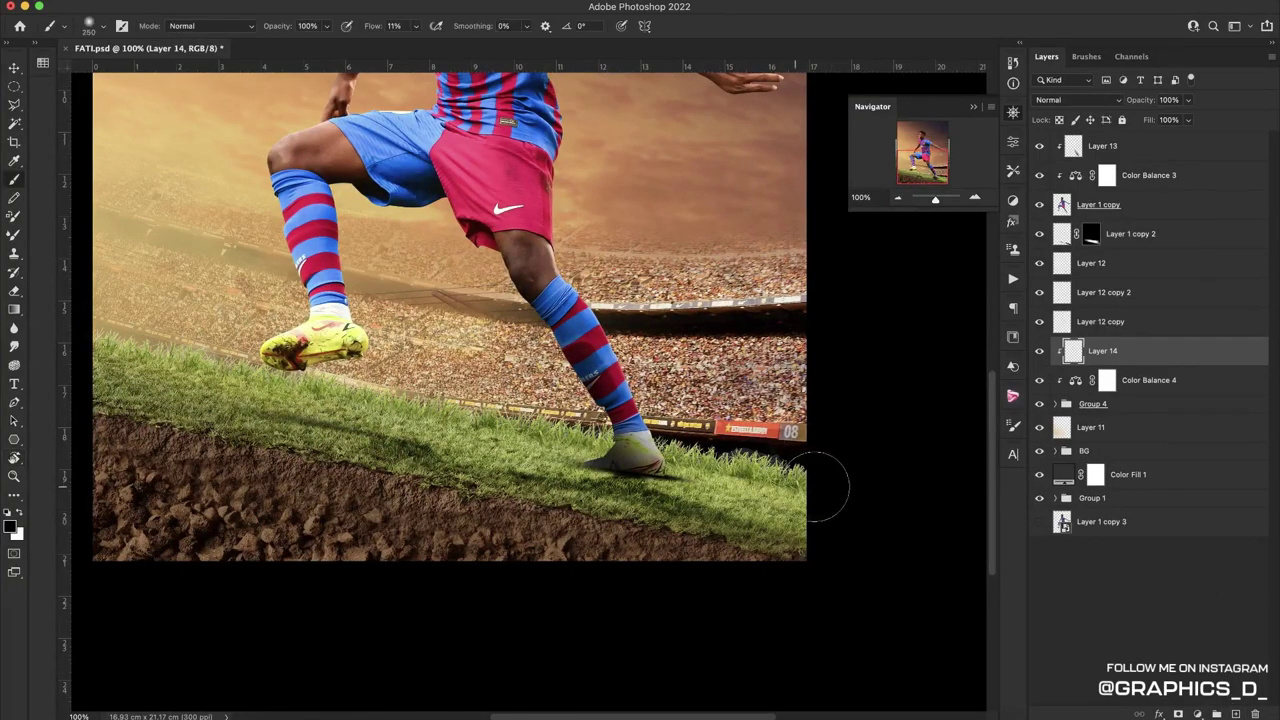
left_click(1070, 388)
left_click(1055, 404)
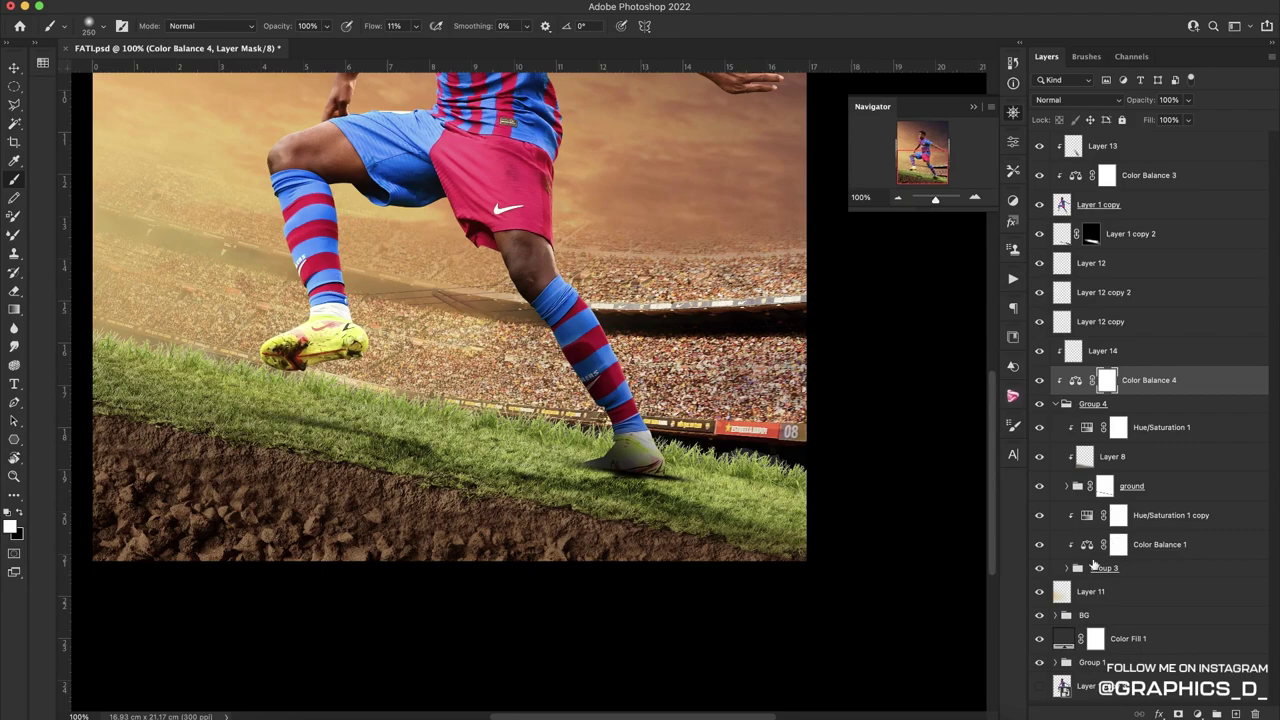
left_click(1066, 567)
scroll(1066, 589, "down", 2)
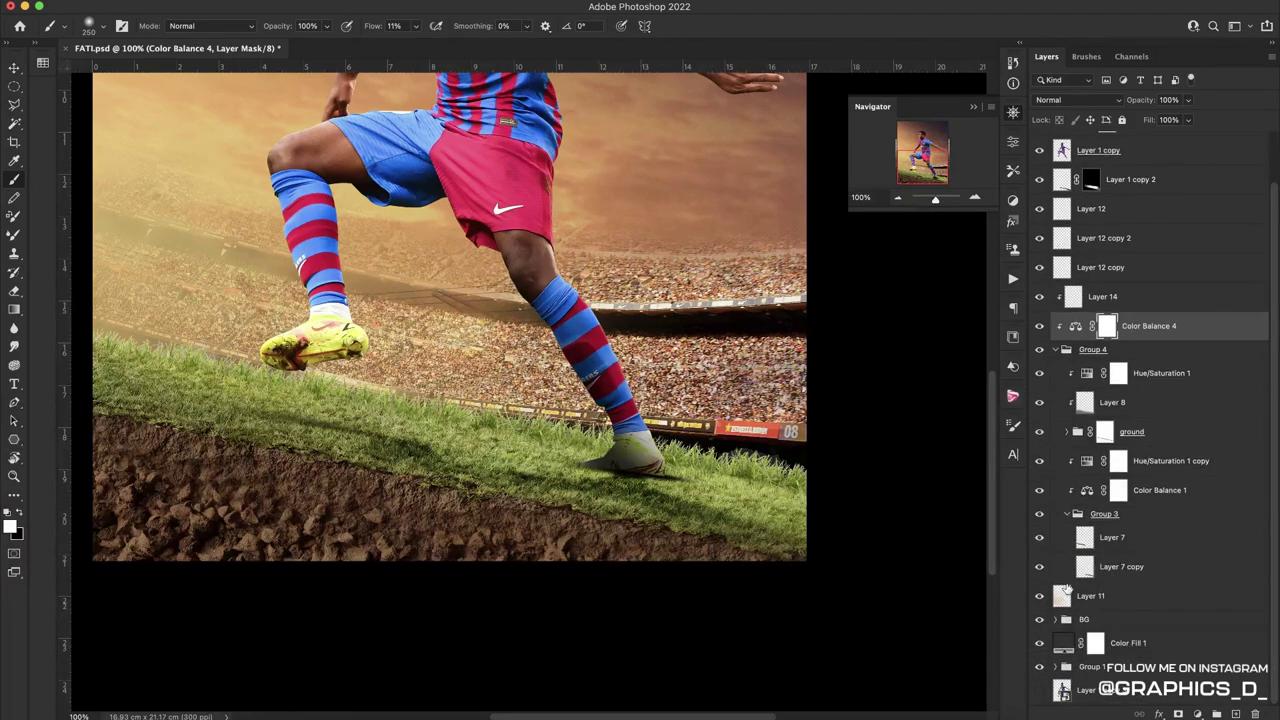
left_click(1068, 431)
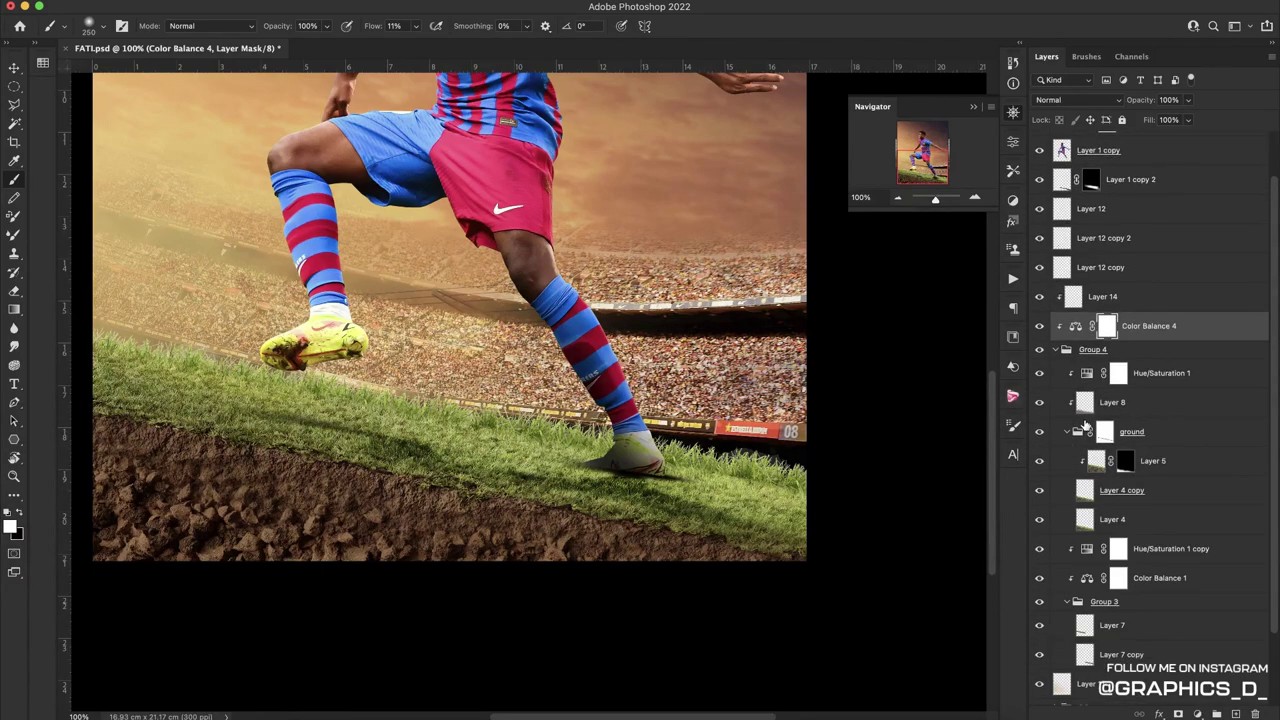
left_click(1058, 351)
left_click(1104, 353)
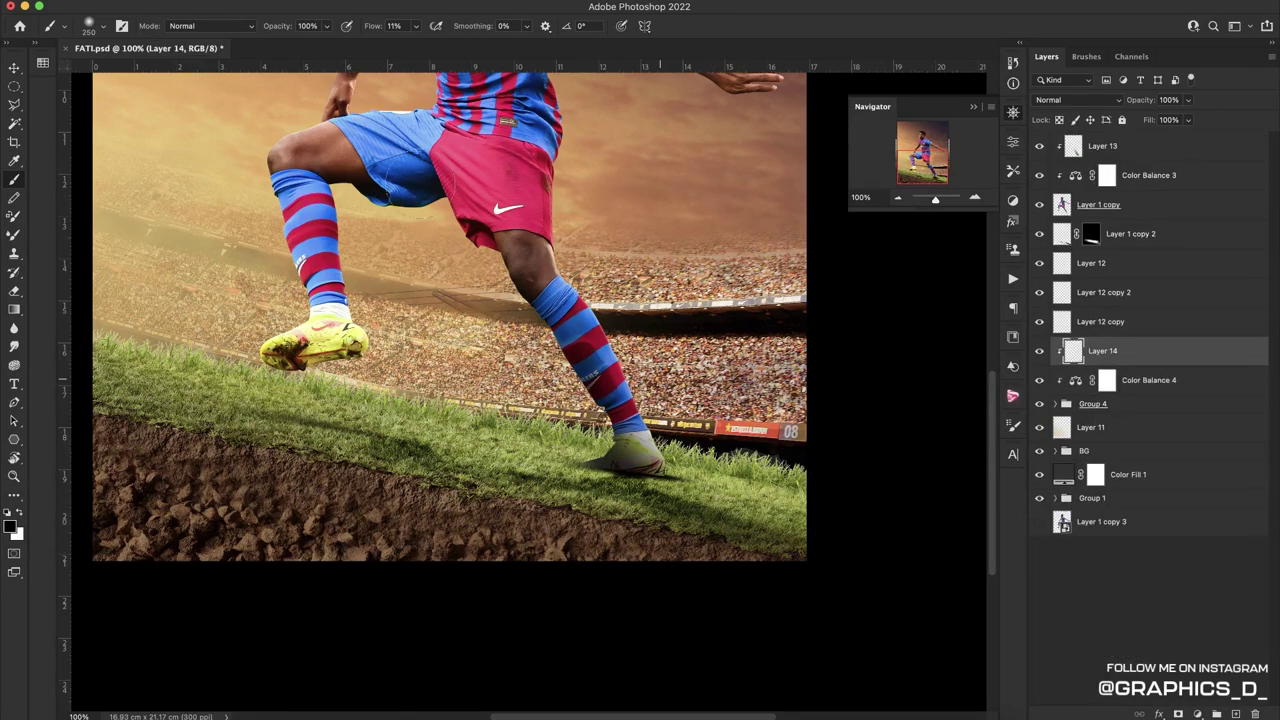
Lower brush flow to 3% and paint a soft black shadow beside the planted foot
left_click_drag(373, 26, 338, 35)
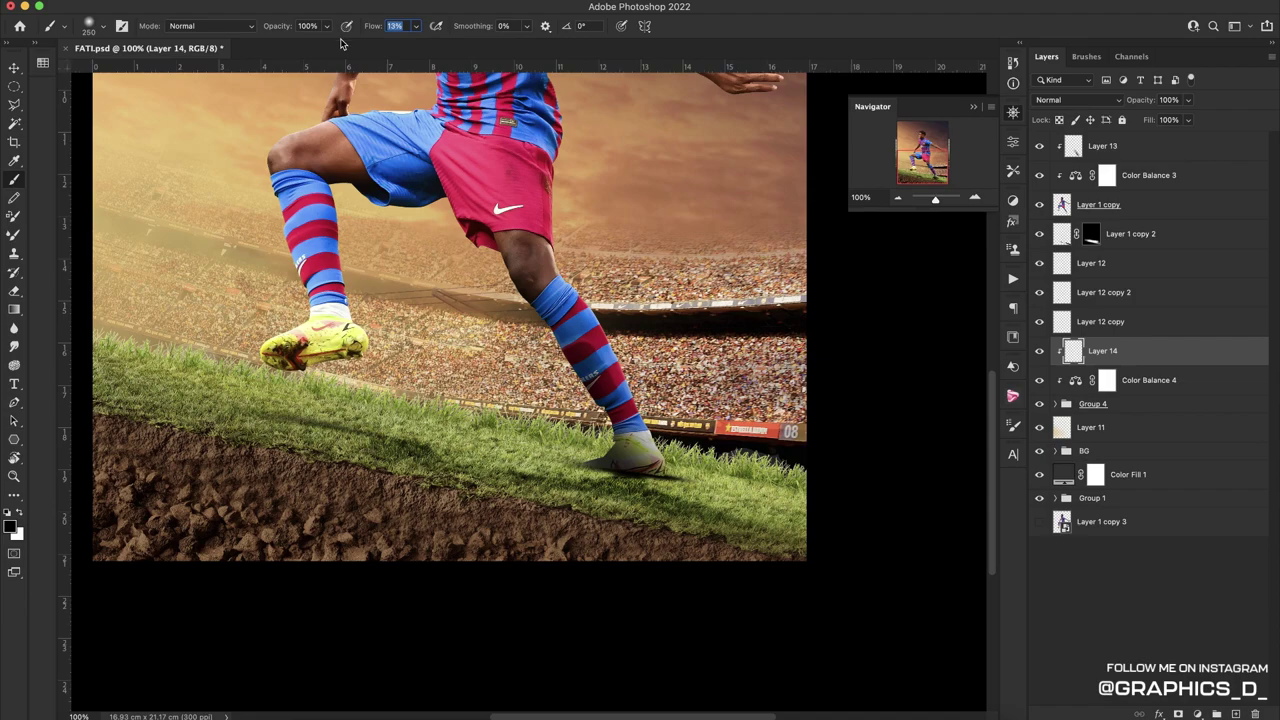
key("Return")
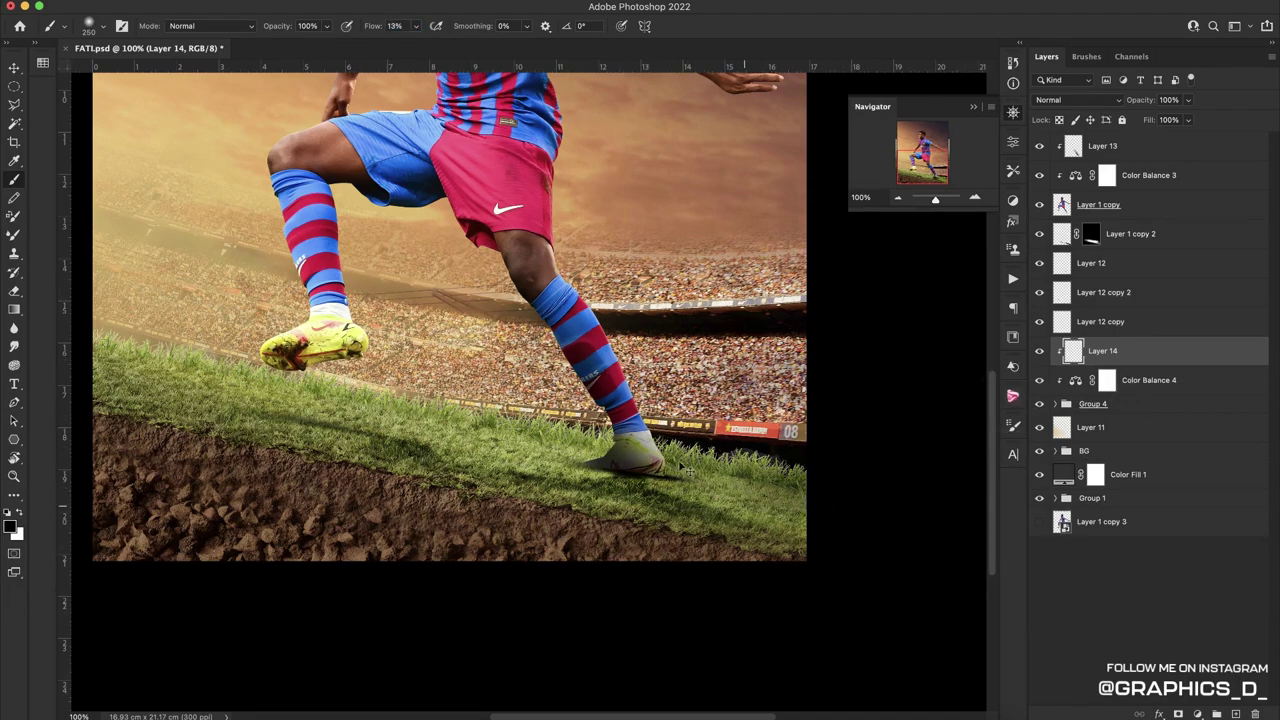
left_click_drag(364, 29, 367, 30)
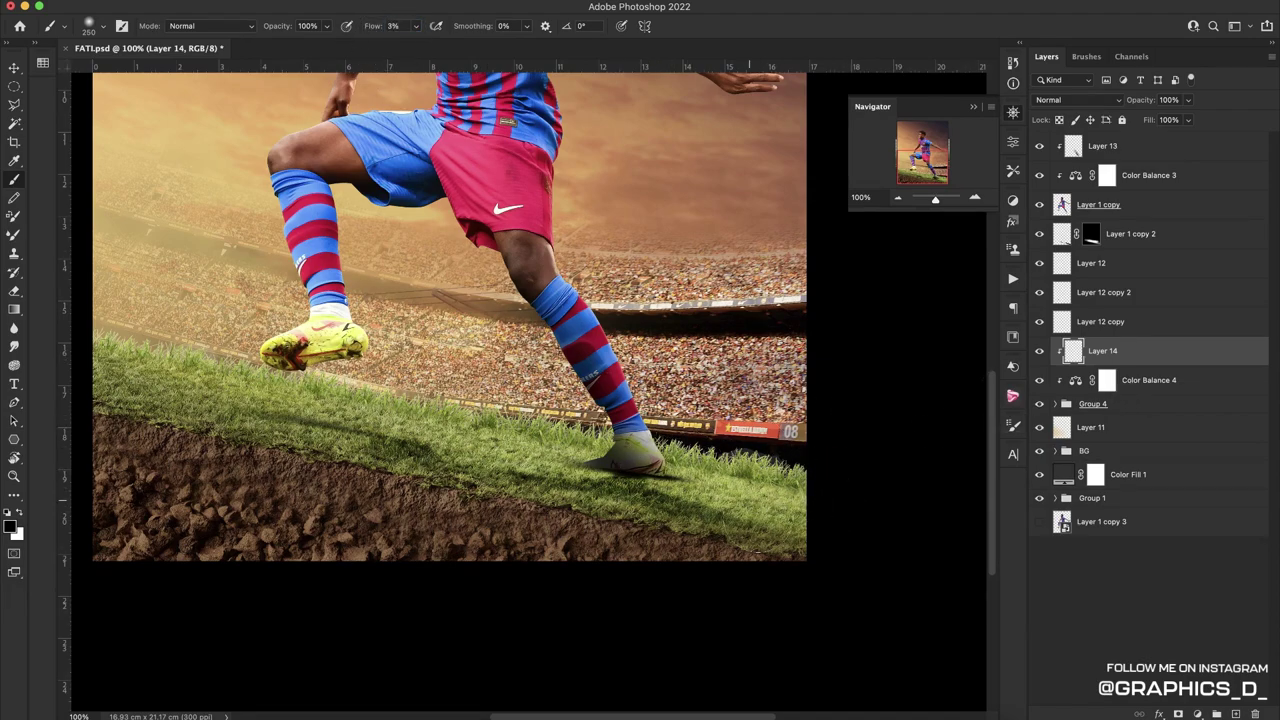
mouse_move(749, 500)
left_mouse_down()
mouse_move(534, 460)
mouse_move(638, 478)
mouse_move(762, 455)
left_mouse_up()
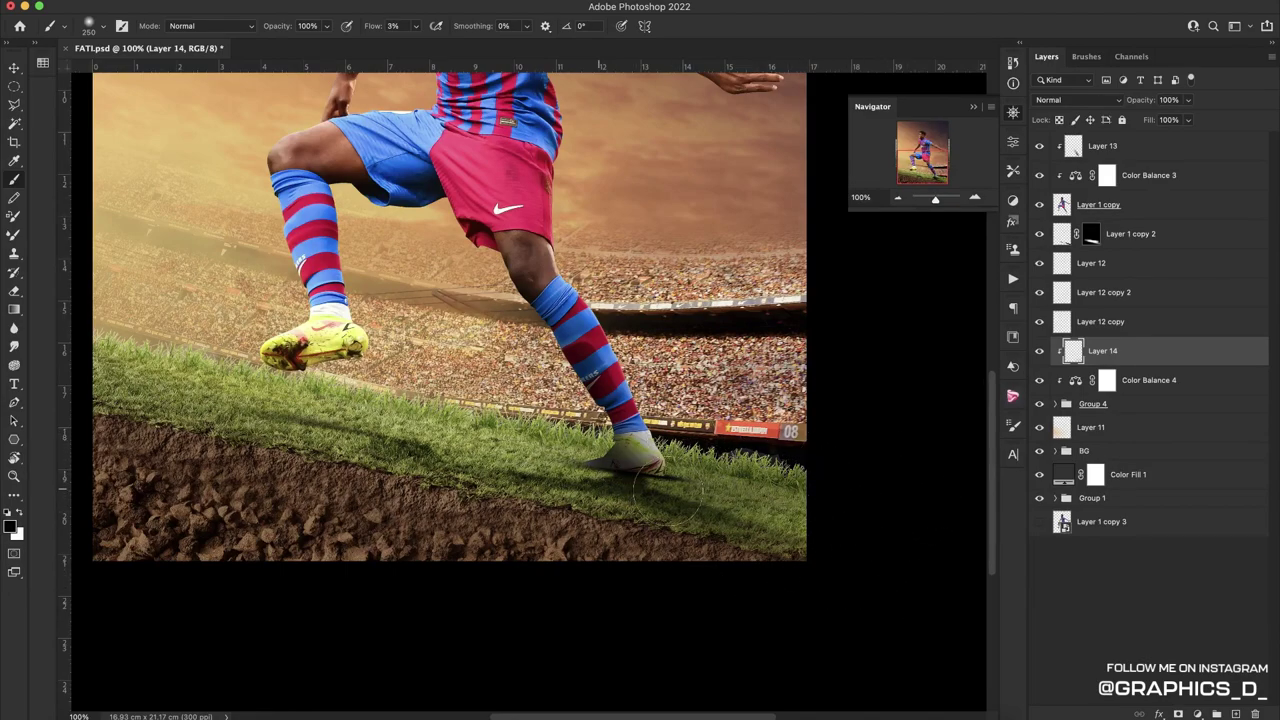
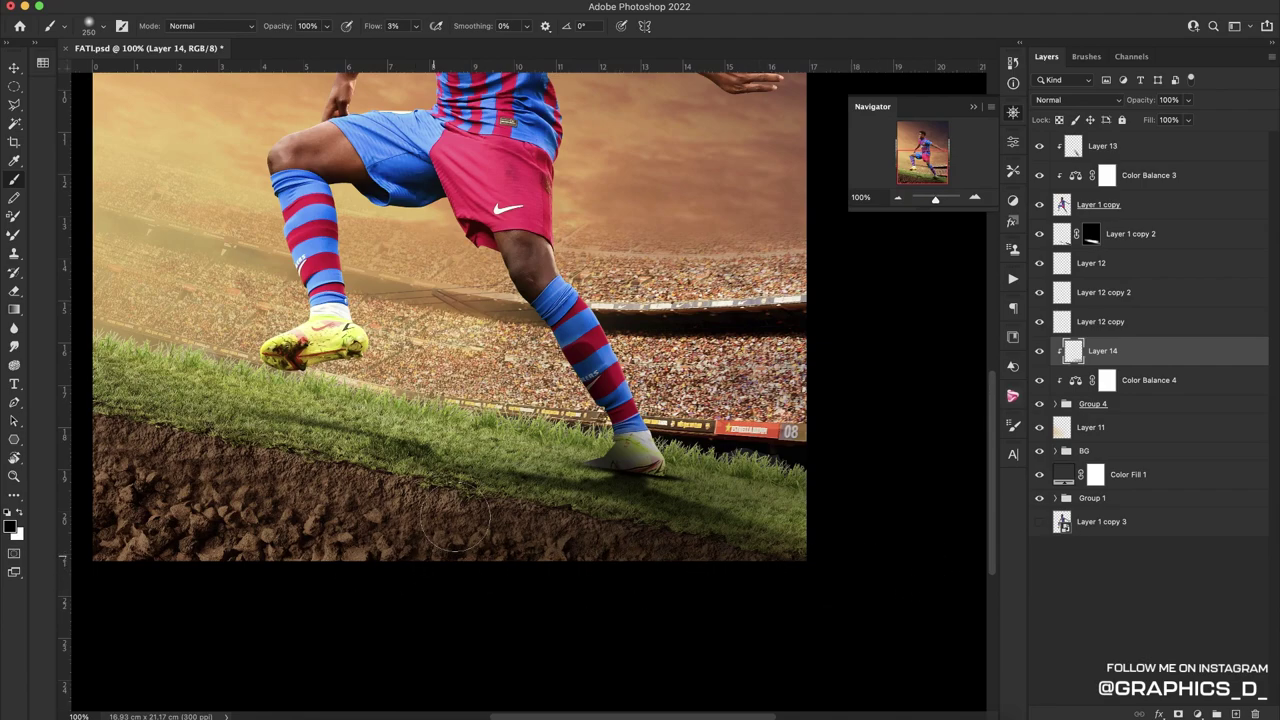
Erase Layer 14's pale overlay from the right-hand boot
left_click(895, 198)
left_click(895, 198)
key("r")
mouse_move(617, 297)
left_mouse_down()
mouse_move(540, 335)
mouse_move(718, 385)
mouse_move(792, 311)
left_mouse_up()
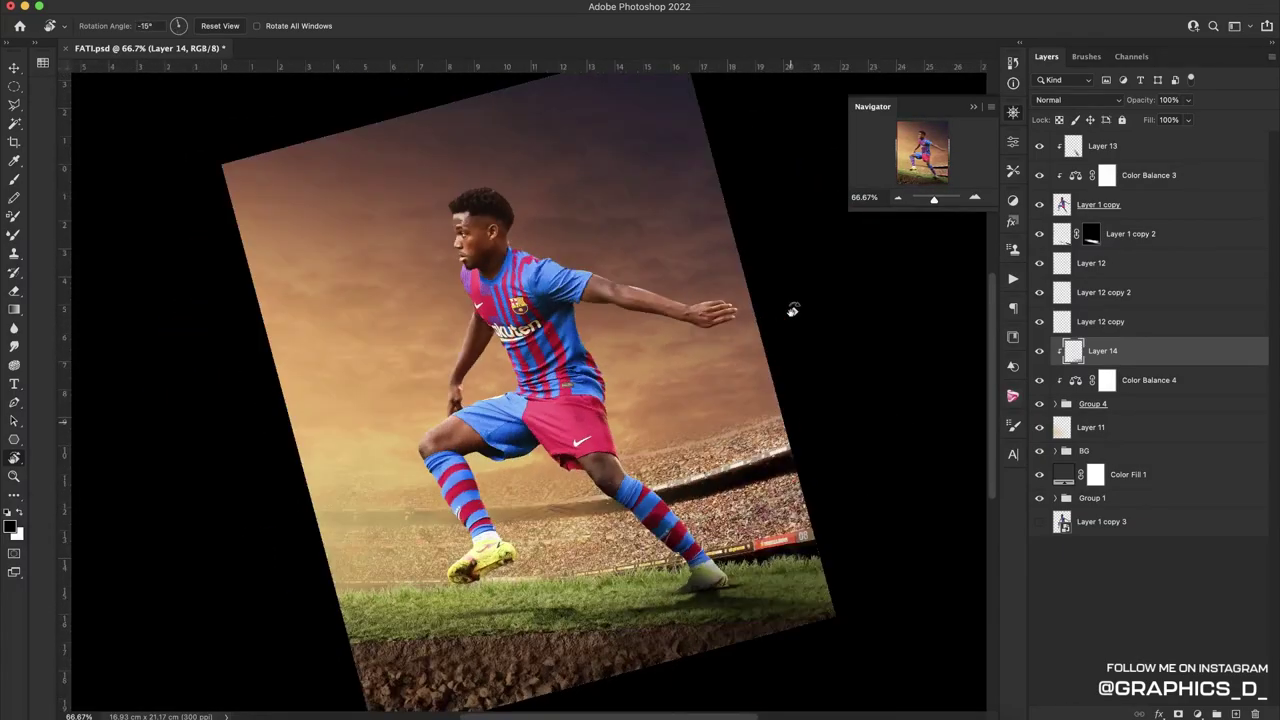
left_click(975, 196)
mouse_move(674, 365)
left_mouse_down()
mouse_move(566, 280)
mouse_move(409, 90)
left_mouse_up()
key("e")
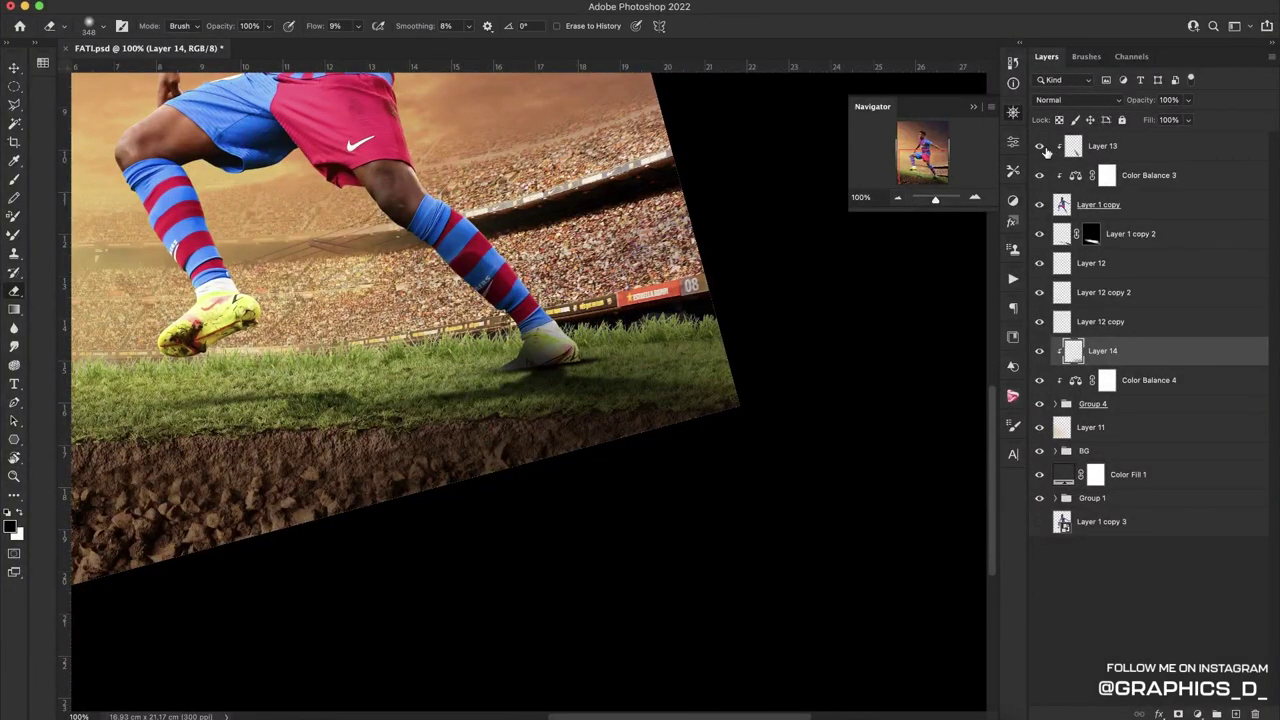
left_click_drag(577, 218, 540, 340)
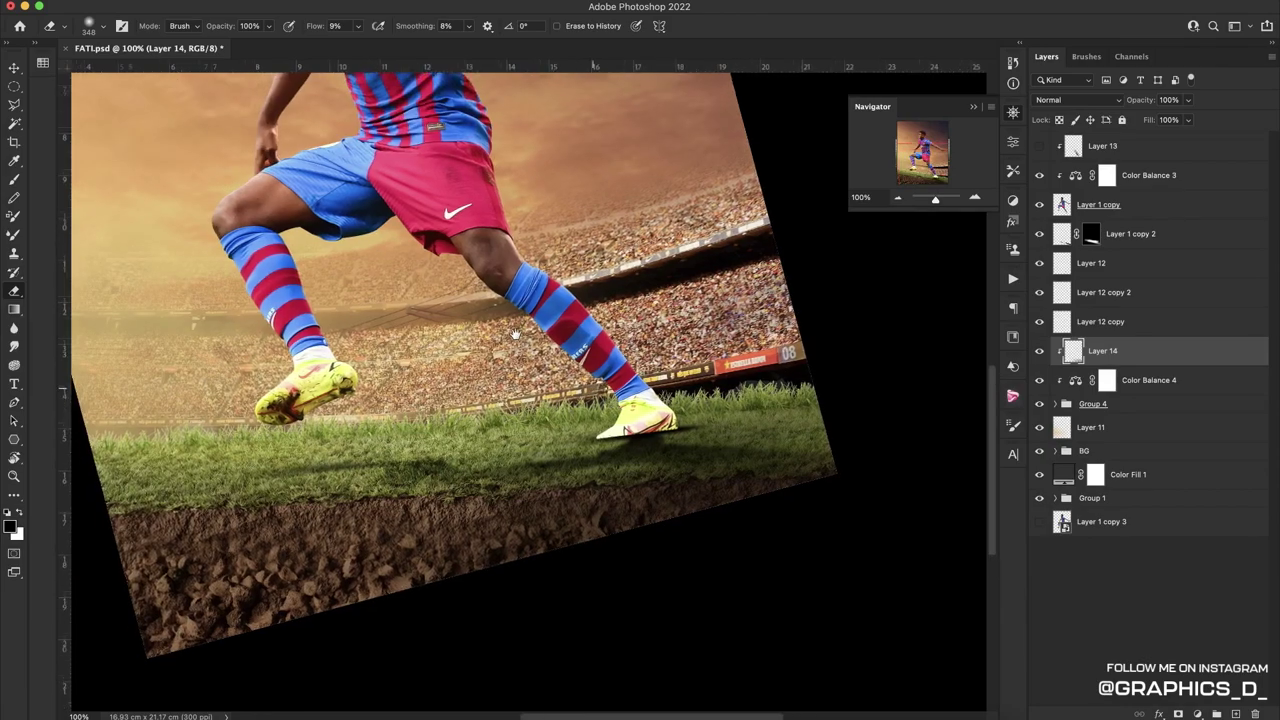
Show Layer 13 again, make it active, and straighten the canvas view to 0°
scroll(495, 321, "up", 3)
scroll(495, 321, "left", 4)
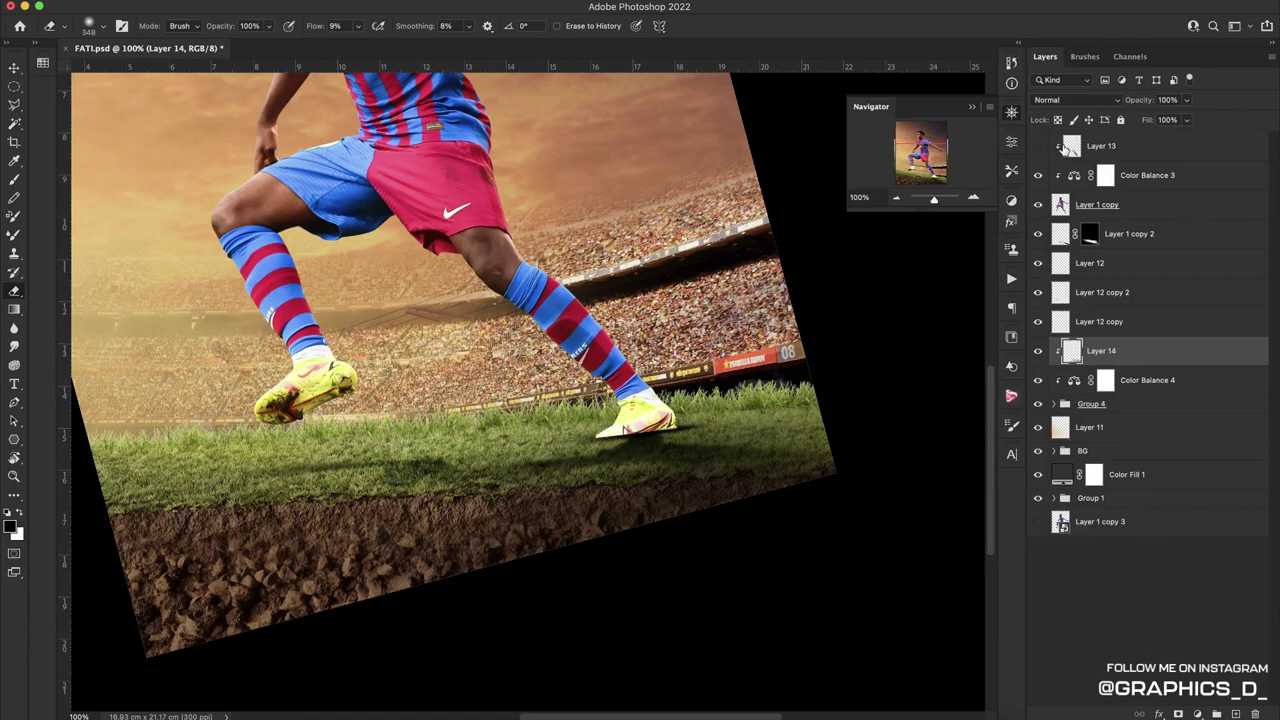
left_click(1038, 146)
left_click(1100, 146)
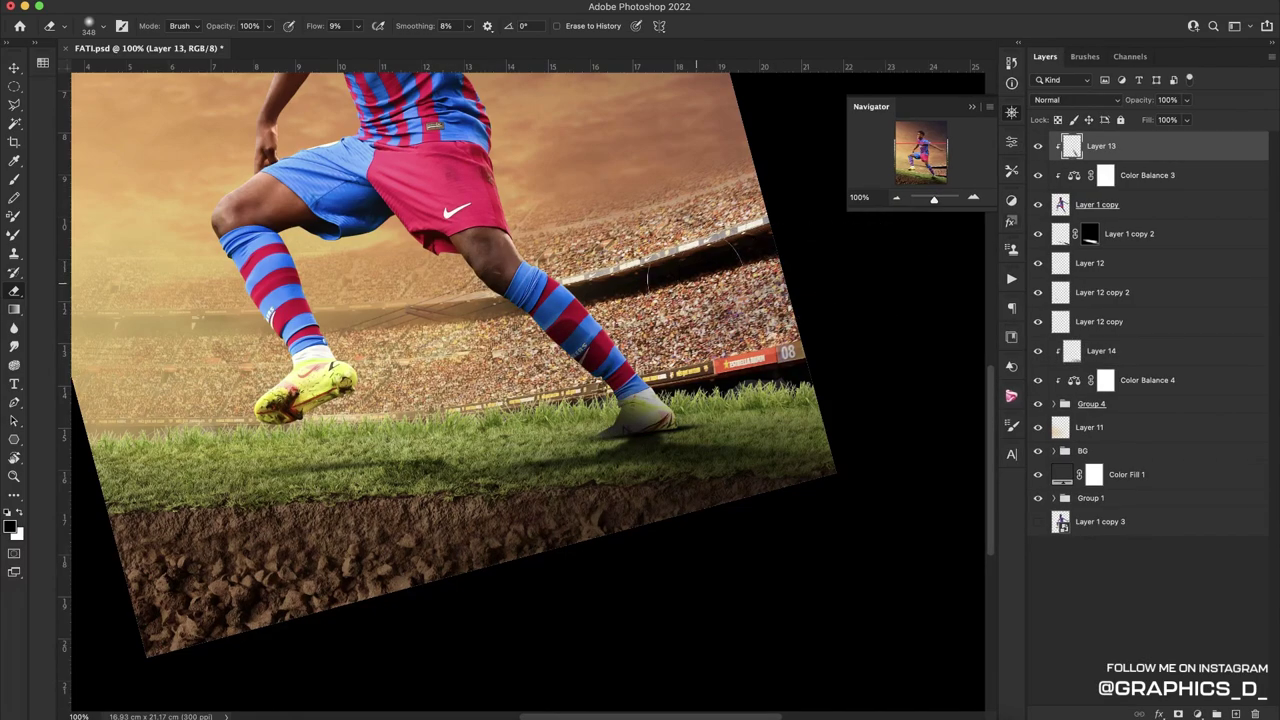
key("r")
left_click(220, 27)
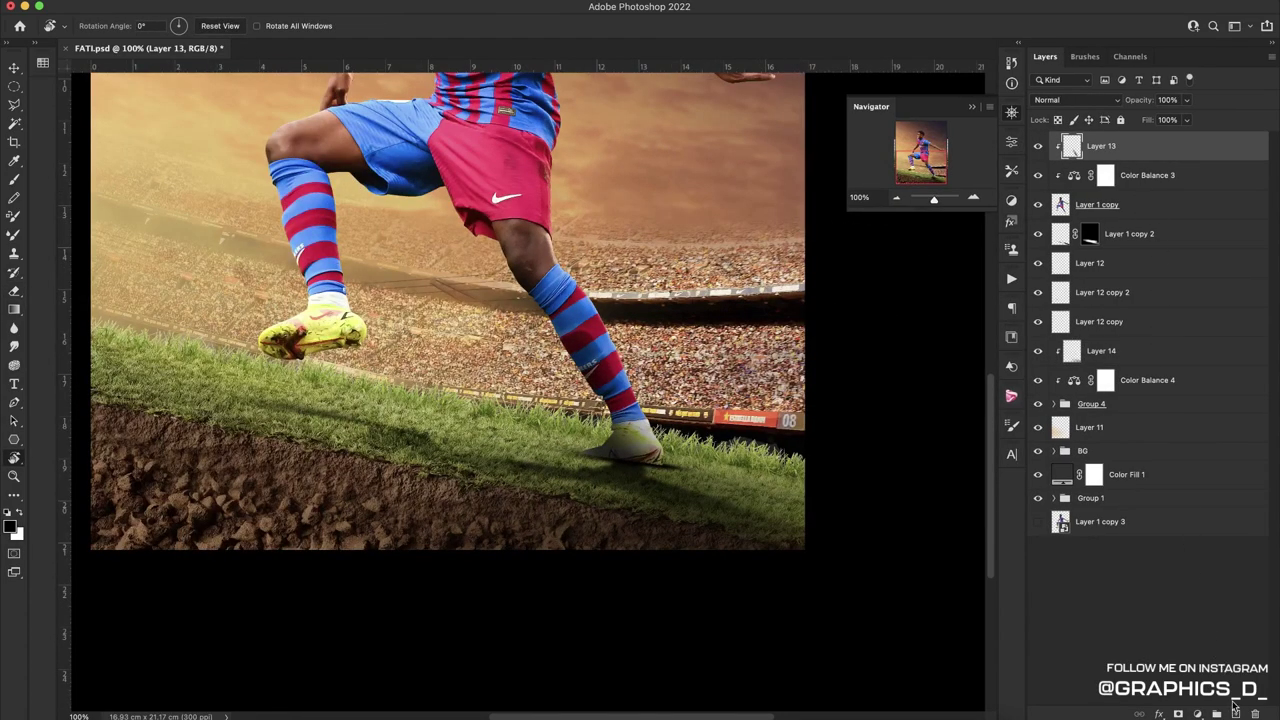
Delete Layer 13, make Layer 1 copy active, and save the document
key("Delete")
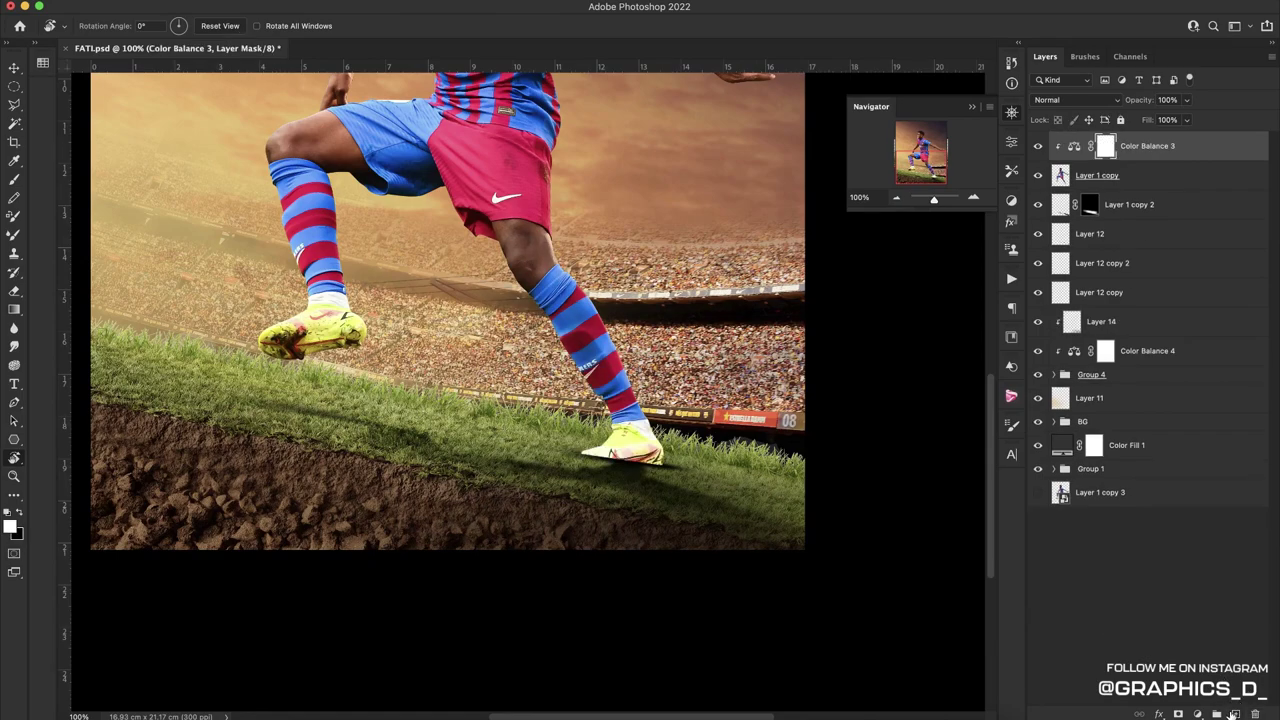
left_click(1133, 178)
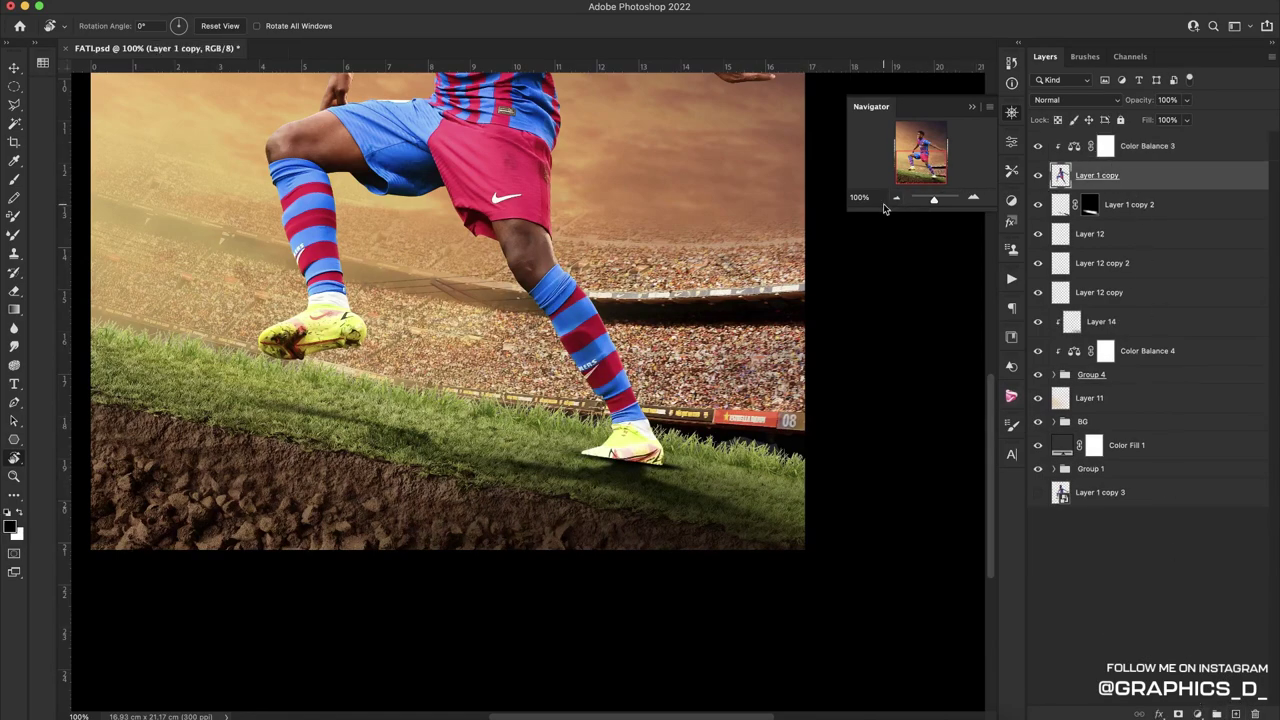
left_click(893, 199)
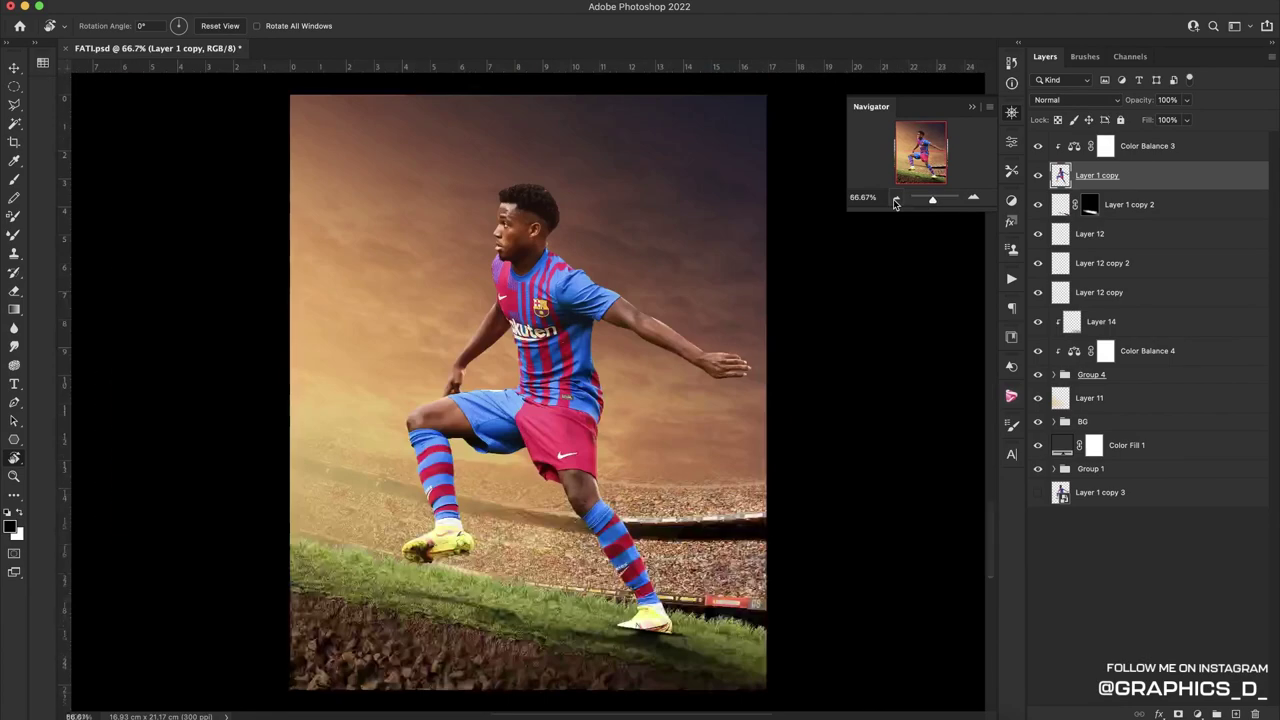
key("ctrl+s")
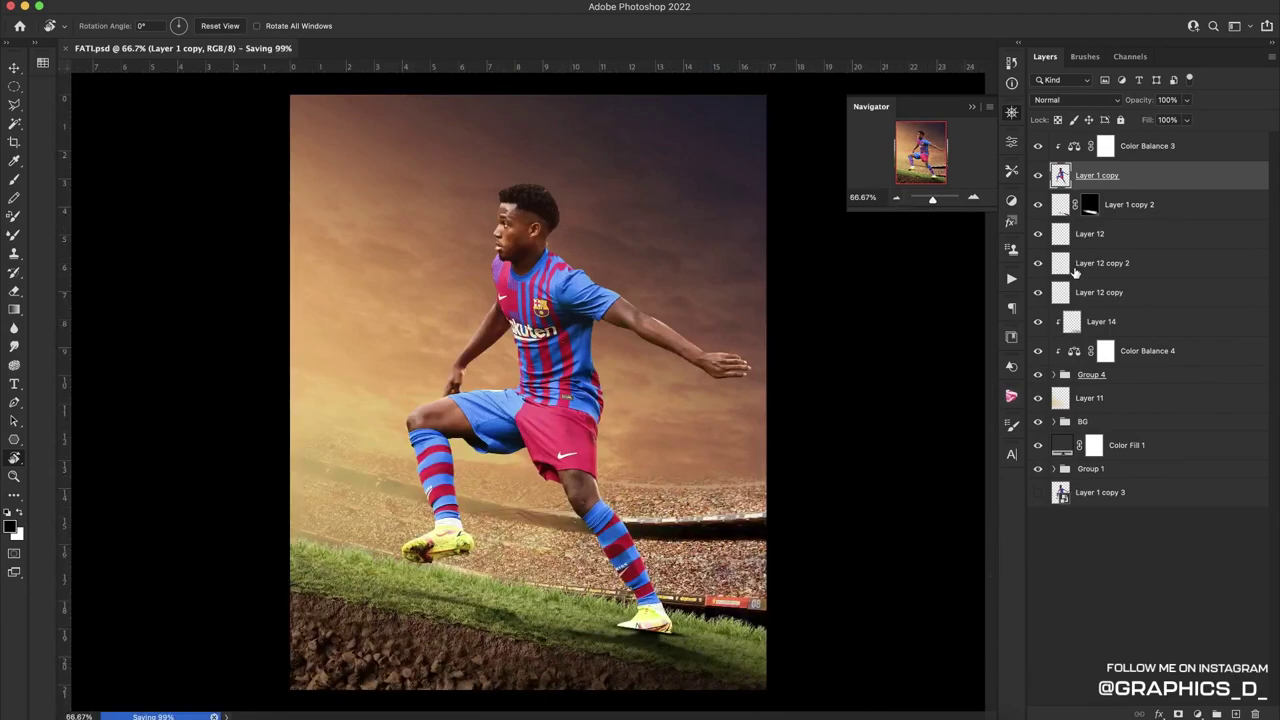
Add an Exposure adjustment at -2.07 with gamma 0.85, plus an empty layer above
left_click(1198, 714)
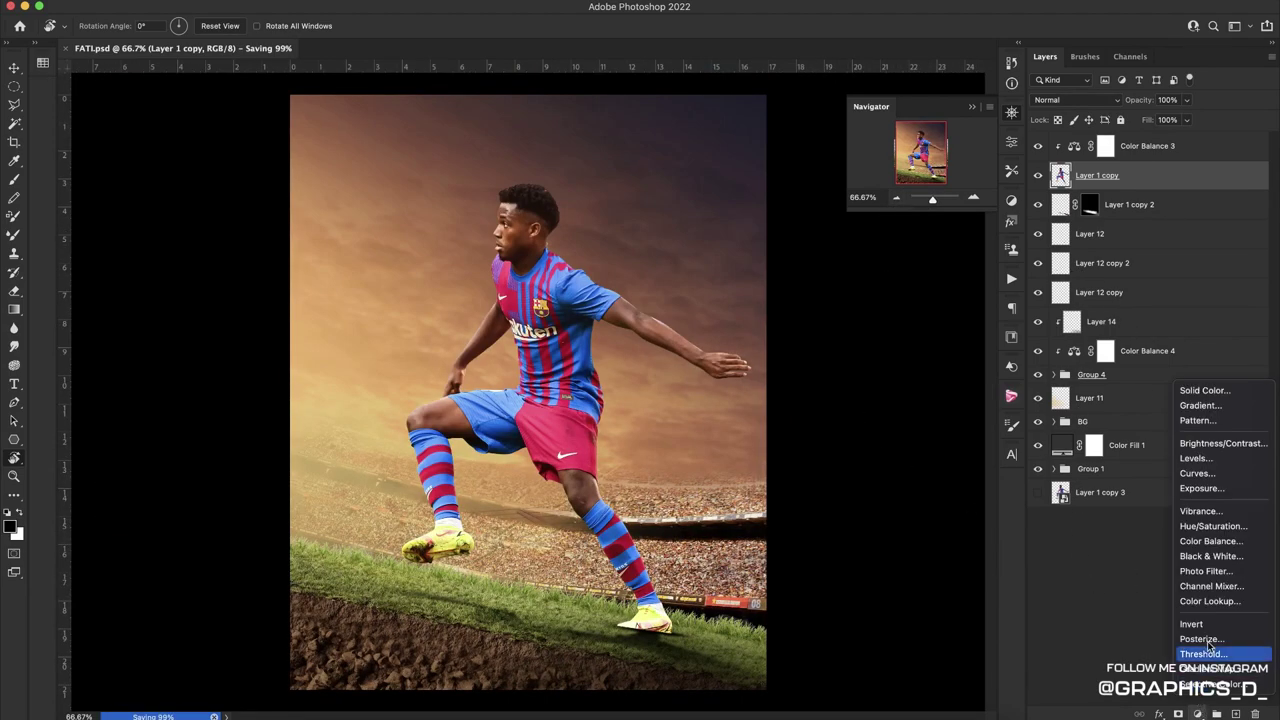
left_click(853, 271)
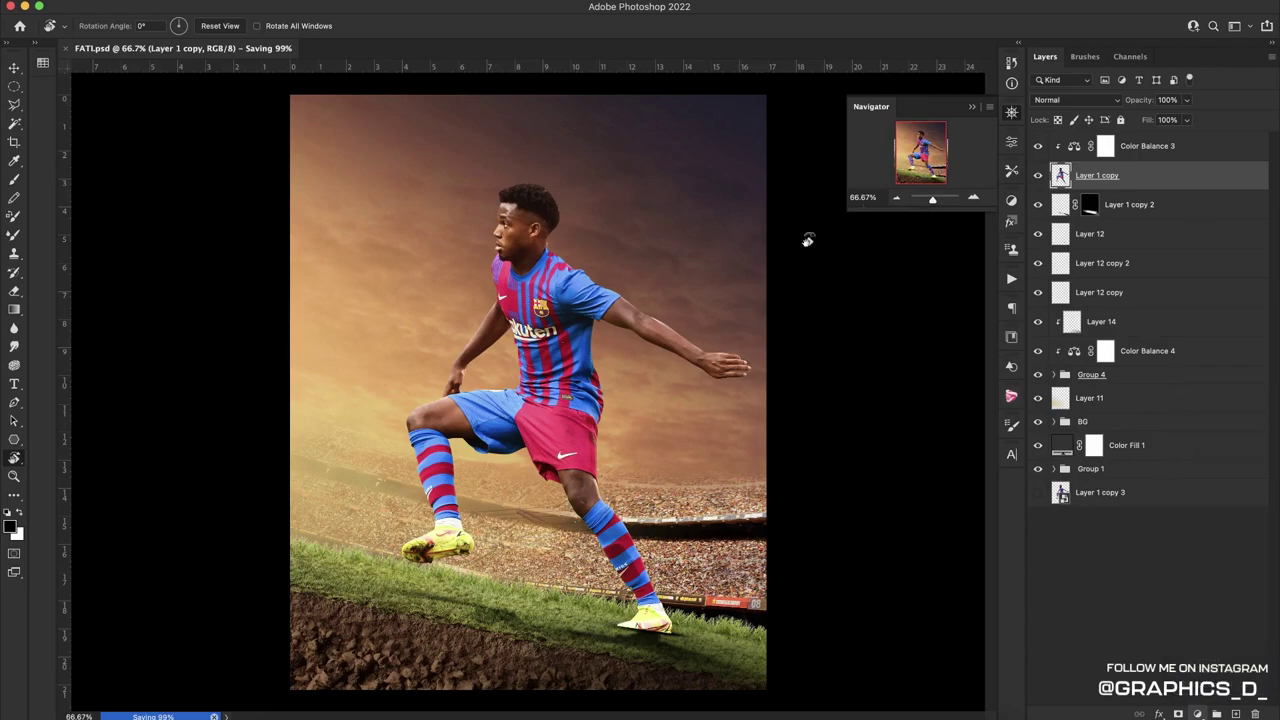
left_click(850, 219)
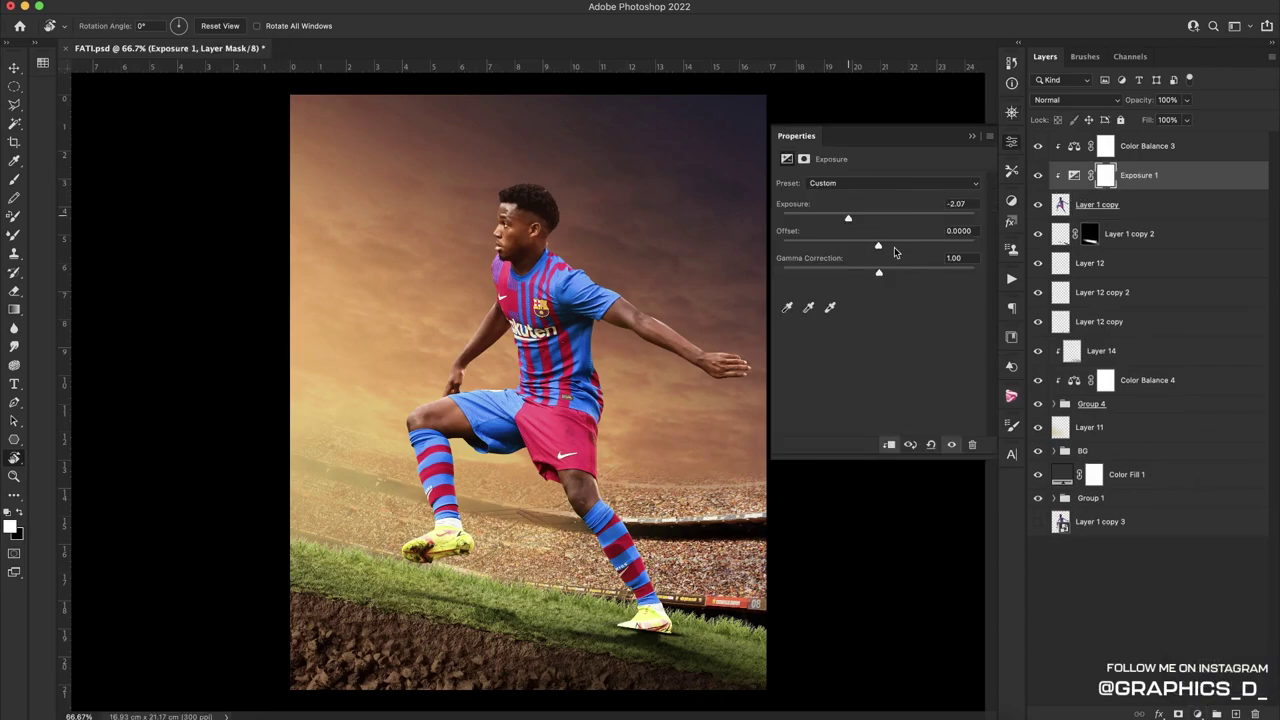
left_click(899, 273)
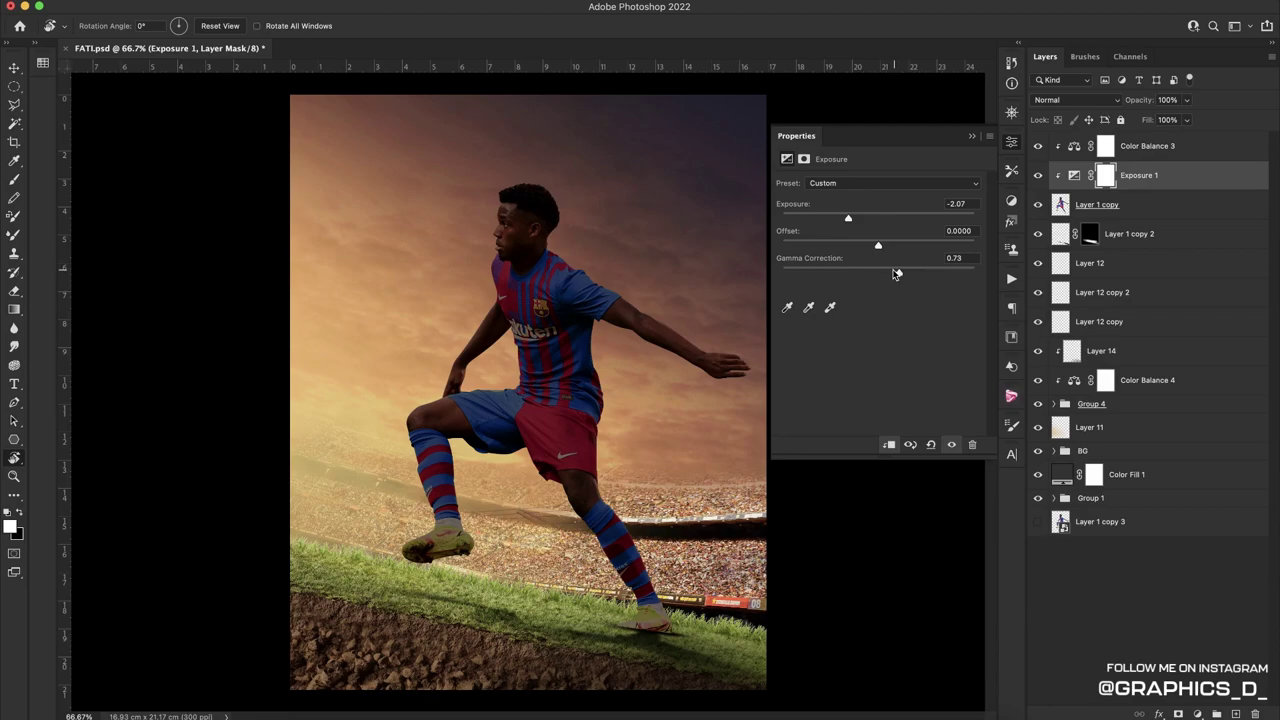
left_click_drag(890, 275, 885, 274)
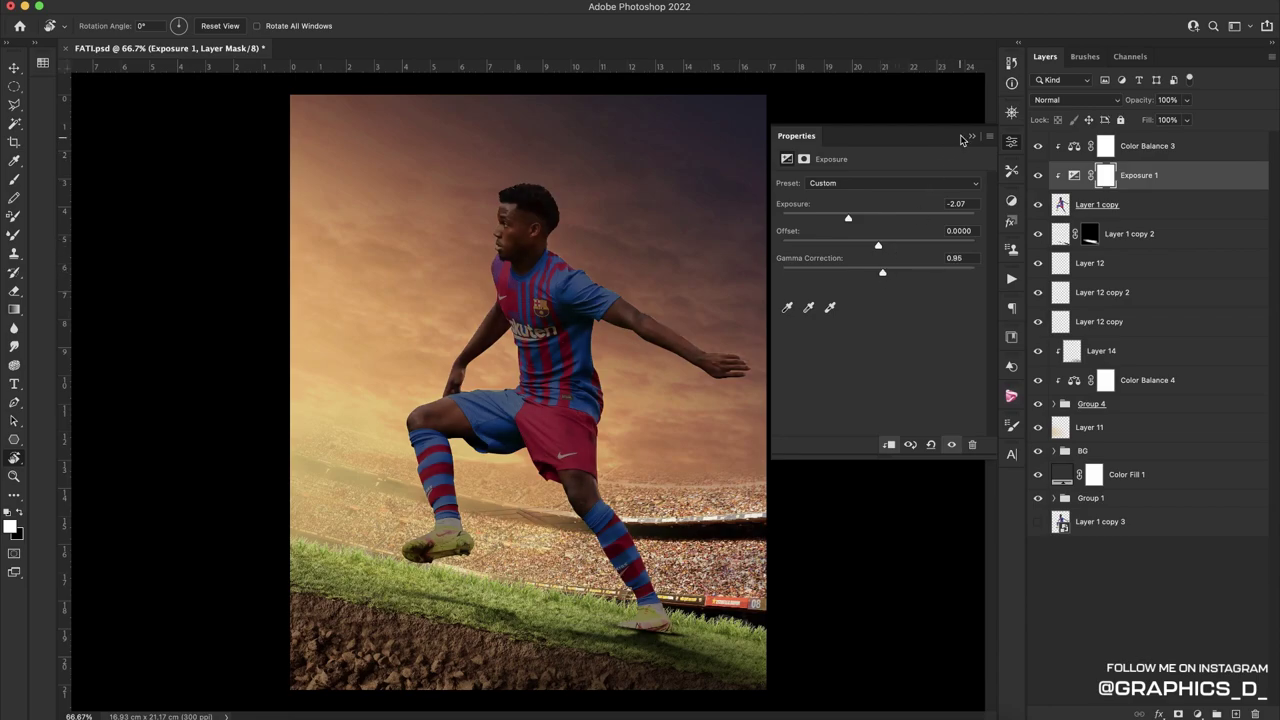
left_click(972, 139)
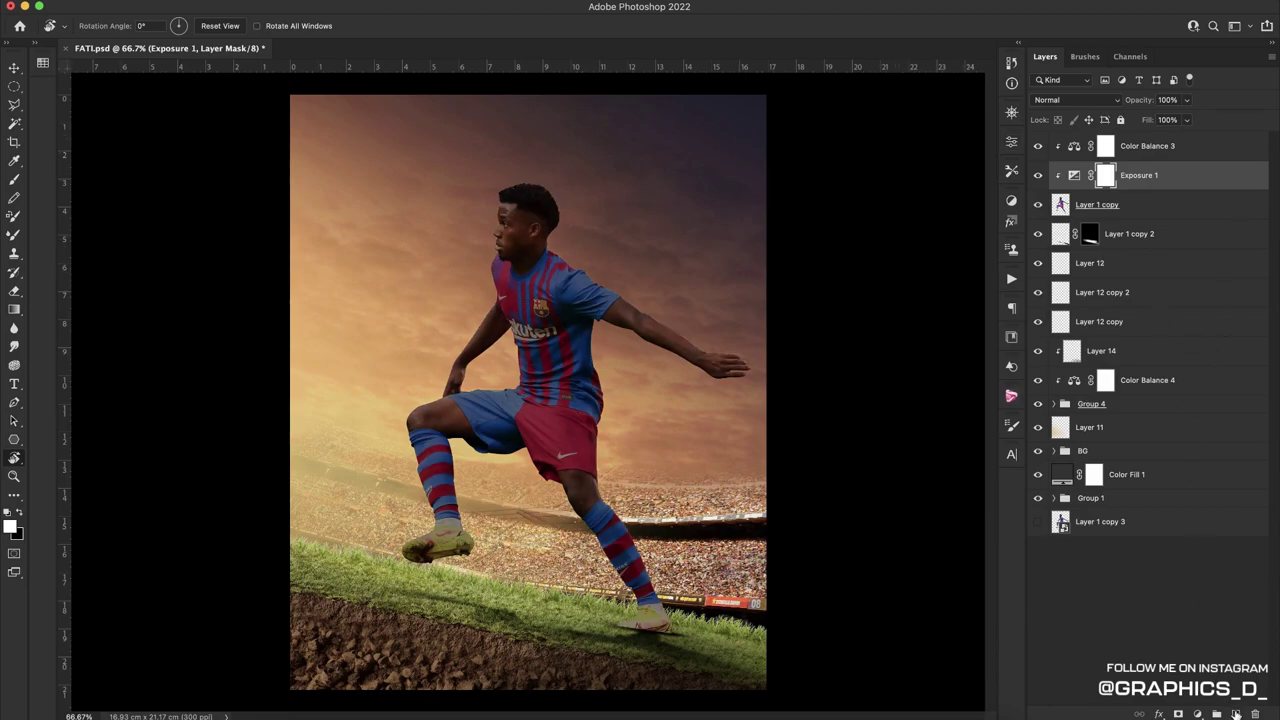
left_click(1236, 714)
Paint dark shadows under the front and back boots with the brush at 13% flow
left_click(1012, 141)
left_click(973, 197)
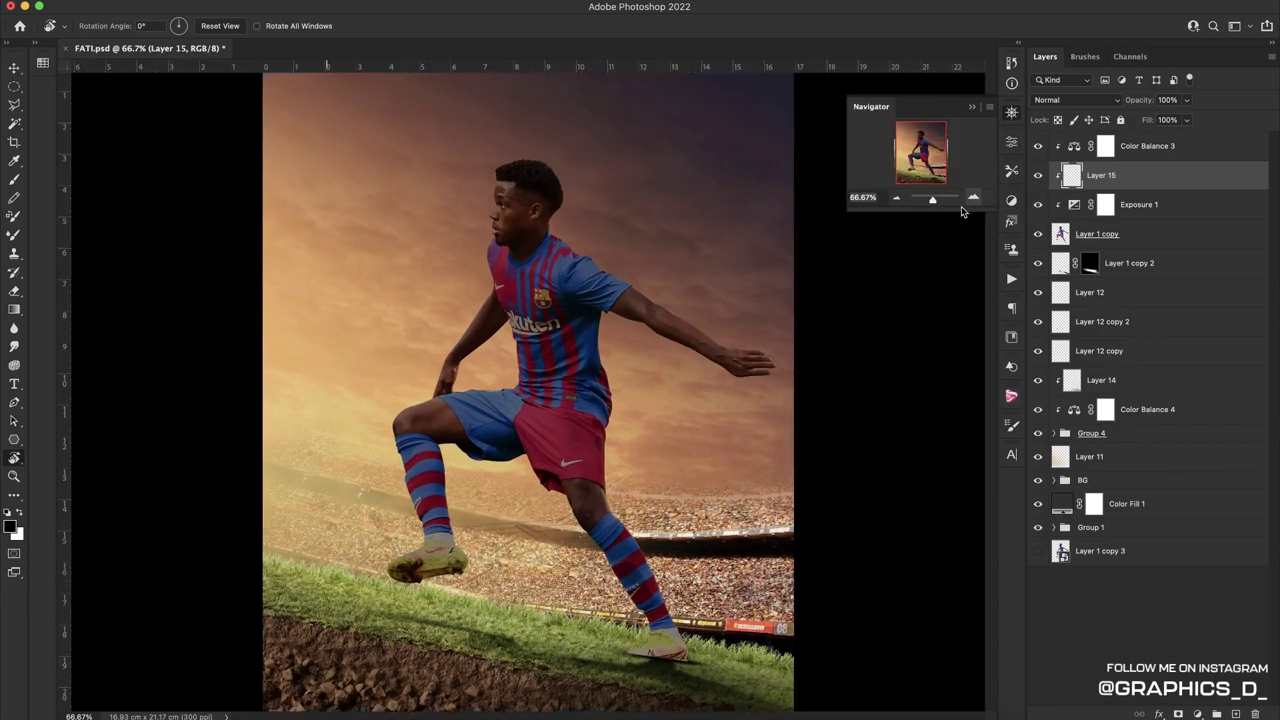
left_click_drag(711, 543, 651, 220)
key("b")
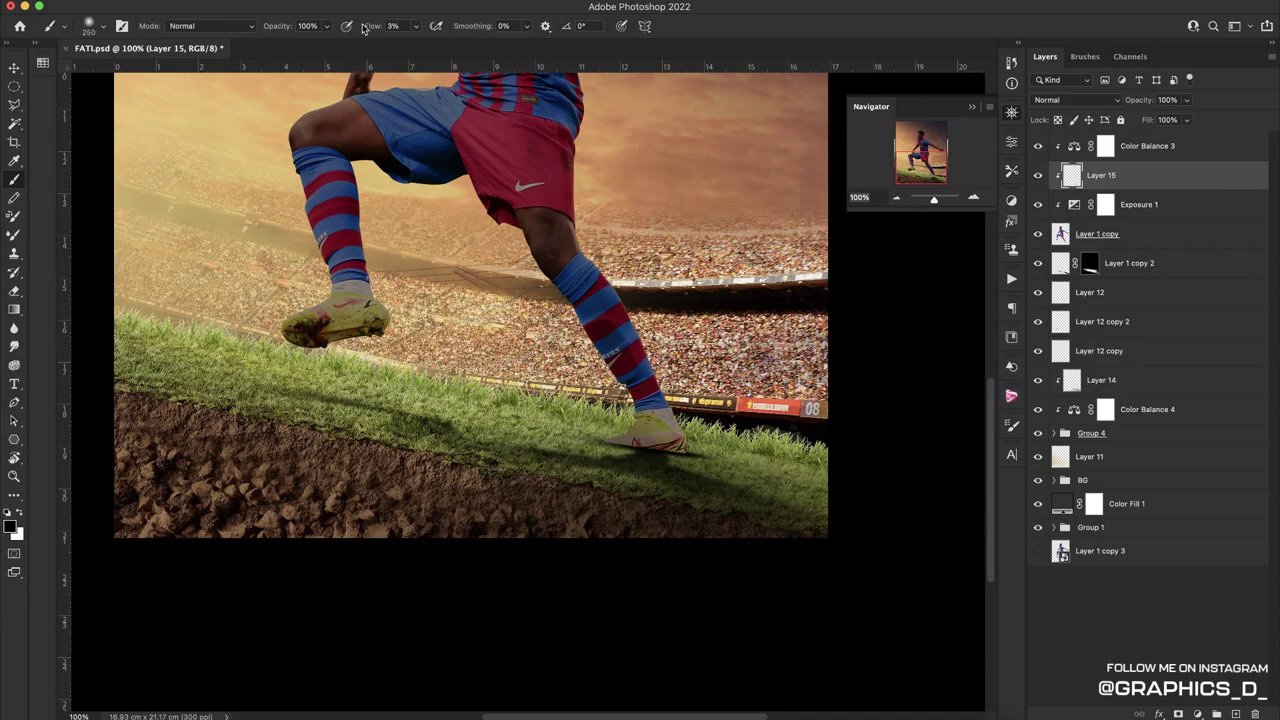
left_click_drag(365, 28, 378, 28)
mouse_move(660, 440)
left_mouse_down()
mouse_move(616, 462)
mouse_move(703, 475)
mouse_move(578, 473)
left_mouse_up()
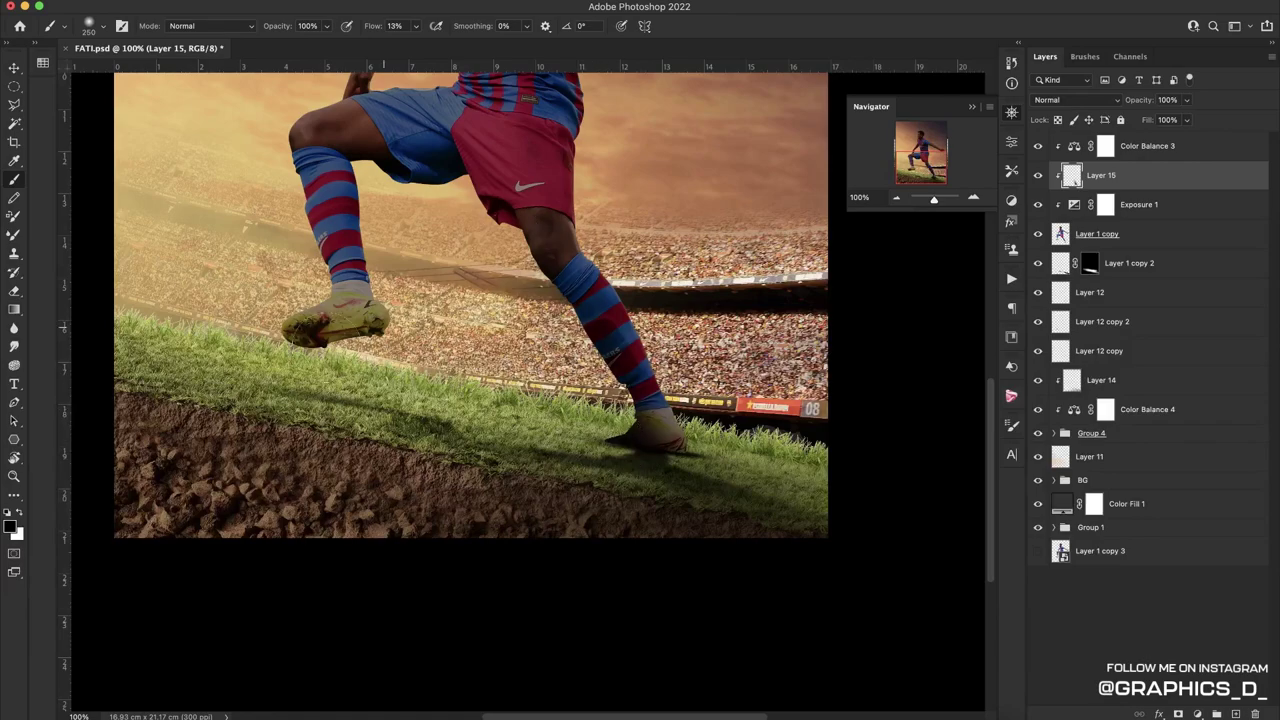
left_click_drag(383, 326, 412, 275)
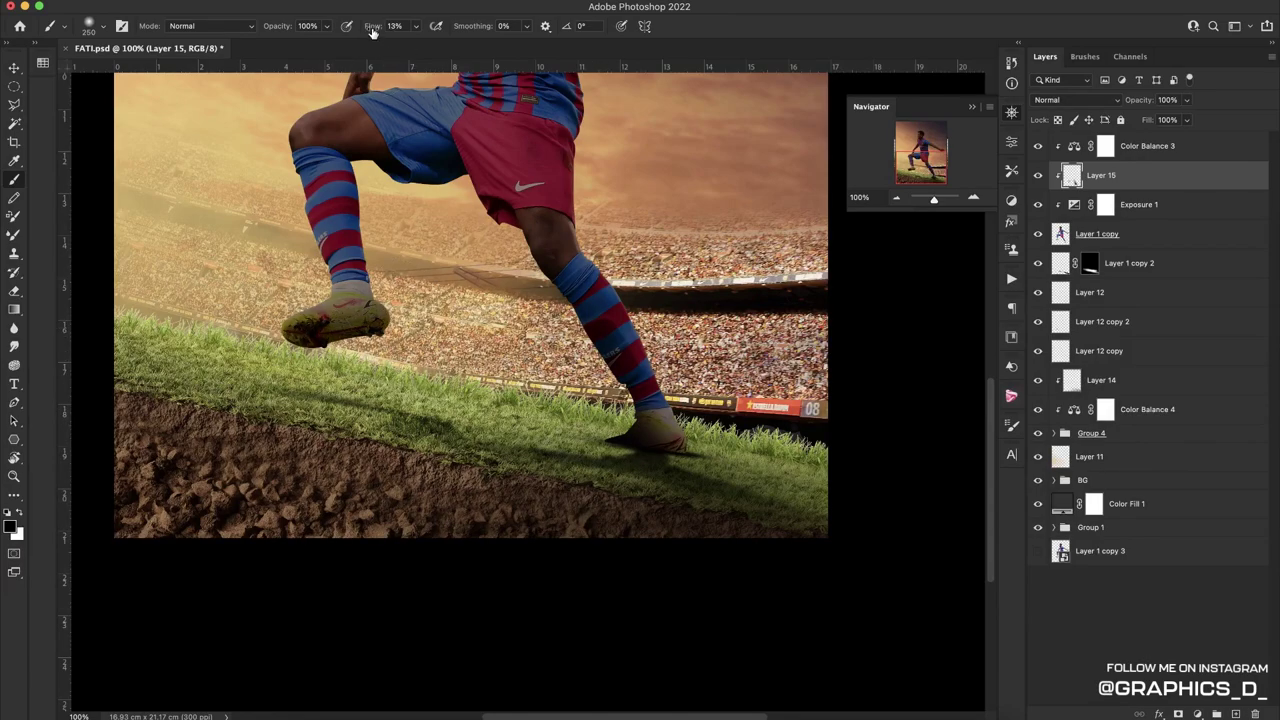
With a soft round tip at 17% flow, darken behind the knee and around the right boot
right_click(615, 218)
left_click(722, 435)
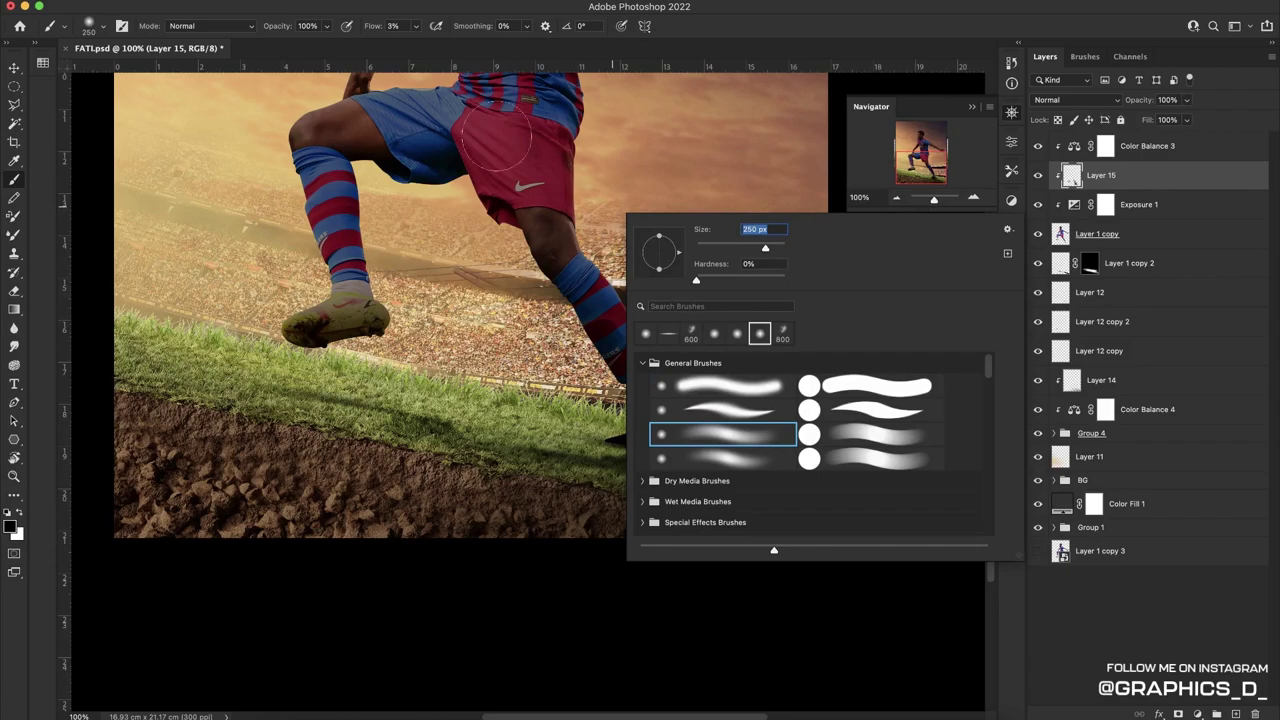
left_click_drag(368, 26, 398, 26)
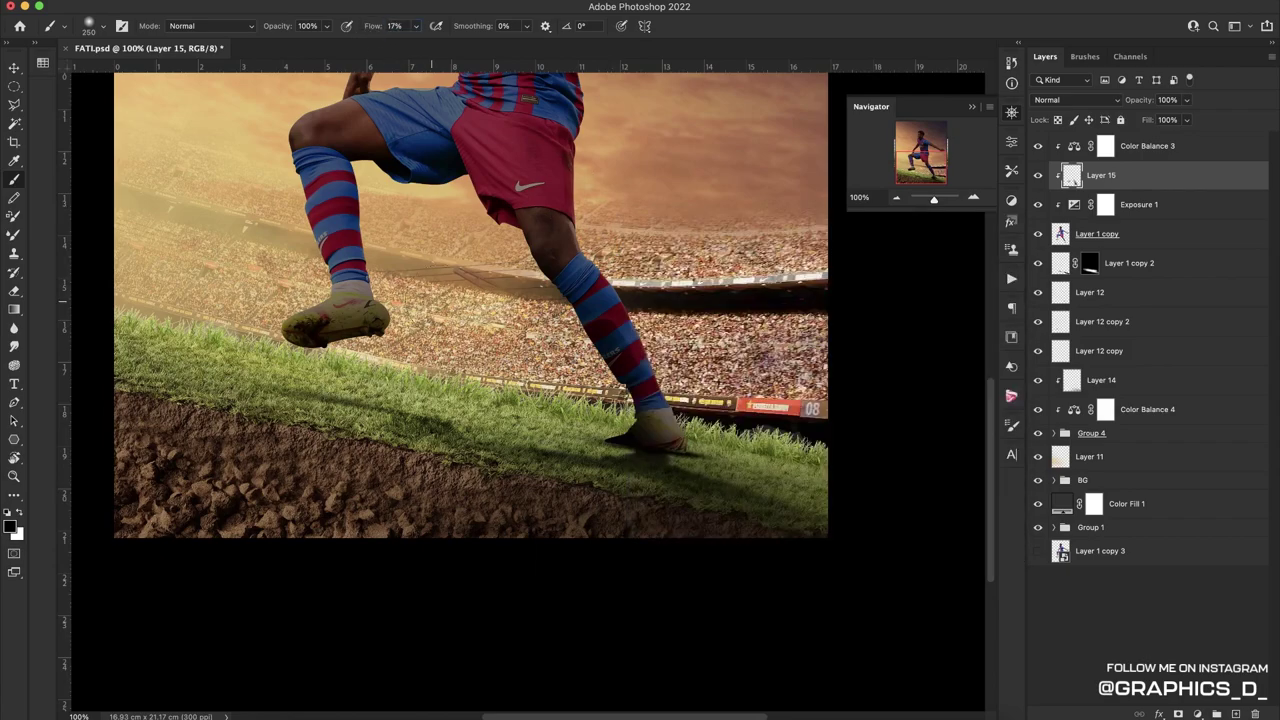
left_click_drag(345, 222, 372, 170)
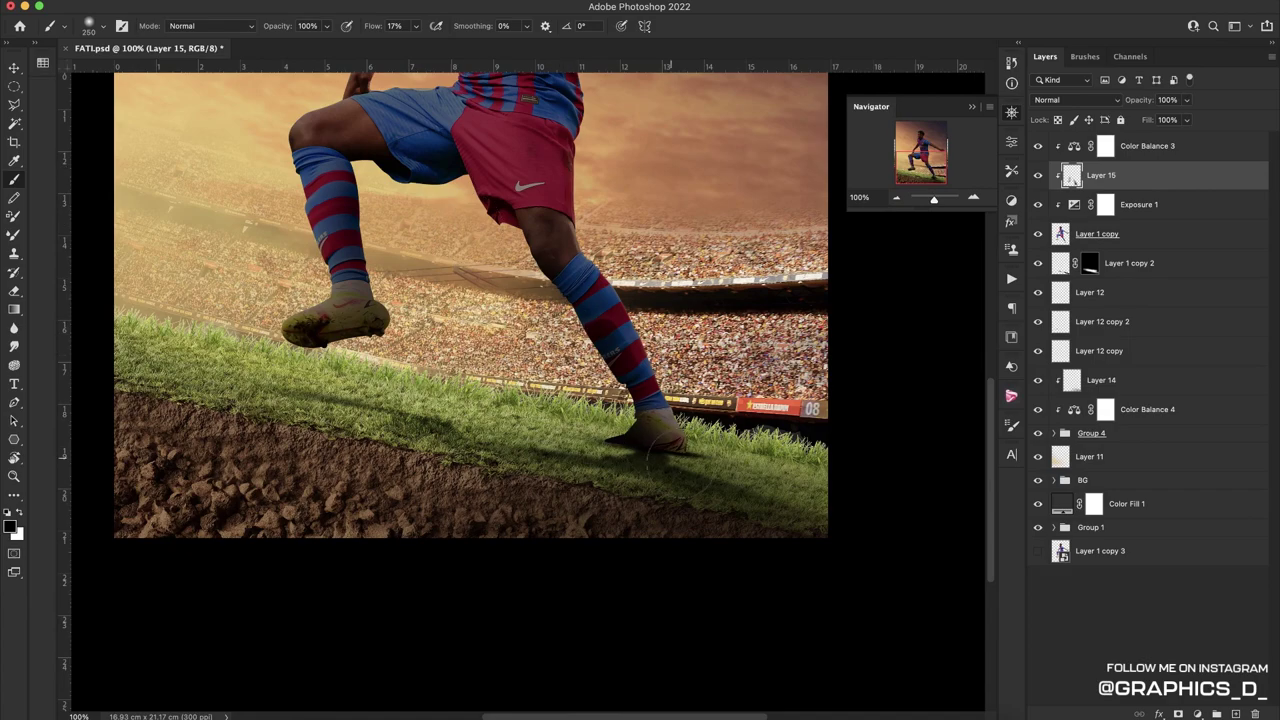
left_click_drag(683, 453, 691, 423)
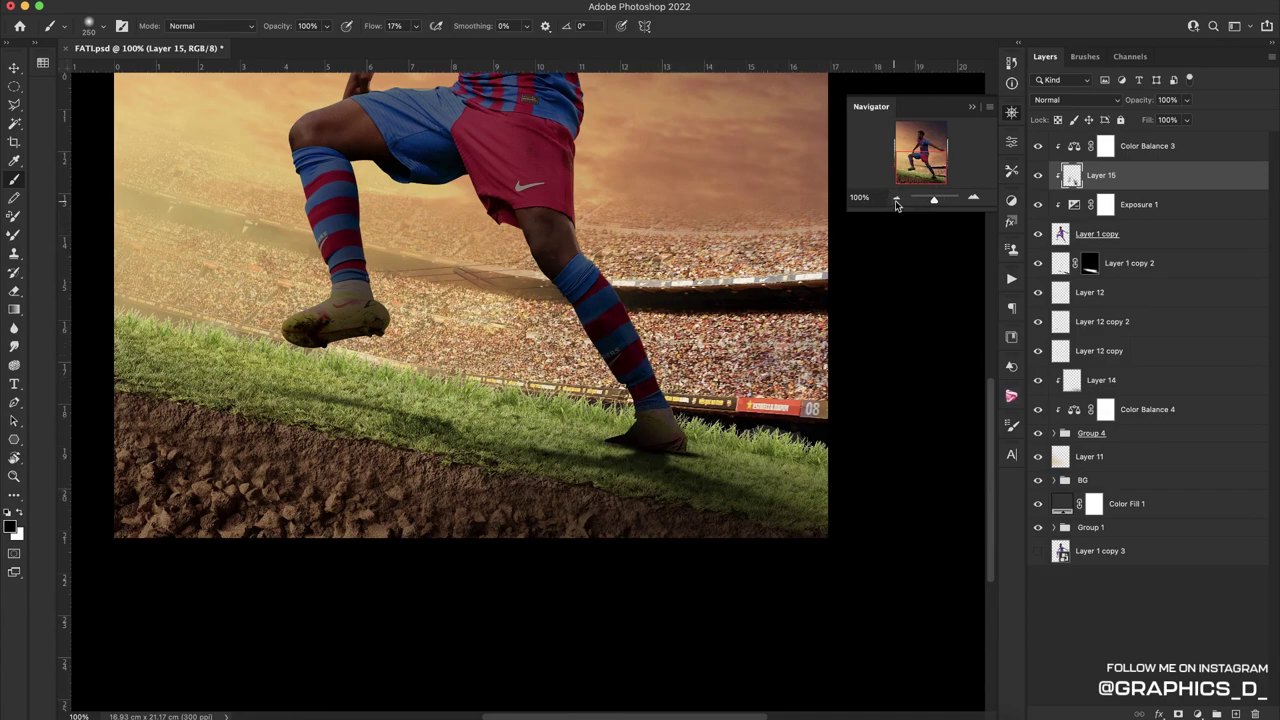
Save the document and zoom to 200% on the front foot
key("ctrl+0")
key("ctrl+s")
key("r")
mouse_move(536, 272)
left_mouse_down()
mouse_move(484, 405)
mouse_move(572, 262)
left_mouse_up()
left_click(973, 197)
left_click(973, 197)
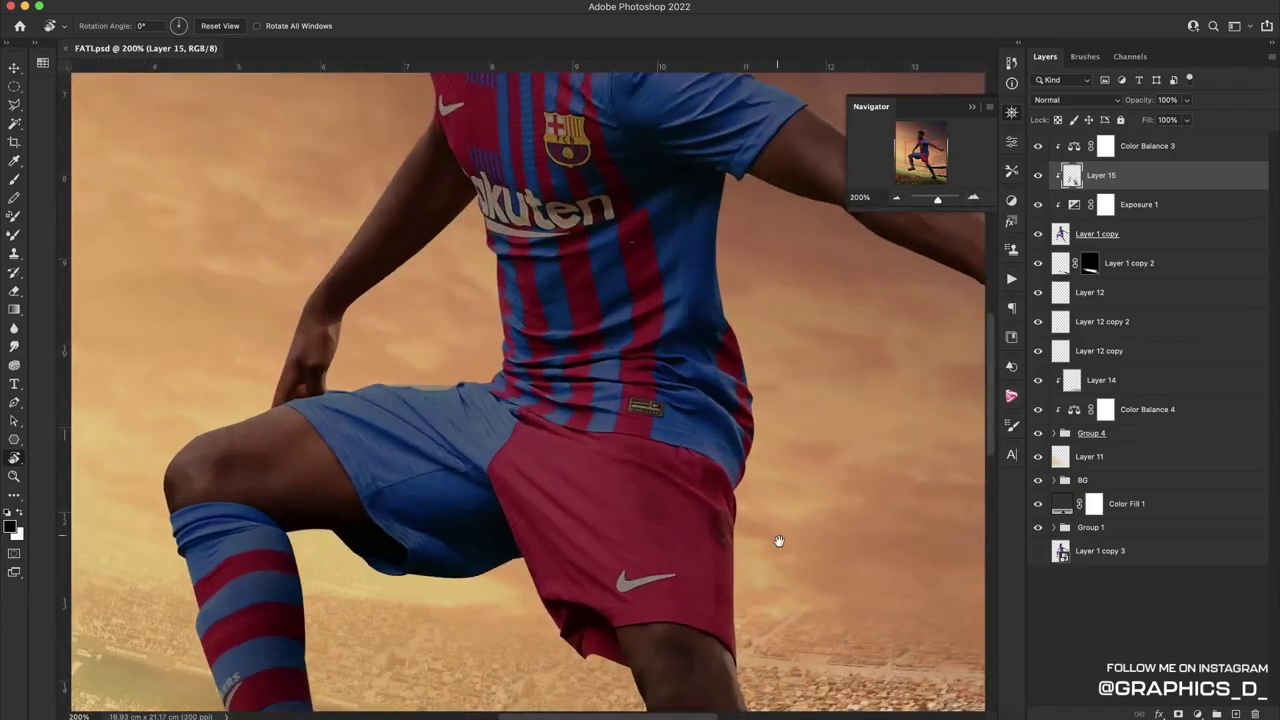
scroll(777, 537, "down", 5)
scroll(777, 537, "right", 3)
scroll(832, 328, "down", 2)
Add Layer 16 beneath Layer 1 copy and set up a flat elliptical 86 px brush
left_click(1234, 713)
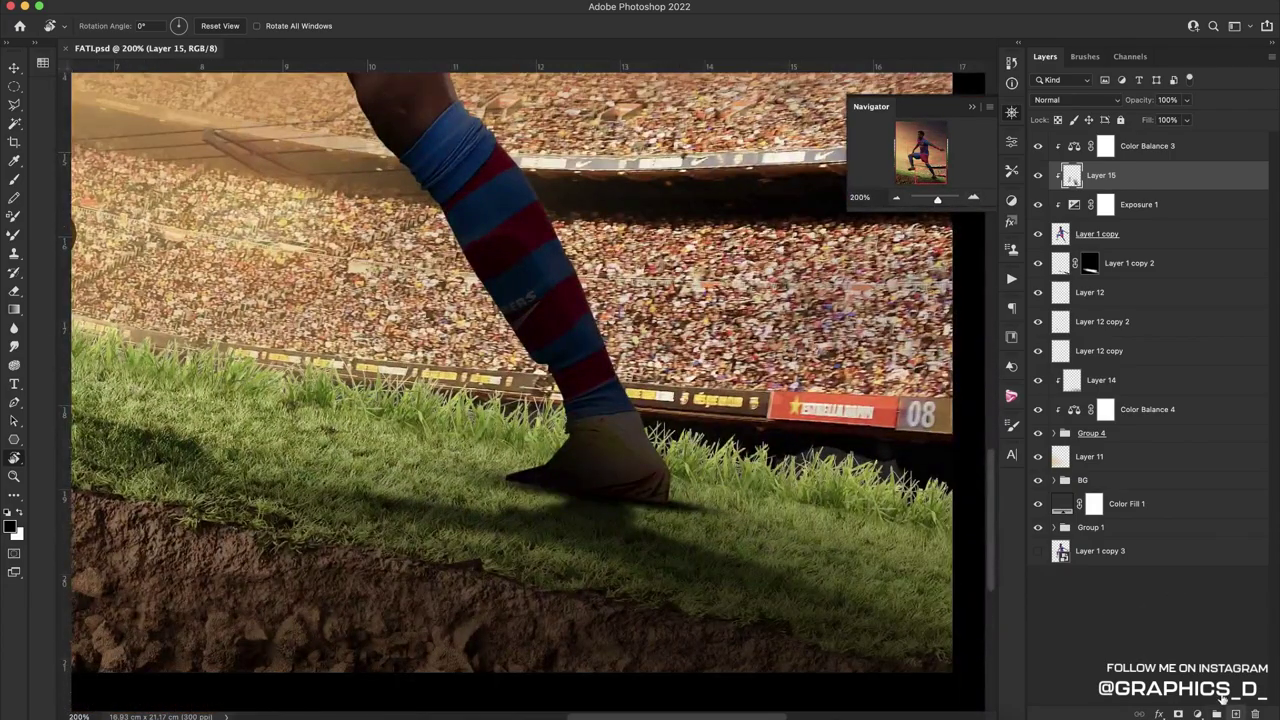
left_click_drag(1156, 175, 1070, 268)
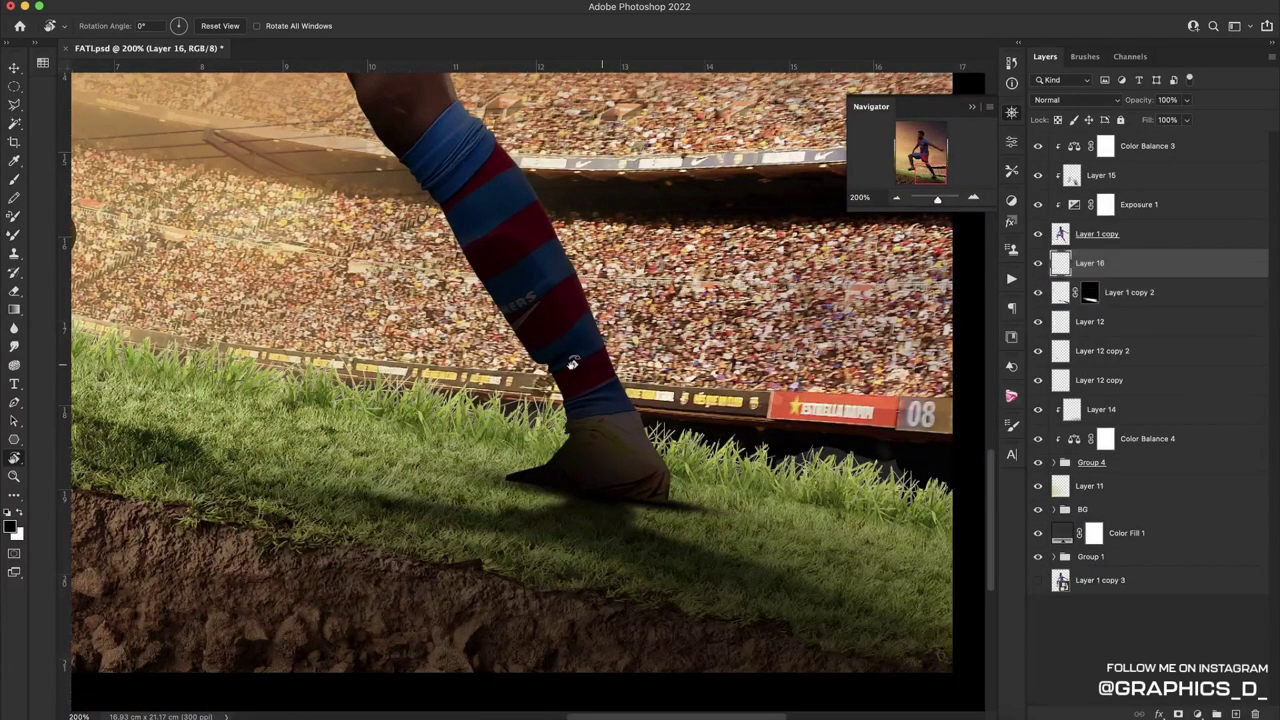
key("b")
right_click(571, 366)
left_click(640, 481)
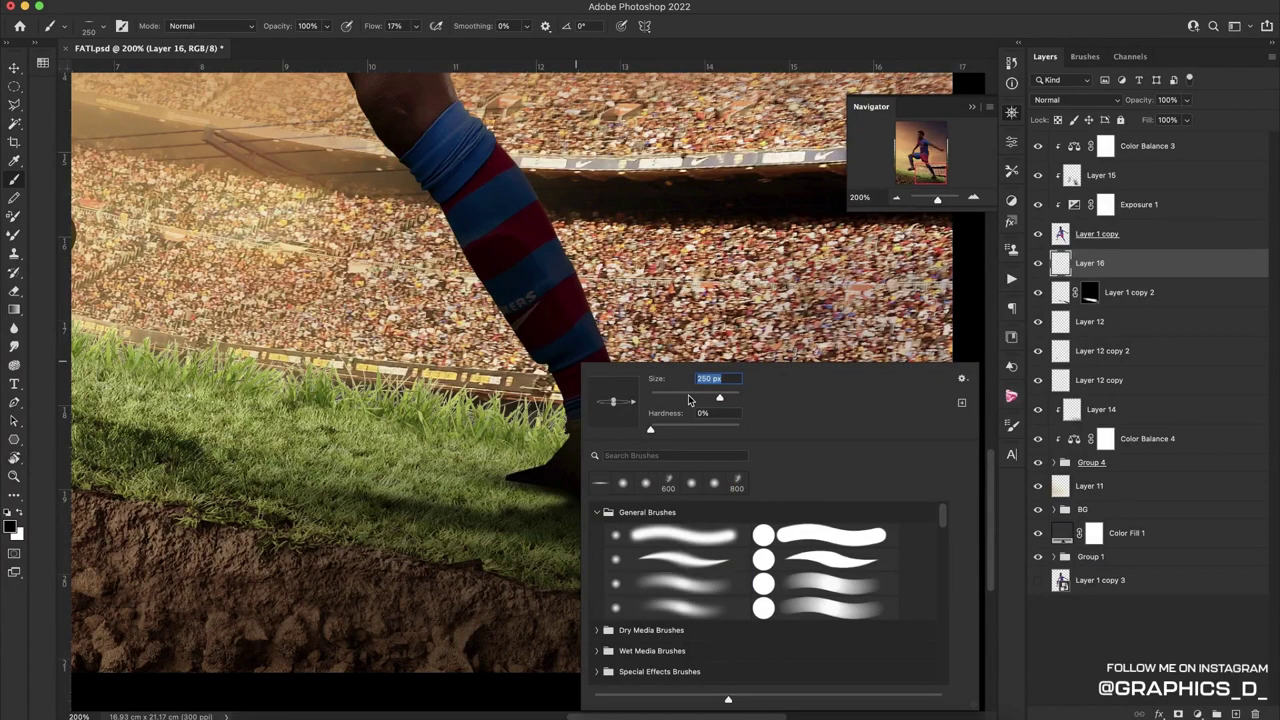
type("86")
key("Return")
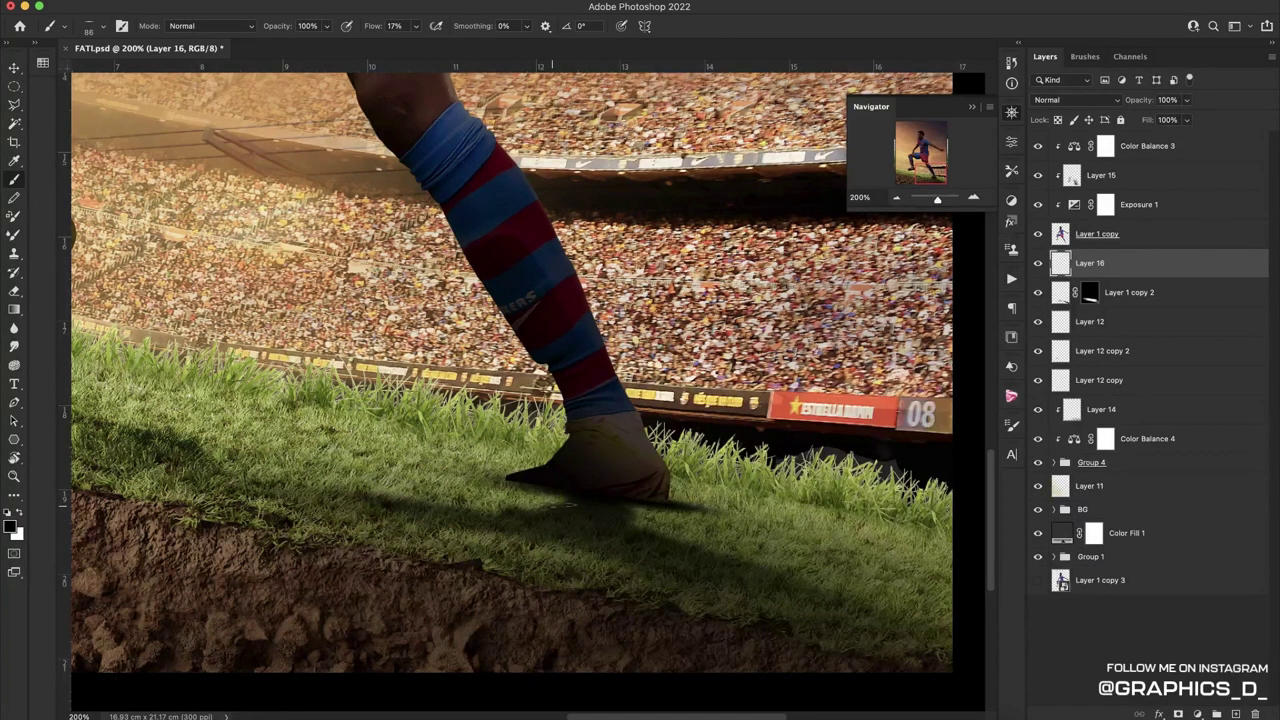
key("bracketright")
key("bracketright")
key("bracketright")
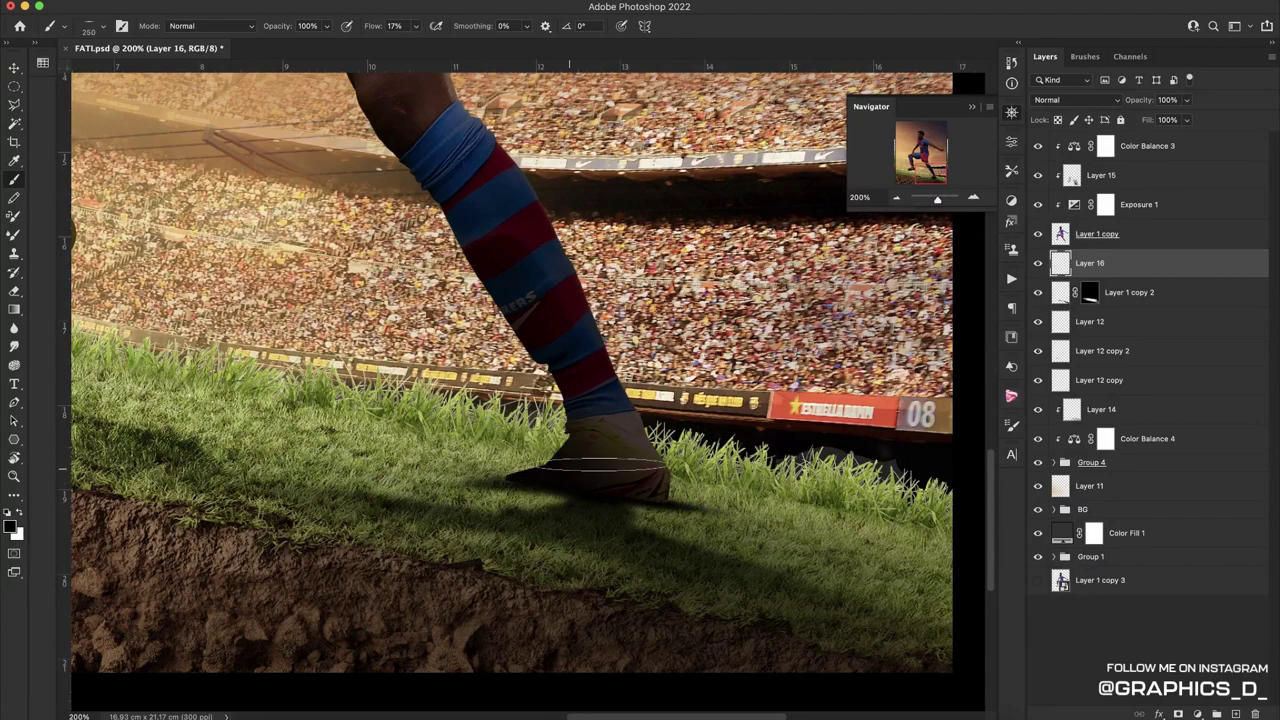
Rotate the foot shadow slightly so it sits under the boot
key("ctrl+t")
mouse_move(676, 492)
left_mouse_down()
mouse_move(578, 494)
mouse_move(592, 500)
left_mouse_up()
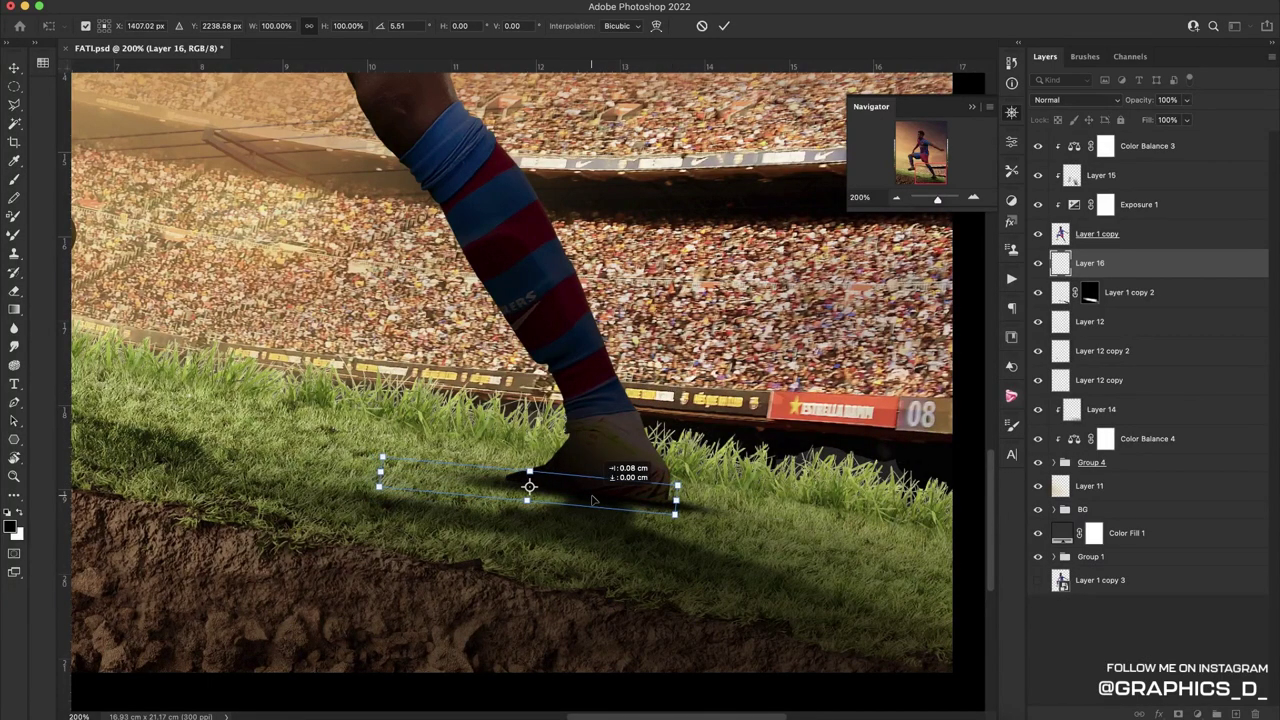
left_click(724, 26)
key("b")
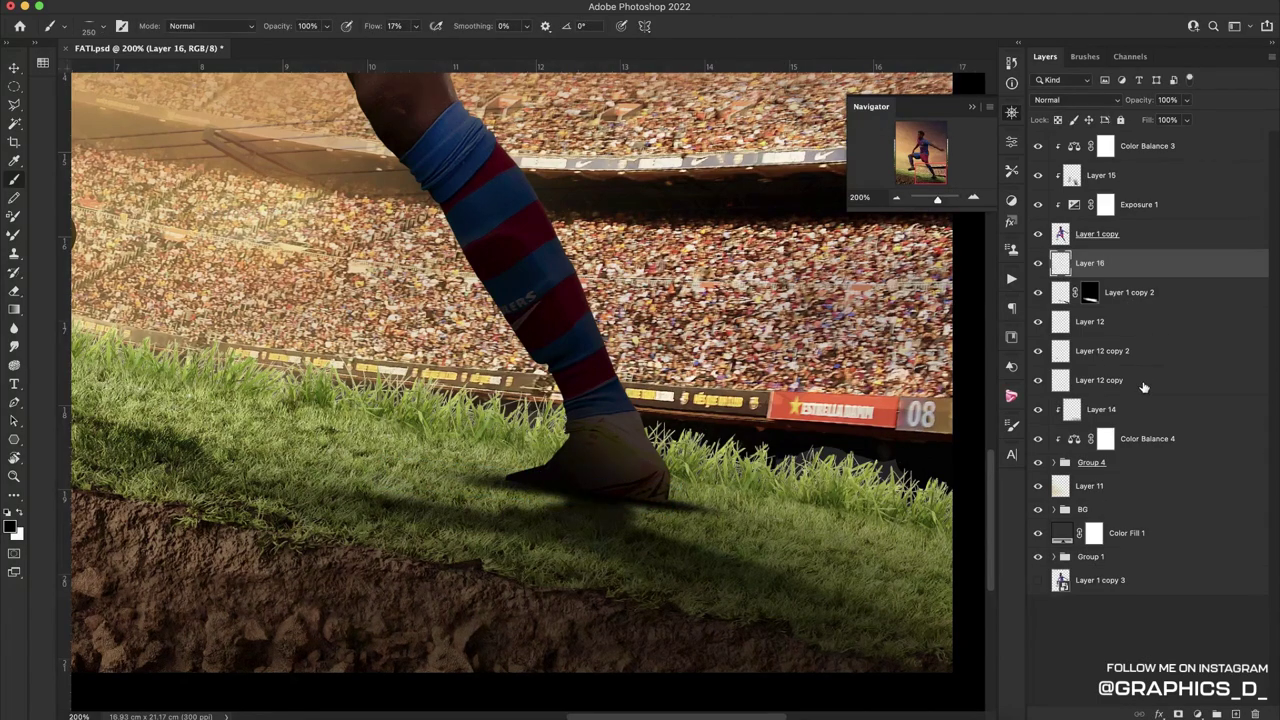
Group the shadow layers down to Layer 12 copy into a group named Shadow
left_click(1146, 386, "shift")
key("ctrl+g")
double_click(1088, 258)
type("Shadow")
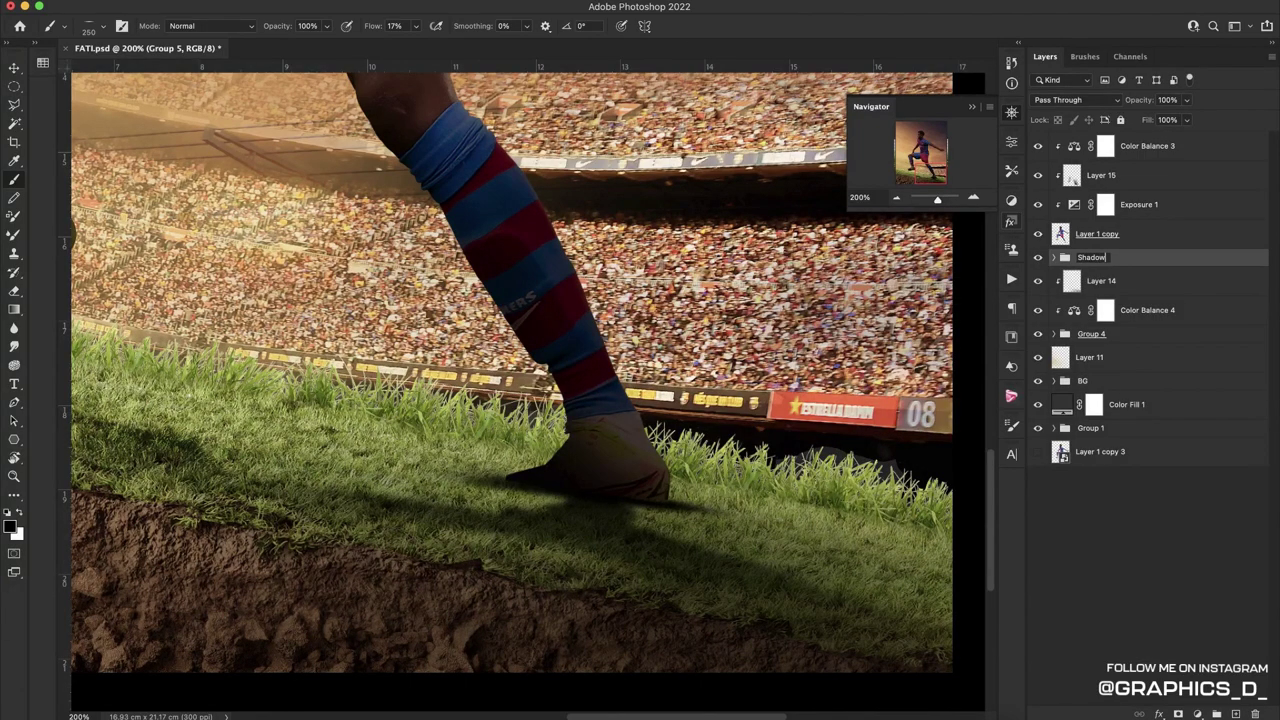
key("Return")
key("ctrl+0")
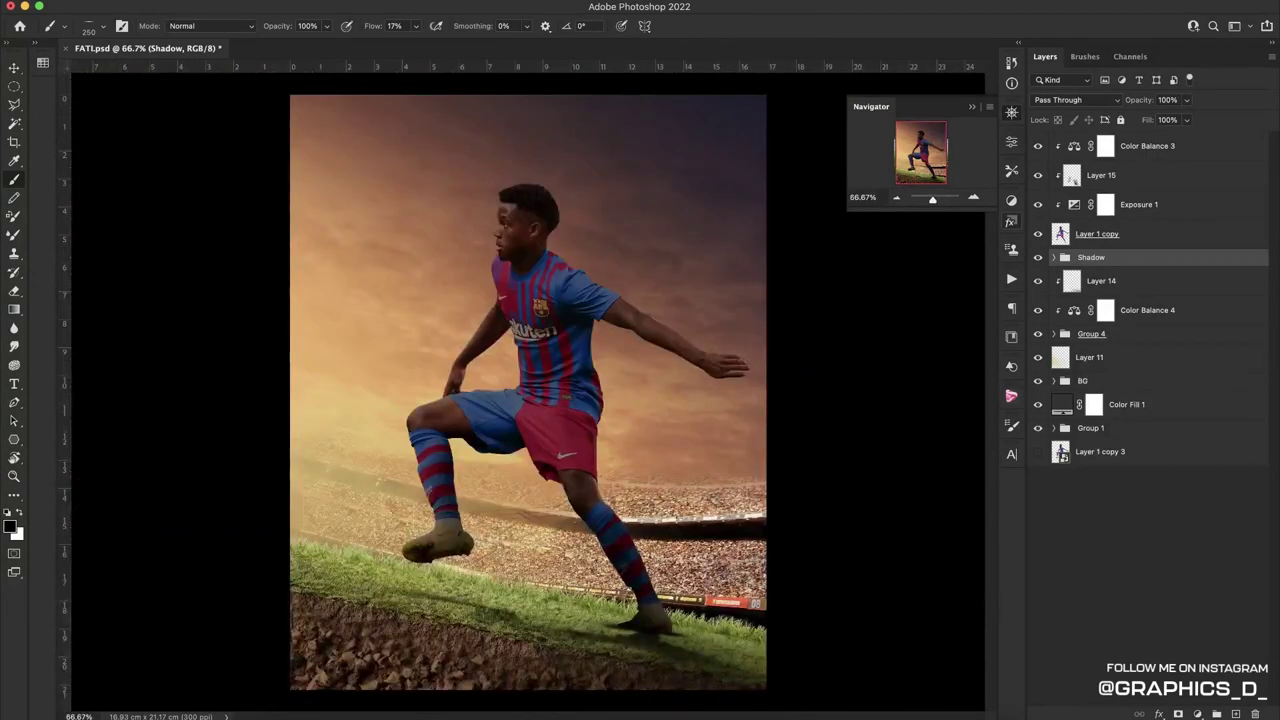
Save the document and inspect the composition in a rotated view
key("ctrl+s")
key("r")
left_click_drag(471, 324, 582, 430)
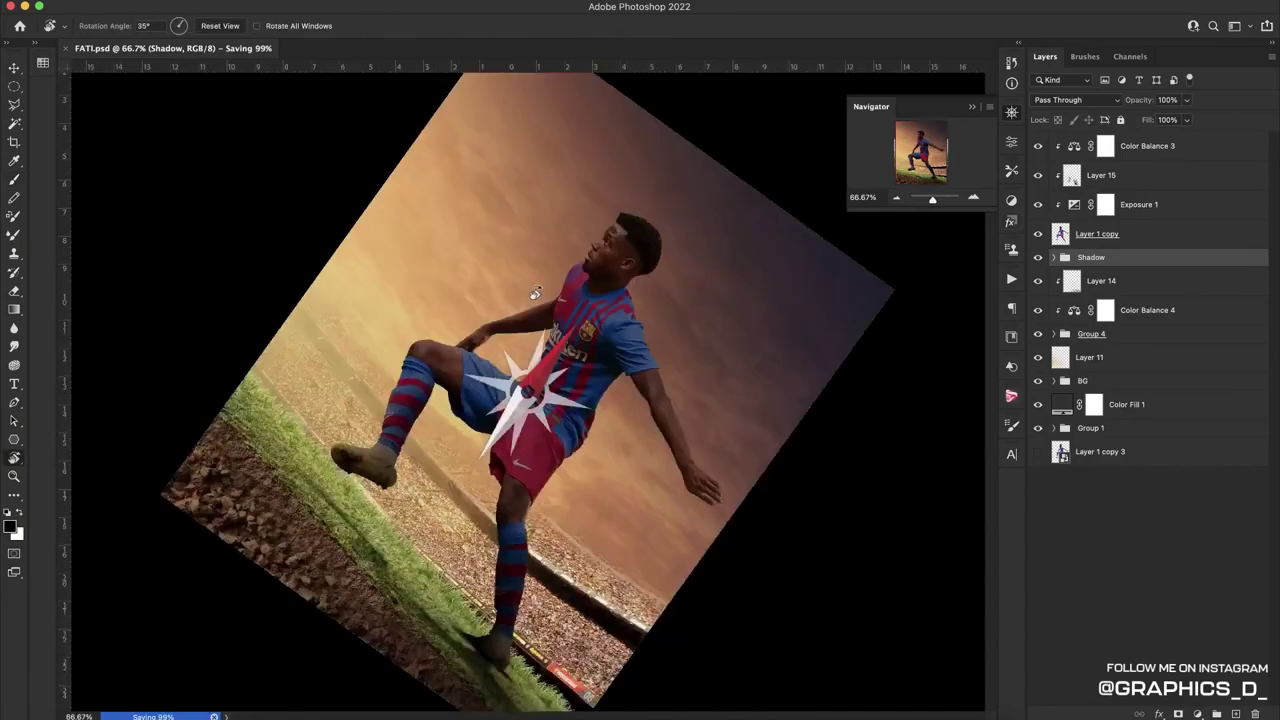
key("Escape")
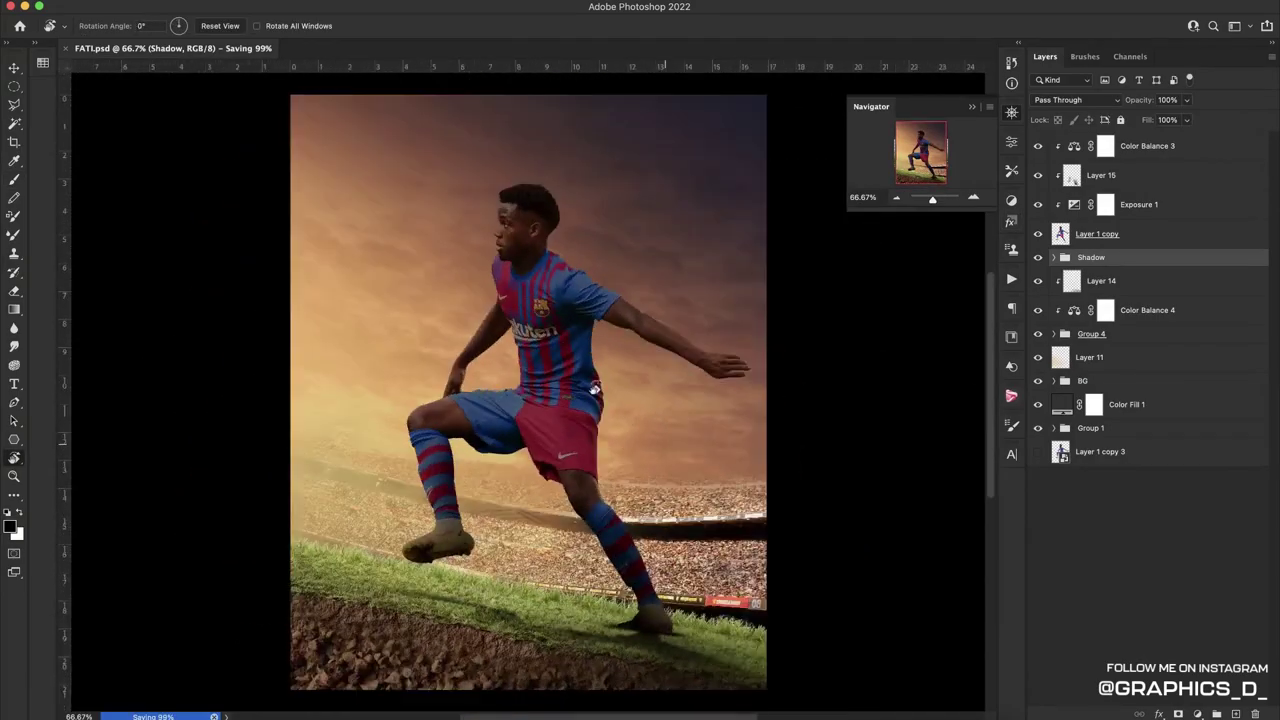
Add Layer 17 above Color Balance 4 and ready a large soft brush at size 700
left_click(1140, 312)
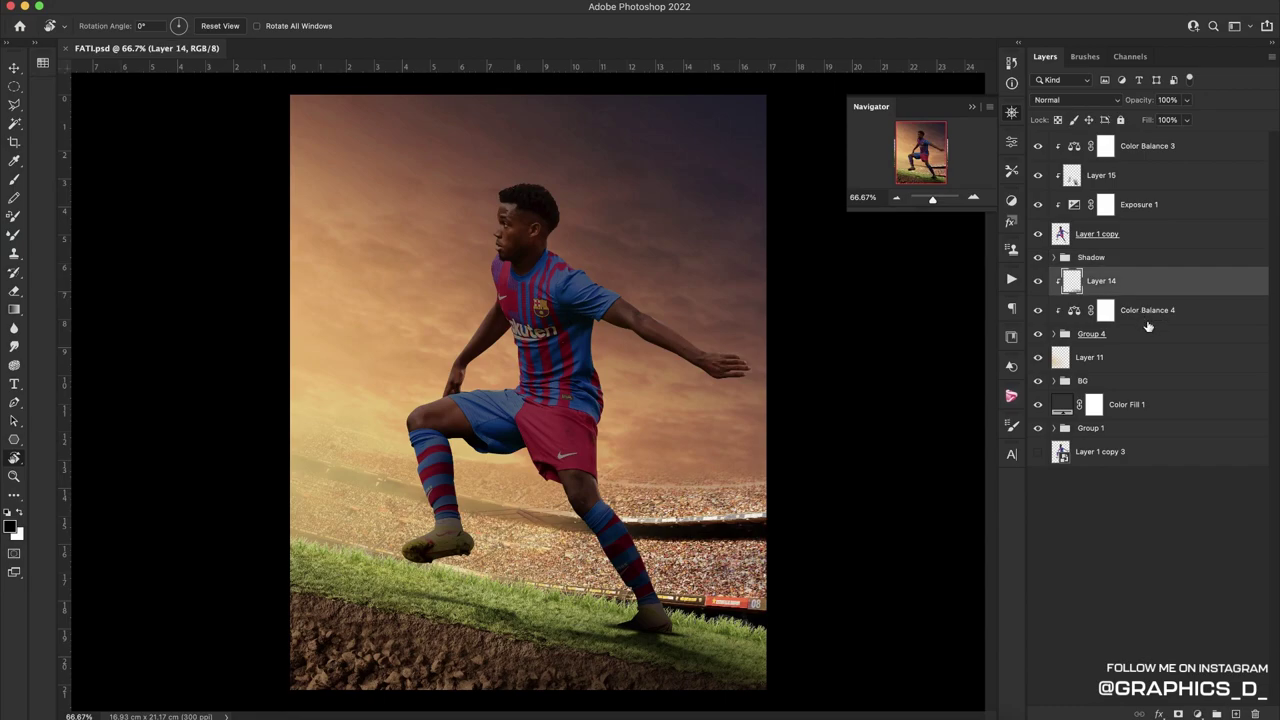
left_click(1228, 715)
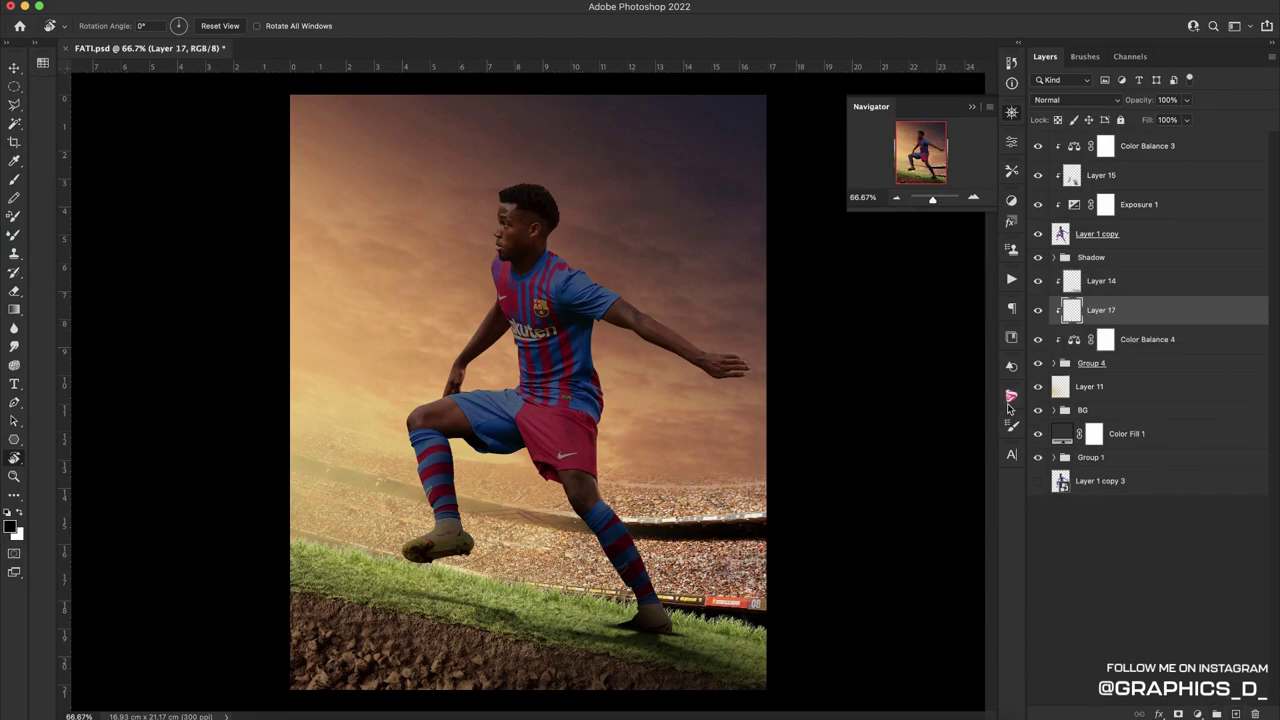
left_click(895, 198)
key("b")
right_click(487, 421)
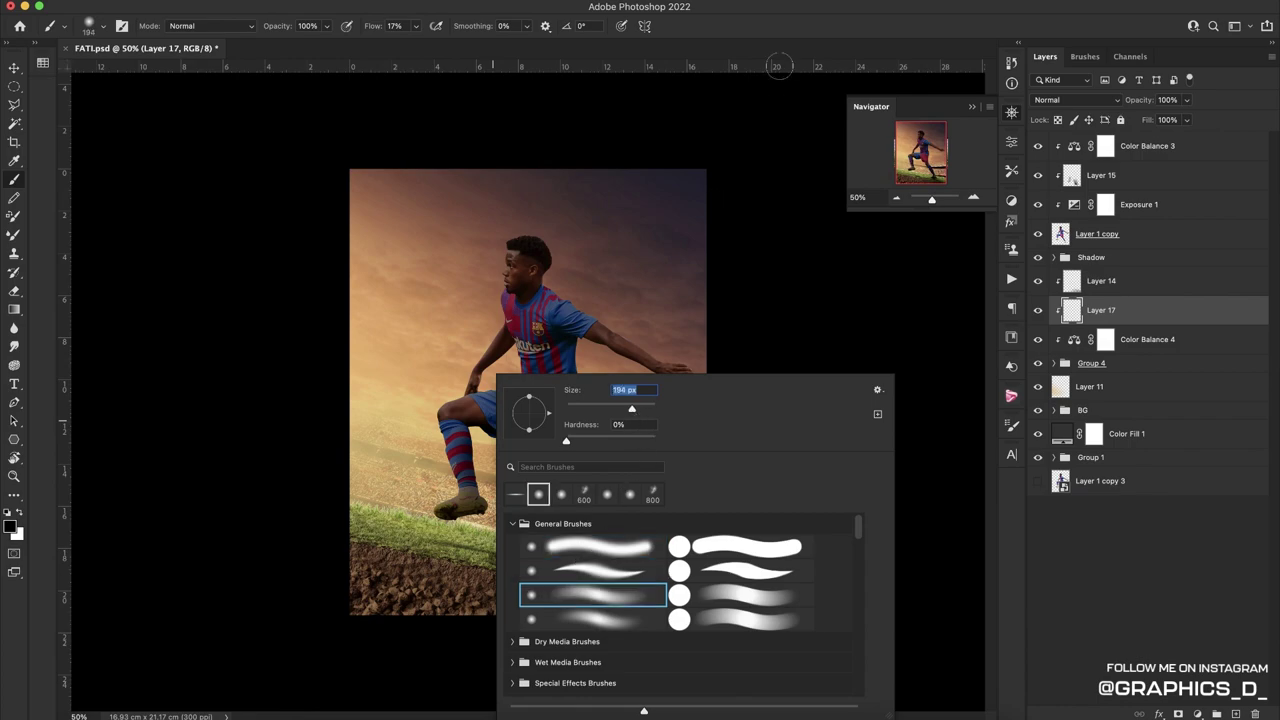
key("Return")
key("bracketright")
key("bracketright")
key("bracketright")
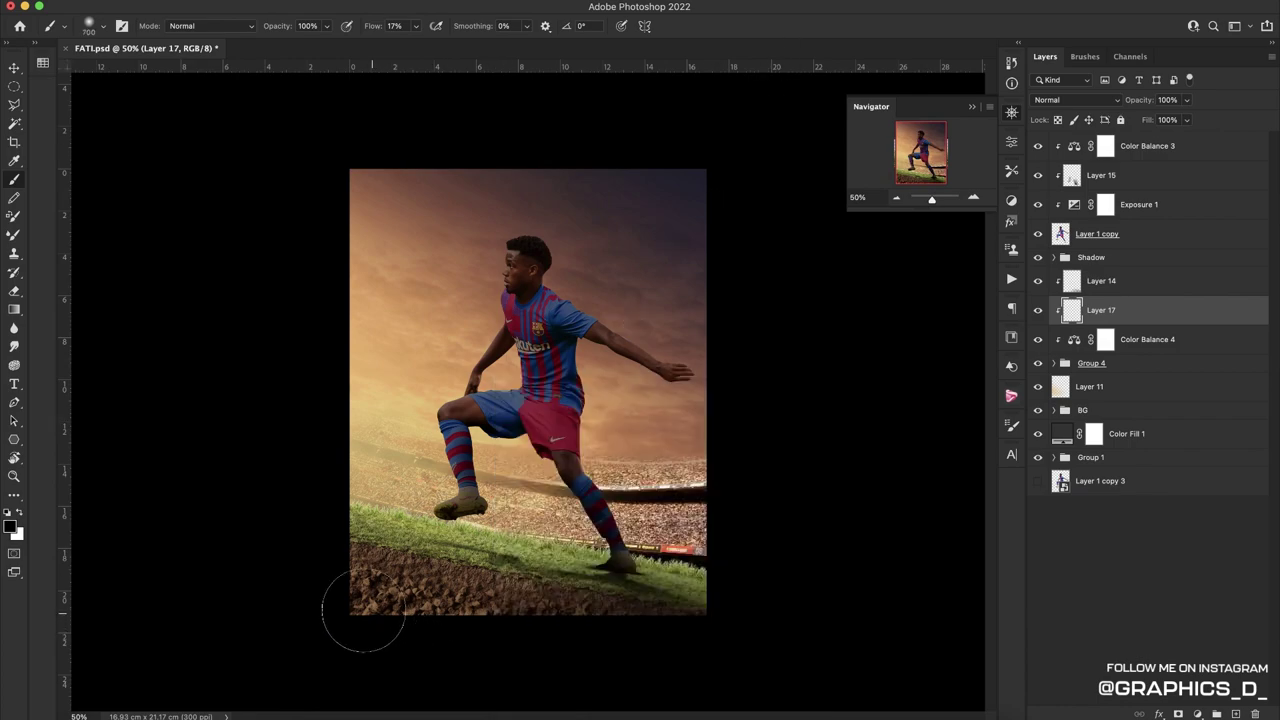
key("bracketright")
key("bracketright")
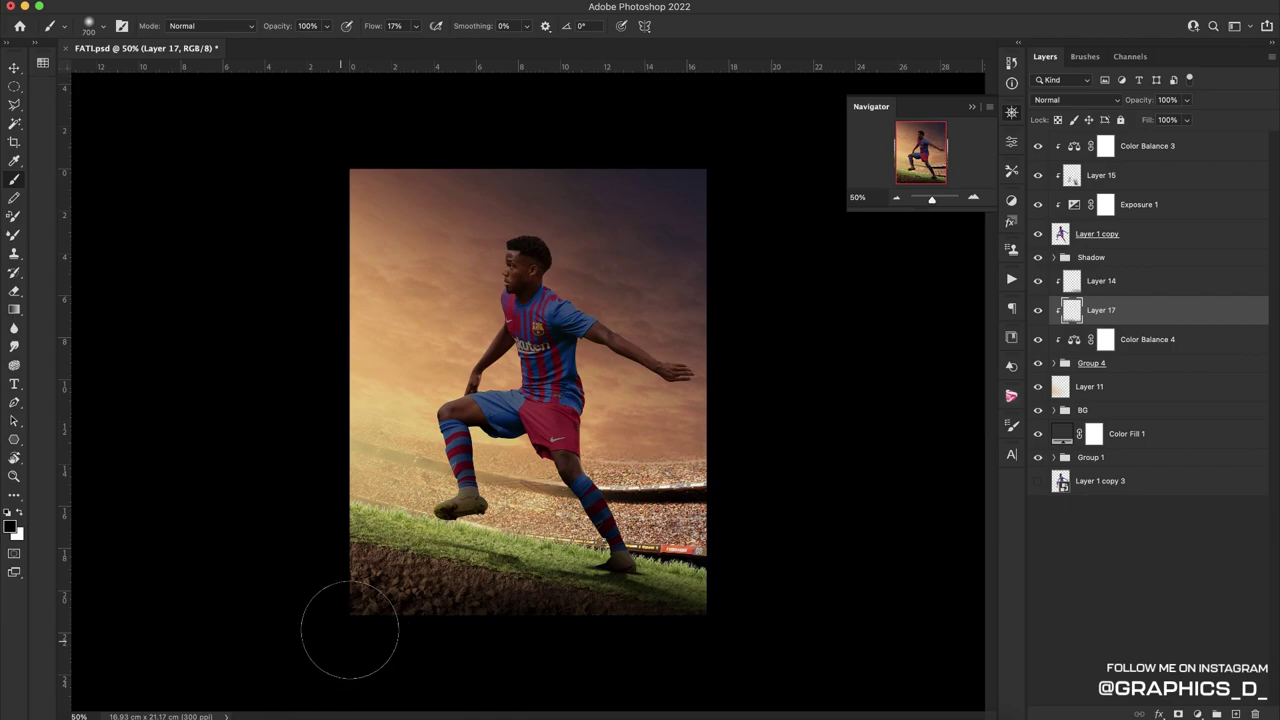
Save again, check the image, and select the Color Fill 1 layer
key("ctrl+s")
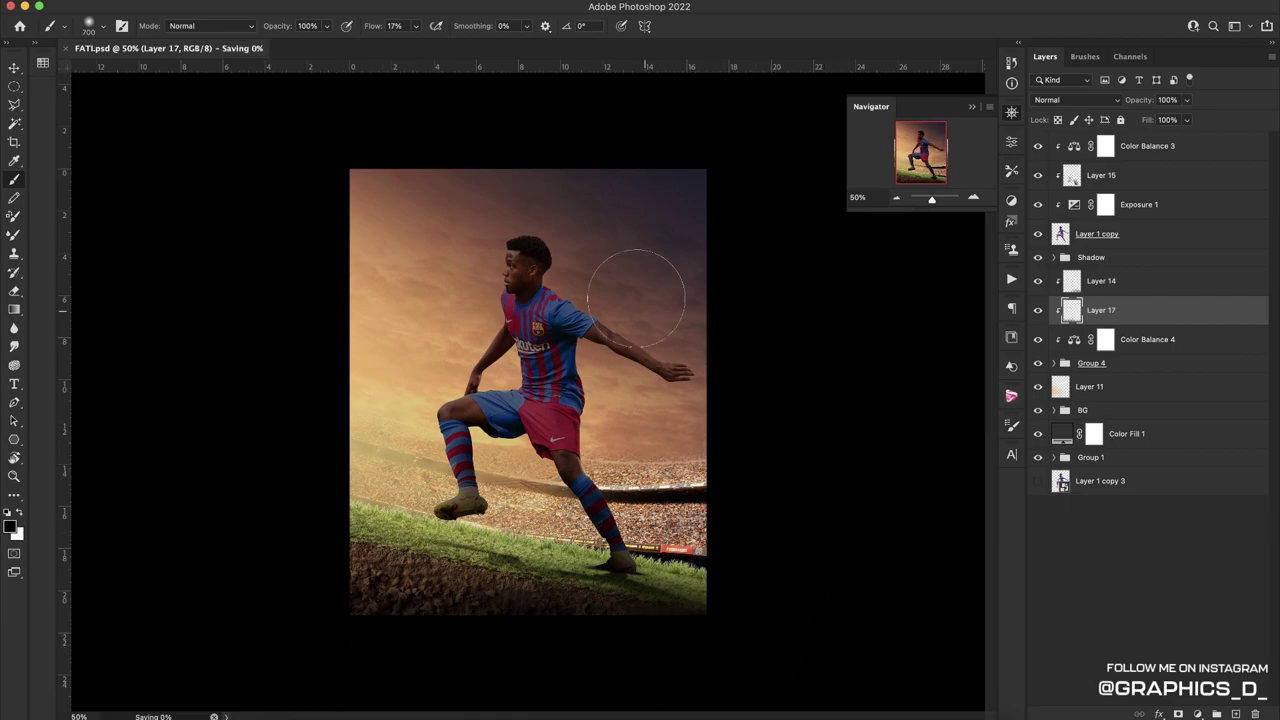
key("r")
mouse_move(578, 310)
left_mouse_down()
mouse_move(627, 418)
mouse_move(557, 345)
left_mouse_up()
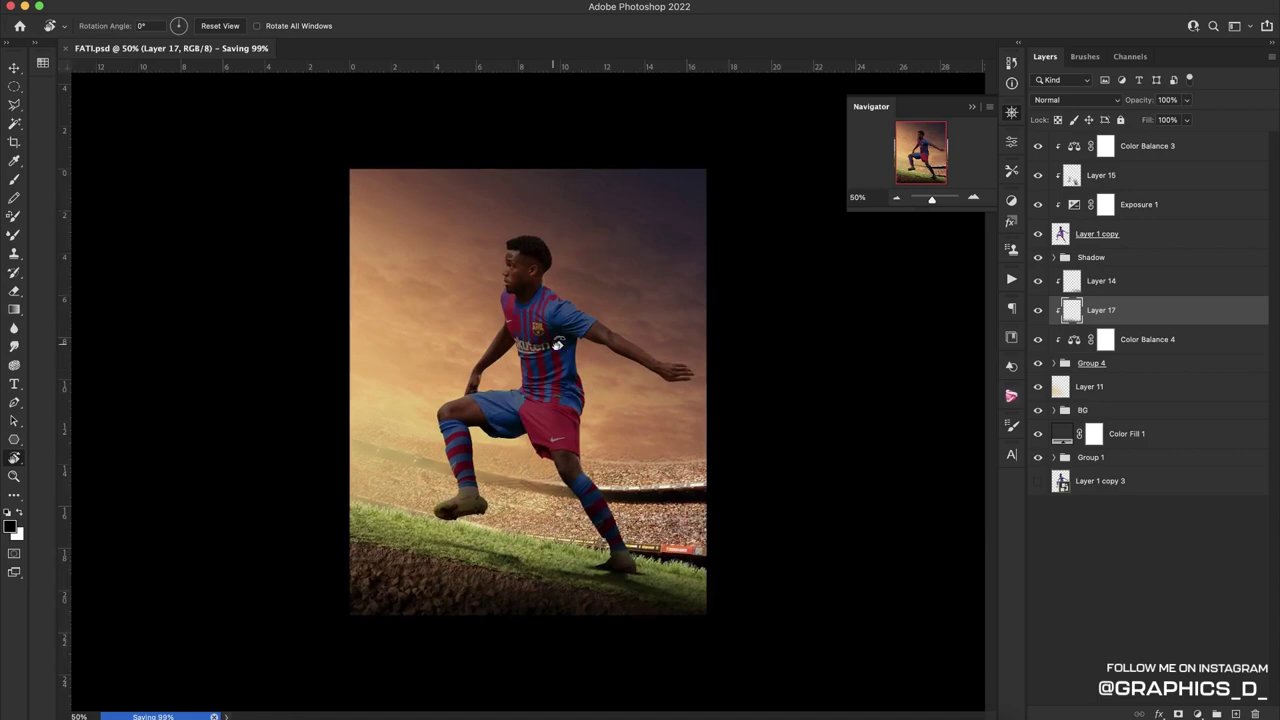
left_click(973, 197)
left_click(1150, 433)
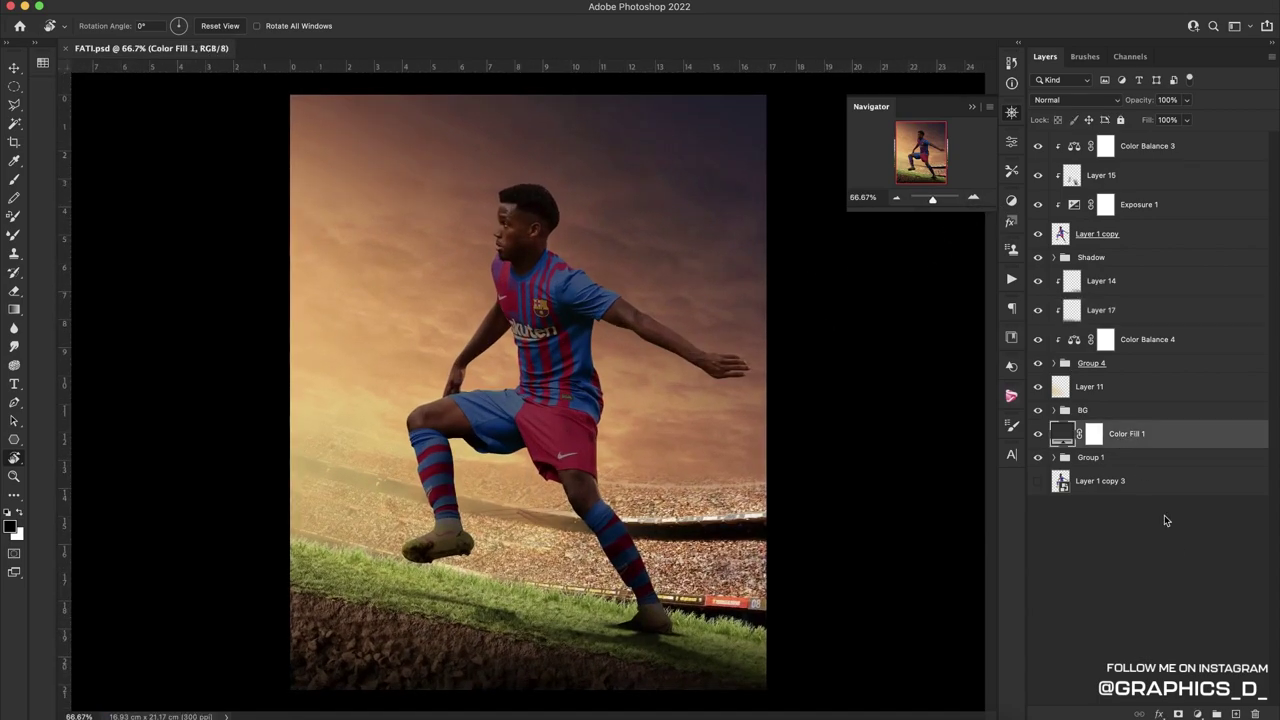
Add a new layer above the BG group and darken the right-side sky with a 1500 px soft brush
left_click(1154, 412)
left_click(1198, 714)
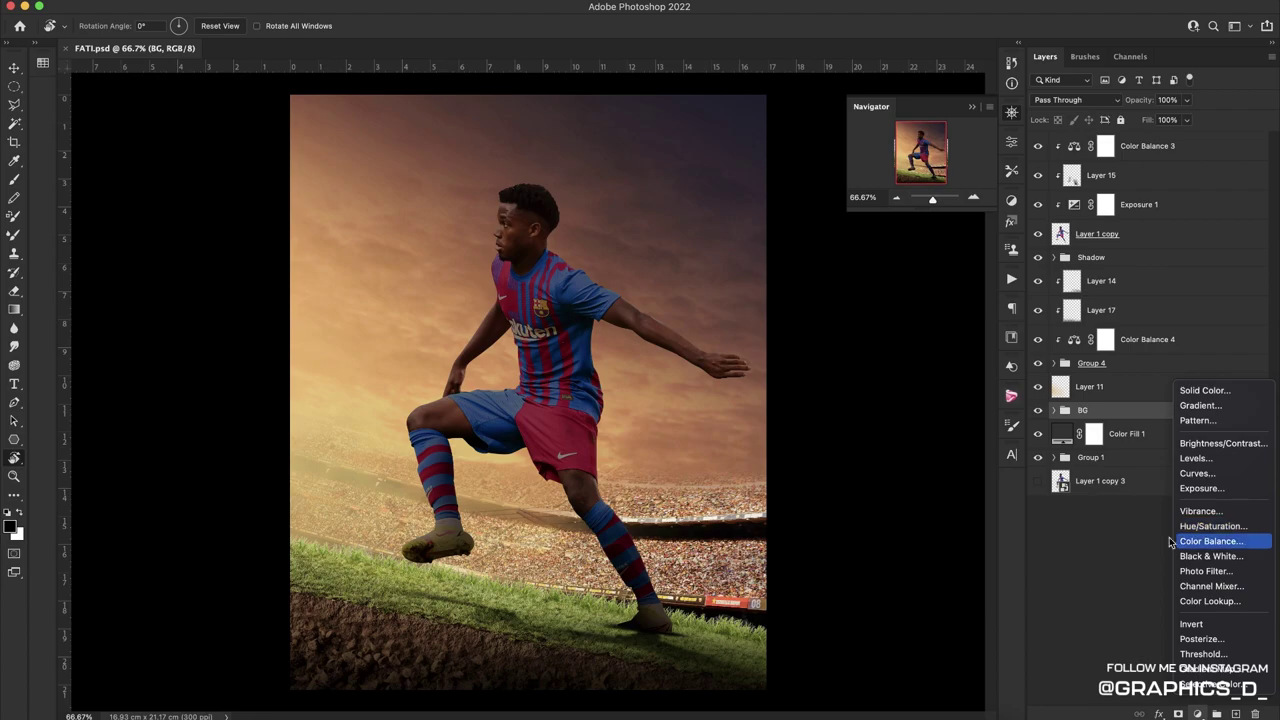
left_click(1236, 714)
key("b")
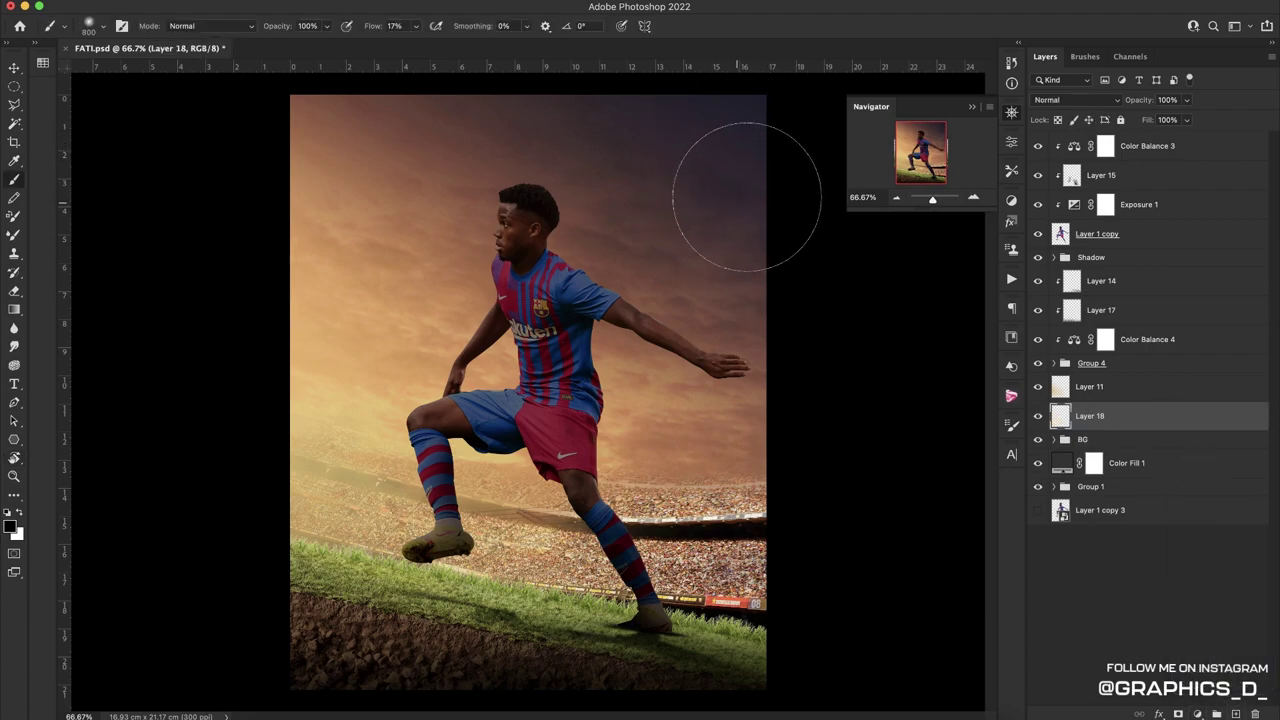
key("bracketright")
key("bracketright")
key("bracketright")
key("bracketright")
key("bracketright")
key("bracketright")
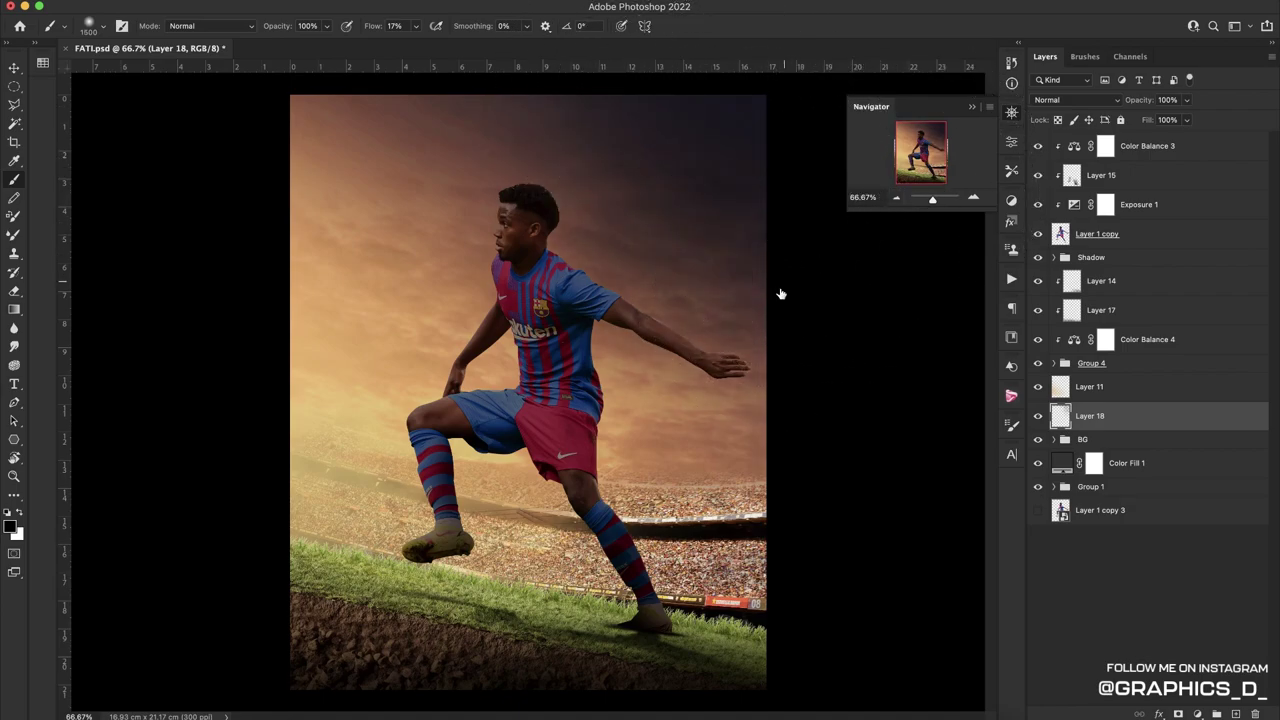
key("super+minus")
left_click_drag(700, 411, 643, 271)
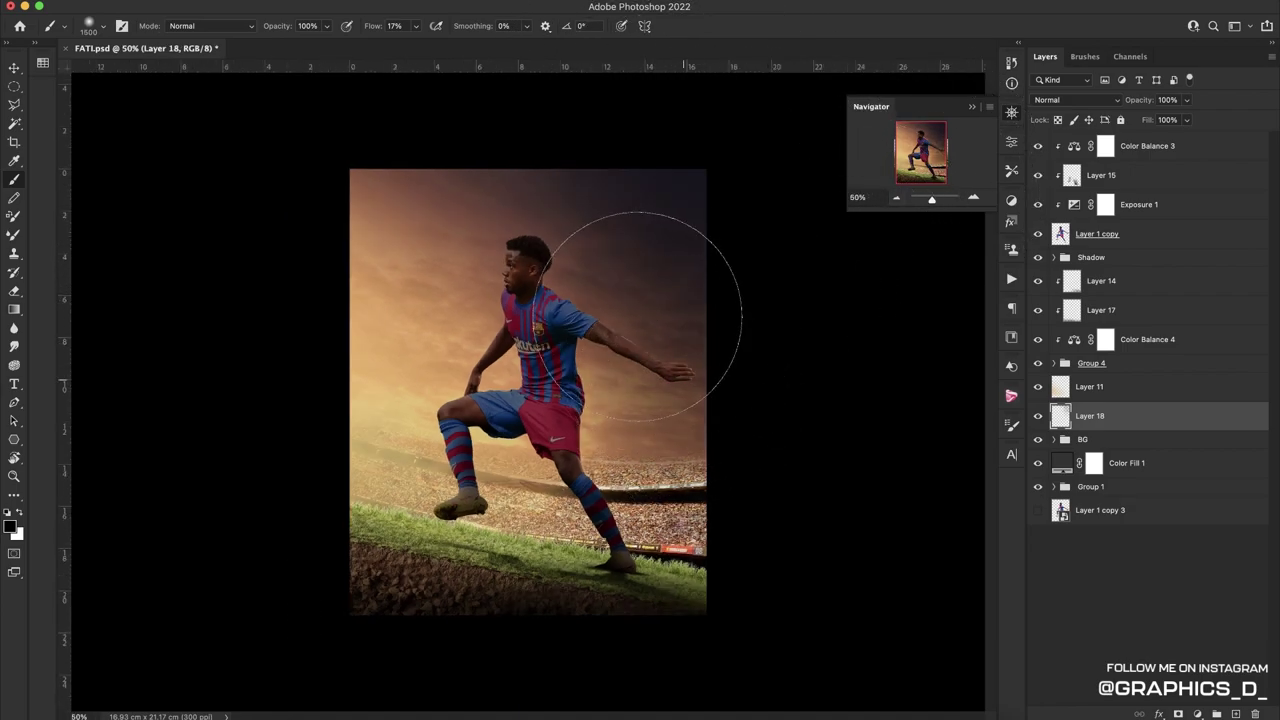
Set Layer 18 to Soft Light blending and check the result
left_click(1063, 103)
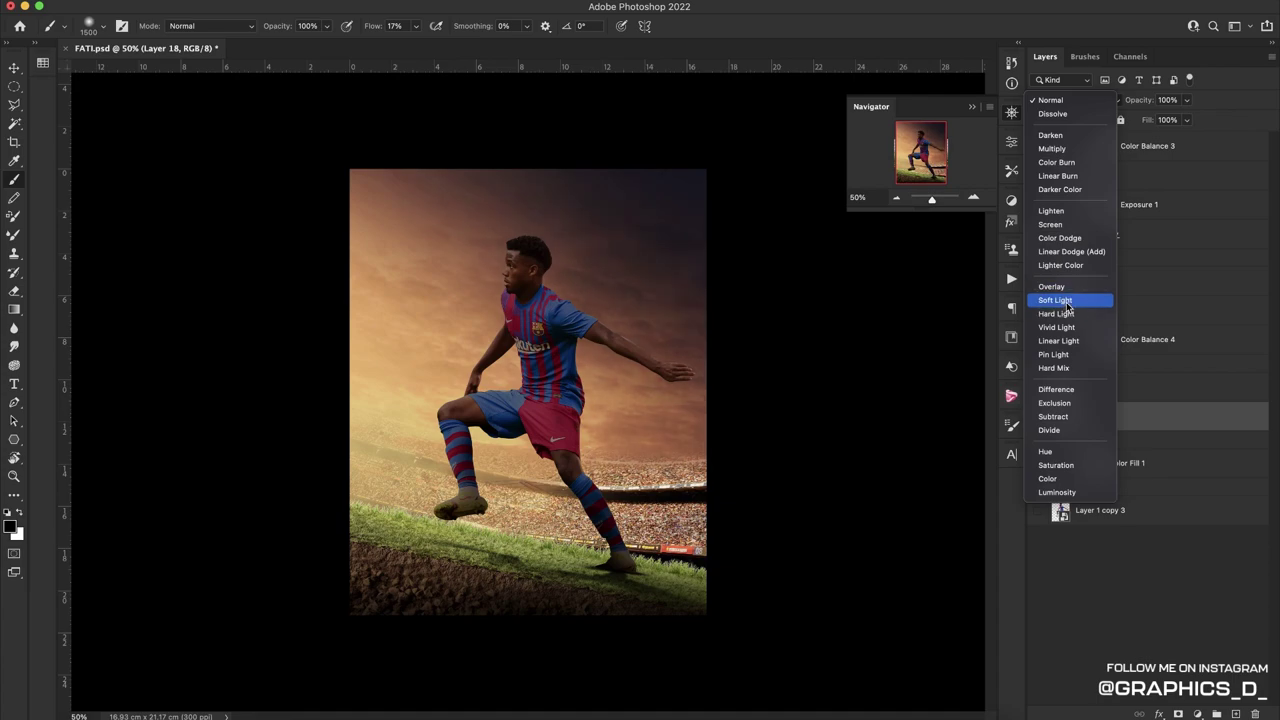
left_click(1067, 302)
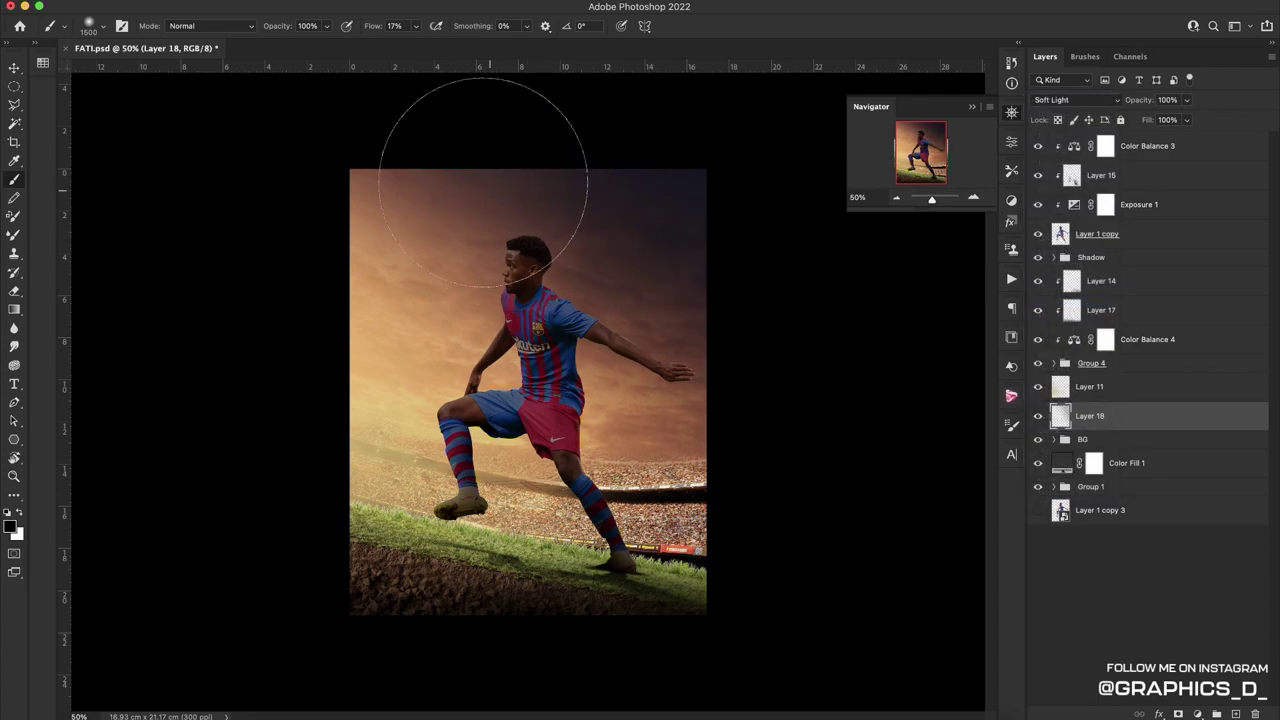
key("r")
mouse_move(574, 260)
left_mouse_down()
mouse_move(621, 302)
mouse_move(494, 368)
mouse_move(552, 376)
left_mouse_up()
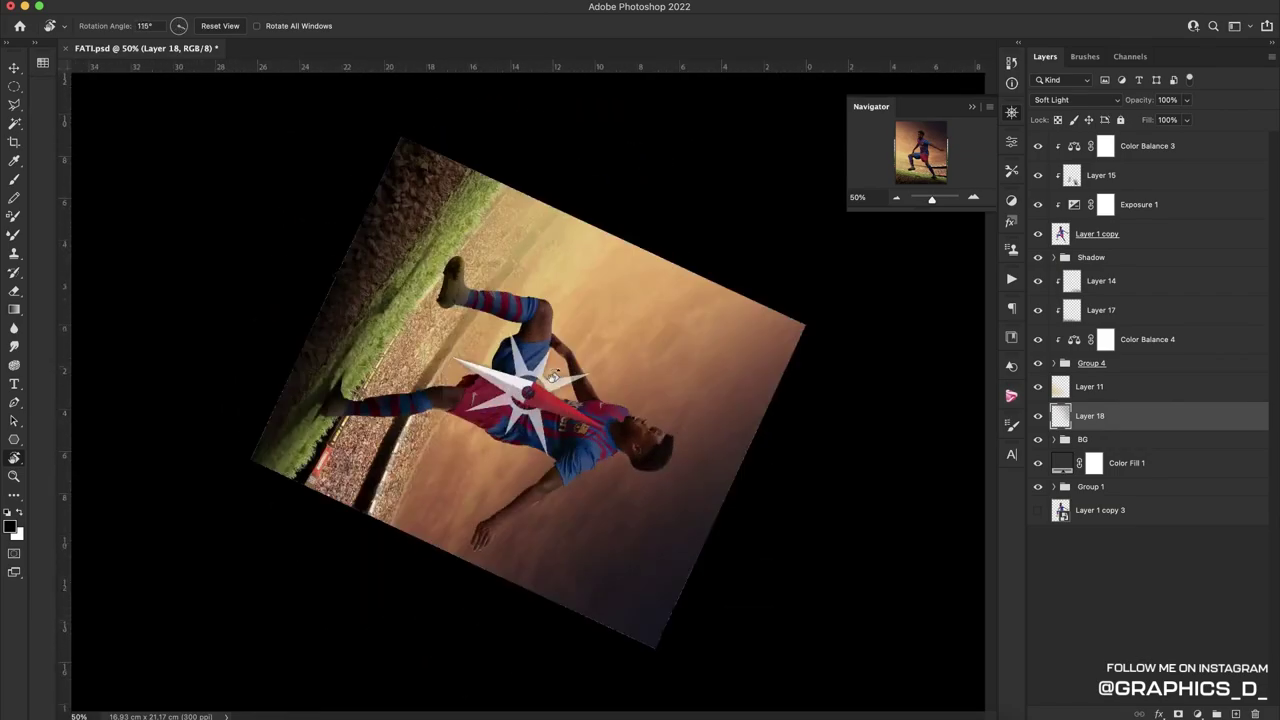
key("Escape")
Group Layer 11 through BG, then group Group 4 through Layer 14
left_click(1150, 441)
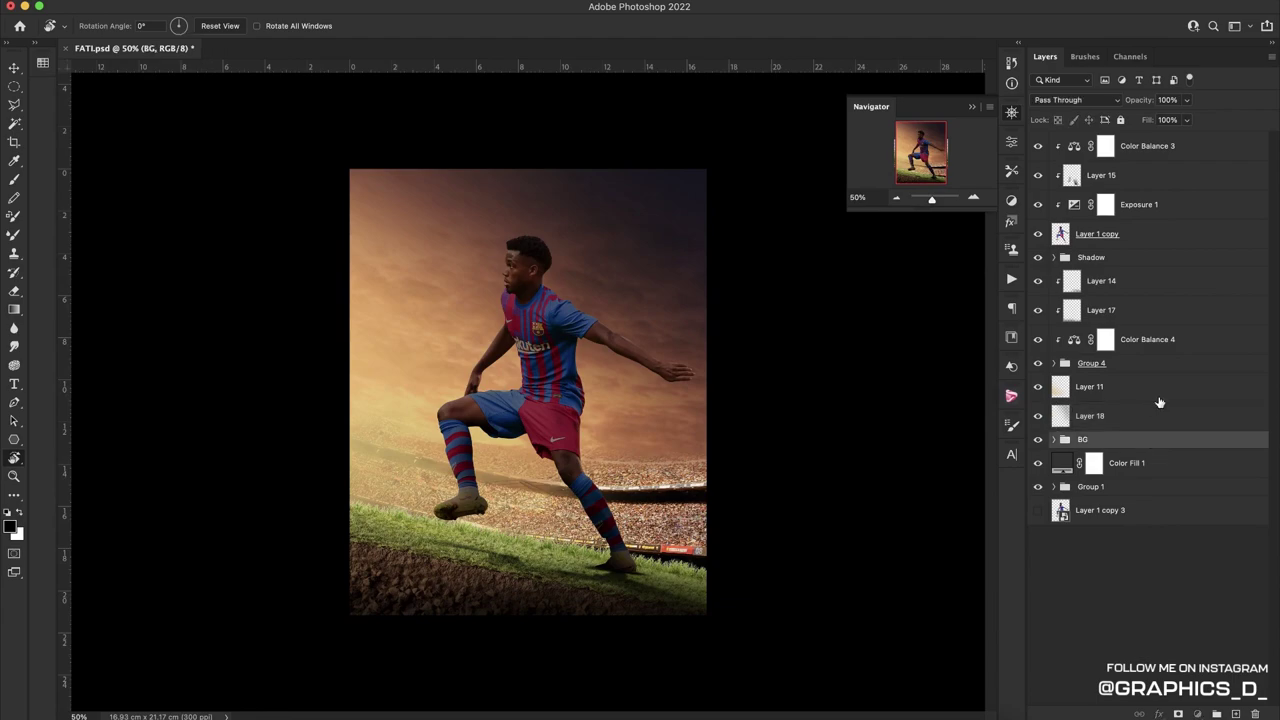
left_click(1144, 392, "shift")
key("ctrl+g")
left_click(1138, 366)
left_click(1157, 290, "shift")
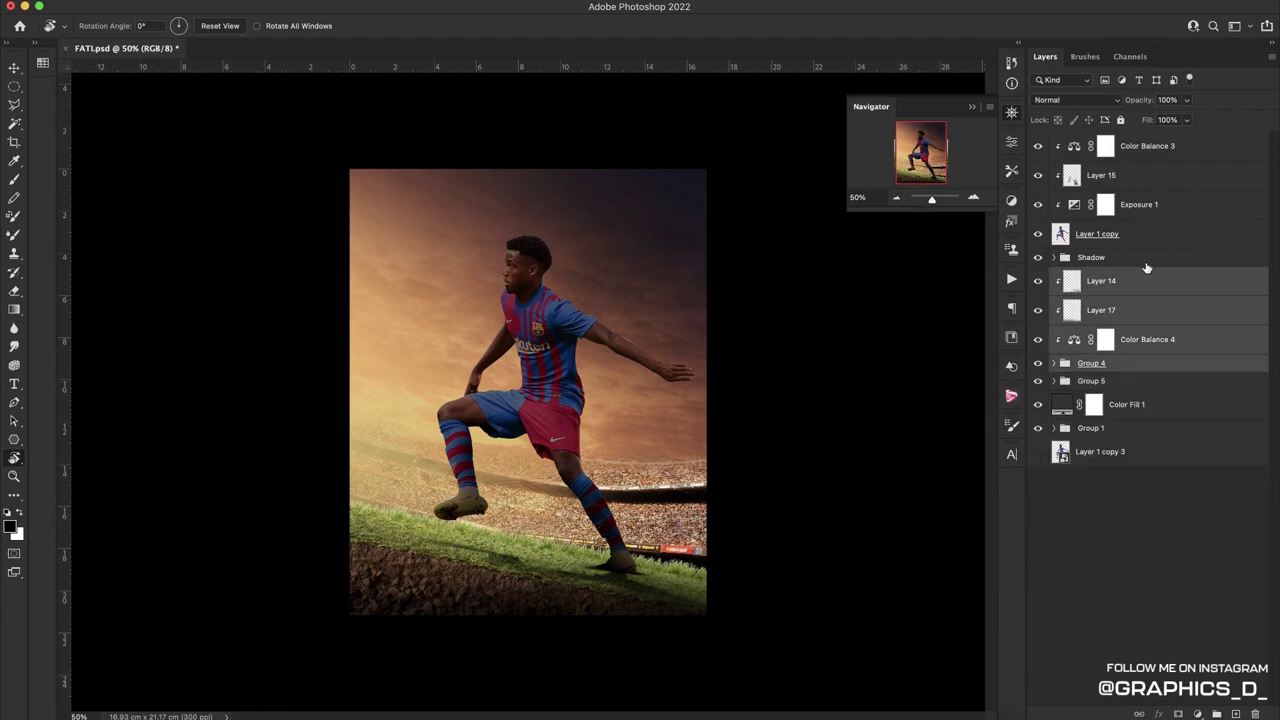
key("ctrl+g")
Group Color Balance 3 through Layer 1 copy as 'fati' and toggle its visibility to compare
left_click(1141, 237)
left_click(1163, 150, "shift")
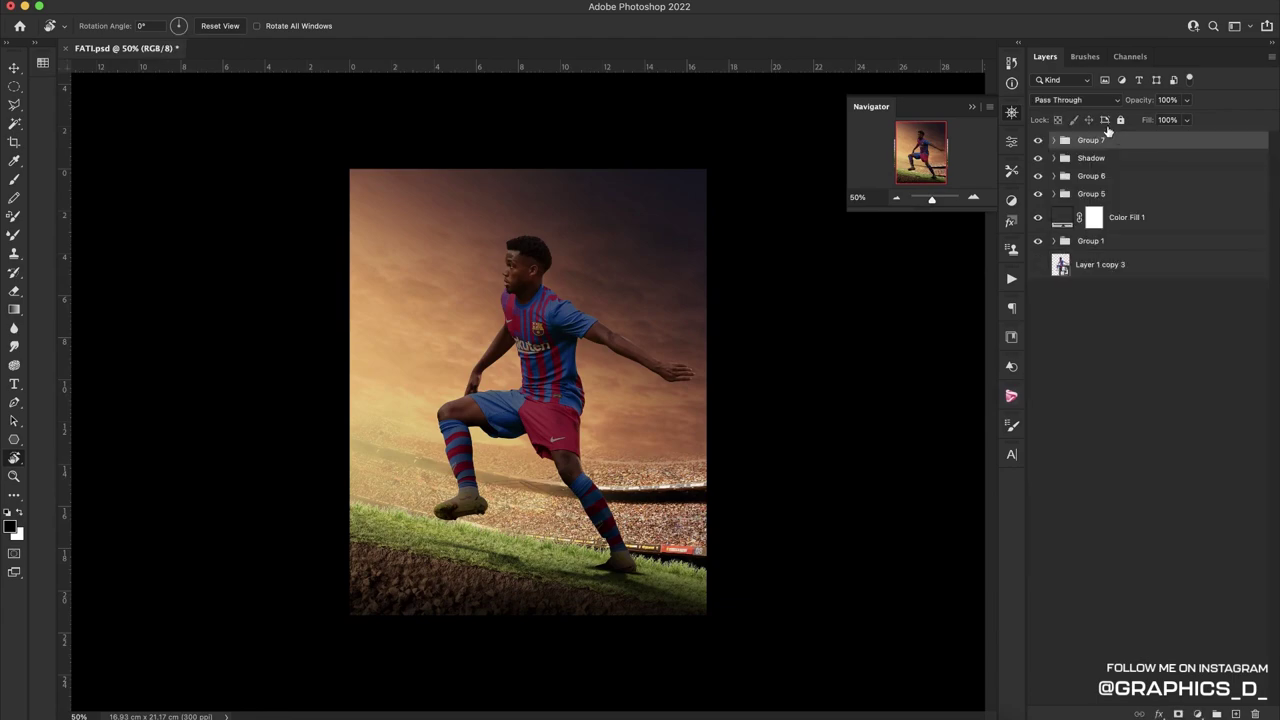
key("ctrl+g")
double_click(1090, 140)
type("fati")
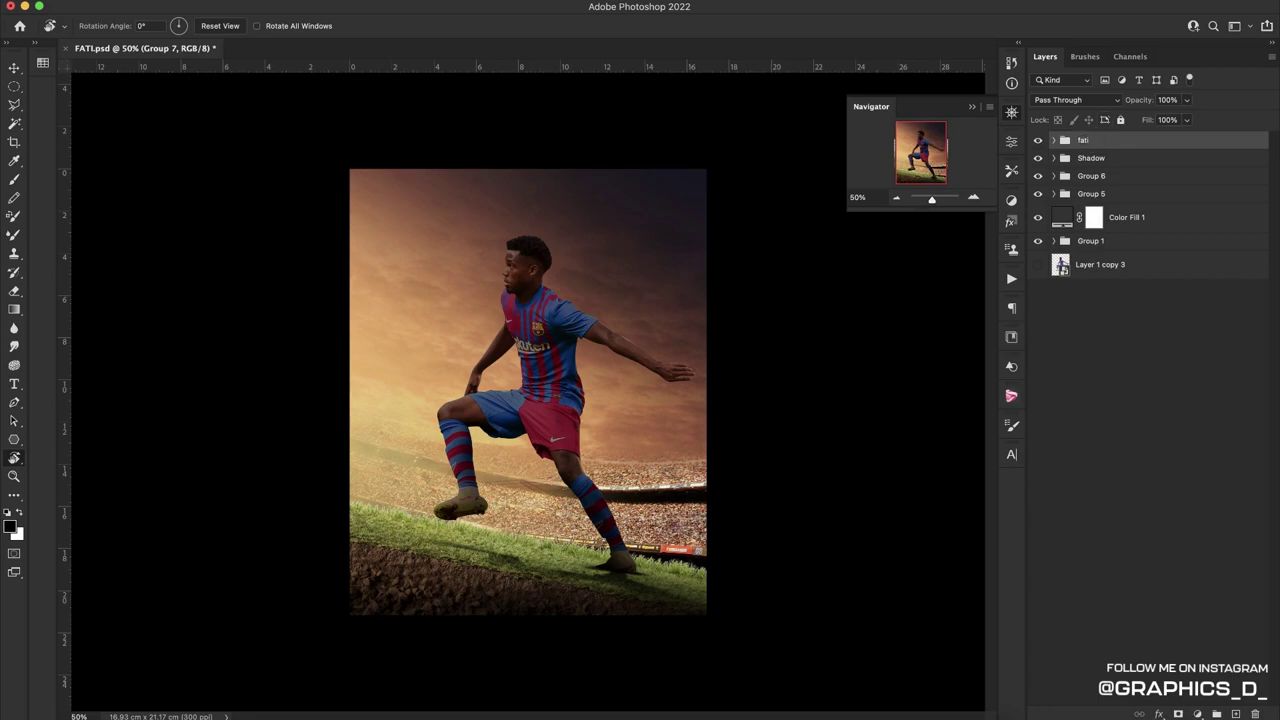
key("Return")
left_click(1038, 142)
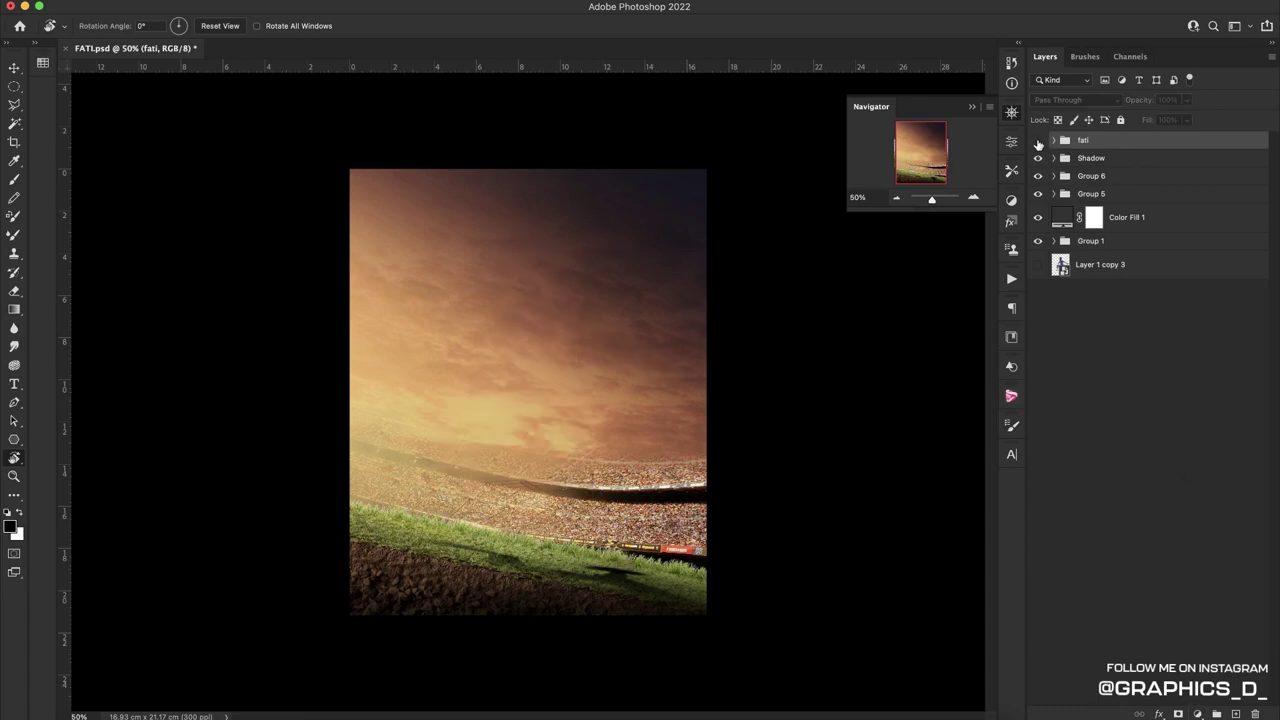
left_click(1038, 142)
Add Color Balance 5 warming midtones and highlights, then zoom in on the player via Navigator
left_click(1197, 713)
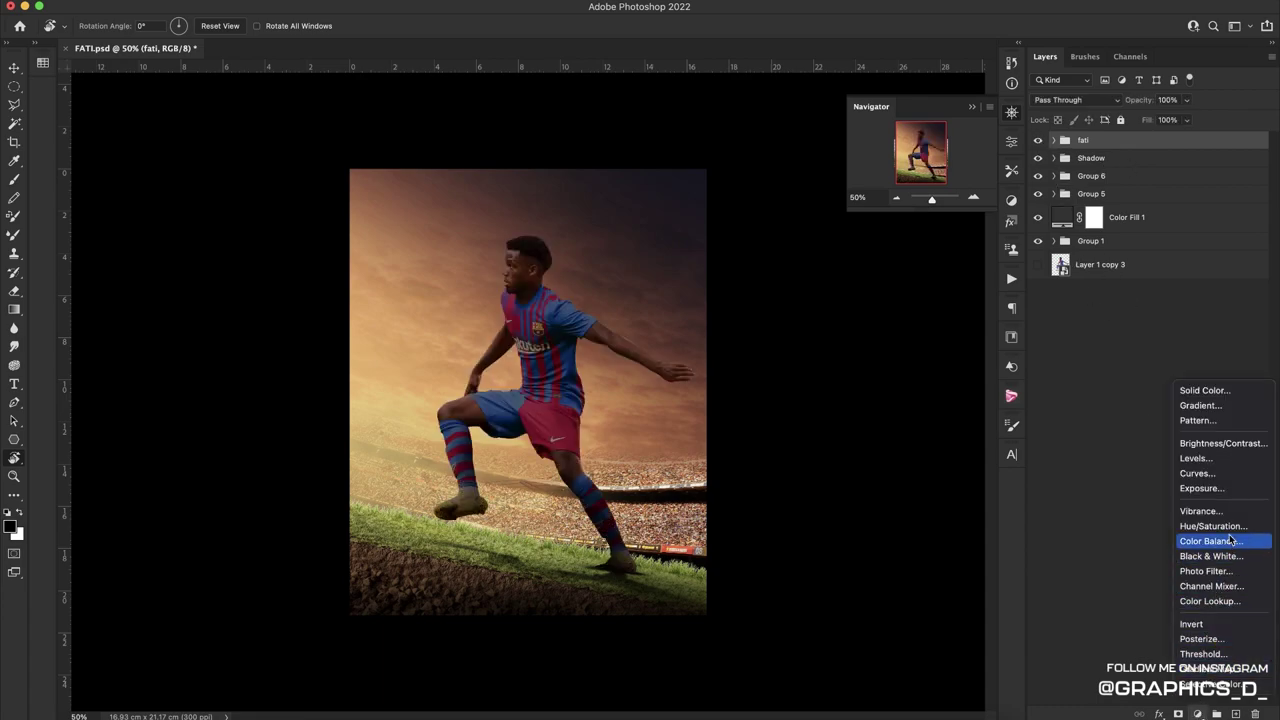
left_click(1231, 542)
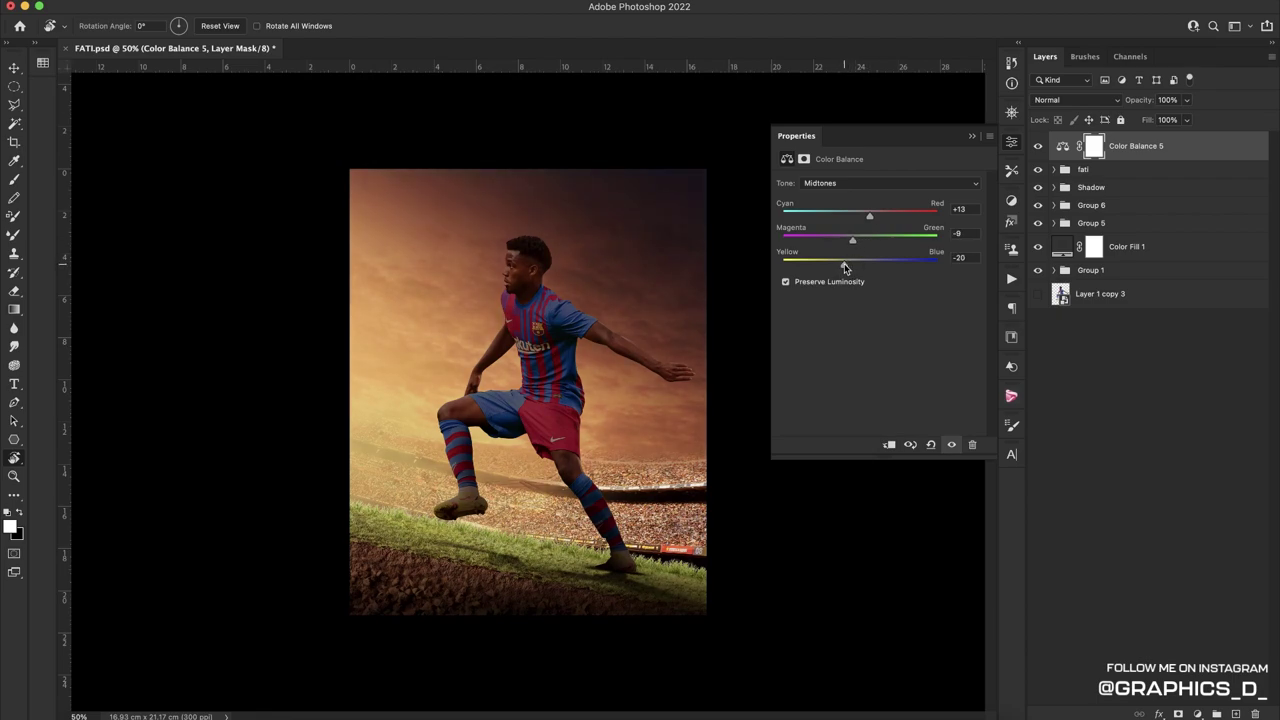
left_click_drag(842, 267, 846, 266)
left_click(853, 183)
left_click(853, 200)
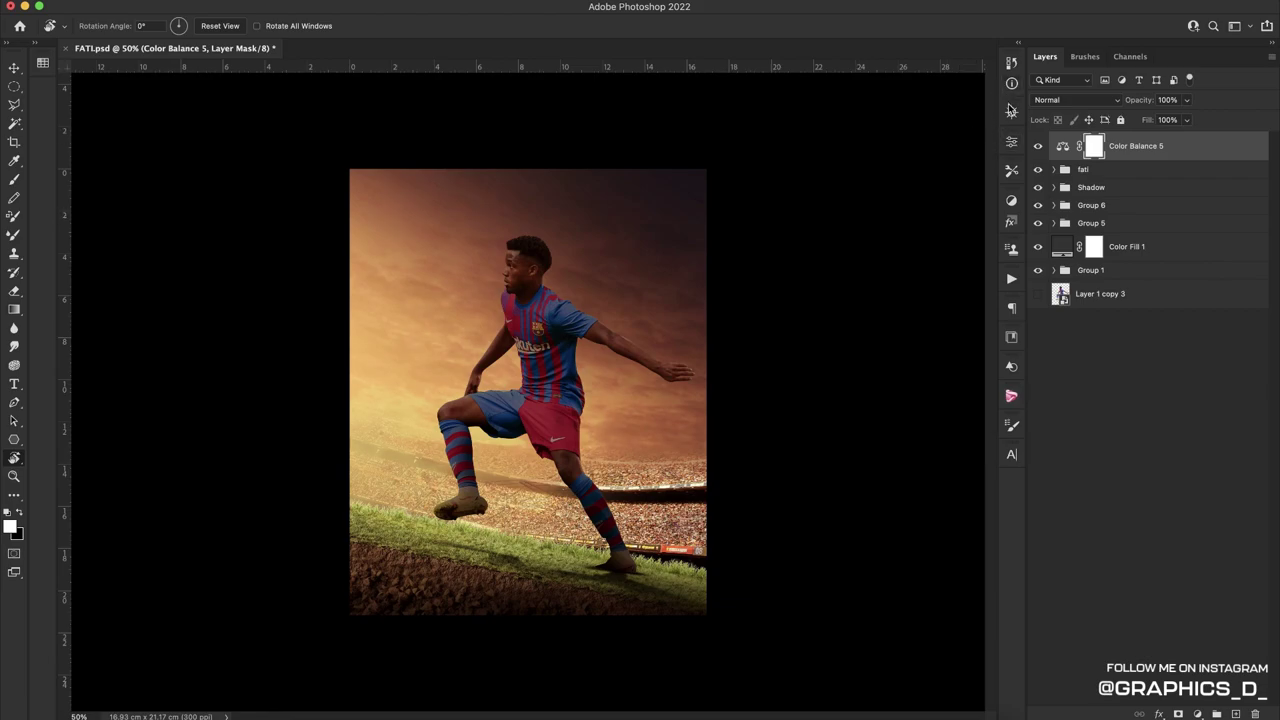
left_click(1011, 111)
left_click(975, 199)
Zoom to 200% and target the Exposure 1 mask inside the expanded fati group
left_click(975, 199)
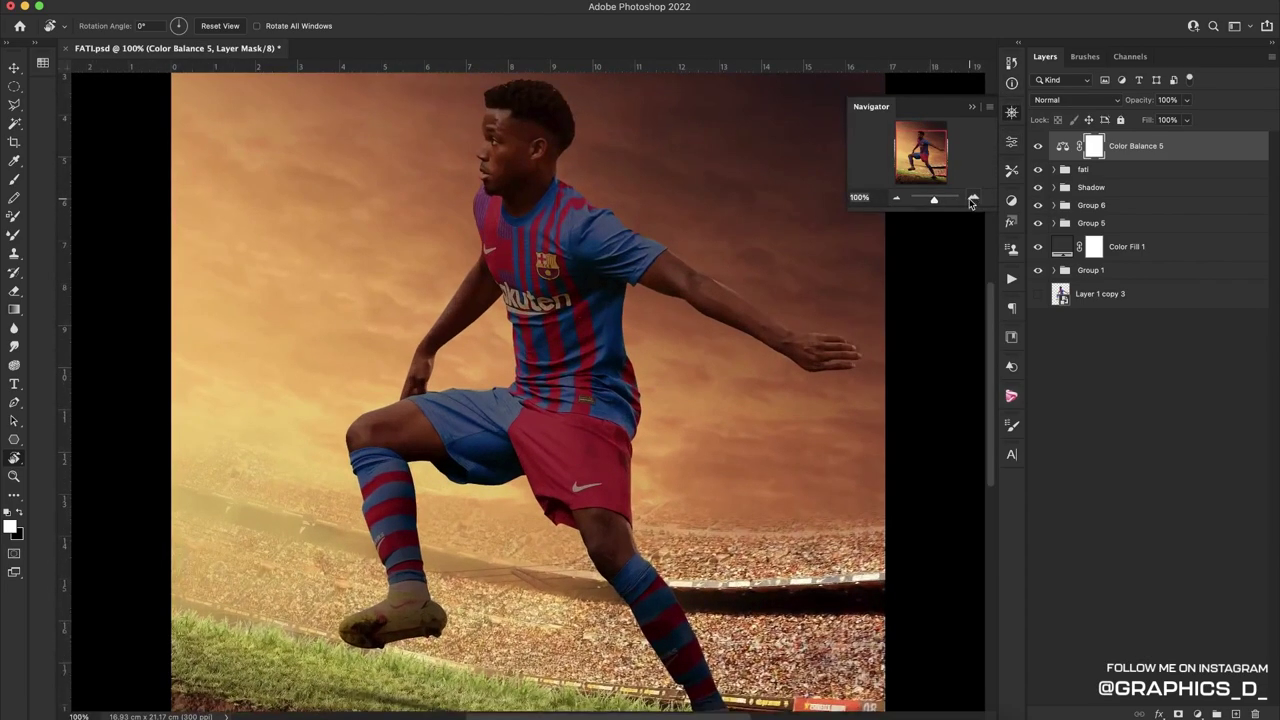
left_click(975, 199)
left_click(1053, 170)
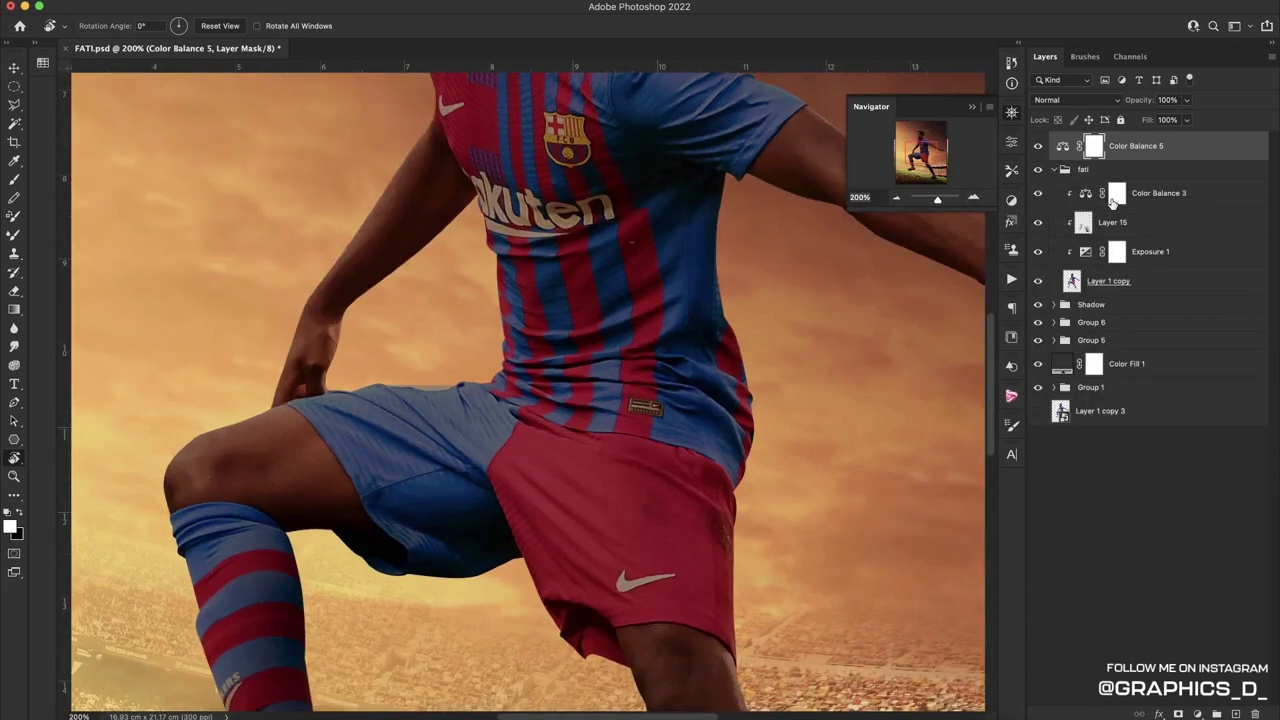
left_click(1114, 196)
left_click(1098, 230)
left_click(1113, 255)
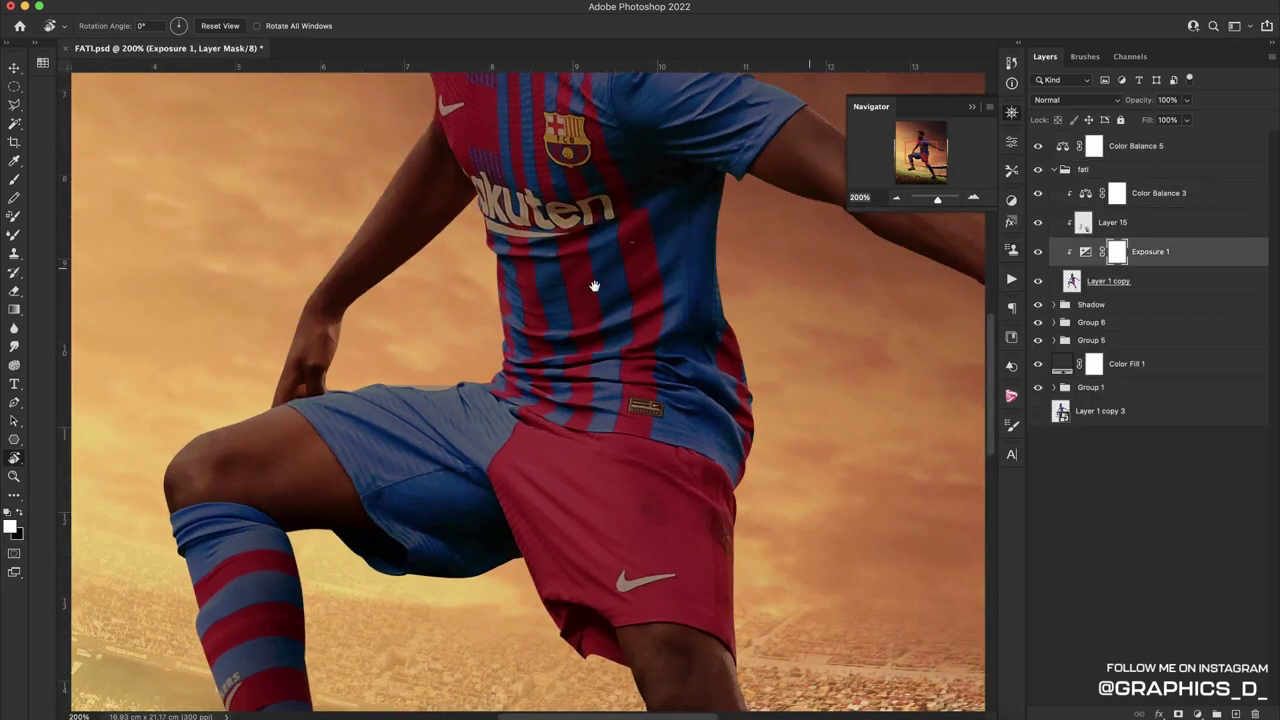
Set up a soft round brush enlarged to 134 px
scroll(462, 363, "up", 4)
scroll(486, 514, "up", 2)
key("b")
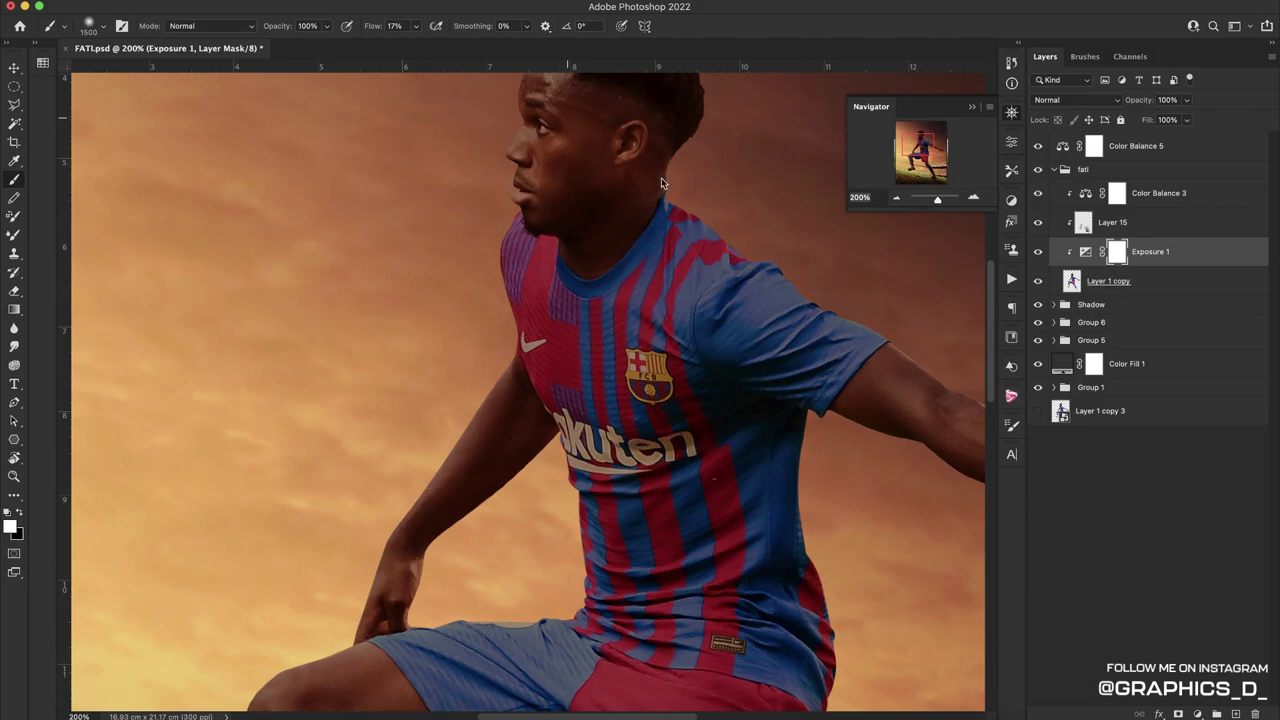
right_click(661, 183)
left_click(659, 290)
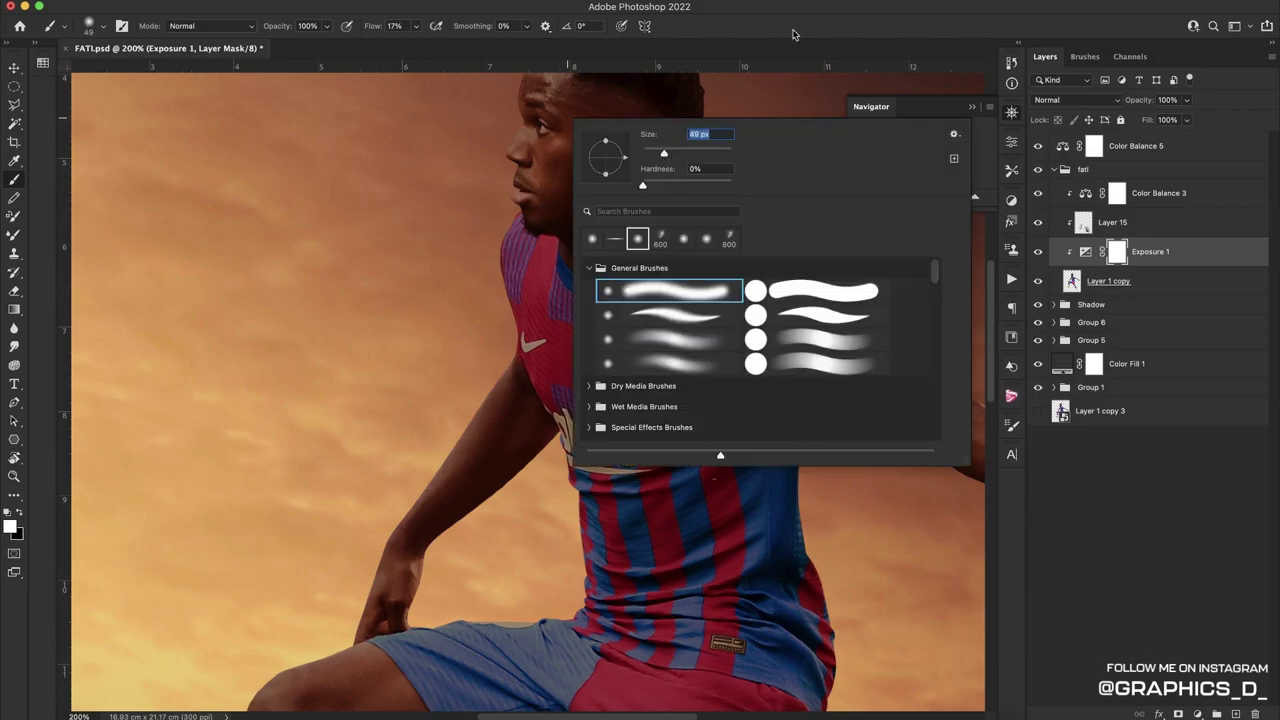
key("Return")
scroll(595, 180, "up", 2)
right_click(675, 228)
left_click_drag(678, 197, 688, 197)
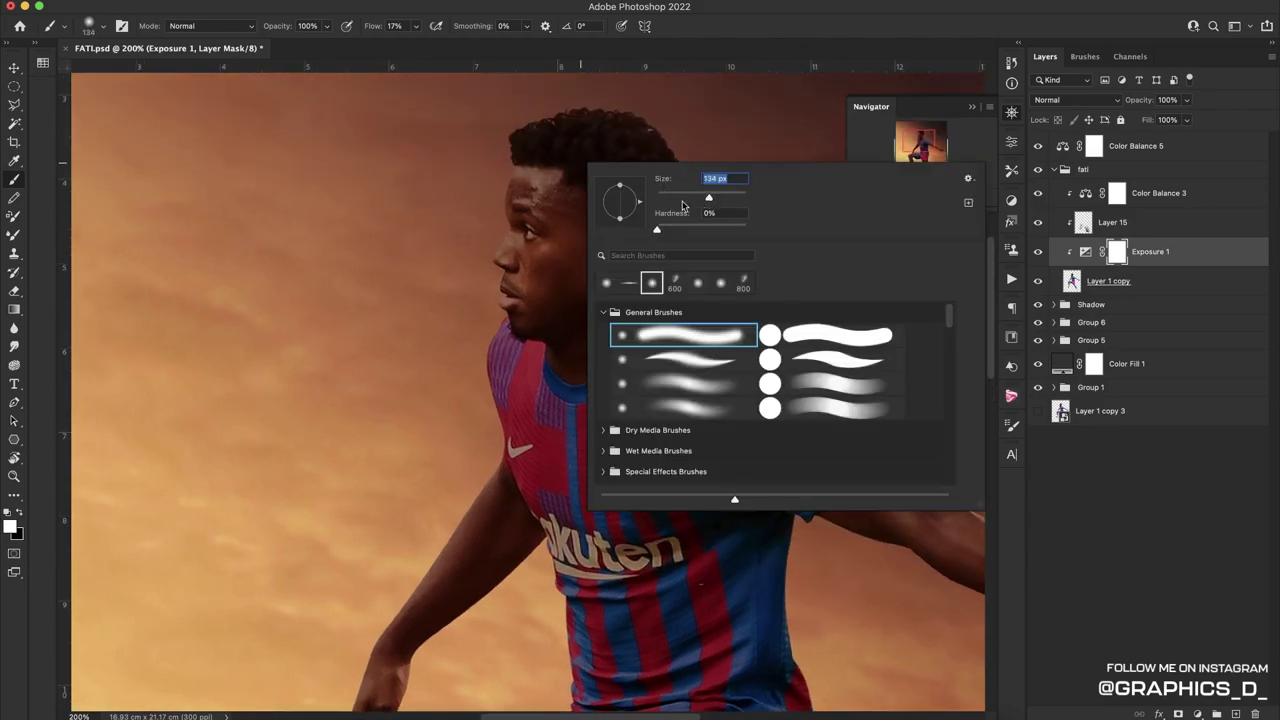
key("Return")
Brighten the face, neck and shirt stripes on the mask, raising brush flow to 33%
left_click_drag(520, 320, 440, 570)
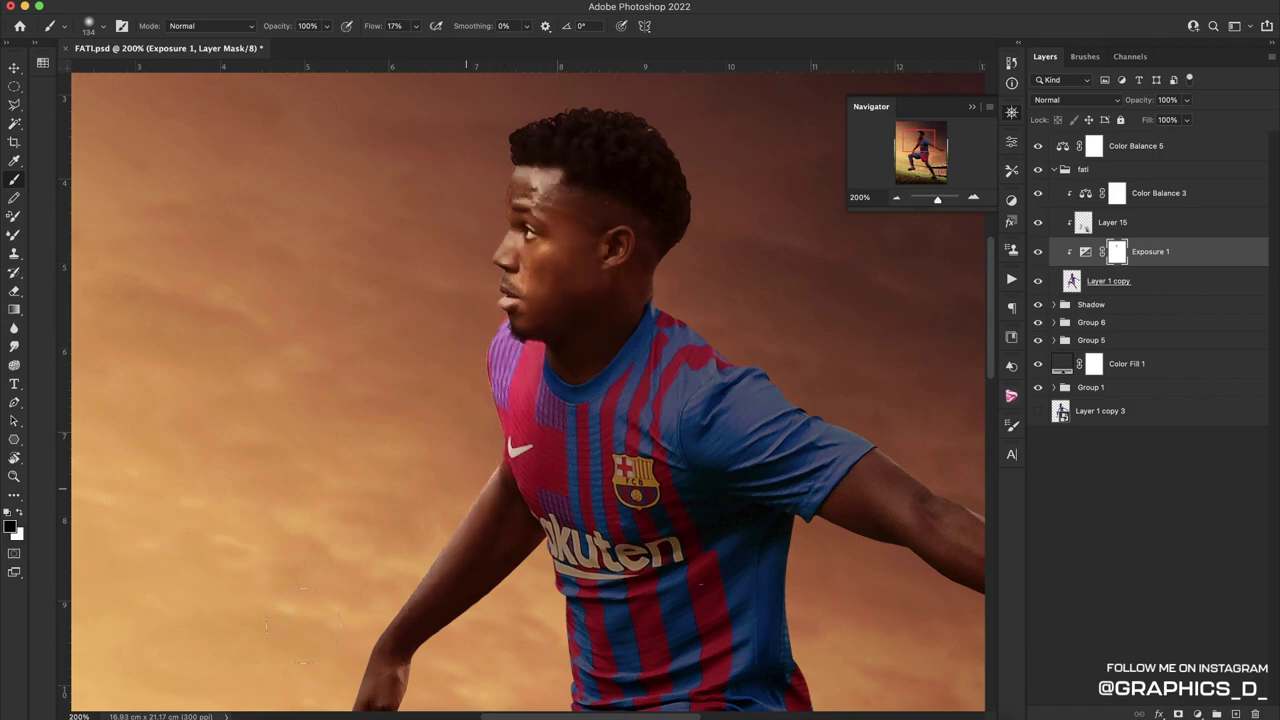
scroll(443, 423, "down", 5)
right_click(555, 322)
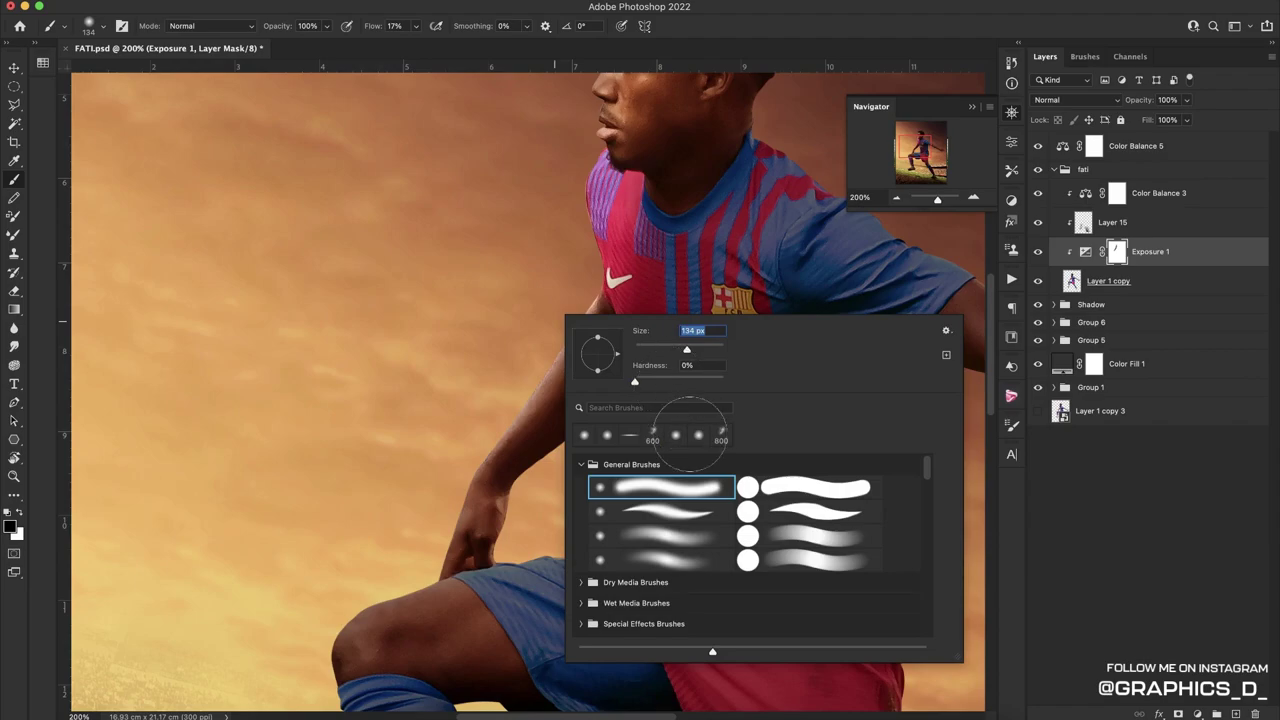
left_click(660, 536)
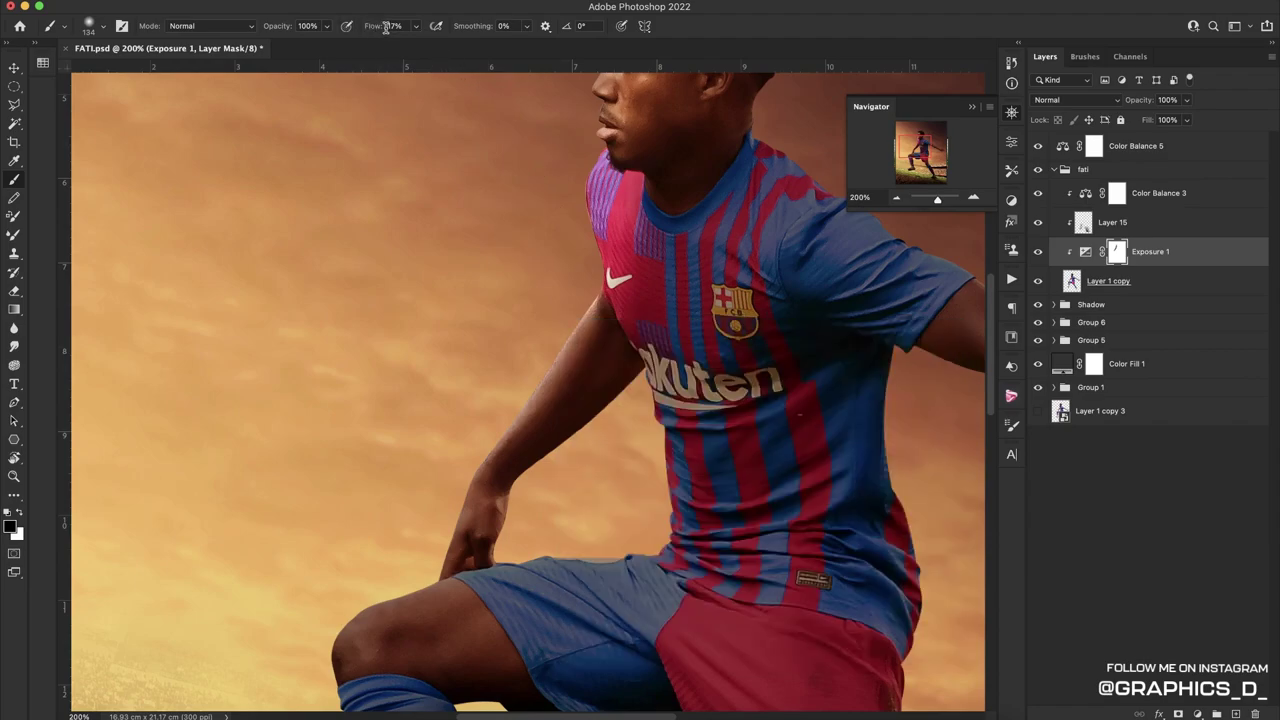
left_click_drag(365, 31, 385, 31)
left_click_drag(659, 300, 675, 560)
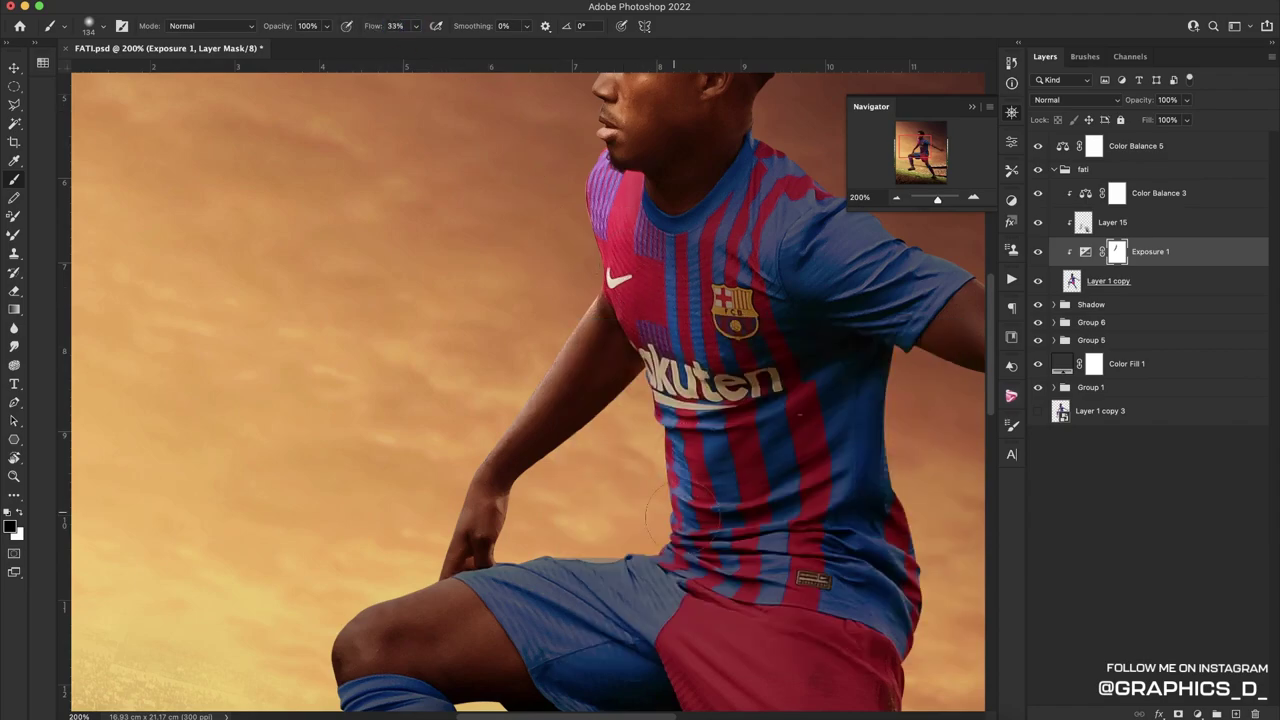
left_click_drag(700, 300, 663, 253)
key("ctrl+minus")
key("ctrl+minus")
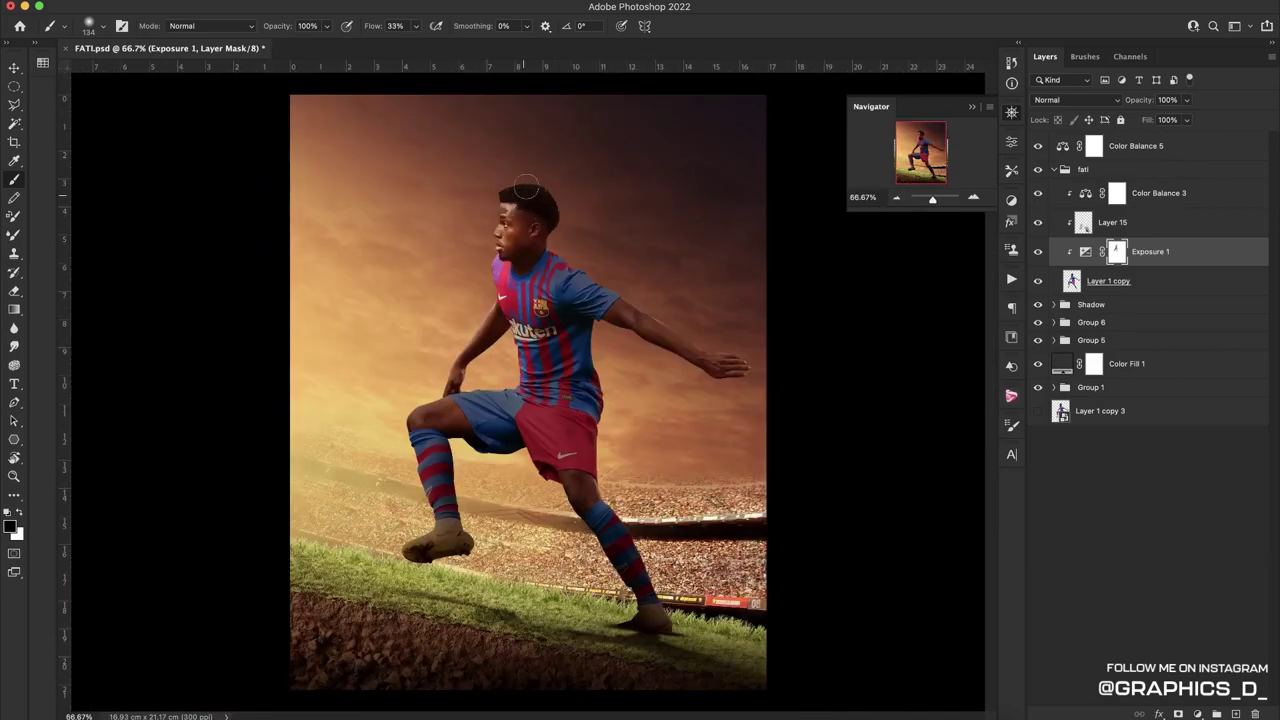
Brighten the player's upper arm, knee, thigh, shin and red shorts
mouse_move(623, 317)
left_mouse_down()
mouse_move(664, 353)
mouse_move(617, 315)
left_mouse_up()
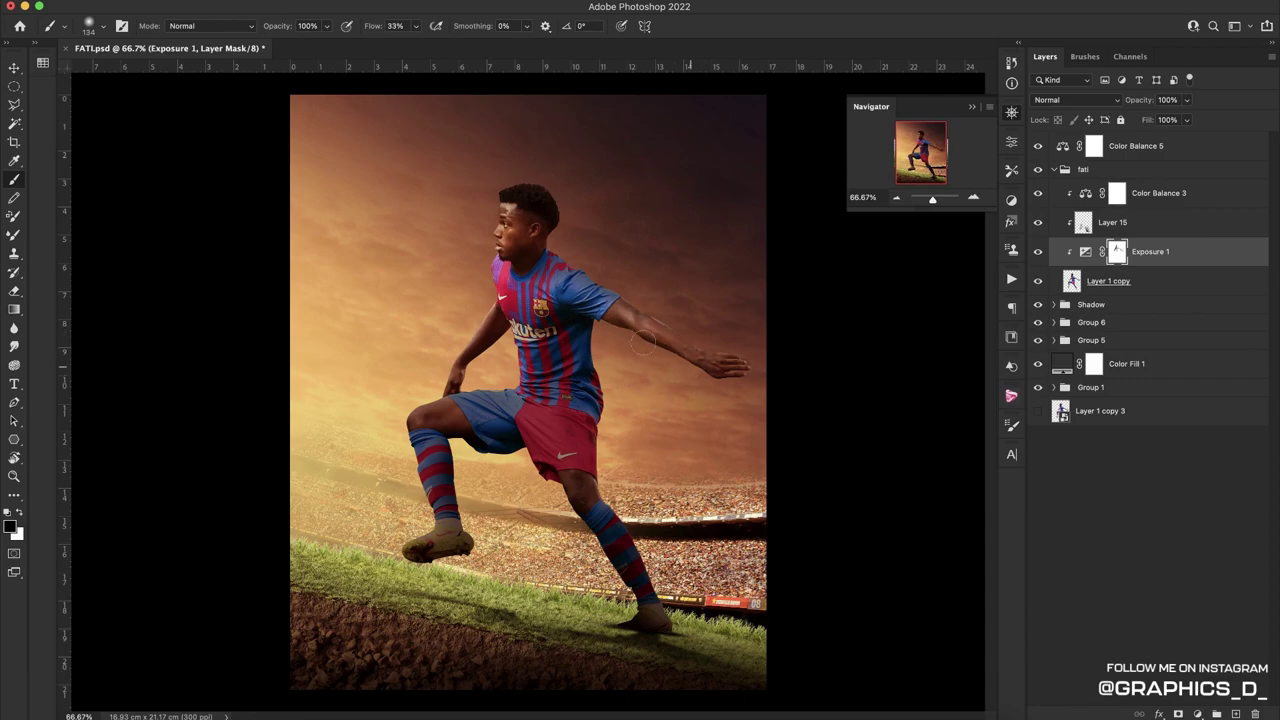
left_click_drag(433, 418, 511, 390)
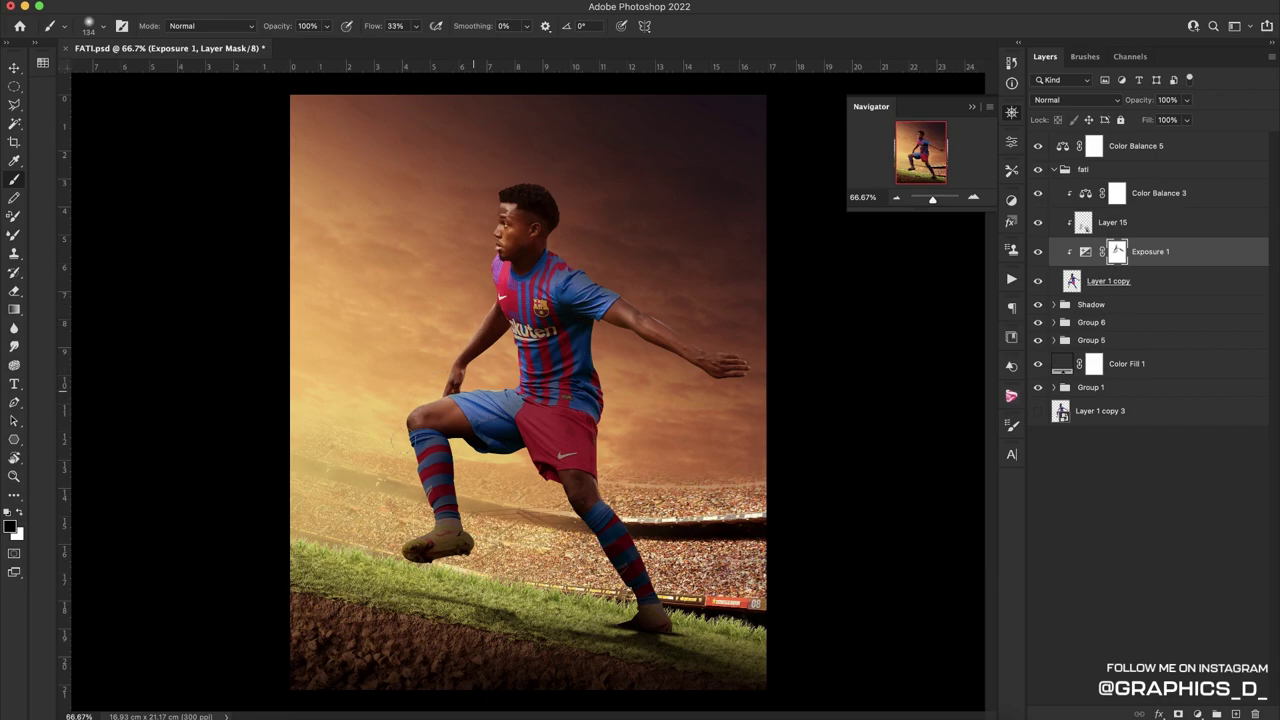
left_click_drag(416, 428, 438, 505)
left_click_drag(430, 405, 520, 386)
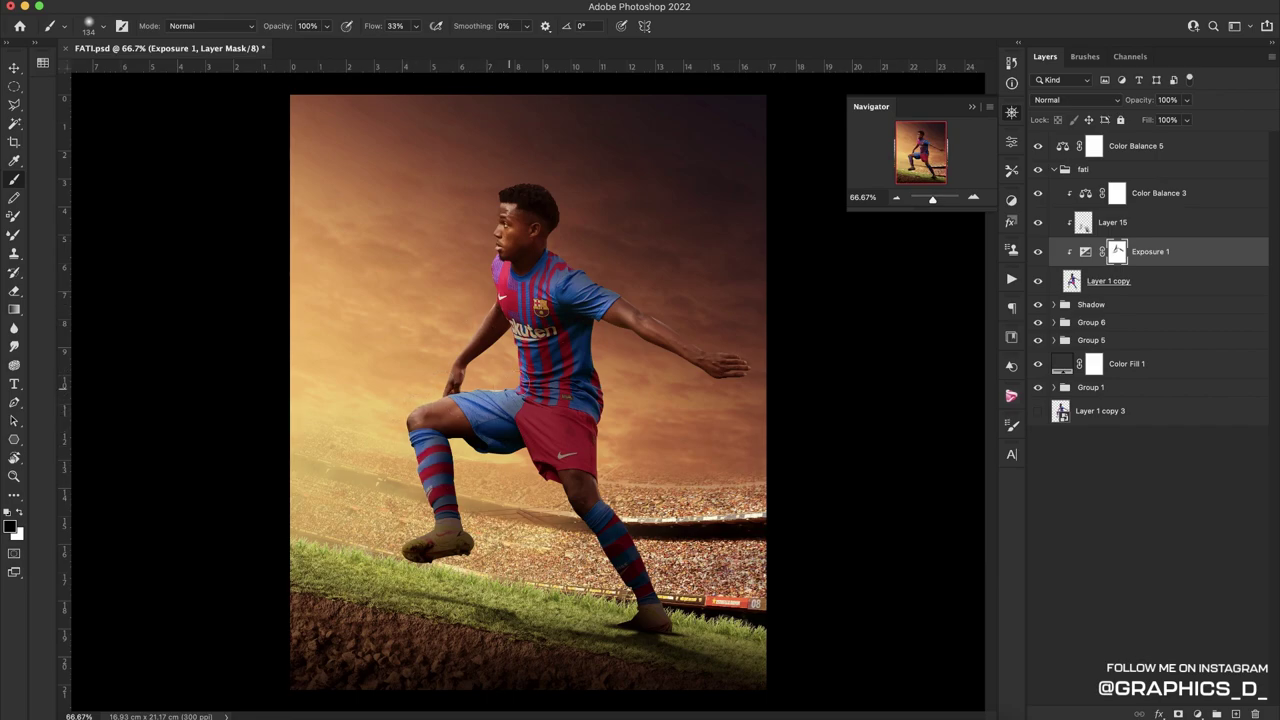
mouse_move(412, 540)
left_mouse_down()
mouse_move(438, 530)
mouse_move(428, 420)
left_mouse_up()
left_click_drag(543, 432, 588, 517)
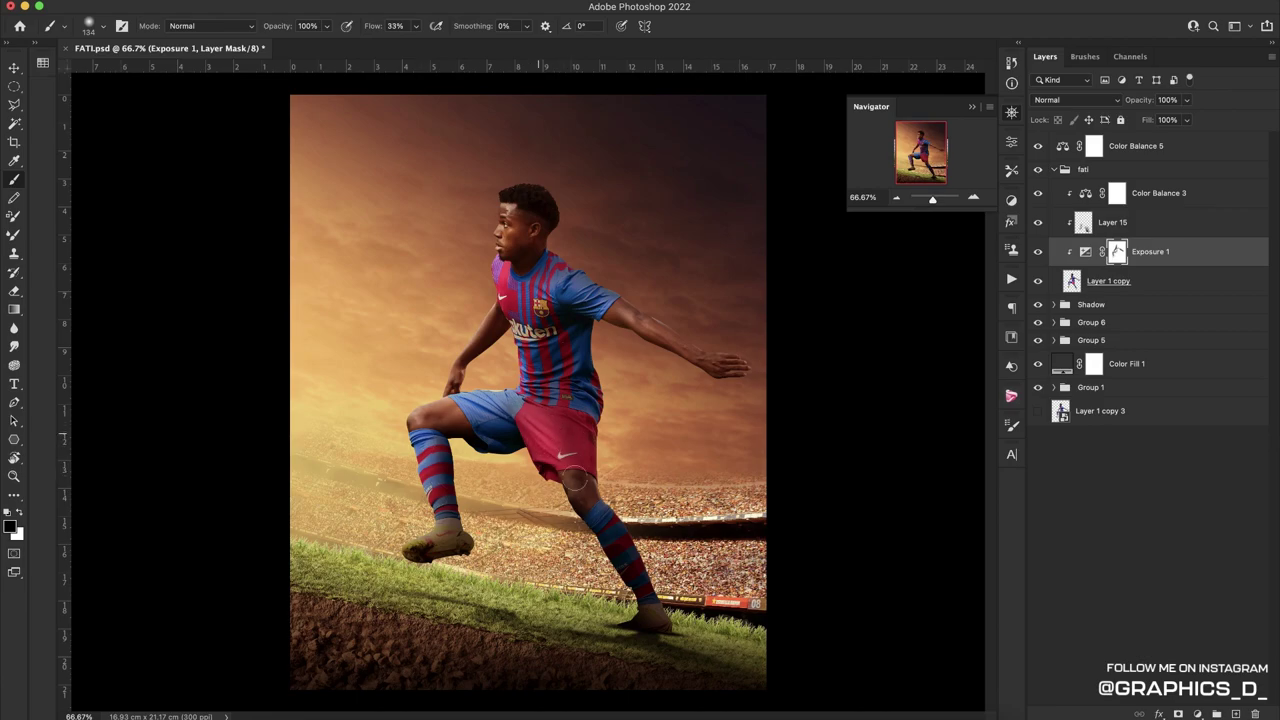
left_click_drag(549, 450, 534, 356)
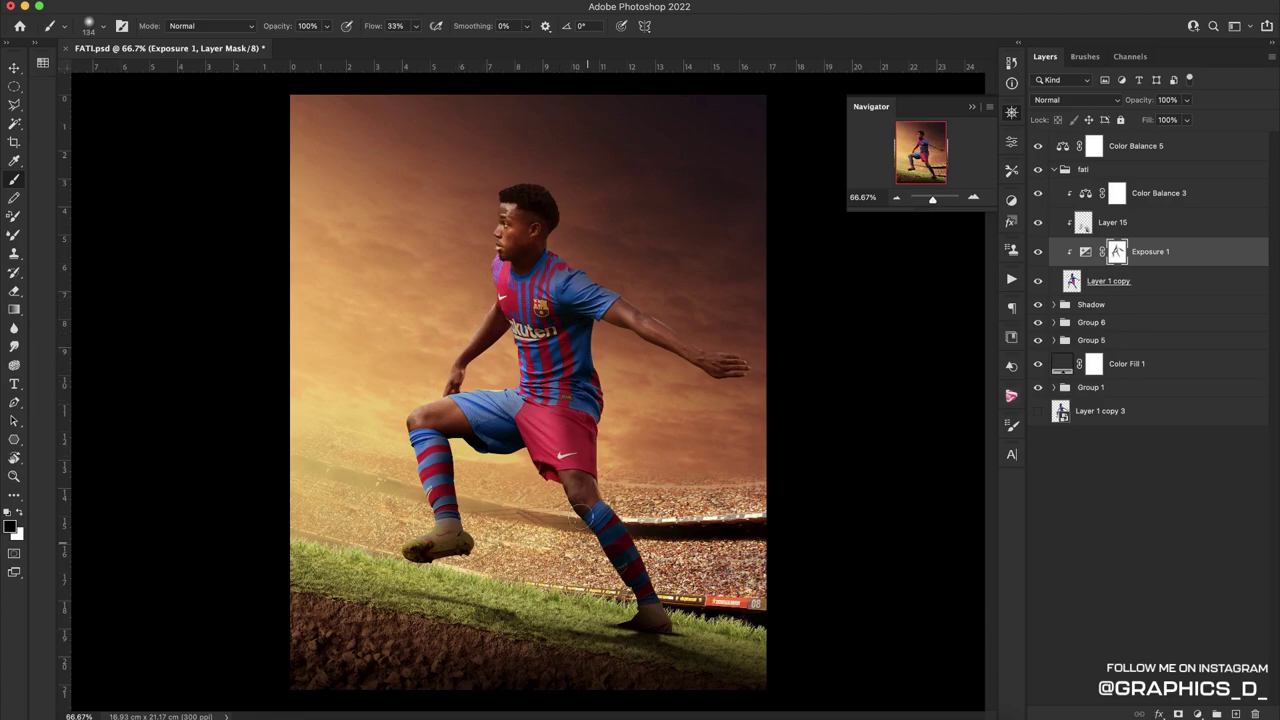
Tone the red shorts back down, repaint the torso up to the face, and tilt the view
key("x")
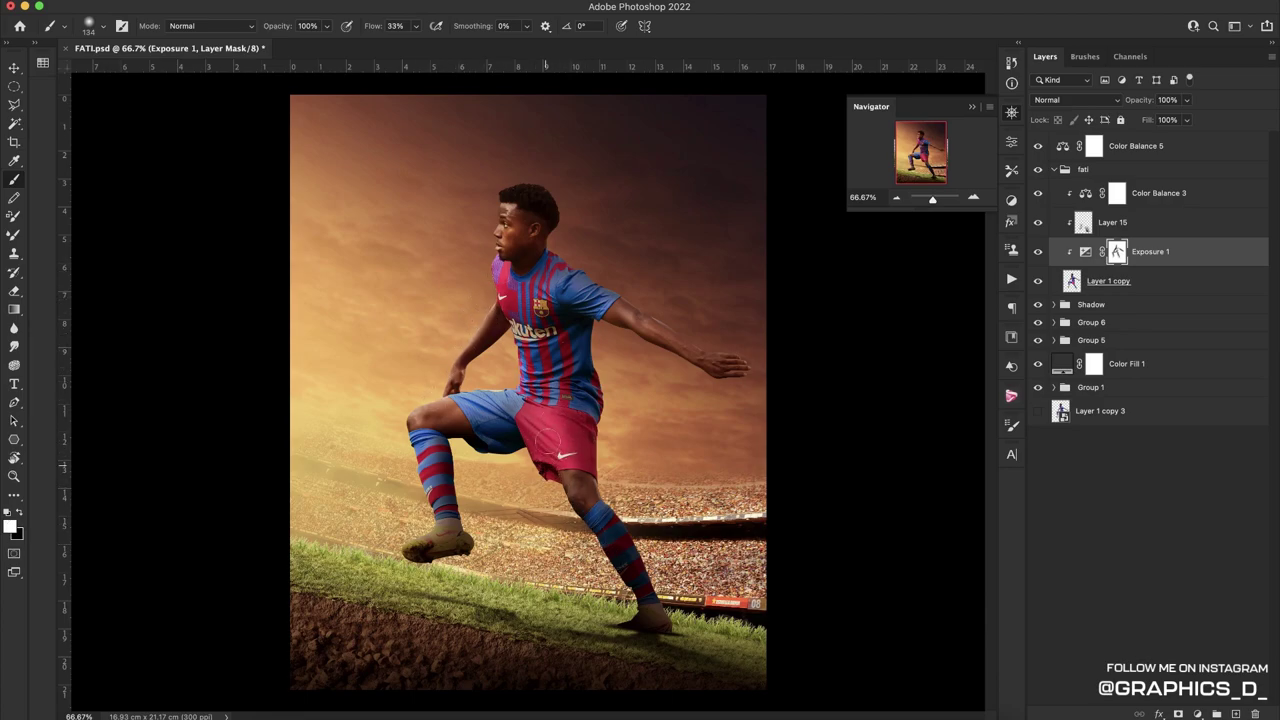
left_click_drag(548, 438, 559, 405)
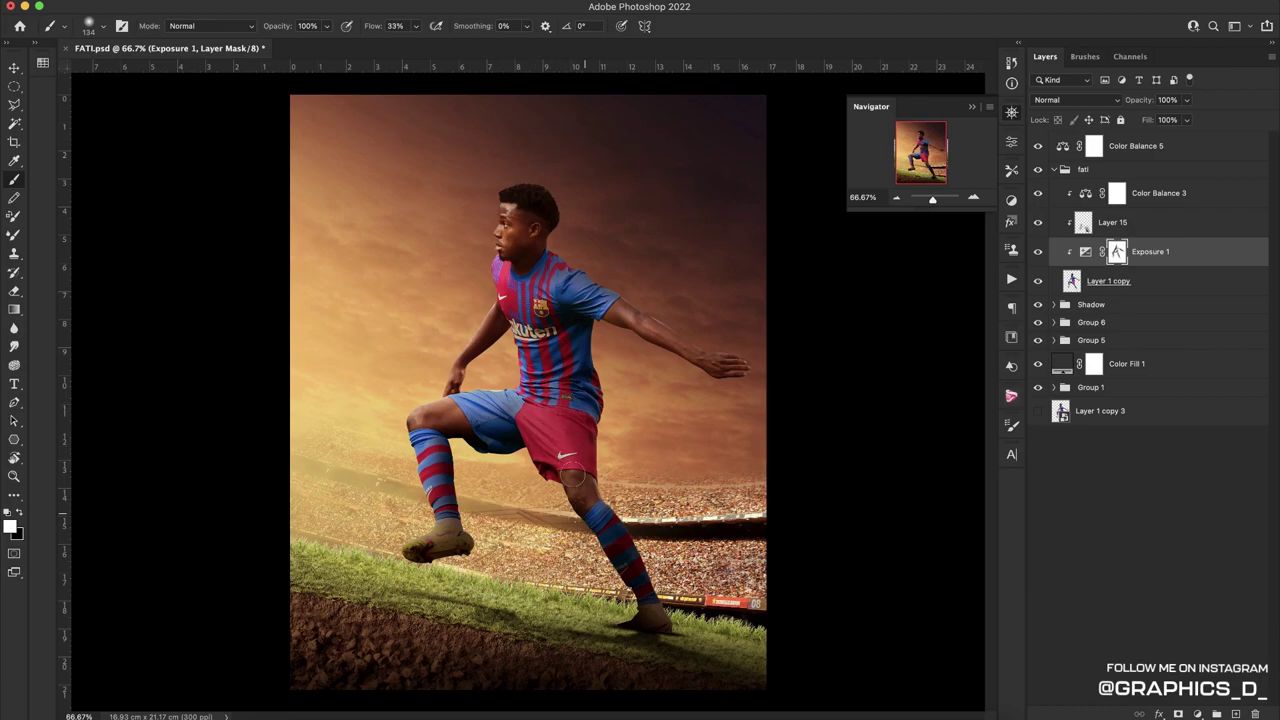
key("x")
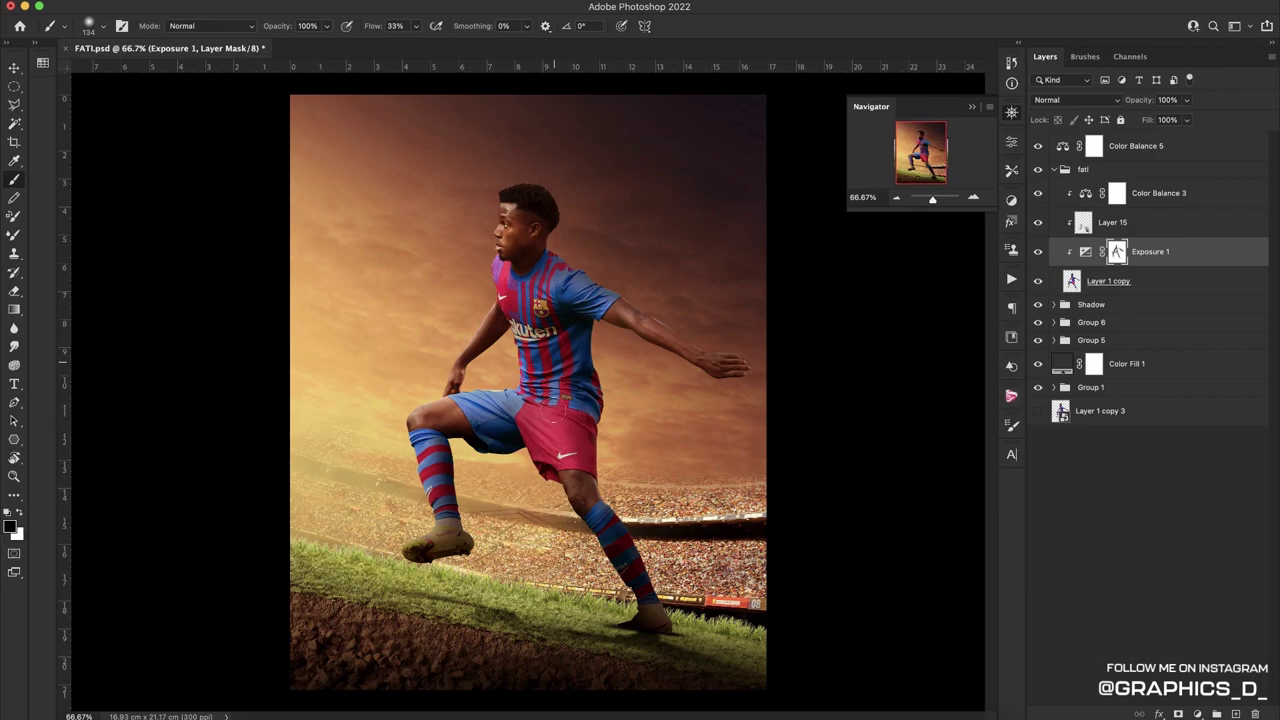
left_click_drag(534, 377, 500, 238)
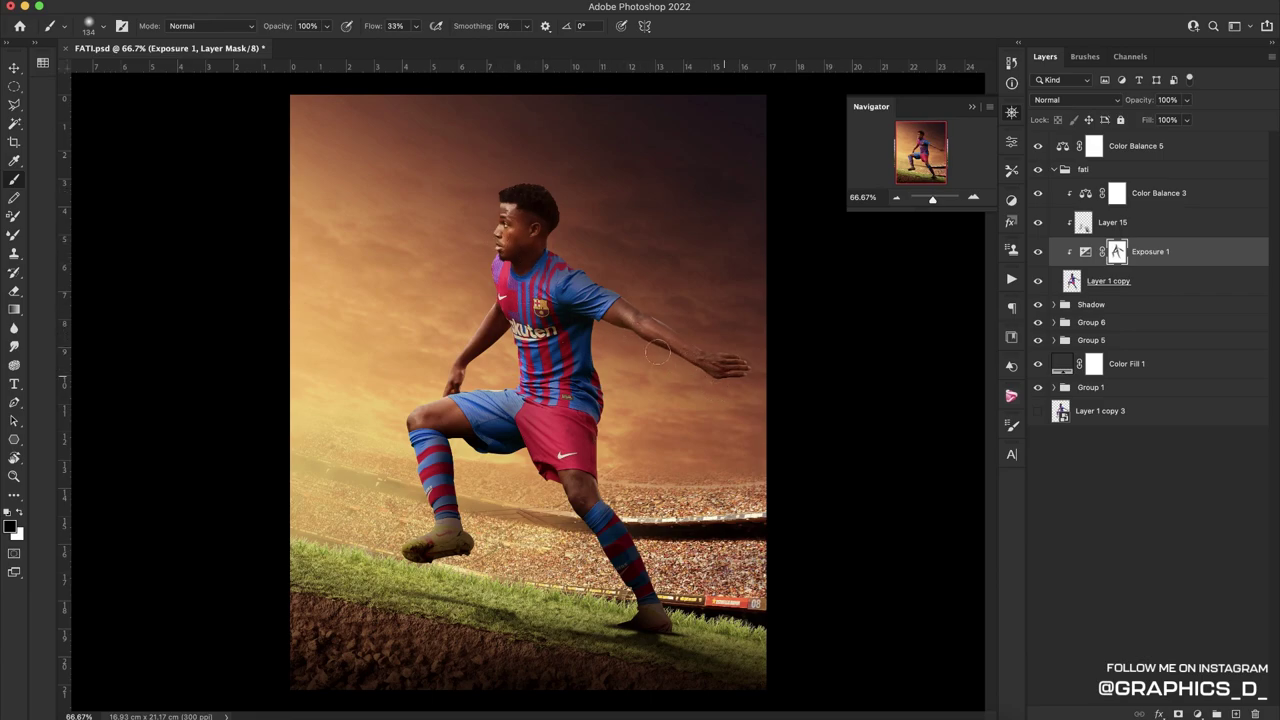
key("x")
key("x")
key("r")
mouse_move(560, 274)
left_mouse_down()
mouse_move(614, 338)
mouse_move(552, 345)
mouse_move(562, 340)
left_mouse_up()
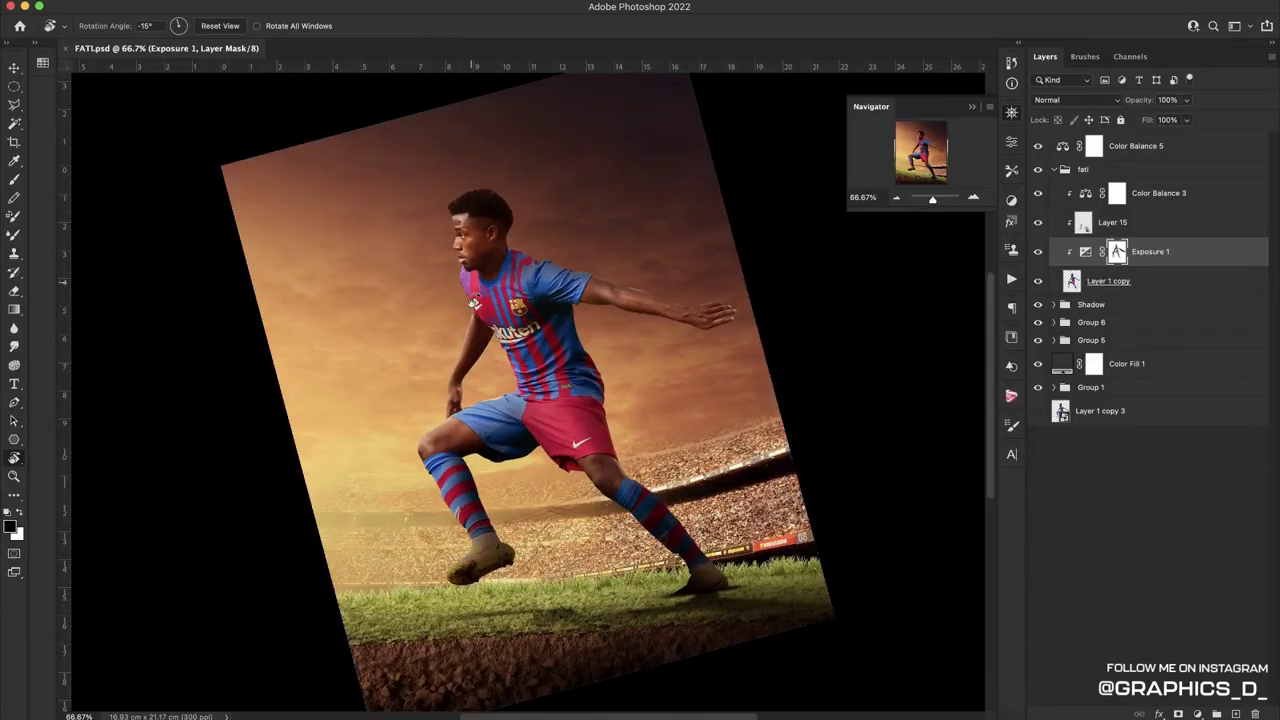
mouse_move(466, 342)
left_mouse_down()
mouse_move(620, 292)
mouse_move(735, 425)
left_mouse_up()
left_click(1120, 322)
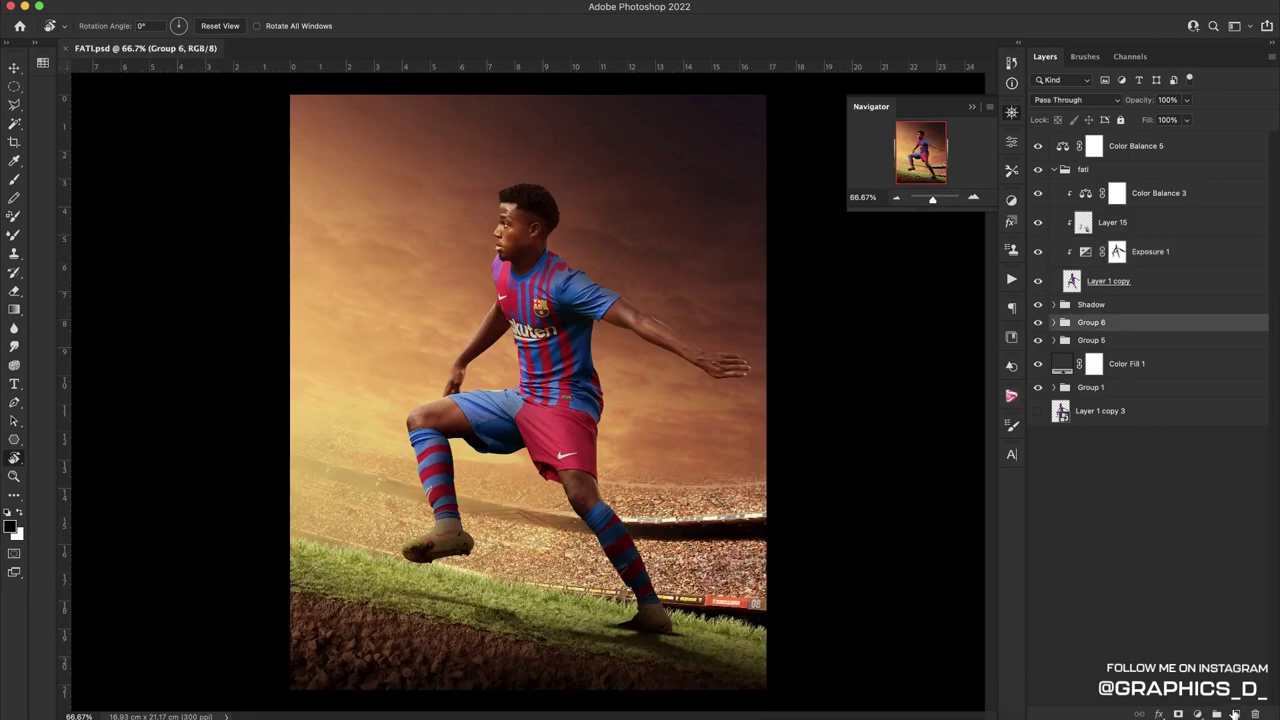
On a new layer, paint a 380 px soft light-orange glow over the grass
left_click(1235, 713)
key("b")
right_click(362, 455)
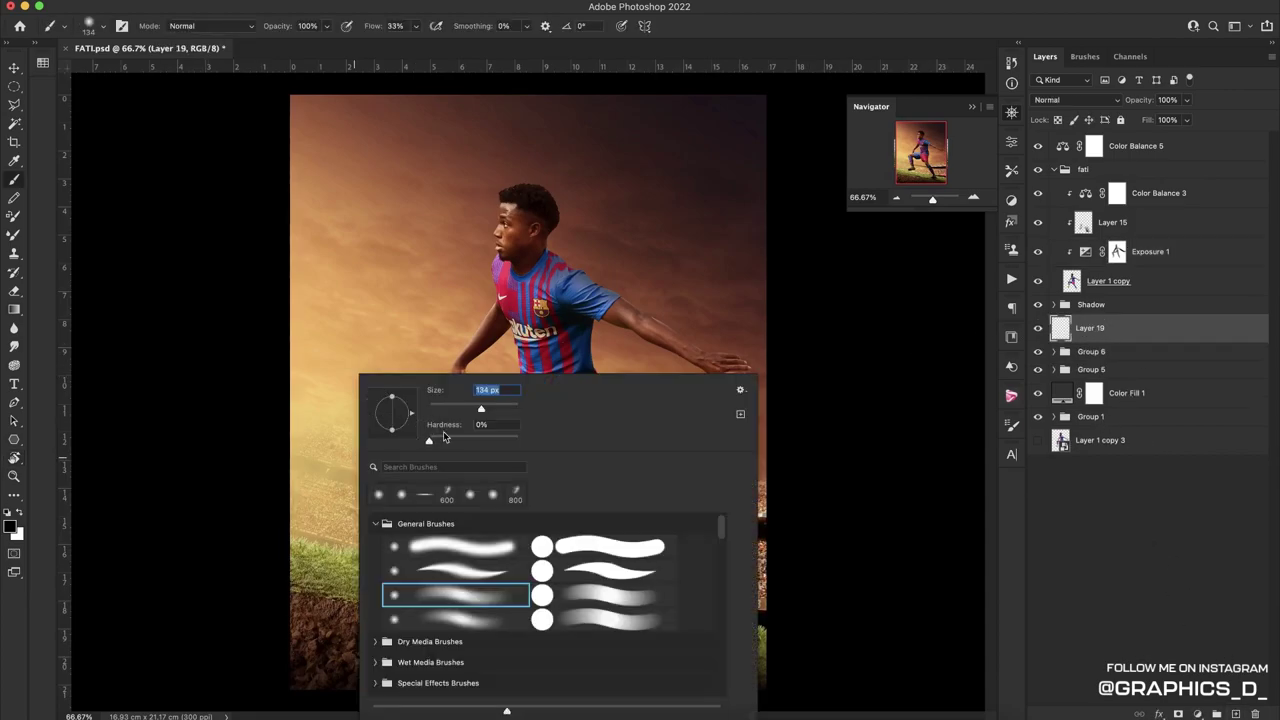
type("380")
left_click(314, 380, "alt")
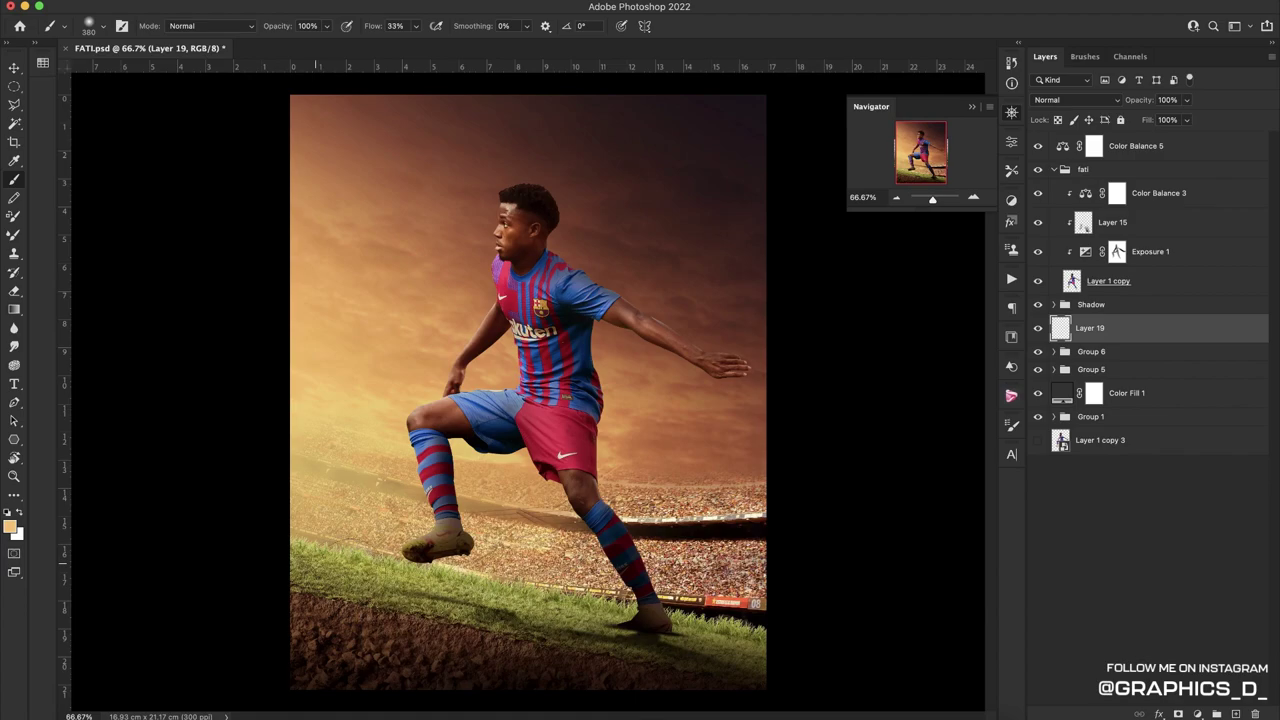
left_click_drag(311, 563, 511, 591)
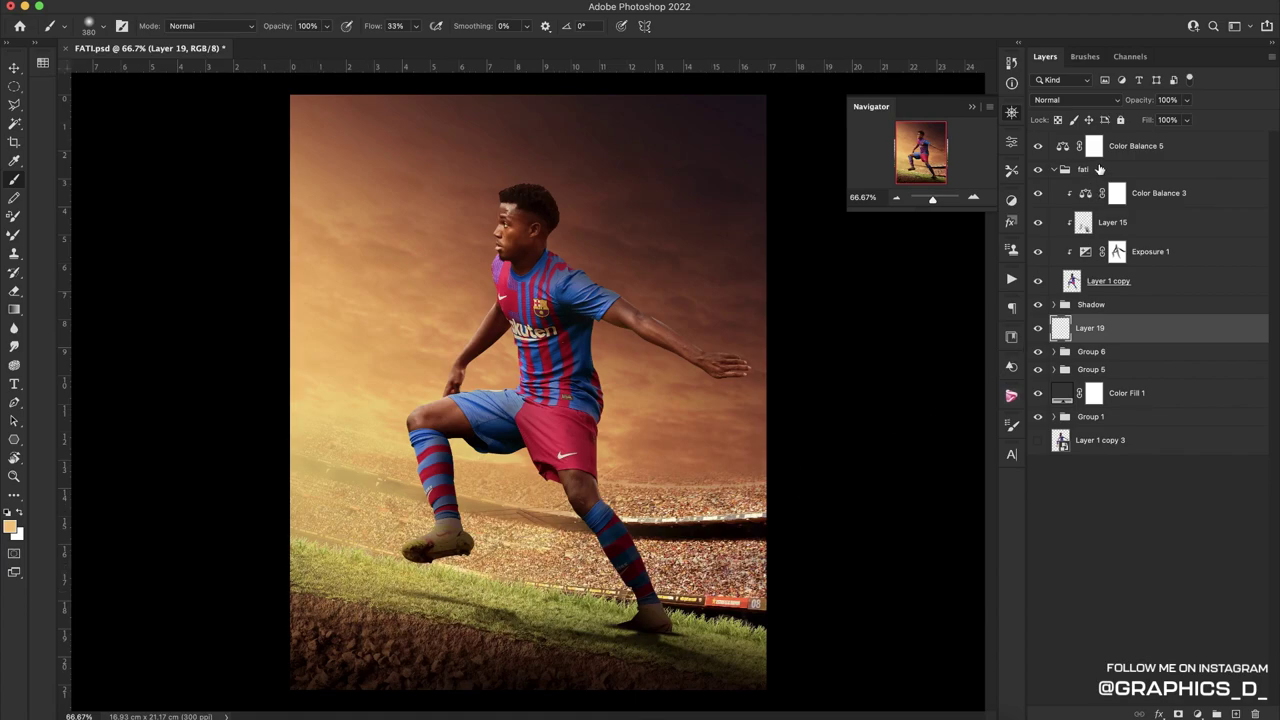
Clip Layer 19 to Group 6, set its blend mode to Overlay, and save FATI.psd
left_click(1090, 104)
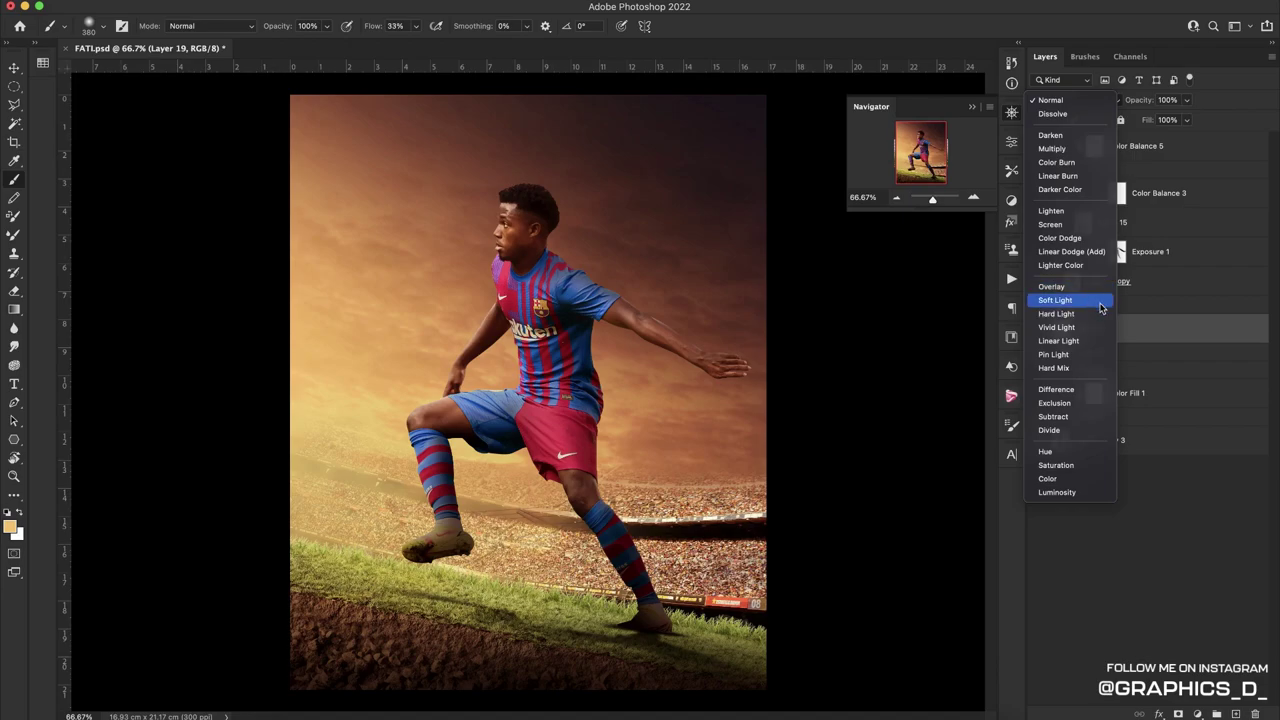
left_click(1068, 300)
left_click(1093, 341, "alt")
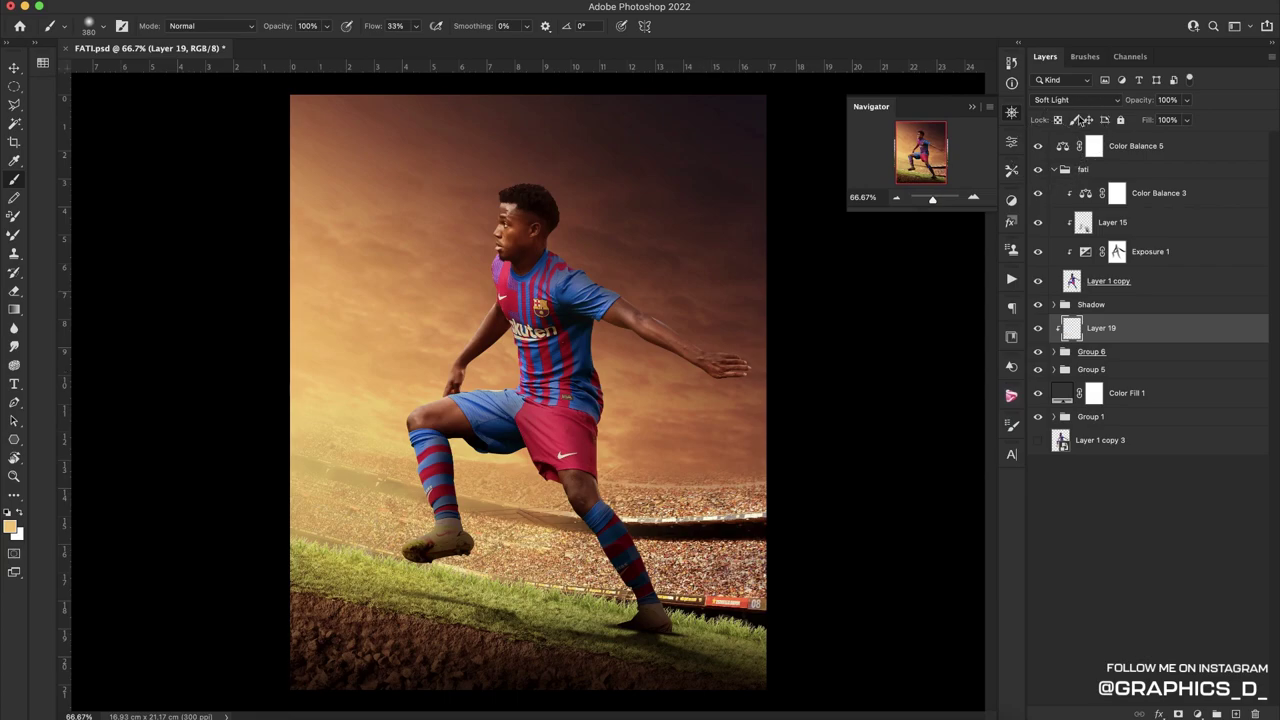
left_click(1088, 104)
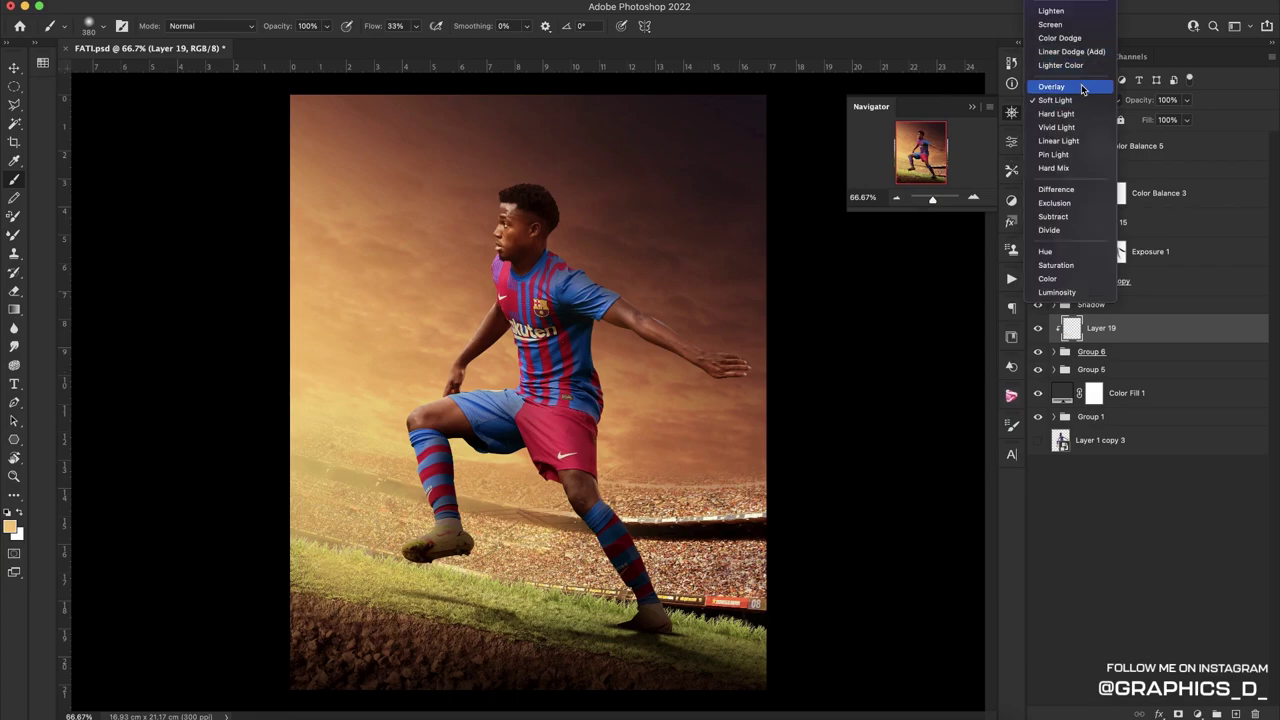
left_click(1081, 91)
key("x")
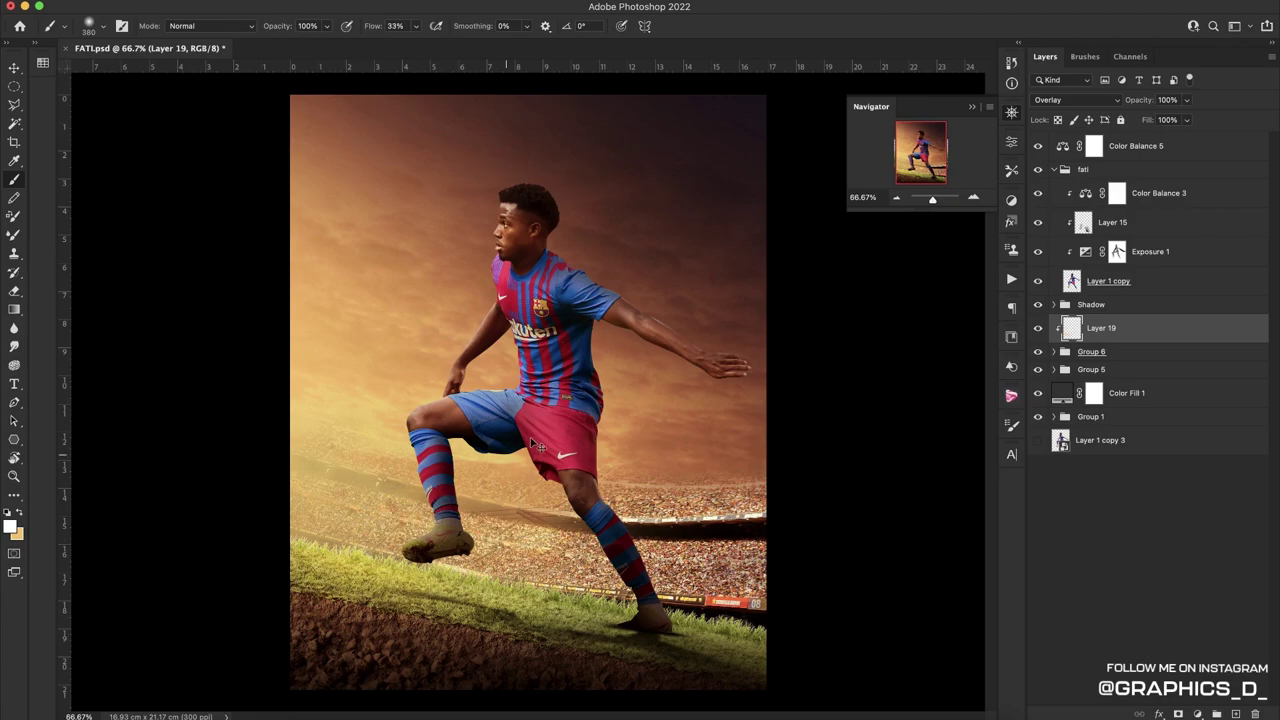
key("ctrl+s")
key("ctrl+minus")
Rotate the canvas view back upright, then zoom in and pan to the player's head and shirt
key("r")
left_click_drag(414, 371, 549, 367)
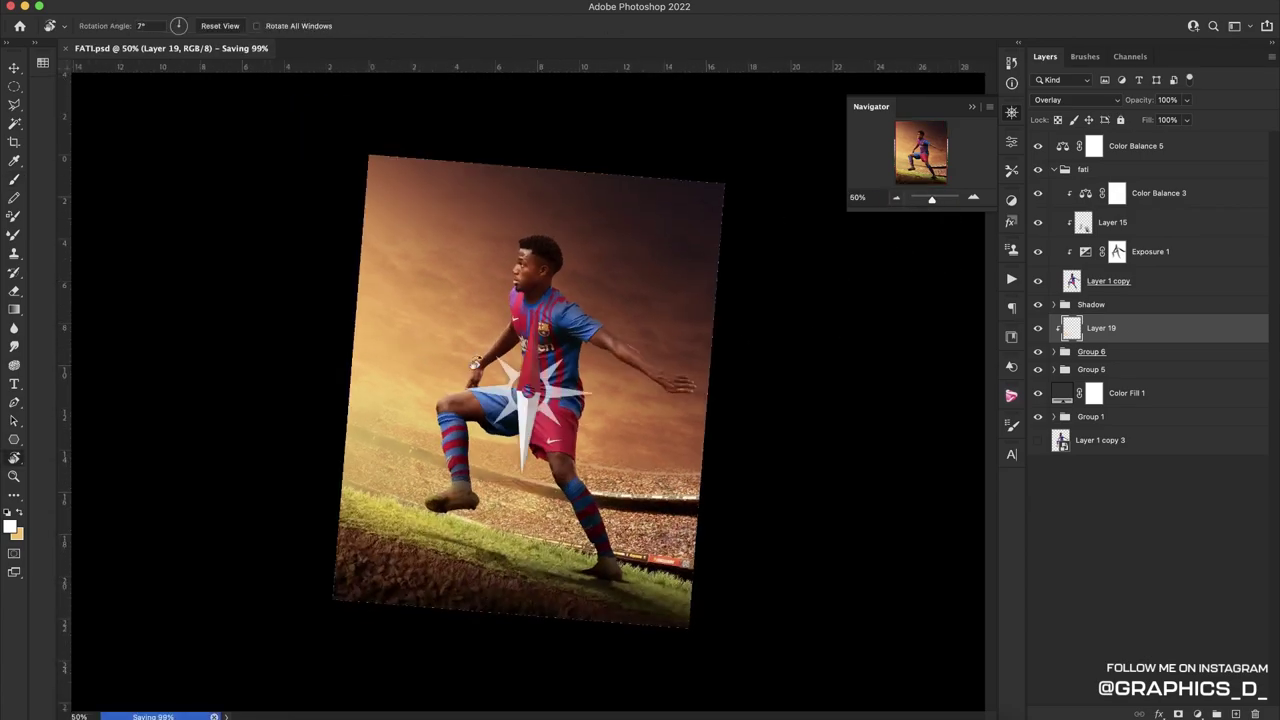
mouse_move(567, 268)
left_mouse_down()
mouse_move(550, 309)
mouse_move(481, 366)
mouse_move(504, 322)
mouse_move(483, 322)
left_mouse_up()
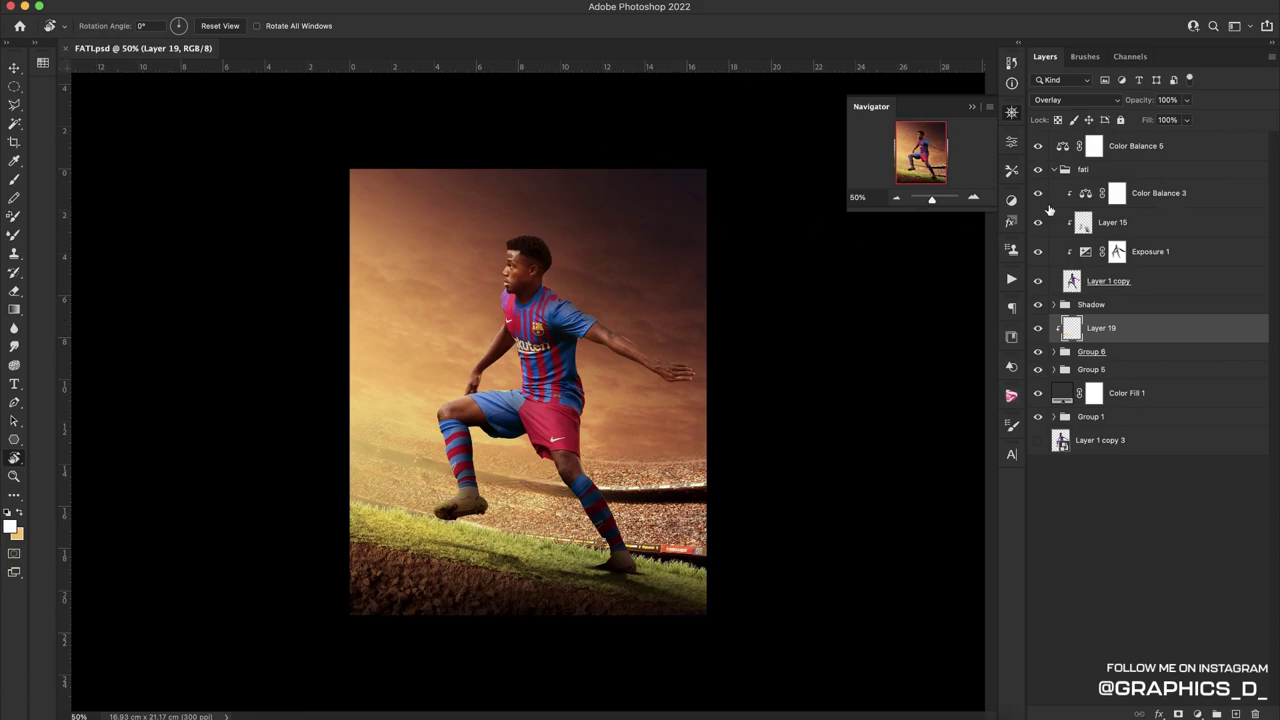
left_click(974, 200)
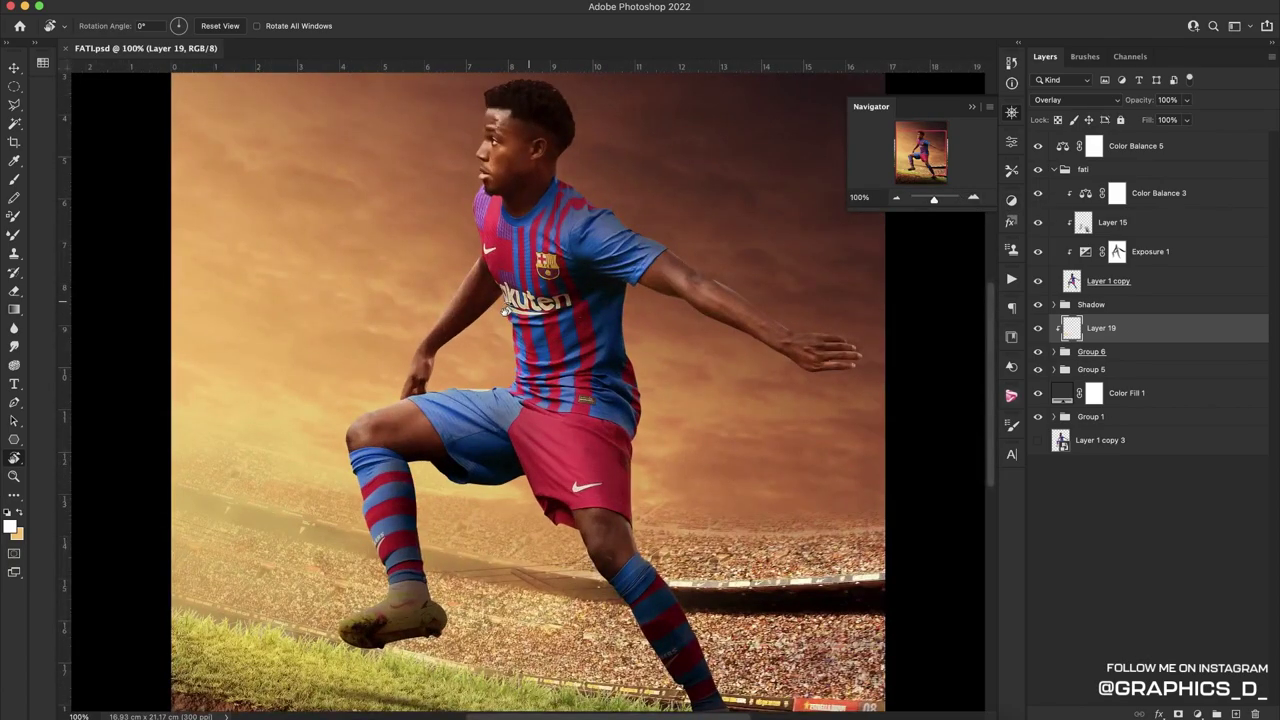
left_click(973, 198)
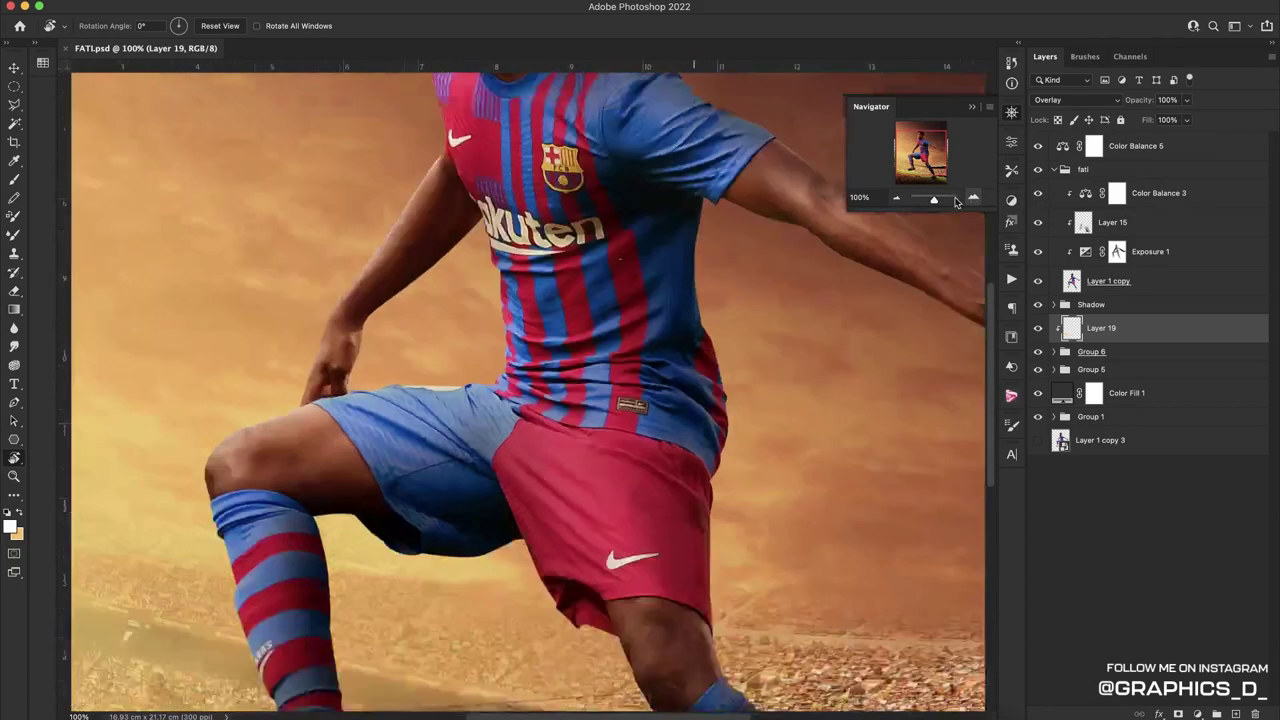
left_click_drag(686, 321, 763, 497)
Add a new layer clipped above Color Balance 3 in the fati group
left_click(1150, 172)
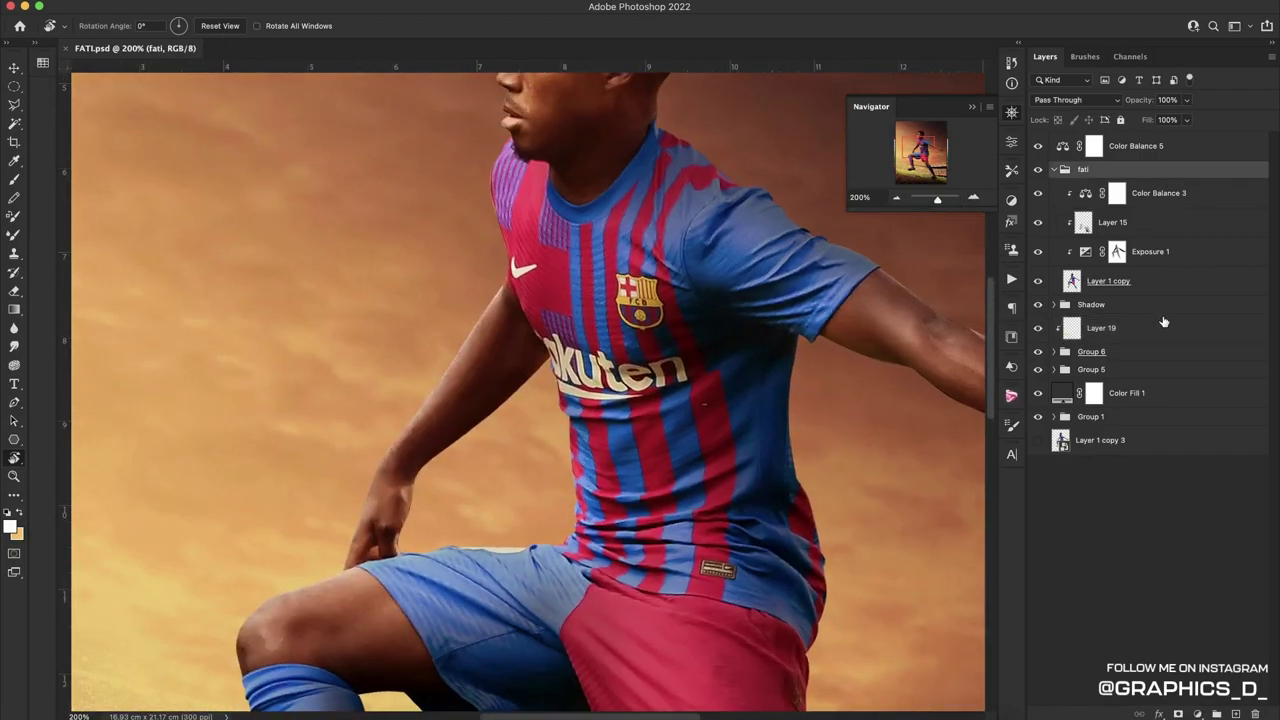
left_click(1186, 200)
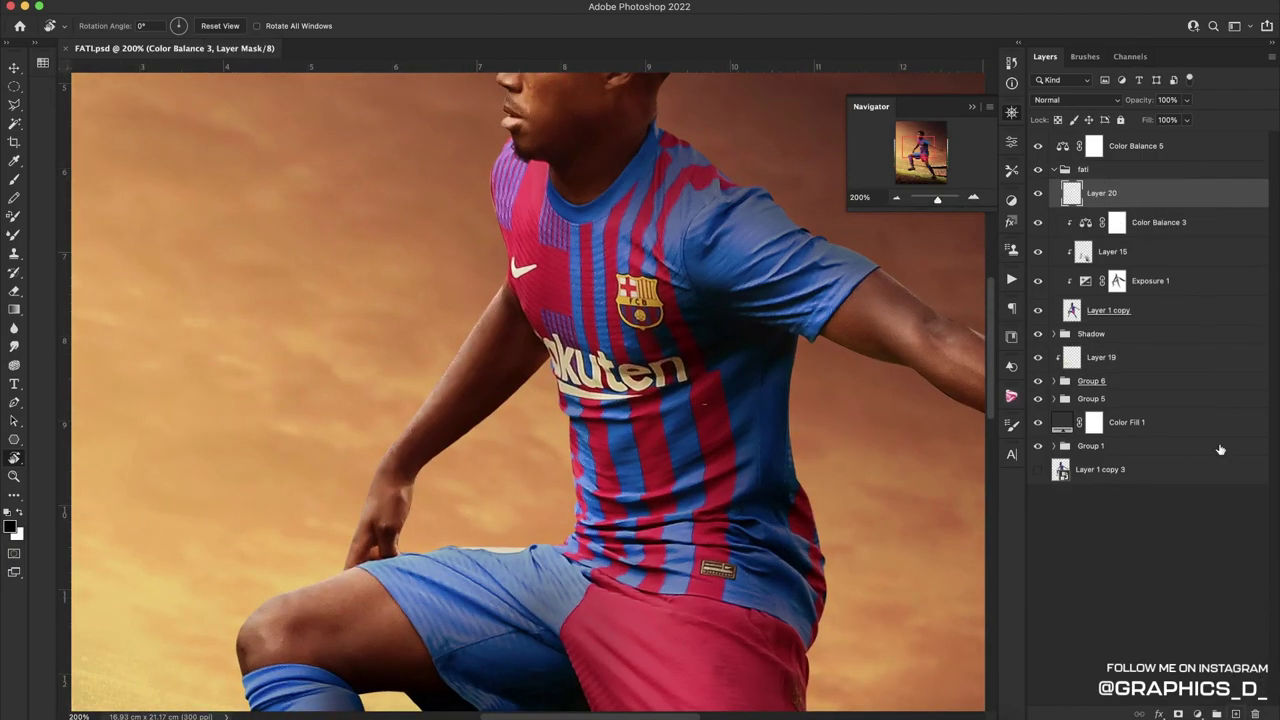
left_click(1236, 713)
key("ctrl+alt+g")
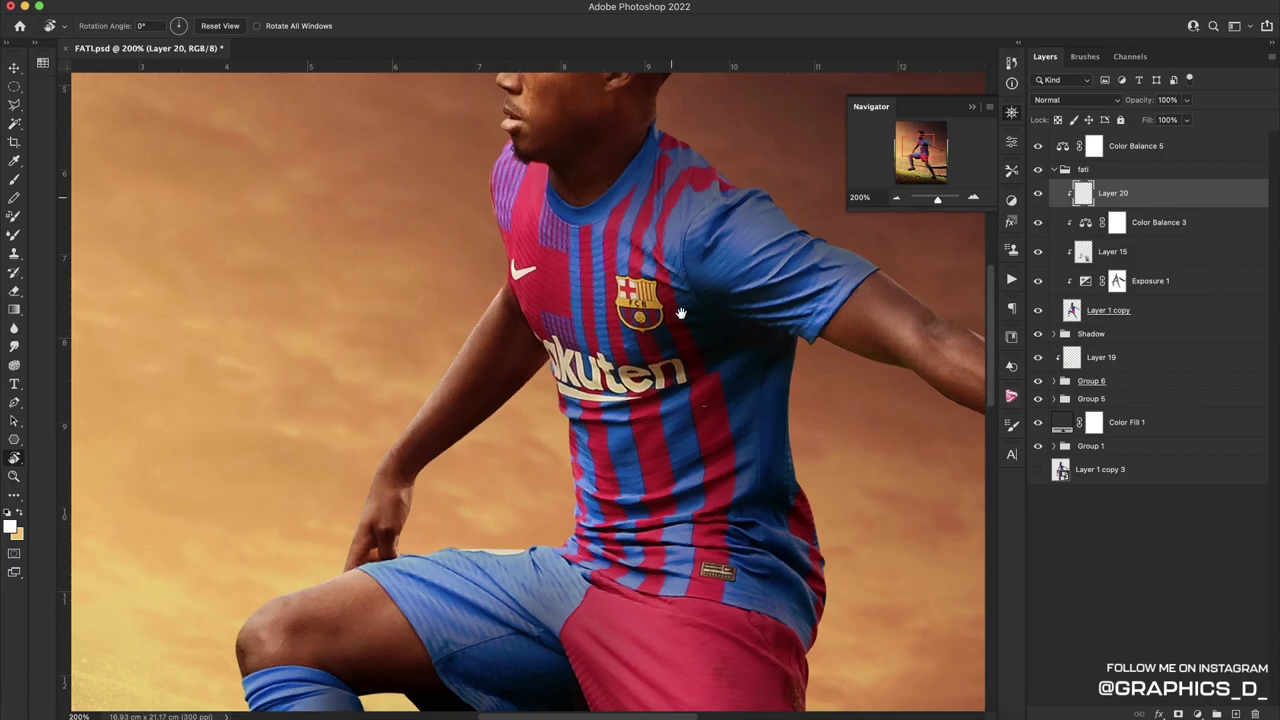
left_click_drag(561, 116, 573, 283)
Paint a 20 px tan highlight along the edge of the player's arm
left_click(43, 63)
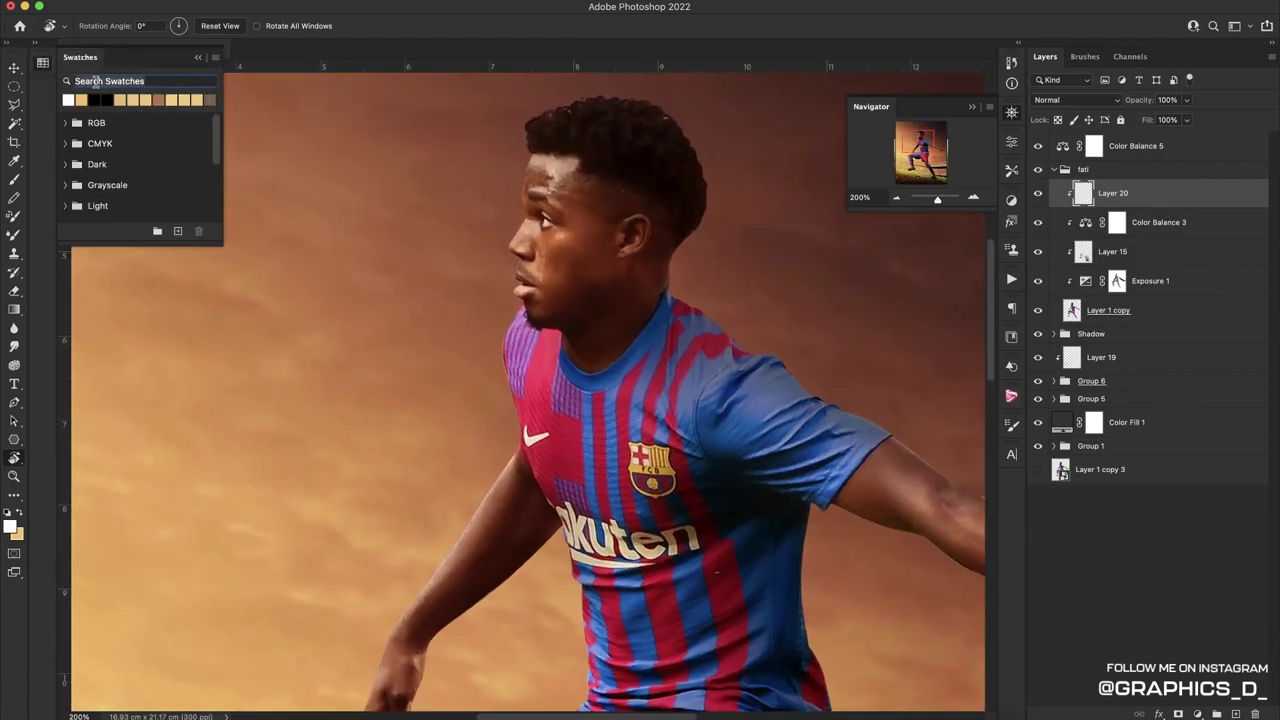
left_click(82, 101)
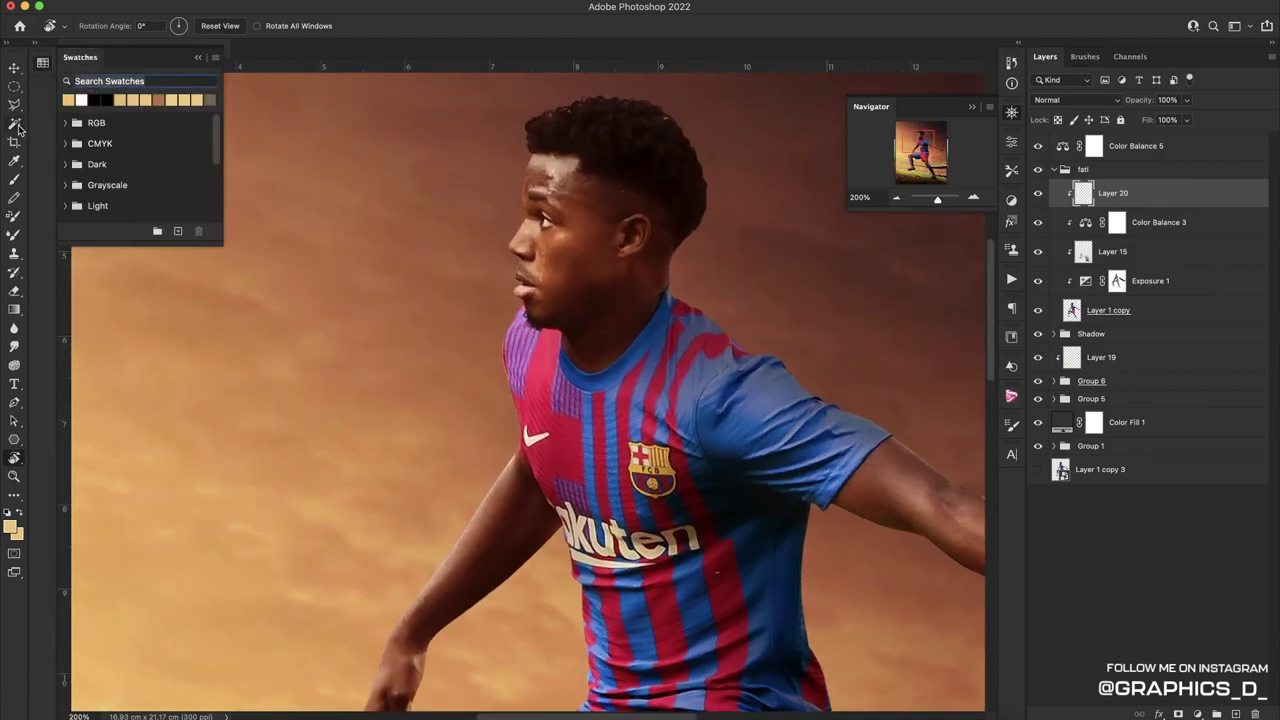
left_click(14, 179)
right_click(634, 302)
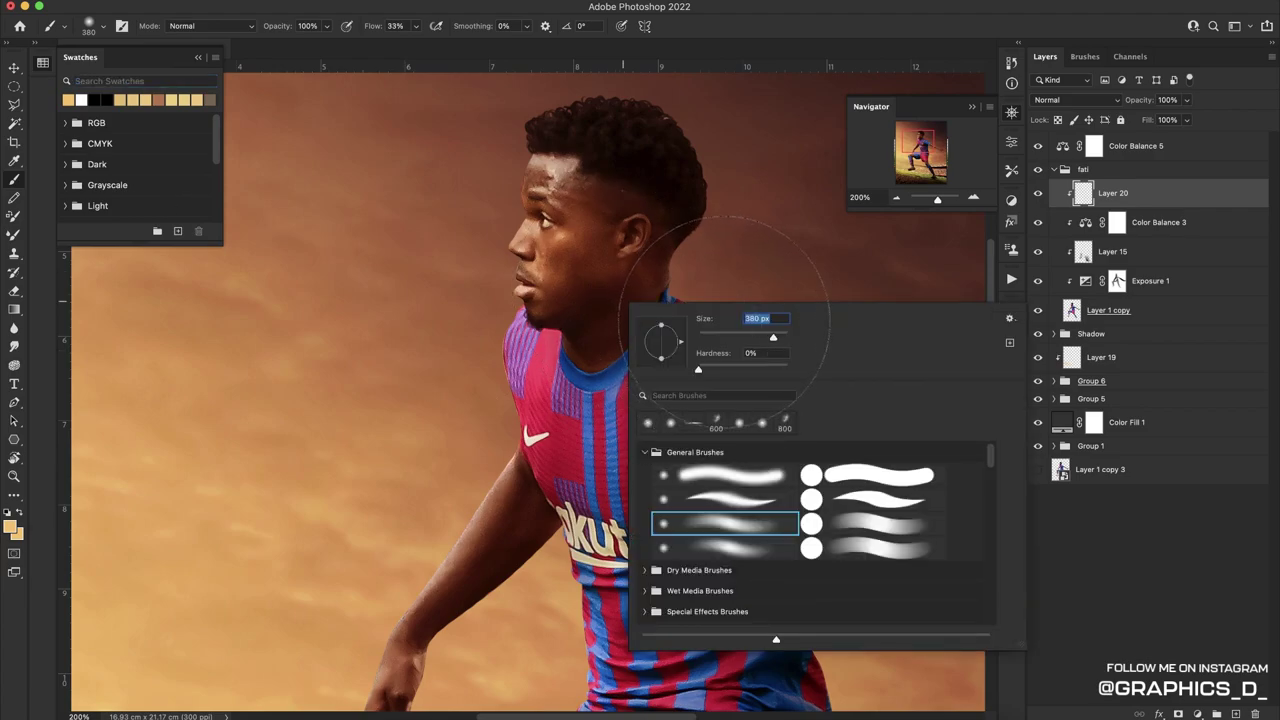
type("20")
key("Return")
left_click(202, 59)
right_click(515, 228)
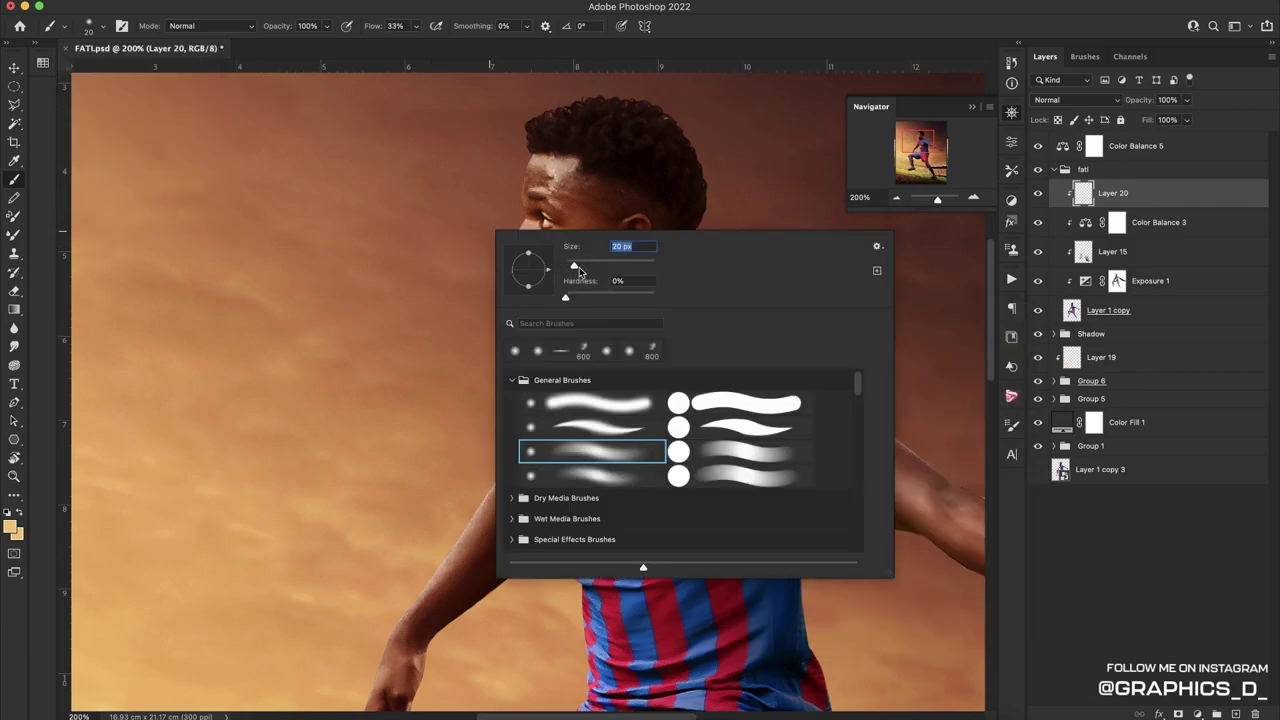
left_click(445, 437)
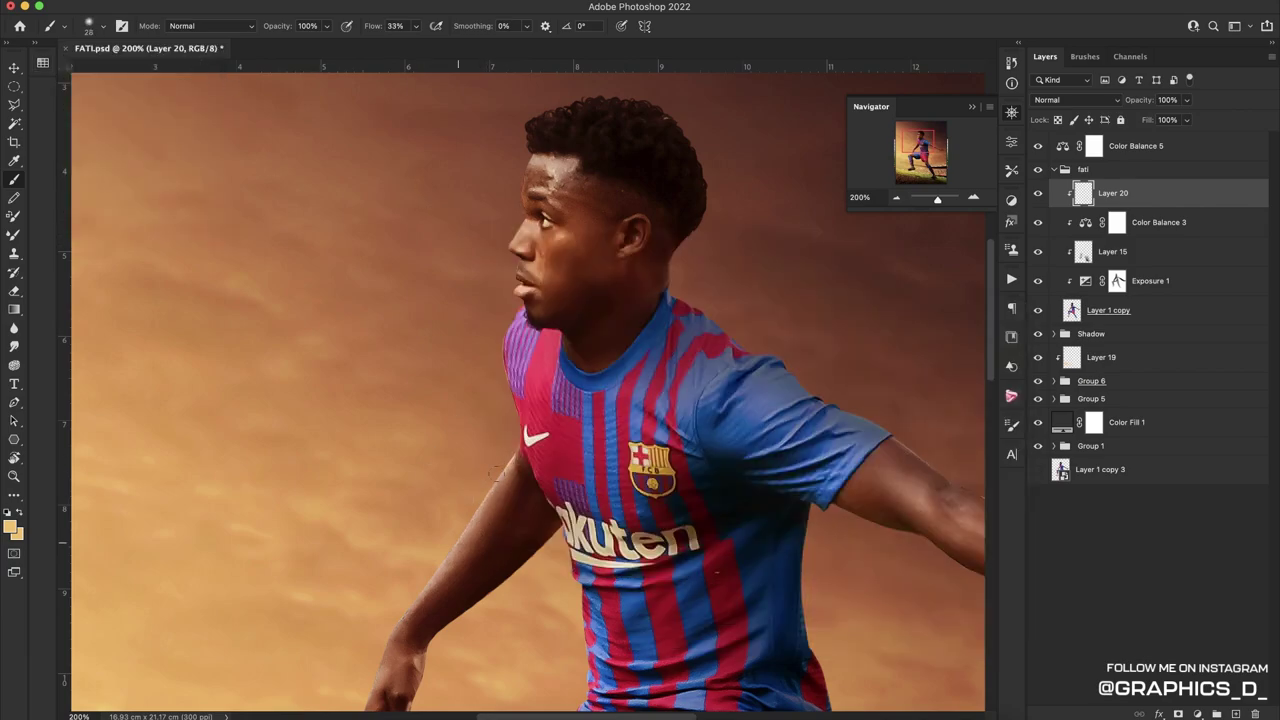
left_click_drag(458, 543, 502, 464)
left_click_drag(386, 617, 481, 454)
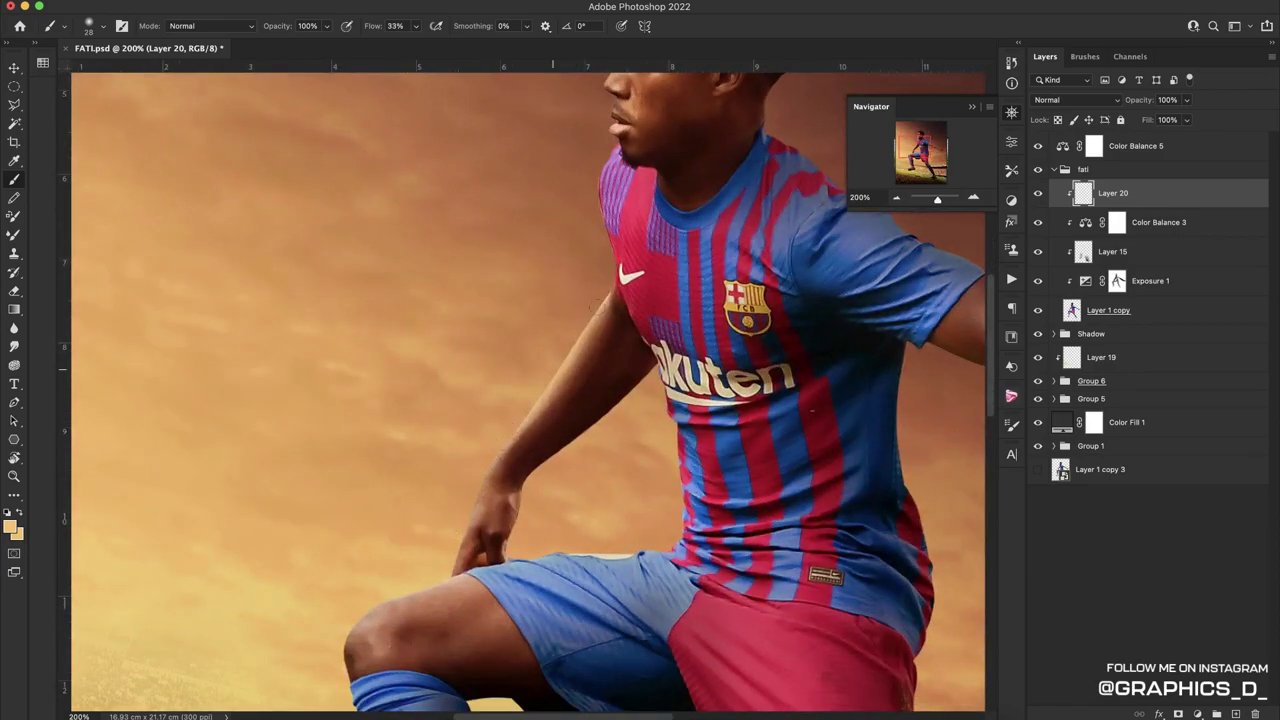
Set Layer 20 to Overlay and add highlight strokes along the shorts' waistband
left_click(1105, 100)
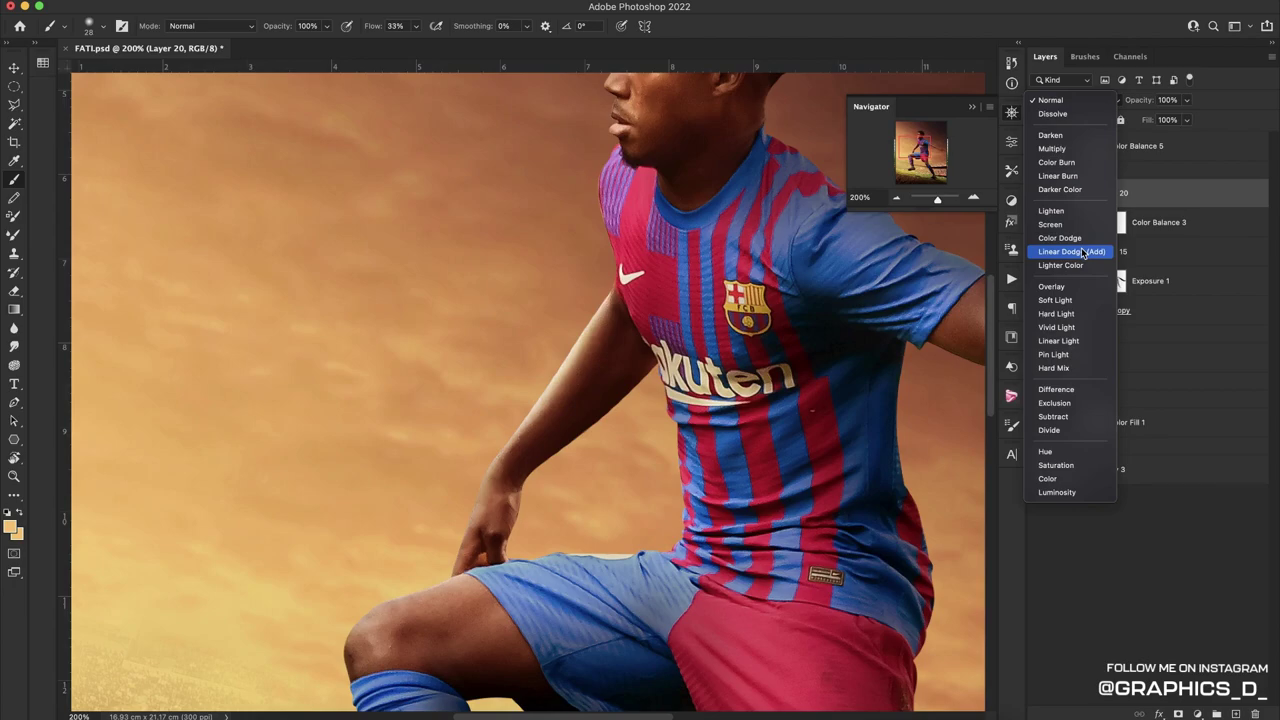
left_click(1079, 287)
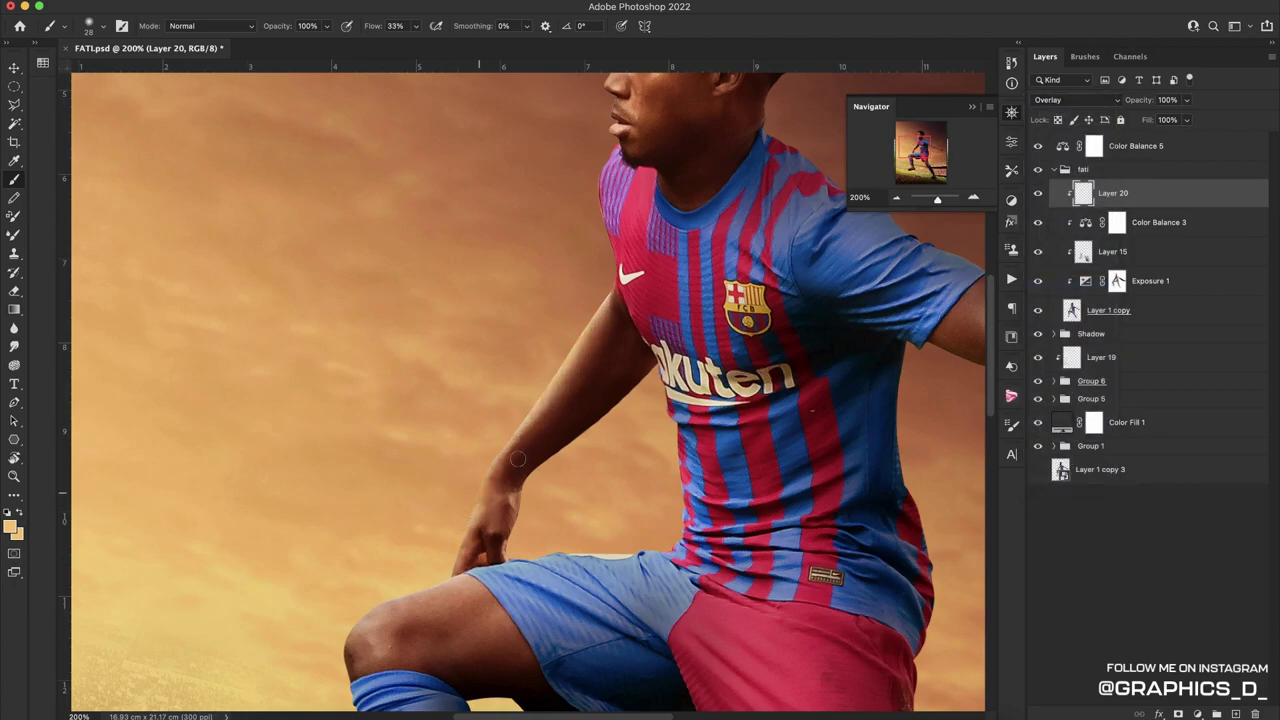
left_click_drag(619, 298, 556, 471)
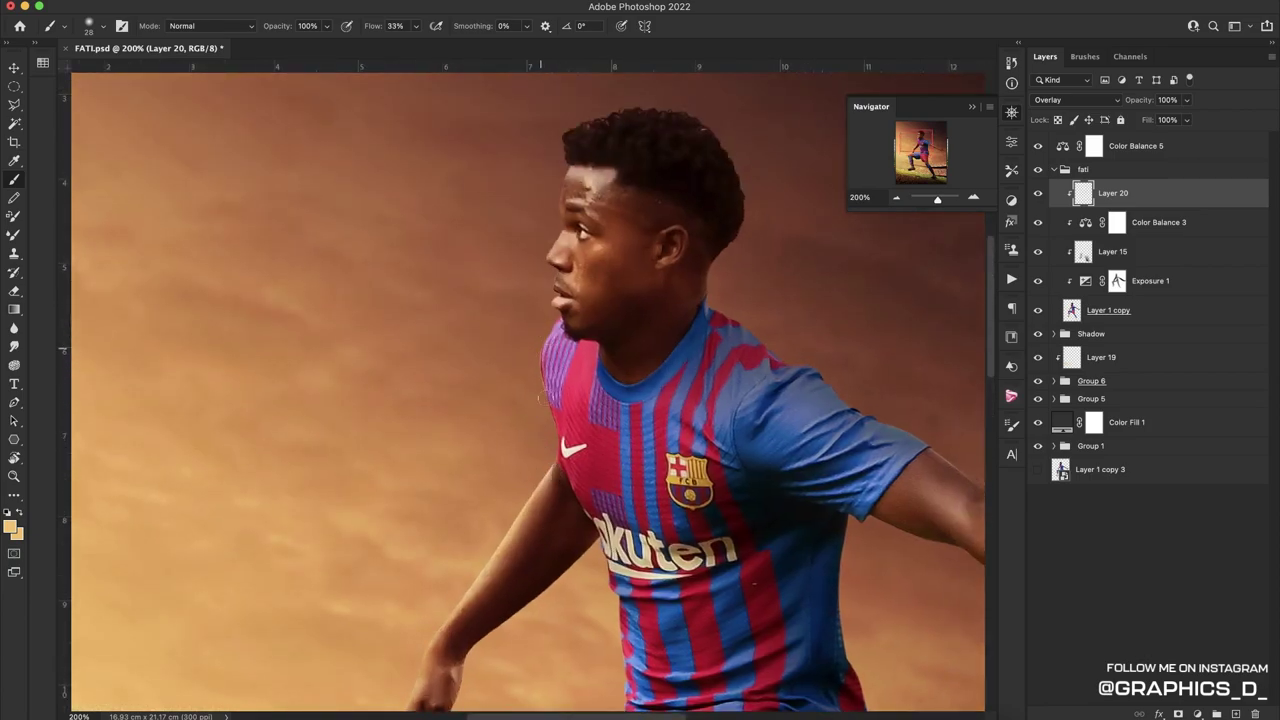
left_click_drag(528, 381, 532, 471)
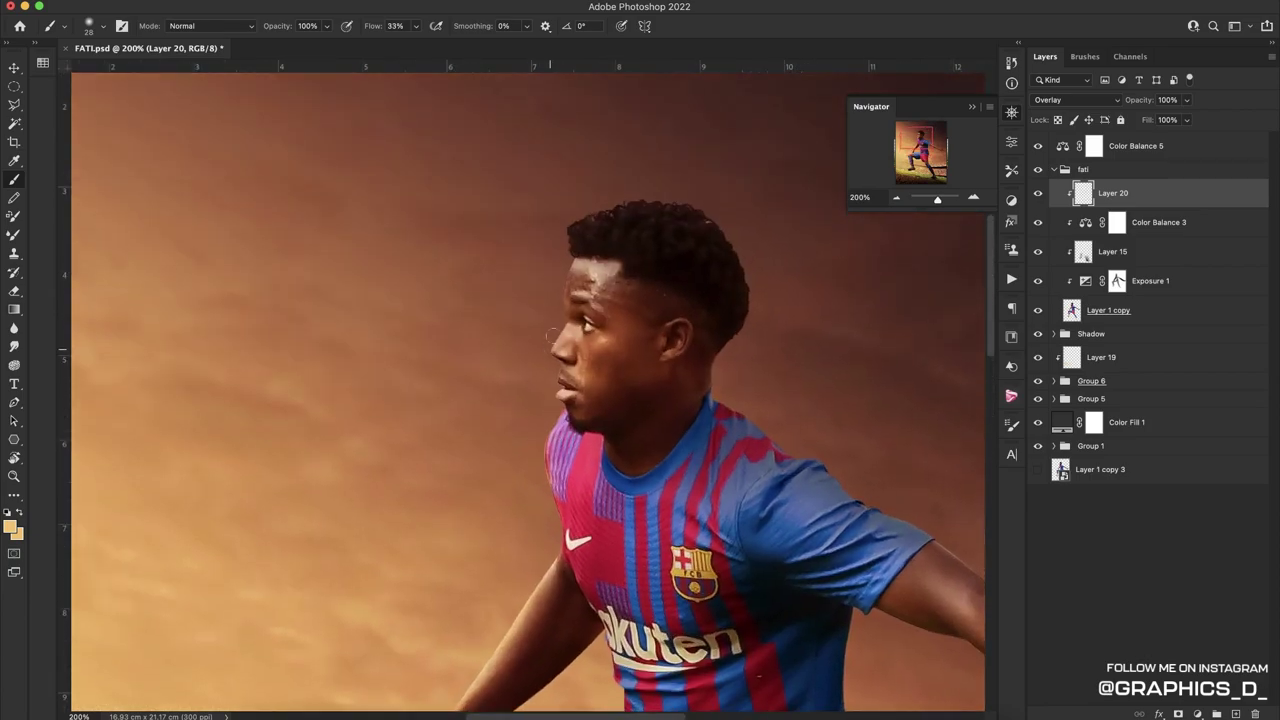
scroll(526, 400, "down", 4)
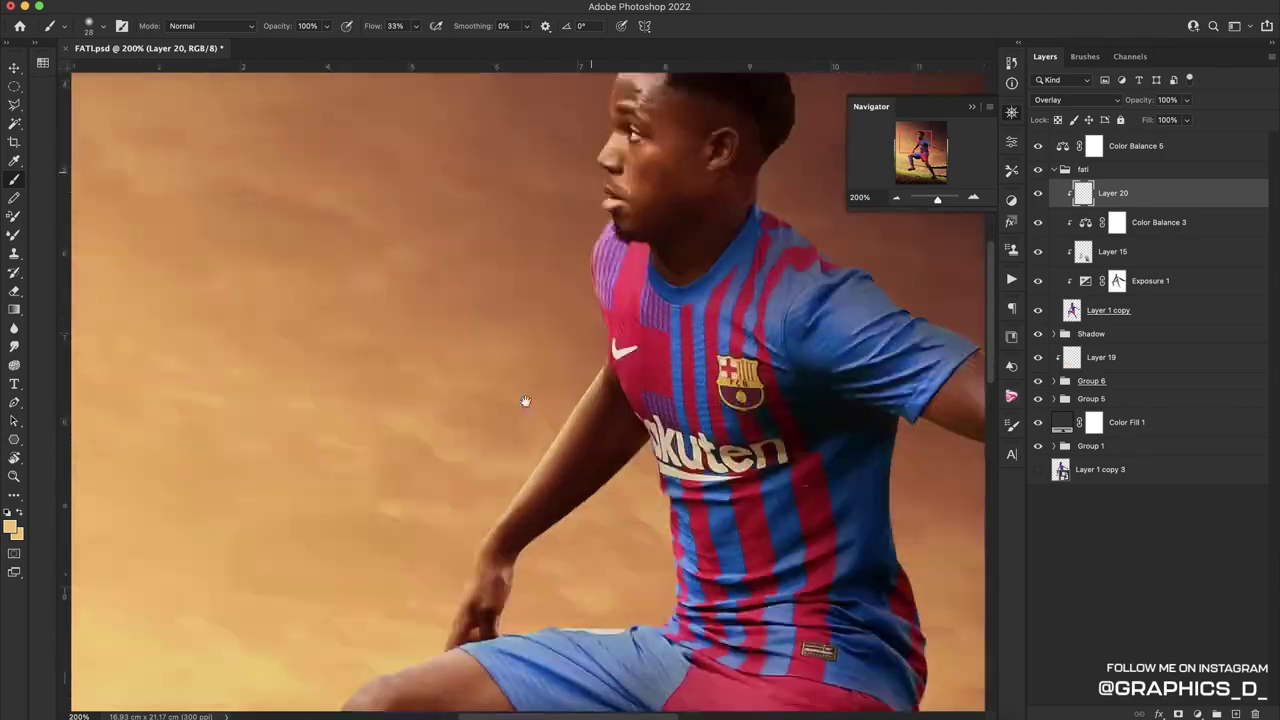
scroll(527, 390, "down", 5)
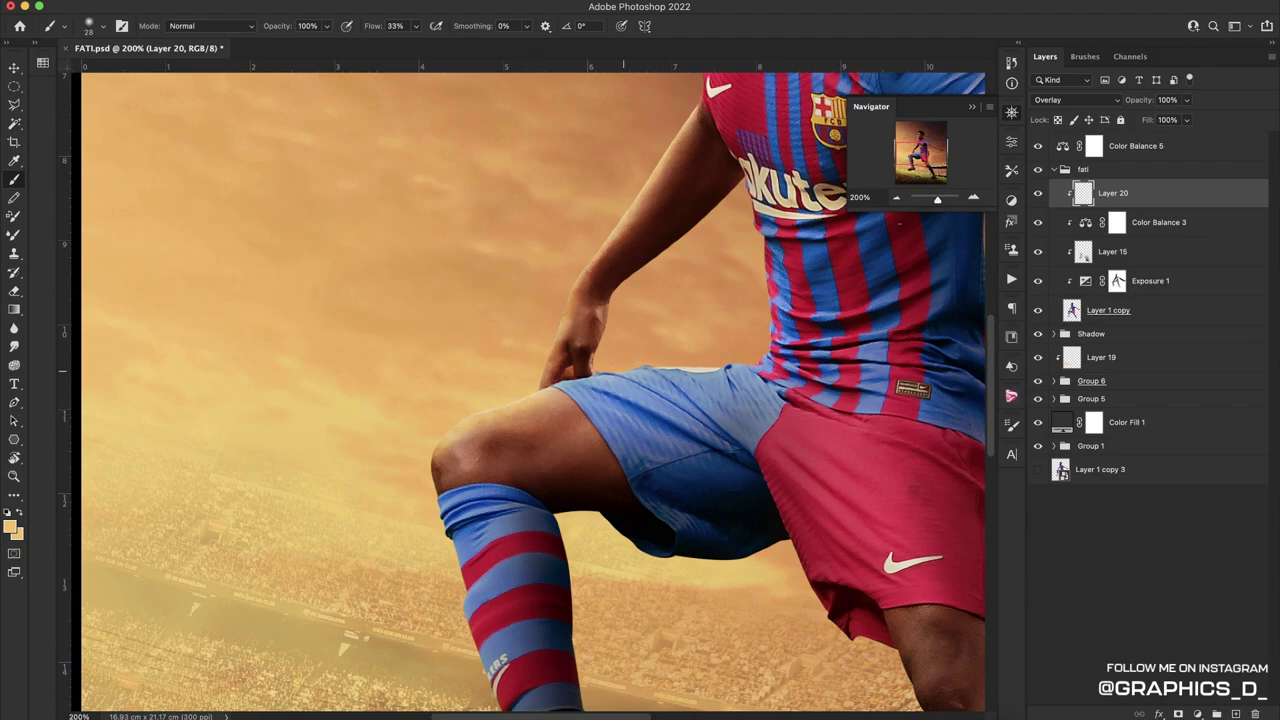
left_click_drag(623, 370, 646, 372)
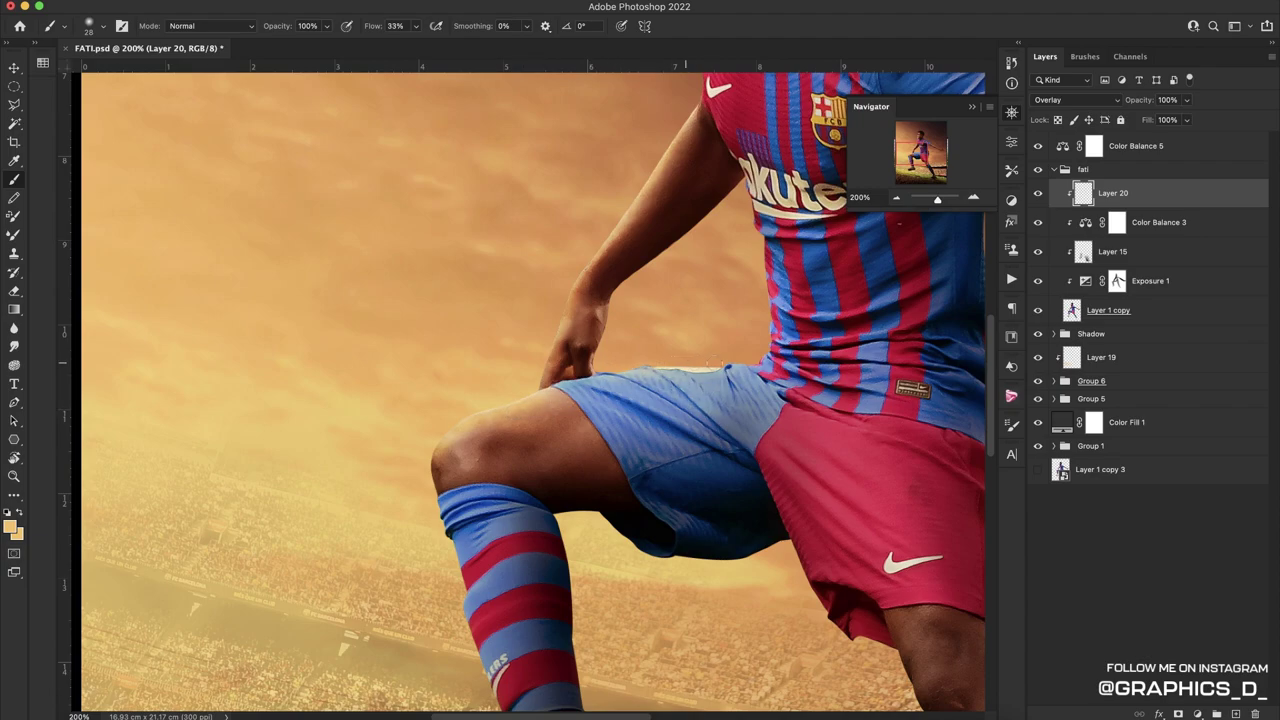
left_click_drag(518, 474, 582, 364)
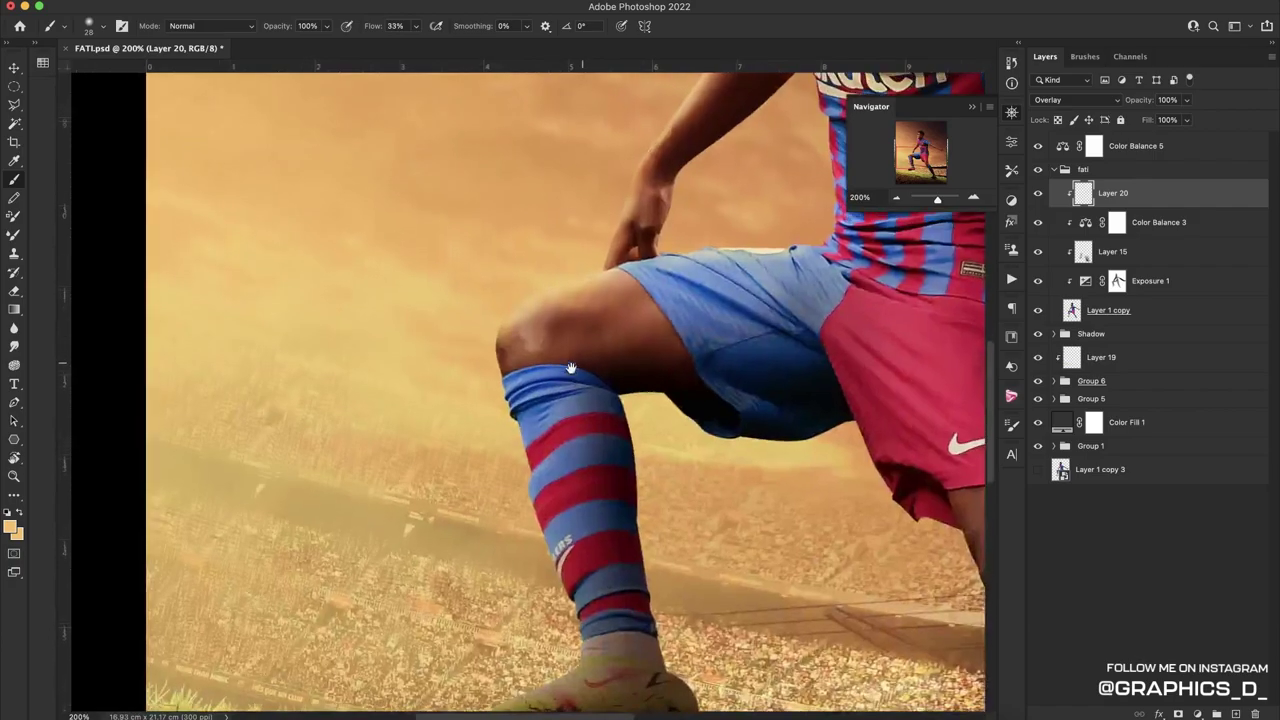
left_click(893, 199)
Rotate the view sideways and zoom to 300% on the lower leg and boot
left_click(893, 199)
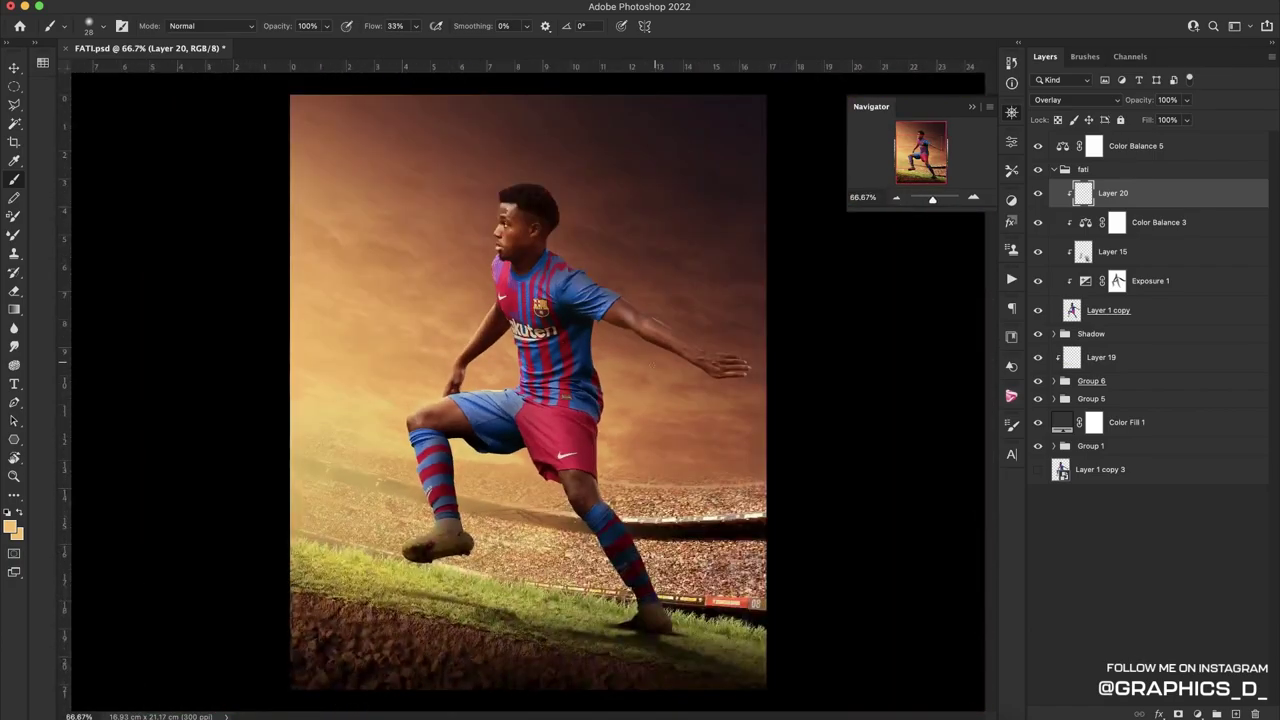
key("r")
mouse_move(499, 299)
left_mouse_down()
mouse_move(617, 333)
mouse_move(591, 334)
left_mouse_up()
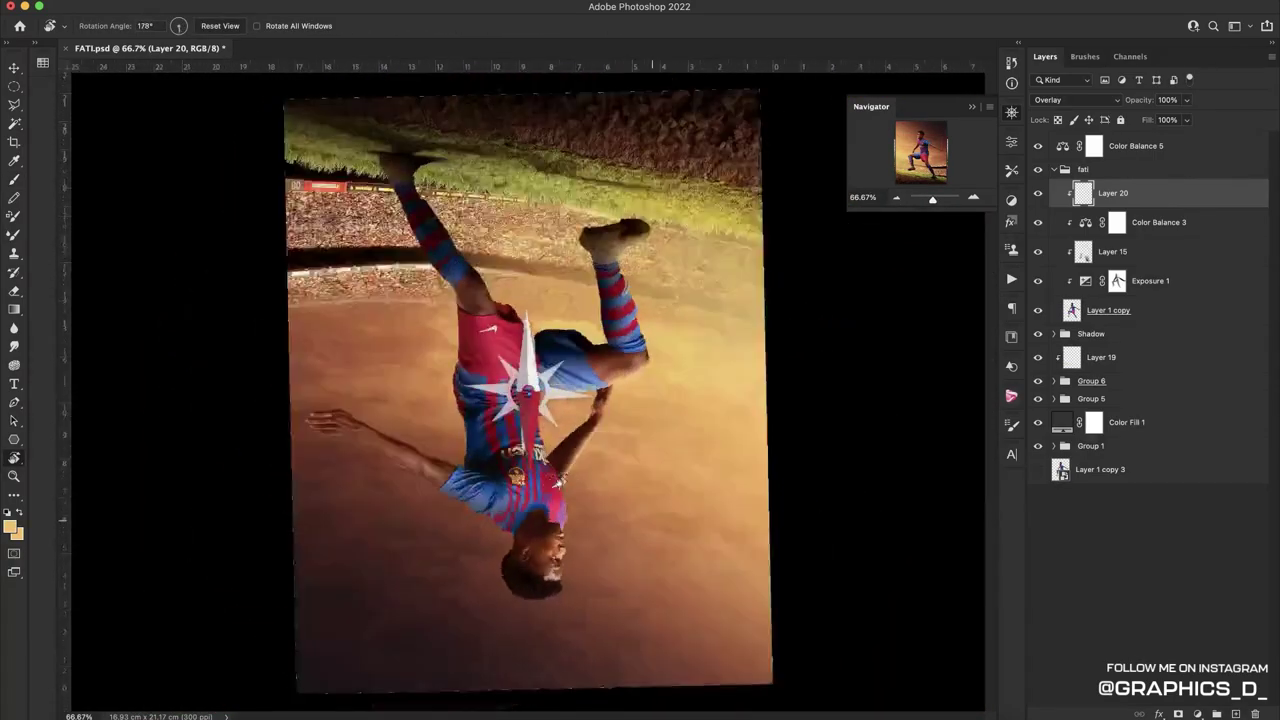
key("Escape")
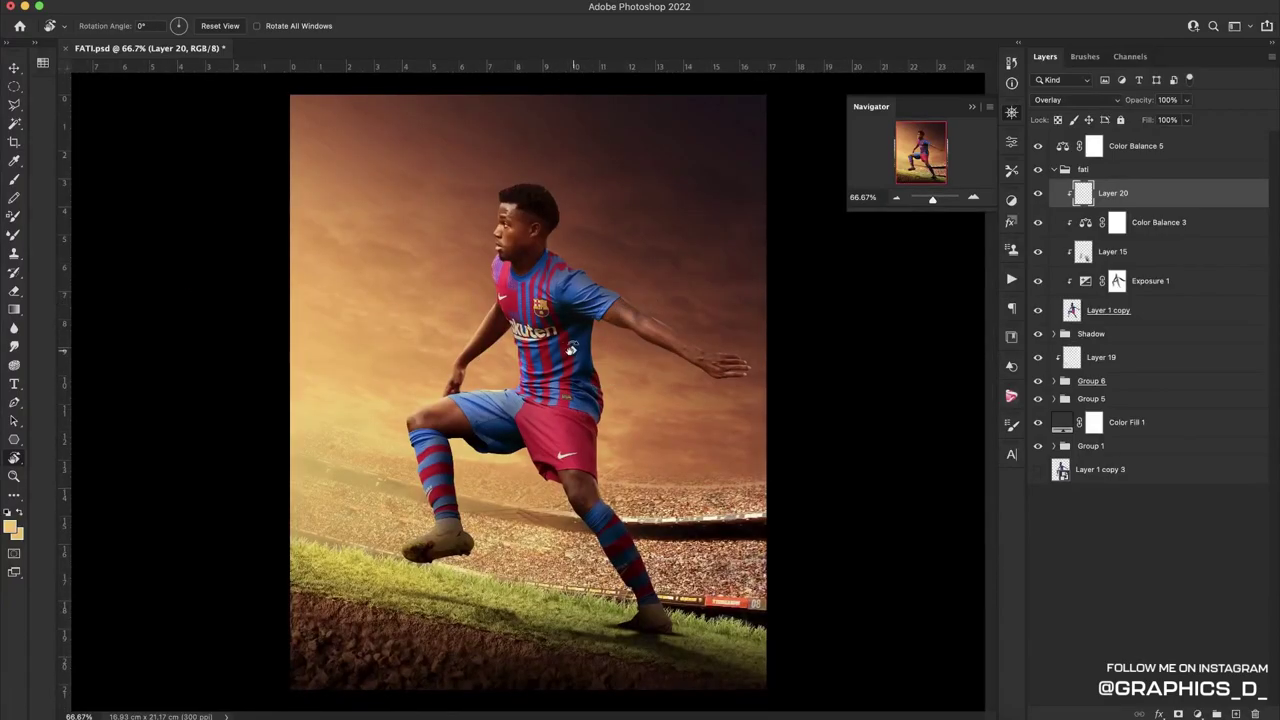
mouse_move(572, 348)
left_mouse_down()
mouse_move(593, 358)
mouse_move(610, 345)
left_mouse_up()
left_click(970, 199)
left_click(970, 199)
left_click(970, 199)
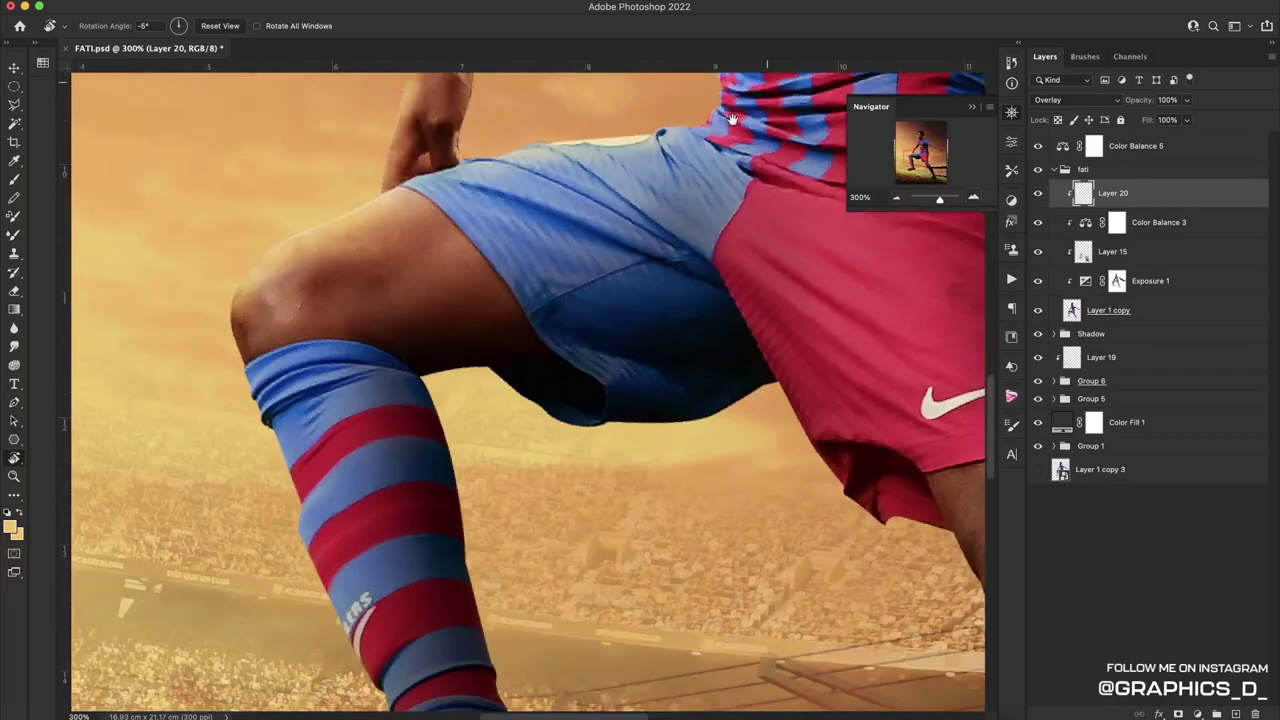
mouse_move(428, 308)
left_mouse_down()
mouse_move(606, 284)
mouse_move(690, 330)
left_mouse_up()
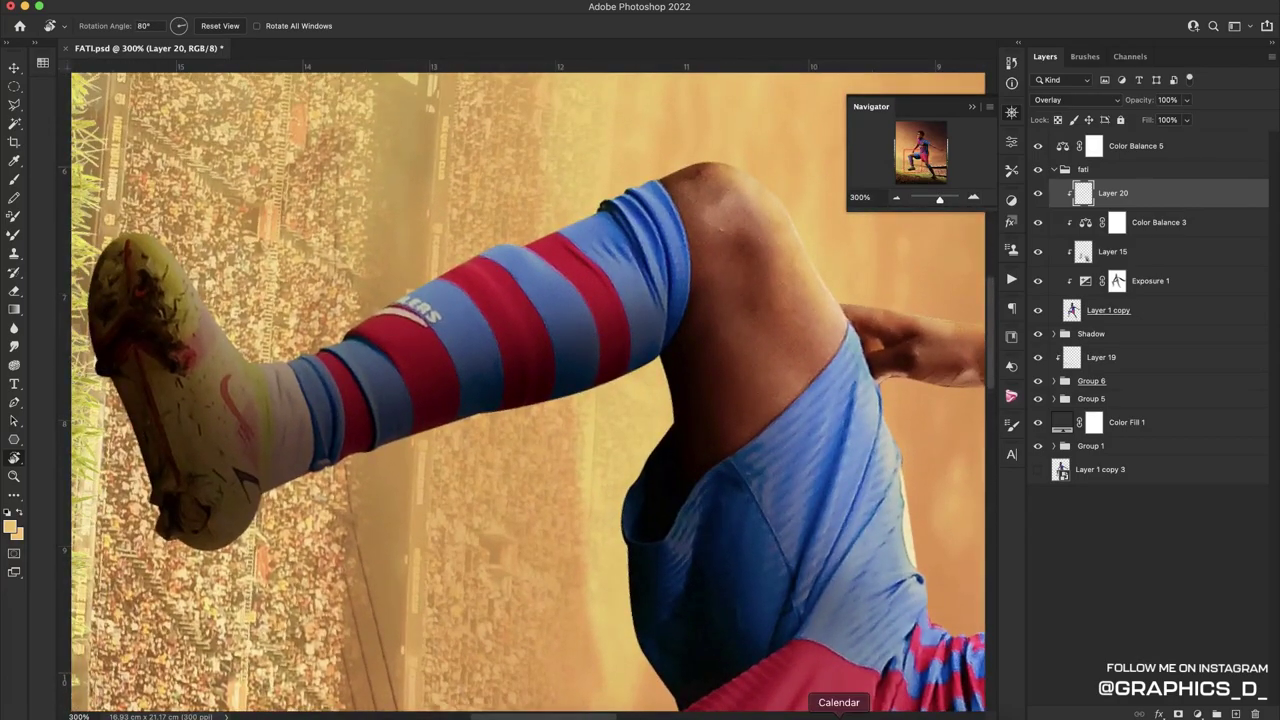
left_click(840, 708)
left_click(1158, 194)
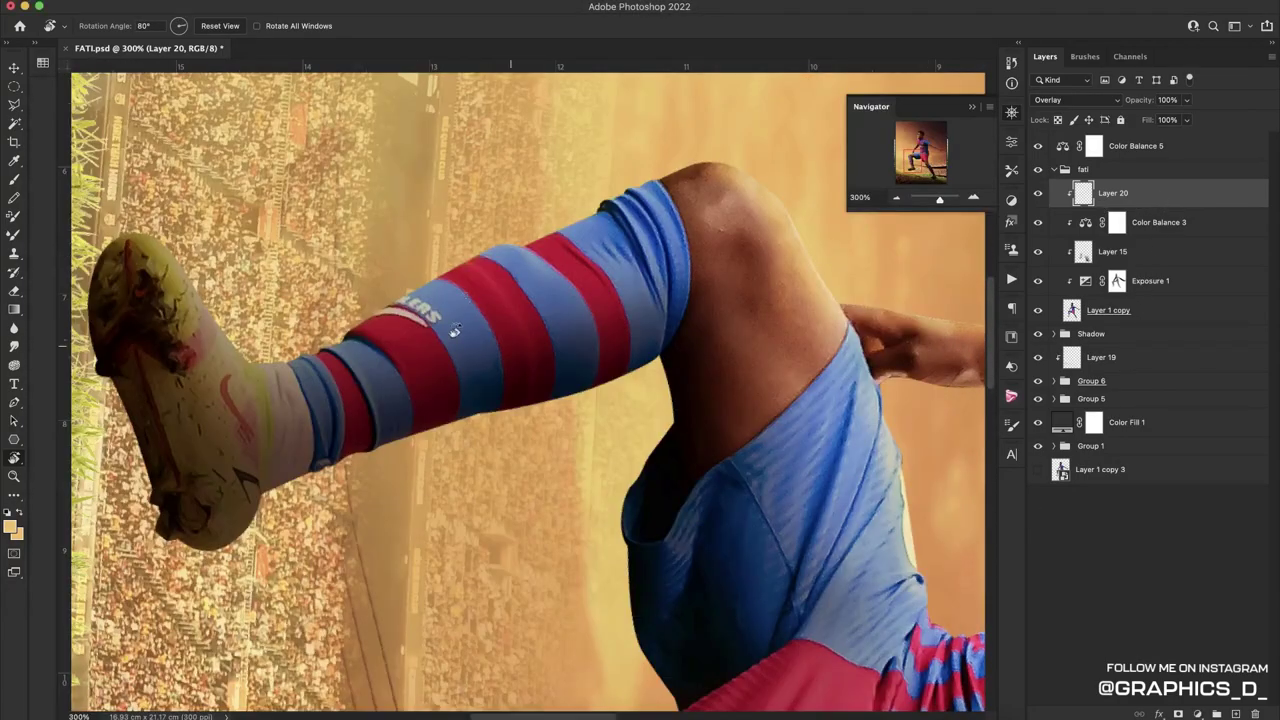
mouse_move(486, 309)
left_mouse_down()
mouse_move(528, 406)
mouse_move(532, 355)
left_mouse_up()
Shrink the soft brush to 23 px
key("b")
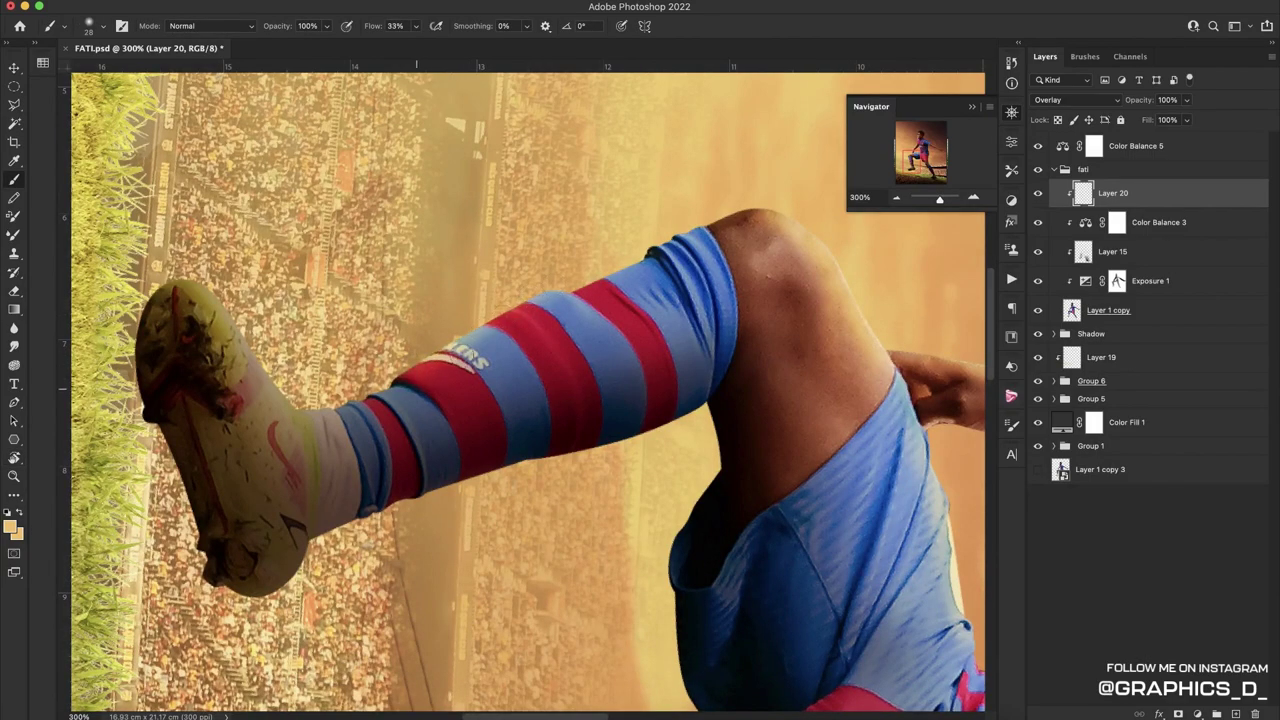
right_click(586, 250)
left_click_drag(668, 285, 646, 285)
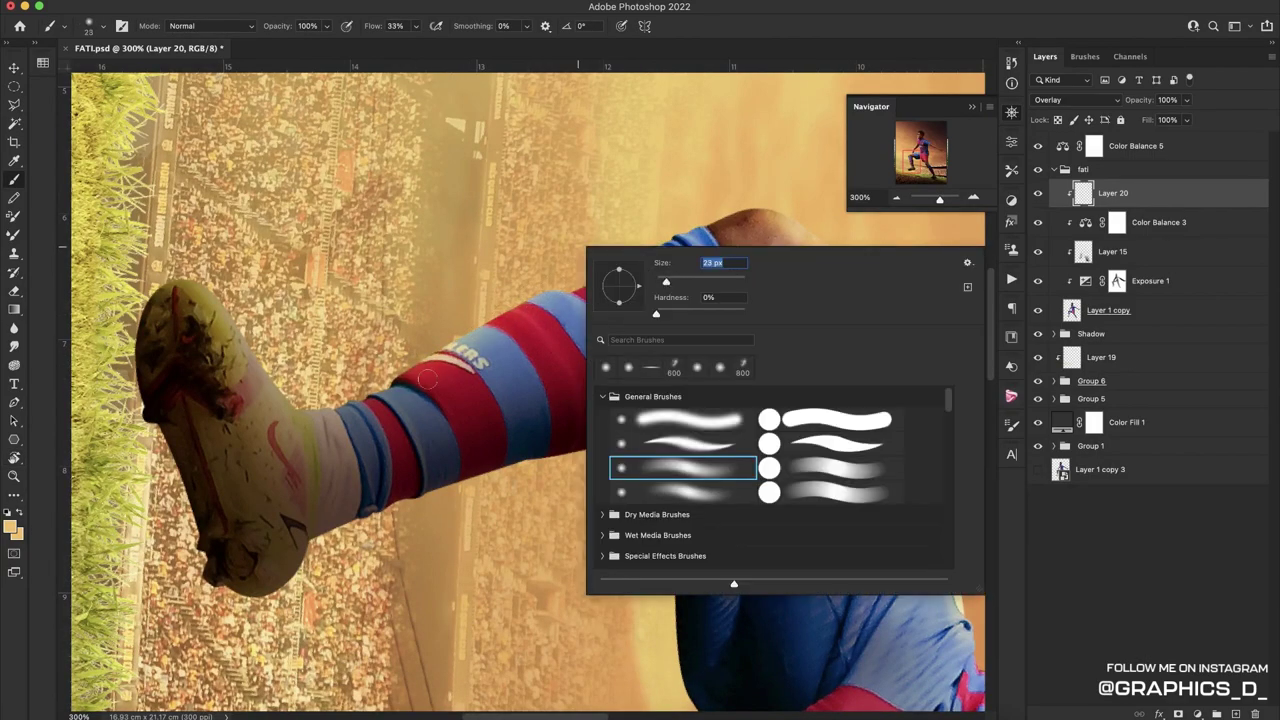
key("Return")
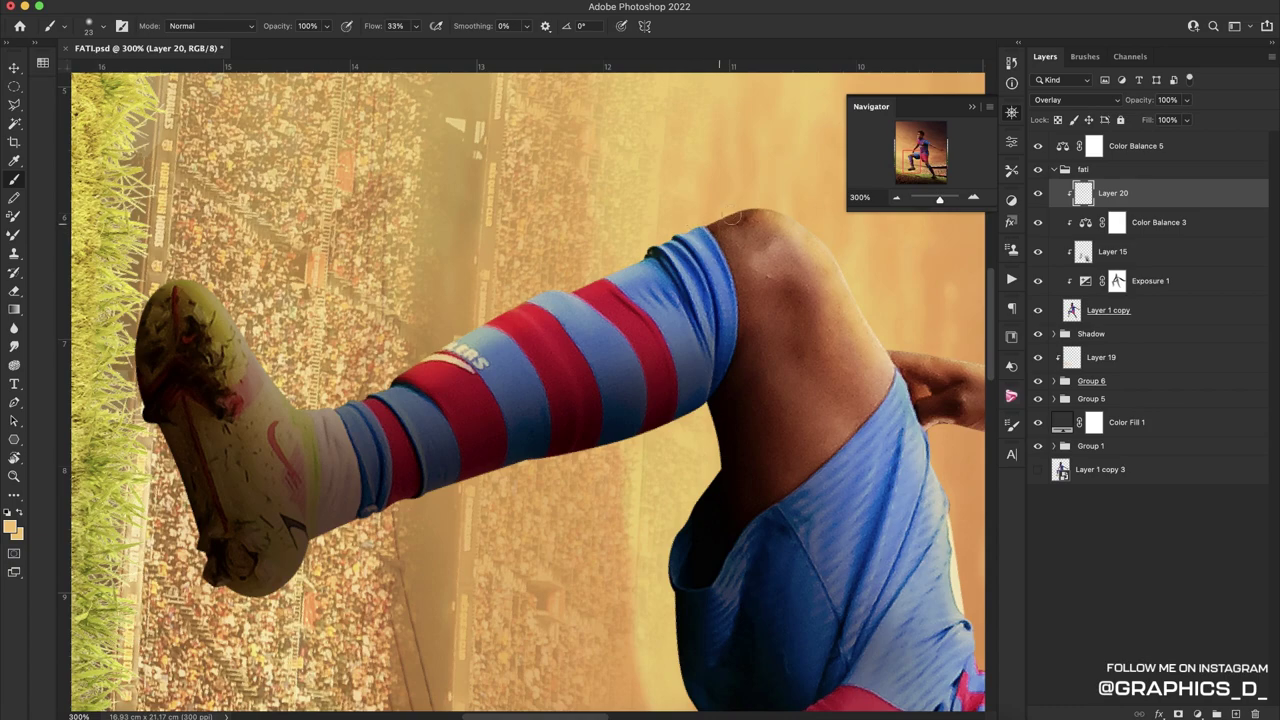
left_click_drag(499, 291, 603, 307)
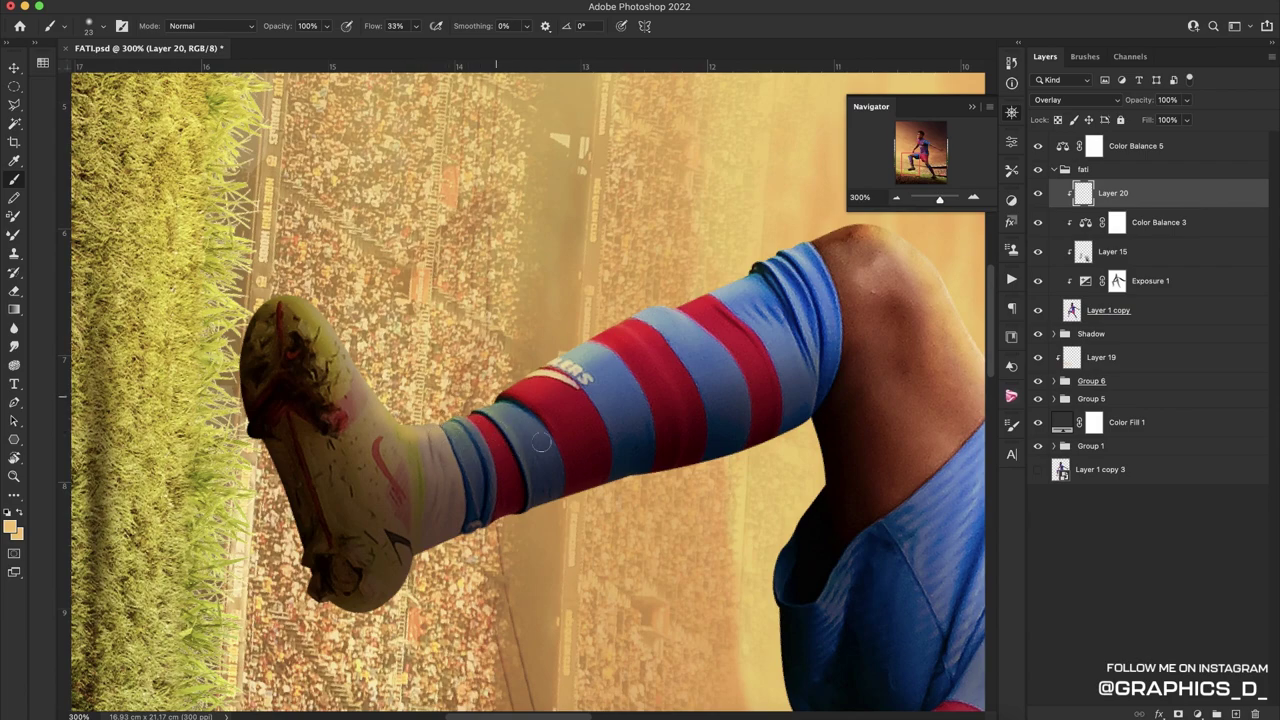
Erase Layer 15 over the boot's swoosh and ankle with a 71 px, 31%-flow eraser
left_click(1087, 253)
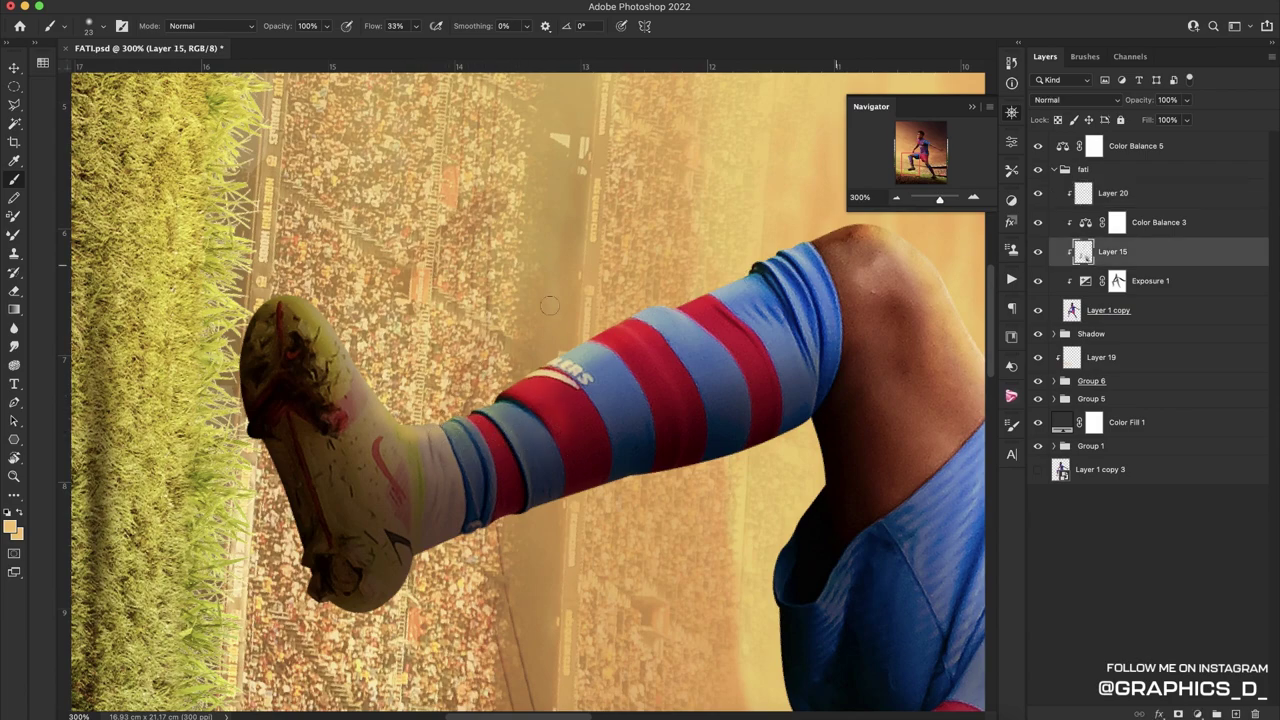
key("e")
right_click(500, 330)
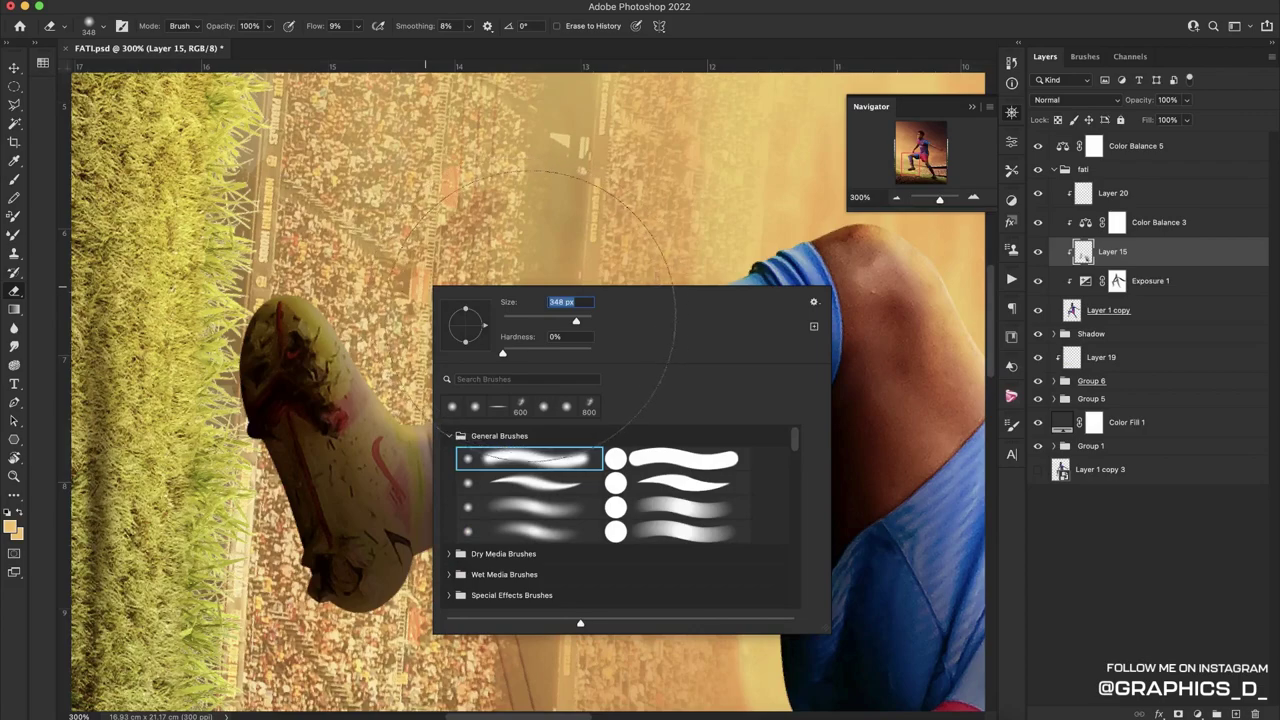
type("71")
key("Return")
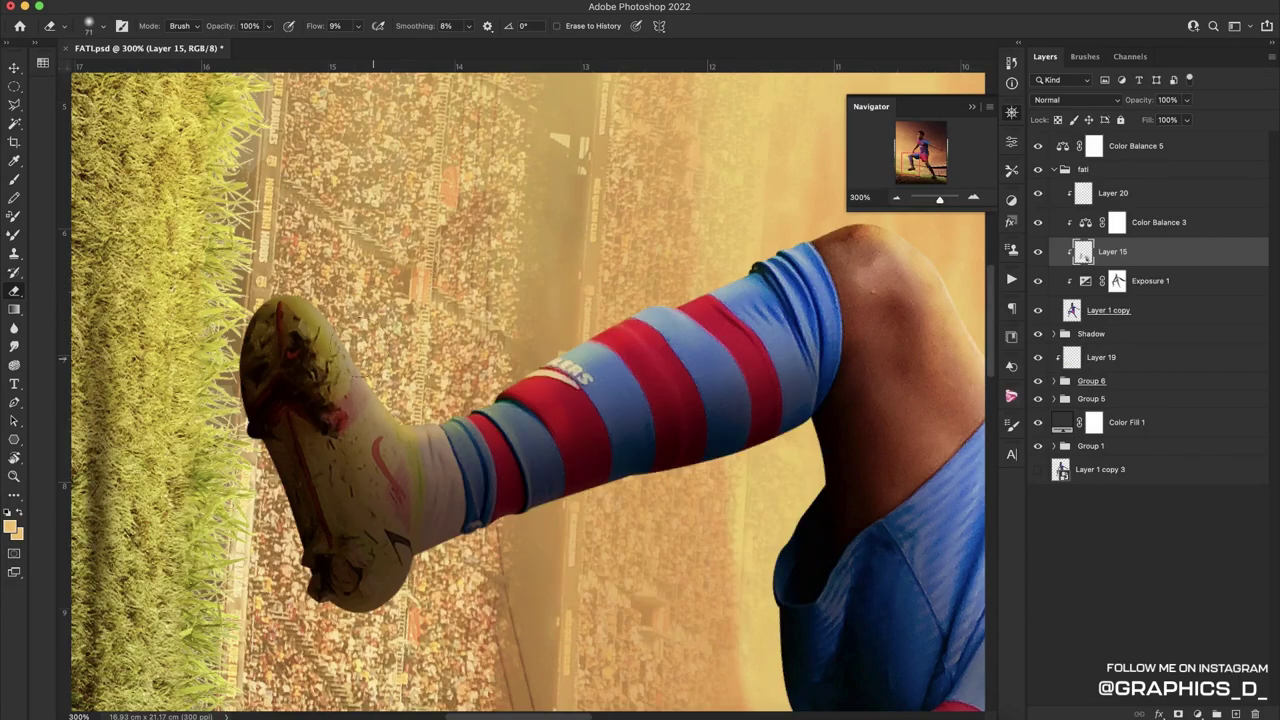
left_click_drag(326, 22, 320, 22)
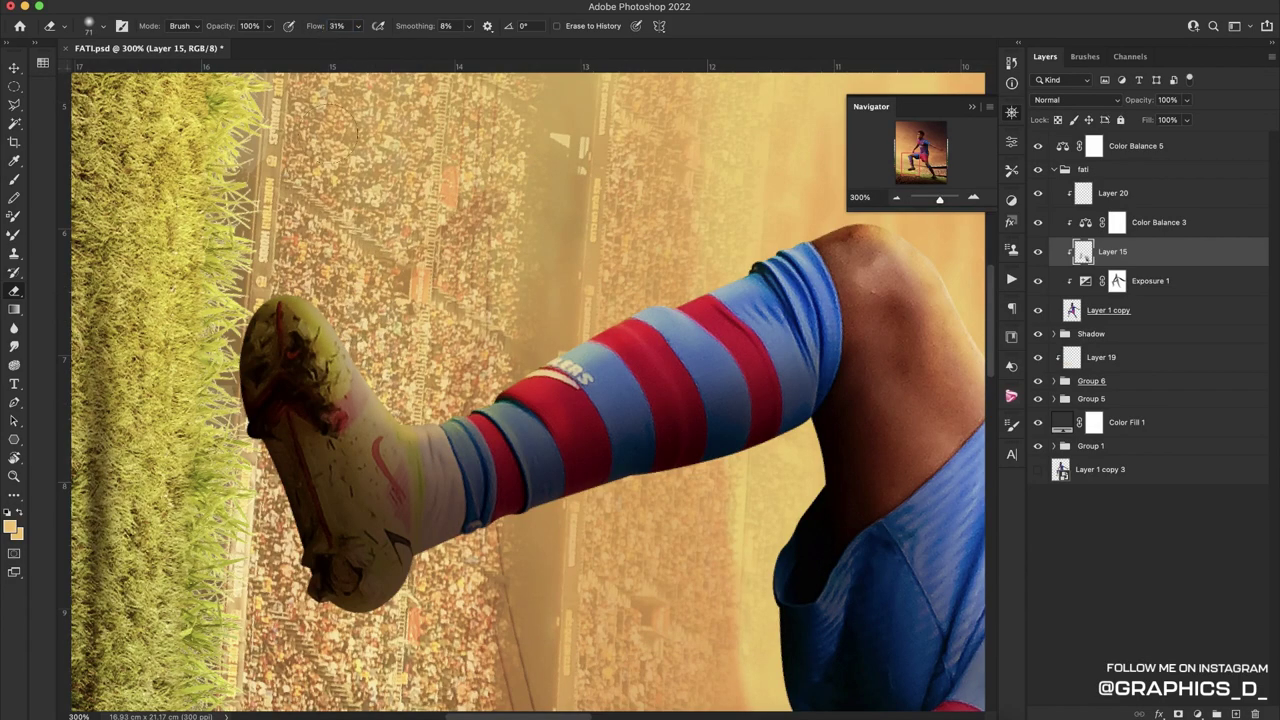
left_click_drag(365, 415, 385, 485)
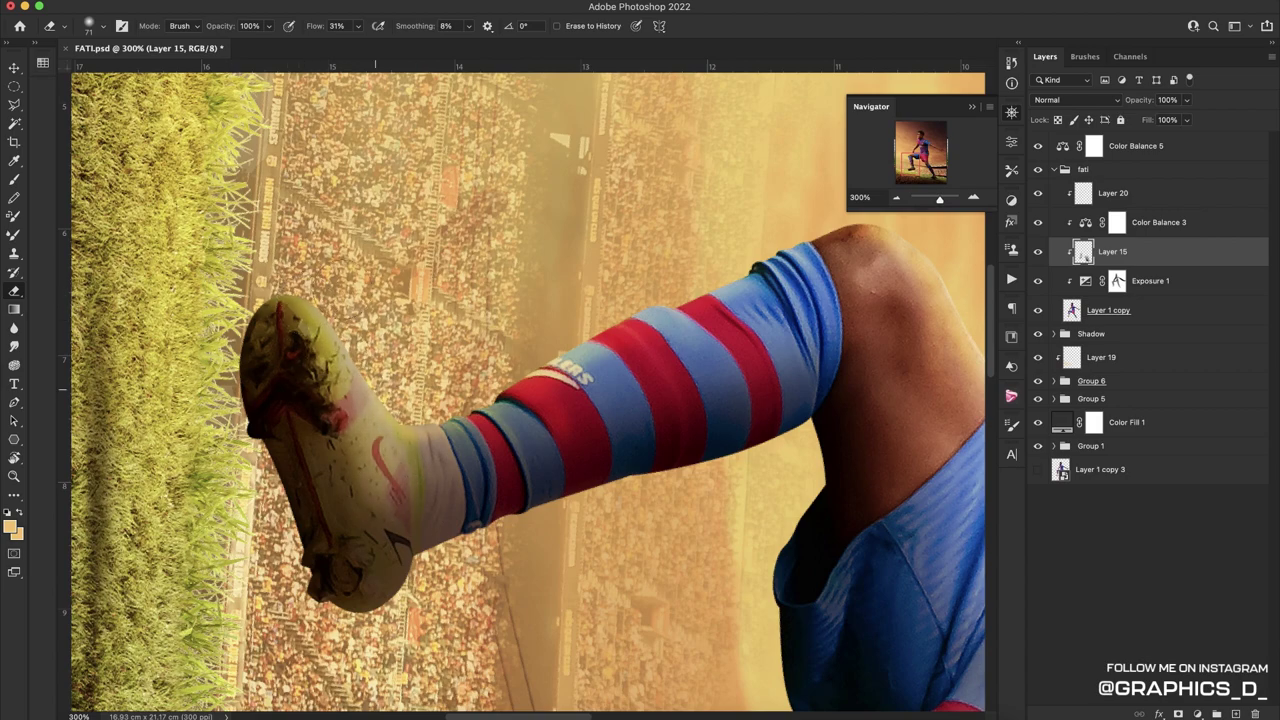
left_click_drag(361, 436, 414, 432)
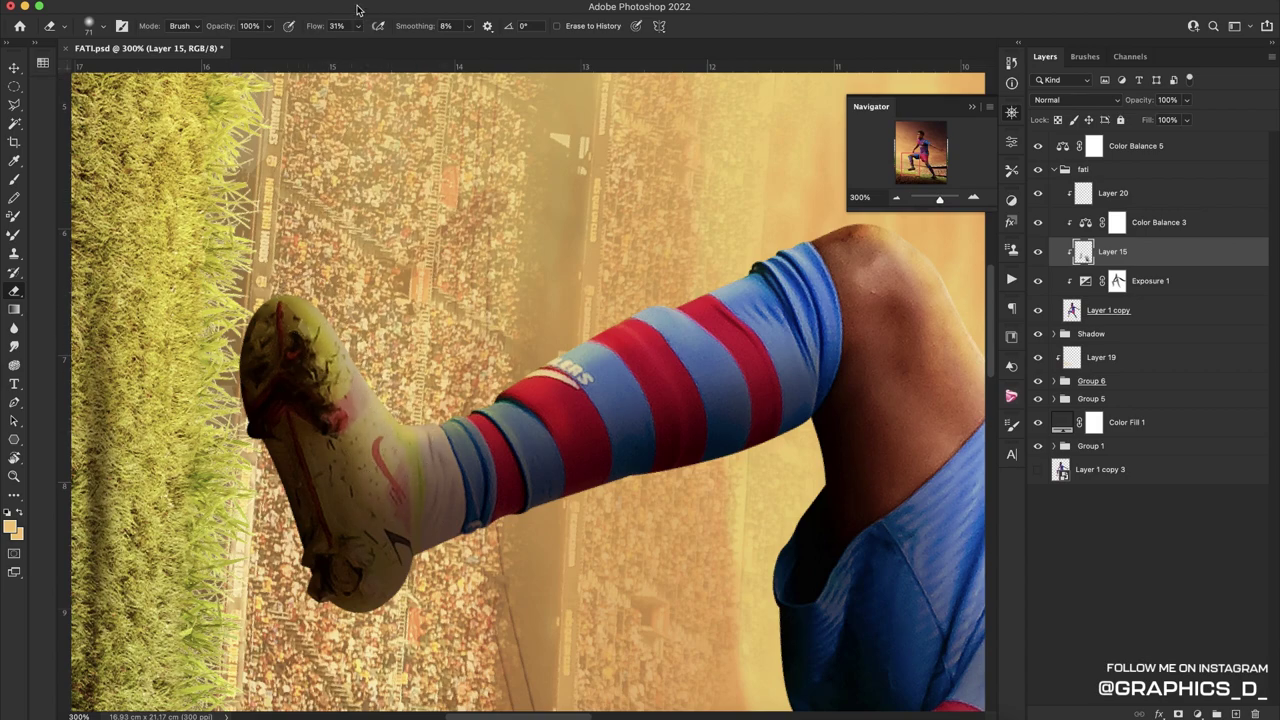
left_click(337, 26)
type("100")
key("Return")
Target the Exposure 1 mask with a larger soft eraser at 65% flow
left_click(1118, 282)
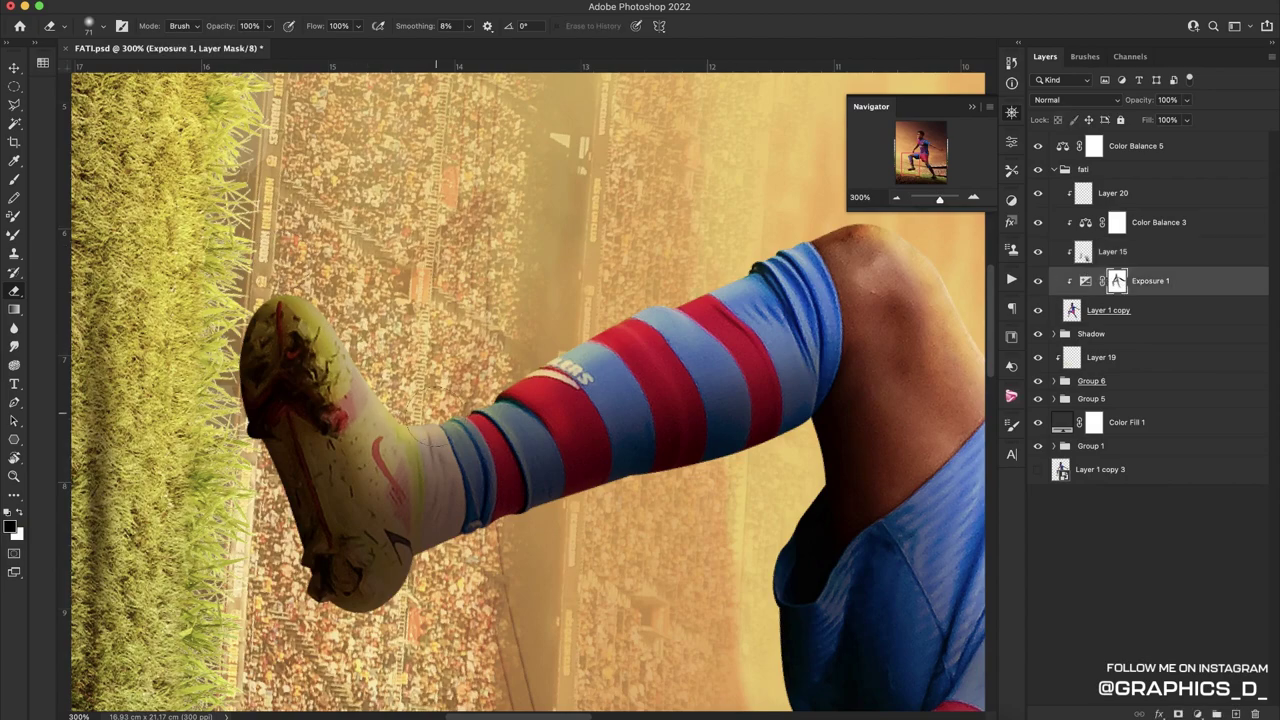
right_click(403, 210)
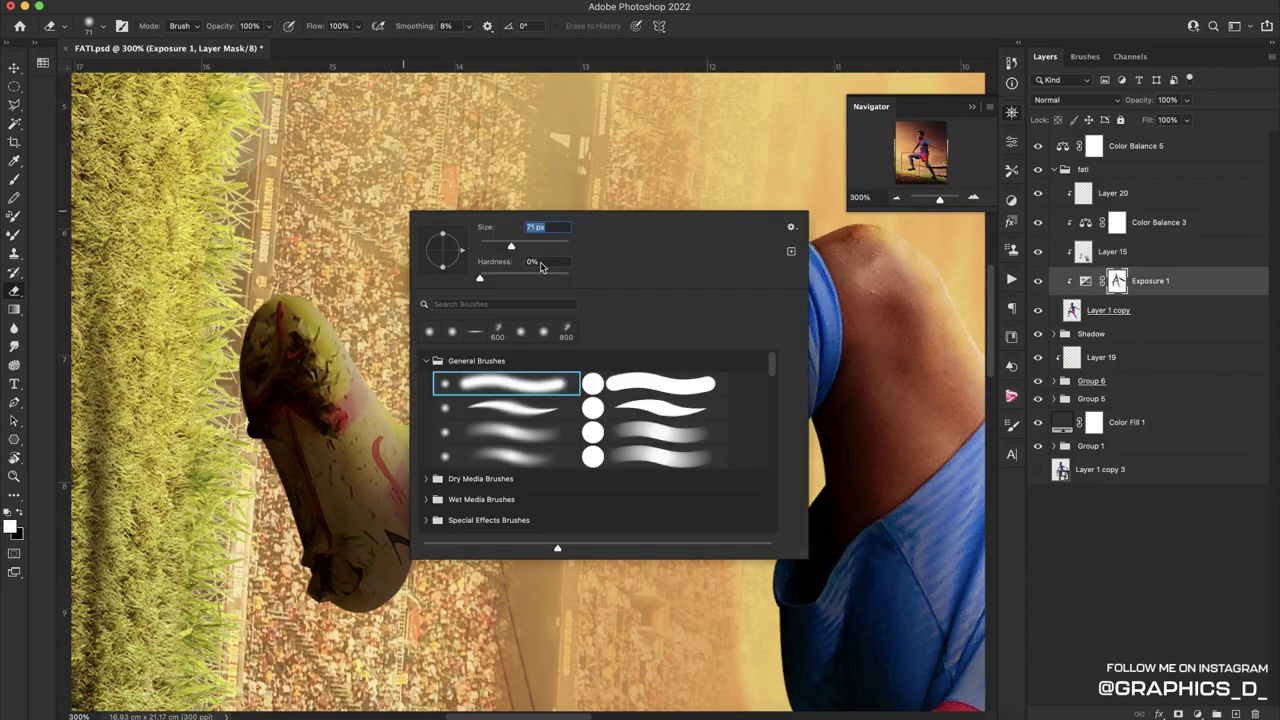
double_click(505, 432)
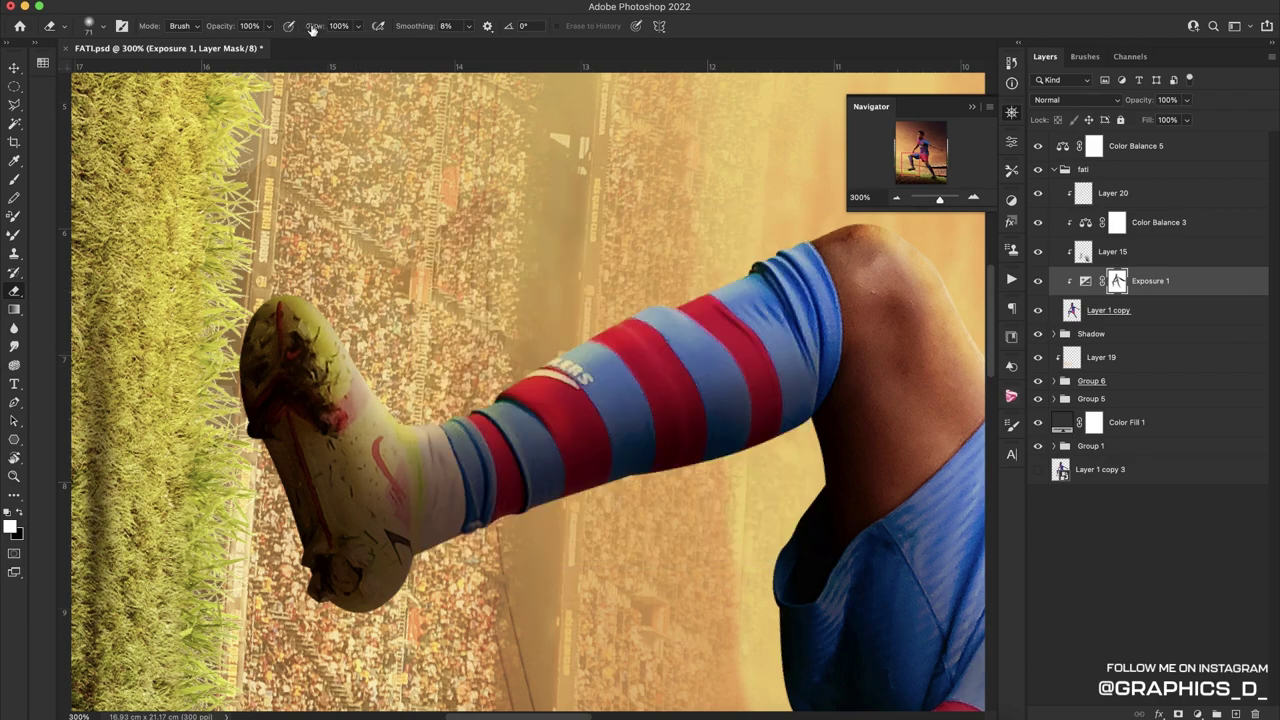
left_click_drag(312, 29, 280, 36)
key("bracketright")
key("bracketright")
key("bracketright")
key("bracketright")
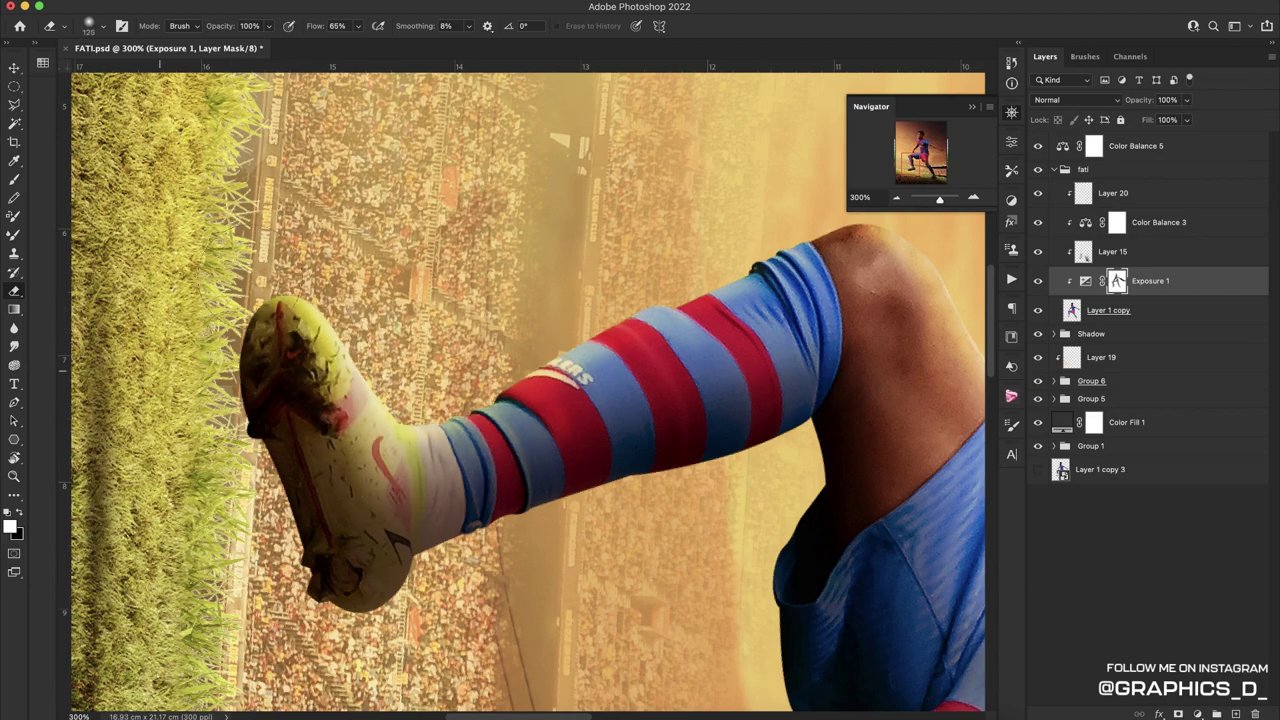
scroll(212, 306, "right", 5)
On Overlay Layer 20, paint warm light over the white sock near the ankle
left_click(1113, 196)
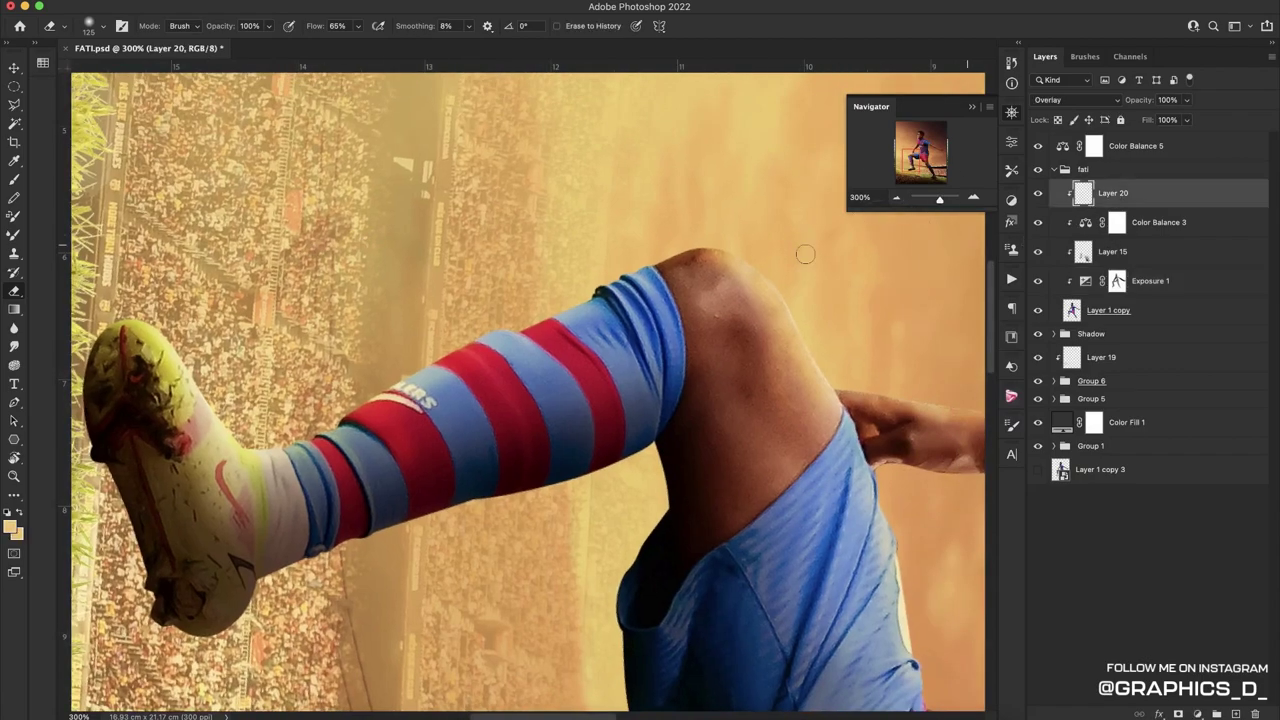
key("b")
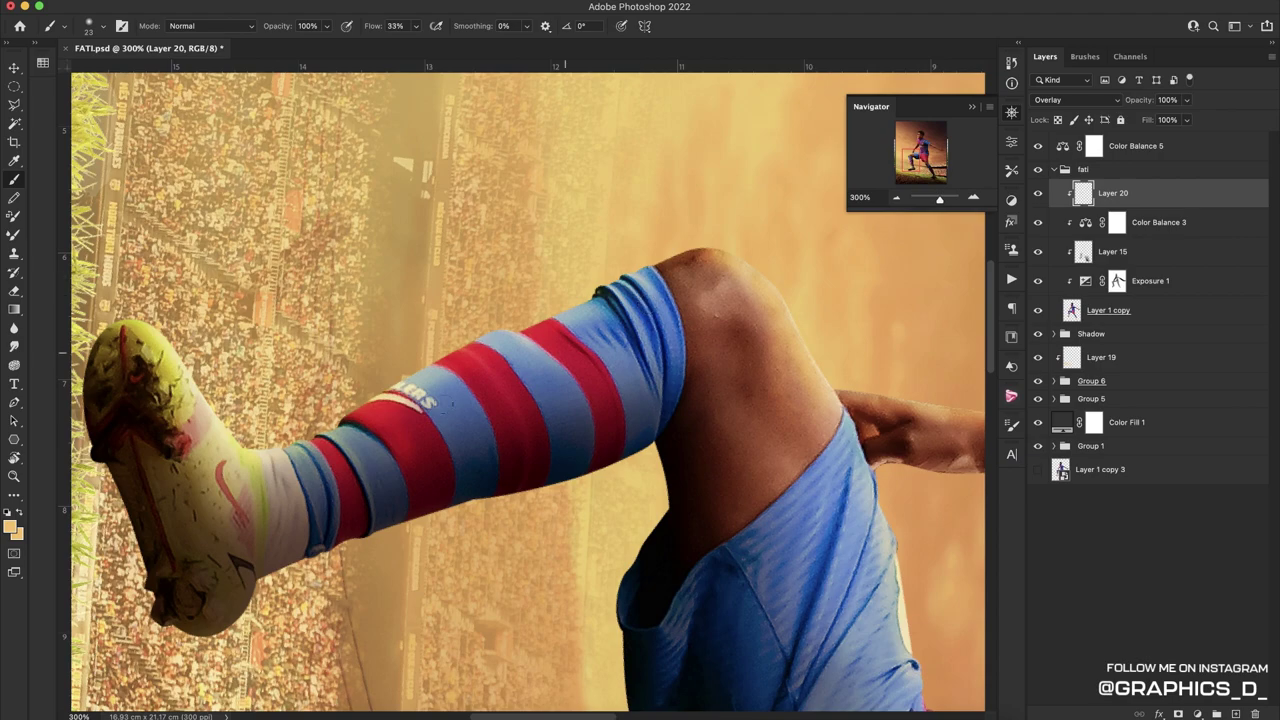
left_click_drag(262, 452, 287, 463)
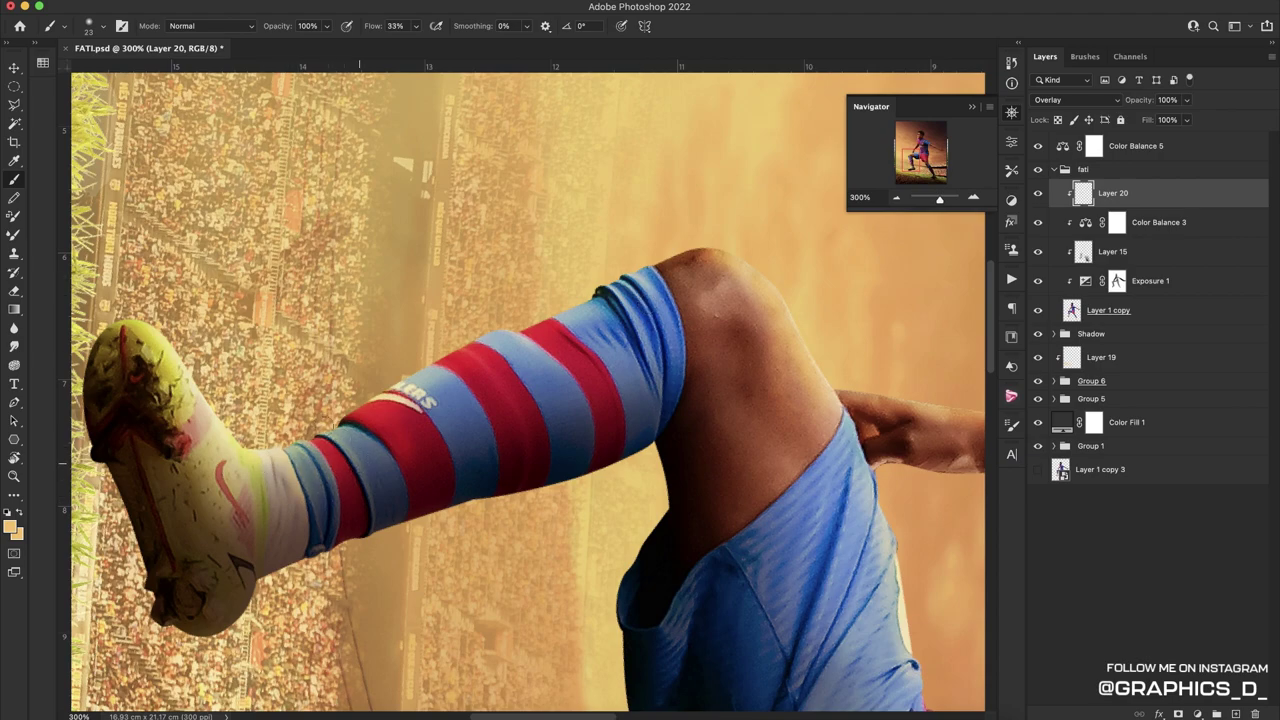
scroll(460, 440, "up", 3)
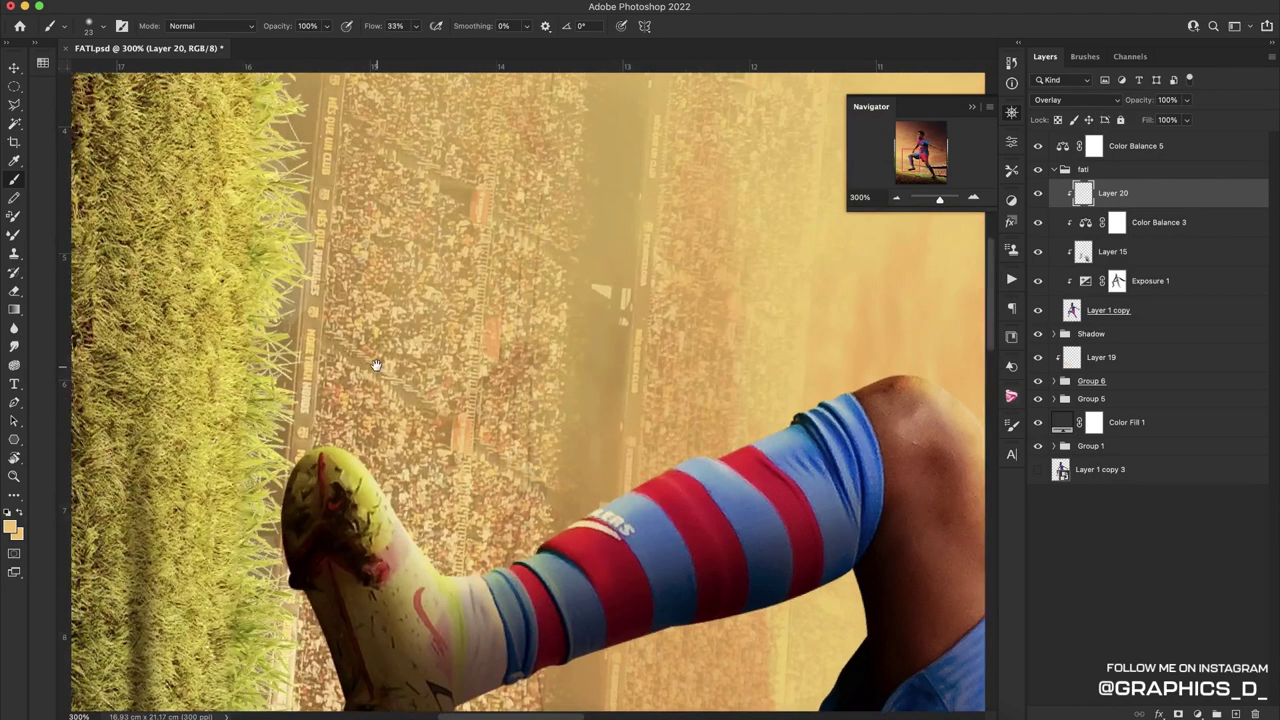
scroll(400, 370, "right", 5)
scroll(400, 370, "down", 4)
scroll(540, 340, "right", 3)
left_click_drag(553, 349, 555, 357)
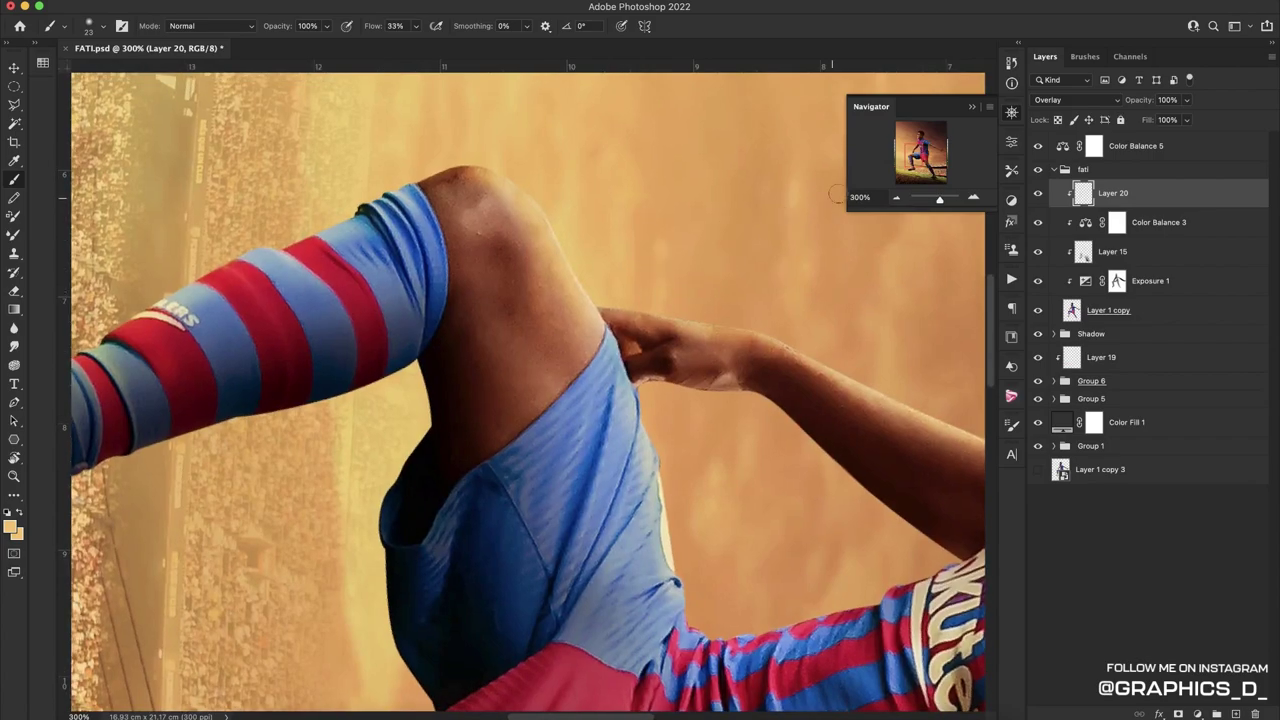
Reset the view upright at 100% zoom, framing the player's legs and boots
left_click(895, 199)
left_click(895, 199)
left_click(895, 199)
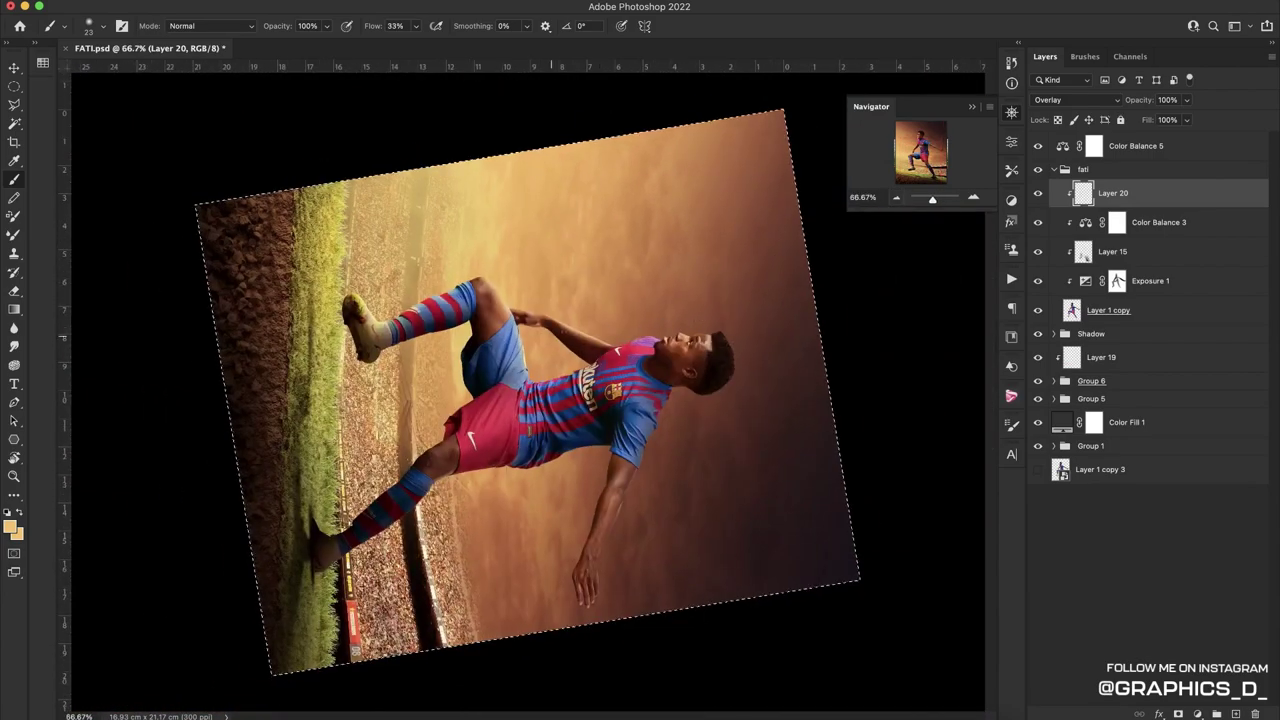
key("r")
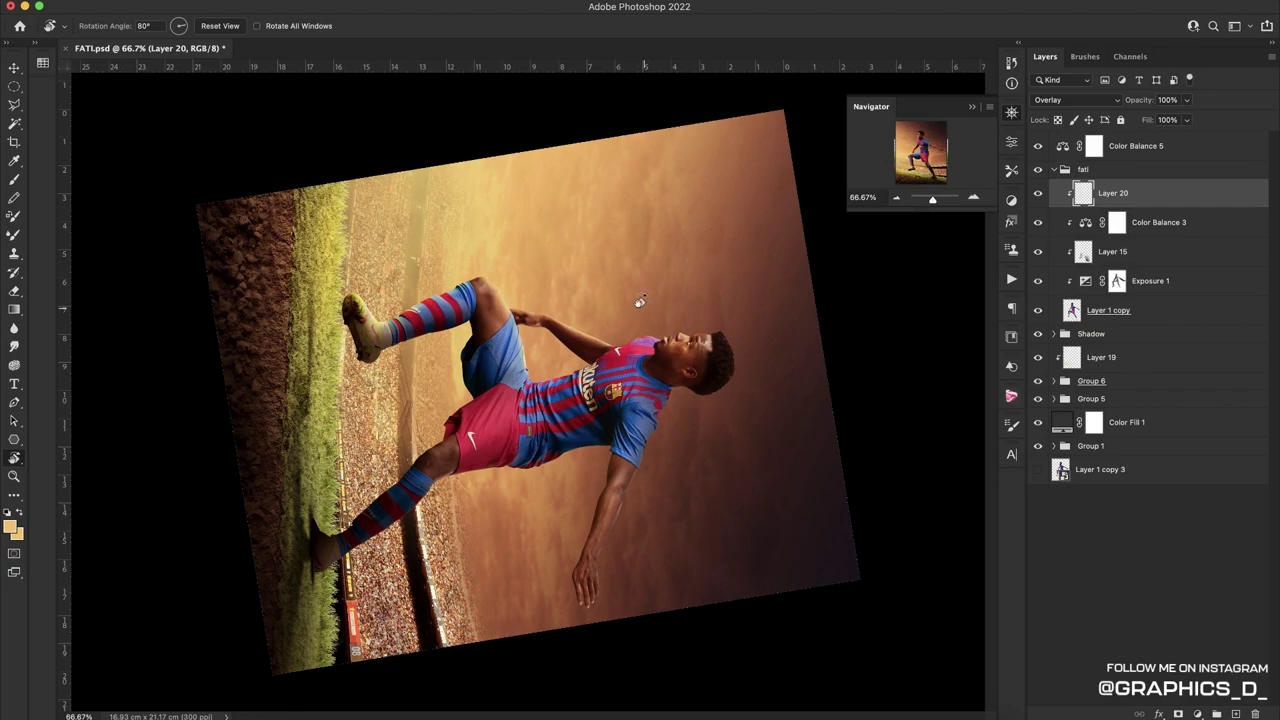
key("Escape")
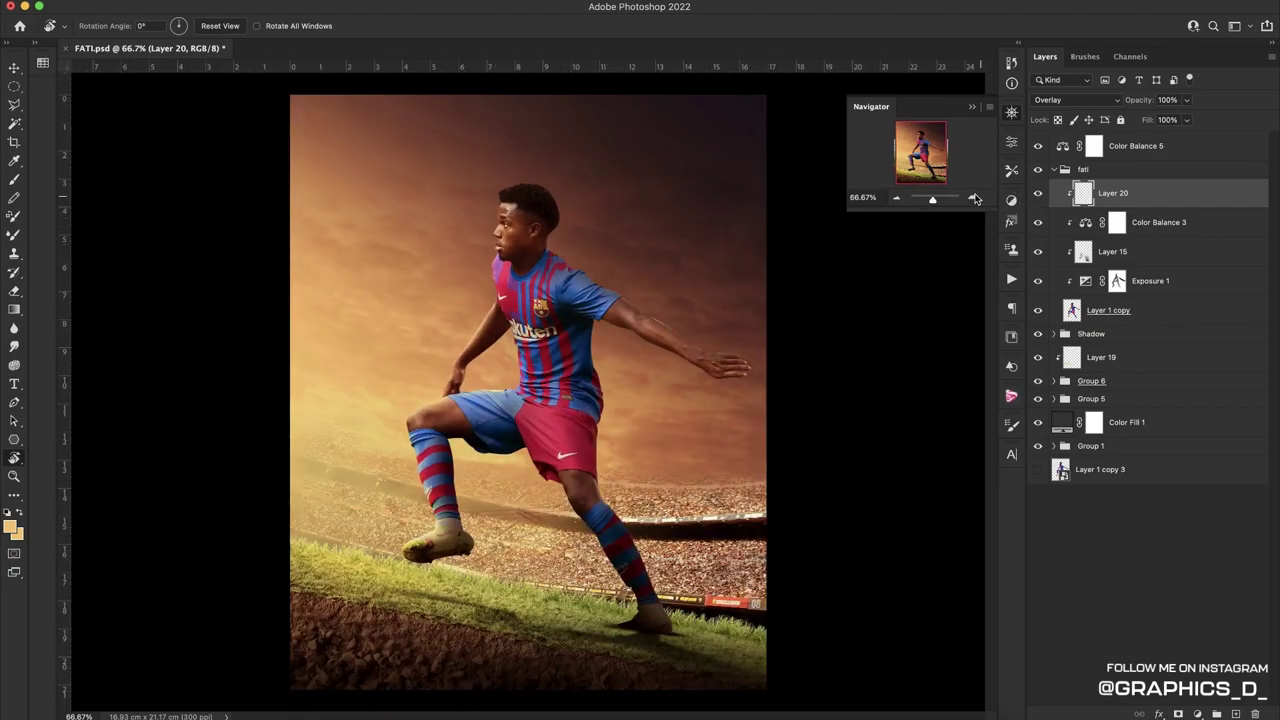
left_click(975, 199)
left_click_drag(704, 375, 791, 281)
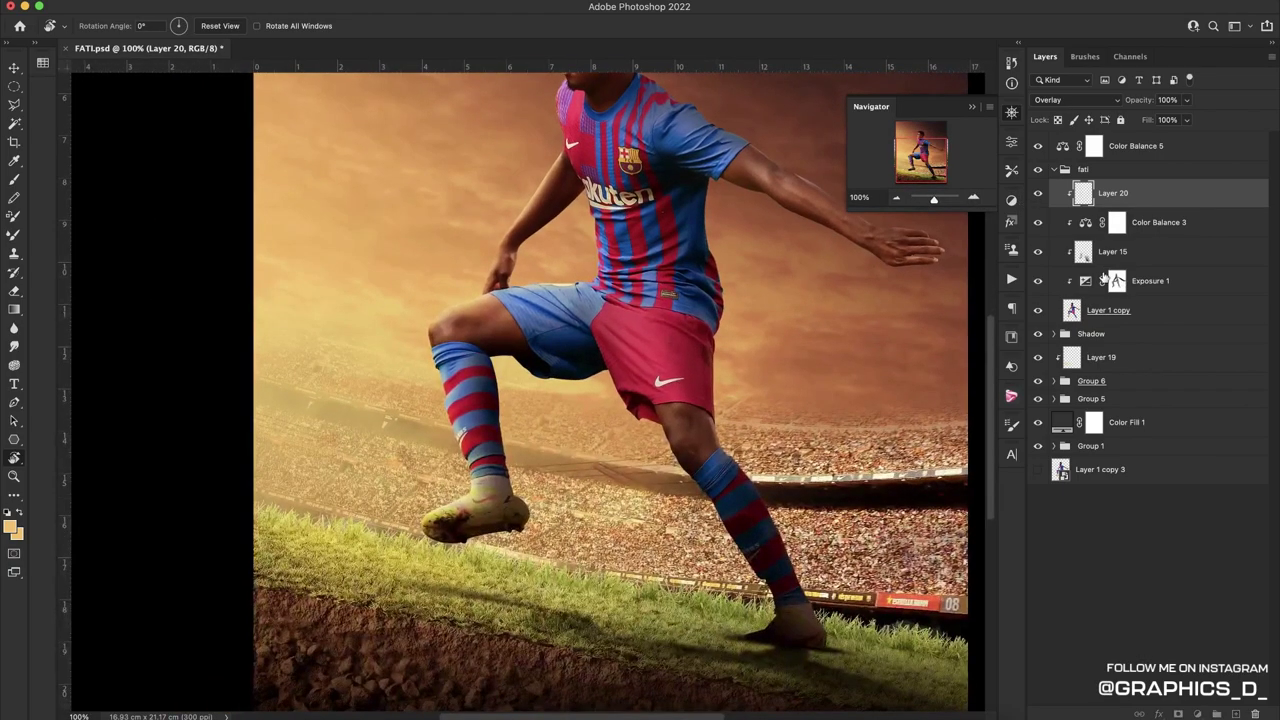
Select the Exposure 1 layer mask with a black brush, zoomed to 300% on the knee
left_click(1116, 280)
key("b")
right_click(580, 299)
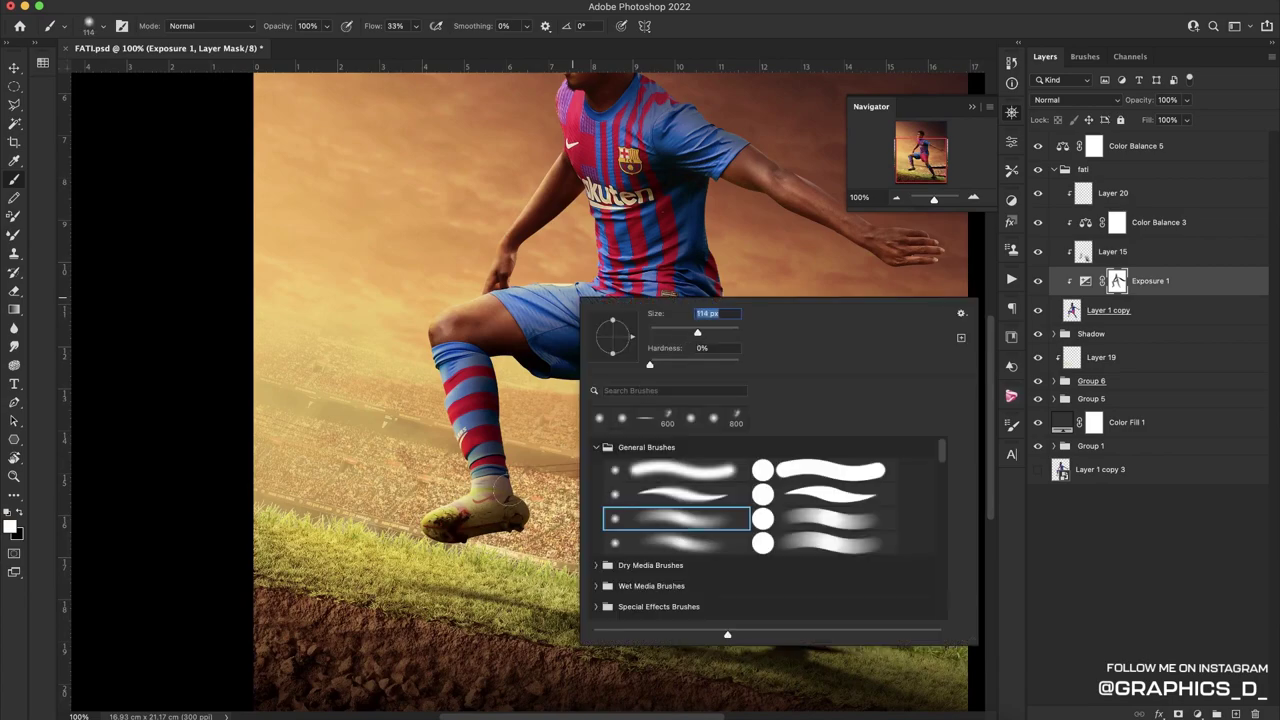
key("Return")
key("x")
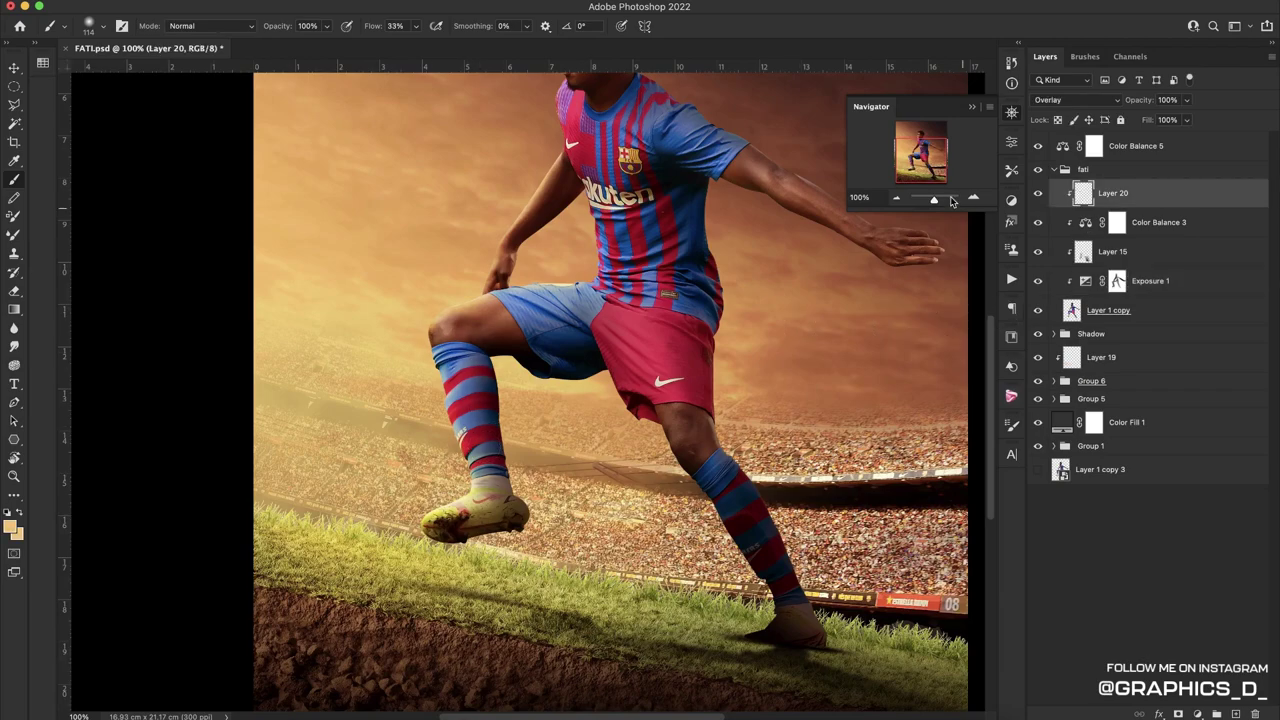
left_click(973, 198)
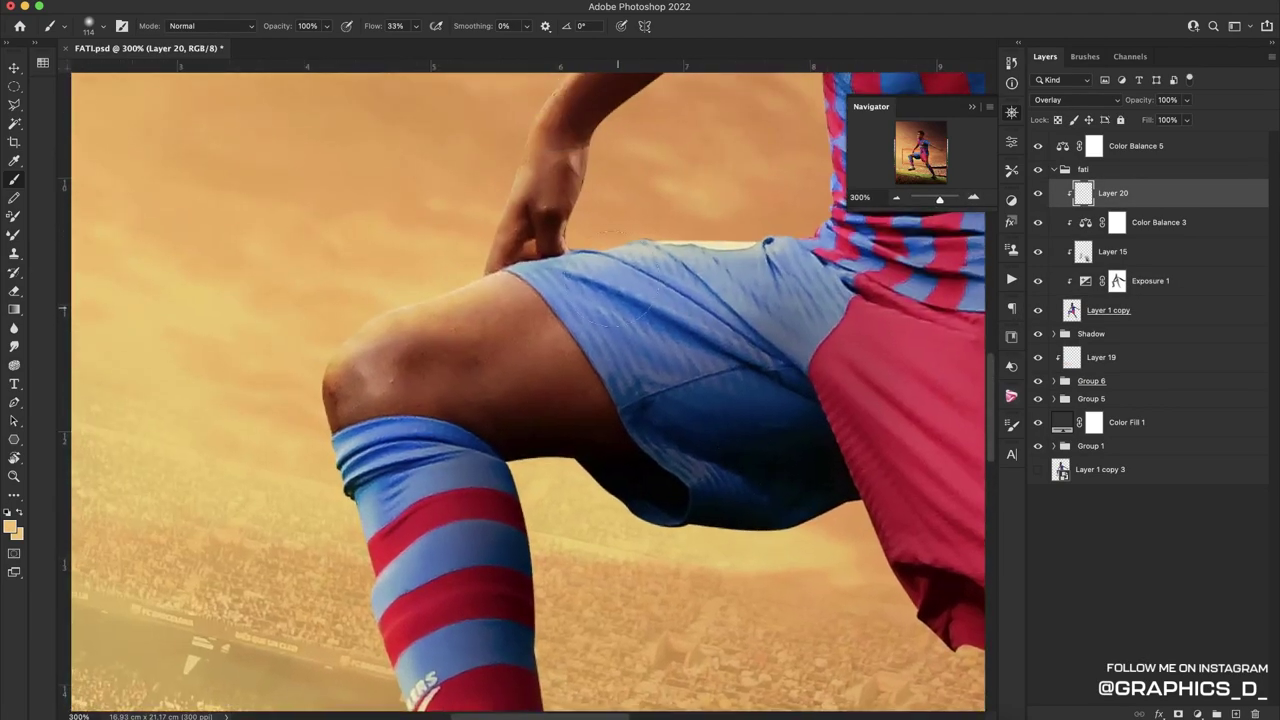
right_click(680, 240)
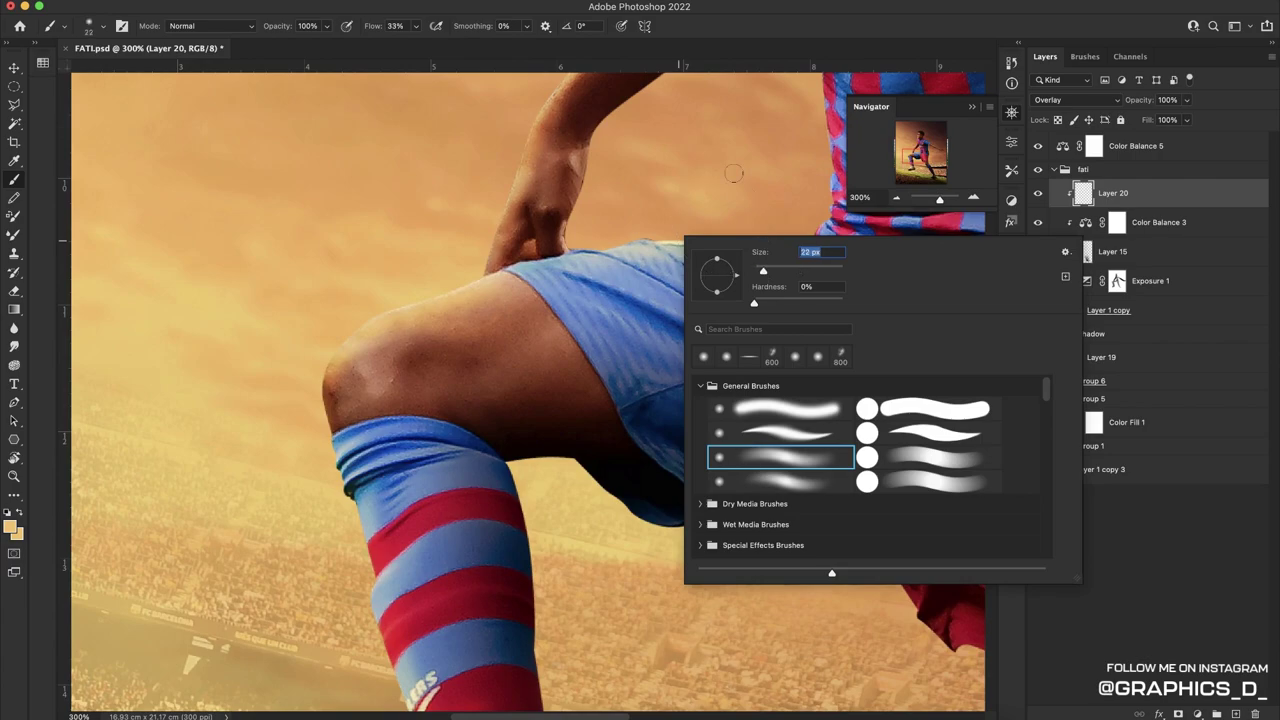
key("Return")
Paint a faint light stroke on the jersey and resize the brush to 86 px
scroll(757, 137, "up", 10)
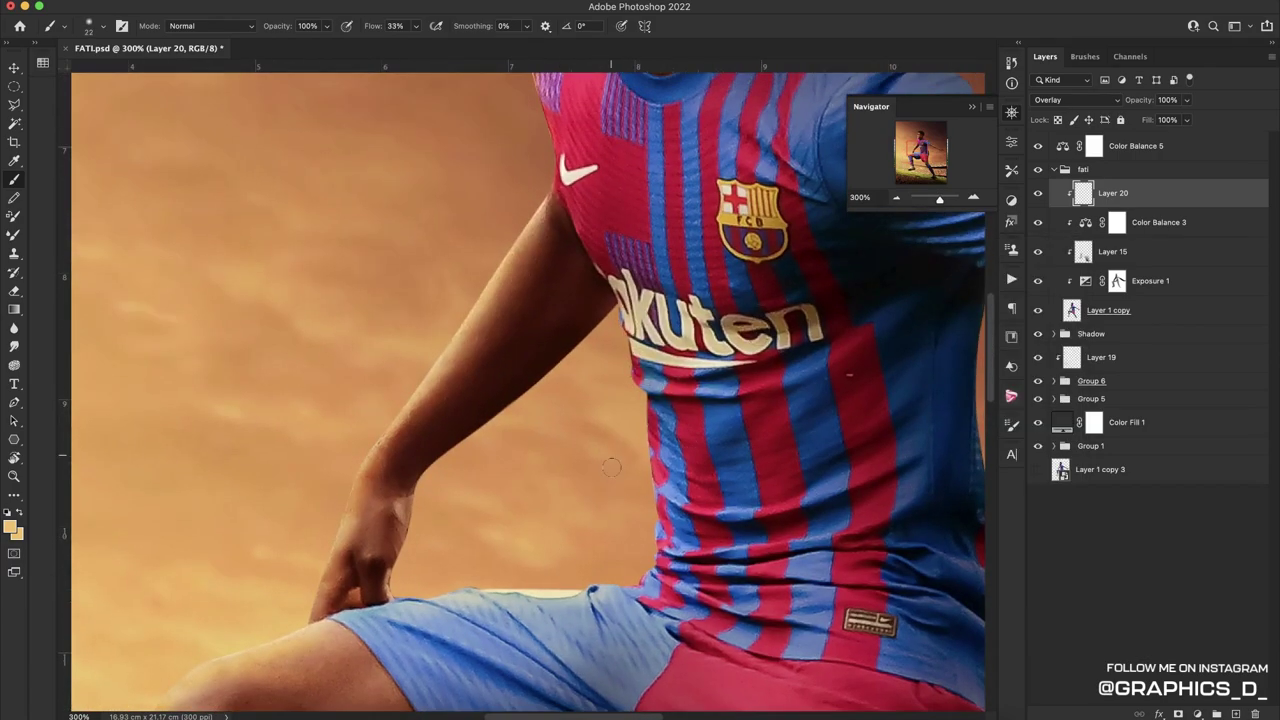
left_click_drag(640, 428, 660, 440)
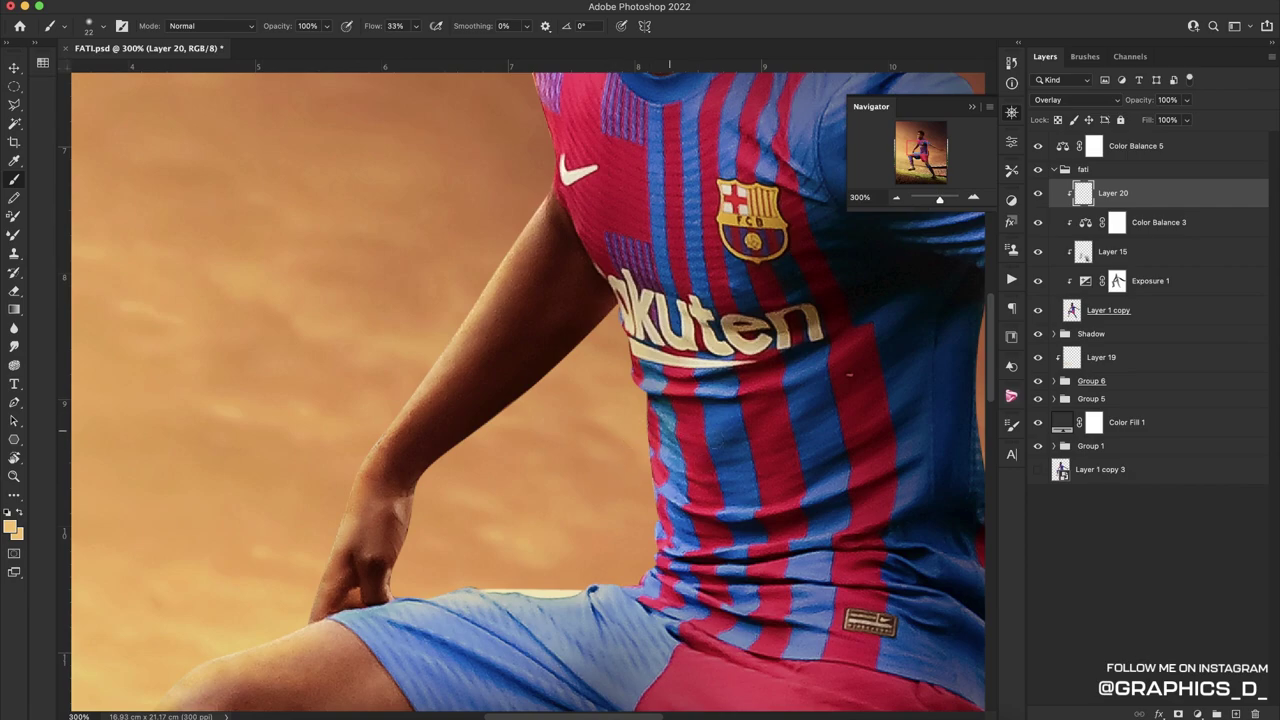
scroll(700, 333, "up", 5)
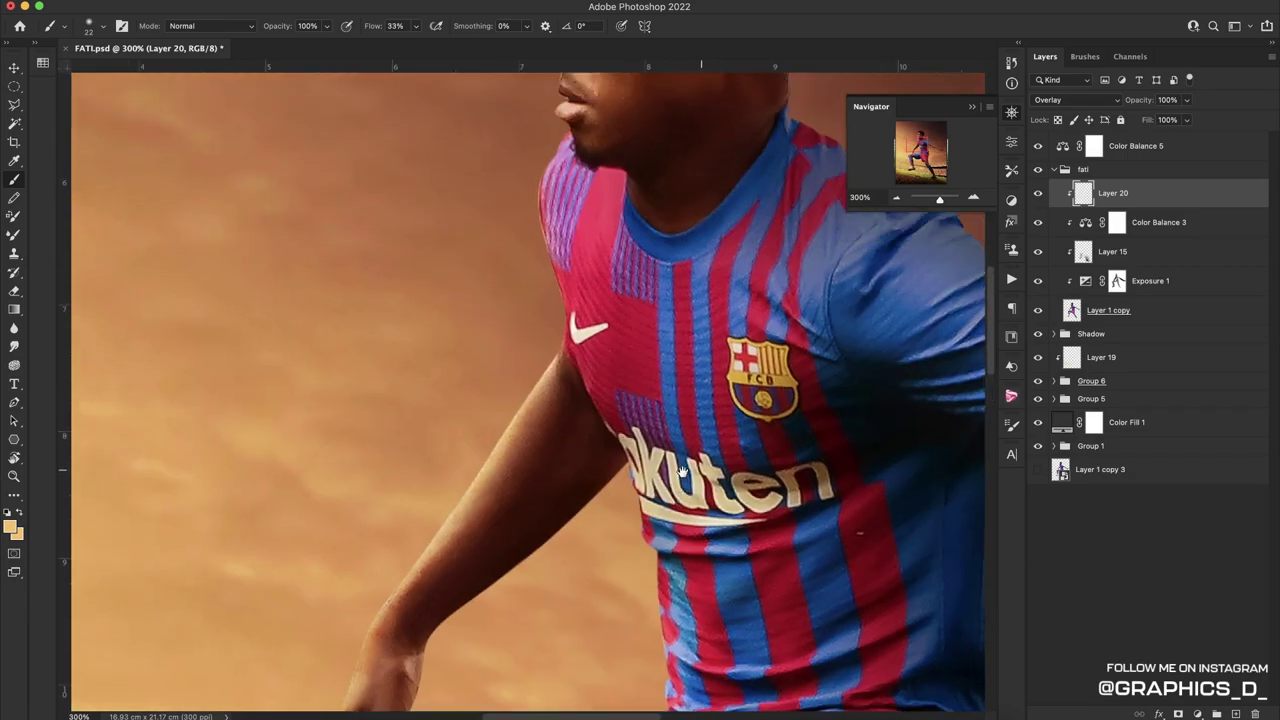
right_click(716, 333)
type("86")
key("Return")
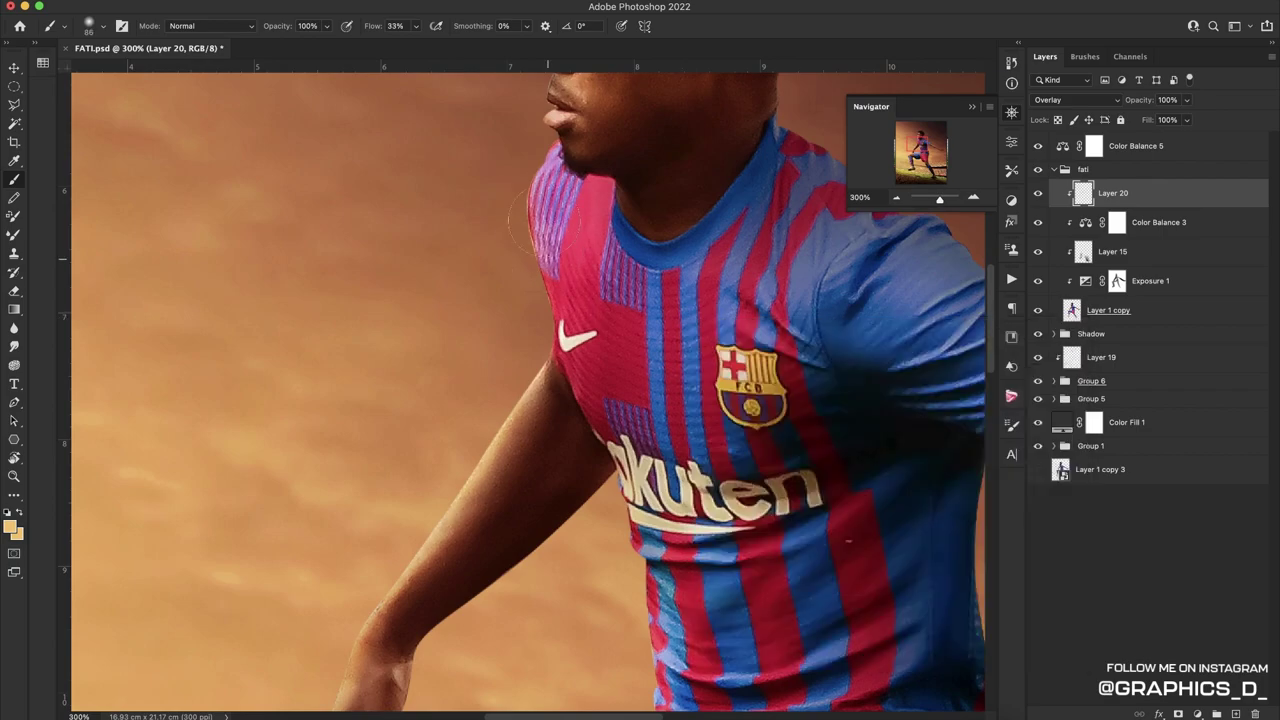
Work across the knee, sock, forearm and hand, then zoom out to the whole poster
scroll(680, 650, "down", 4)
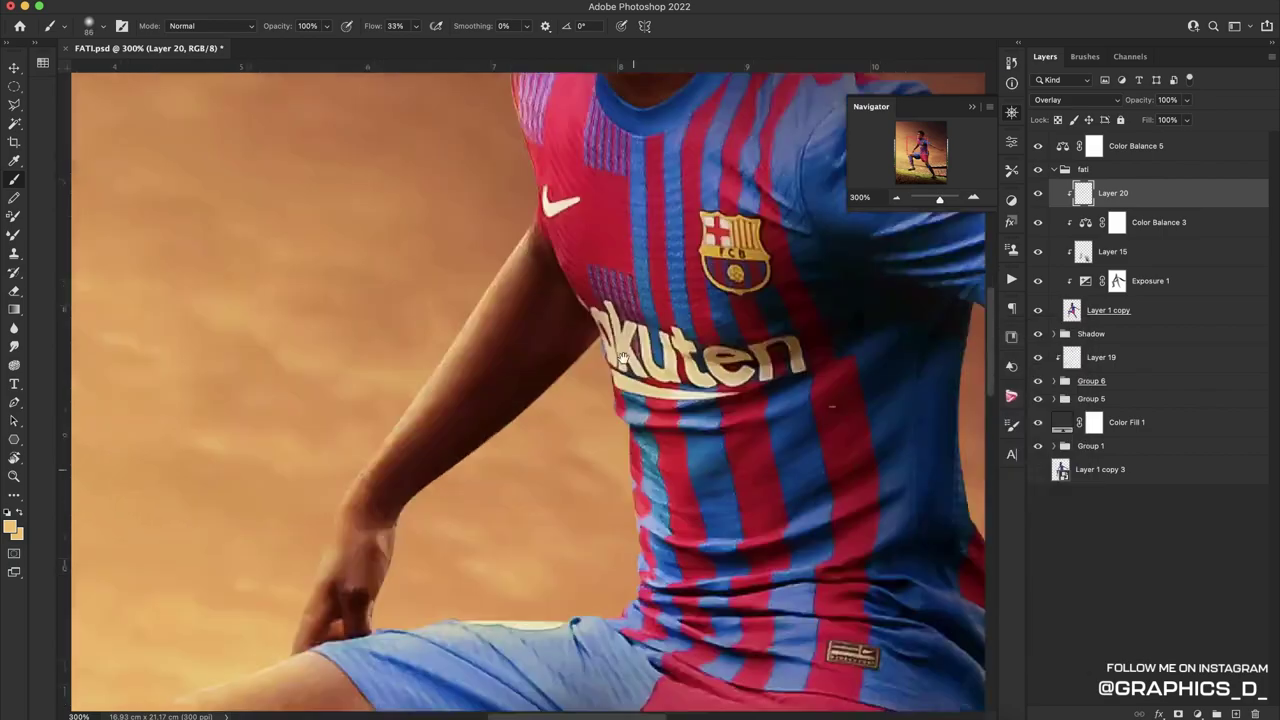
scroll(680, 650, "down", 4)
scroll(600, 510, "down", 5)
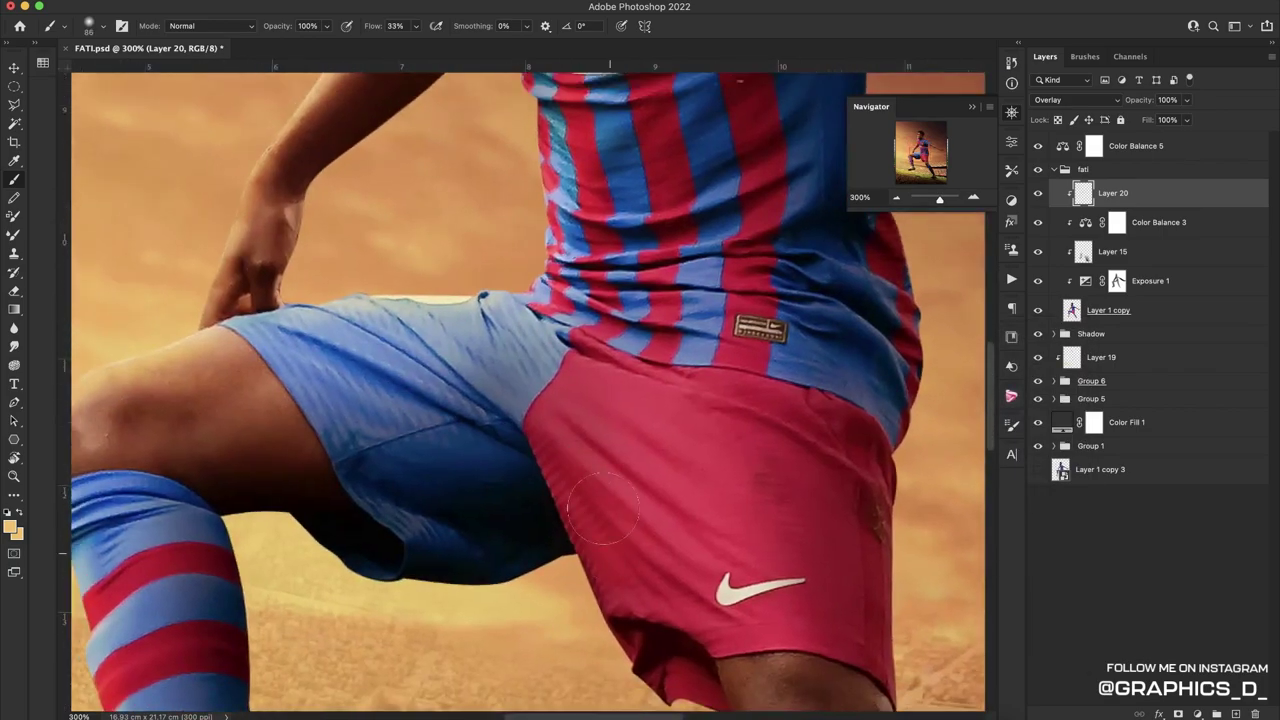
left_click_drag(731, 615, 600, 362)
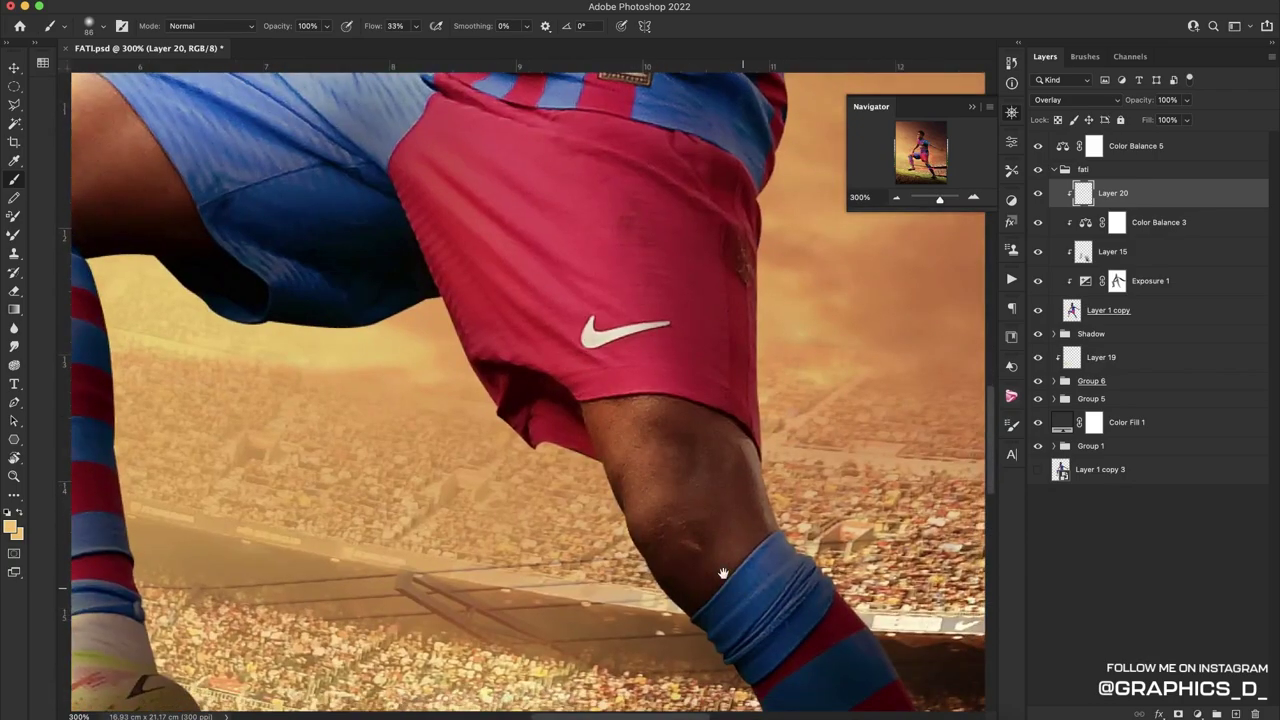
left_click_drag(657, 524, 558, 359)
left_click_drag(610, 443, 549, 300)
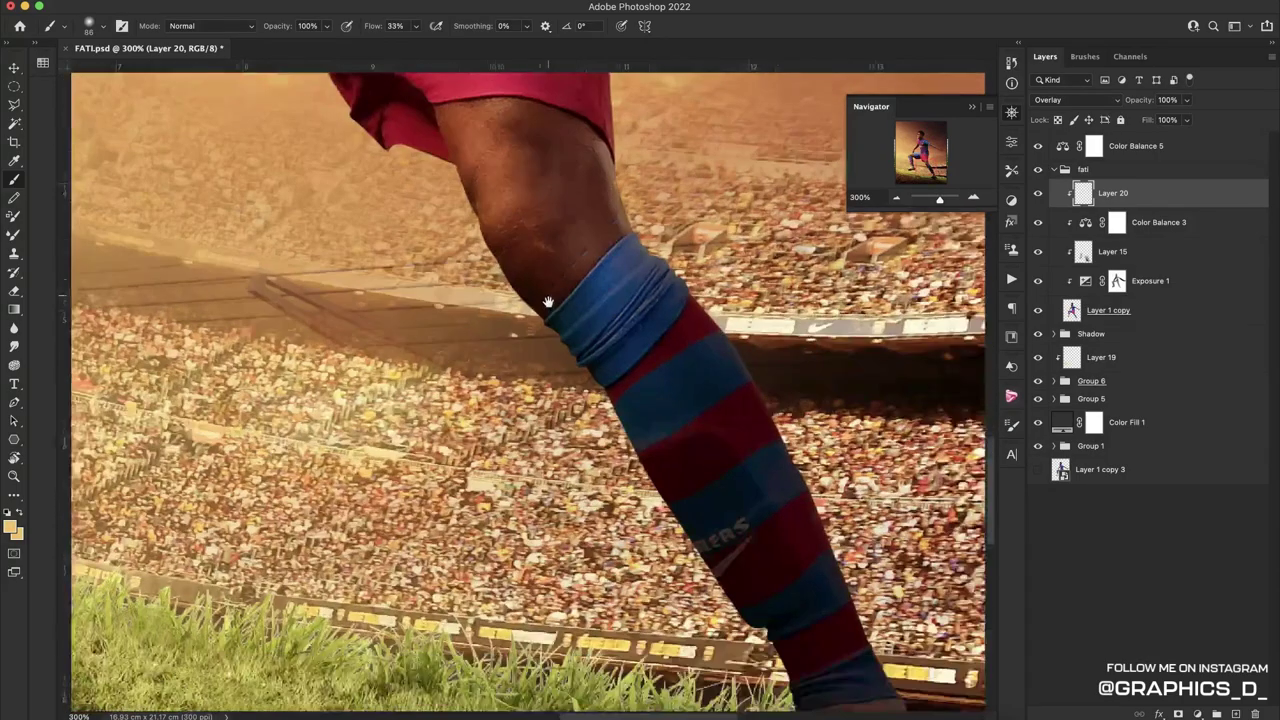
scroll(620, 423, "up", 5)
scroll(614, 437, "up", 5)
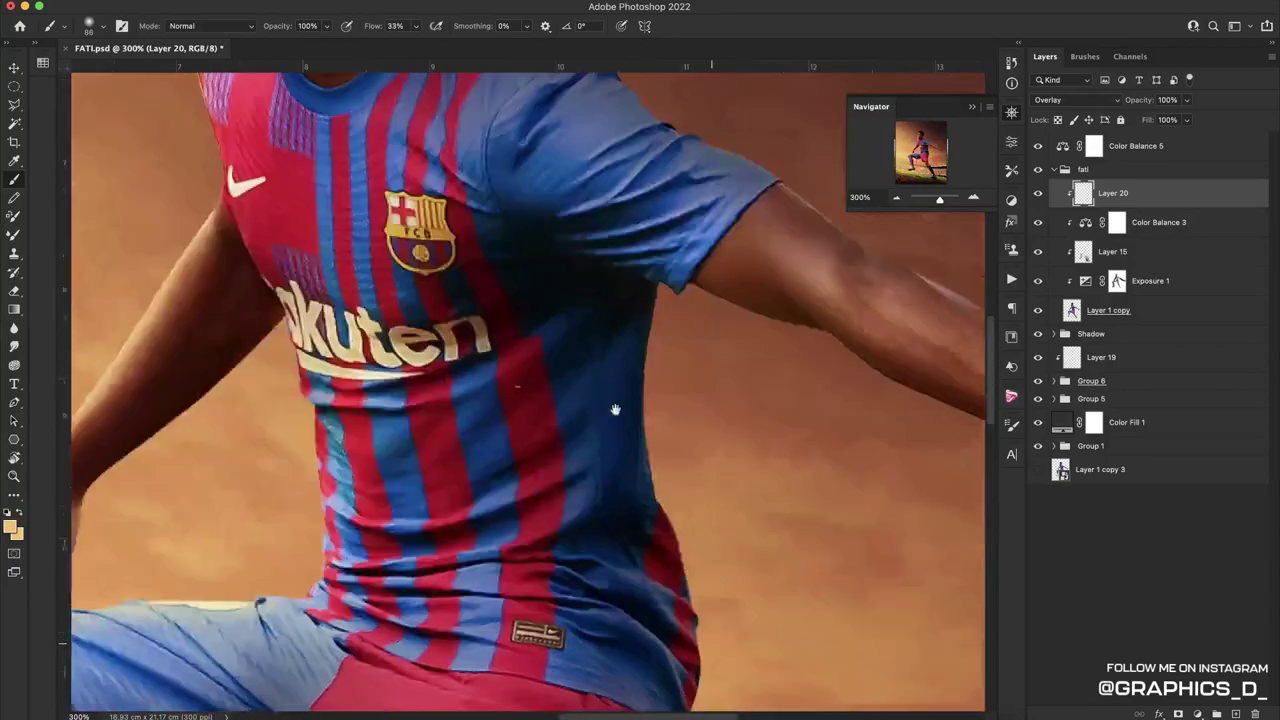
scroll(617, 417, "up", 4)
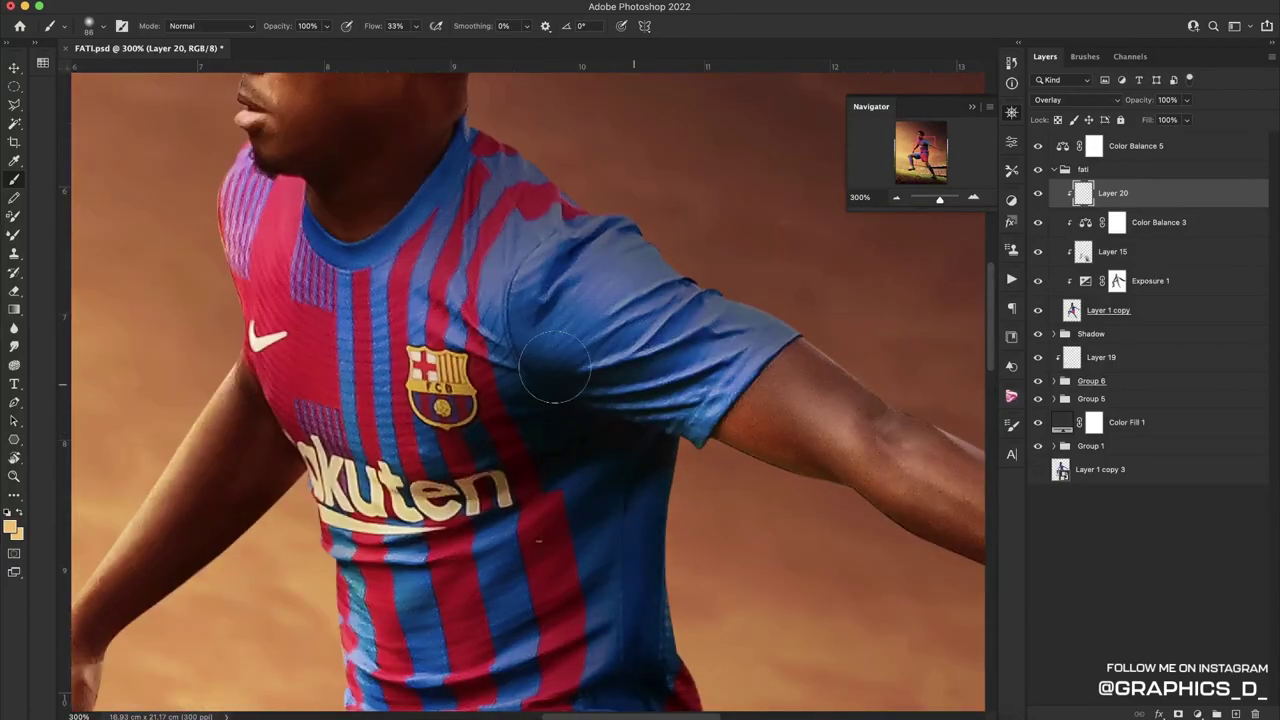
left_click_drag(863, 491, 557, 329)
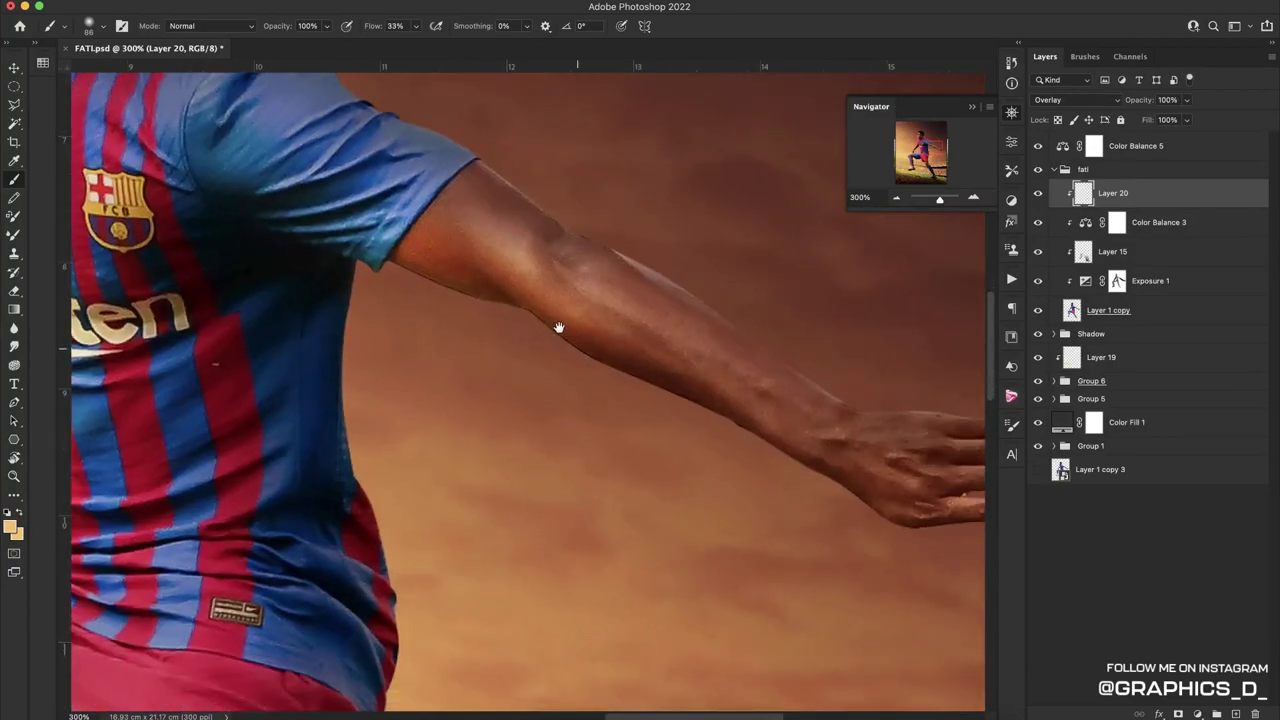
left_click_drag(749, 443, 526, 373)
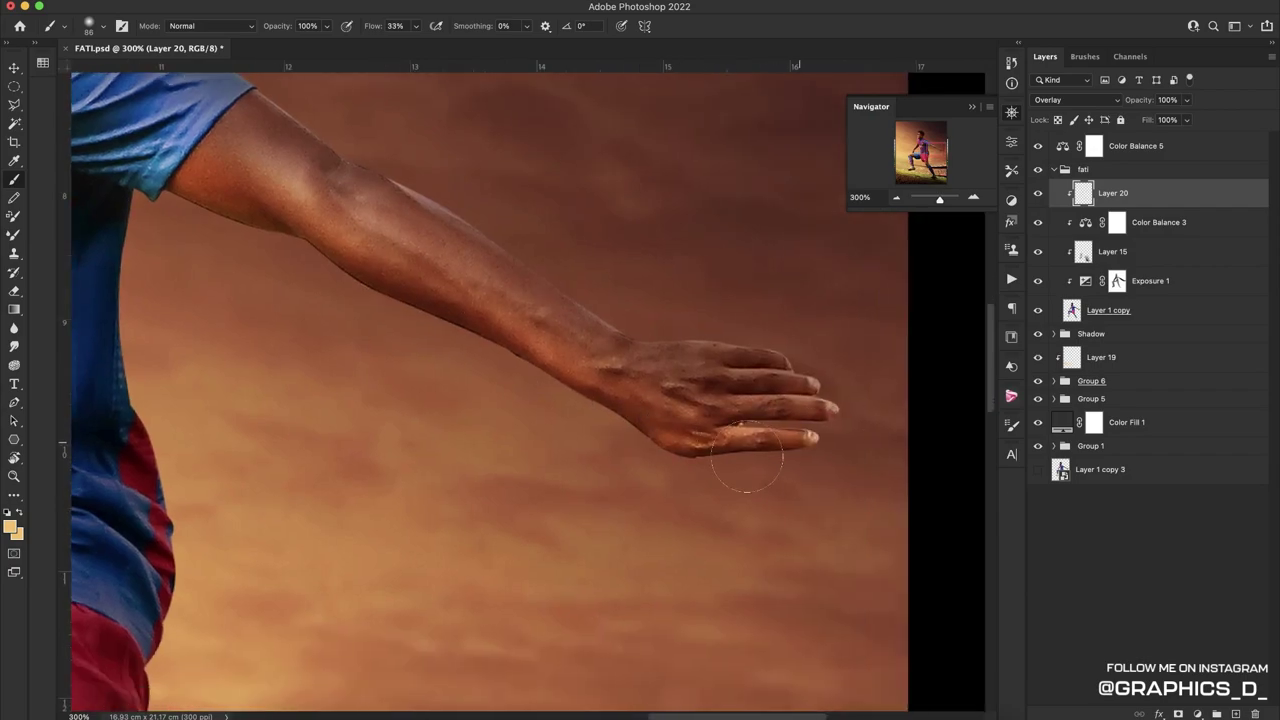
key("ctrl+minus")
key("ctrl+minus")
key("ctrl+minus")
Check the overlay with a large Eraser and Brush, then tilt the view and return it upright
key("e")
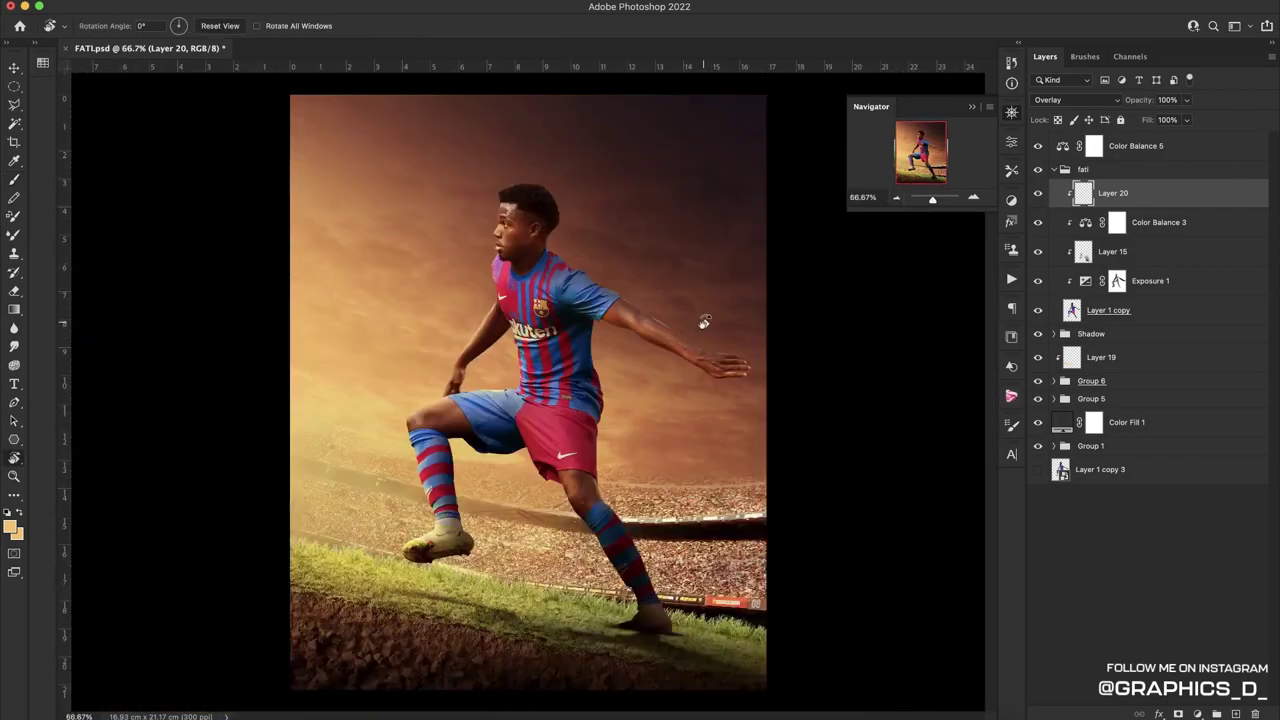
right_click(711, 264)
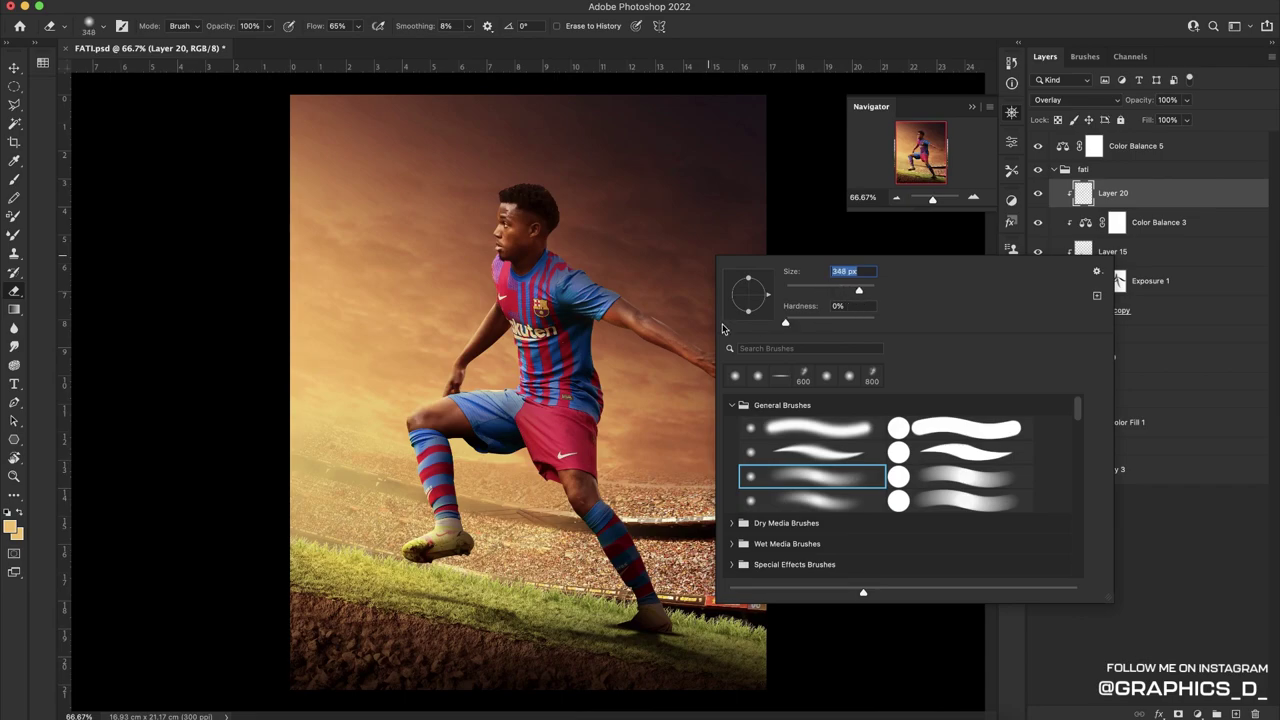
key("Return")
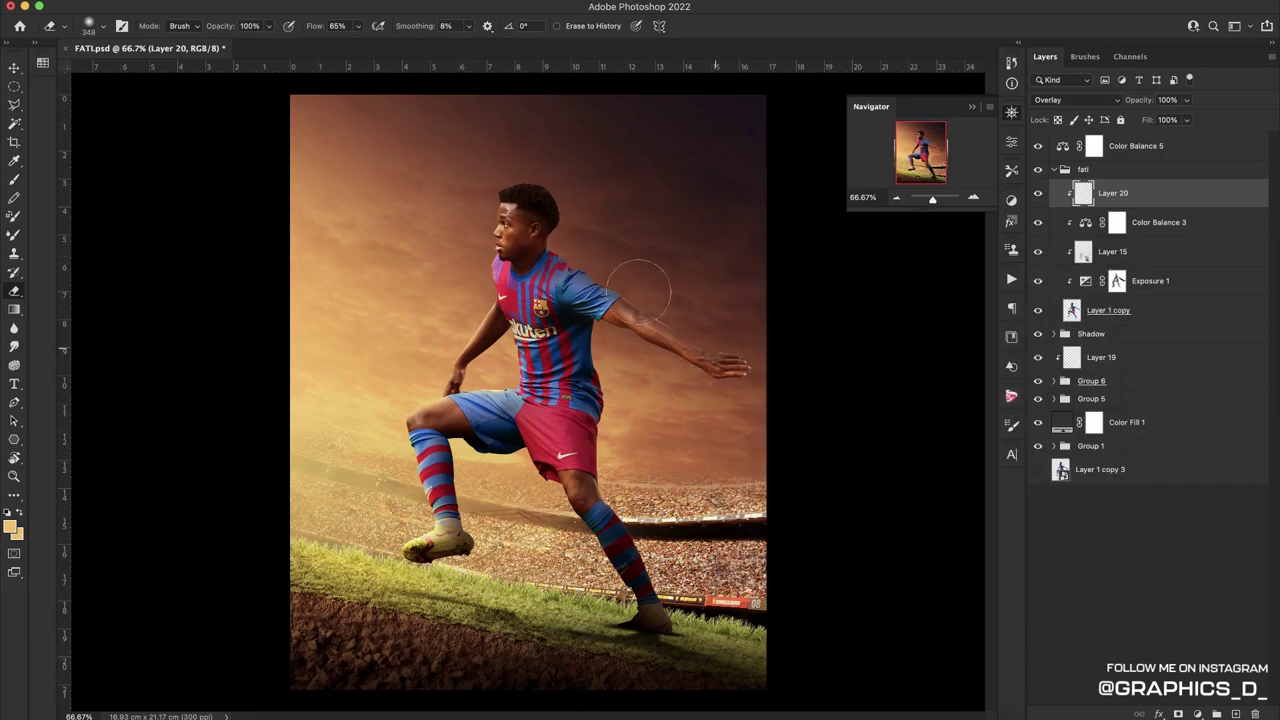
key("b")
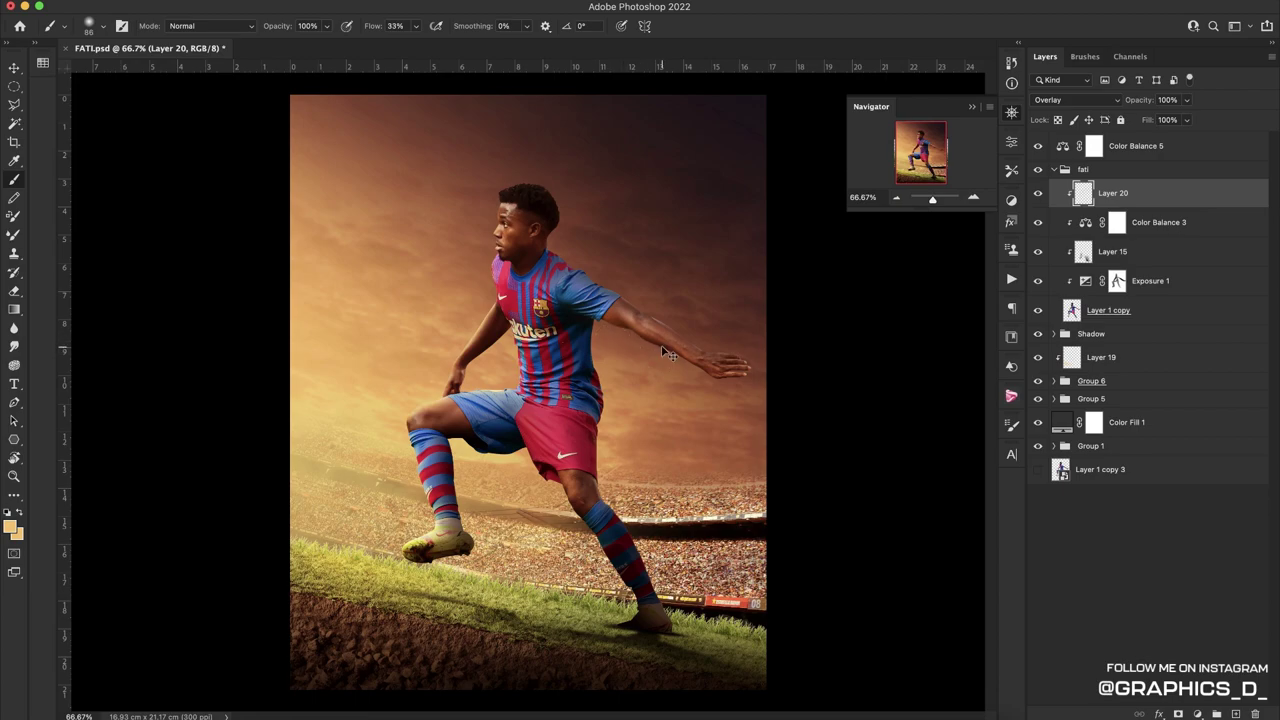
key("r")
mouse_move(560, 358)
left_mouse_down()
mouse_move(619, 346)
mouse_move(494, 333)
mouse_move(460, 425)
mouse_move(512, 340)
mouse_move(516, 378)
left_mouse_up()
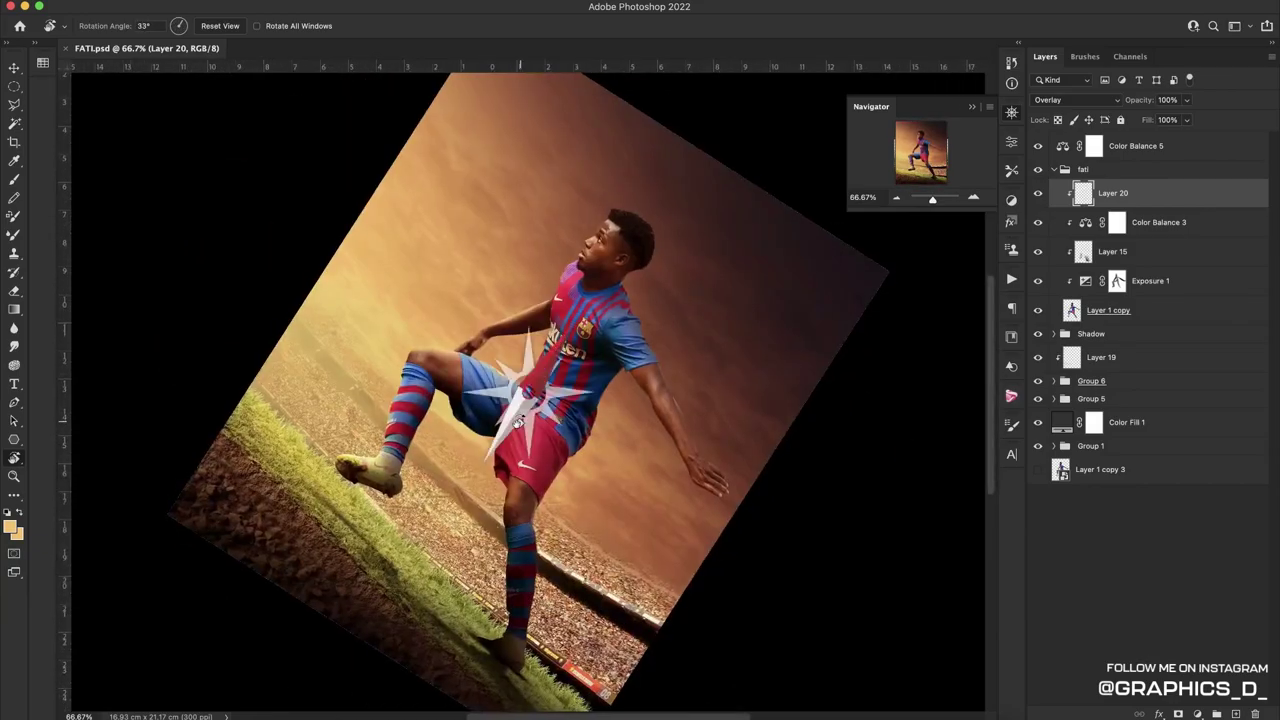
left_click_drag(516, 378, 537, 428)
Zoom in on the foot, then move up and zoom to 600% on the player's face
left_click(972, 197)
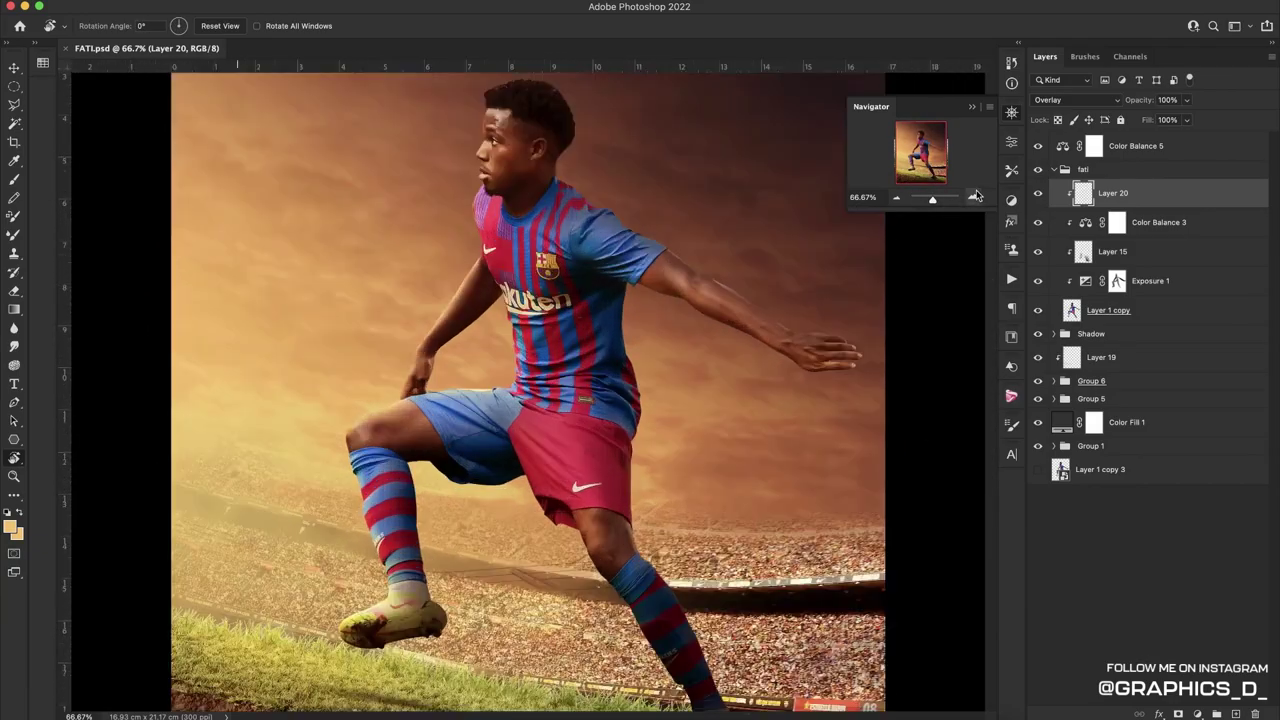
left_click(972, 197)
scroll(706, 346, "down", 5)
scroll(529, 348, "up", 5)
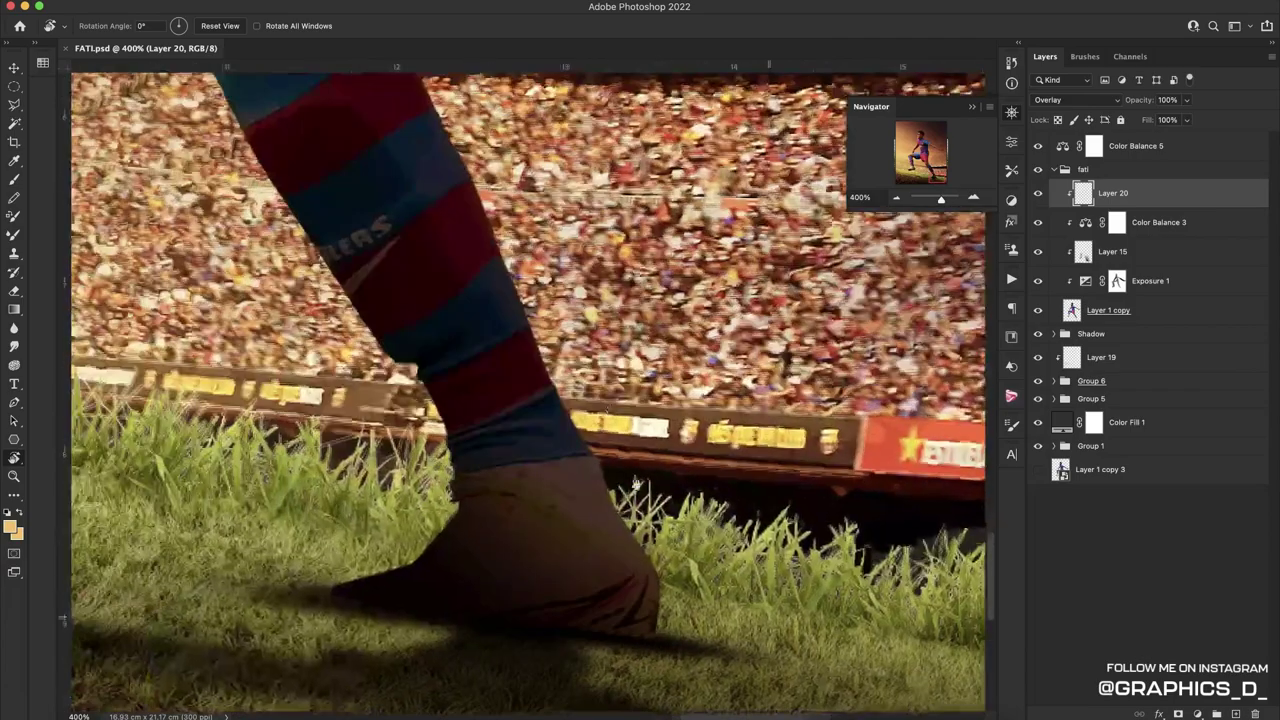
scroll(540, 360, "up", 5)
scroll(560, 350, "up", 5)
scroll(573, 434, "up", 5)
scroll(573, 434, "up", 5)
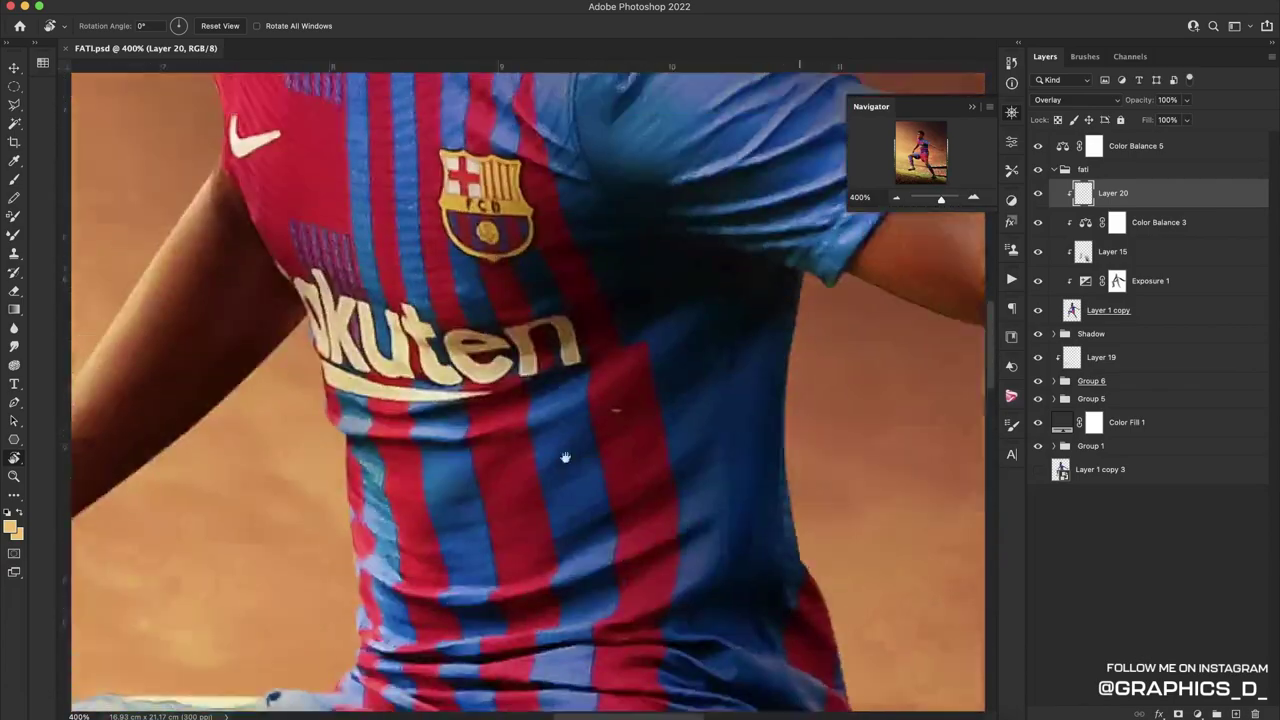
scroll(610, 455, "up", 5)
scroll(600, 450, "up", 5)
scroll(640, 400, "up", 2)
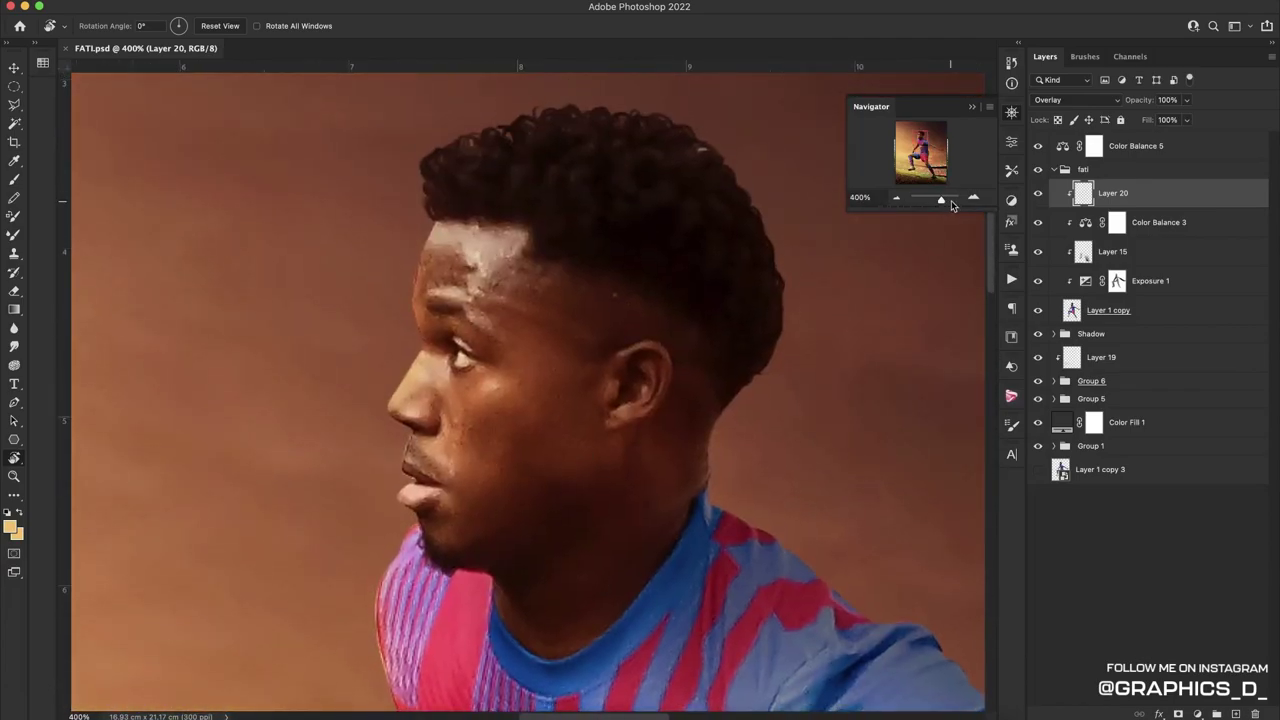
left_click(973, 197)
left_click(973, 197)
Add a new Layer 21 with Linear Dodge (Add) blend mode
left_click(1235, 713)
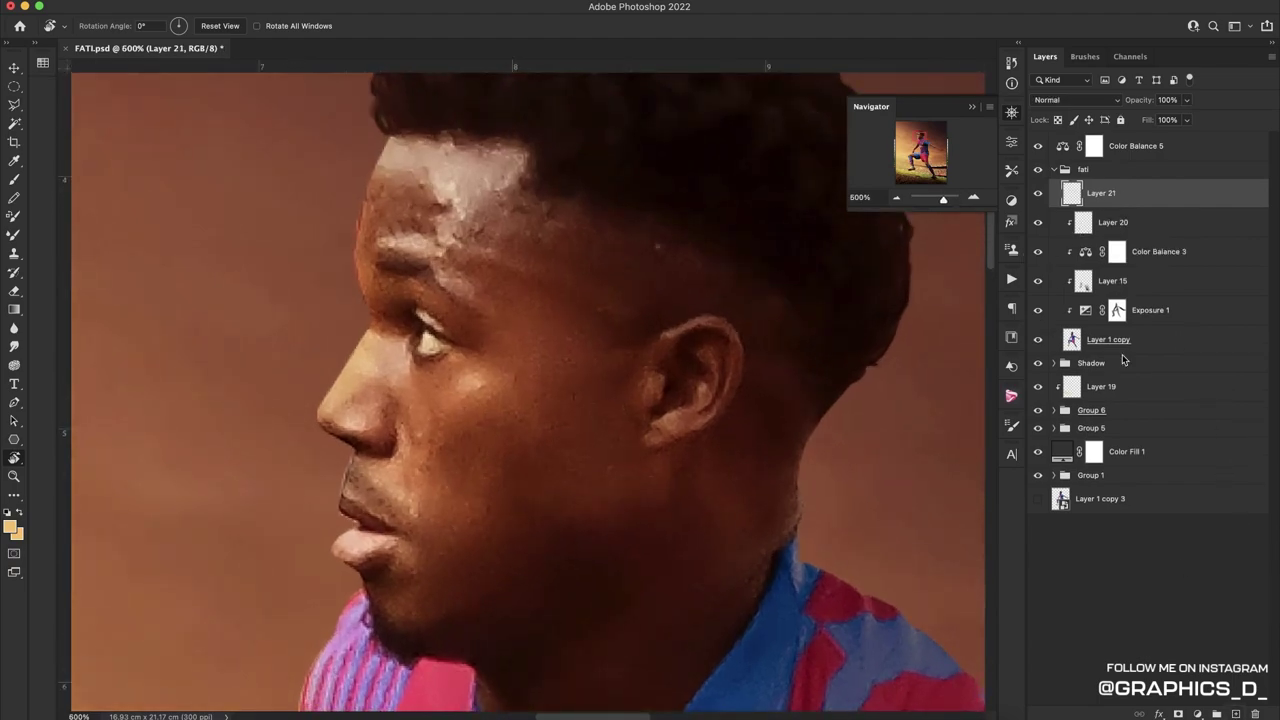
left_click(1090, 100)
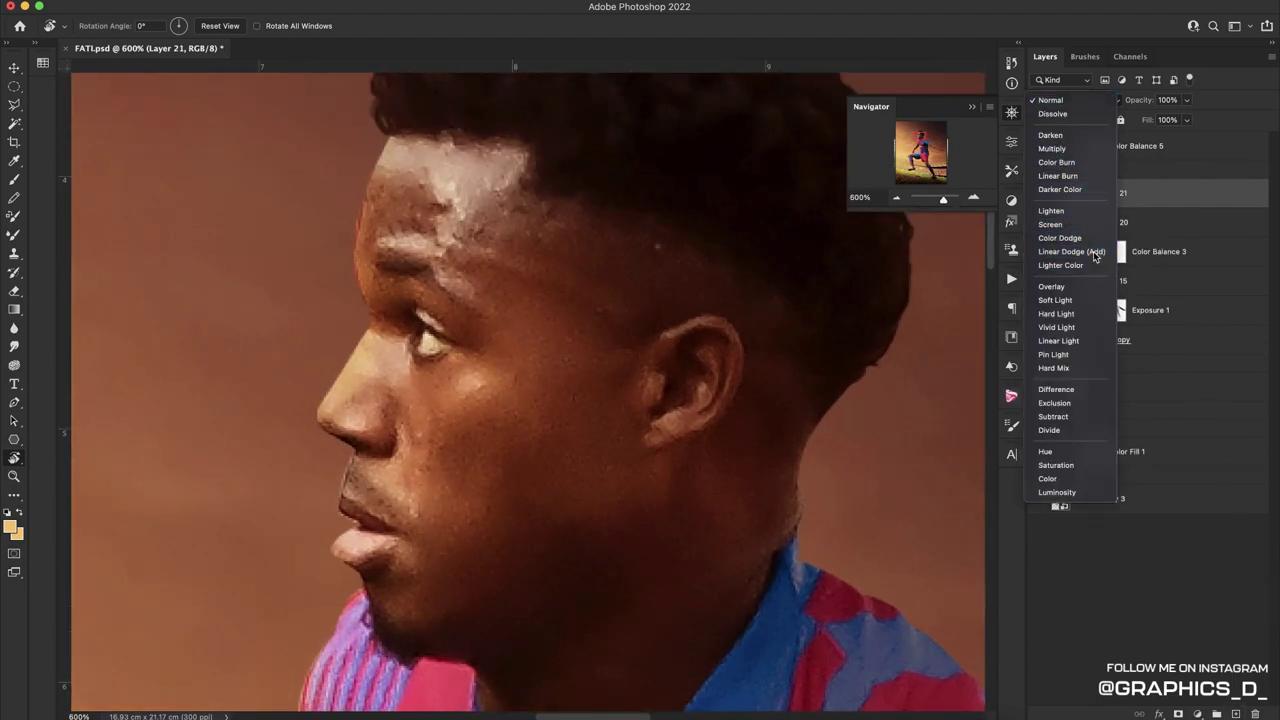
left_click(1071, 251)
Set up a soft round brush at 6 px size
key("b")
right_click(397, 320)
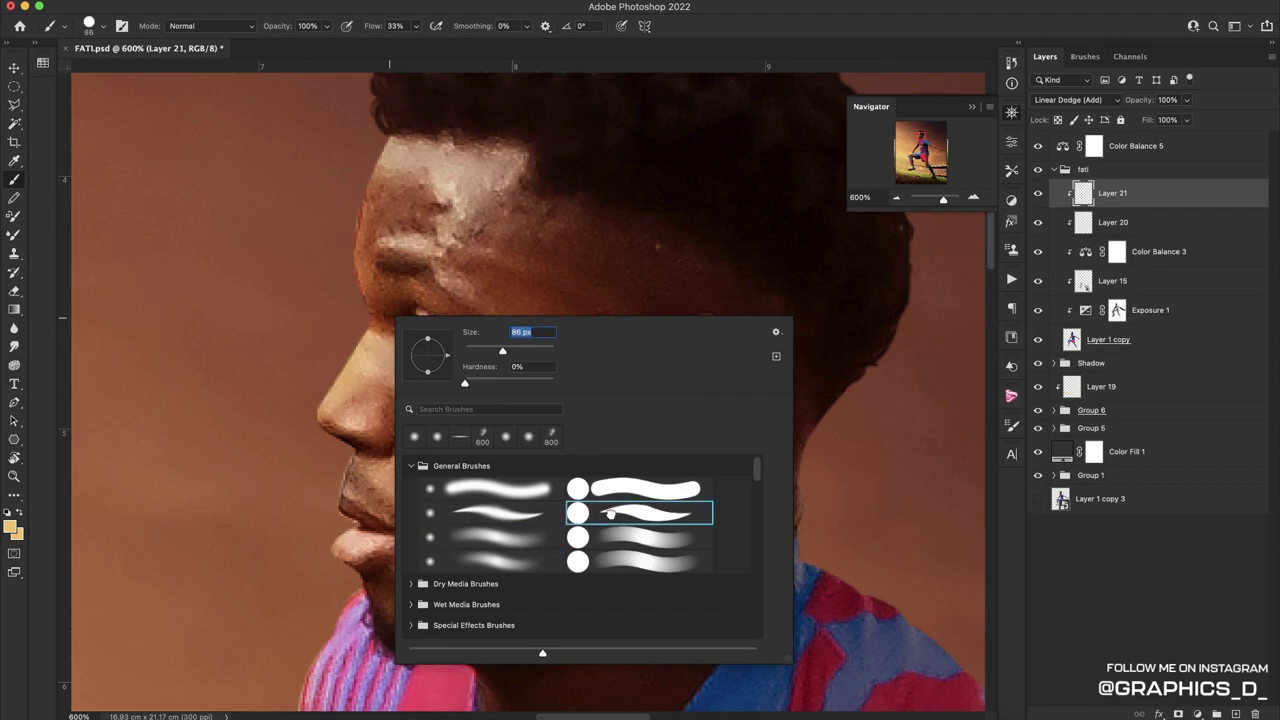
left_click(505, 436)
key("Return")
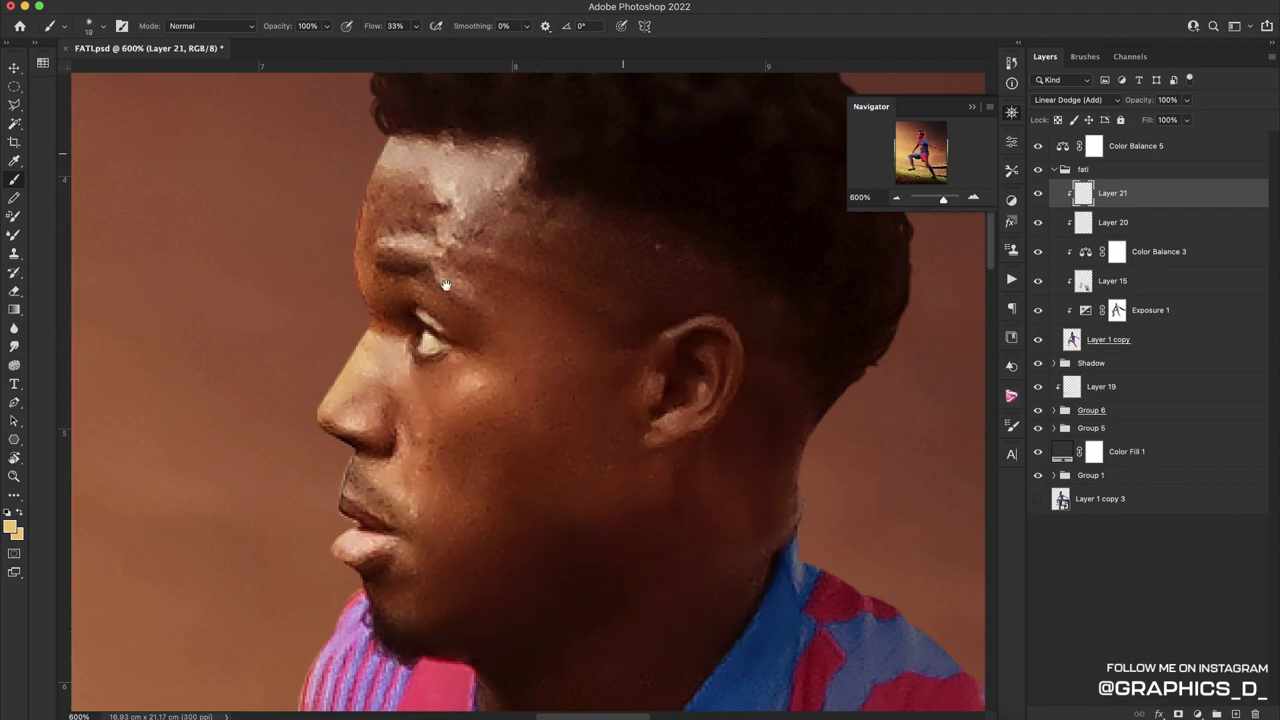
scroll(600, 300, "left", 5)
right_click(538, 301)
left_click_drag(613, 333, 607, 334)
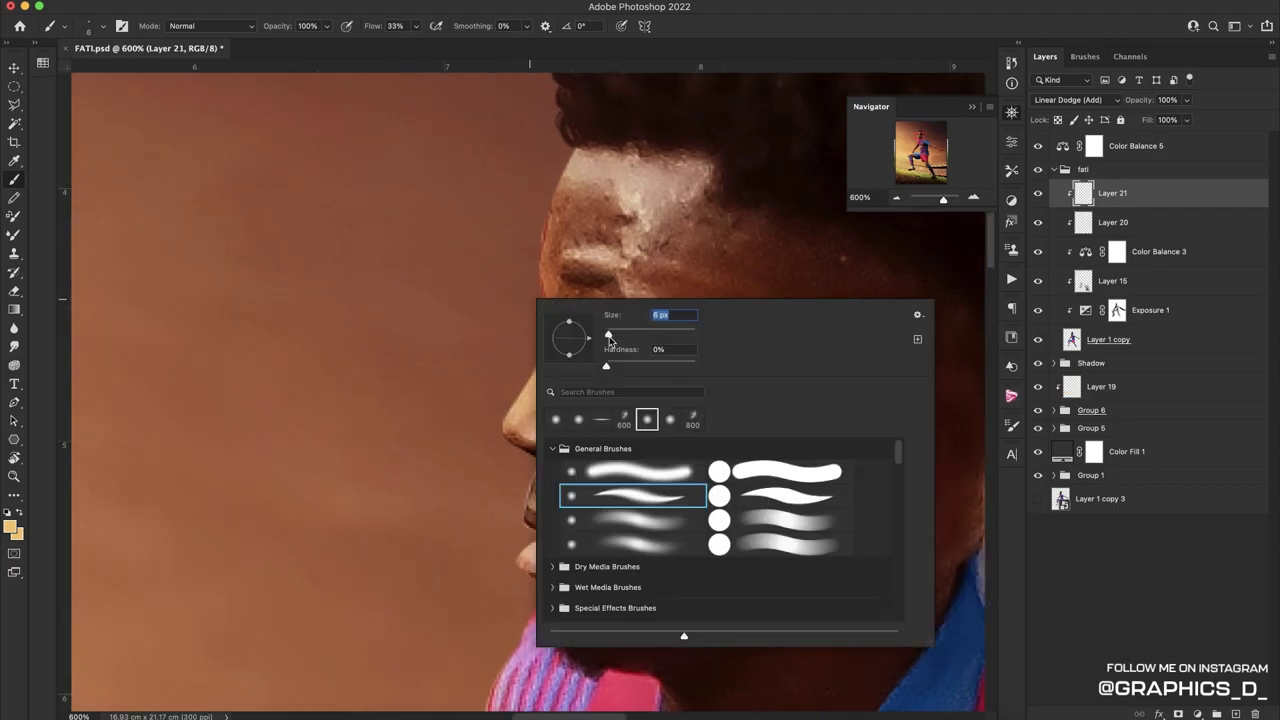
key("Return")
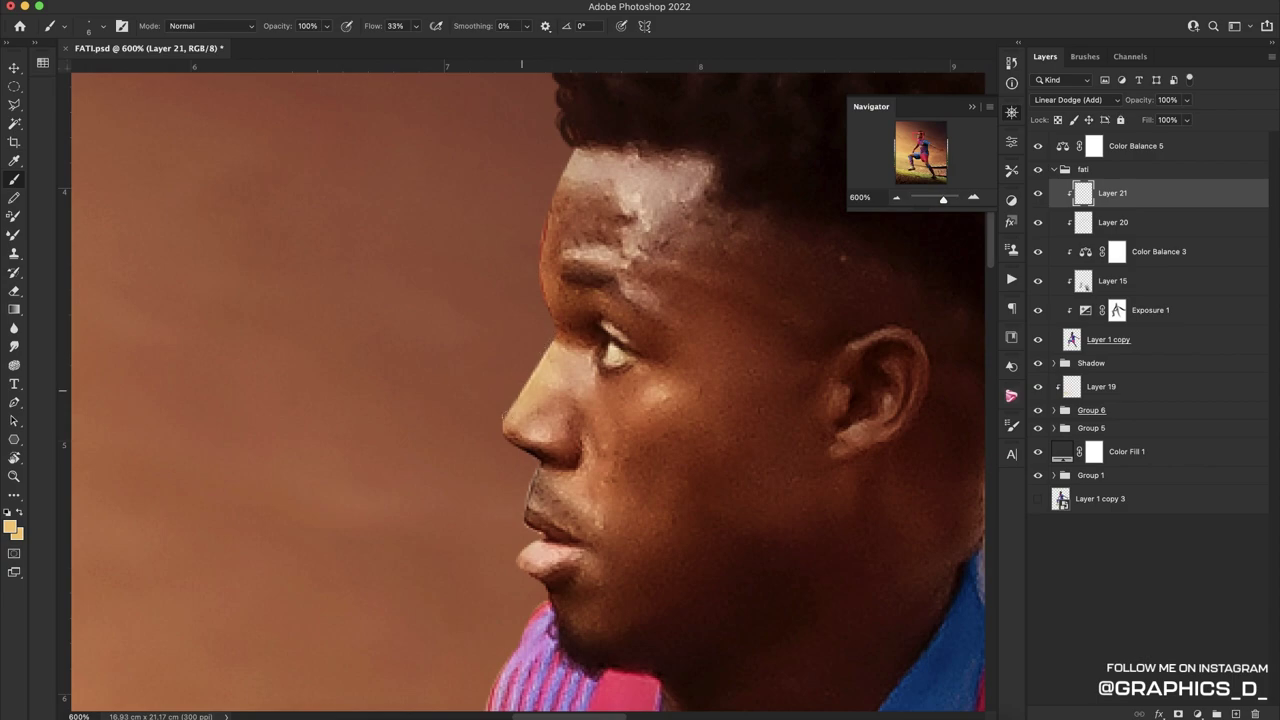
Paint thin rim light along the nose, forehead, brow, nose tip and upper lip
left_click_drag(524, 390, 503, 434)
left_click_drag(551, 303, 545, 421)
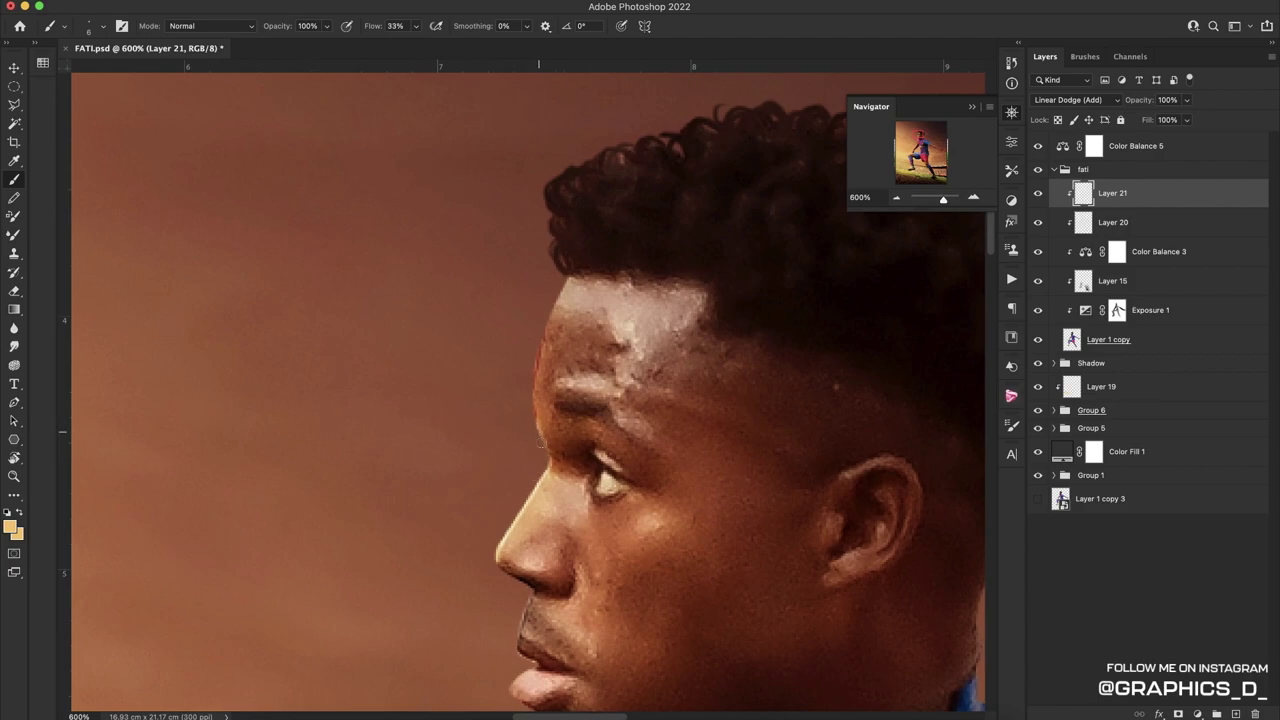
left_click_drag(531, 382, 533, 432)
mouse_move(527, 380)
left_mouse_down()
mouse_move(546, 306)
mouse_move(536, 382)
left_mouse_up()
mouse_move(548, 318)
left_mouse_down()
mouse_move(538, 414)
mouse_move(546, 300)
left_mouse_up()
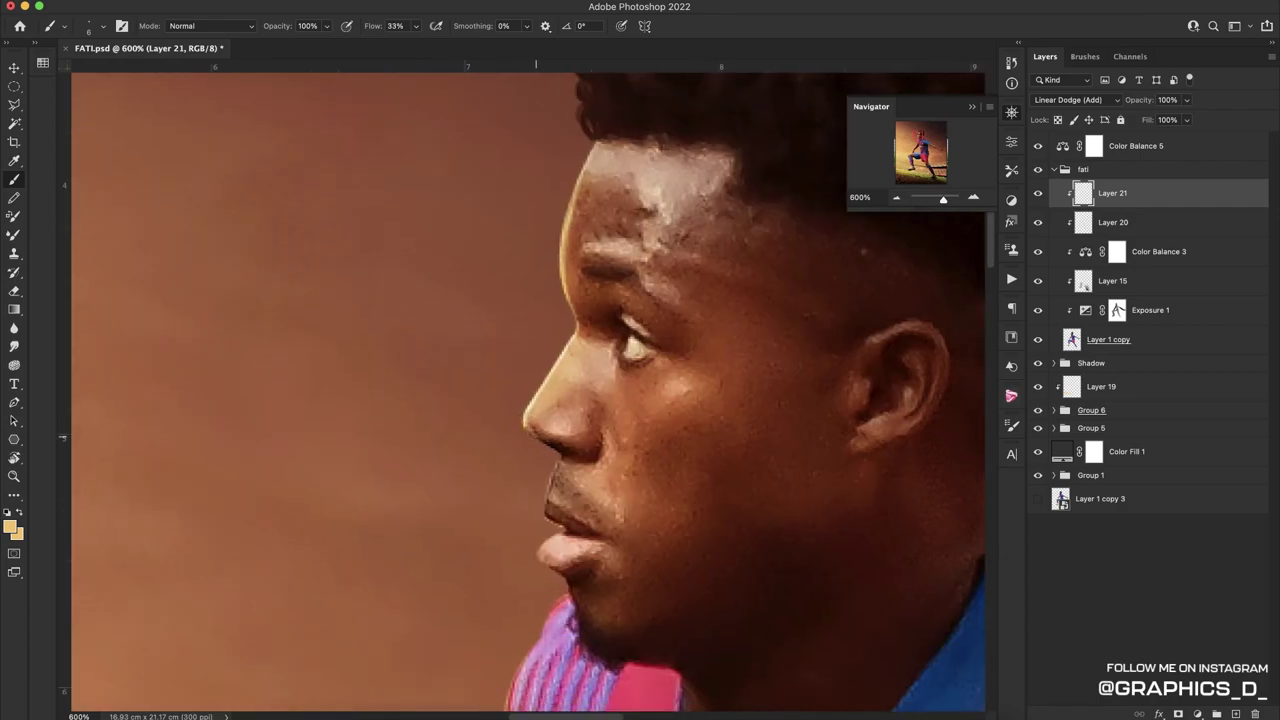
left_click_drag(541, 445, 526, 418)
left_click_drag(557, 470, 546, 495)
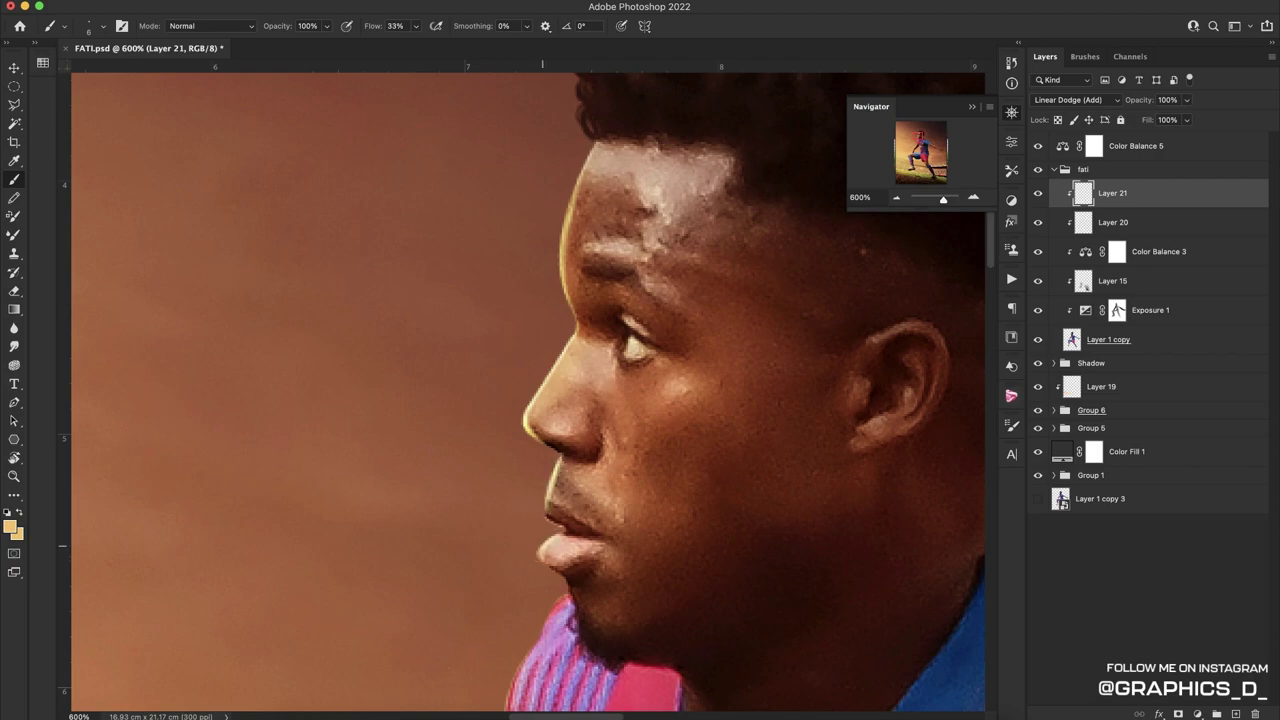
Paint rim light down the lips and chin, then zoom out to view the player
left_click_drag(578, 581, 589, 516)
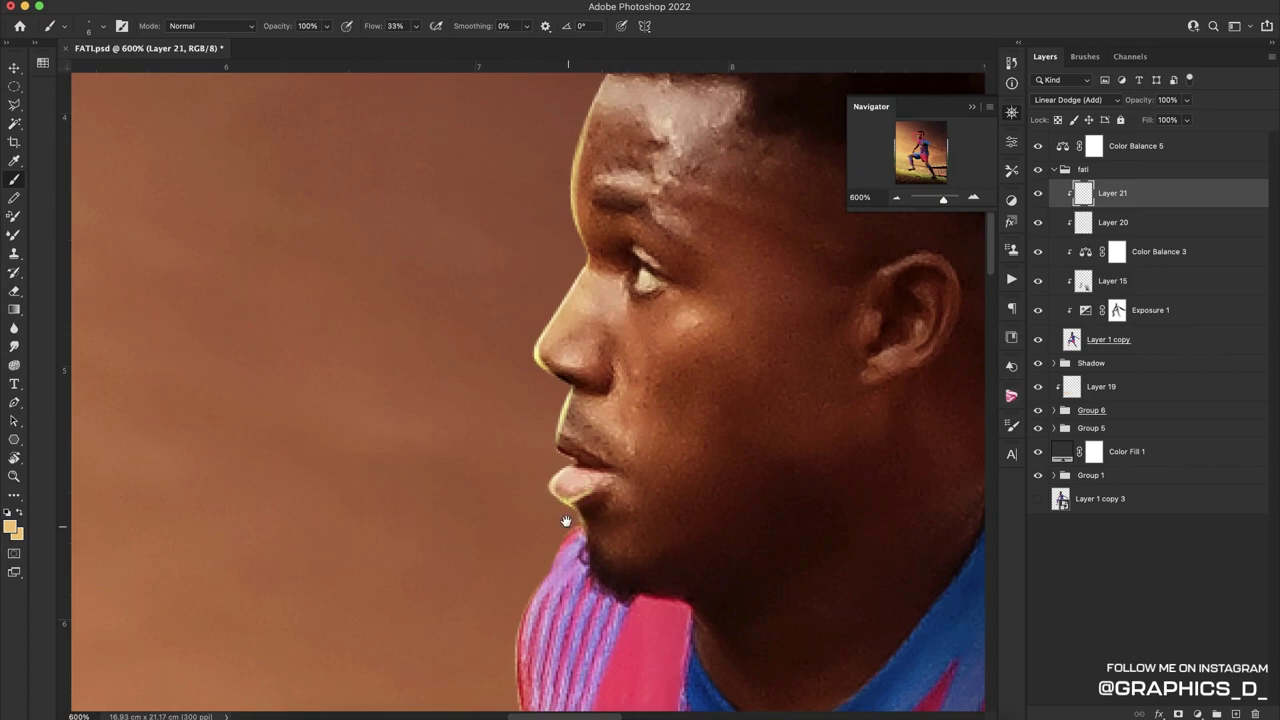
left_click_drag(566, 521, 605, 418)
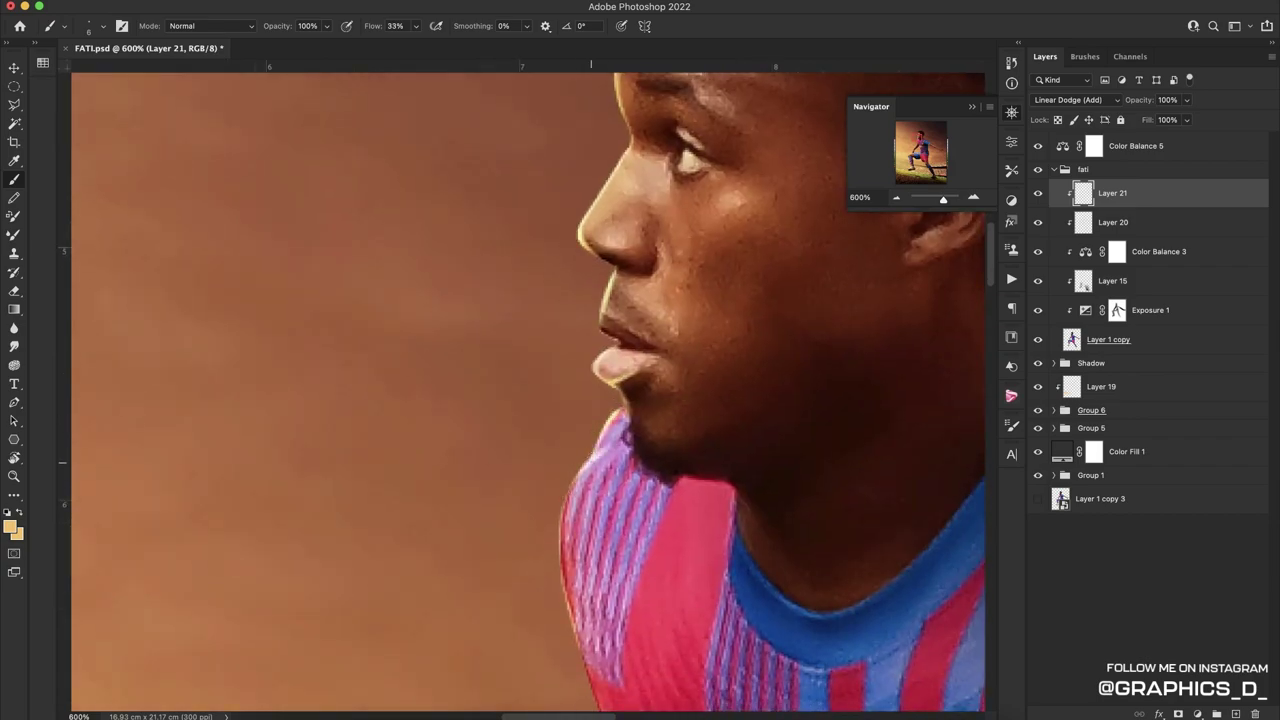
left_click_drag(578, 476, 560, 564)
mouse_move(568, 504)
left_mouse_down()
mouse_move(561, 620)
mouse_move(561, 590)
left_mouse_up()
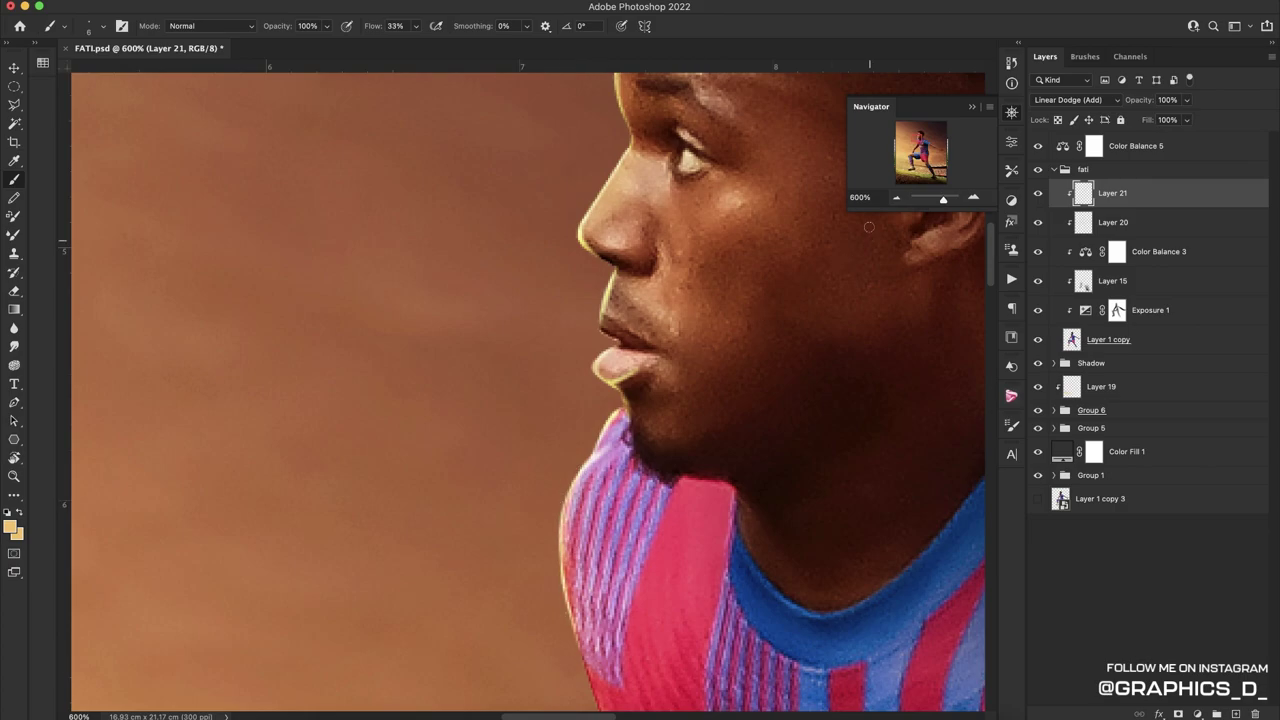
left_click(897, 201)
left_click(897, 201)
Tilt and zoom the view onto the arm, then paint rim light along the upper arm edge
key("r")
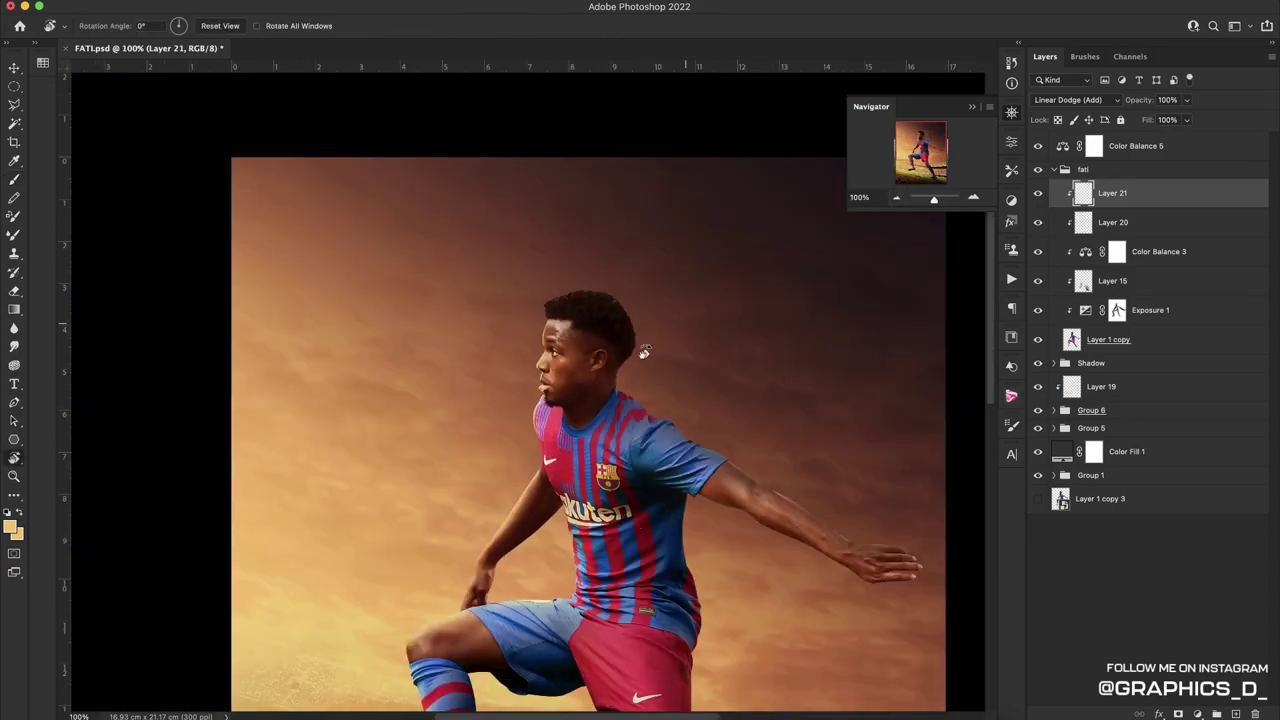
mouse_move(640, 274)
left_mouse_down()
mouse_move(663, 350)
mouse_move(688, 342)
left_mouse_up()
left_click_drag(934, 199, 939, 201)
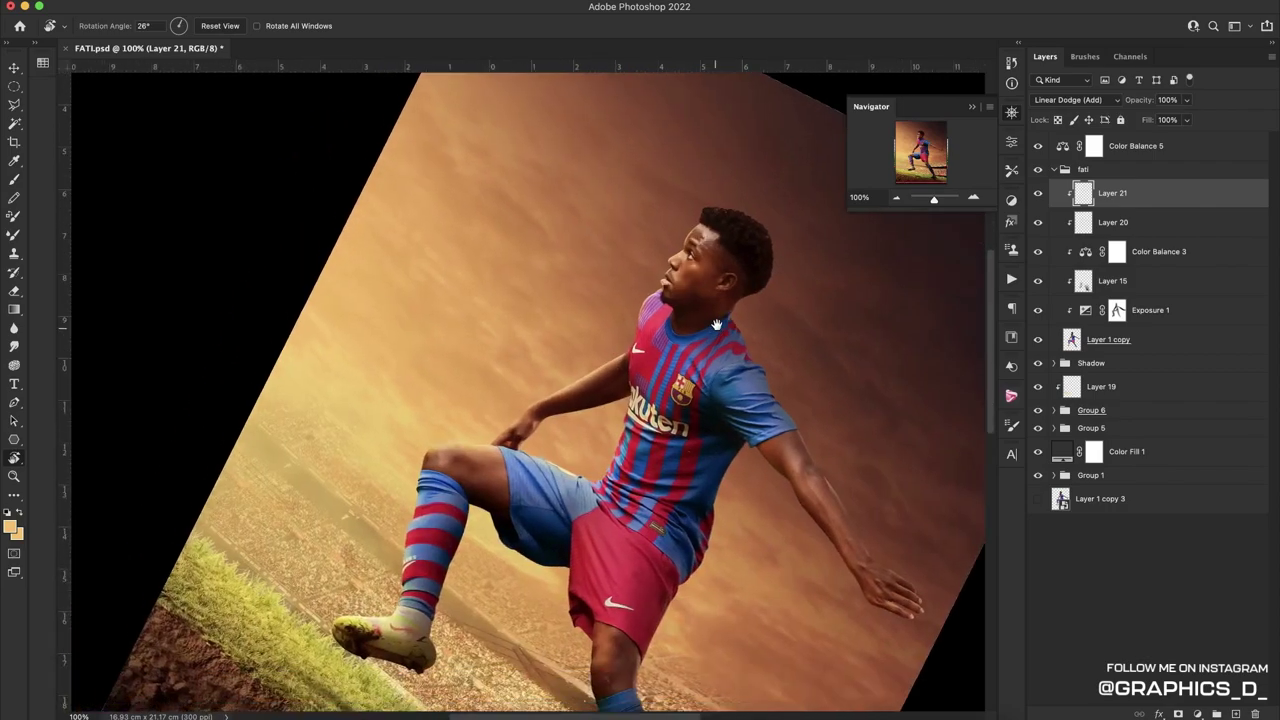
left_click(972, 197)
left_click(972, 197)
left_click_drag(766, 309, 494, 363)
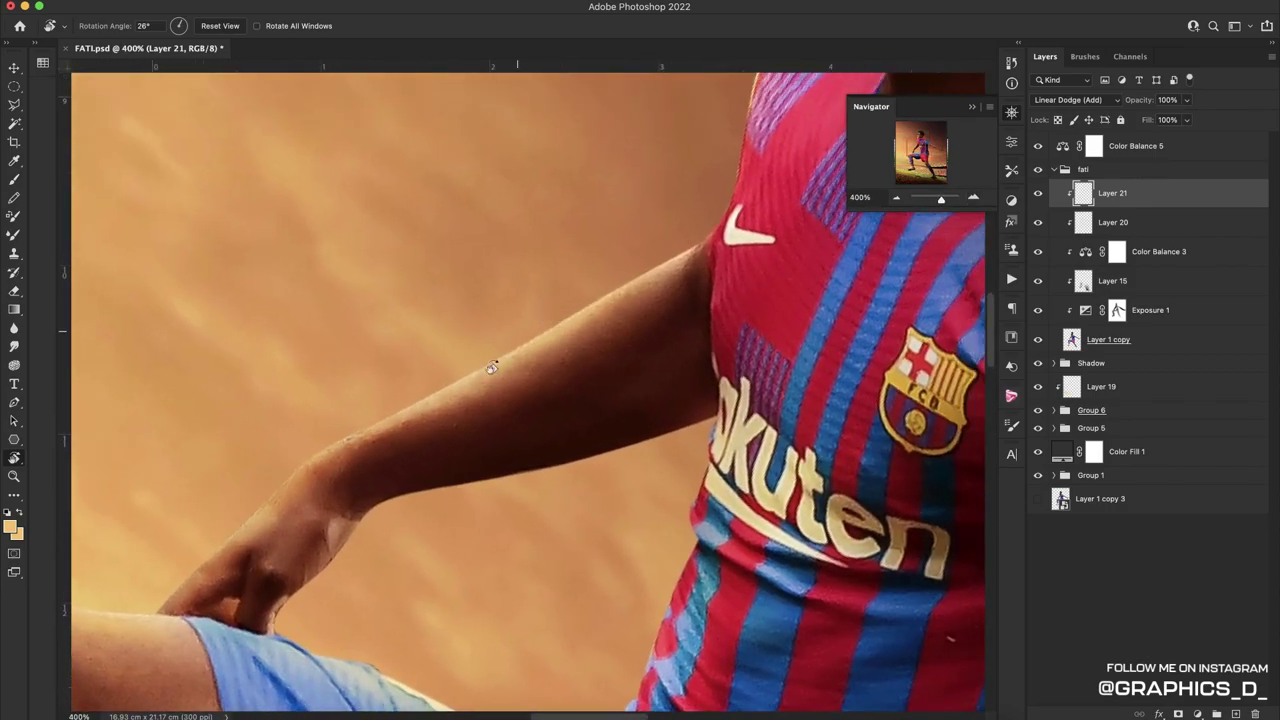
key("b")
right_click(450, 307)
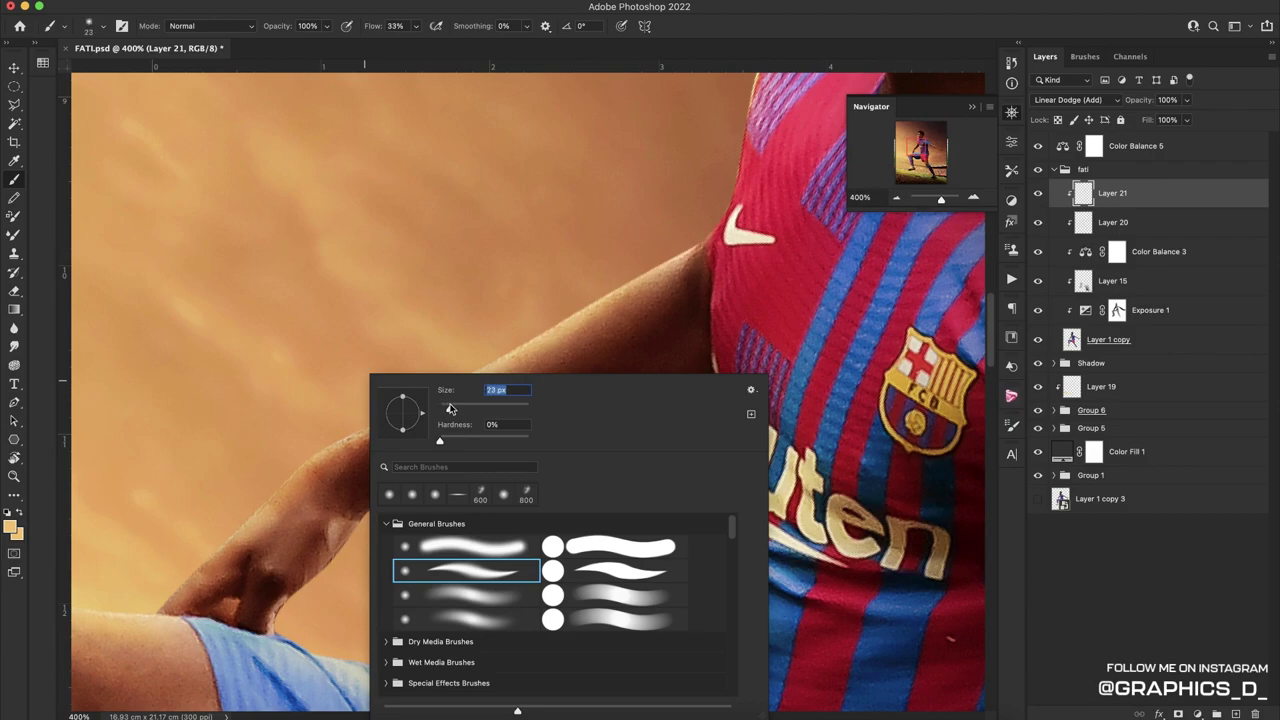
key("Escape")
mouse_move(352, 389)
left_mouse_down()
mouse_move(423, 294)
mouse_move(347, 381)
mouse_move(403, 377)
mouse_move(462, 318)
mouse_move(560, 265)
left_mouse_up()
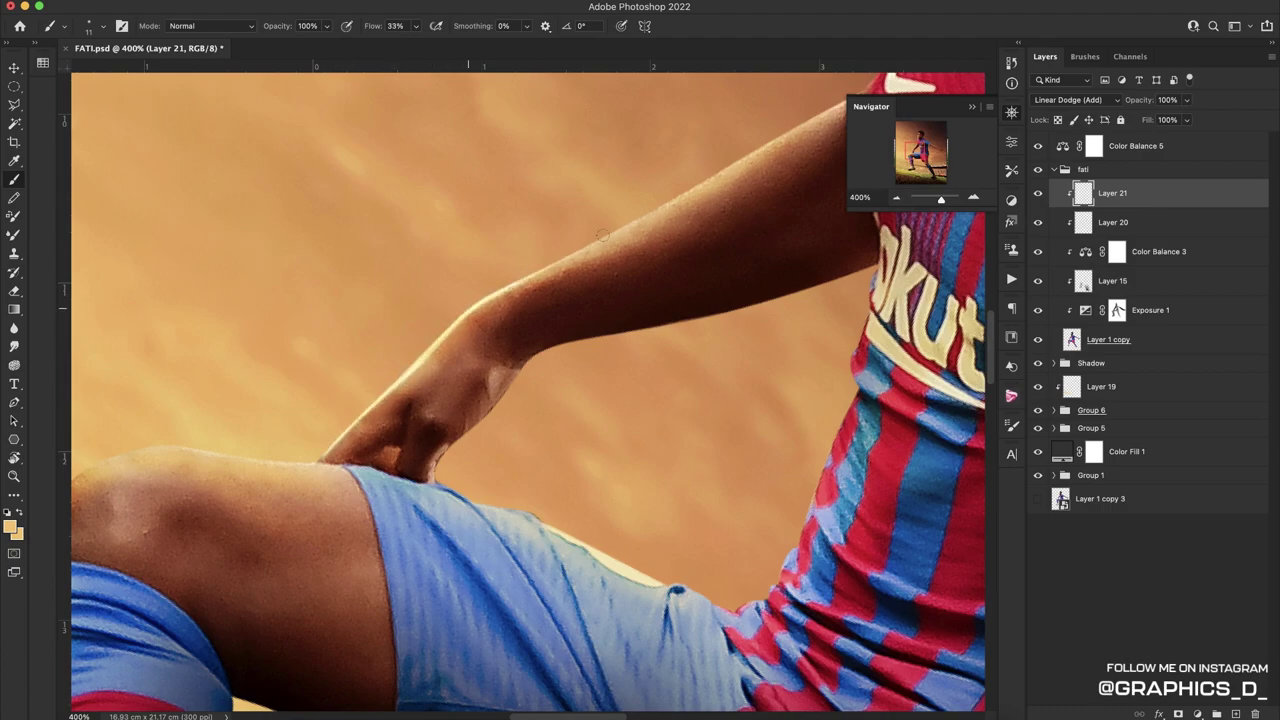
scroll(479, 296, "up", 5)
scroll(483, 334, "right", 5)
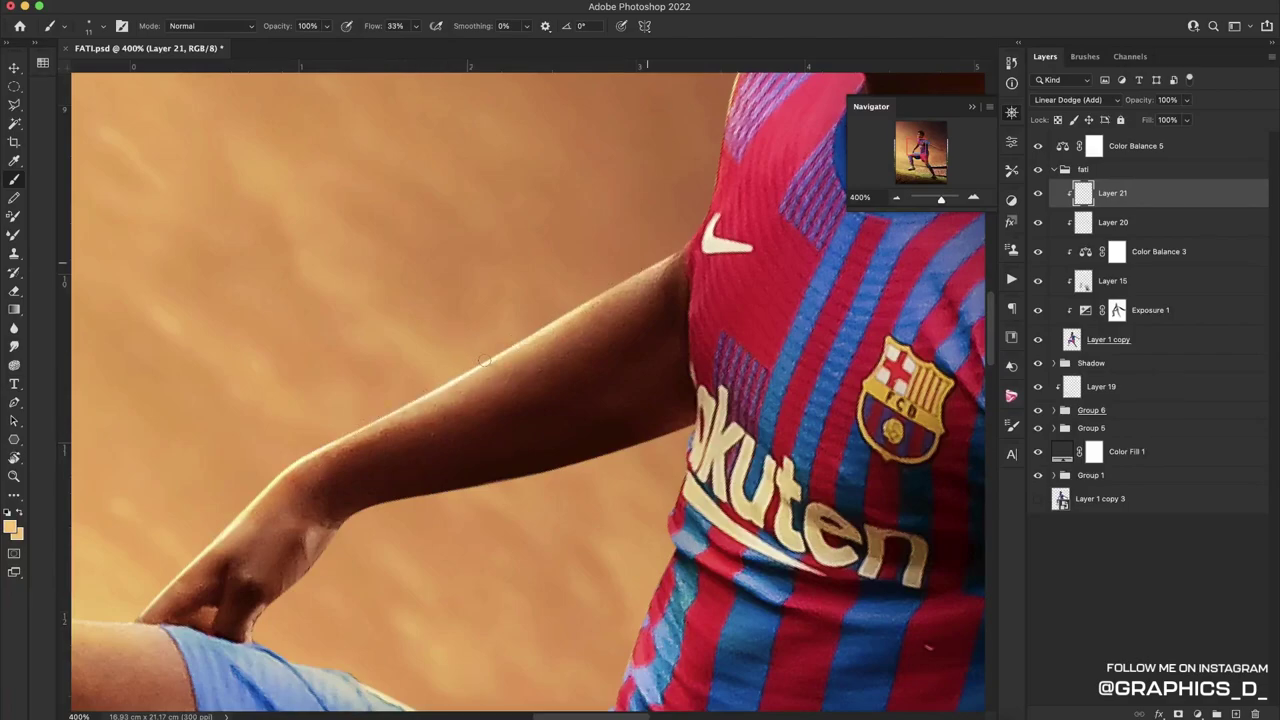
mouse_move(577, 307)
left_mouse_down()
mouse_move(631, 278)
mouse_move(552, 277)
mouse_move(629, 286)
mouse_move(536, 311)
left_mouse_up()
Paint and brighten rim light along the jersey shoulder edge and down toward the arm
key("r")
key("b")
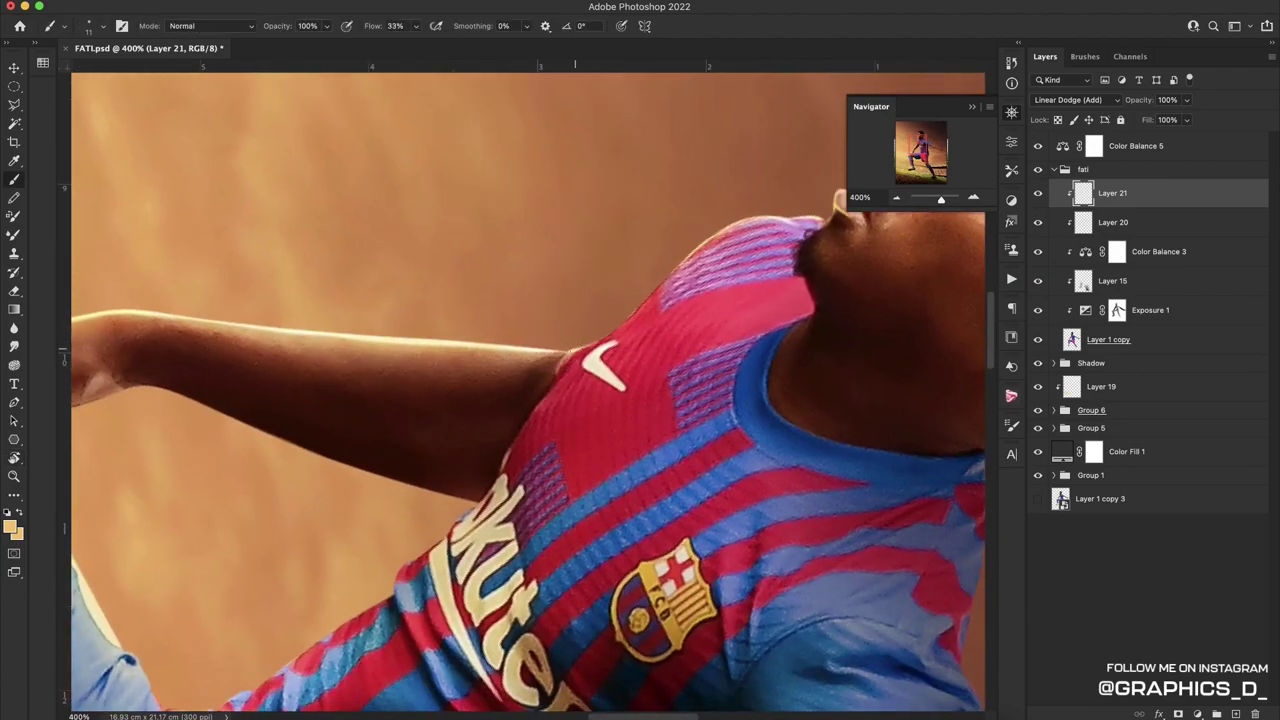
mouse_move(573, 355)
left_mouse_down()
mouse_move(699, 244)
mouse_move(514, 427)
left_mouse_up()
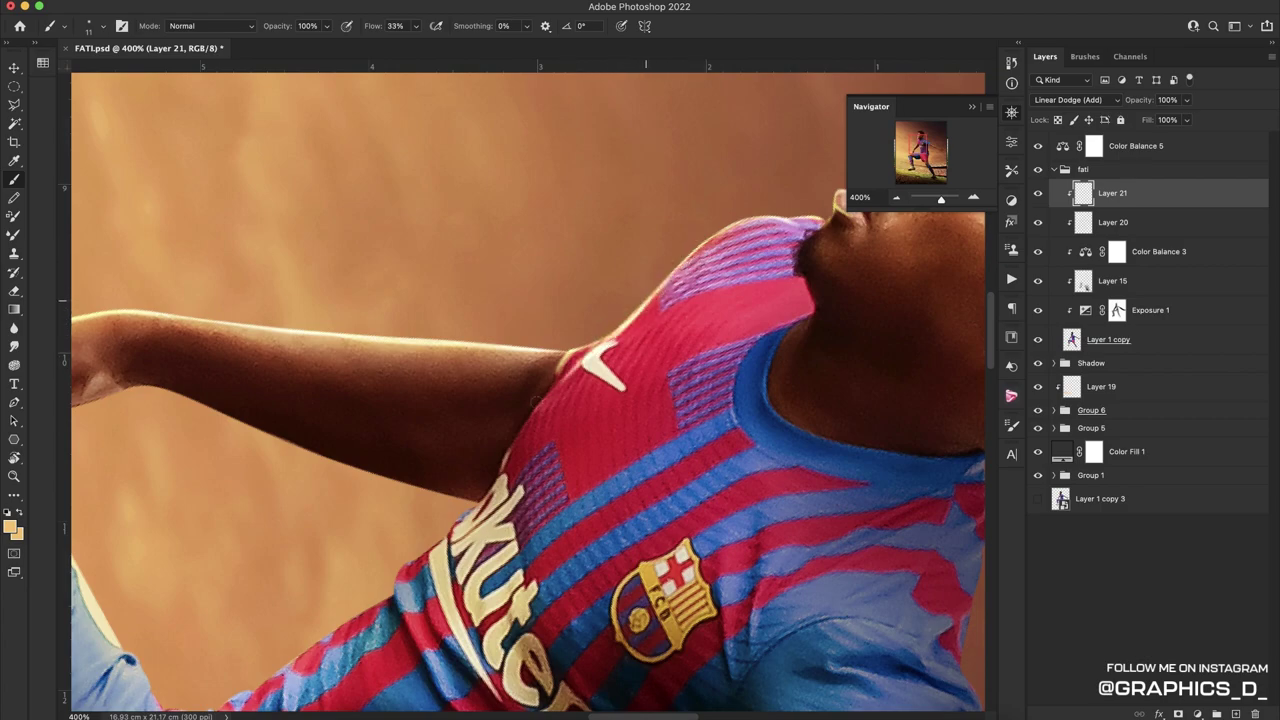
left_click_drag(594, 355, 435, 560)
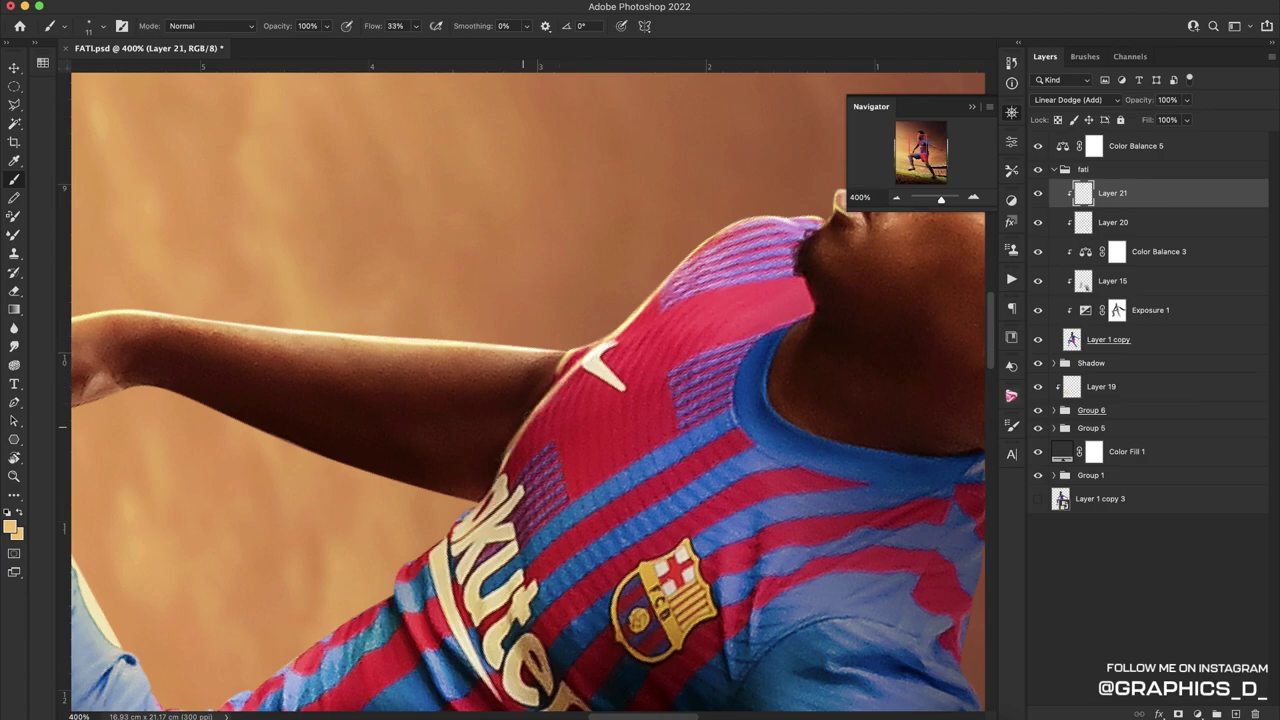
left_click_drag(487, 505, 697, 280)
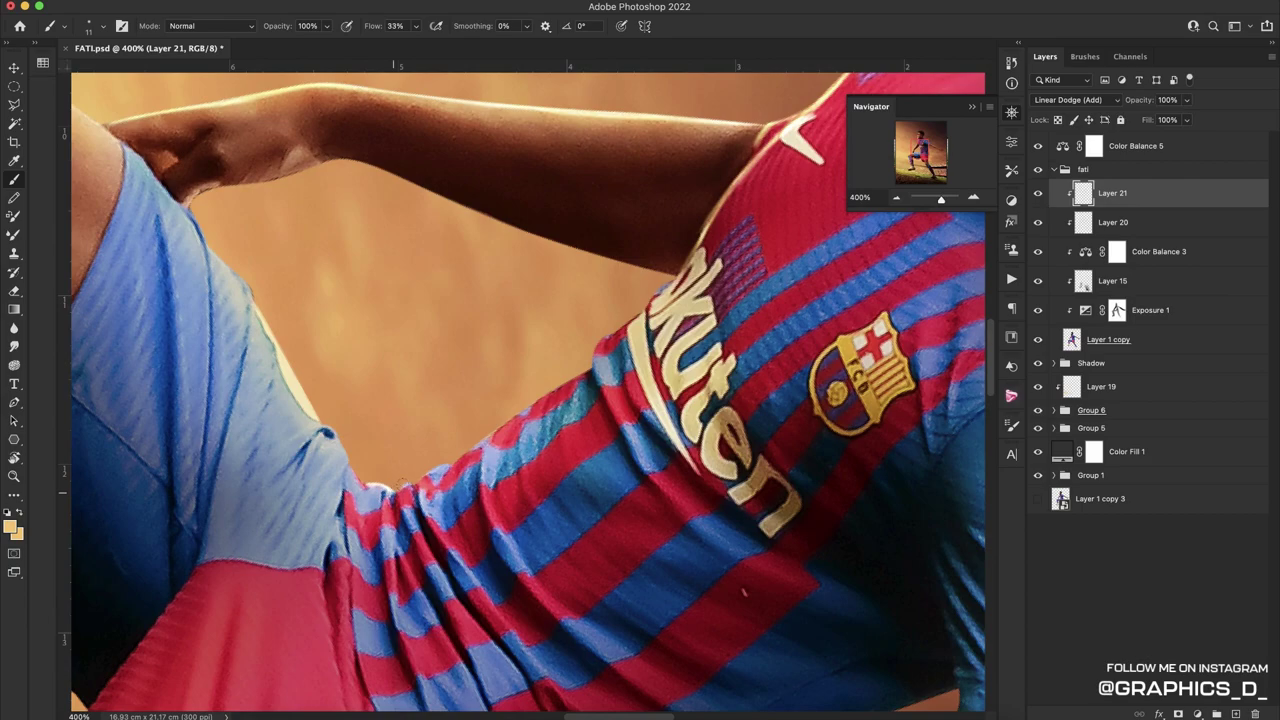
mouse_move(407, 486)
left_mouse_down()
mouse_move(578, 376)
mouse_move(488, 493)
left_mouse_up()
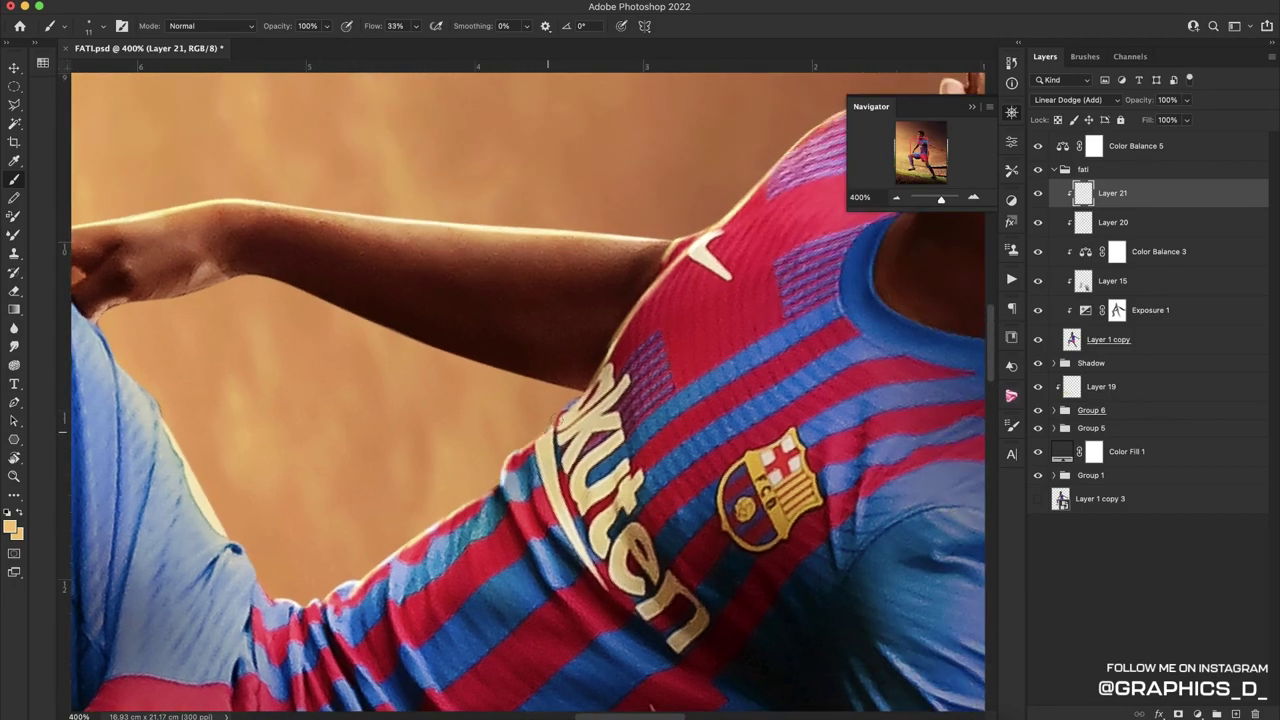
left_click_drag(568, 410, 578, 400)
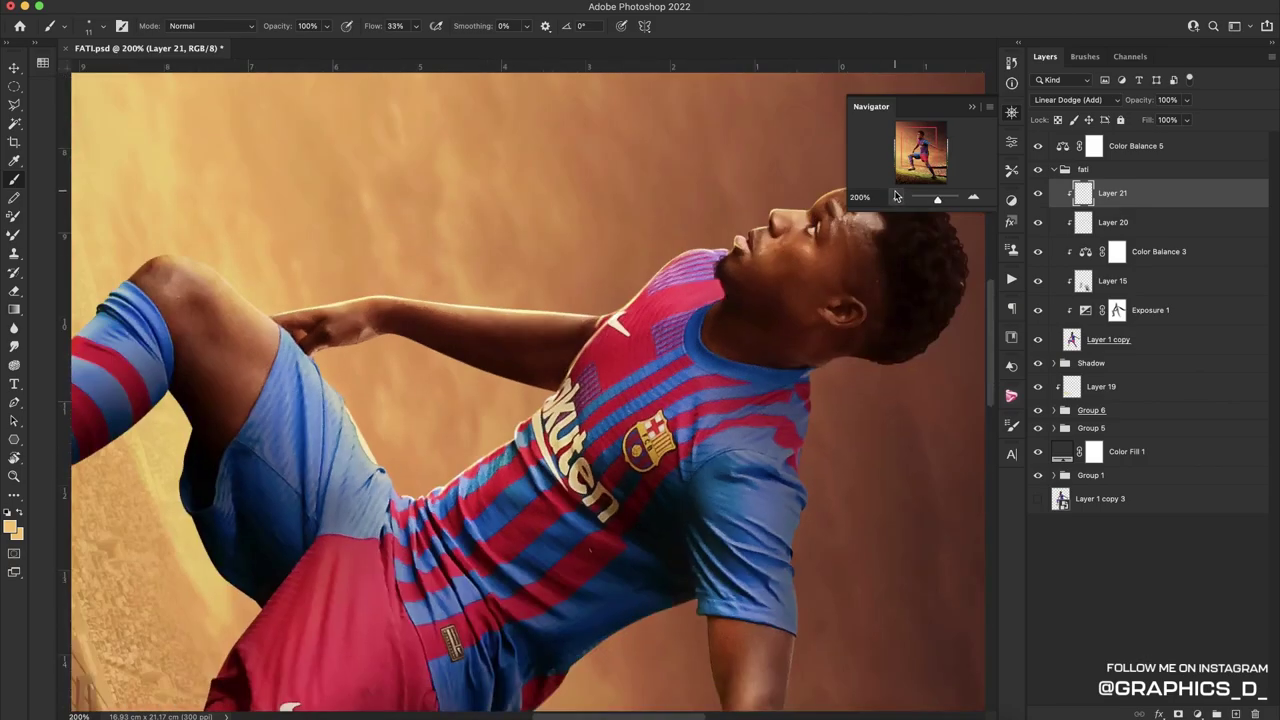
Turn the view upright and paint a sock highlight extending up to the knee
key("r")
left_click_drag(416, 480, 520, 400)
scroll(399, 545, "up", 5)
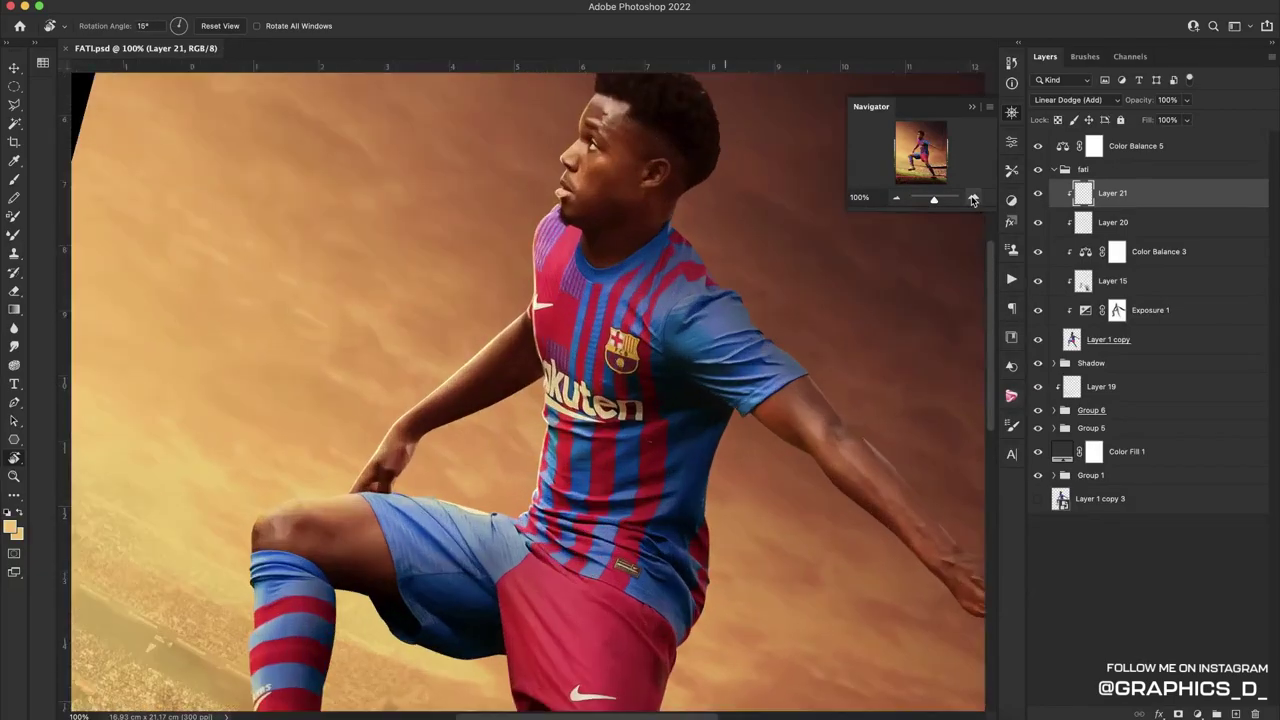
scroll(399, 545, "up", 5)
key("b")
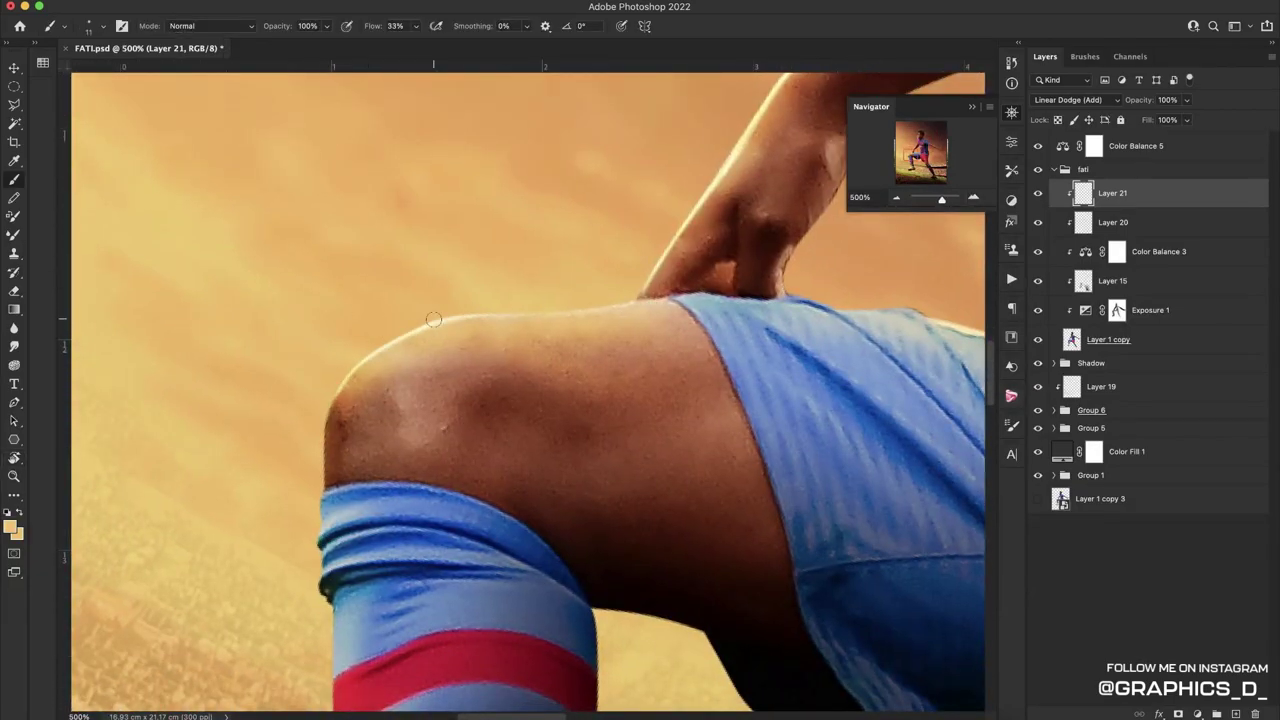
left_click_drag(830, 312, 600, 333)
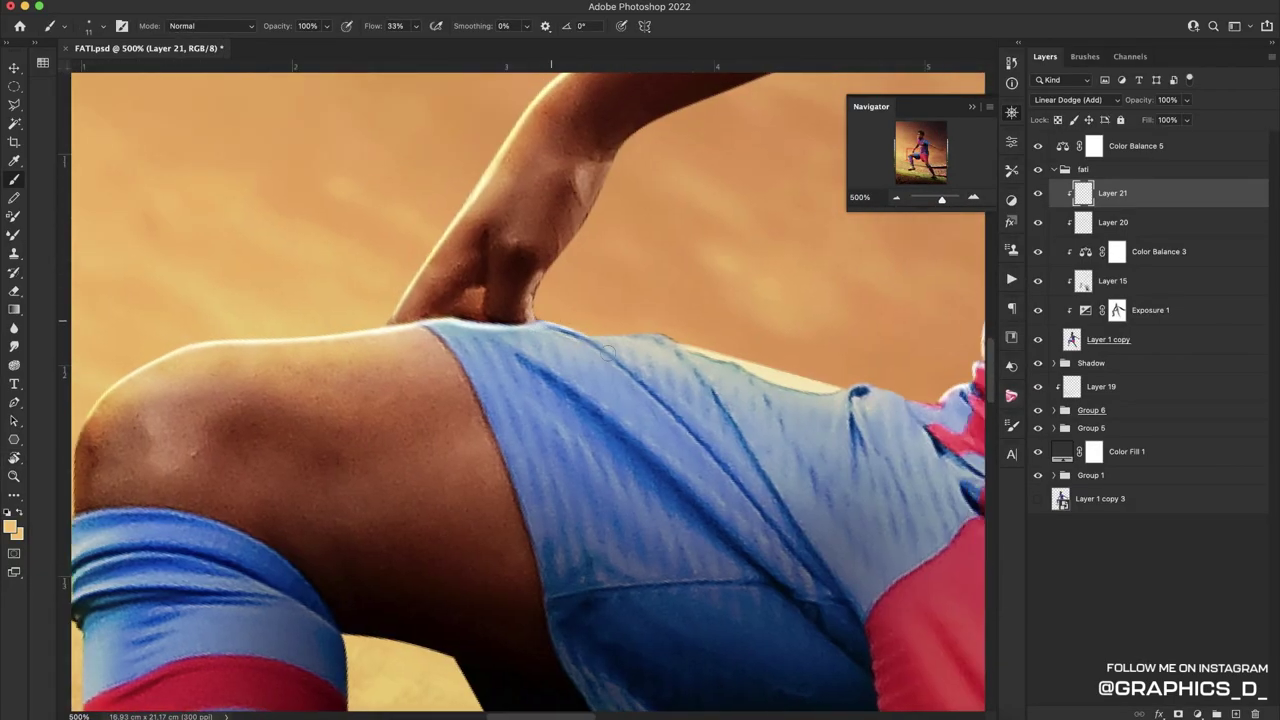
left_click_drag(860, 381, 725, 347)
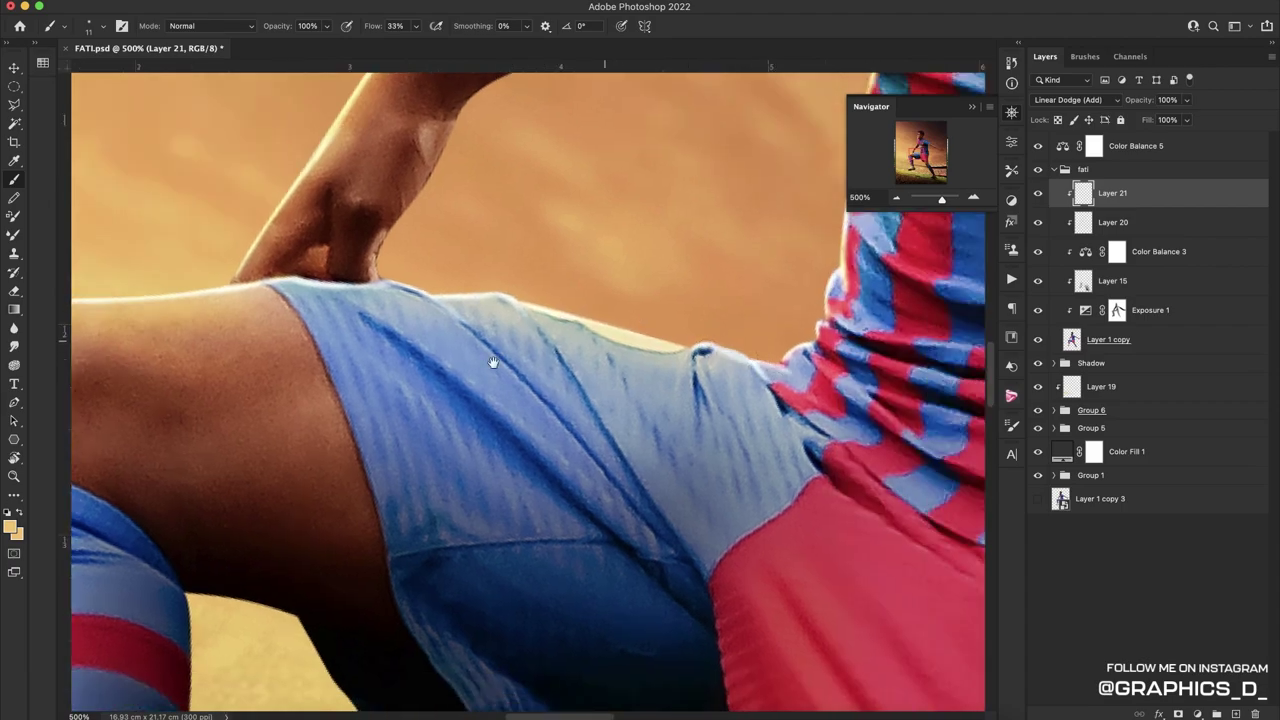
scroll(492, 363, "down", 10)
scroll(500, 257, "down", 10)
scroll(400, 400, "down", 5)
left_click_drag(291, 512, 476, 317)
scroll(478, 319, "up", 5)
scroll(478, 319, "right", 4)
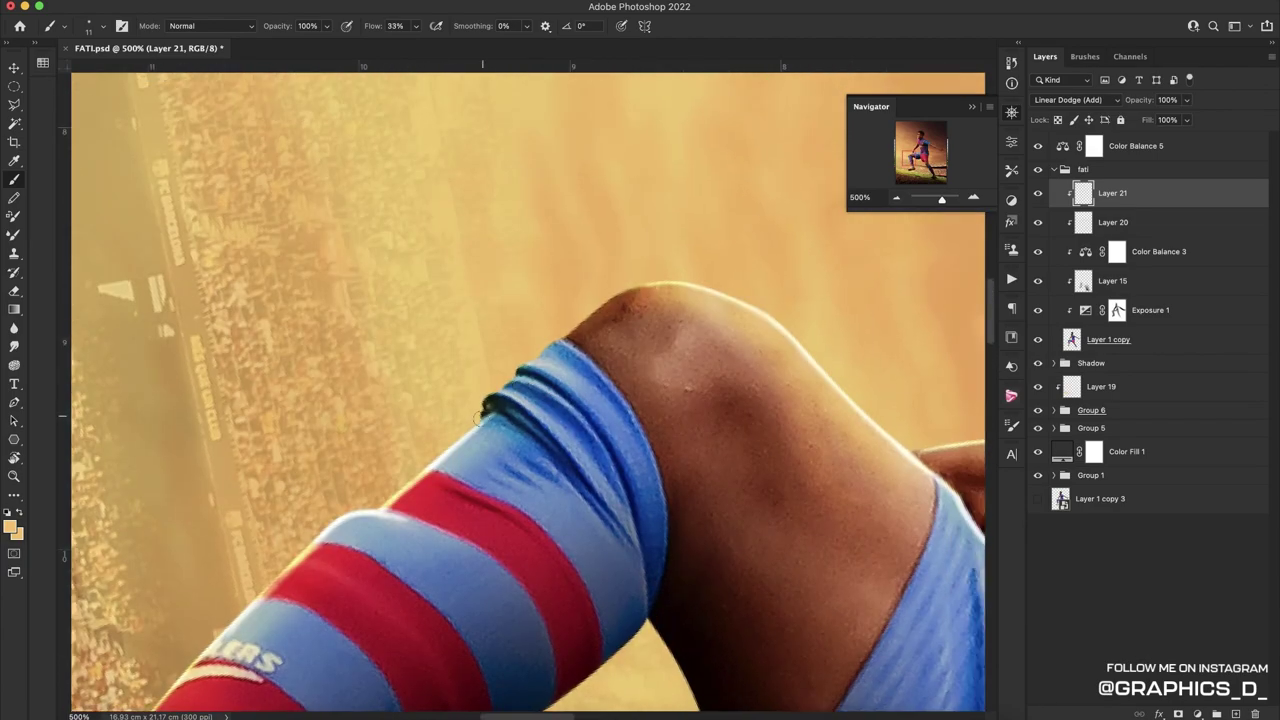
left_click_drag(478, 418, 573, 326)
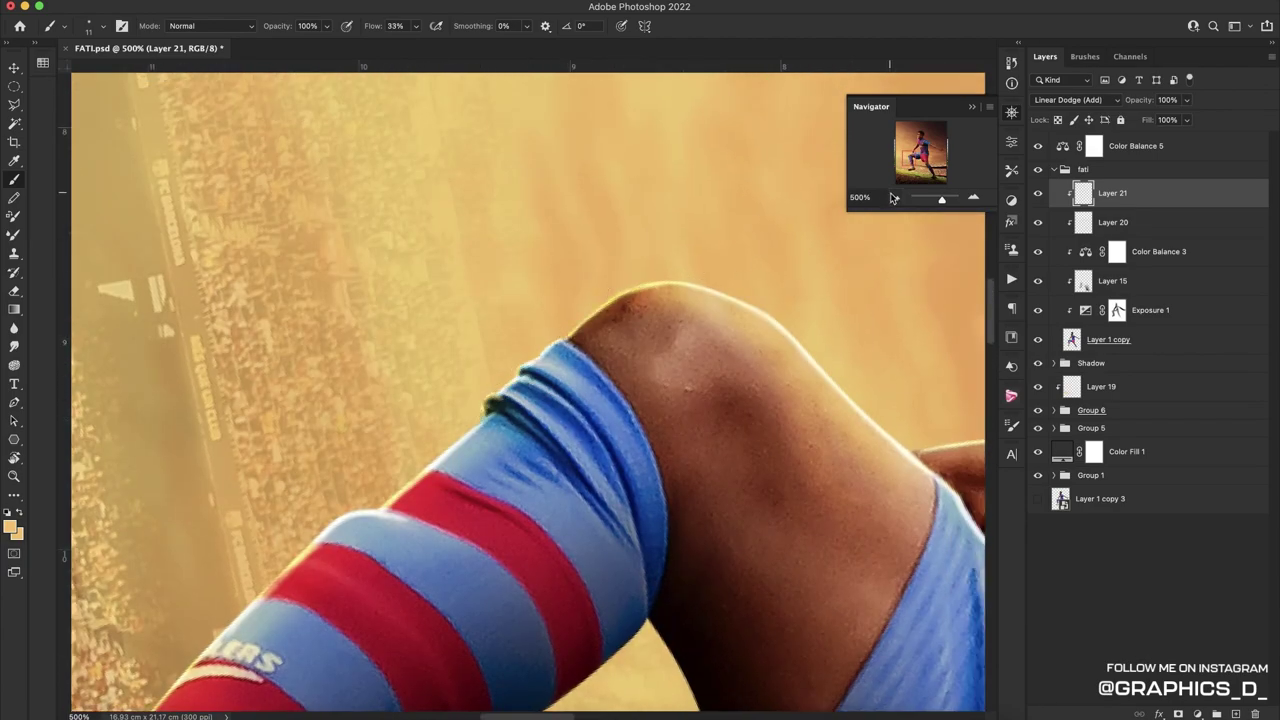
Save, rotate toward the red shirt, and paint thin highlights down and along its top edge
key("ctrl+s")
key("ctrl+1")
key("r")
mouse_move(700, 600)
left_mouse_down()
mouse_move(878, 218)
mouse_move(640, 500)
left_mouse_up()
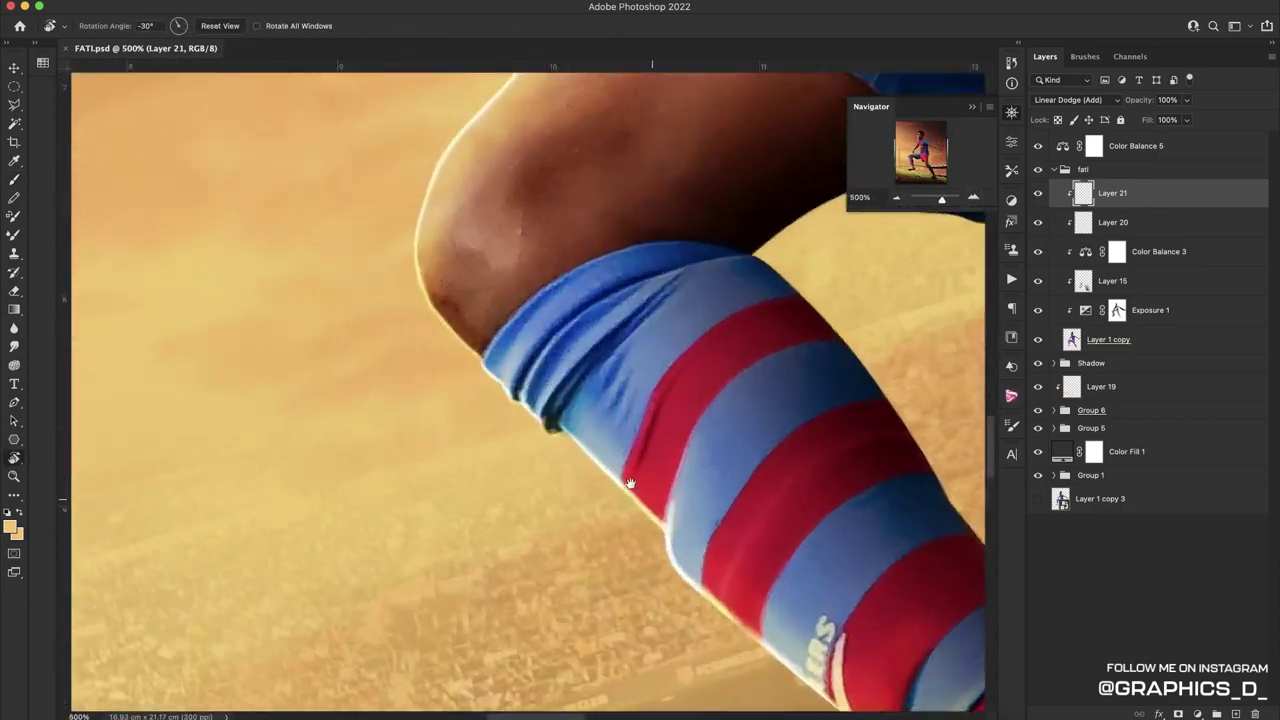
left_click_drag(723, 377, 665, 497)
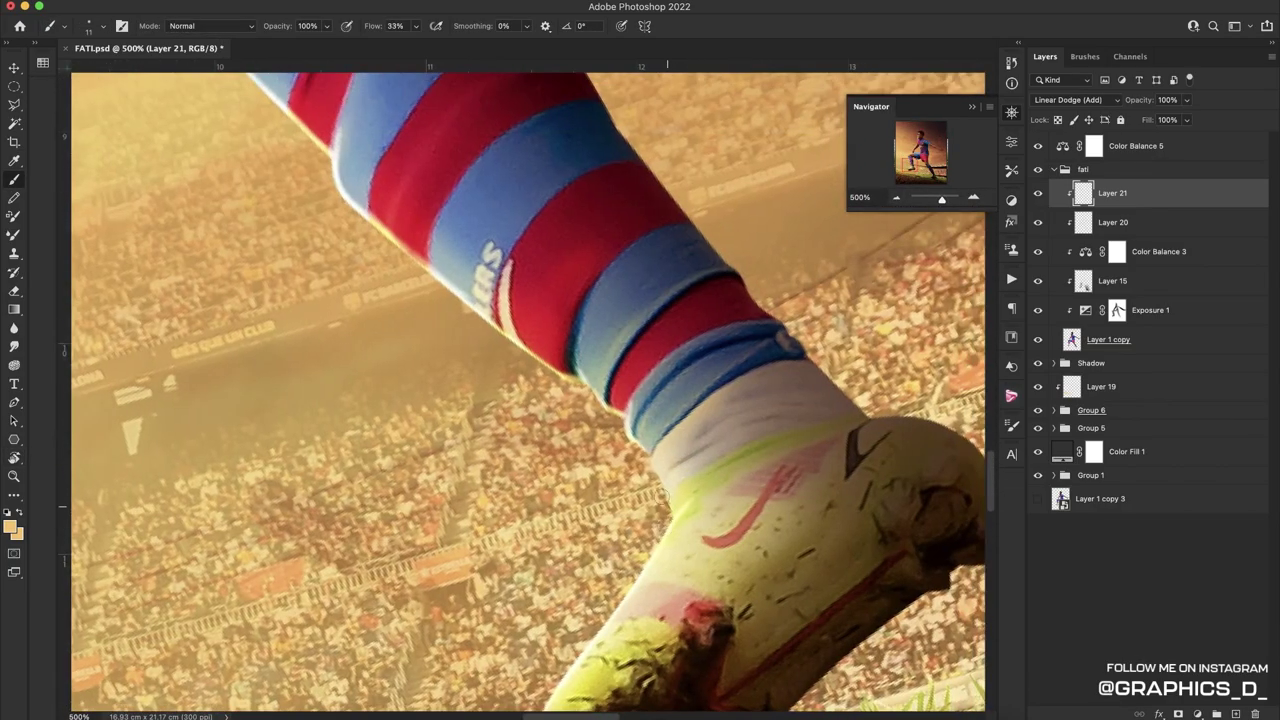
scroll(737, 466, "up", 10)
scroll(557, 389, "up", 10)
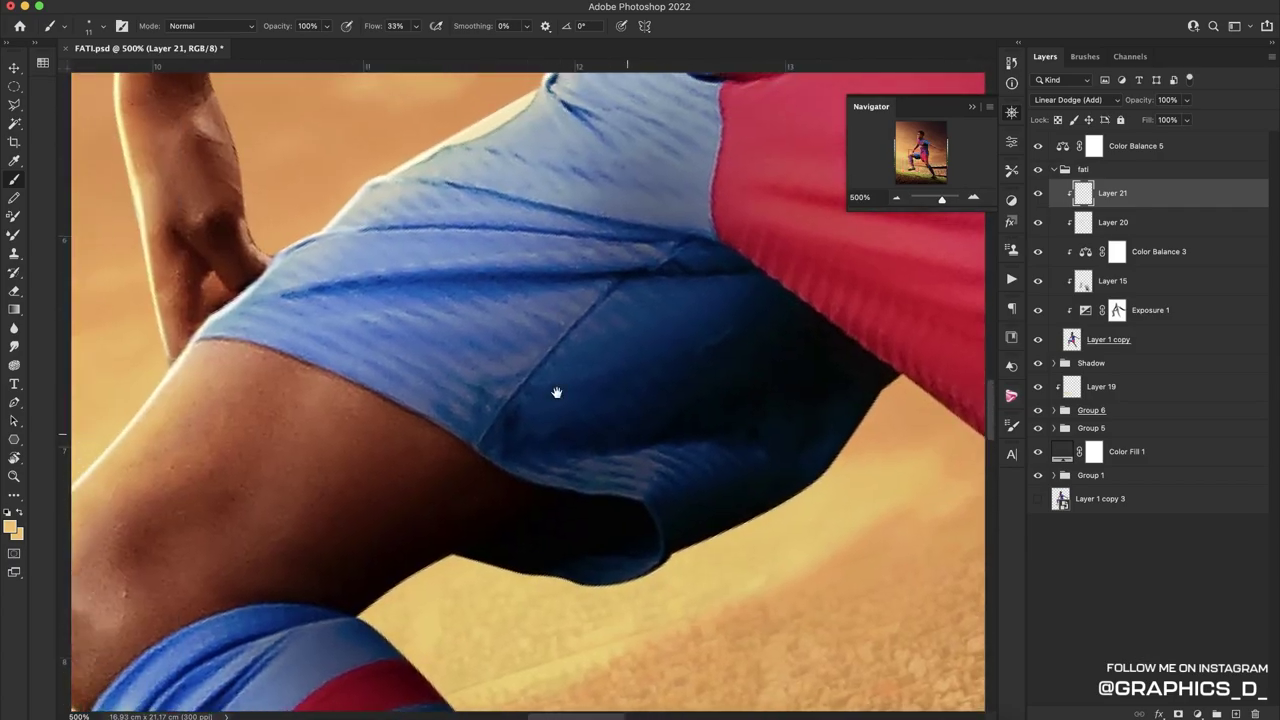
scroll(240, 345, "up", 2)
key("r")
mouse_move(240, 345)
left_mouse_down()
mouse_move(556, 325)
mouse_move(440, 420)
left_mouse_up()
key("b")
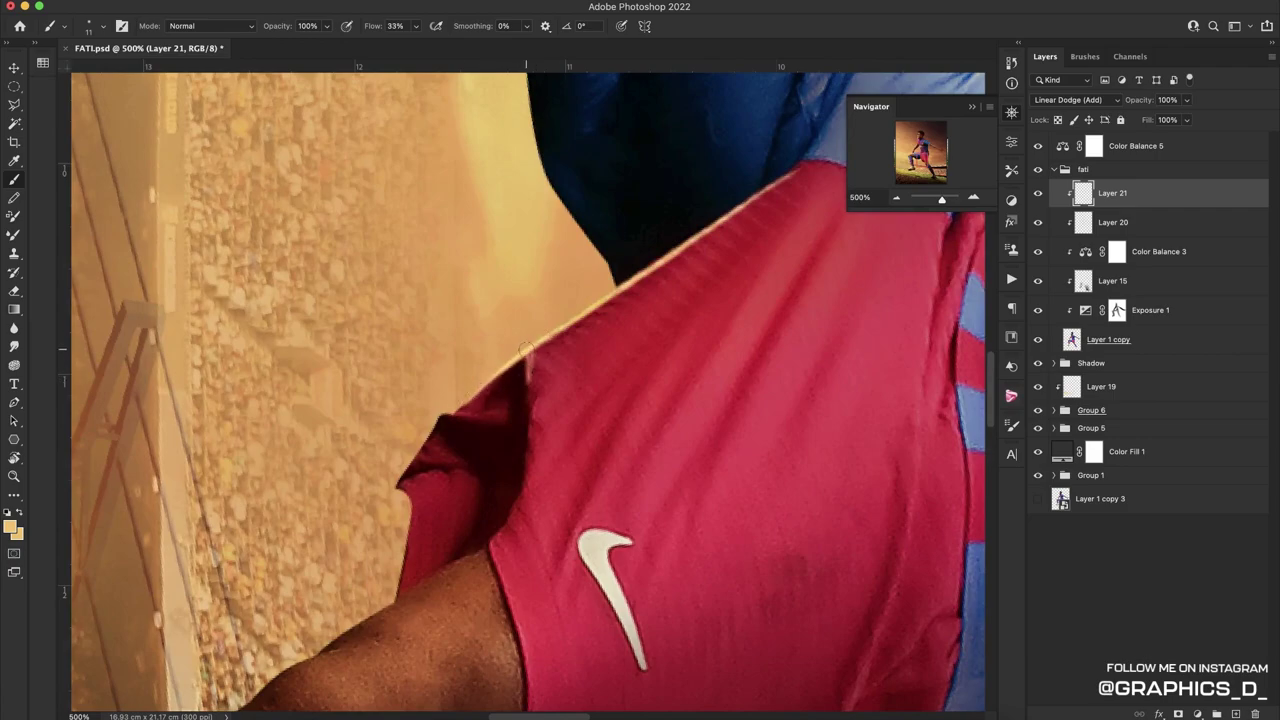
left_click_drag(527, 354, 530, 392)
left_click_drag(447, 412, 495, 410)
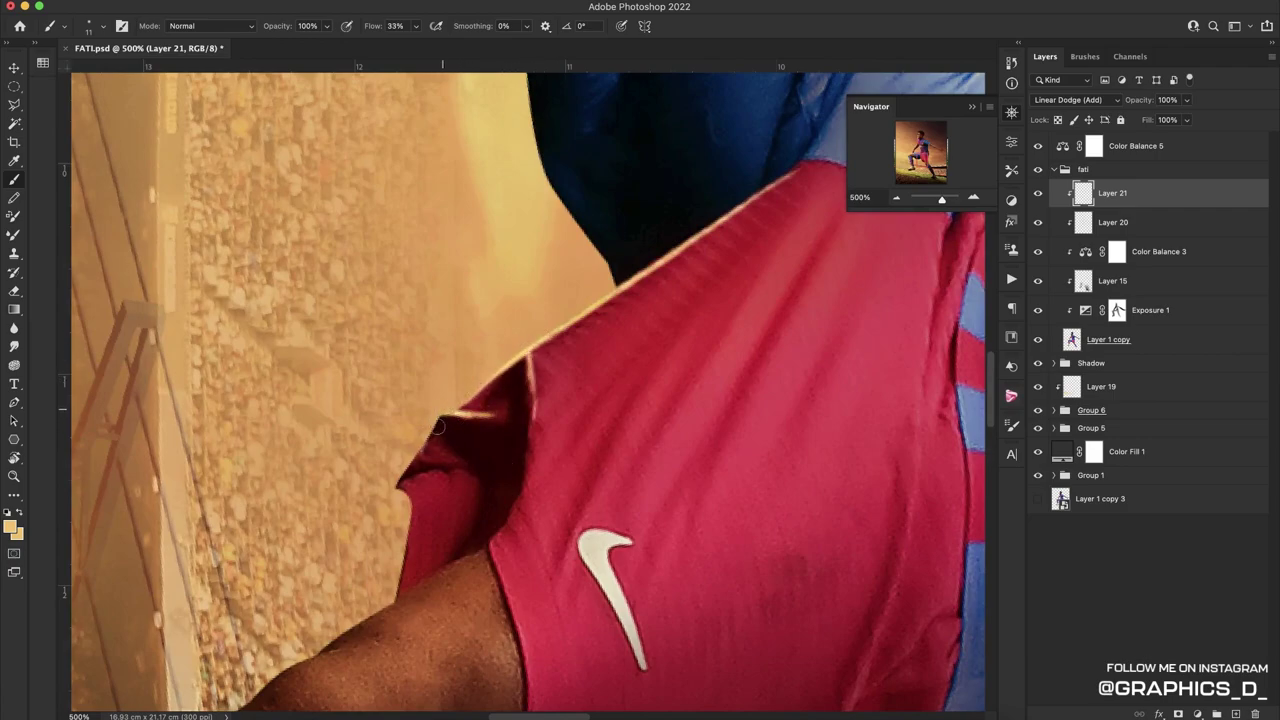
At 100% zoom, paint highlights up the sleeve edge and along the sock's lower edge
left_click(862, 197)
type("100")
key("Return")
key("super+s")
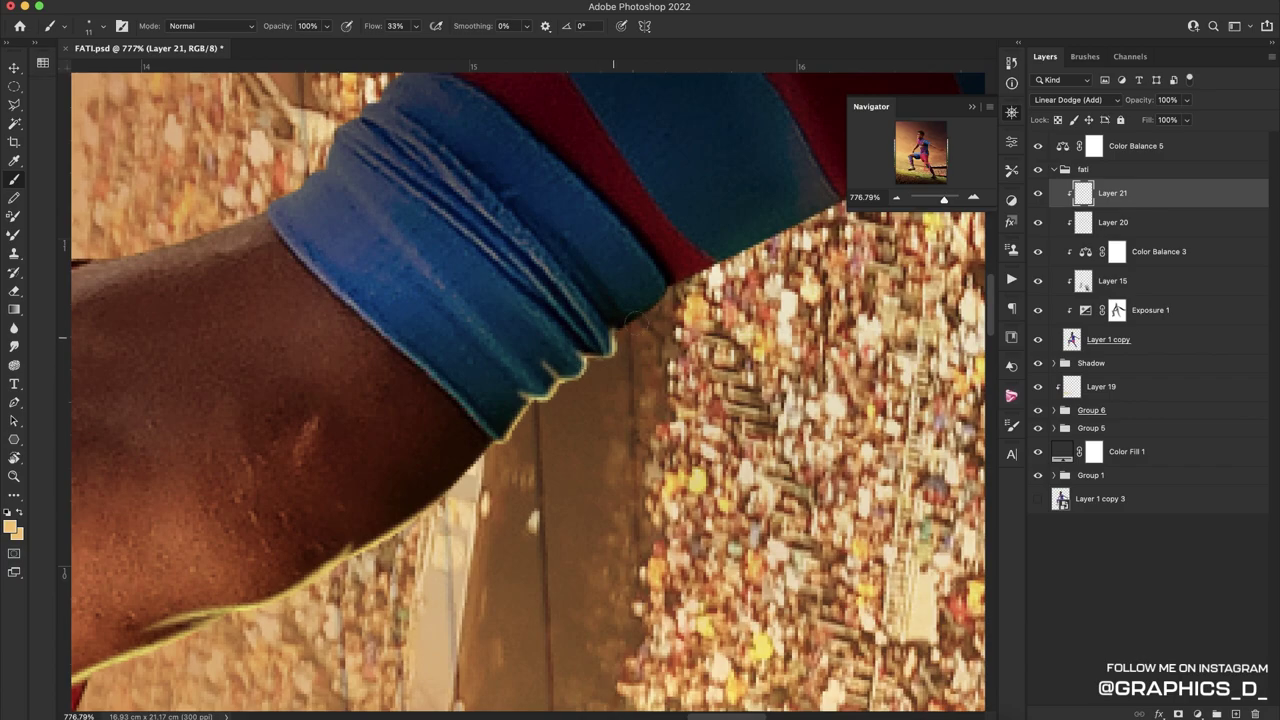
left_click_drag(544, 398, 664, 298)
mouse_move(672, 298)
left_mouse_down()
mouse_move(498, 413)
mouse_move(800, 245)
left_mouse_up()
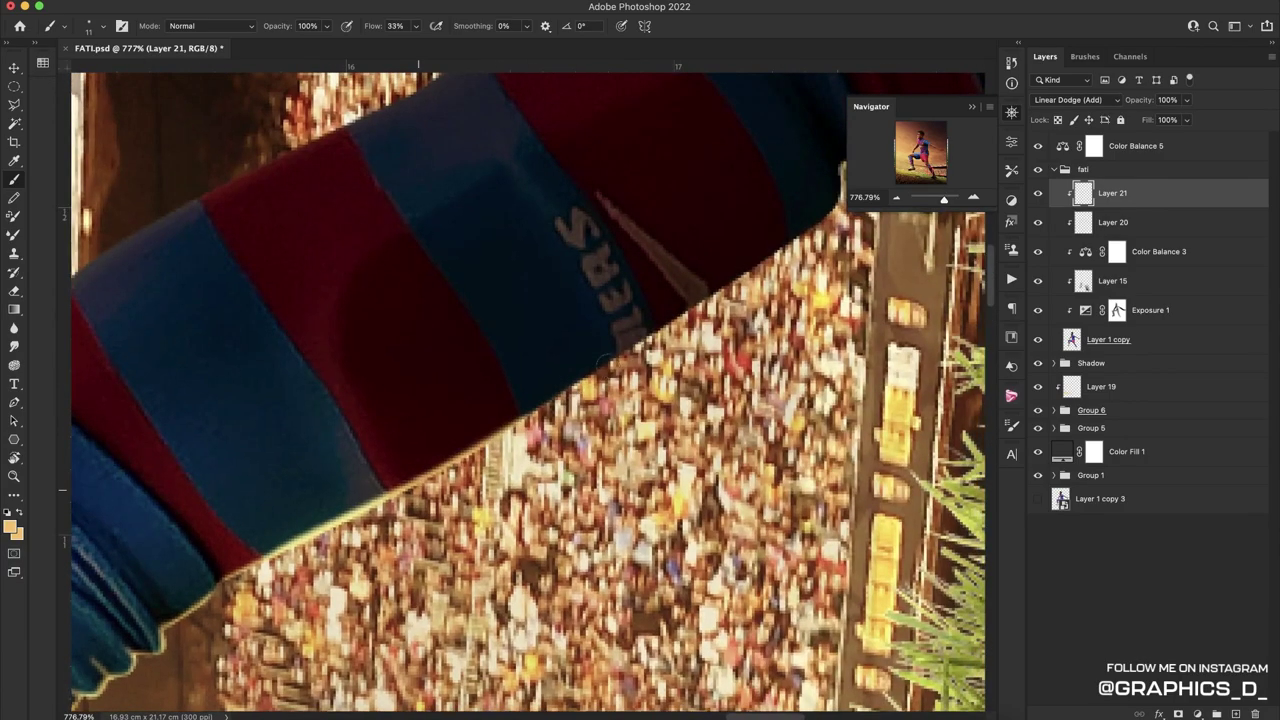
left_click_drag(440, 468, 703, 296)
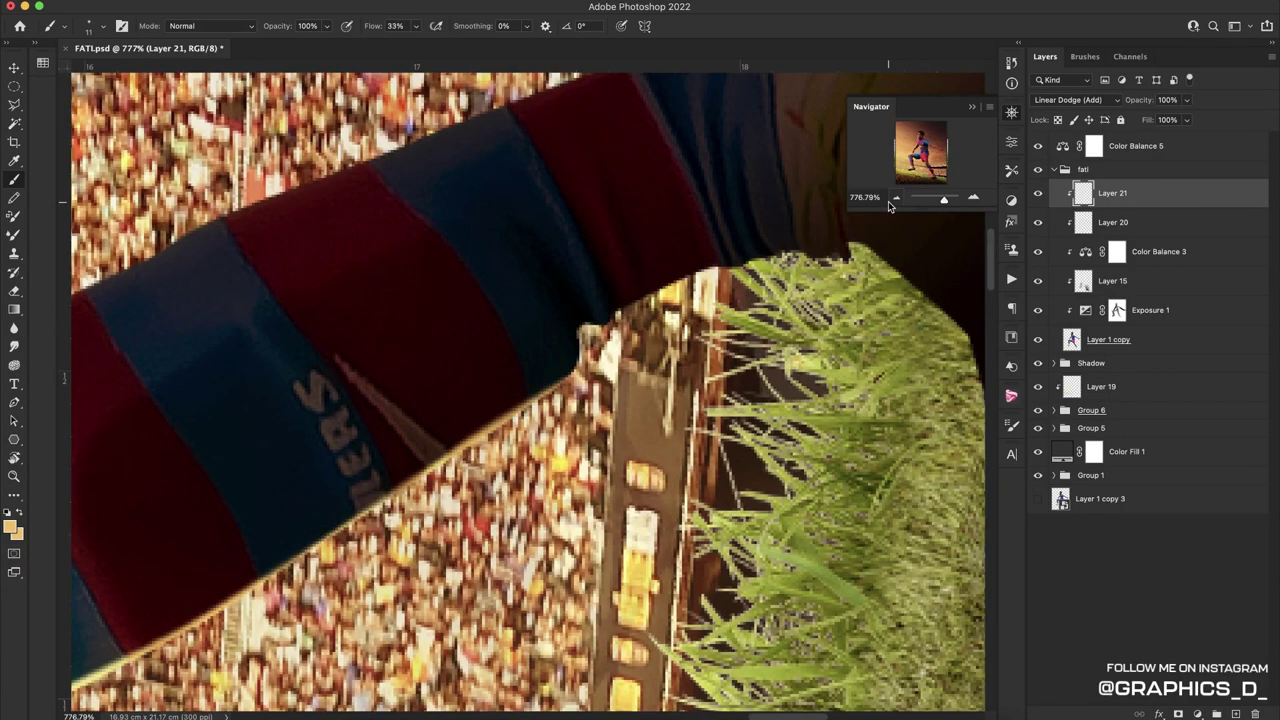
left_click(893, 199)
left_click(893, 199)
left_click(893, 199)
left_click(893, 199)
left_click(893, 199)
Brighten the jersey shoulder edge and paint rim light along the forearm's lower edge
key("r")
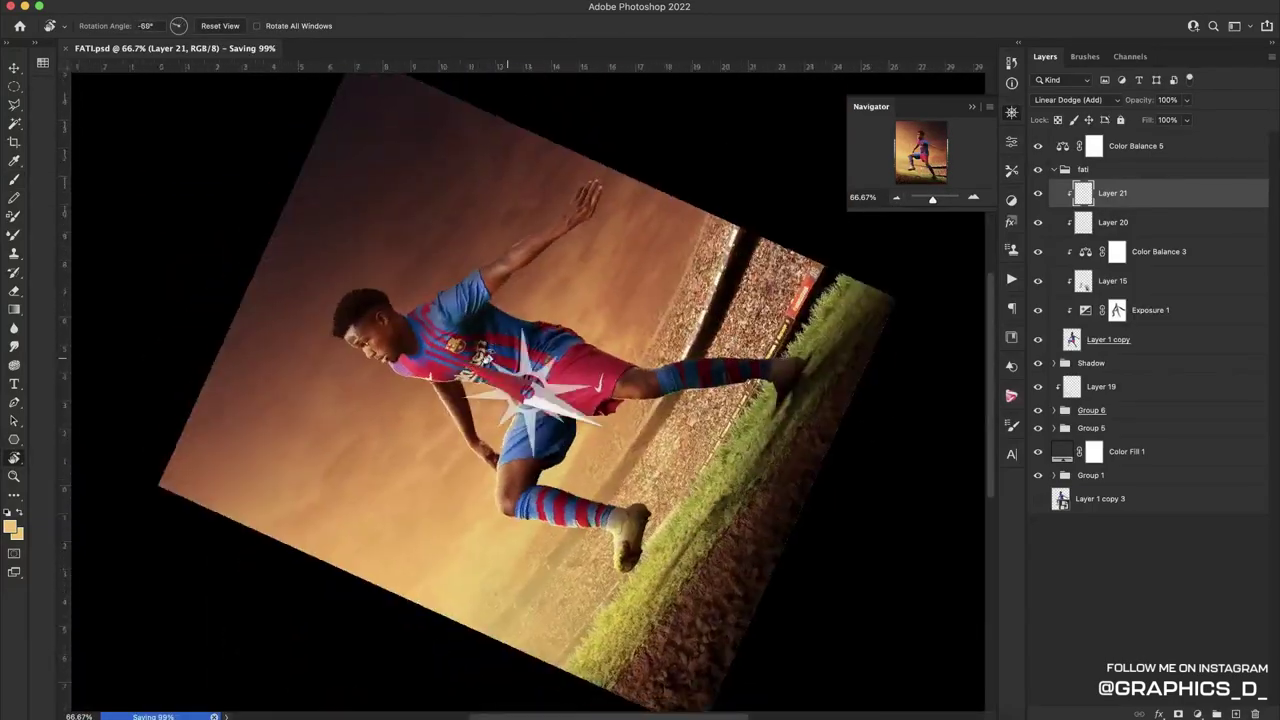
mouse_move(500, 420)
left_mouse_down()
mouse_move(567, 345)
mouse_move(831, 237)
left_mouse_up()
key("ctrl+plus")
key("ctrl+plus")
key("ctrl+plus")
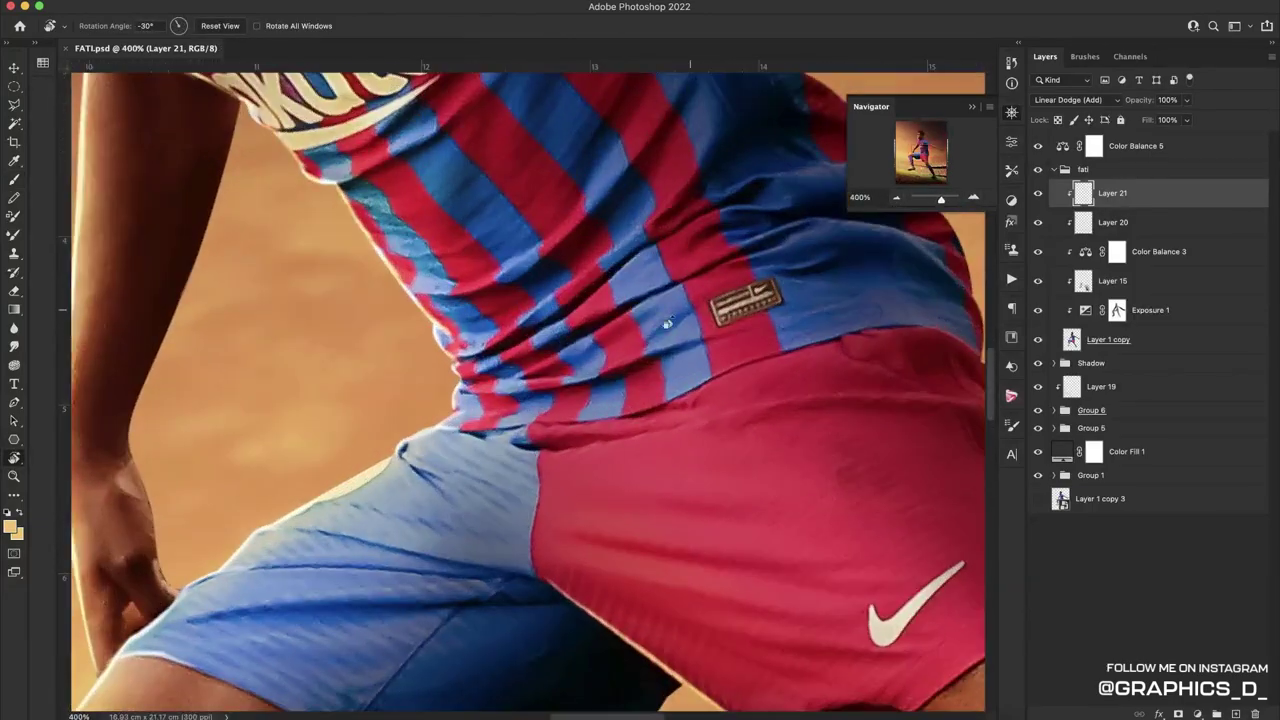
key("b")
scroll(263, 426, "up", 5)
scroll(263, 426, "left", 5)
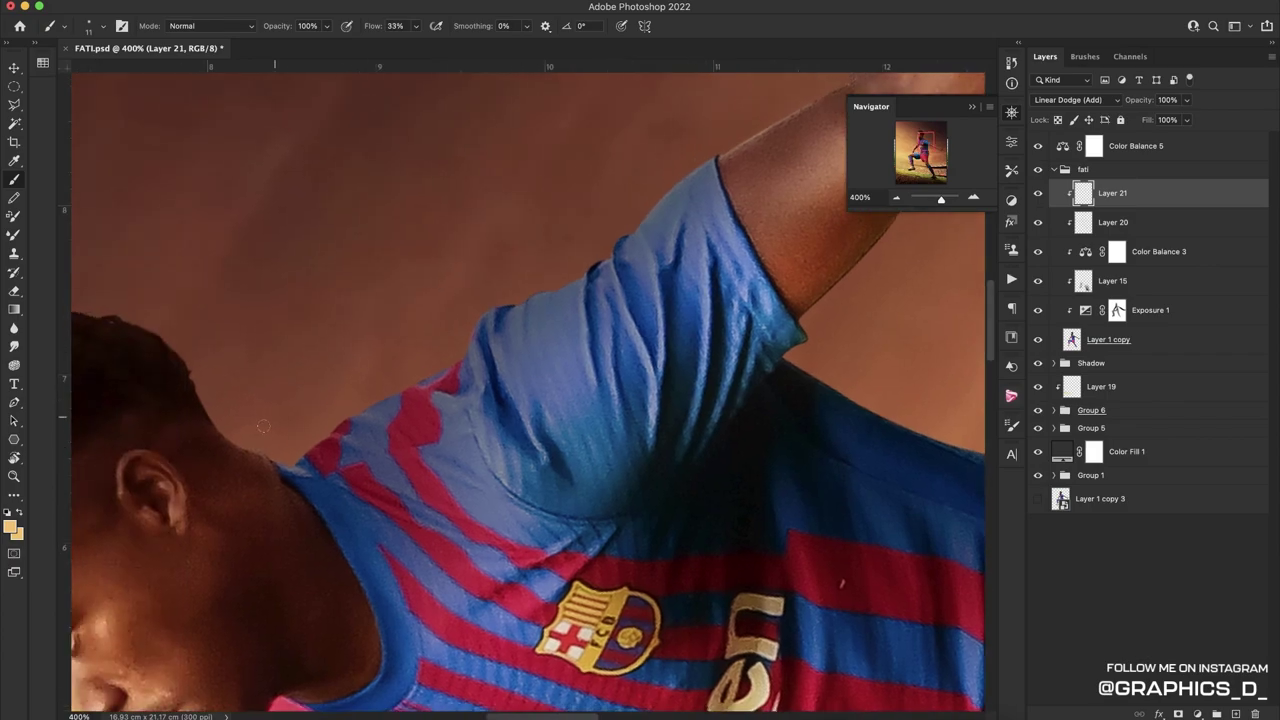
scroll(365, 440, "up", 3)
scroll(365, 440, "right", 2)
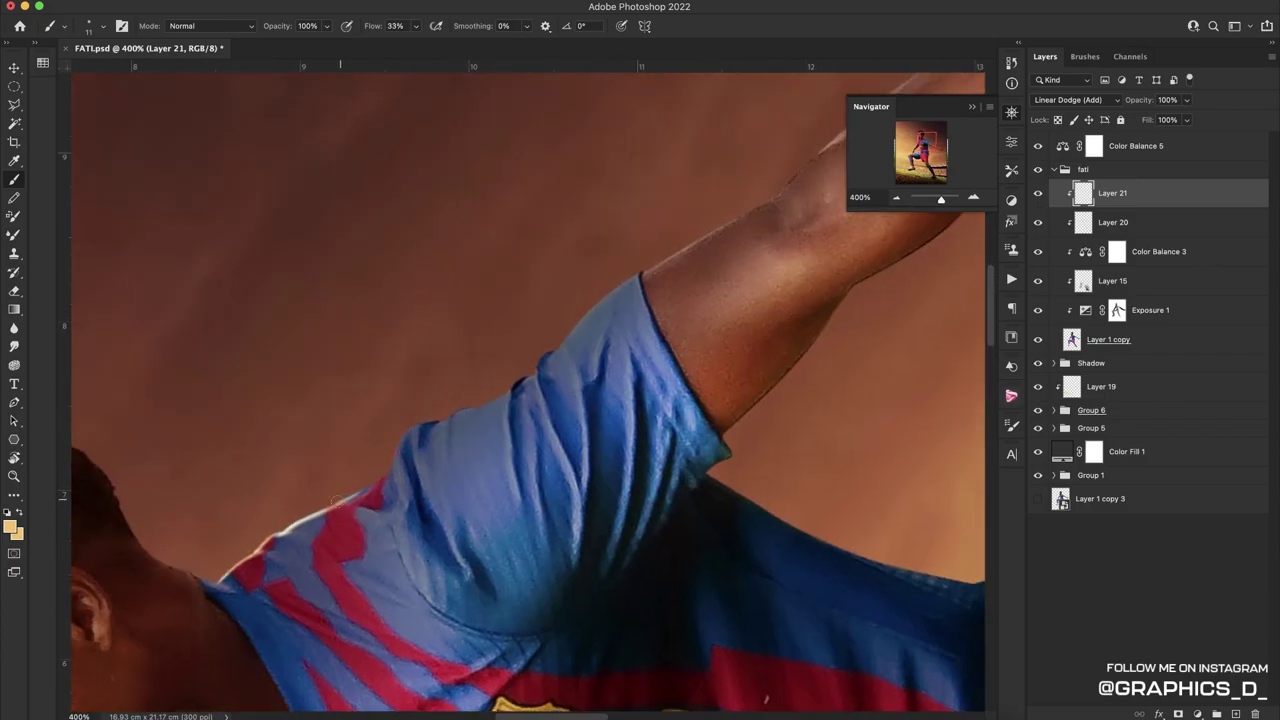
left_click_drag(406, 427, 438, 416)
scroll(425, 434, "up", 4)
scroll(425, 434, "right", 5)
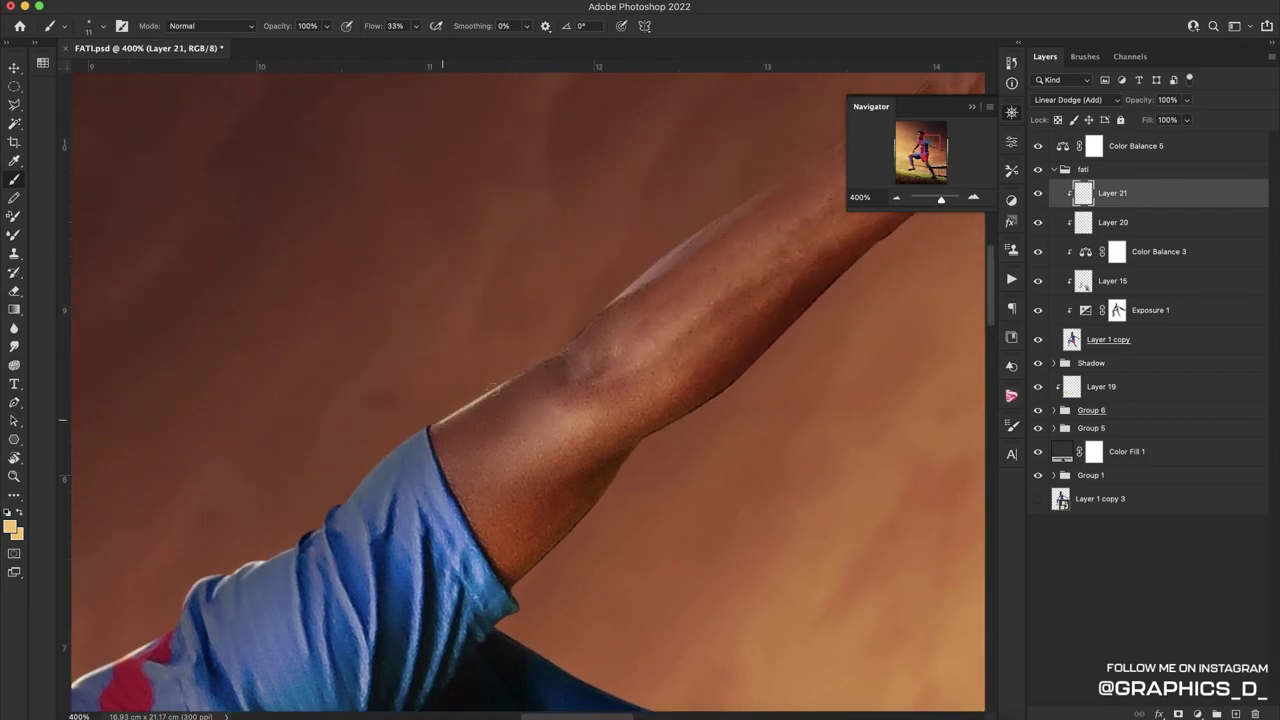
scroll(348, 482, "up", 3)
scroll(348, 482, "right", 6)
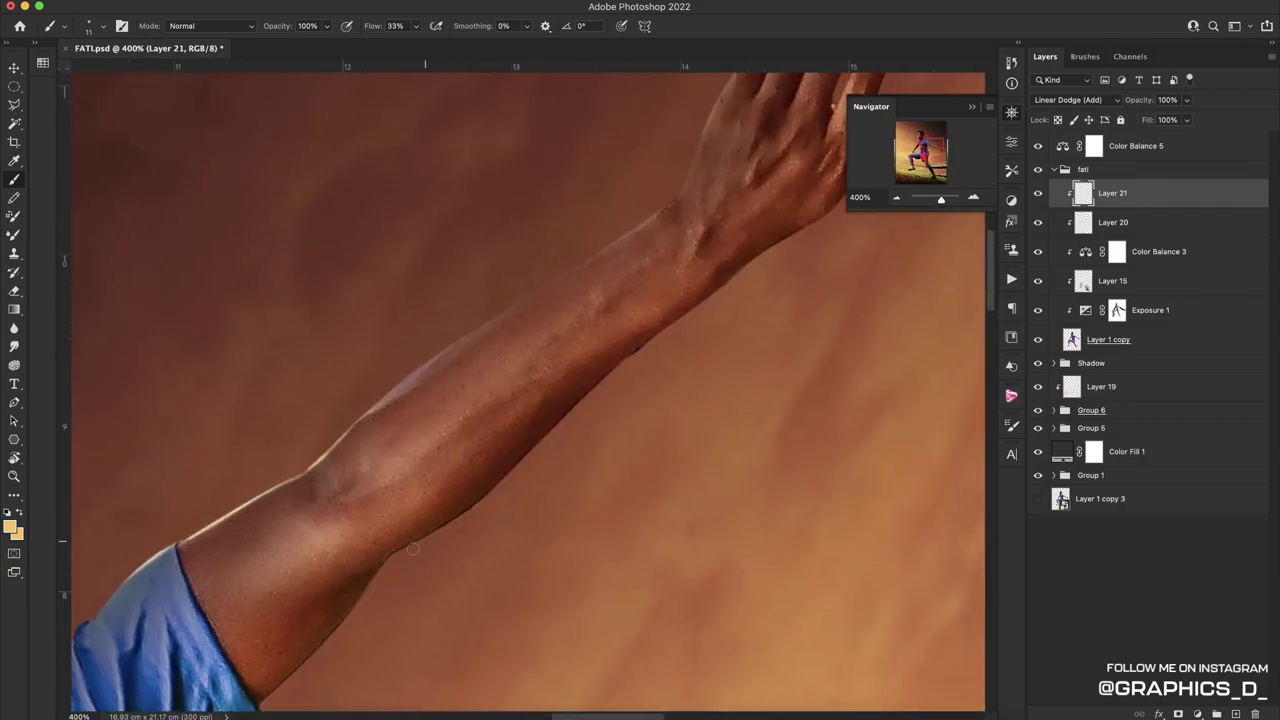
mouse_move(462, 507)
left_mouse_down()
mouse_move(410, 545)
mouse_move(590, 390)
mouse_move(510, 479)
left_mouse_up()
Rotate and zoom the view, then extend the rim light along the forearm onto the hand
key("r")
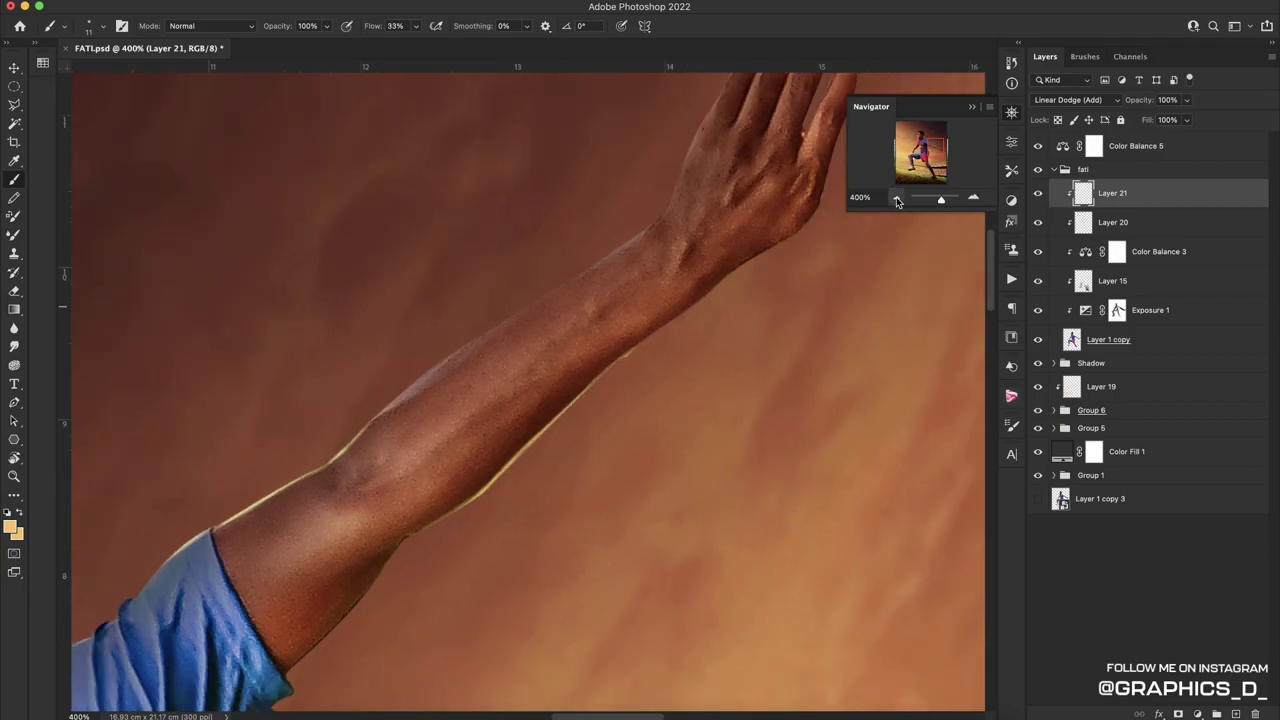
key("ctrl+0")
left_click_drag(722, 288, 676, 344)
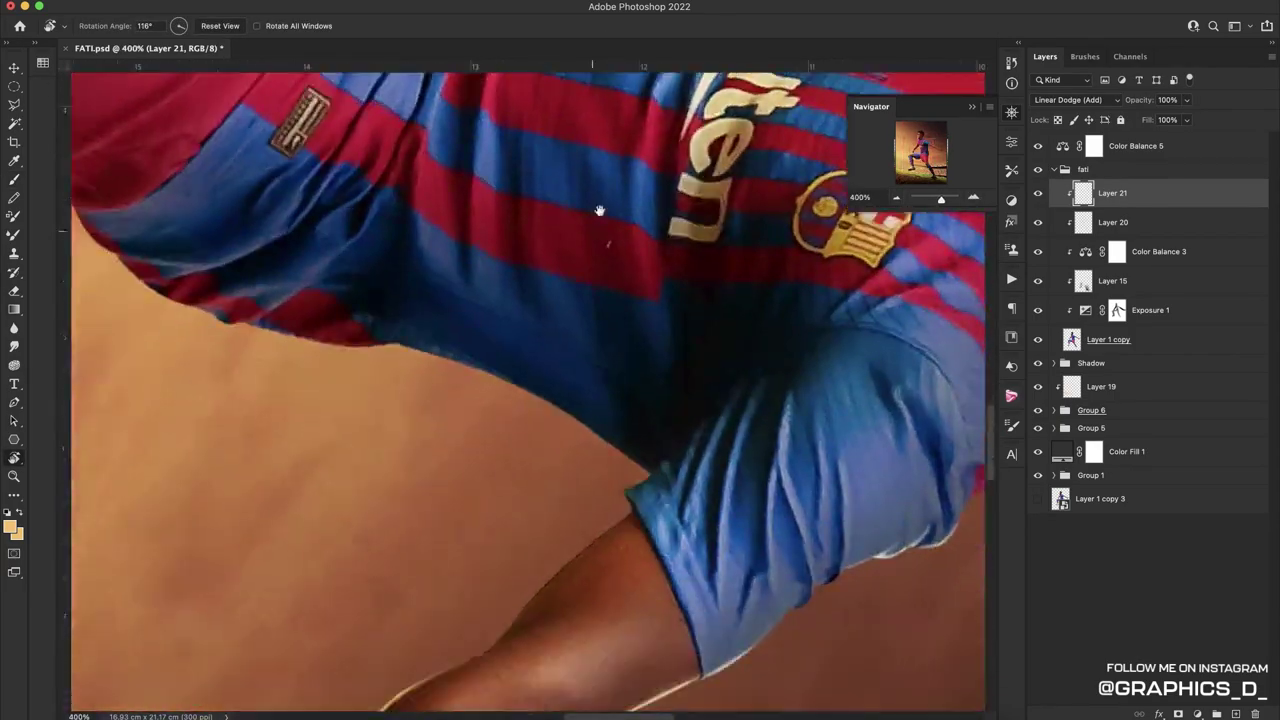
key("b")
scroll(630, 430, "down", 5)
scroll(630, 430, "left", 5)
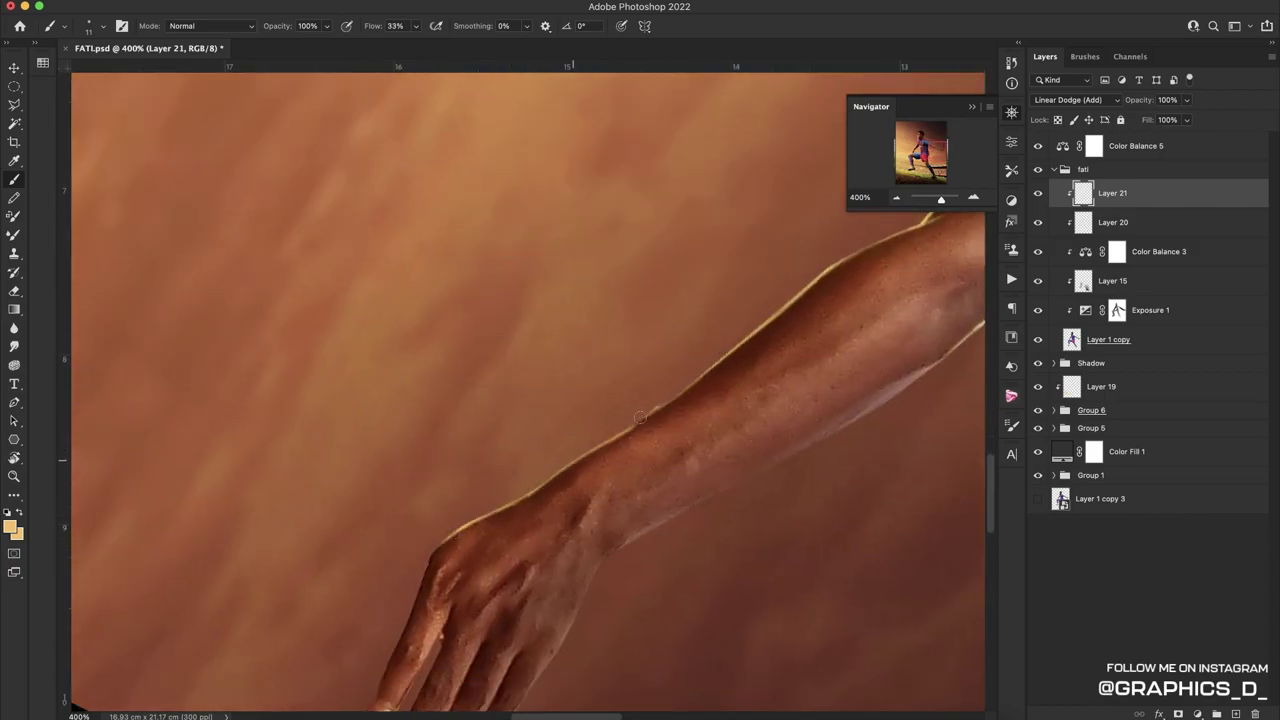
left_click_drag(520, 494, 558, 432)
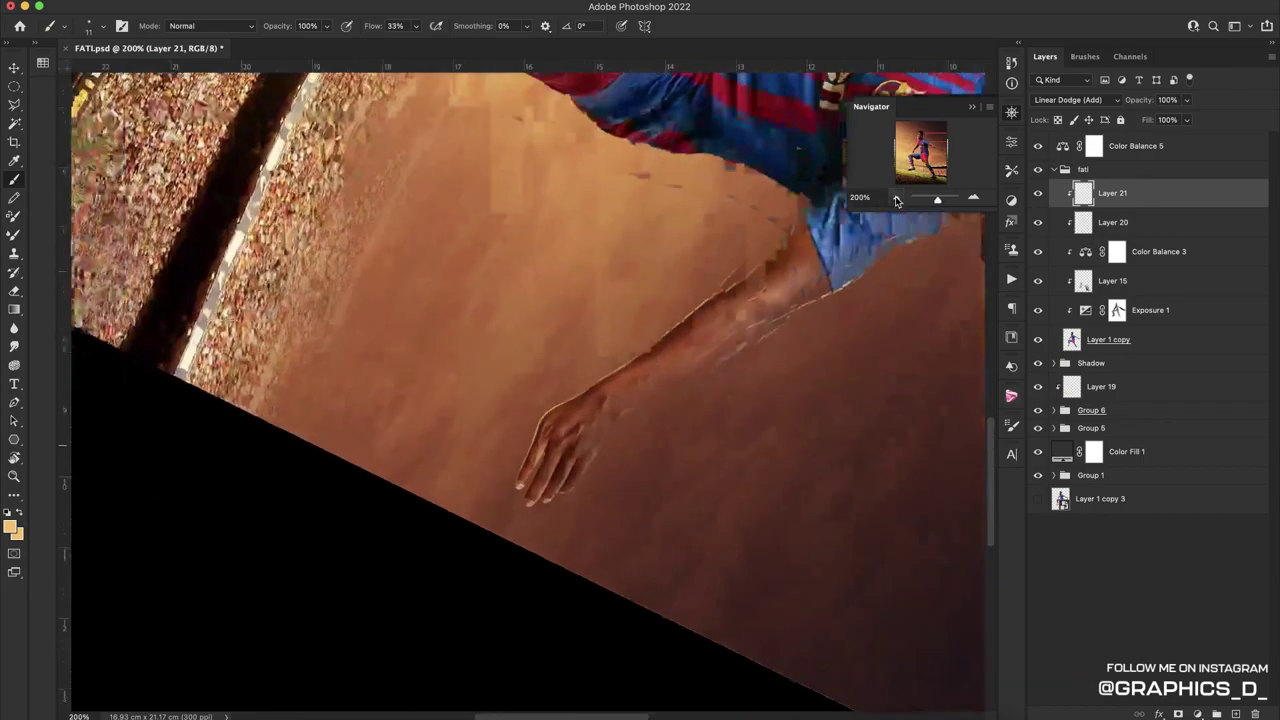
Level the view to a slight tilt, zoom out to the whole poster, and save with Cmd+S
key("r")
key("ctrl+s")
left_click_drag(525, 390, 550, 378)
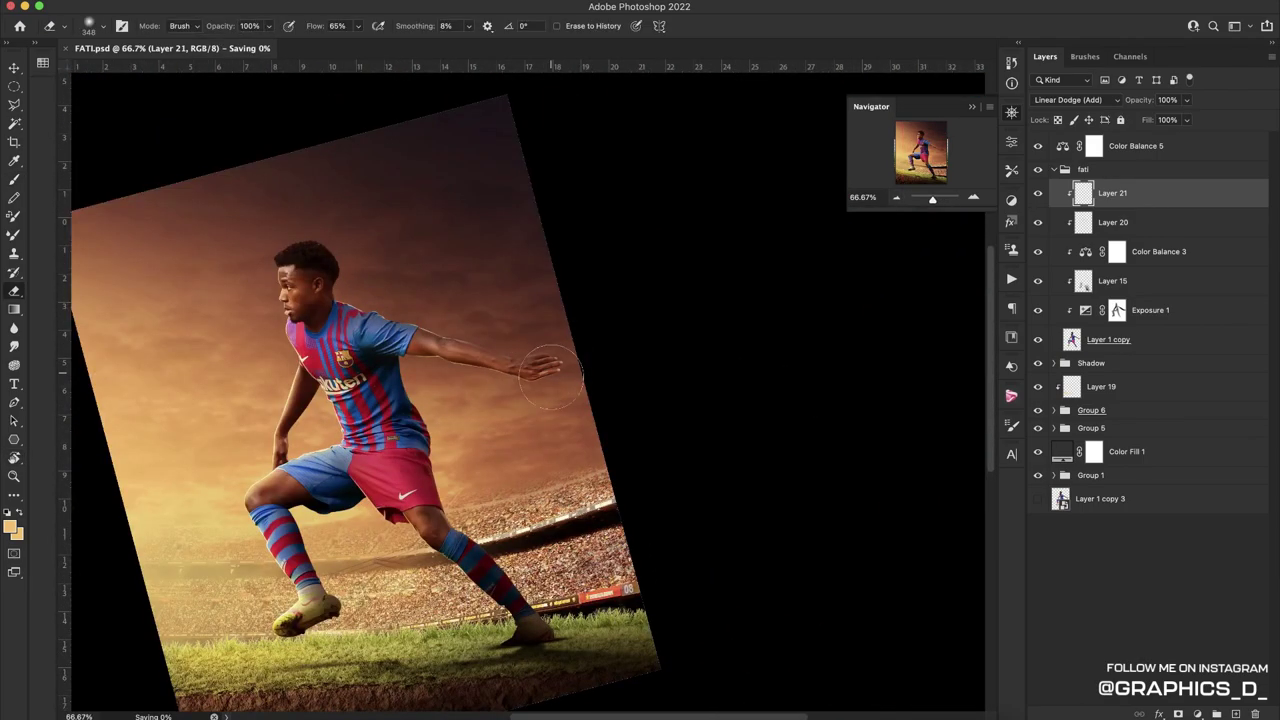
scroll(566, 420, "left", 5)
key("ctrl+minus")
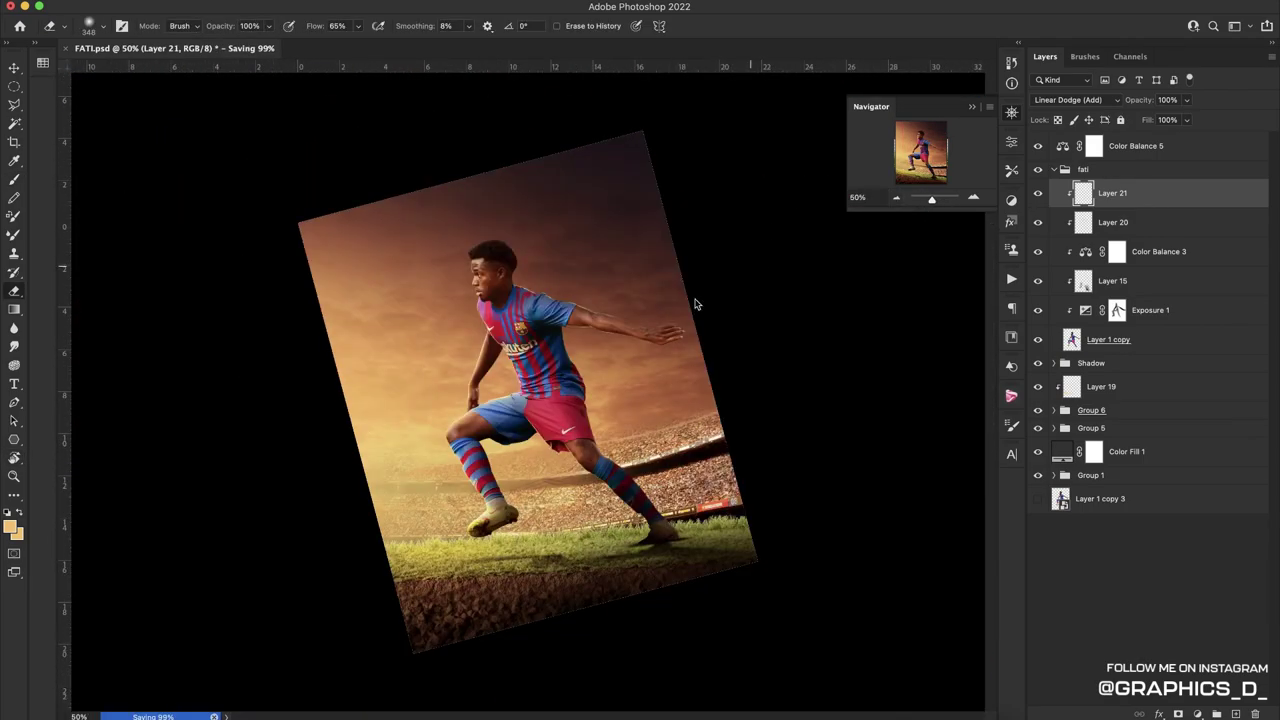
key("ctrl+s")
Dismiss the save error, turn the view upright and zoom to 500% on the head
left_click(627, 304)
key("r")
mouse_move(627, 304)
left_mouse_down()
mouse_move(640, 420)
mouse_move(541, 295)
mouse_move(670, 244)
left_mouse_up()
left_click(973, 198)
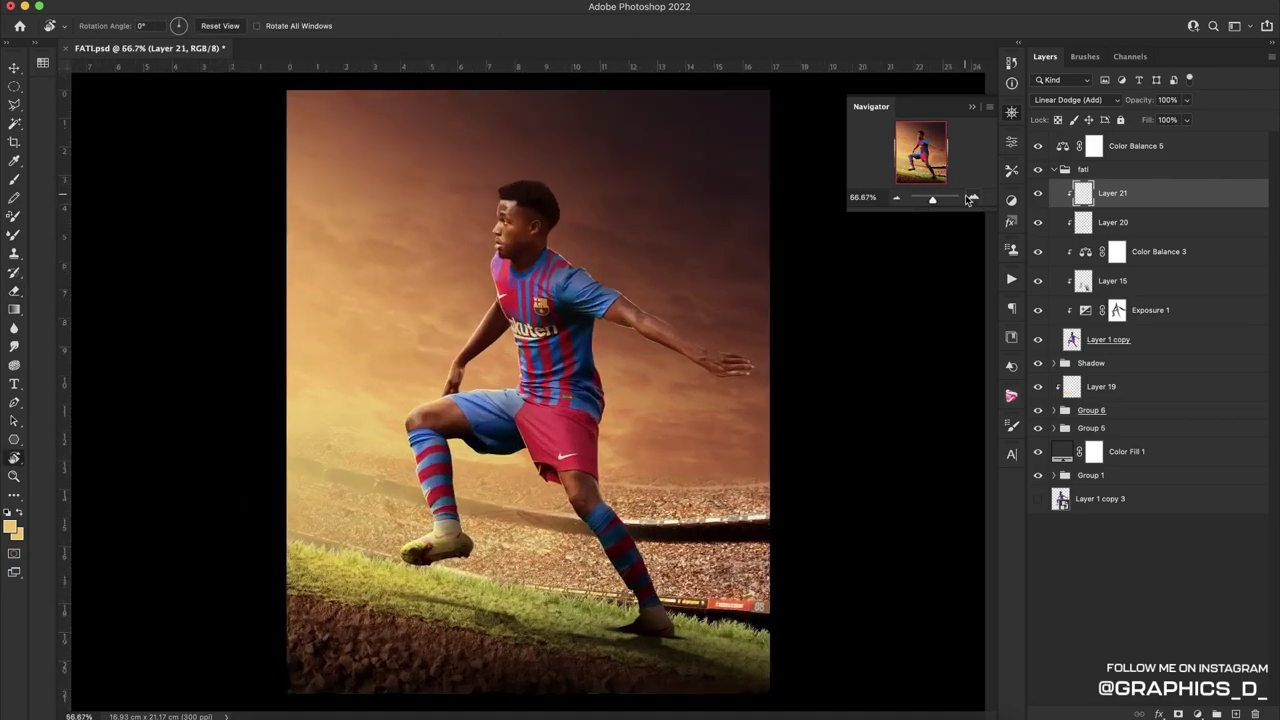
left_click(973, 198)
scroll(716, 314, "up", 10)
scroll(726, 351, "up", 3)
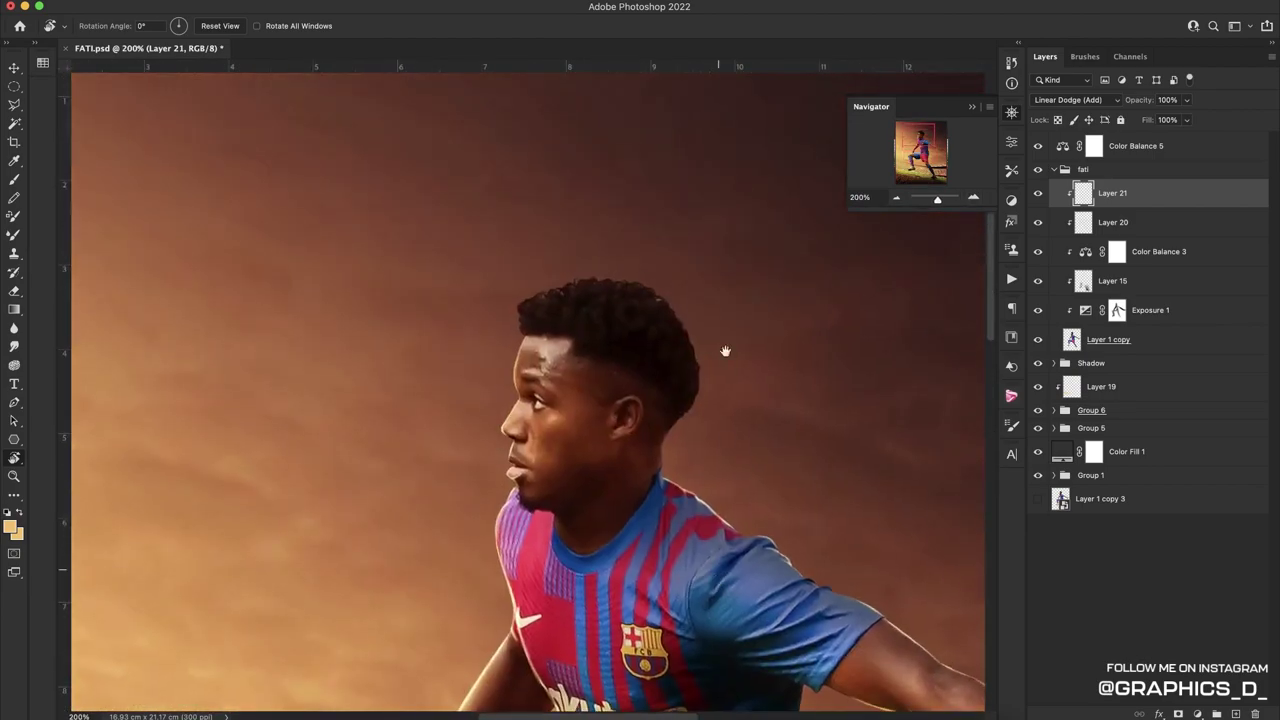
left_click(969, 197)
left_click(969, 197)
scroll(720, 434, "up", 2)
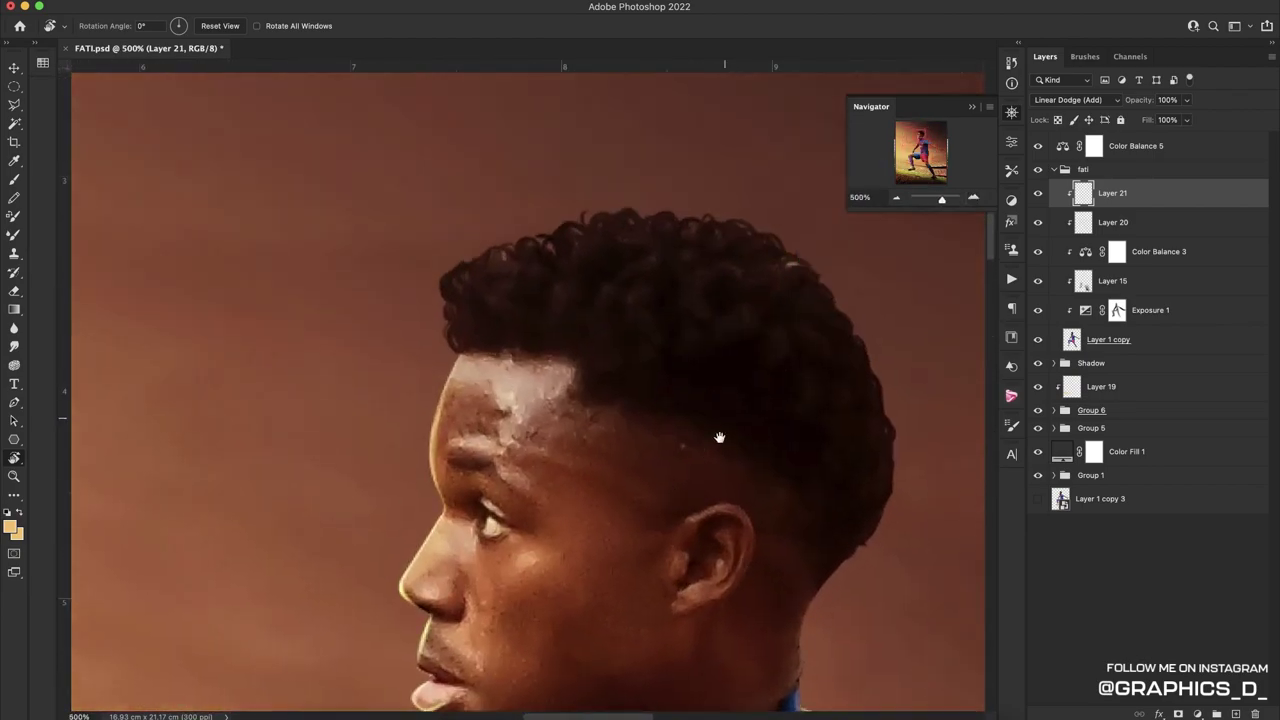
On a new Layer 22 with a small soft brush, paint light strands over the left curls
left_click(1232, 713)
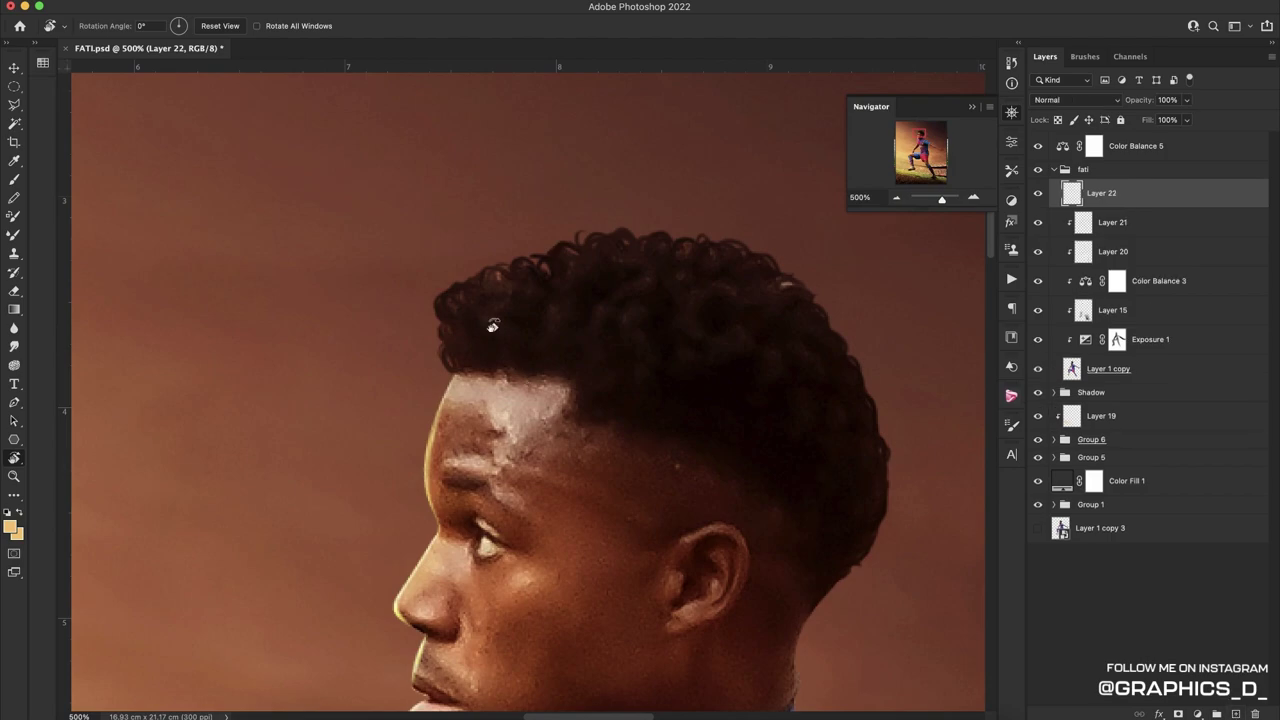
key("b")
right_click(493, 273)
key("Return")
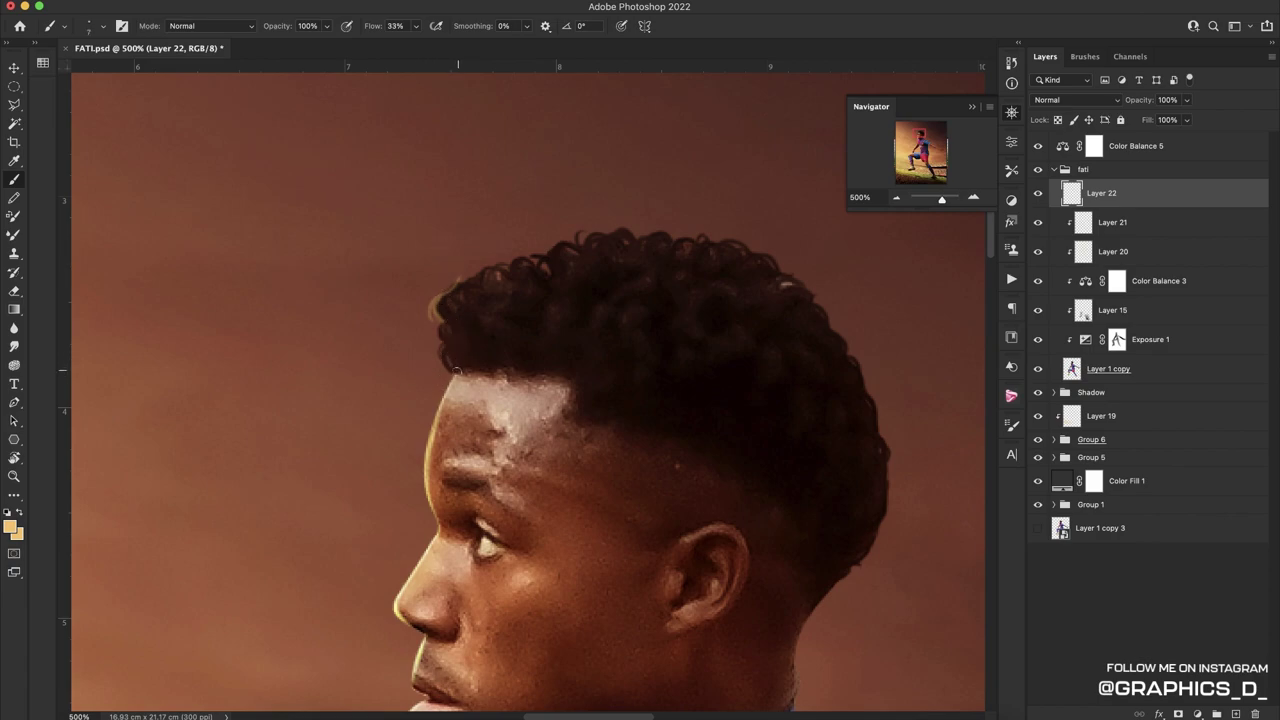
mouse_move(449, 330)
left_mouse_down()
mouse_move(474, 336)
mouse_move(455, 300)
mouse_move(528, 245)
left_mouse_up()
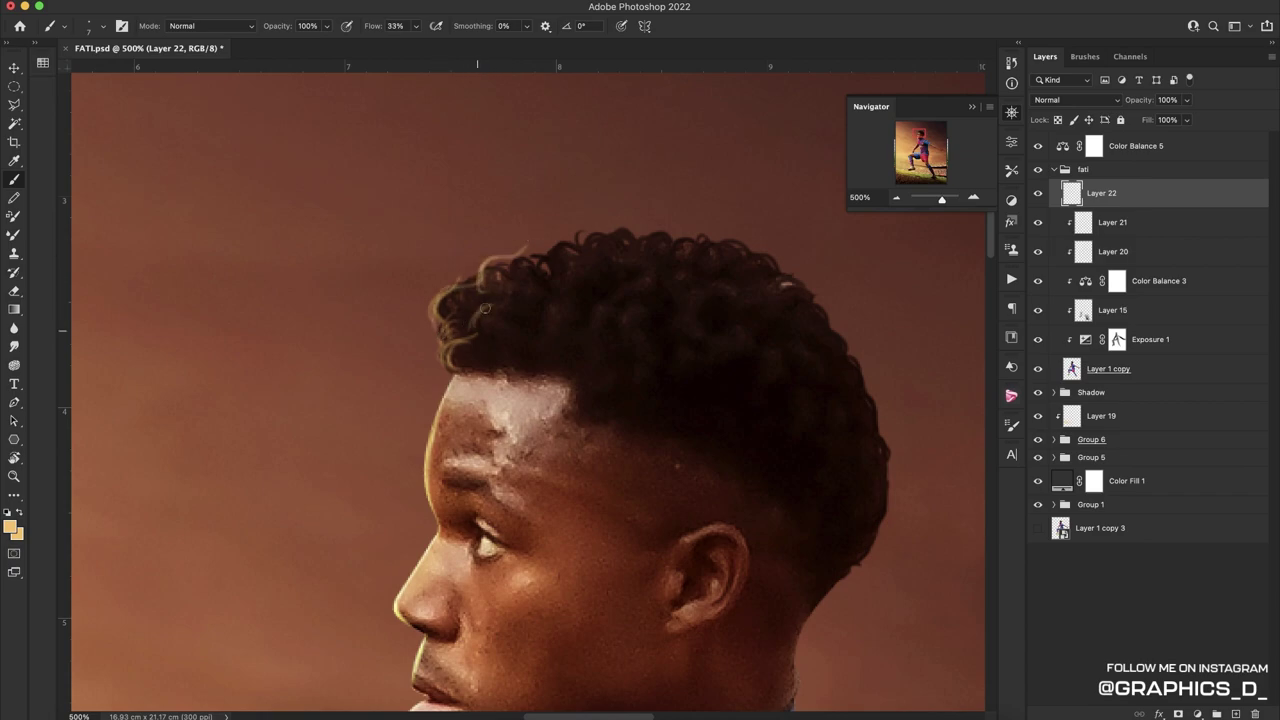
mouse_move(485, 309)
left_mouse_down()
mouse_move(501, 323)
mouse_move(553, 301)
mouse_move(549, 241)
mouse_move(591, 248)
mouse_move(655, 228)
left_mouse_up()
left_click_drag(466, 284, 489, 245)
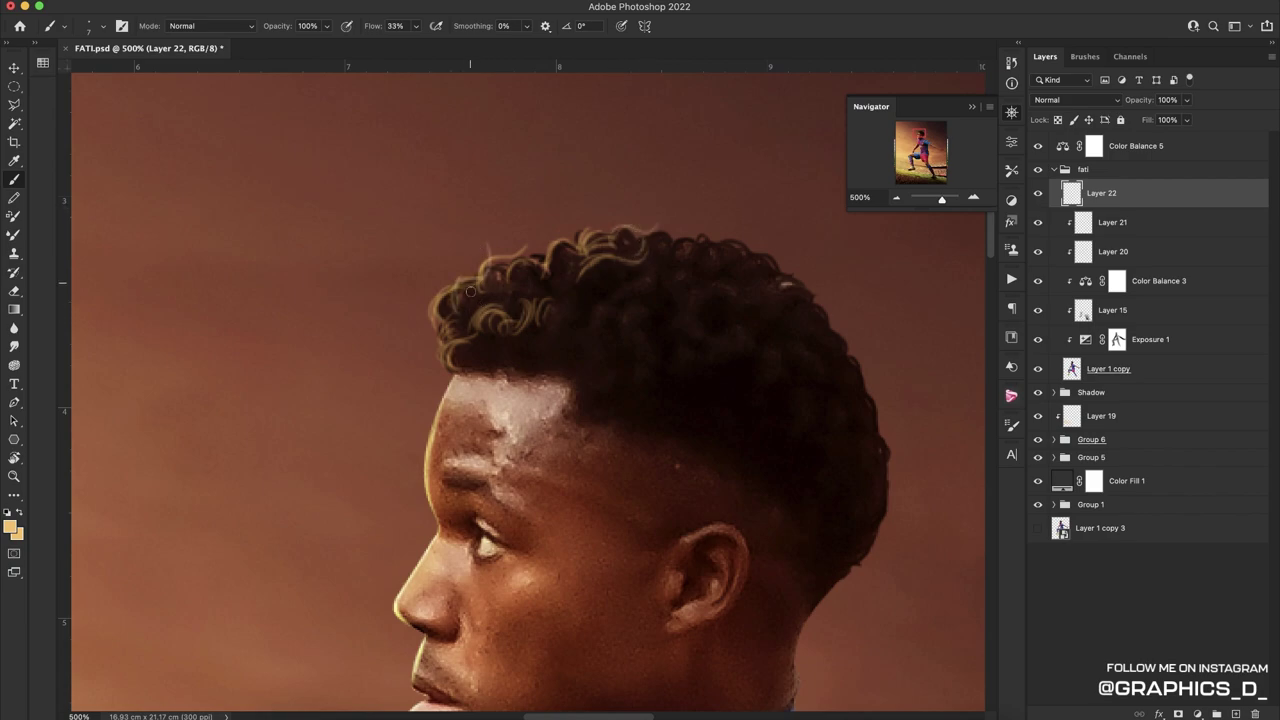
left_click_drag(458, 361, 498, 341)
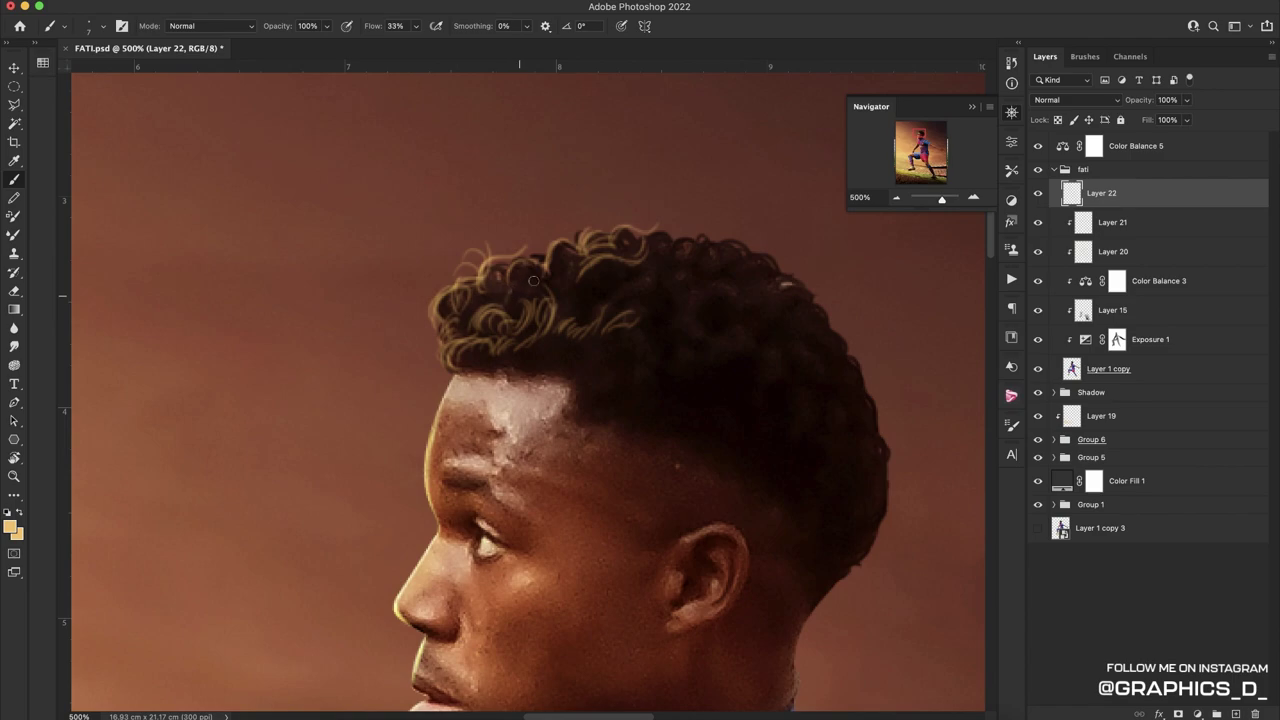
Paint faint strands across the top curls and highlight their right edge
left_click_drag(677, 233, 717, 249)
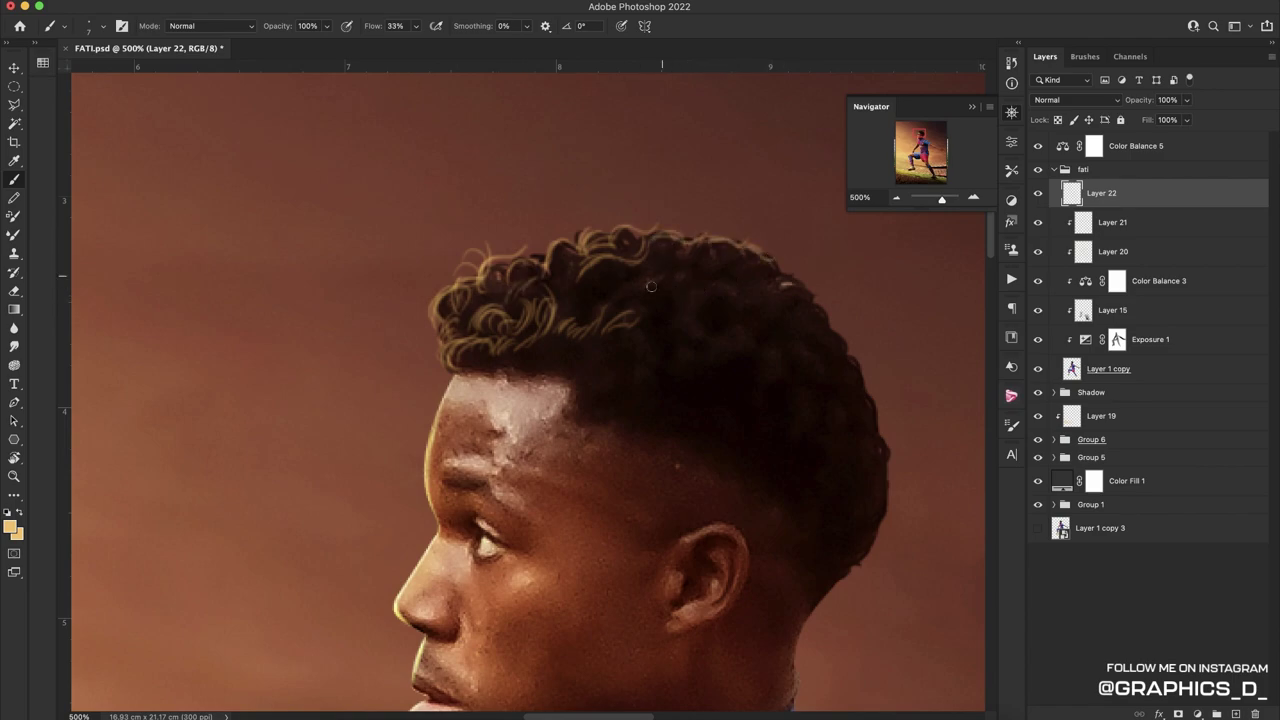
left_click_drag(708, 300, 768, 280)
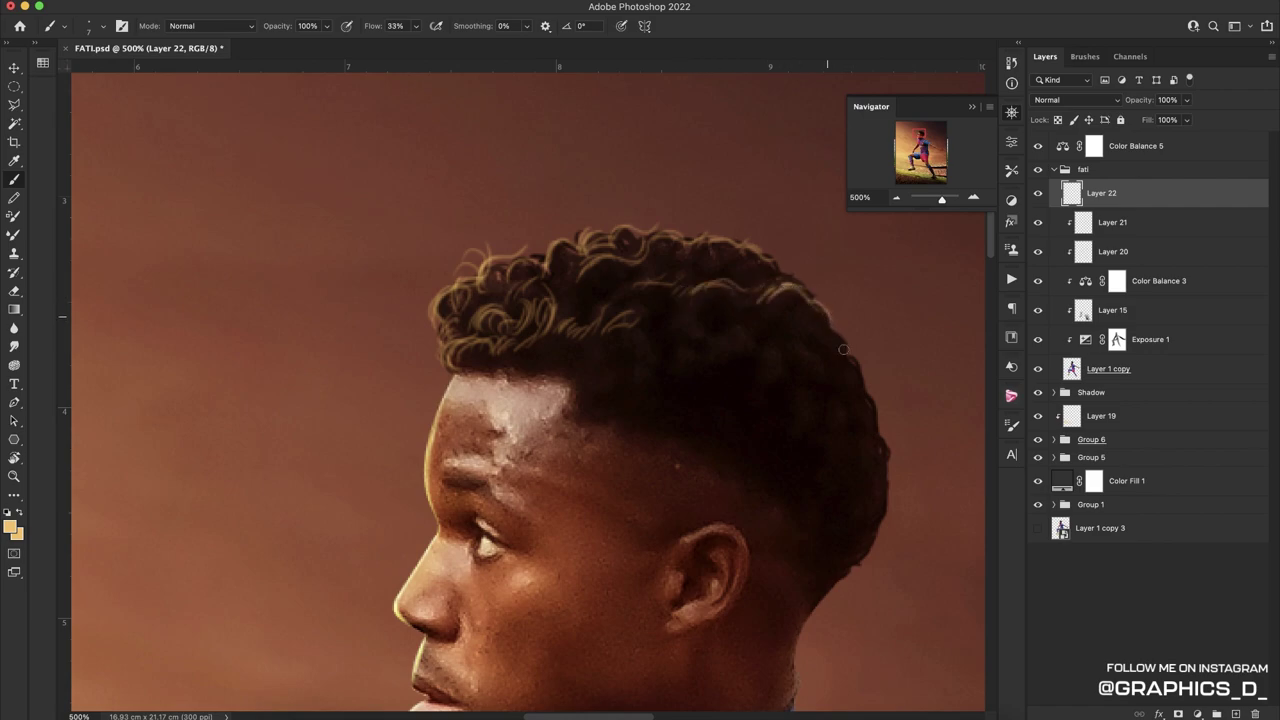
left_click_drag(820, 326, 846, 346)
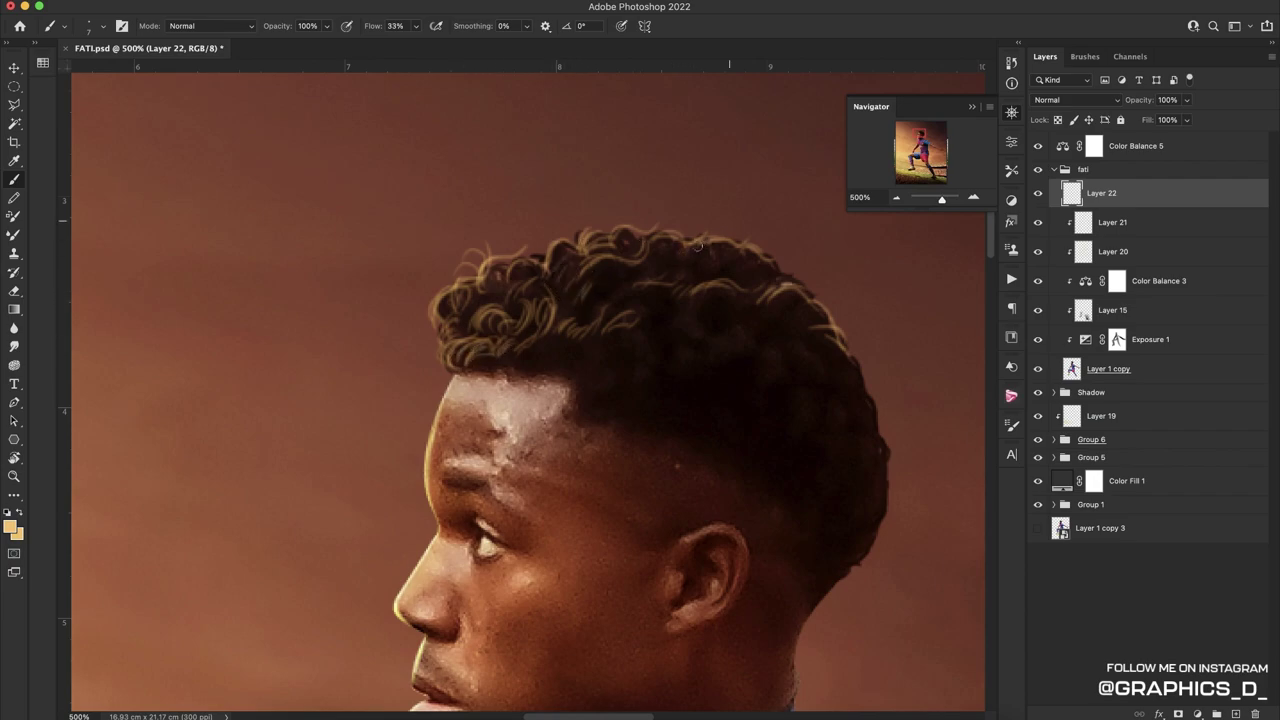
left_click(895, 198)
Inspect the hair highlights, zoom to 500% on the head and add empty Layer 23 above Layer 22
left_click(895, 198)
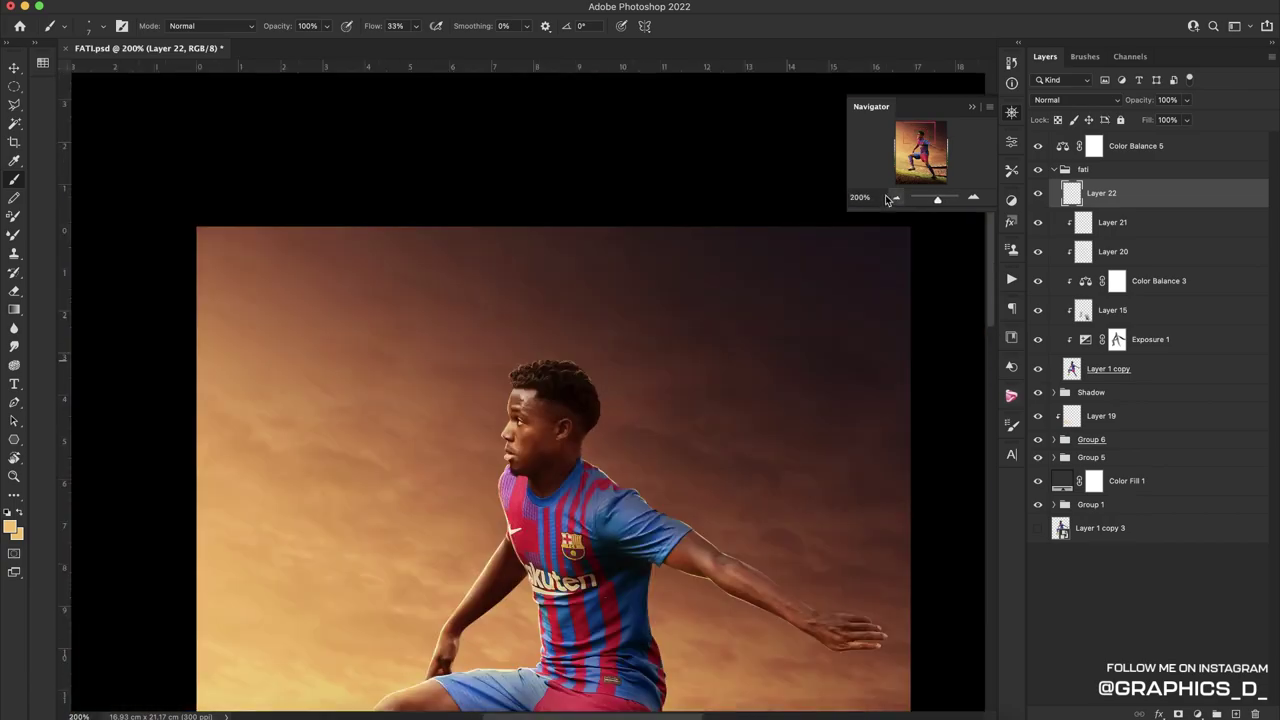
key("r")
mouse_move(558, 331)
left_mouse_down()
mouse_move(631, 293)
mouse_move(633, 192)
mouse_move(629, 286)
left_mouse_up()
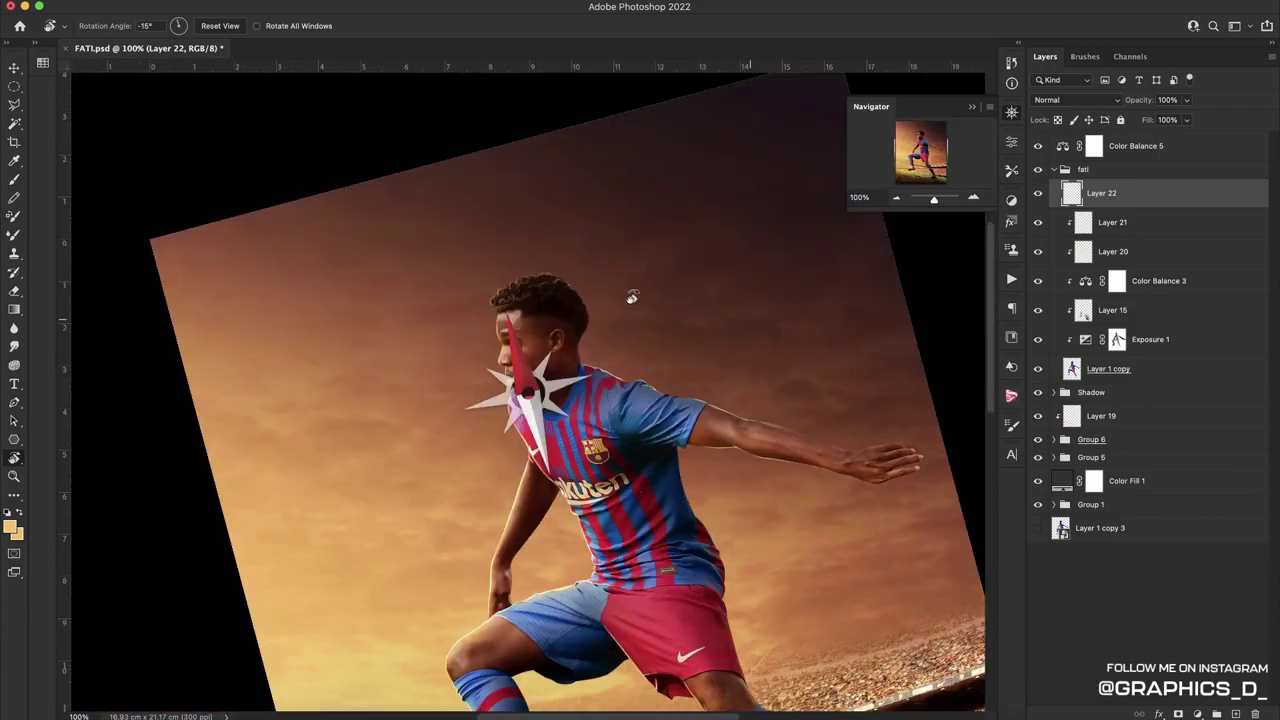
mouse_move(934, 198)
left_mouse_down()
mouse_move(966, 202)
mouse_move(940, 199)
left_mouse_up()
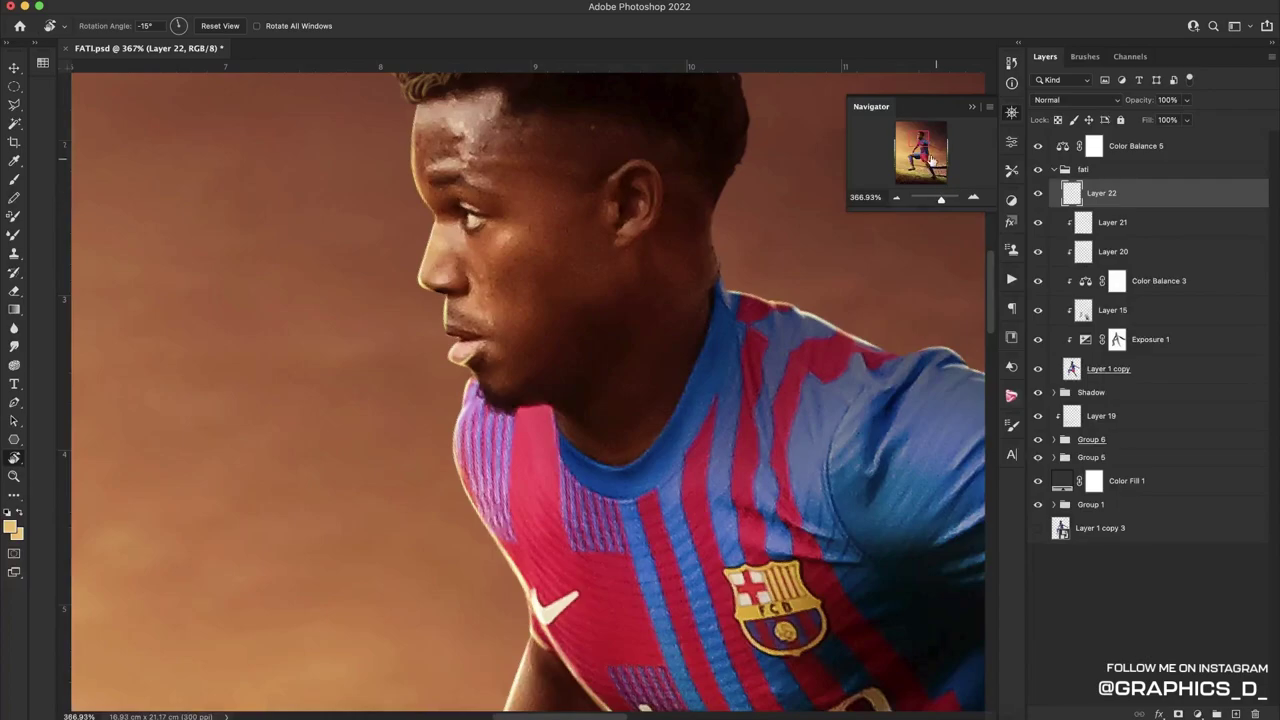
left_click(921, 132)
left_click_drag(921, 132, 920, 135)
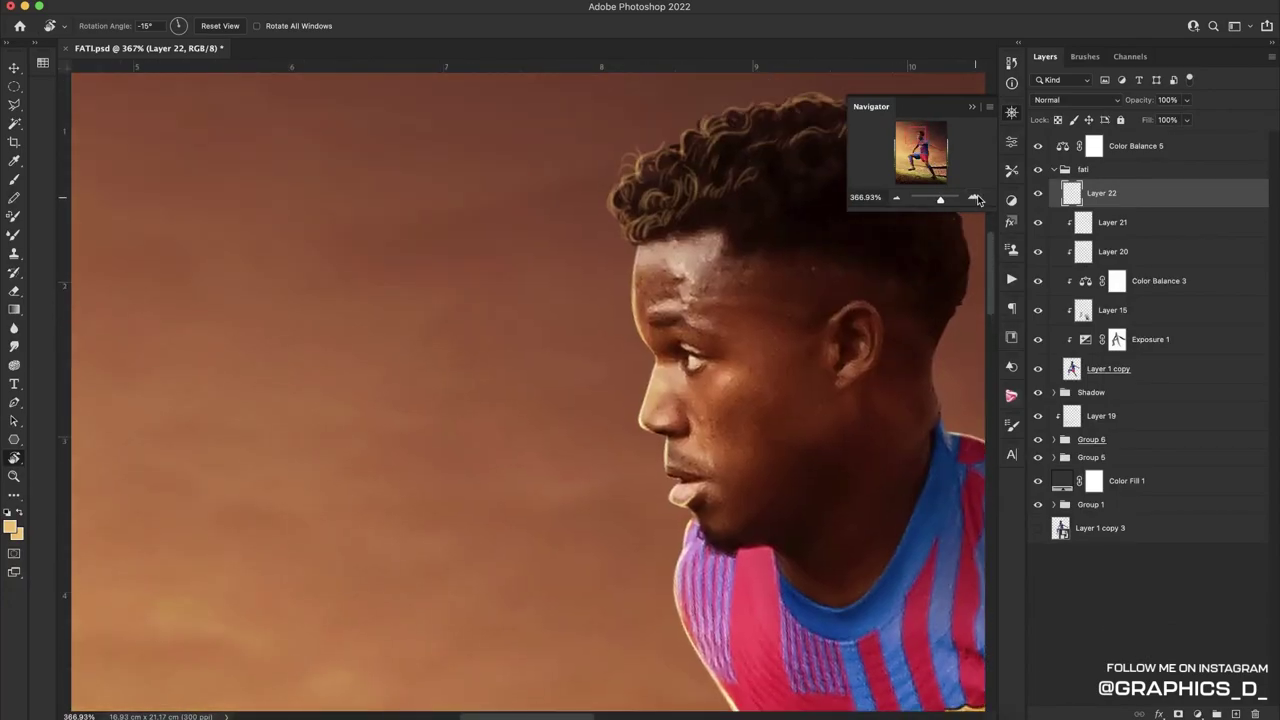
left_click(975, 198)
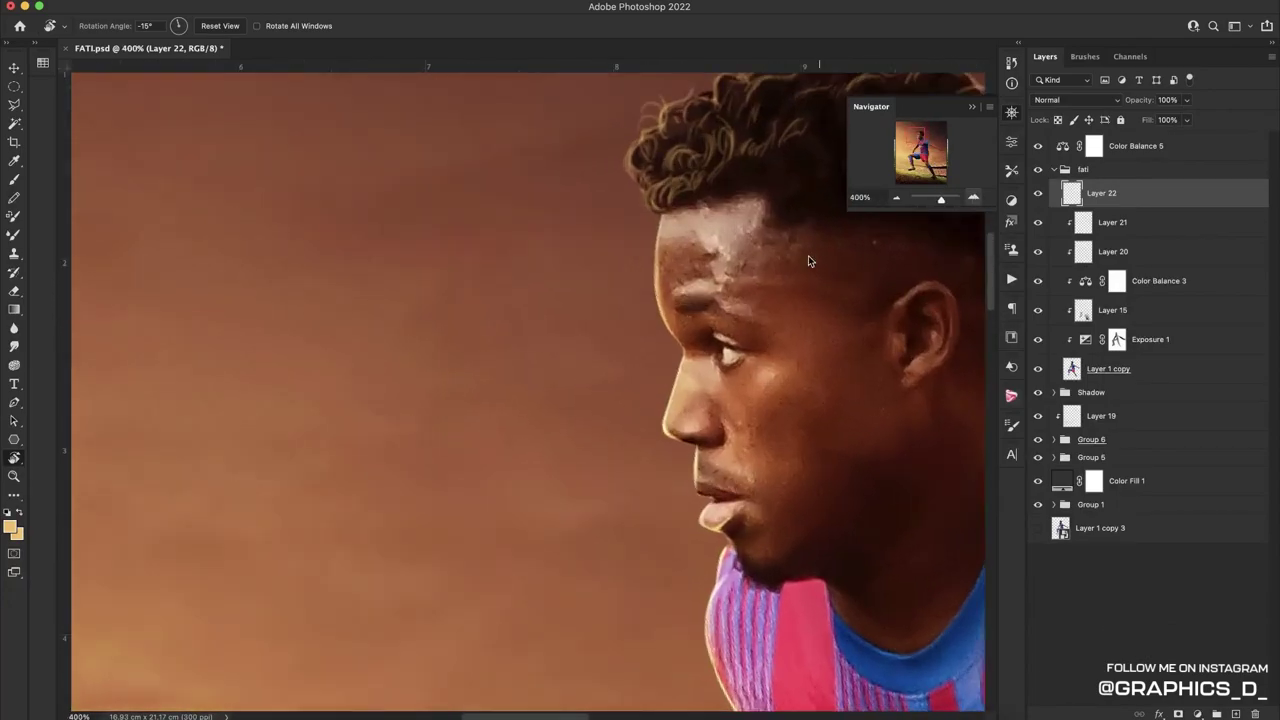
left_click(1236, 713)
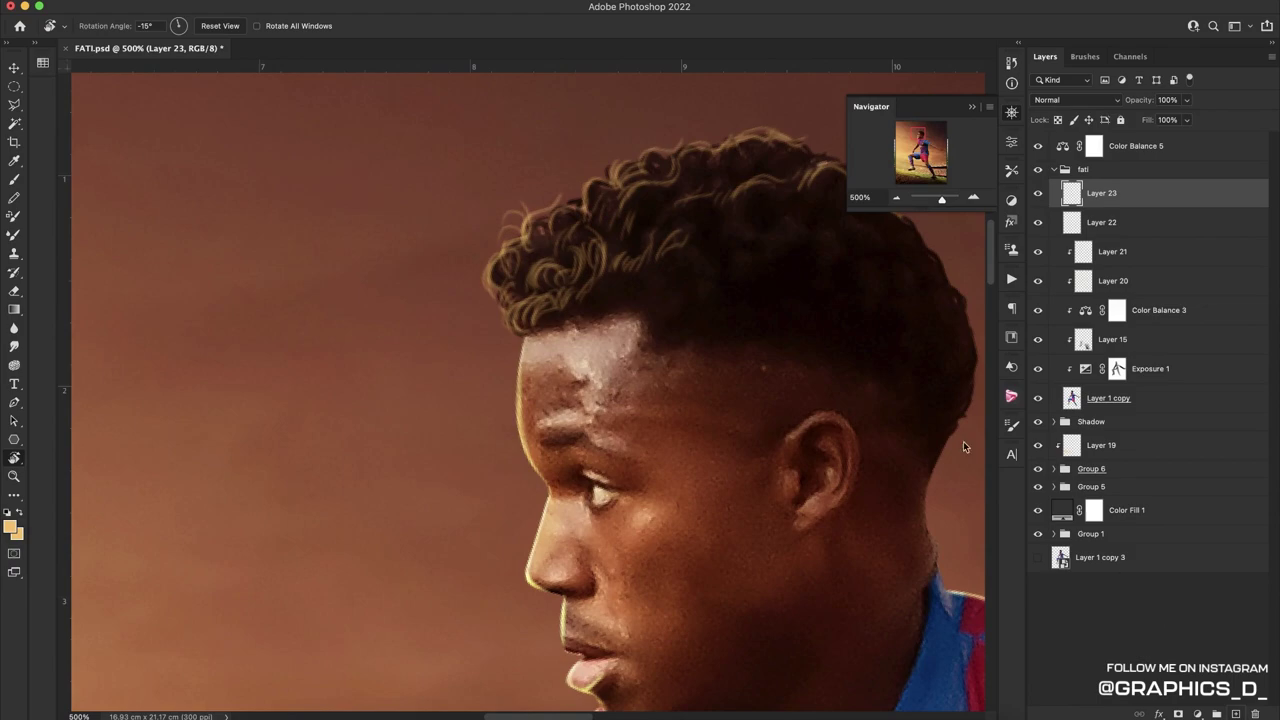
key("b")
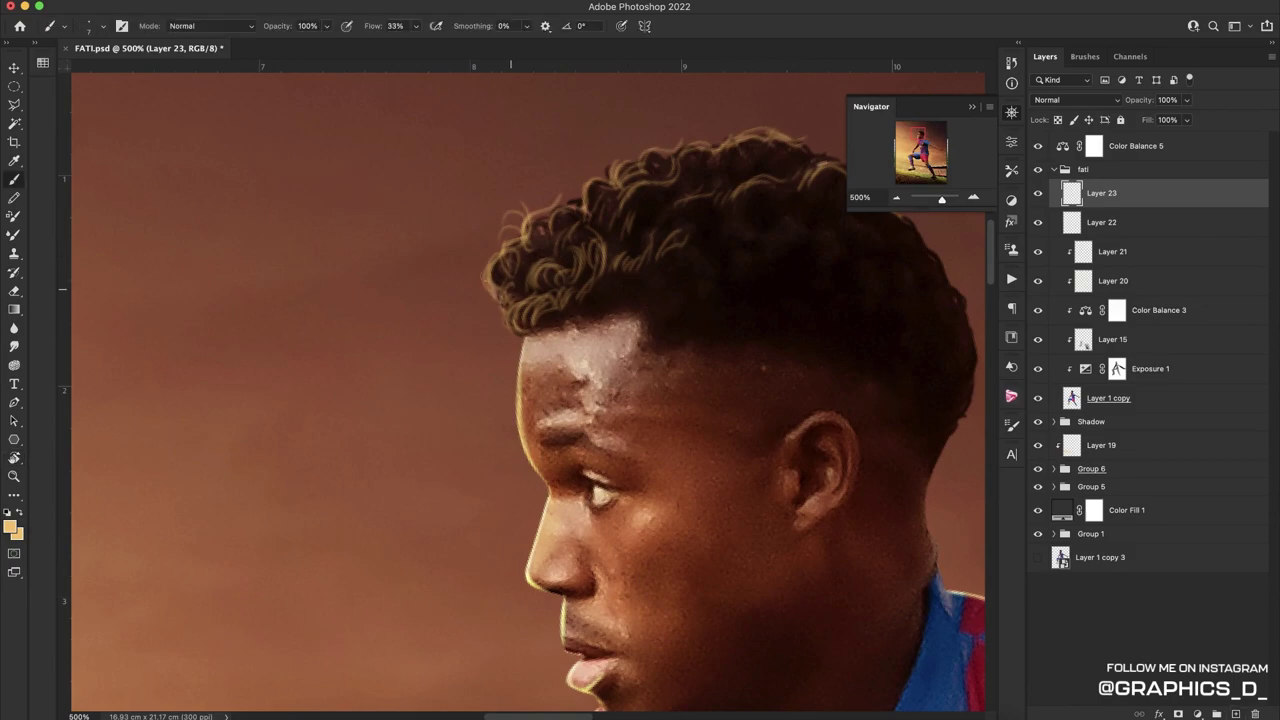
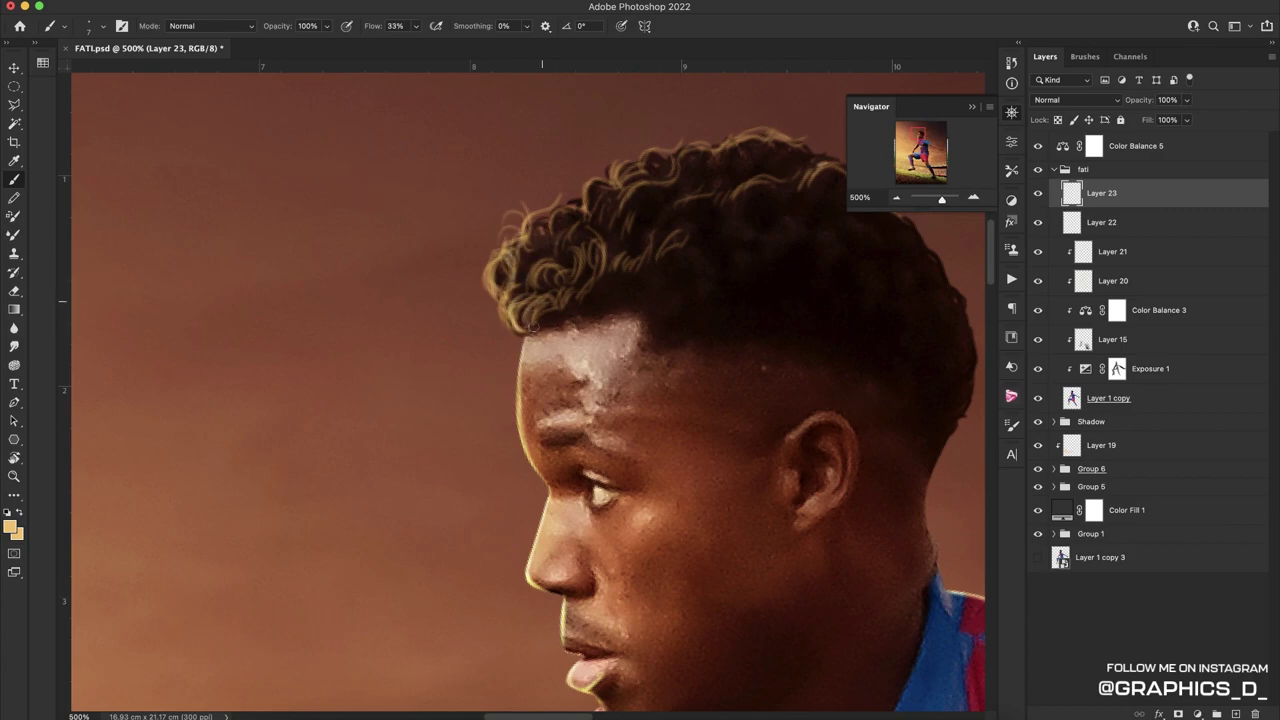
Paint four light strands into the player's curly hair on Layer 23
left_click_drag(533, 325, 558, 295)
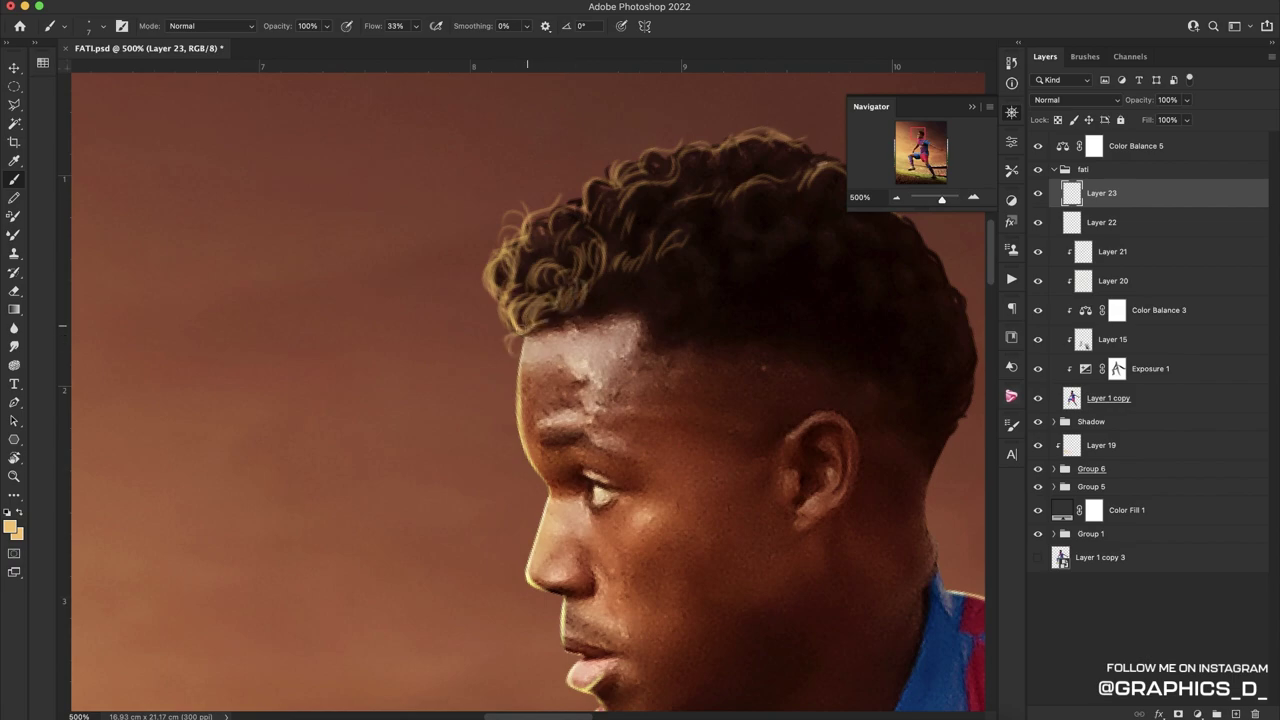
left_click_drag(531, 291, 507, 290)
left_click_drag(582, 202, 583, 176)
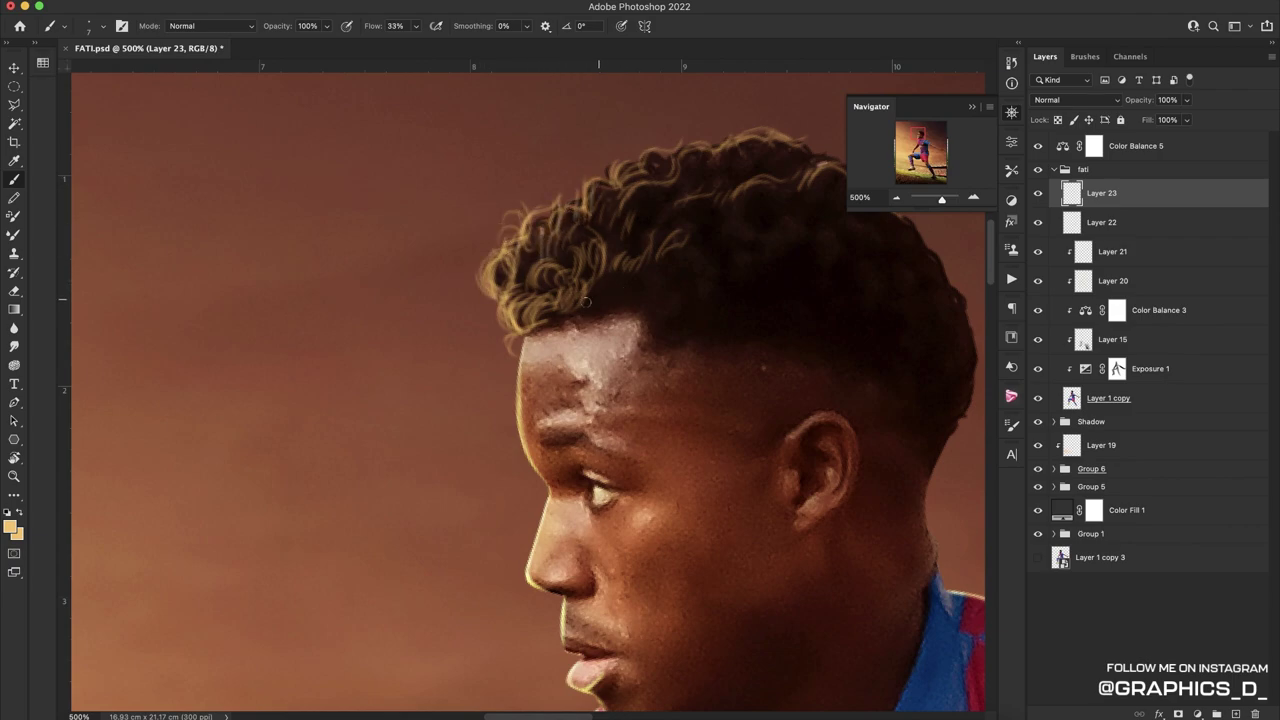
left_click_drag(586, 302, 594, 306)
Zoom out, save FATI.psd, and rotate the view to check the composition
left_click(897, 198)
left_click(897, 198)
left_click(897, 198)
left_click(897, 198)
left_click(897, 198)
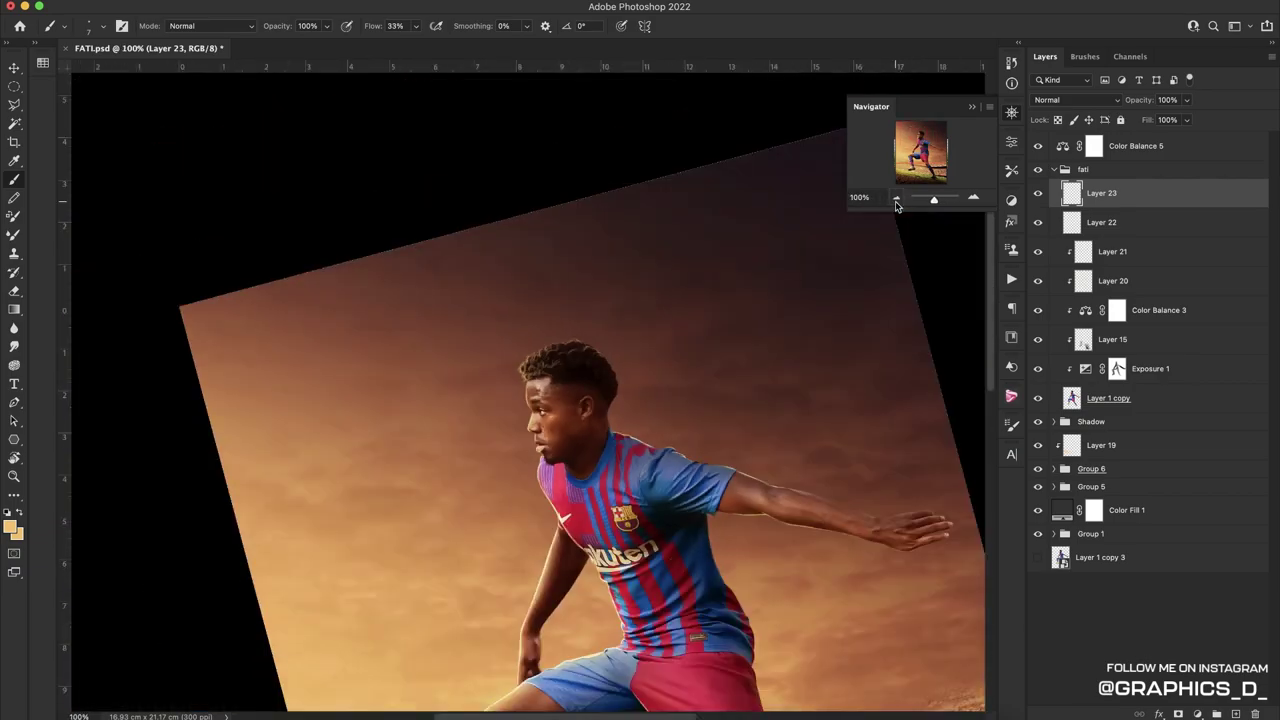
key("ctrl+s")
left_click_drag(592, 398, 577, 223)
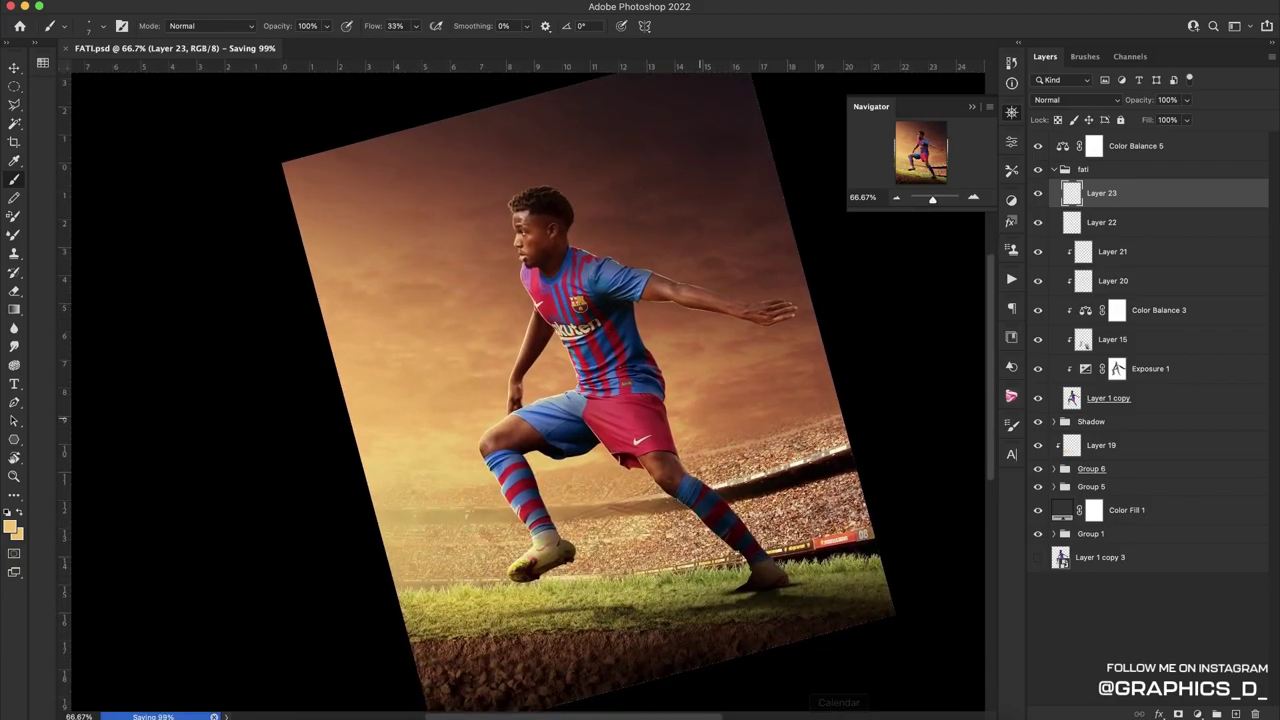
key("r")
mouse_move(541, 262)
left_mouse_down()
mouse_move(515, 518)
mouse_move(482, 302)
mouse_move(468, 300)
left_mouse_up()
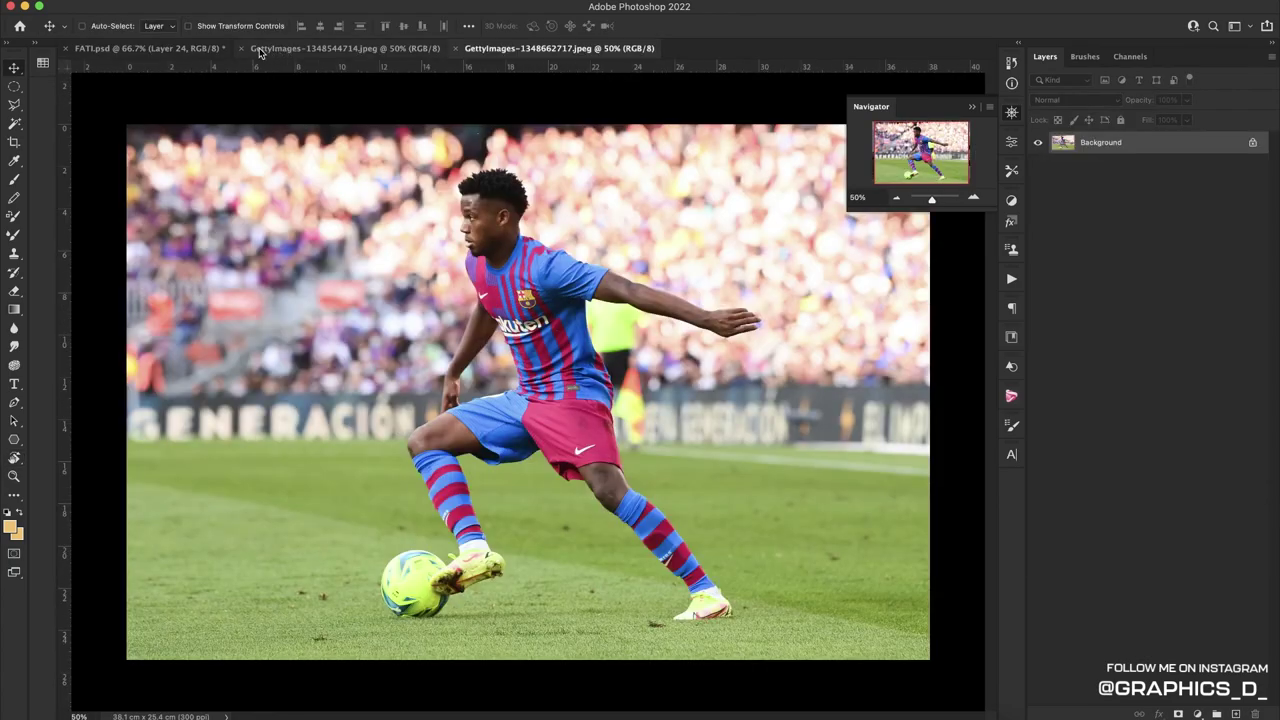
Select the ball in the stock photo with an elliptical marquee
left_click(240, 49)
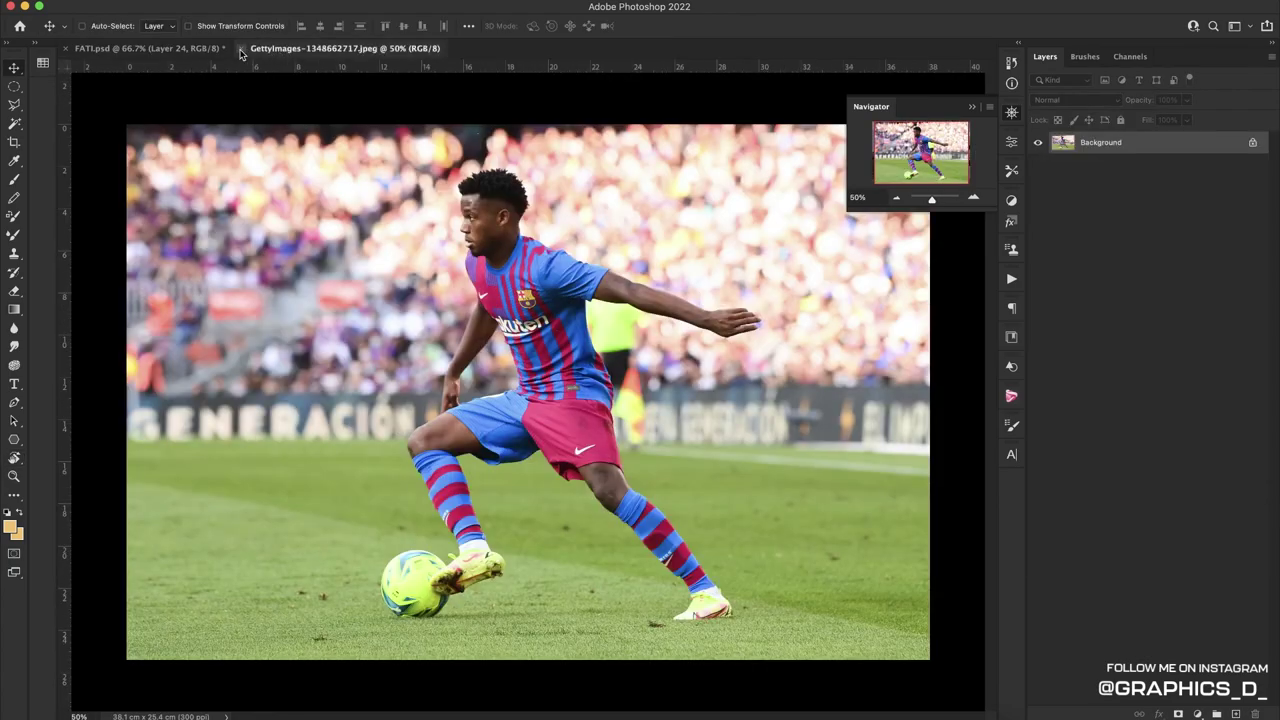
left_click(973, 199)
left_click(973, 199)
mouse_move(200, 690)
left_mouse_down()
mouse_move(594, 230)
mouse_move(553, 145)
left_mouse_up()
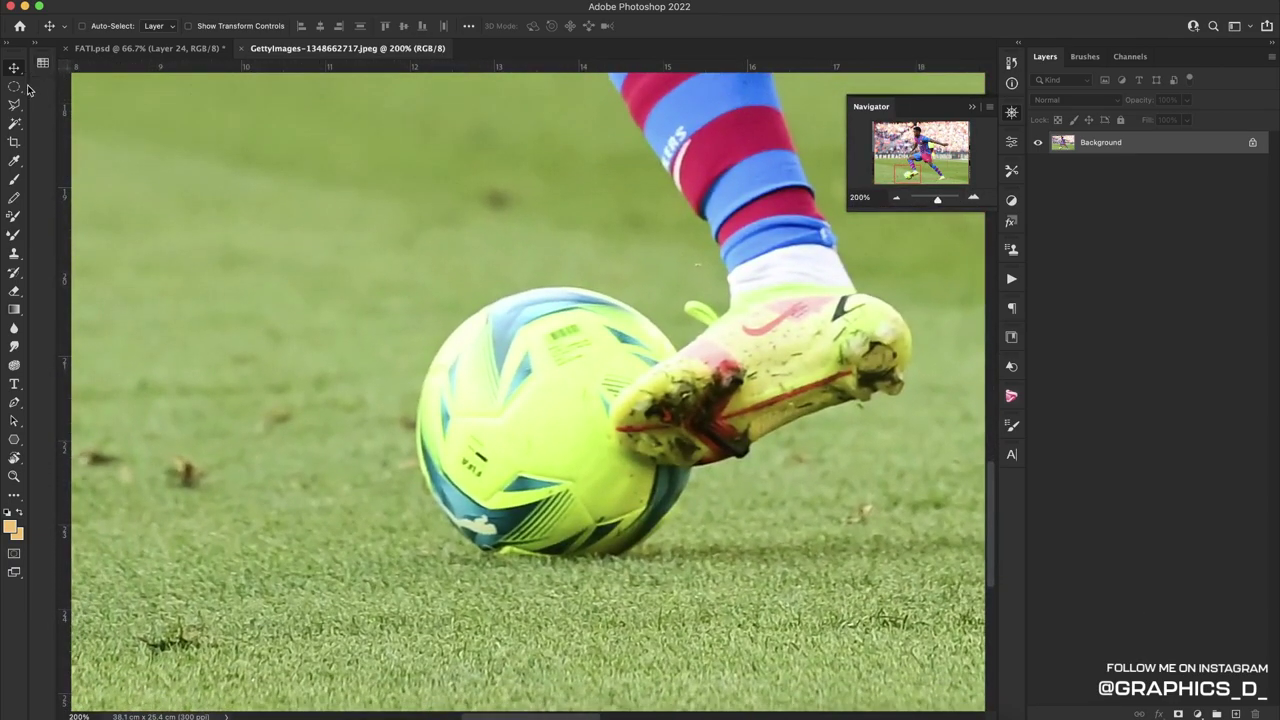
left_click(26, 88)
left_click_drag(455, 330, 591, 455)
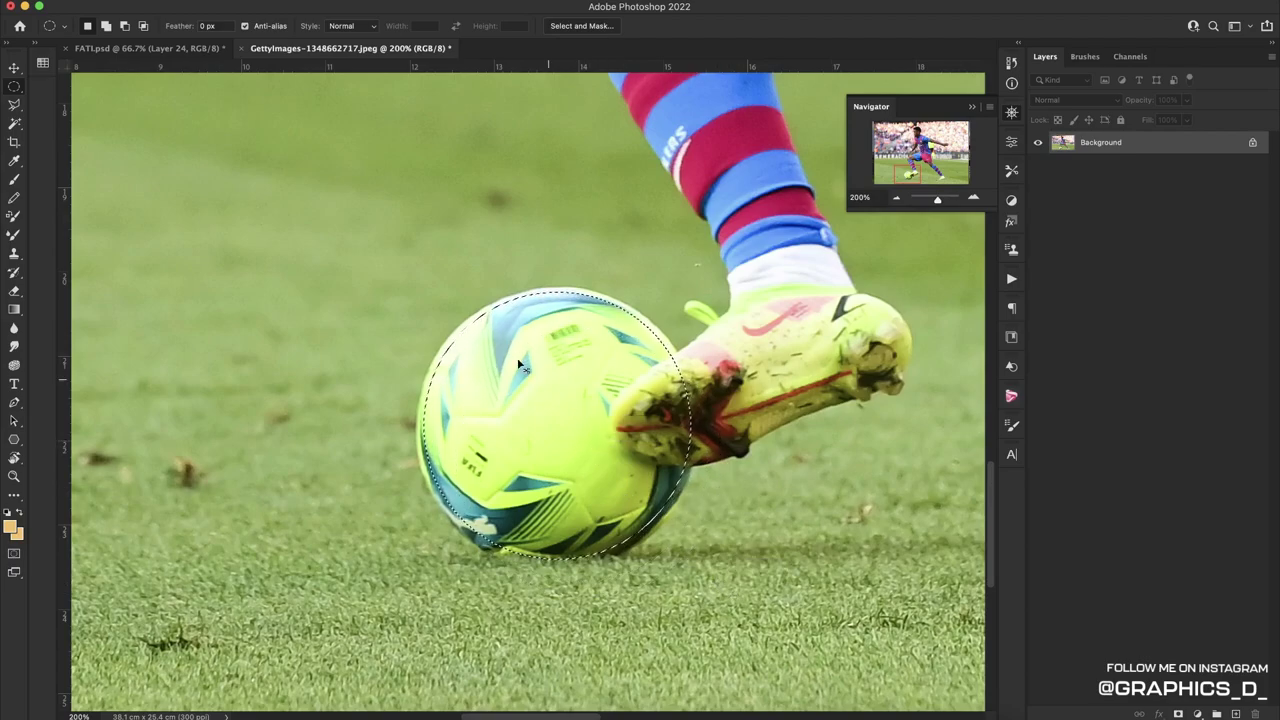
Bring the ball into FATI.psd, shrink it, and place it beneath the player near the foot
left_click(145, 48)
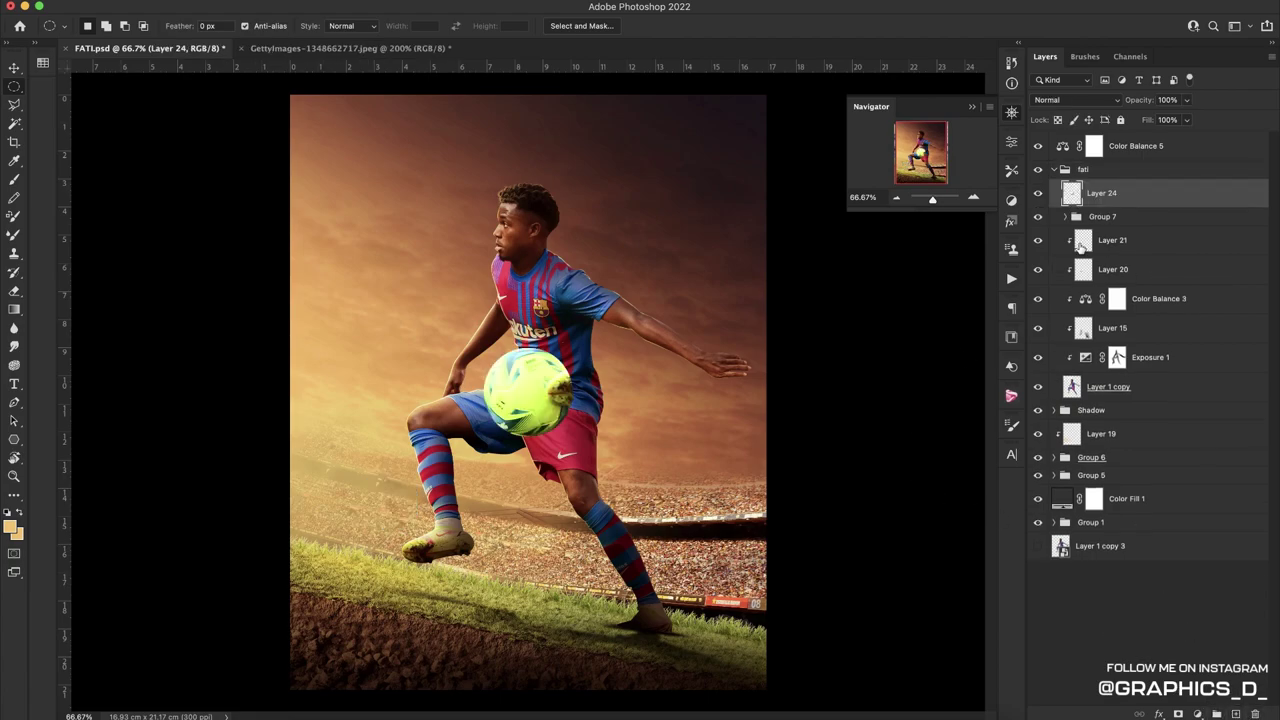
left_click_drag(1110, 240, 1128, 244)
key("ctrl+t")
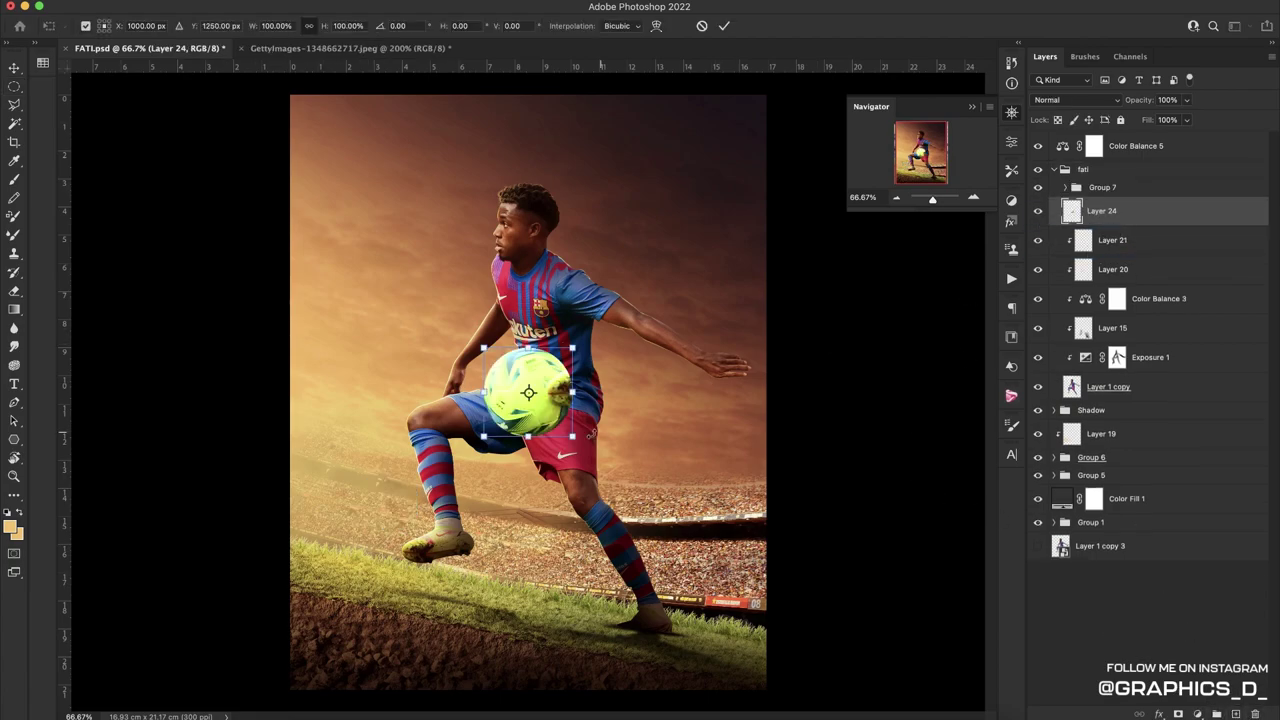
left_click_drag(576, 383, 546, 371)
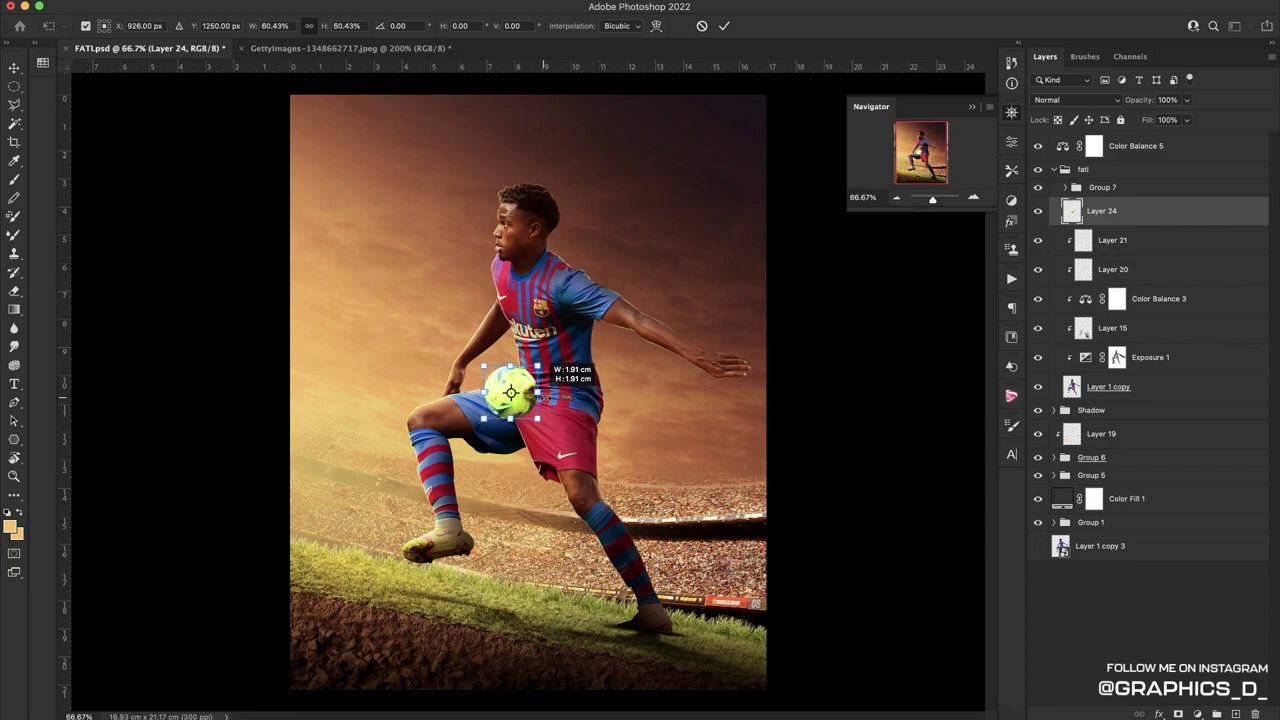
left_click(724, 26)
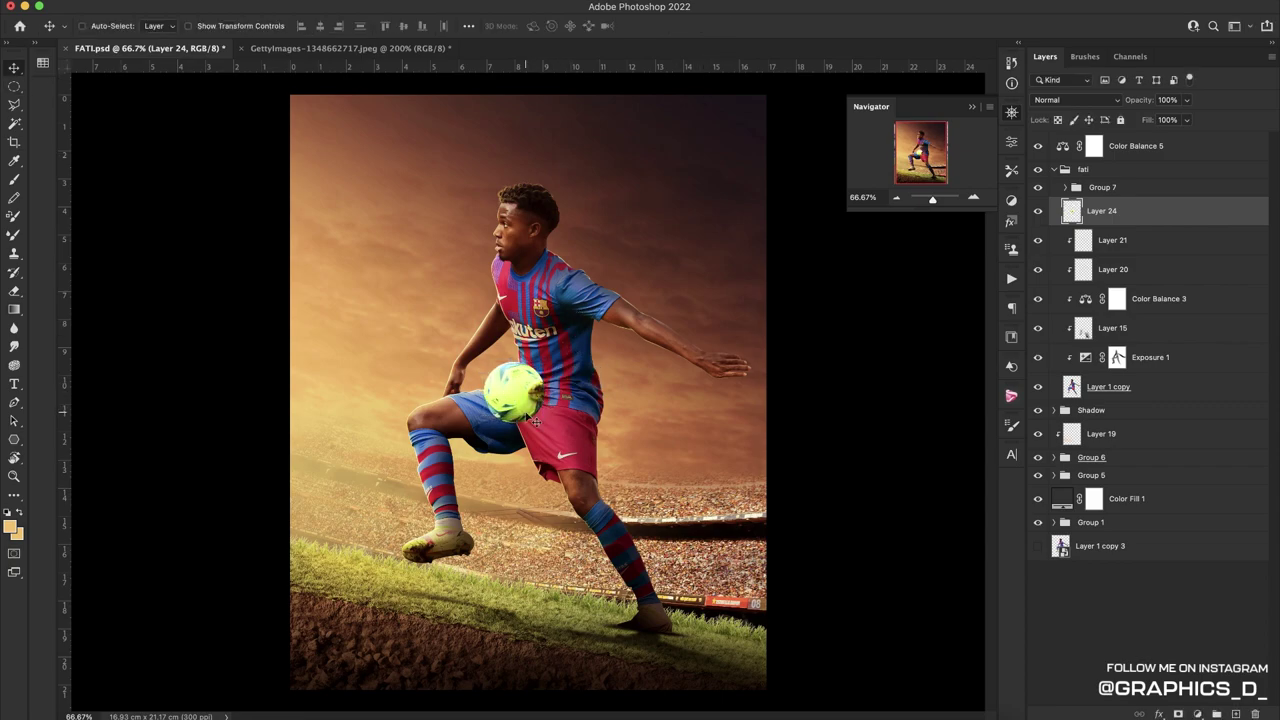
left_click_drag(528, 420, 428, 547)
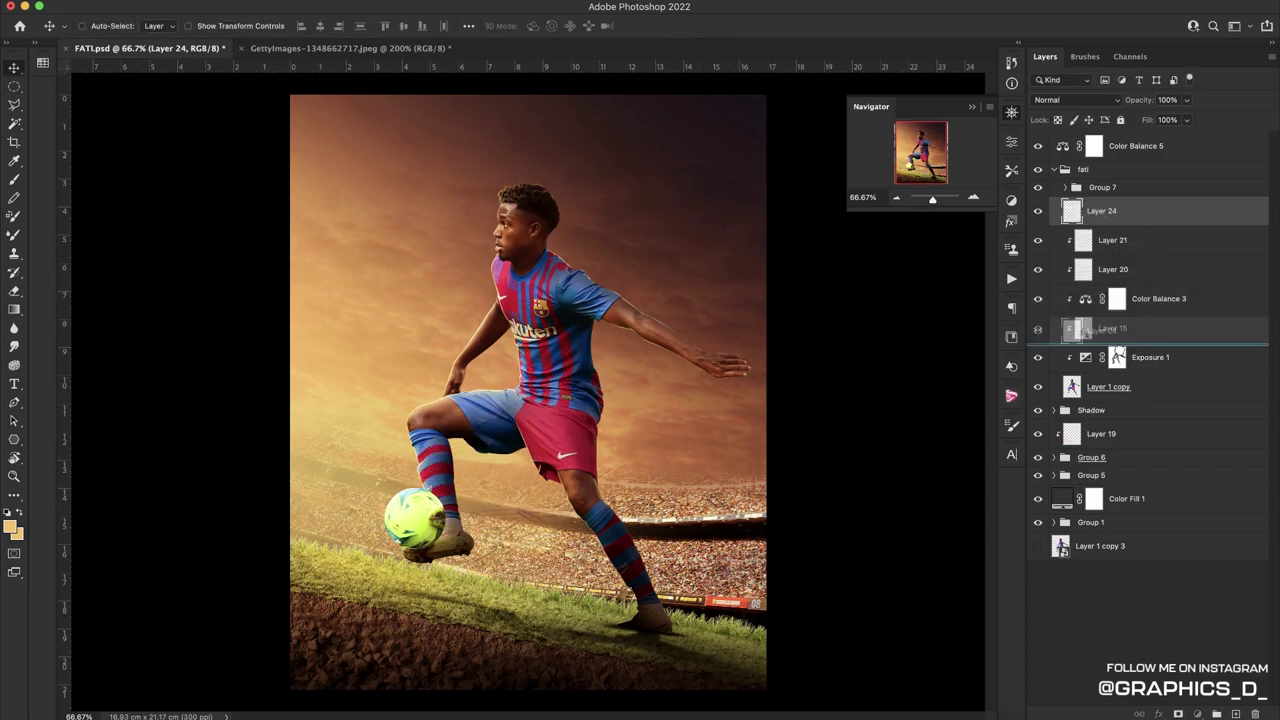
left_click_drag(1108, 386, 1115, 394)
Enlarge the ball to about 103.6% and move it down onto the foot
key("ctrl+t")
left_click_drag(414, 486, 426, 552)
key("Return")
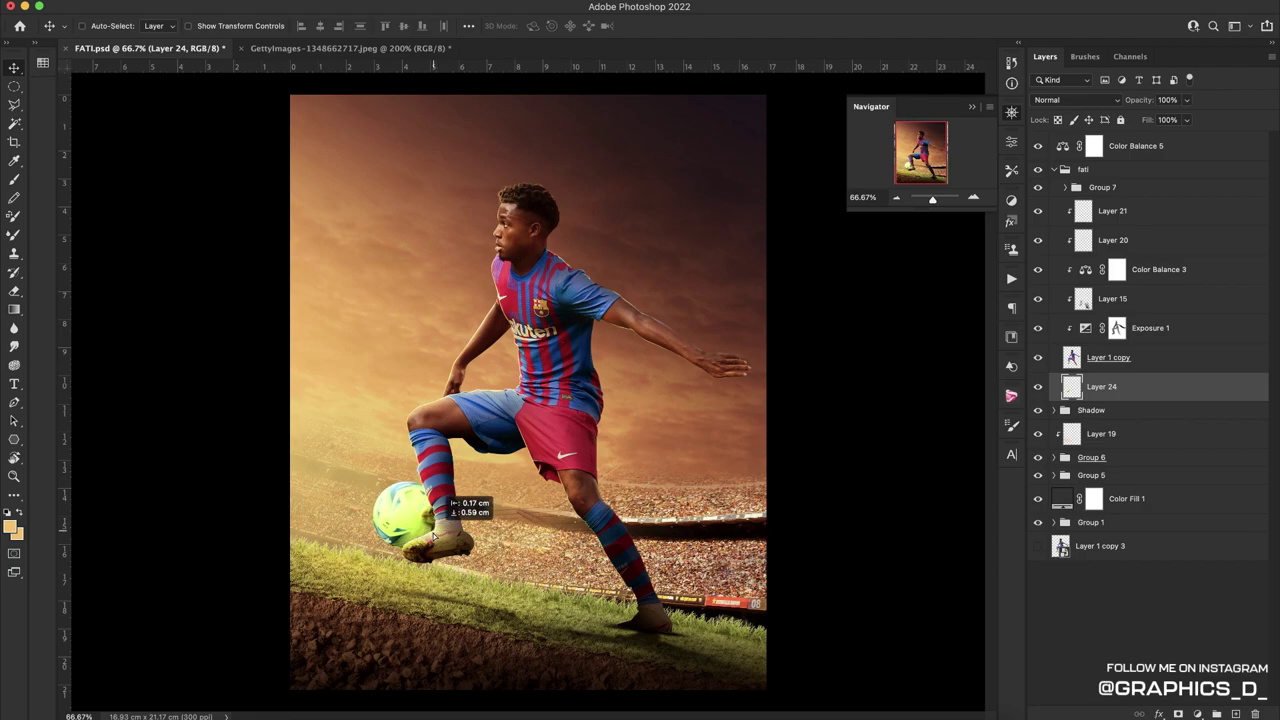
left_click_drag(426, 552, 428, 565)
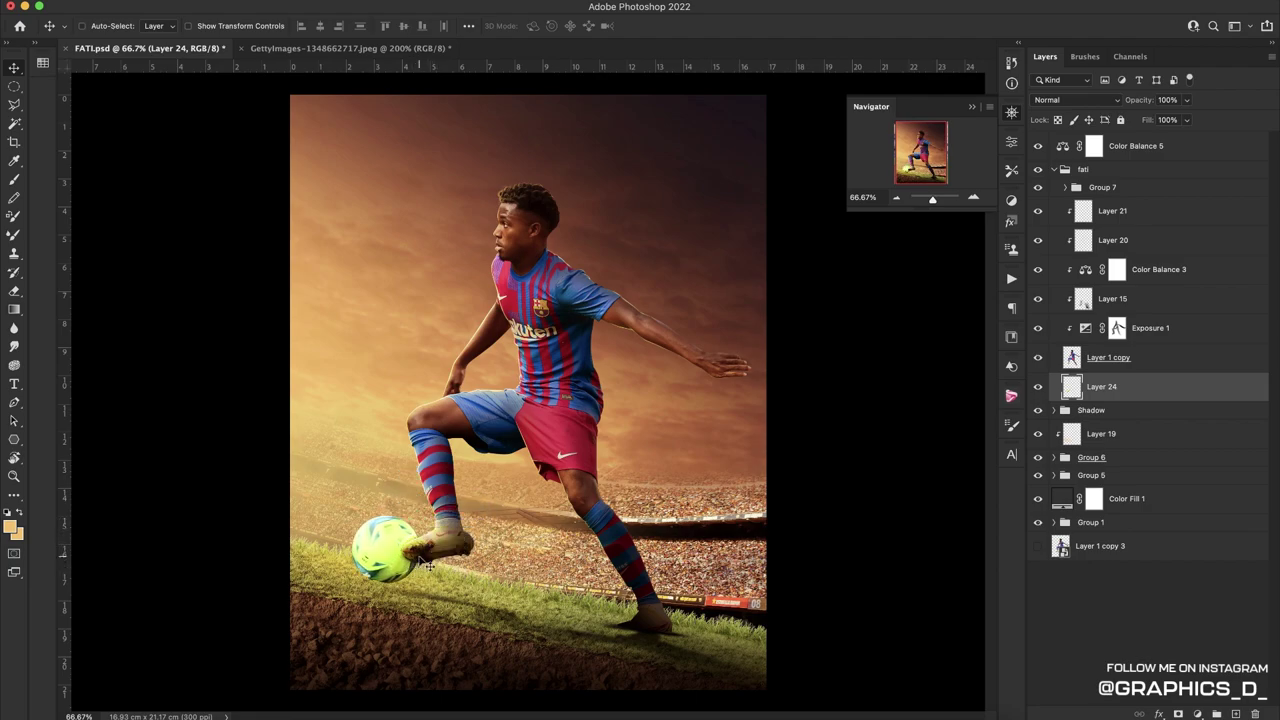
key("ctrl+t")
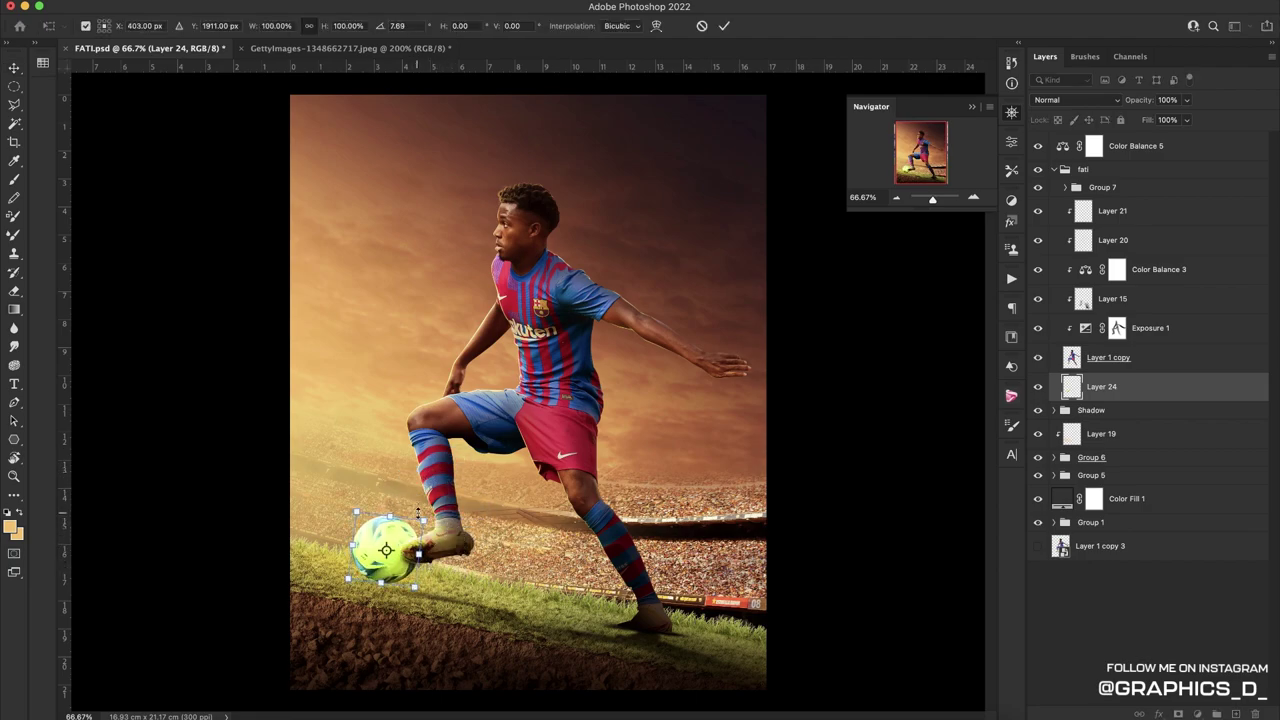
left_click_drag(424, 521, 428, 517)
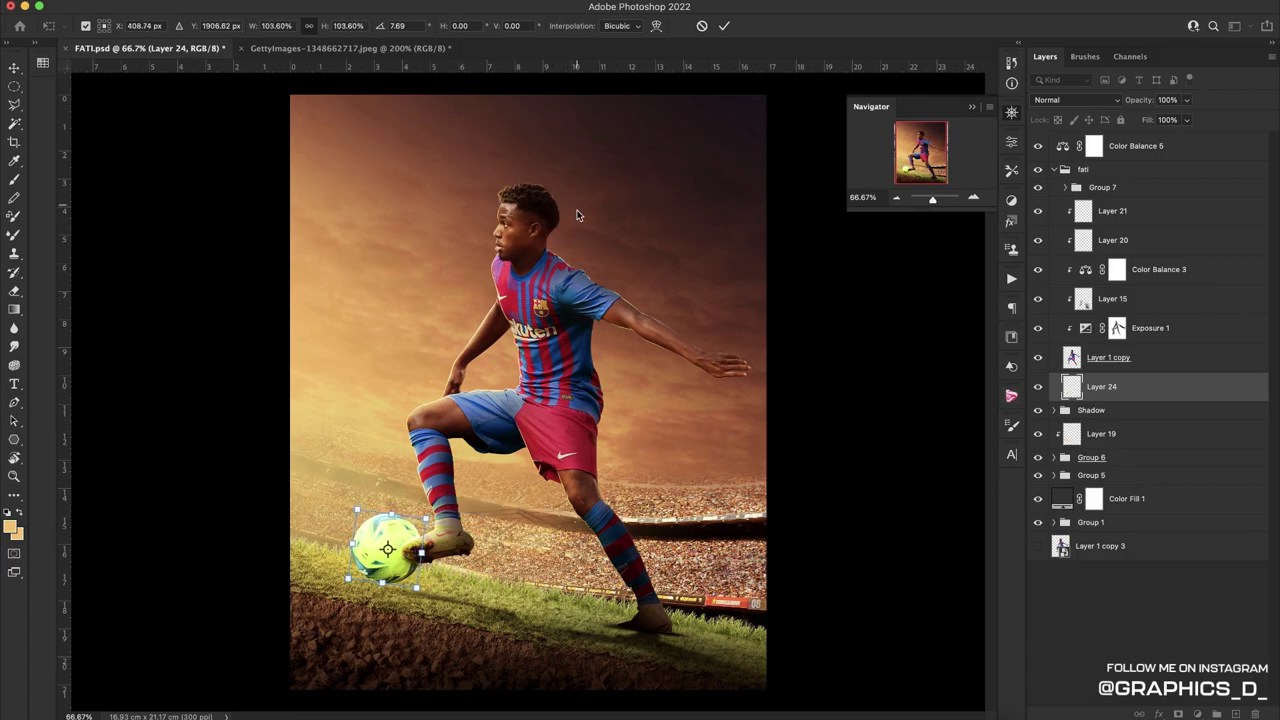
left_click(725, 26)
Shrink the ball to about 90% and nudge it right against the boot
key("r")
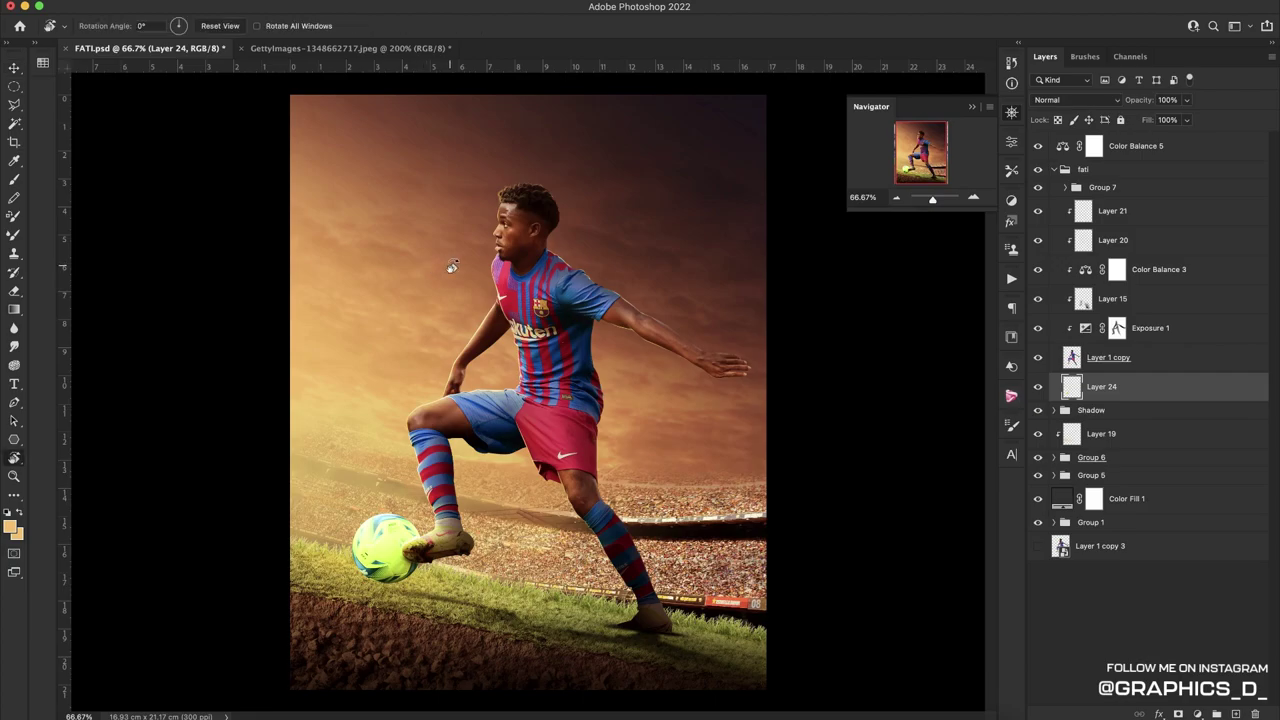
left_click_drag(458, 262, 380, 390)
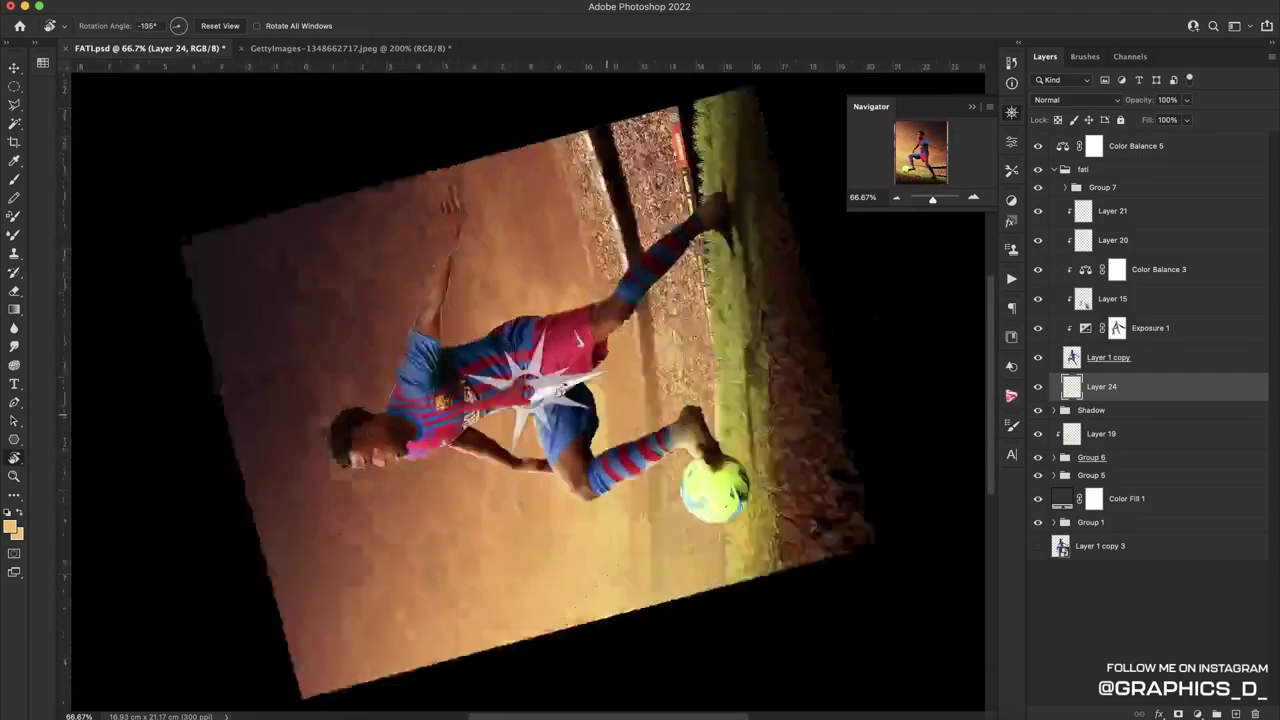
key("Escape")
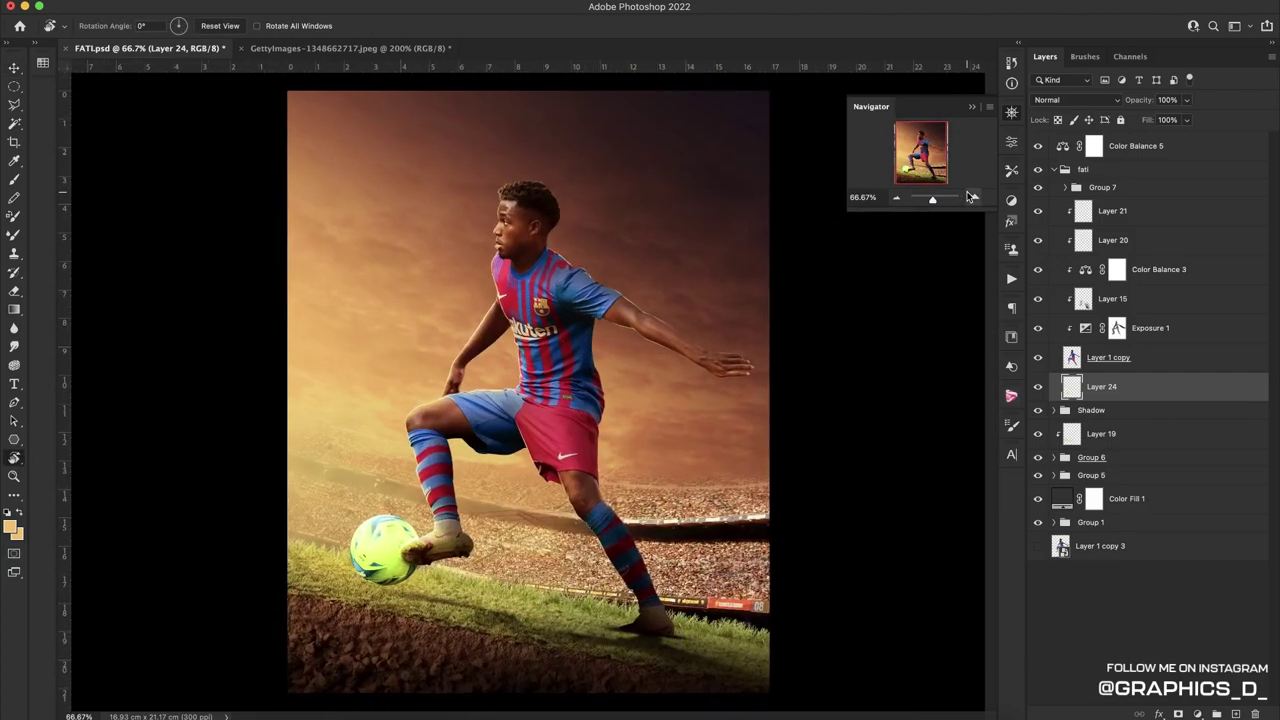
scroll(530, 390, "up", 5)
left_click_drag(420, 520, 640, 190)
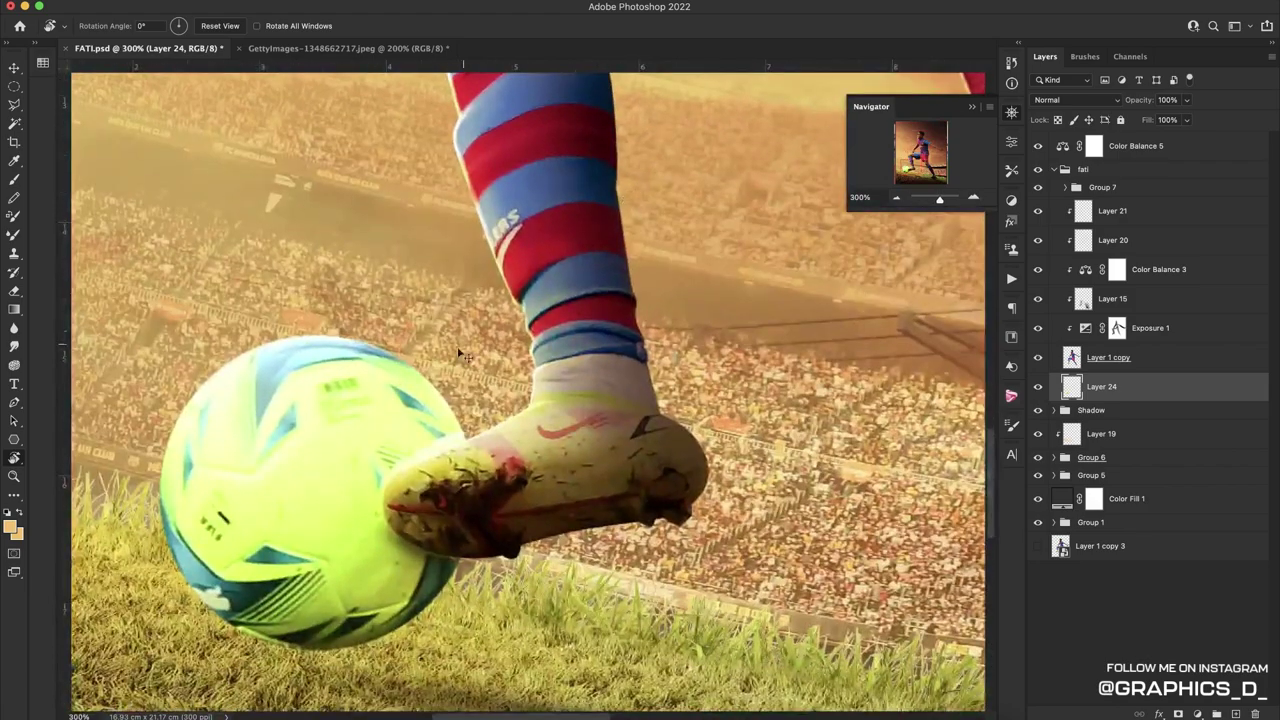
key("ctrl+t")
left_click_drag(157, 330, 176, 351)
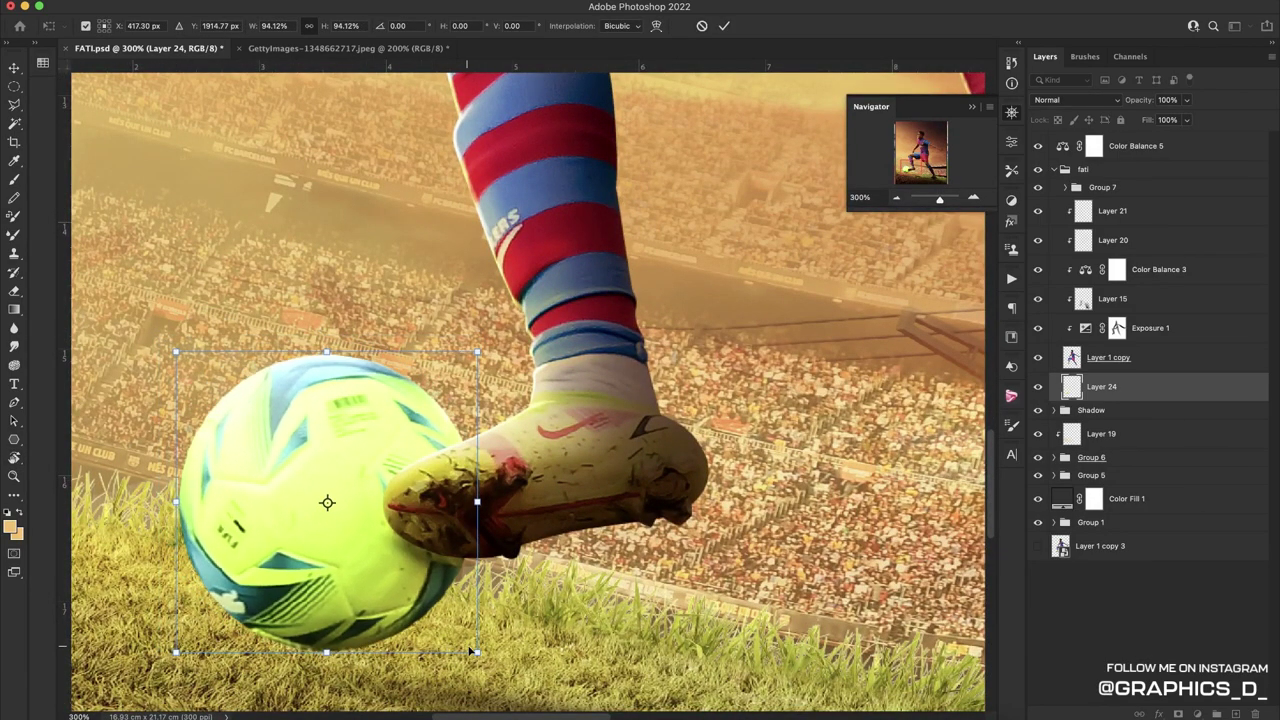
left_click_drag(470, 651, 463, 634)
left_click_drag(403, 594, 425, 594)
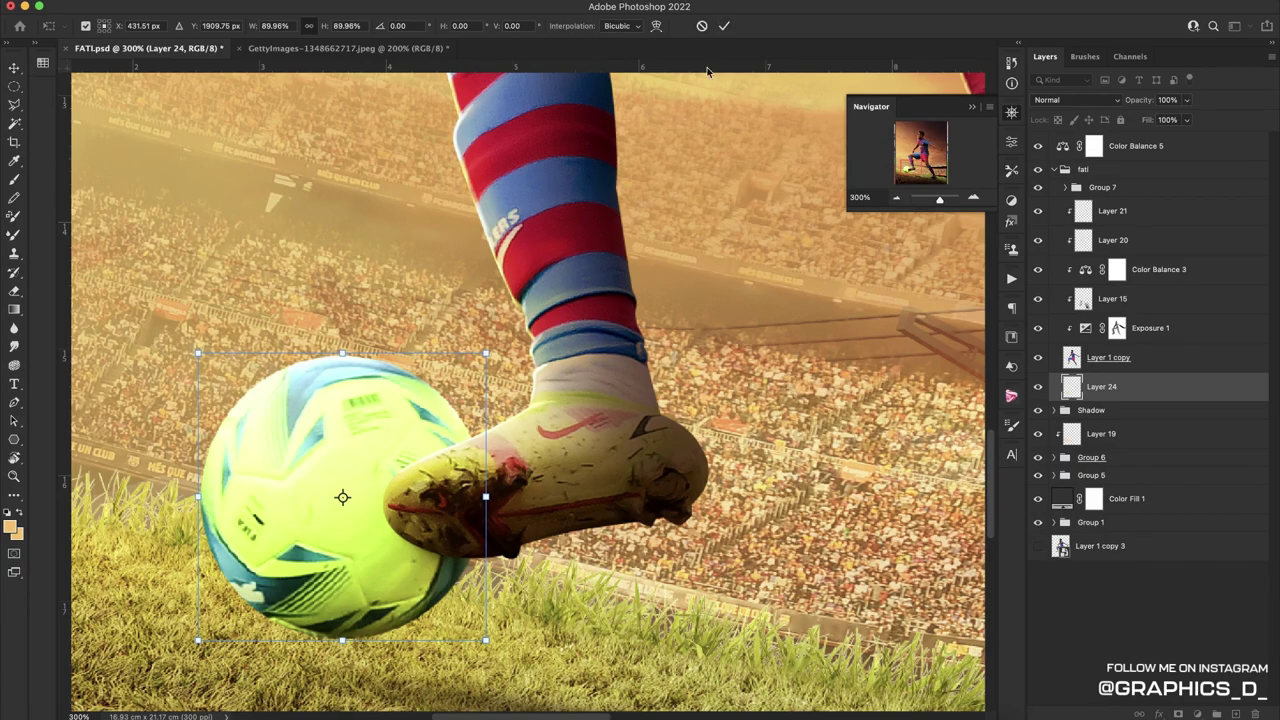
left_click(725, 27)
scroll(600, 400, "down", 5)
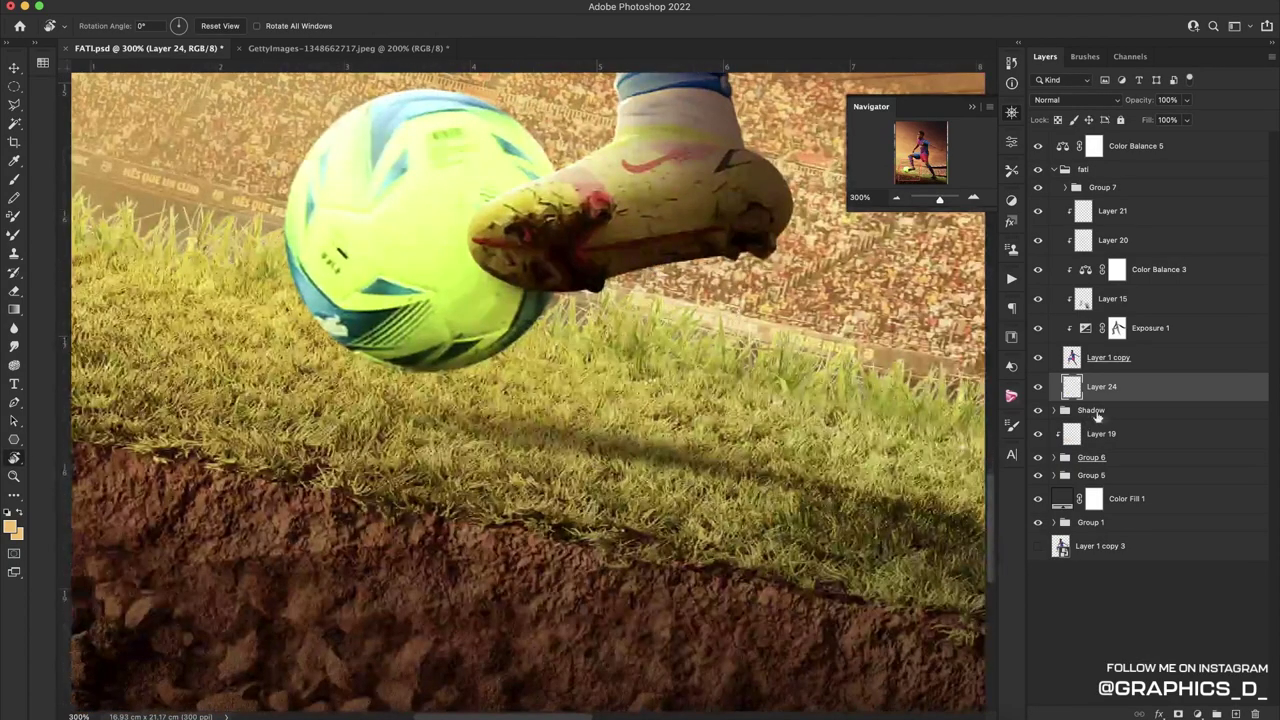
left_click(1181, 410)
Add a new layer above the Shadow group and set up a soft 118 px brush
left_click(1236, 703)
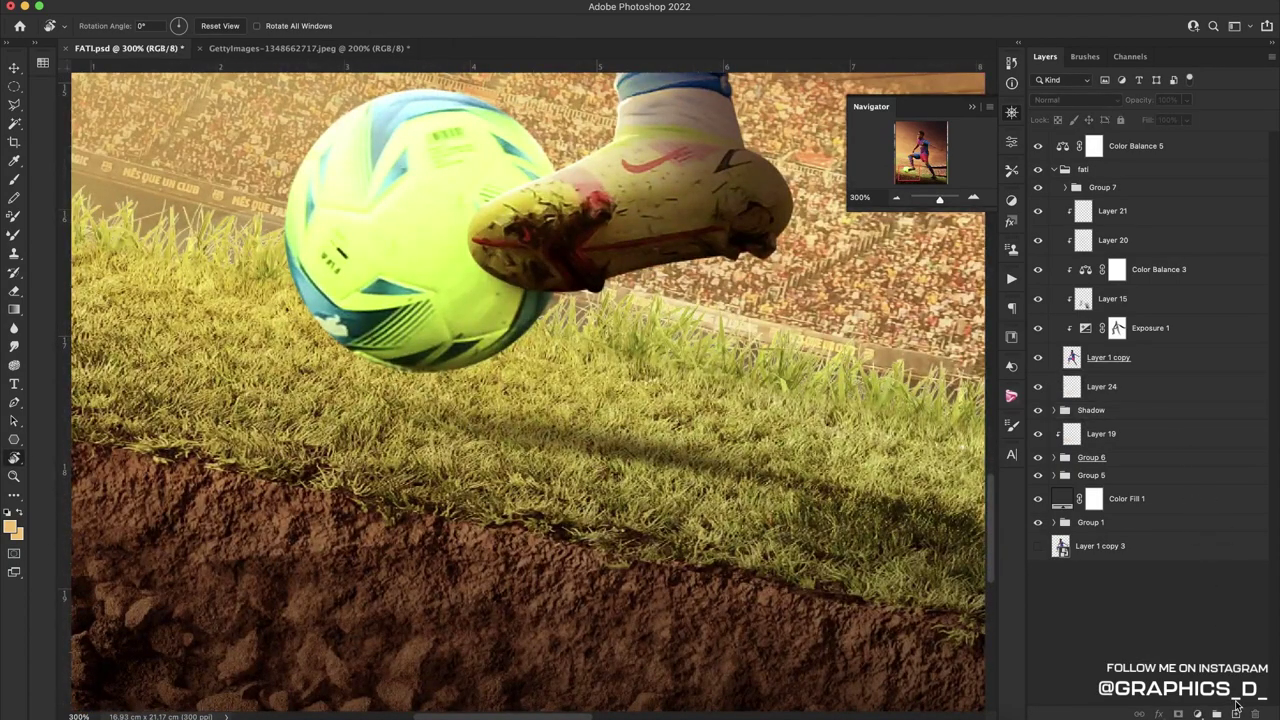
left_click(1132, 412)
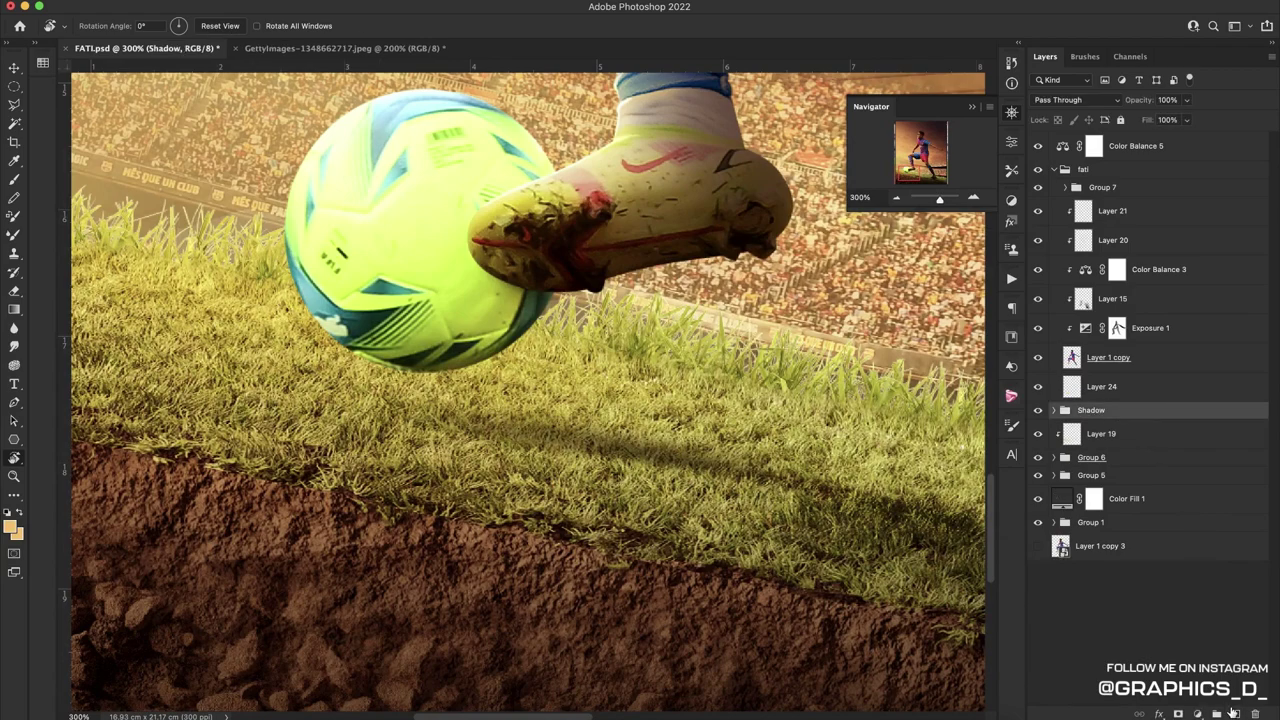
left_click(1234, 712)
key("b")
right_click(551, 365)
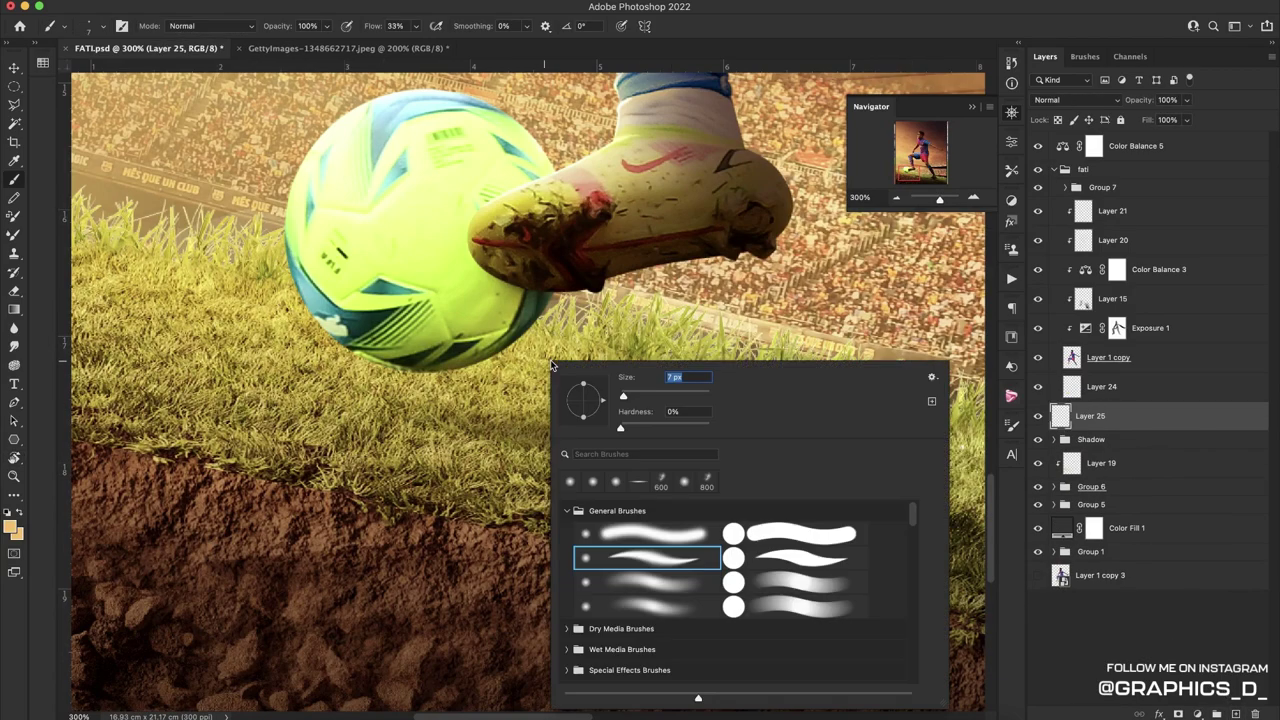
left_click(638, 486)
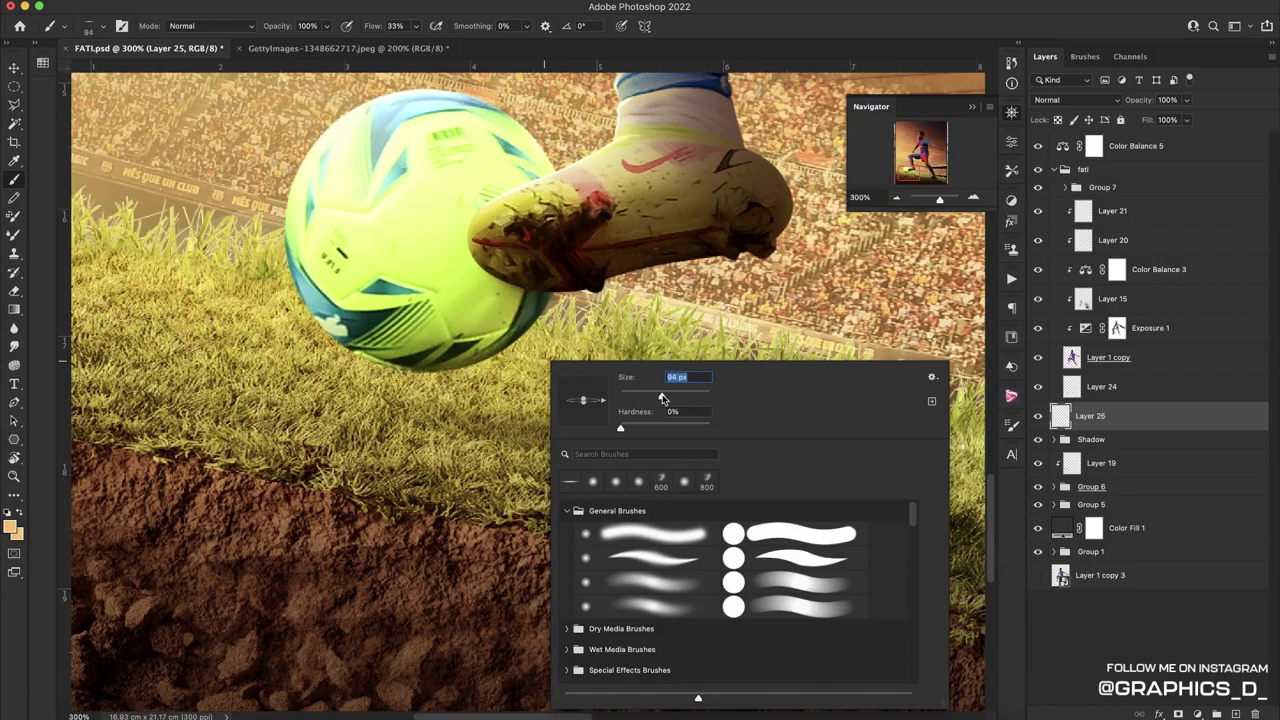
left_click_drag(661, 398, 672, 398)
left_click(524, 285)
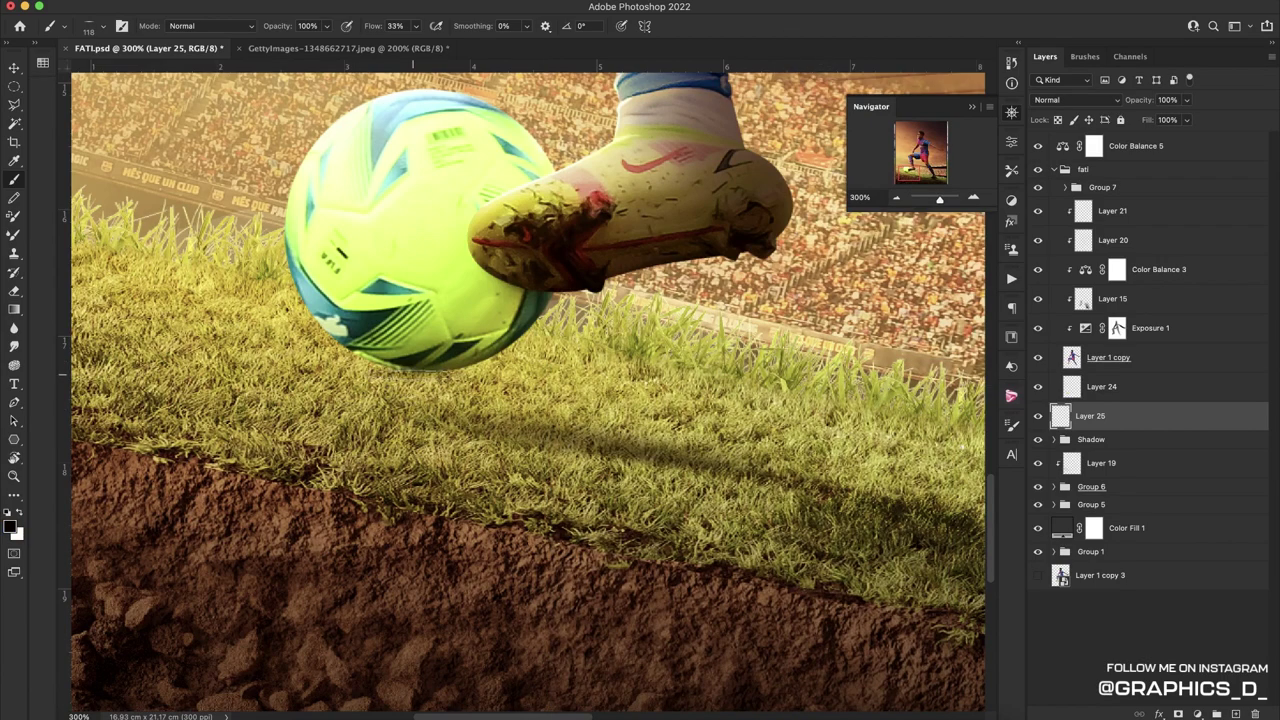
Paint a soft shadow under the ball, rotate it to the slope, and darken it at 16% flow
left_click_drag(370, 371, 511, 367)
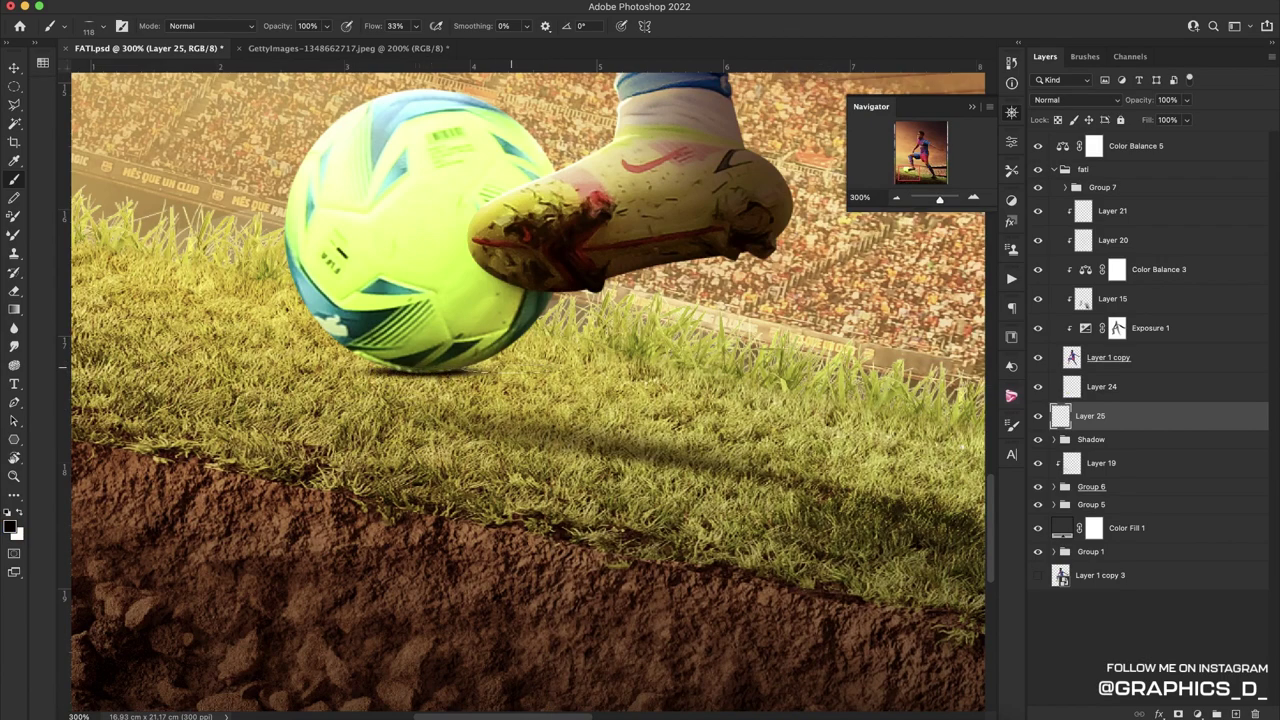
key("ctrl+t")
left_click_drag(600, 300, 608, 290)
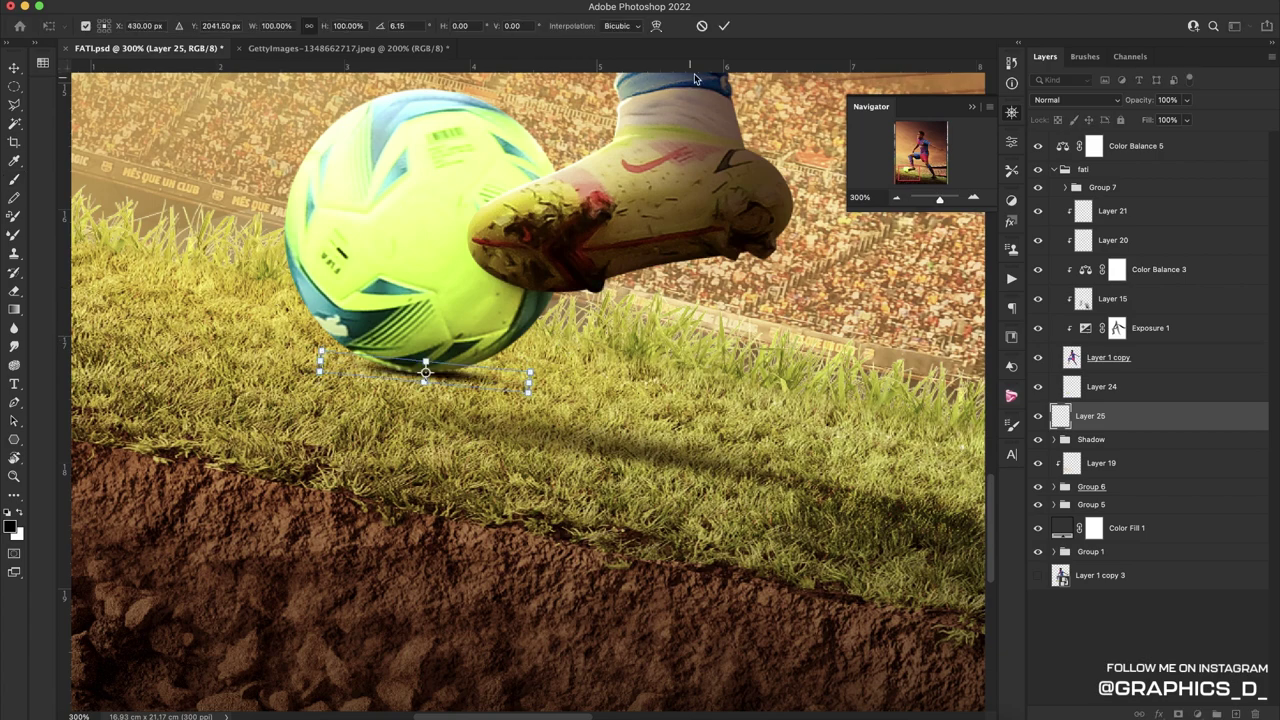
left_click(725, 28)
right_click(448, 271)
left_click(596, 300)
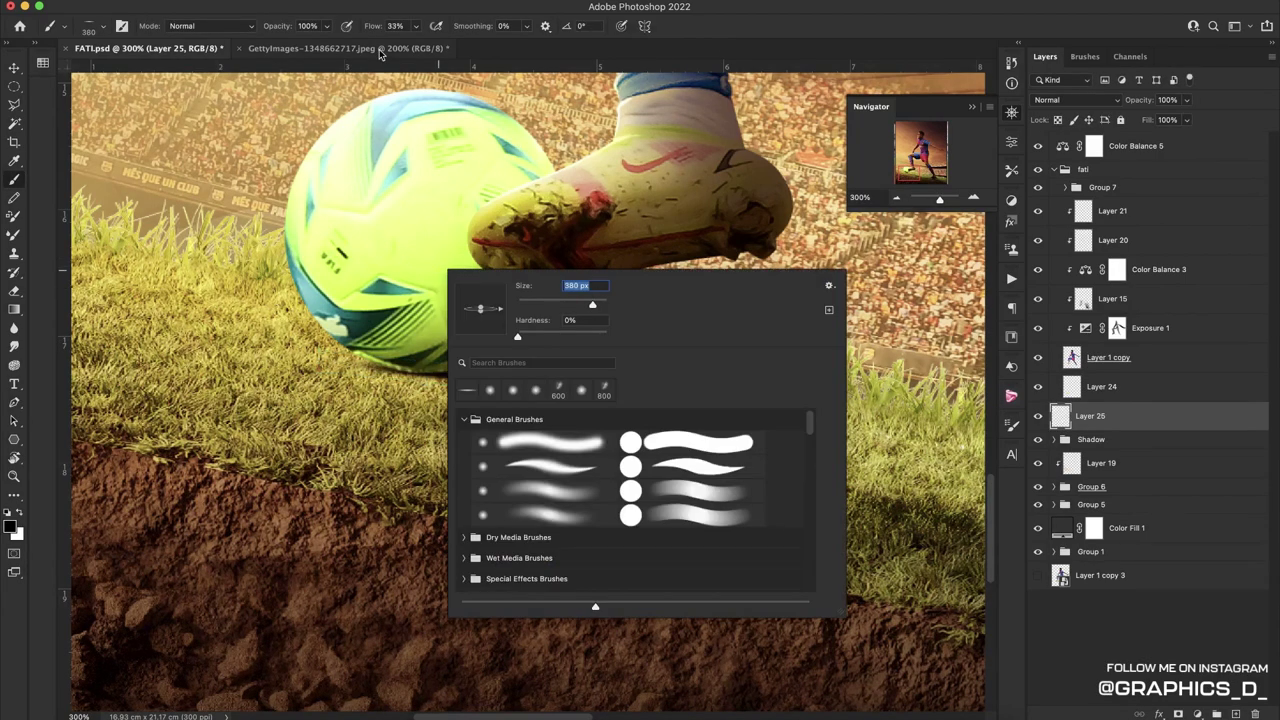
left_click_drag(370, 26, 350, 26)
mouse_move(290, 370)
left_mouse_down()
mouse_move(610, 370)
mouse_move(290, 368)
left_mouse_up()
key("ctrl+t")
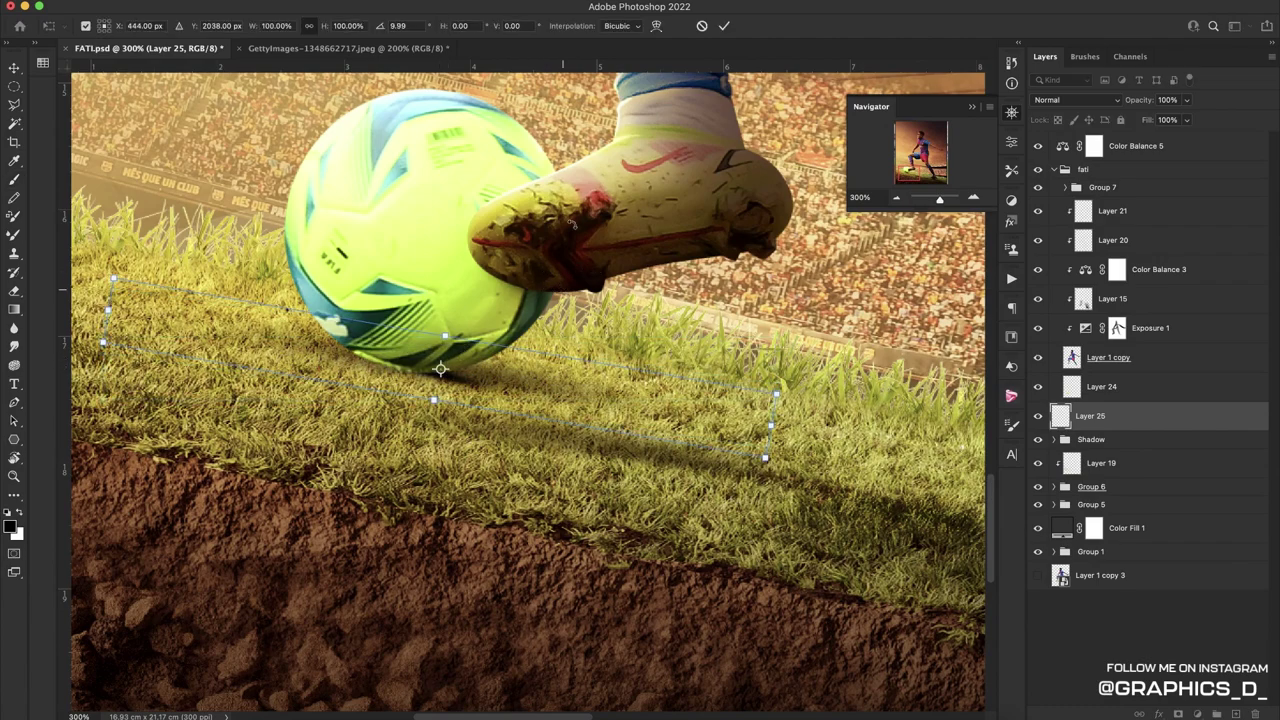
left_click(702, 26)
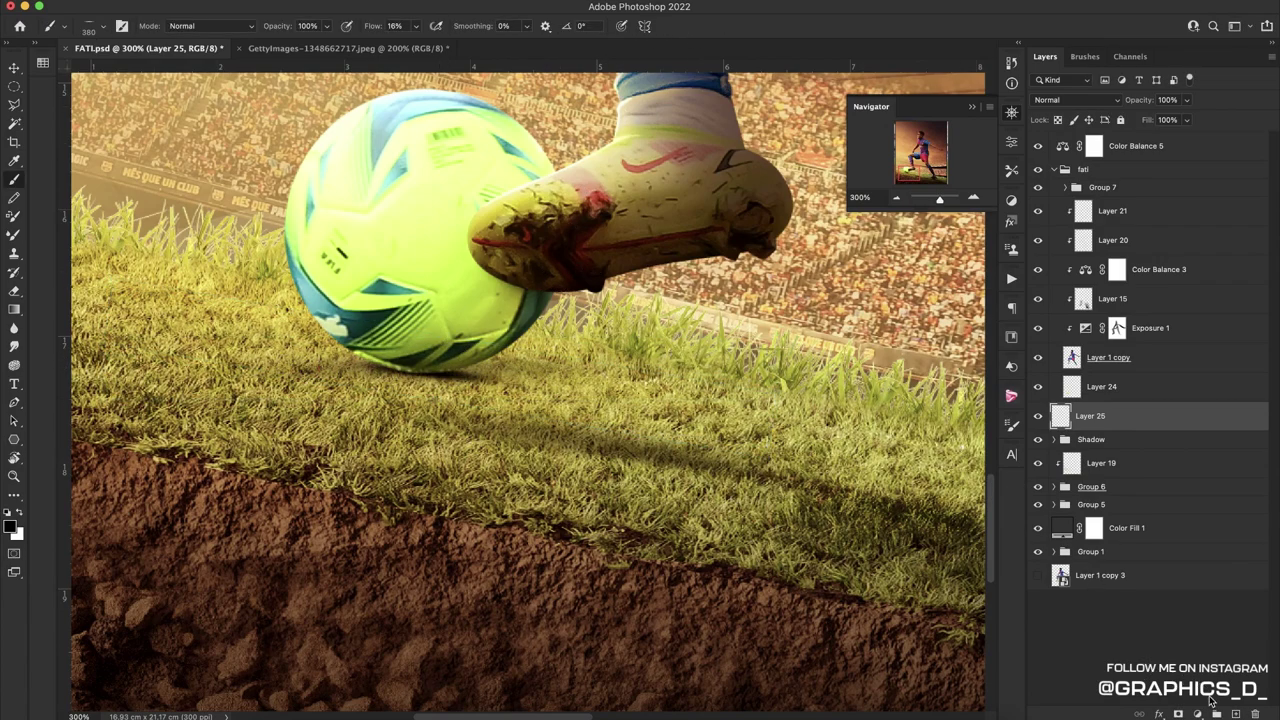
Paint a second dark shadow stroke on a new layer, shifted slightly right
left_click(1216, 714)
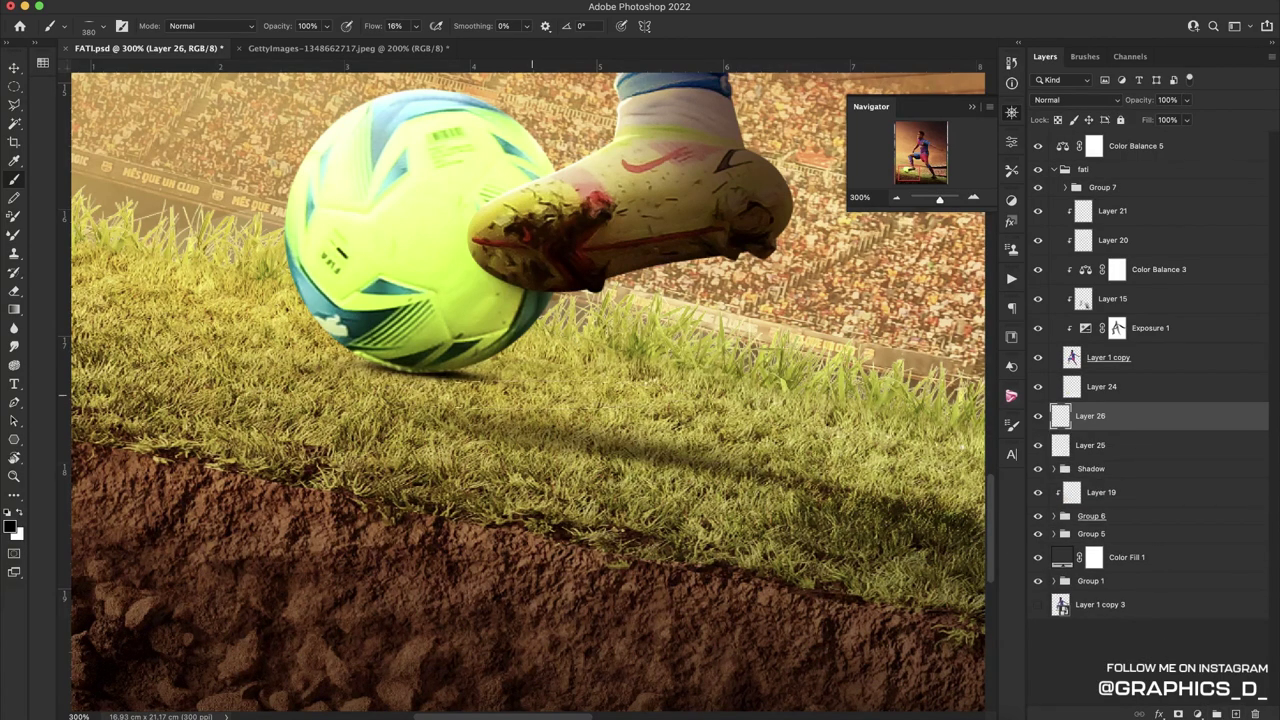
left_click_drag(513, 386, 640, 390)
key("ctrl+t")
mouse_move(505, 411)
left_mouse_down()
mouse_move(556, 415)
mouse_move(535, 405)
left_mouse_up()
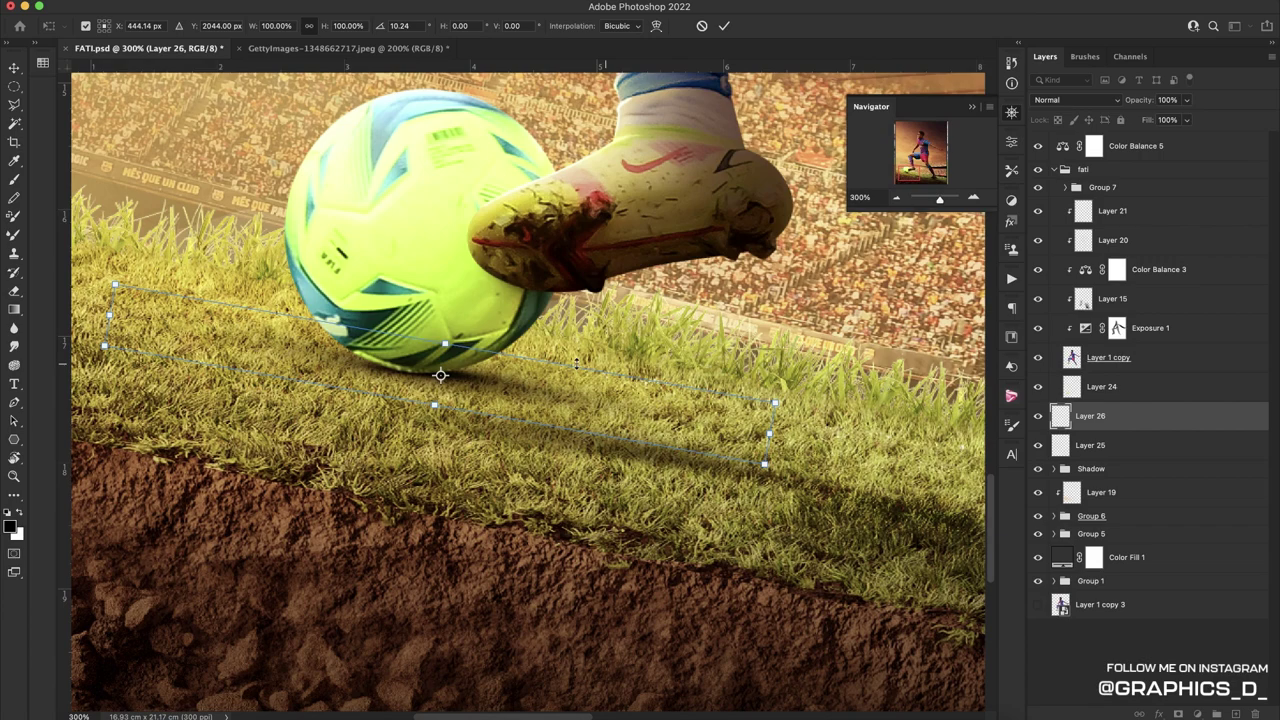
left_click(724, 26)
key("b")
Clip a new Layer 27 to the ball layer and set a soft round 125 px brush
left_click(1124, 388)
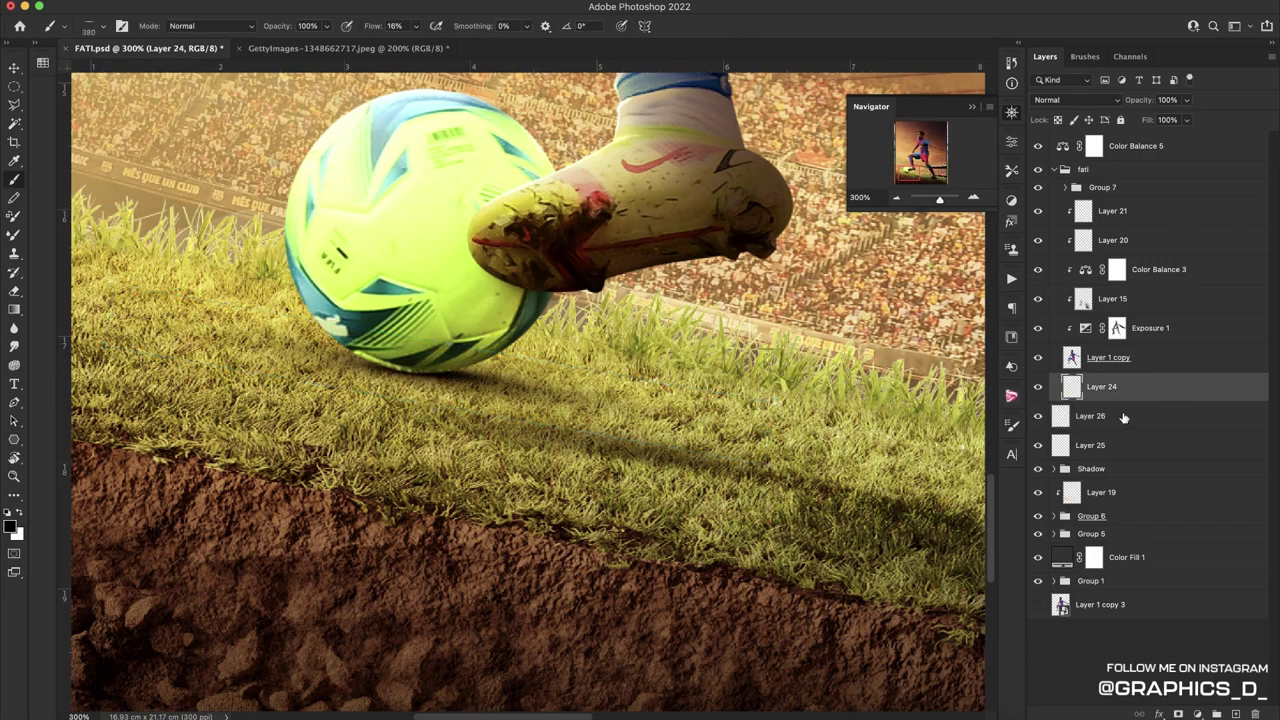
left_click(1234, 713)
left_click(1177, 397, "alt")
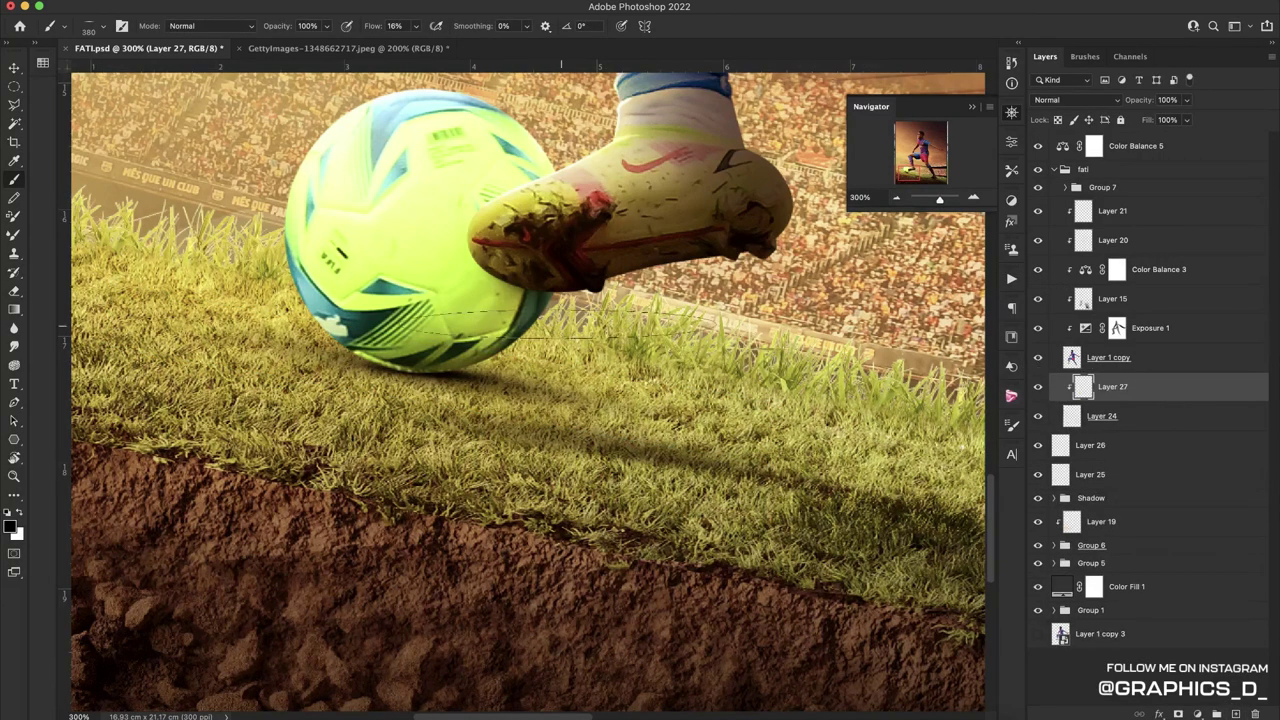
right_click(568, 312)
left_click(636, 530)
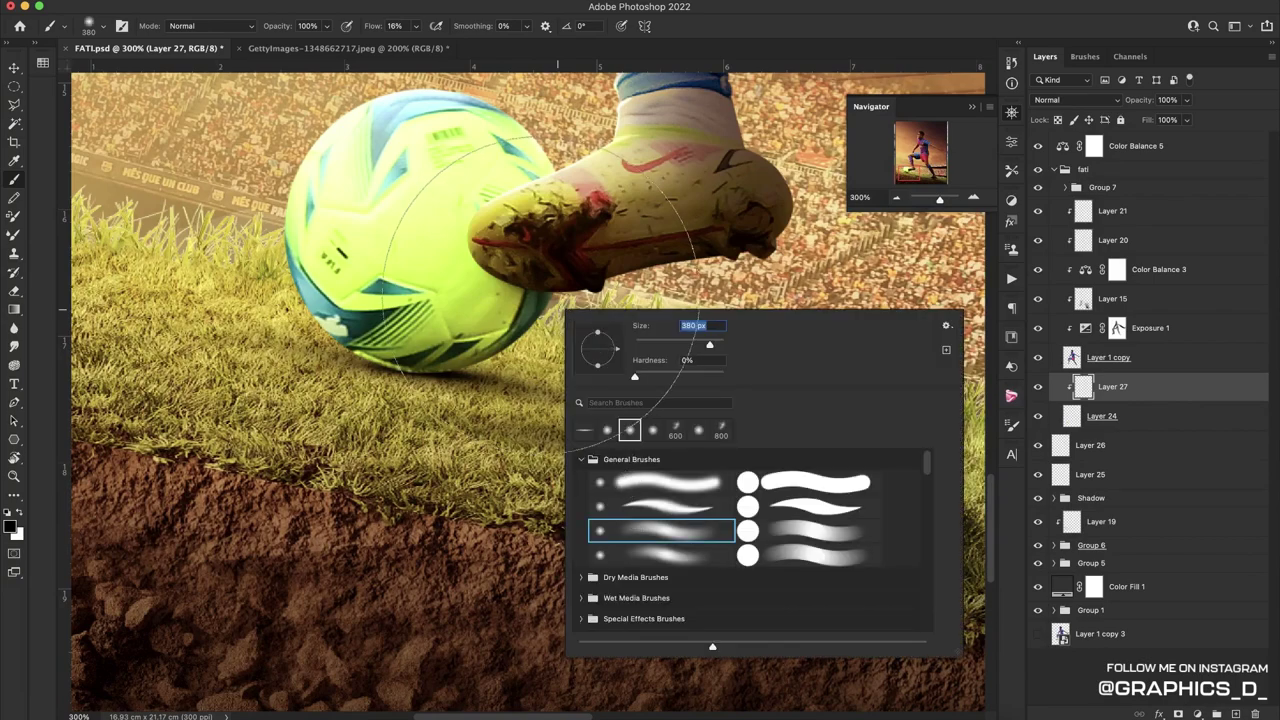
key("Return")
key("bracketleft")
key("bracketleft")
key("bracketleft")
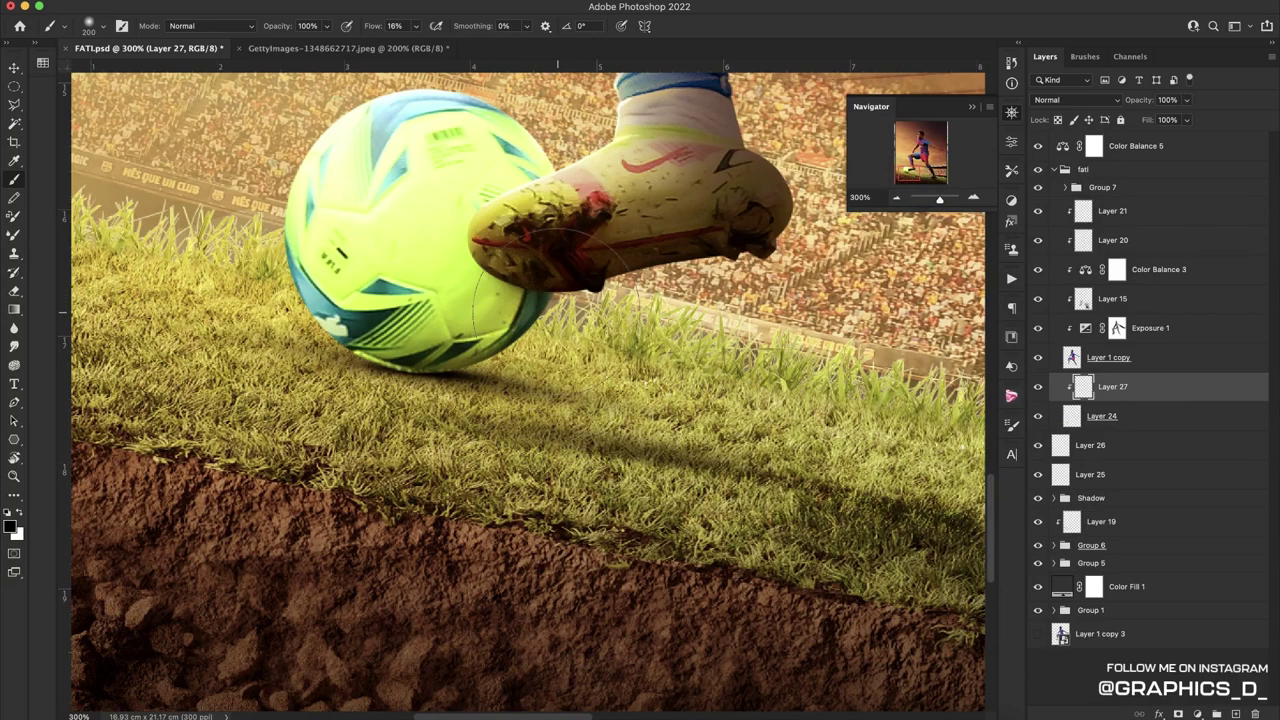
key("bracketleft")
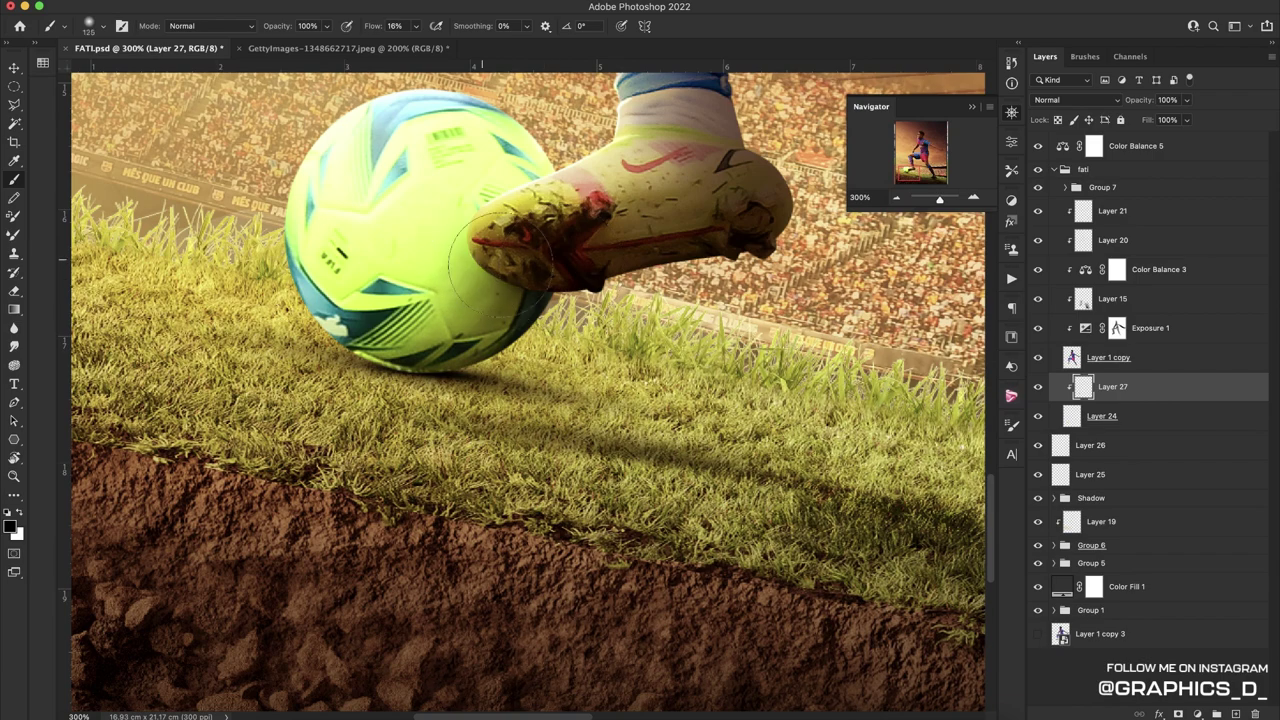
Darken the ball's underside and lower edges toward the boot
left_click_drag(480, 300, 365, 335)
key("bracketright")
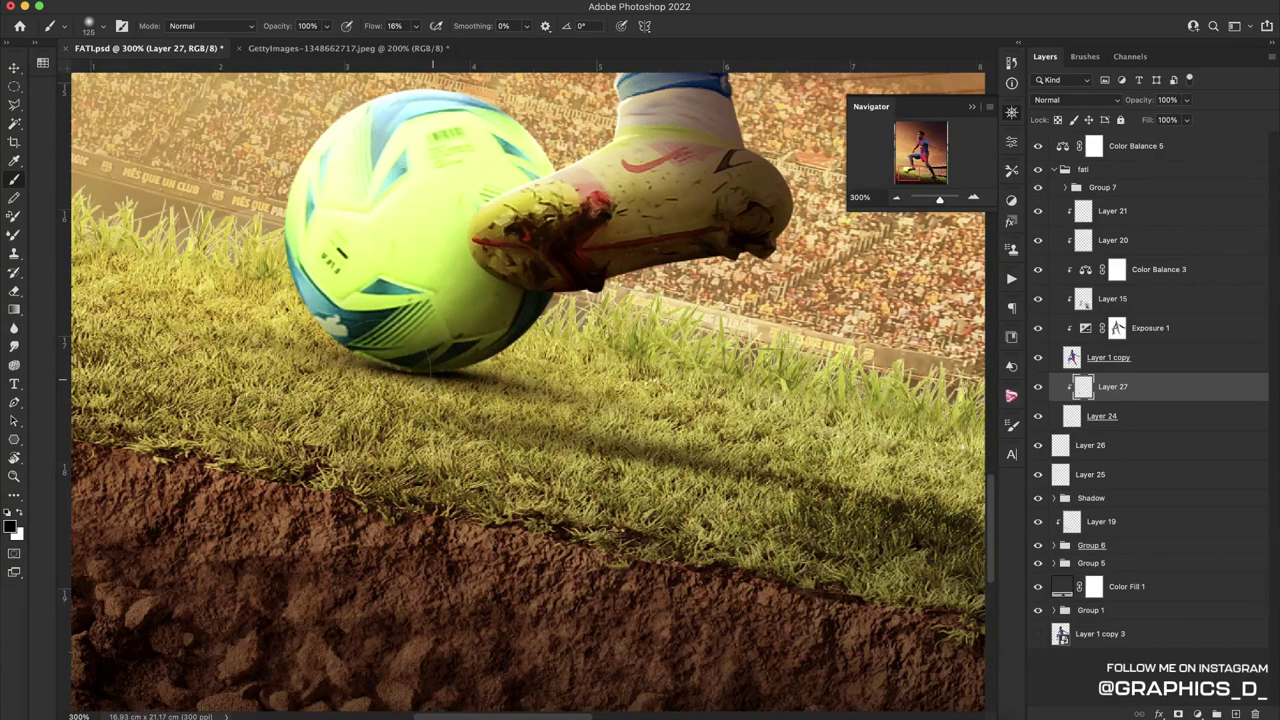
mouse_move(426, 365)
left_mouse_down()
mouse_move(484, 300)
mouse_move(587, 243)
left_mouse_up()
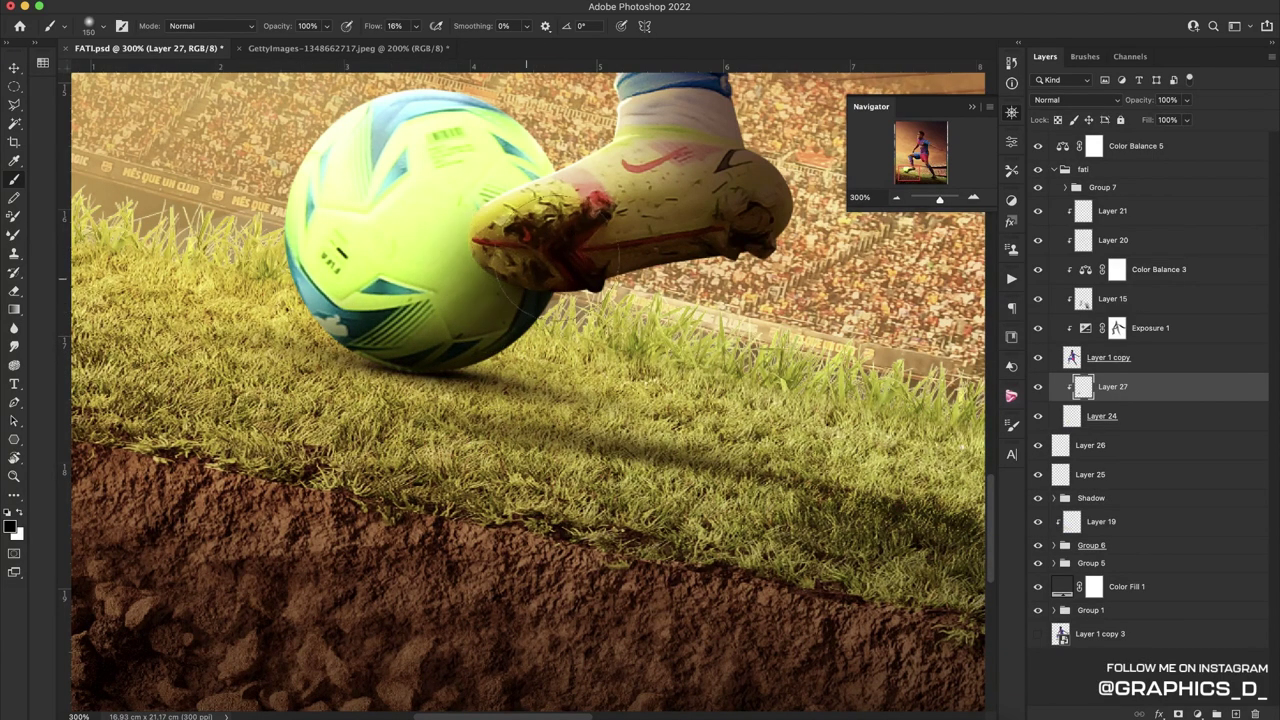
left_click_drag(375, 398, 287, 341)
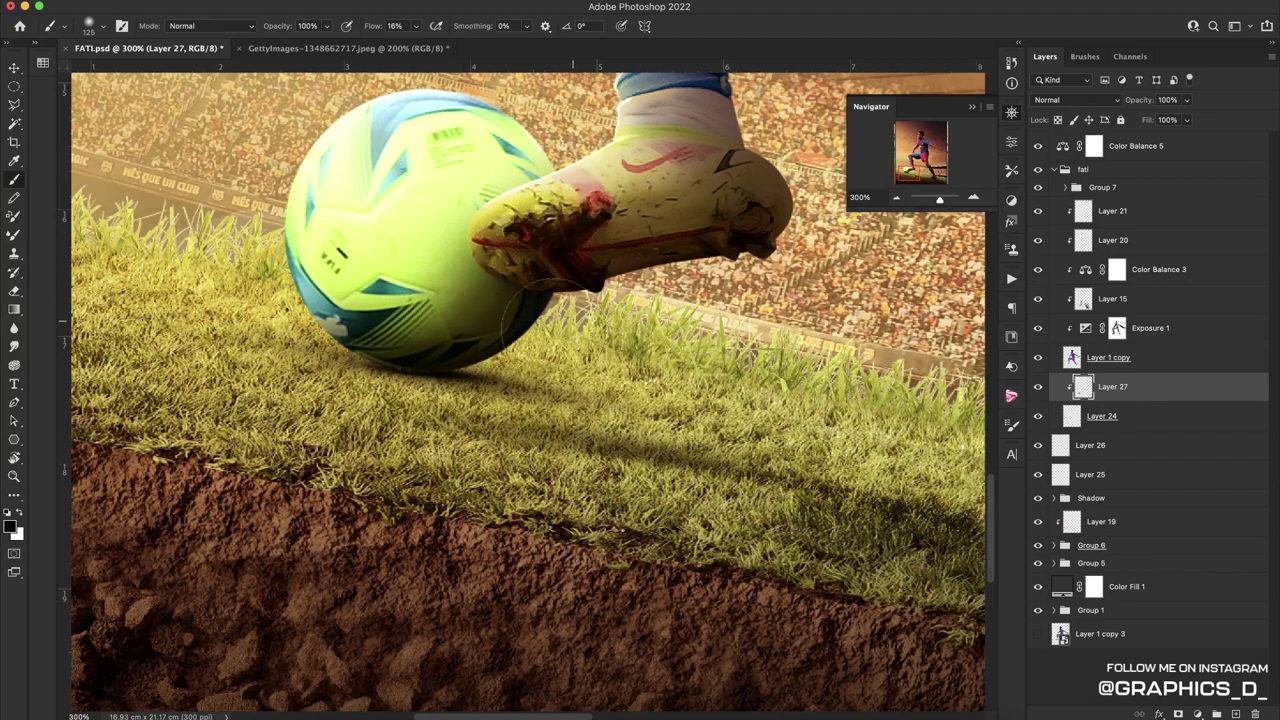
key("bracketright")
key("bracketright")
key("bracketright")
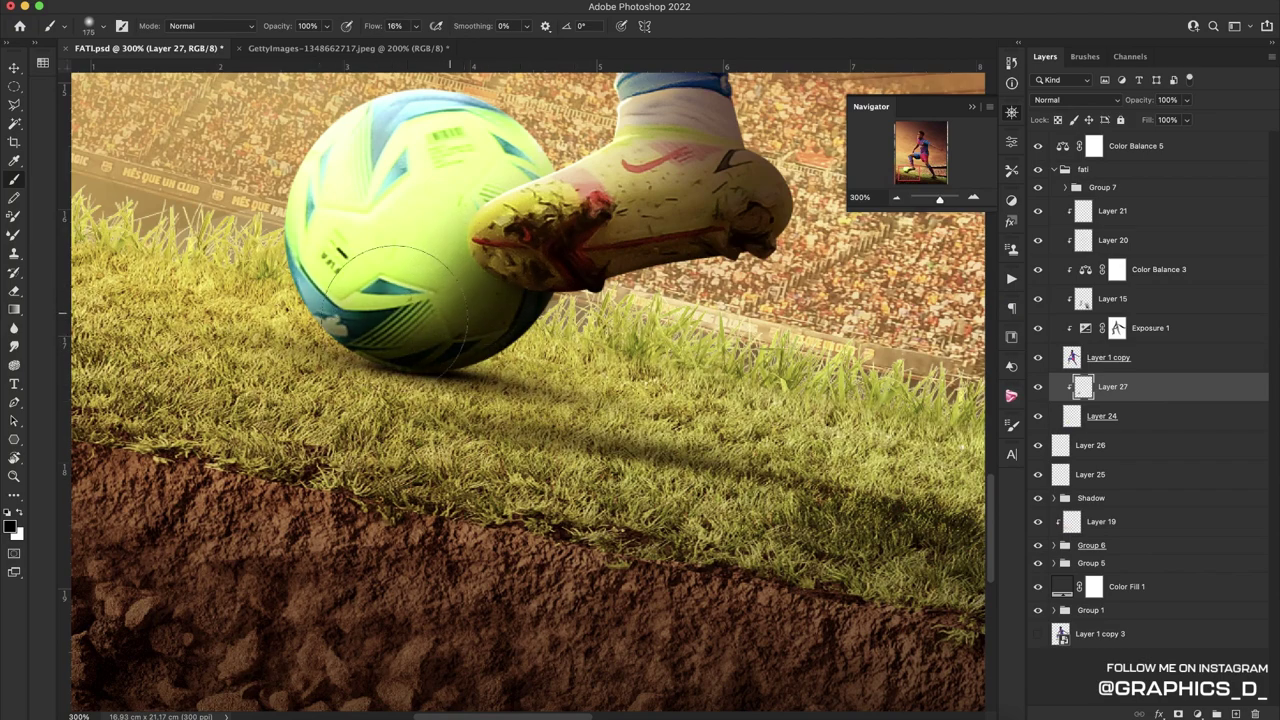
mouse_move(521, 316)
left_mouse_down()
mouse_move(515, 244)
mouse_move(615, 310)
left_mouse_up()
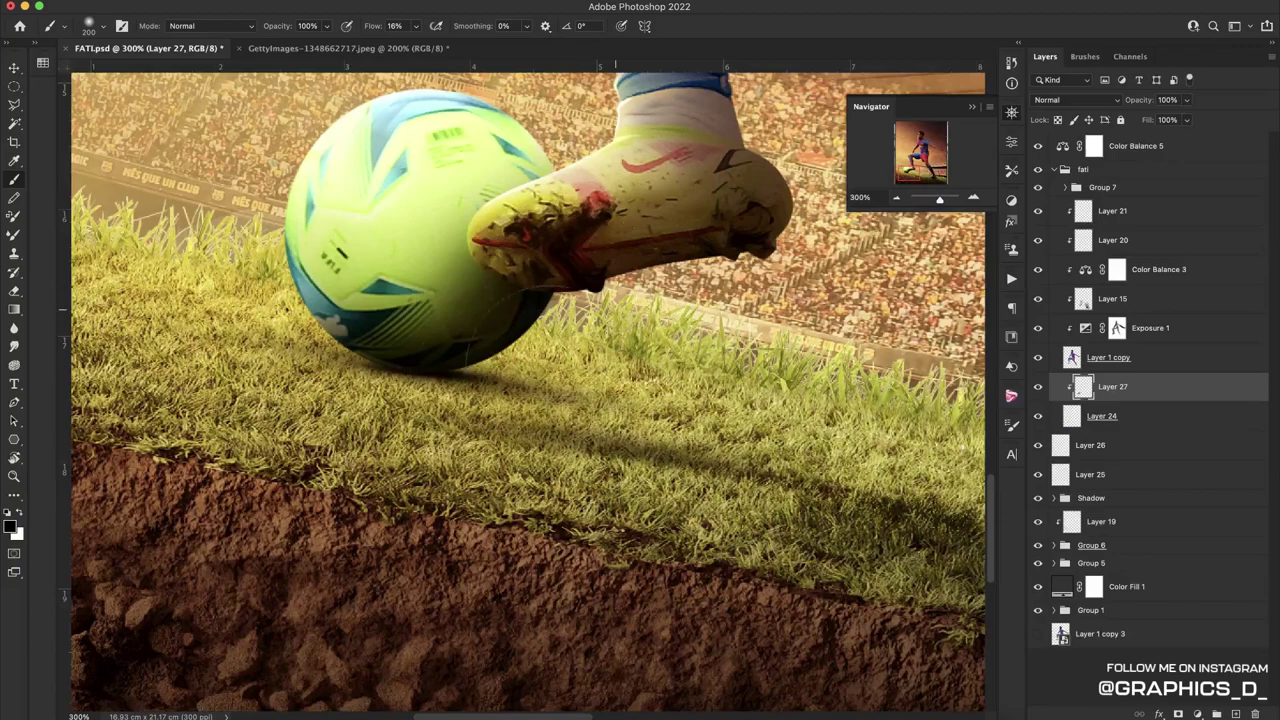
Zoom to fit, save the poster, and rotate the view to check it
key("ctrl+0")
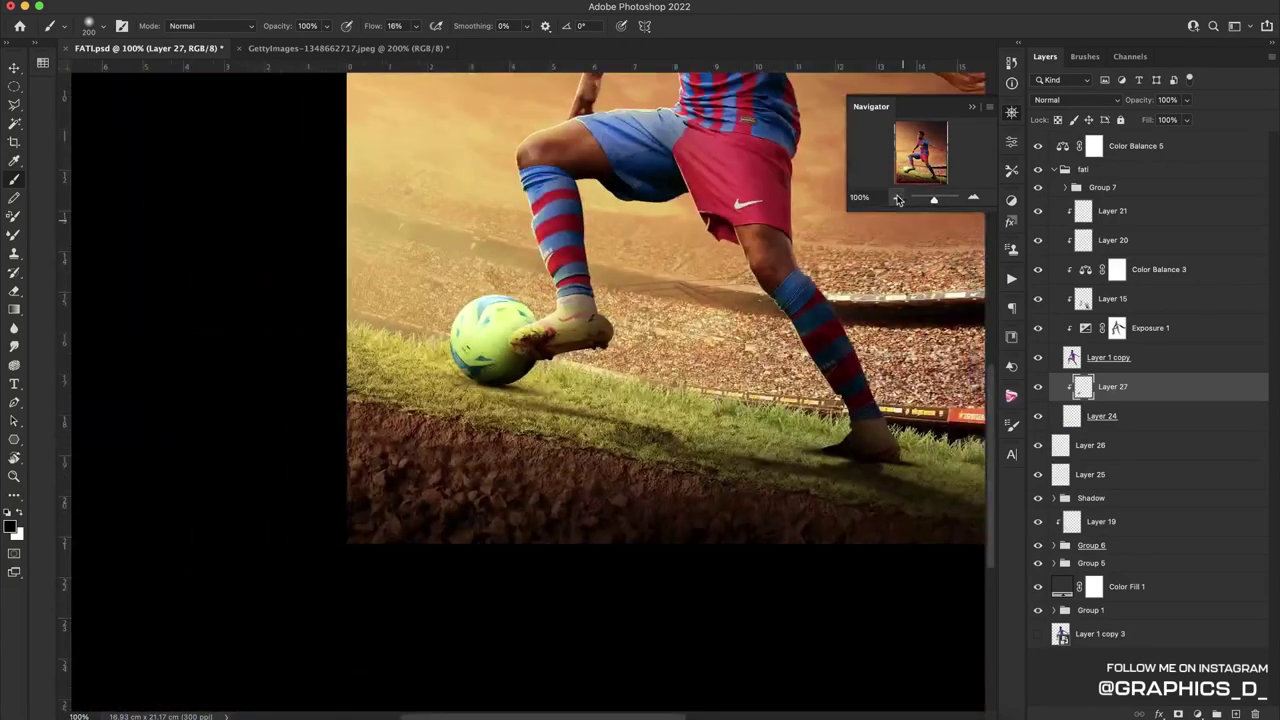
key("ctrl+s")
key("r")
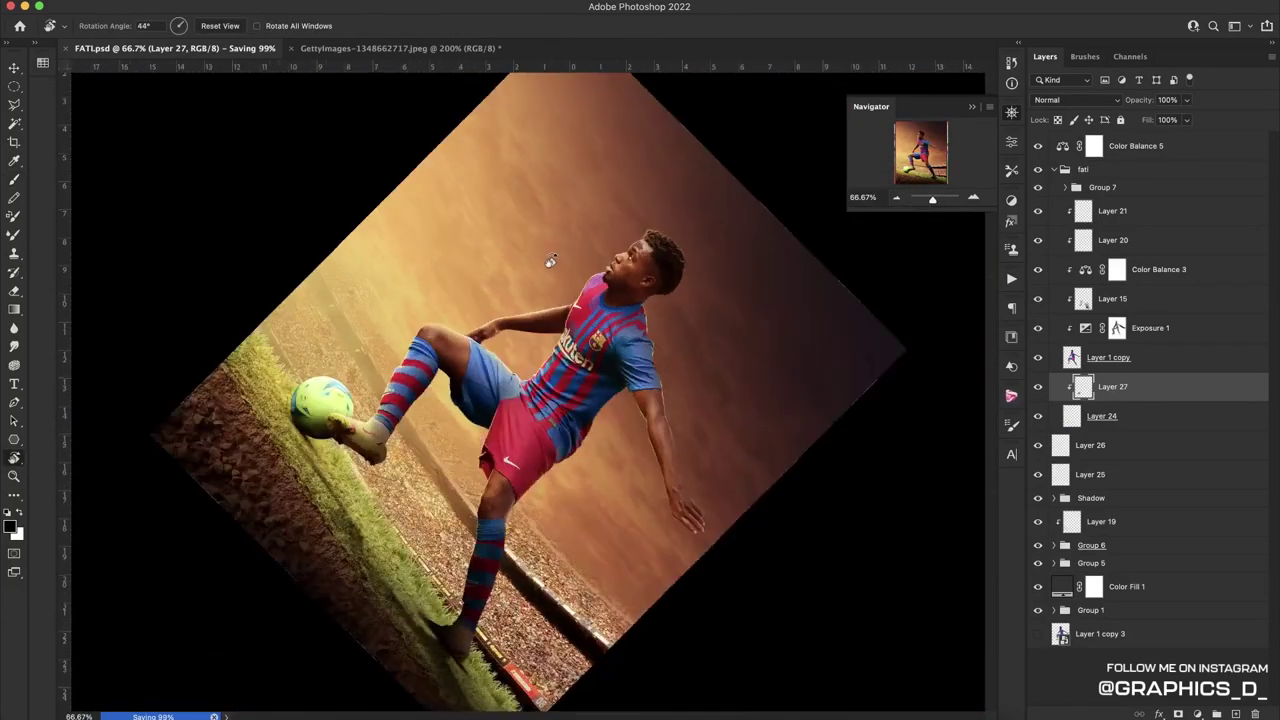
mouse_move(445, 278)
left_mouse_down()
mouse_move(583, 286)
mouse_move(598, 304)
mouse_move(821, 289)
left_mouse_up()
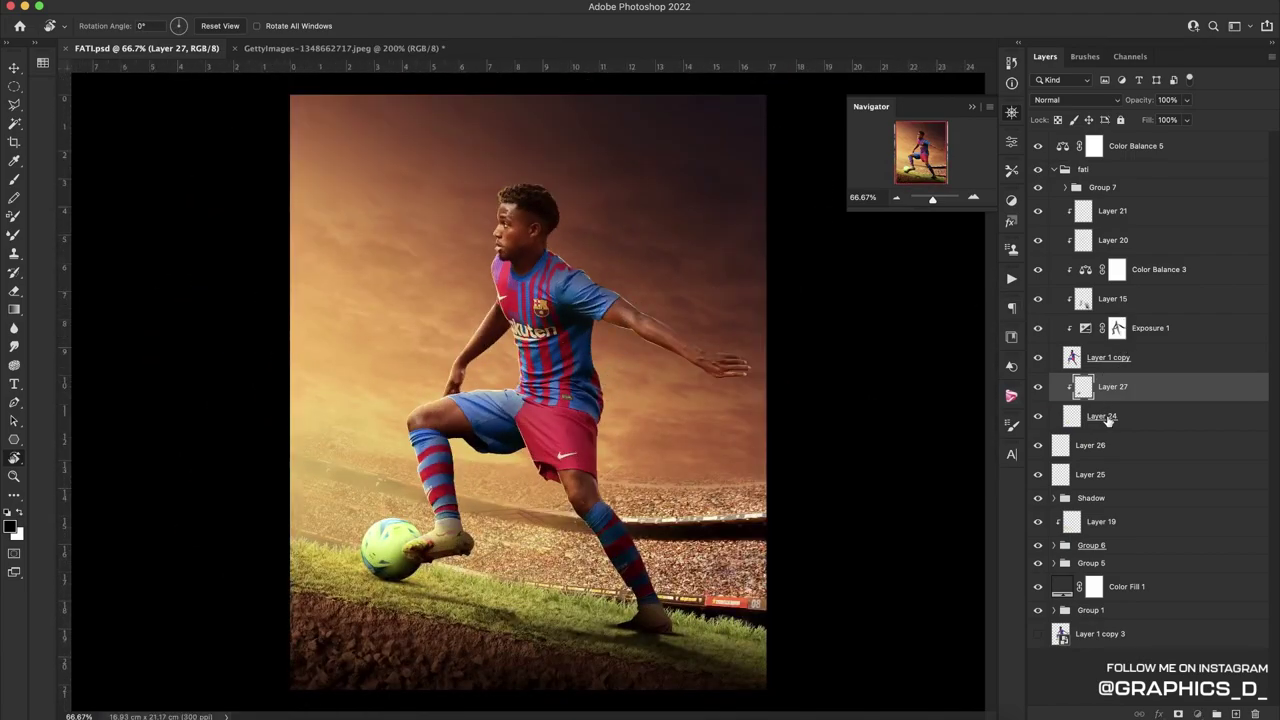
Give the ball layer +42 Clarity in Camera Raw Filter and save the poster
left_click(1102, 416)
left_click(345, 12)
left_click(308, 187)
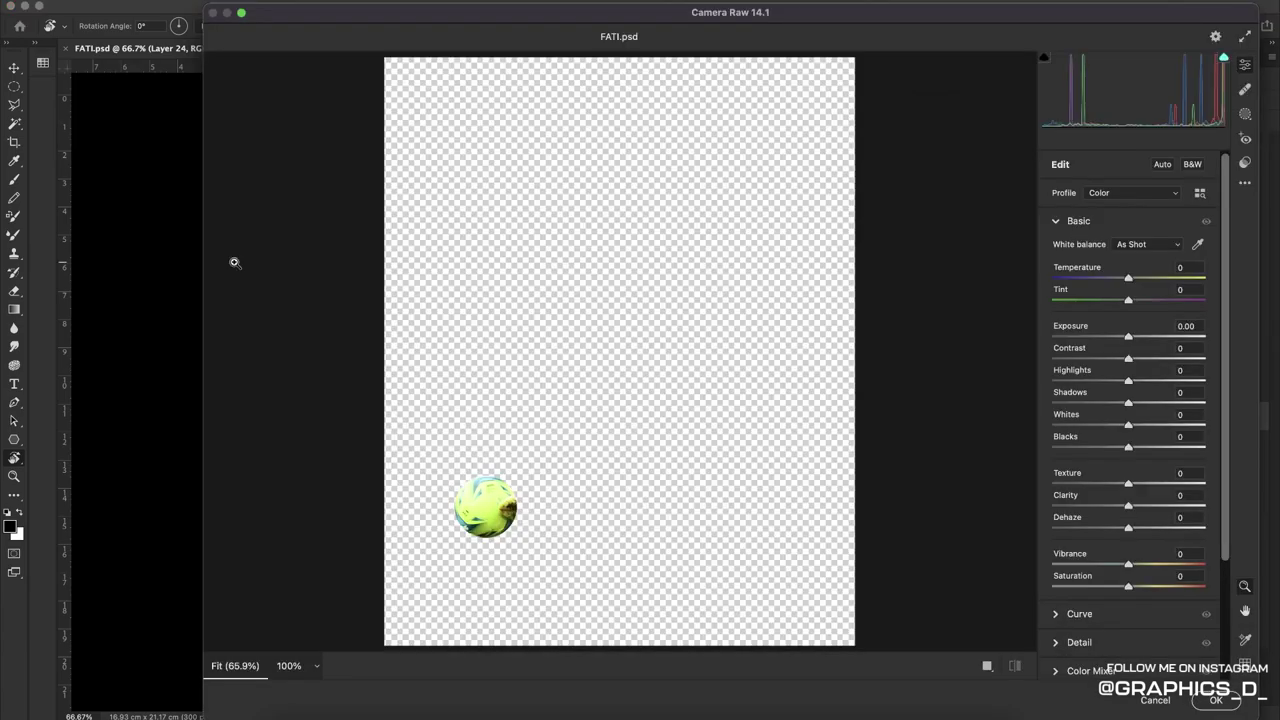
left_click_drag(1128, 505, 1160, 505)
left_click(1058, 228)
left_click(1060, 278)
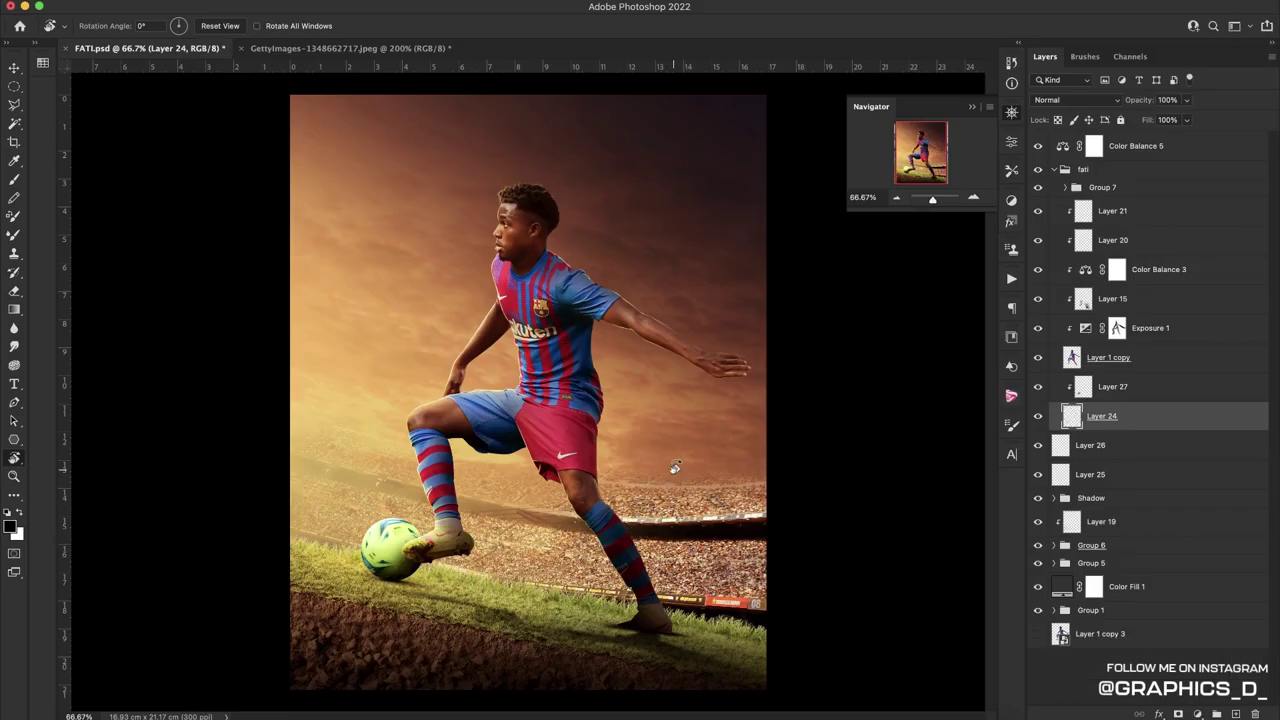
key("ctrl+s")
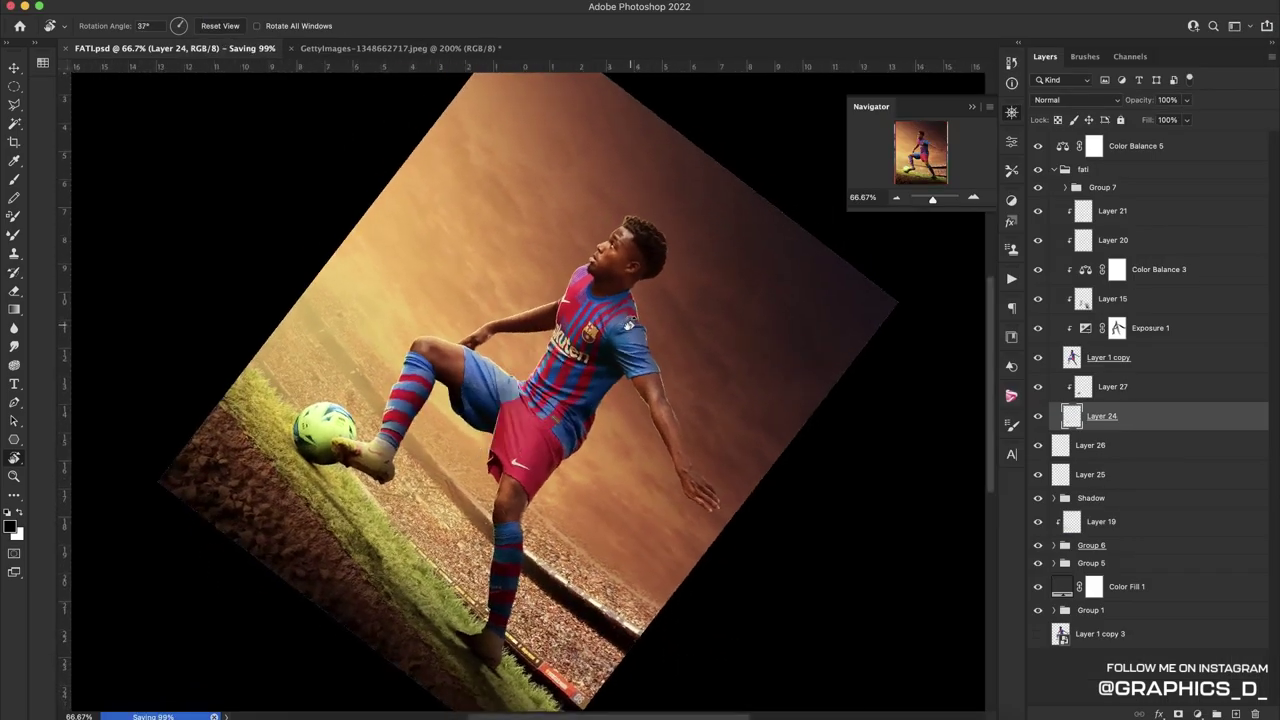
left_click_drag(550, 292, 512, 165)
key("Escape")
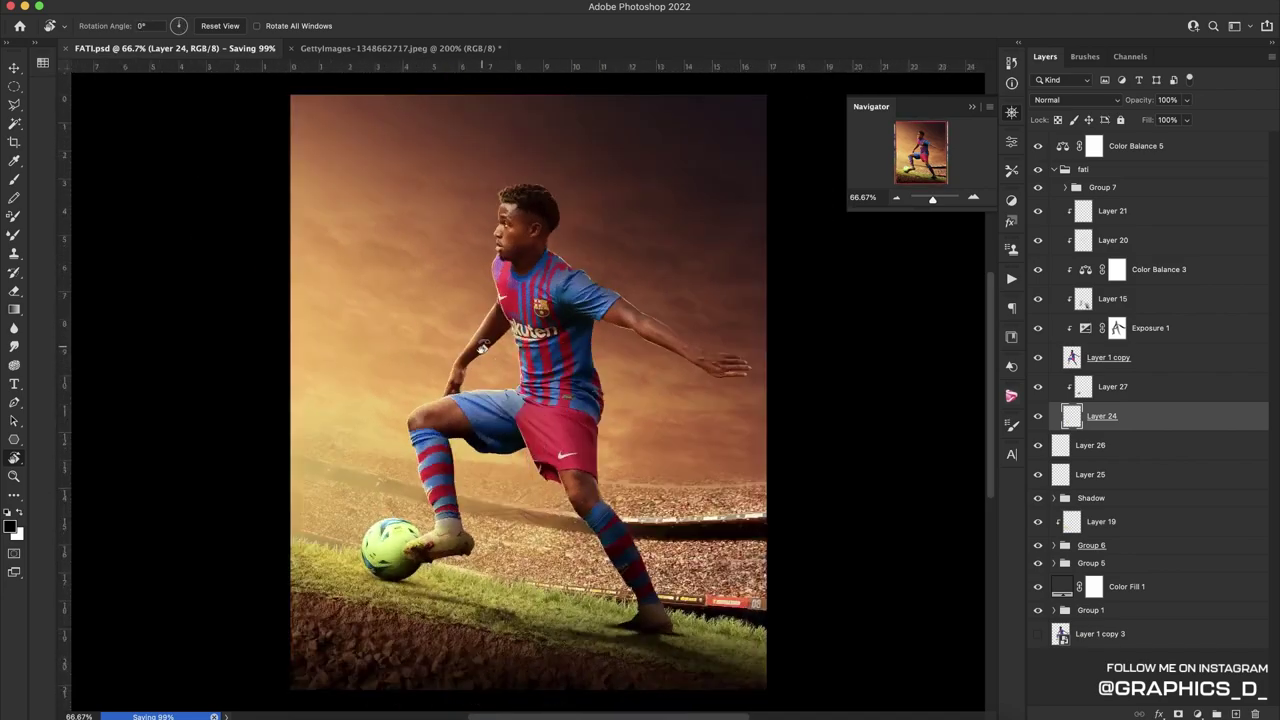
Group the ball and shadow layers as BALL, collapse fati, and select Color Balance 5
left_click(1160, 470, "shift")
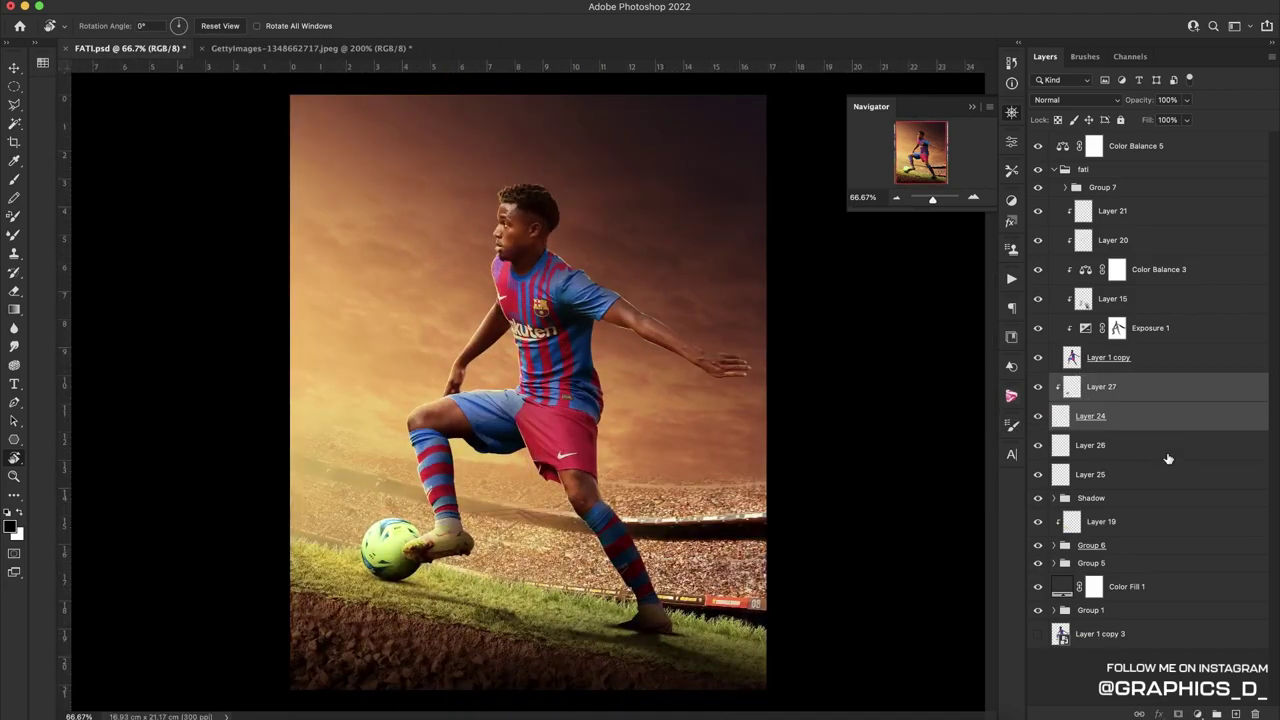
left_click(1157, 388, "shift")
key("ctrl+g")
double_click(1091, 381)
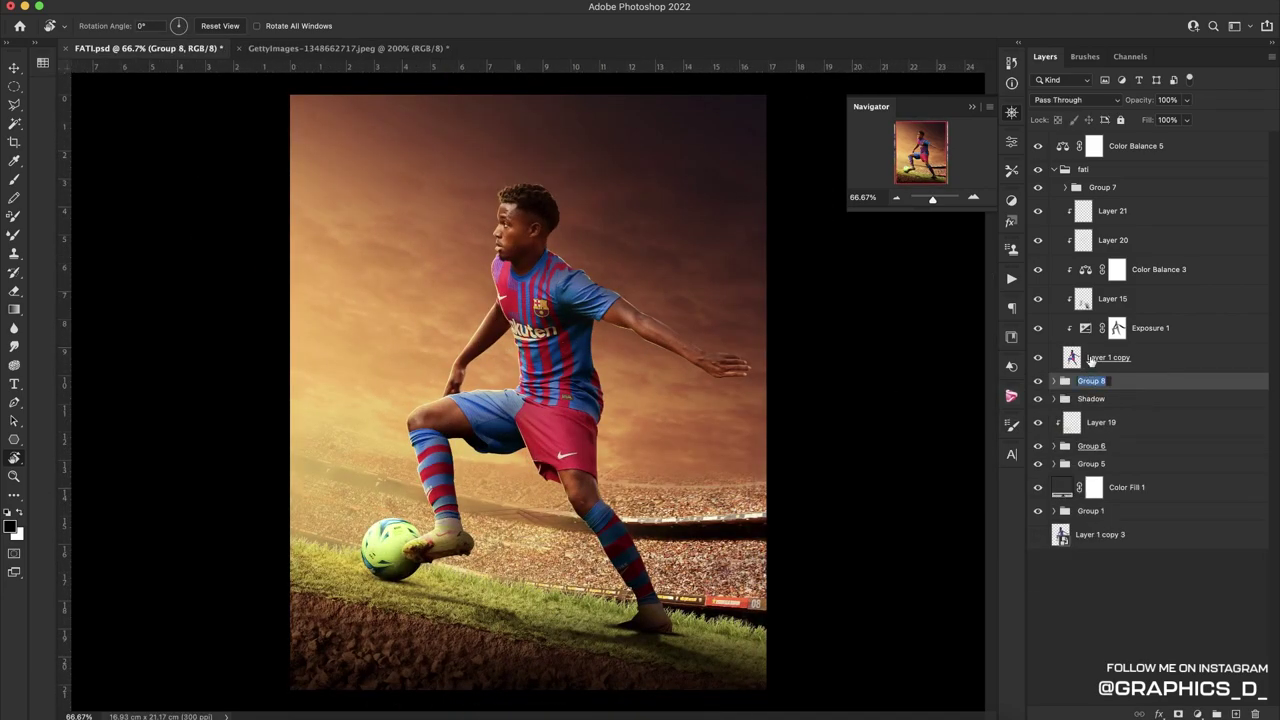
type("BALL")
key("Return")
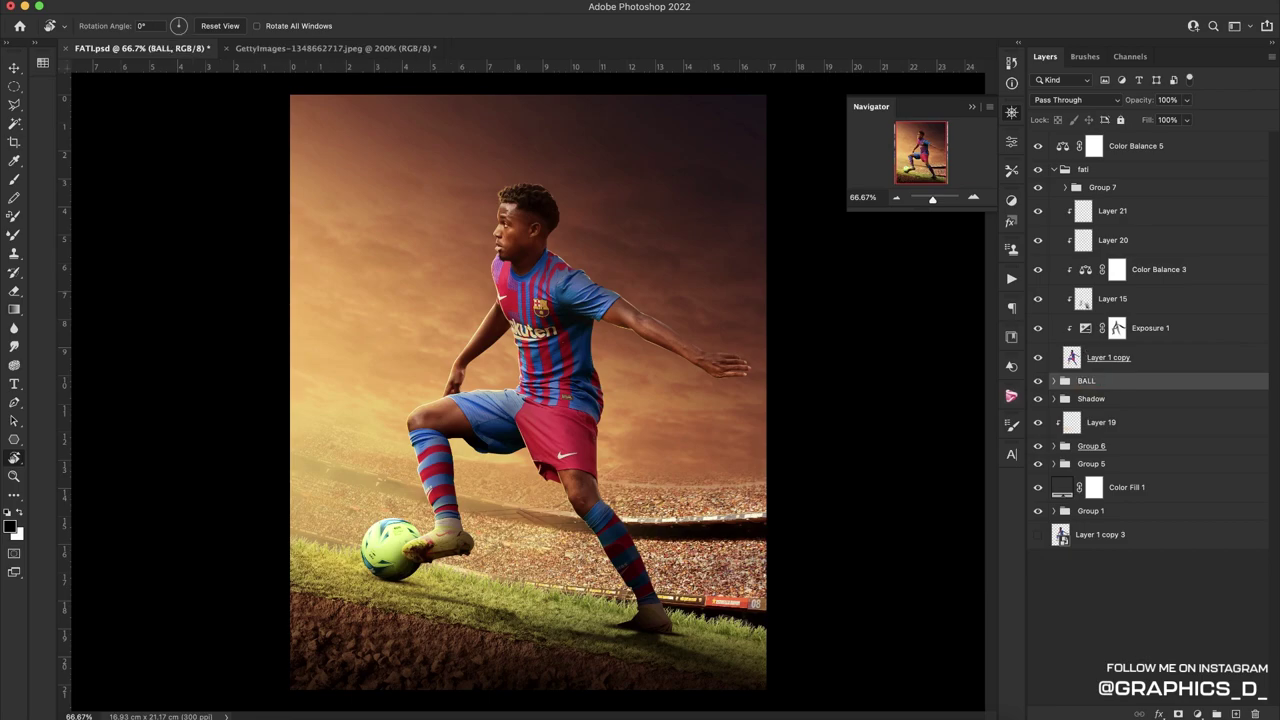
left_click(1053, 170)
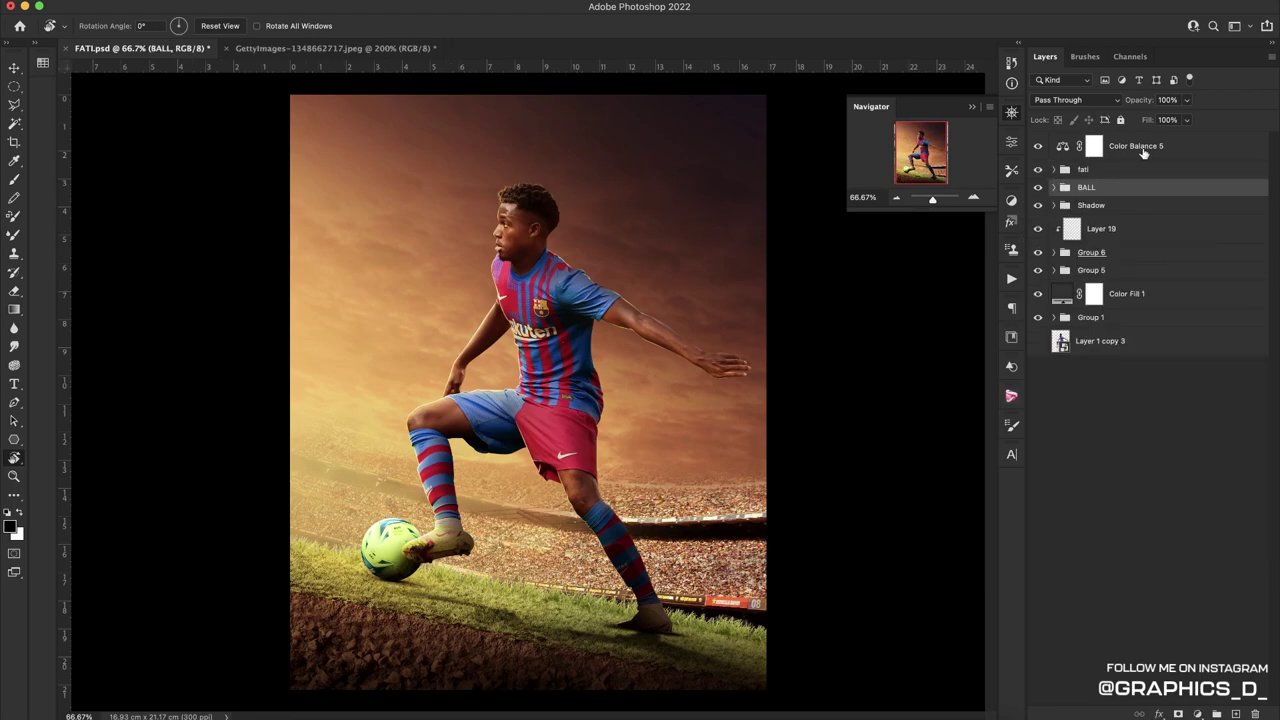
left_click(1143, 150)
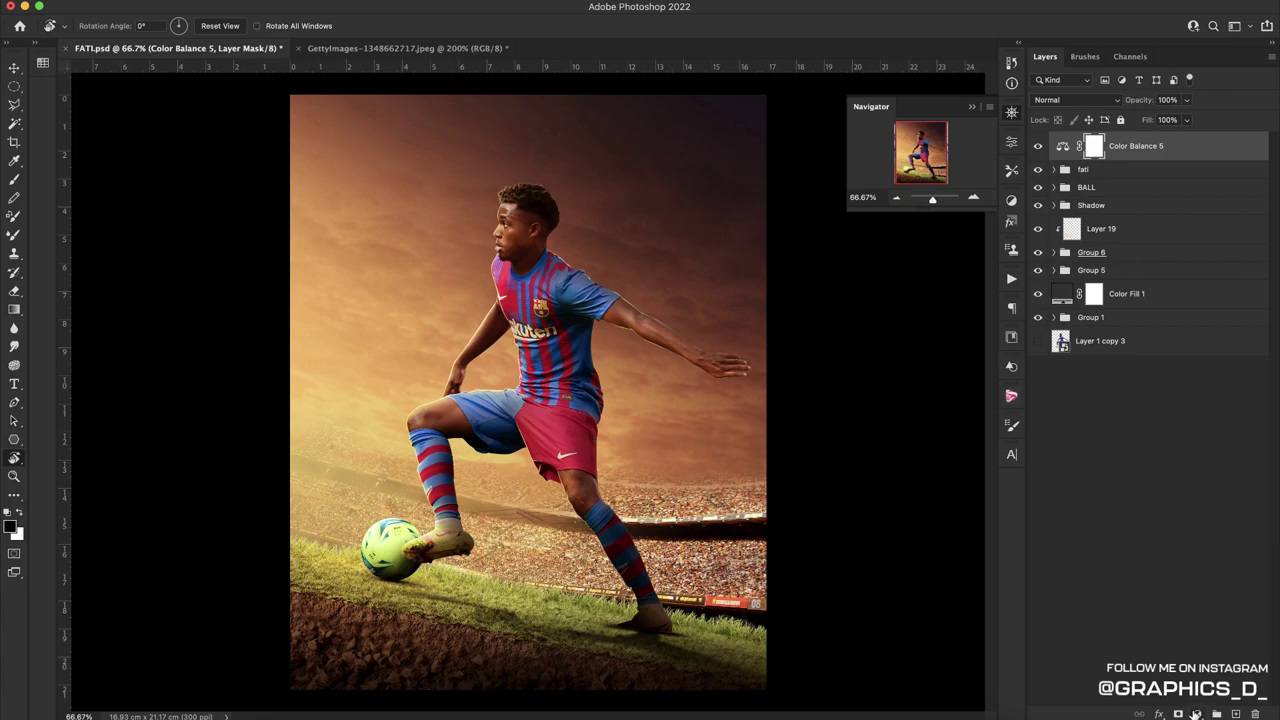
Add a Color Lookup adjustment above BALL and try the 2Strip and 3Strip LUTs
left_click(1196, 714)
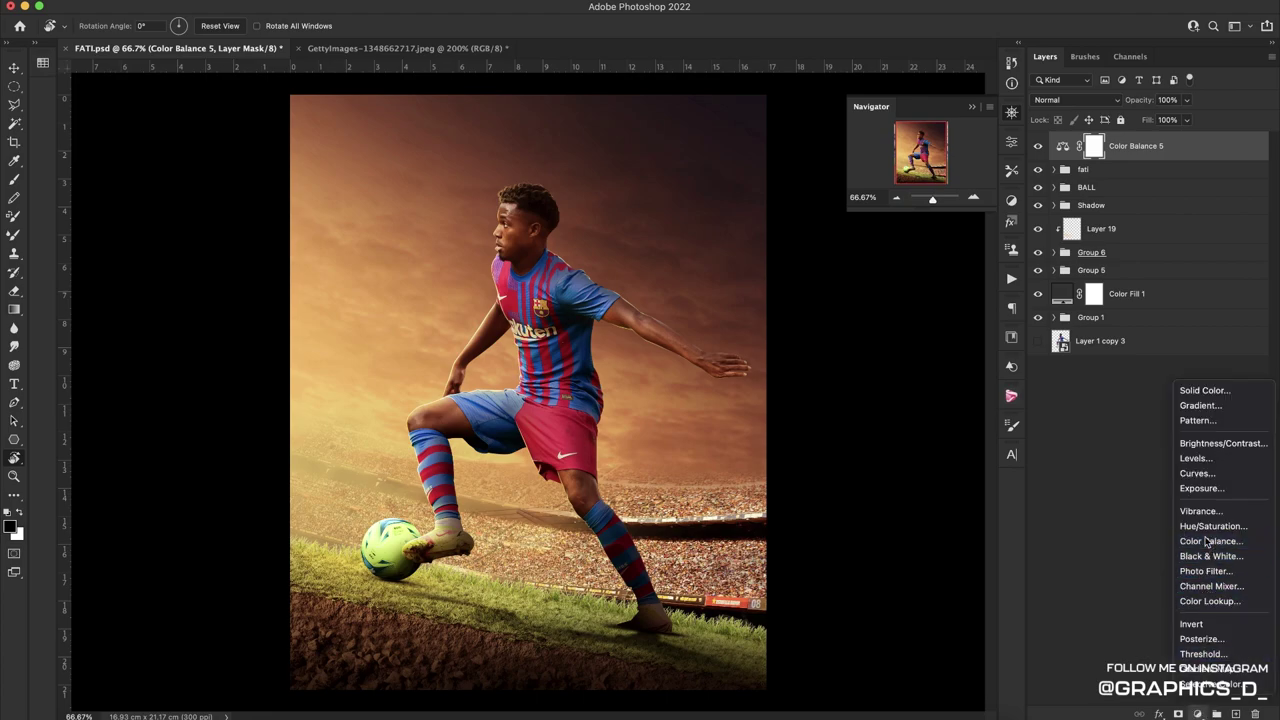
left_click(1210, 541)
left_click(1198, 713)
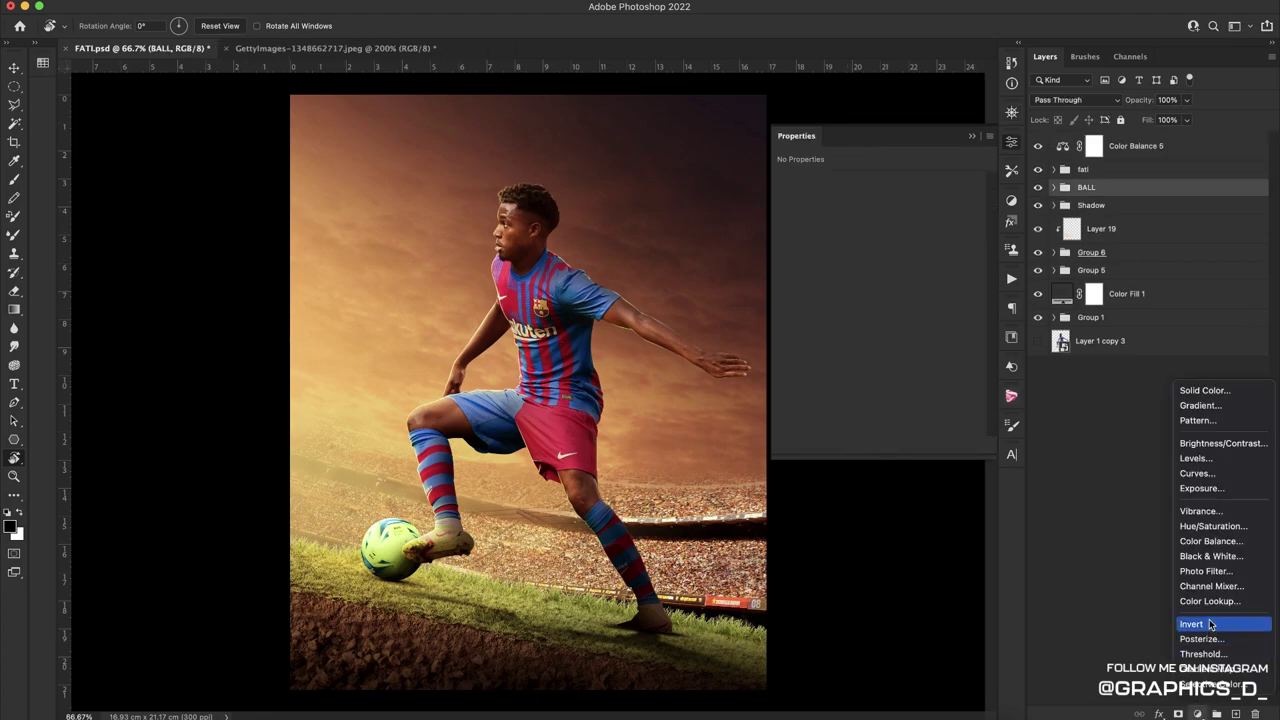
left_click(1216, 603)
left_click(876, 186)
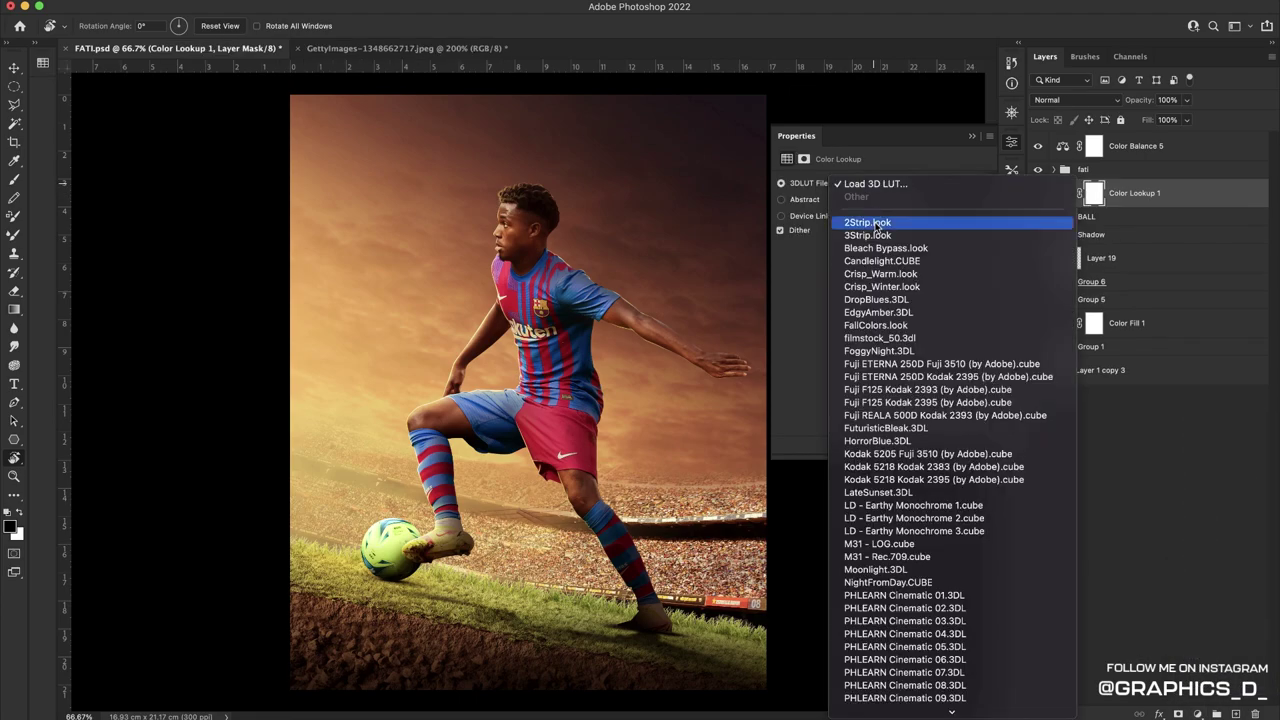
left_click(880, 197)
left_click(880, 185)
left_click(886, 195)
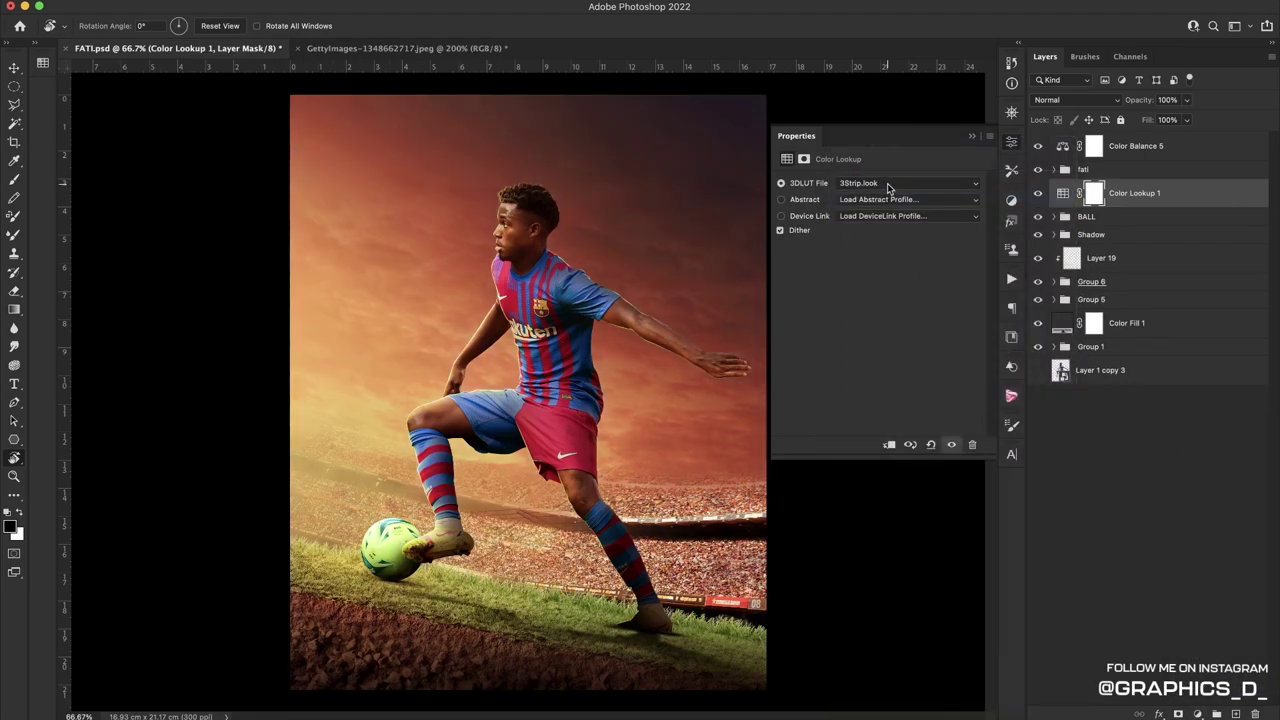
Try the Bleach Bypass, Candlelight, Crisp_Warm and Crisp_Winter LUTs
left_click(886, 184)
left_click(886, 195)
left_click(888, 183)
left_click(890, 197)
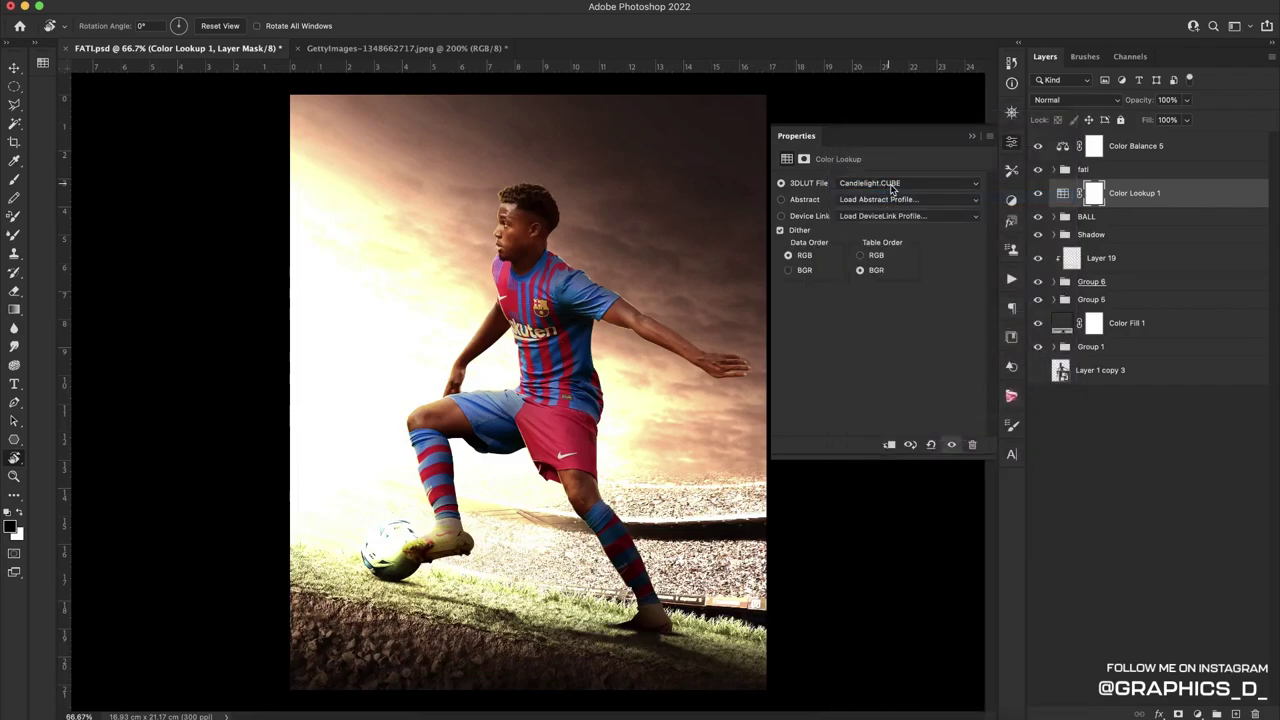
left_click(890, 186)
left_click(892, 197)
left_click(893, 186)
left_click(893, 196)
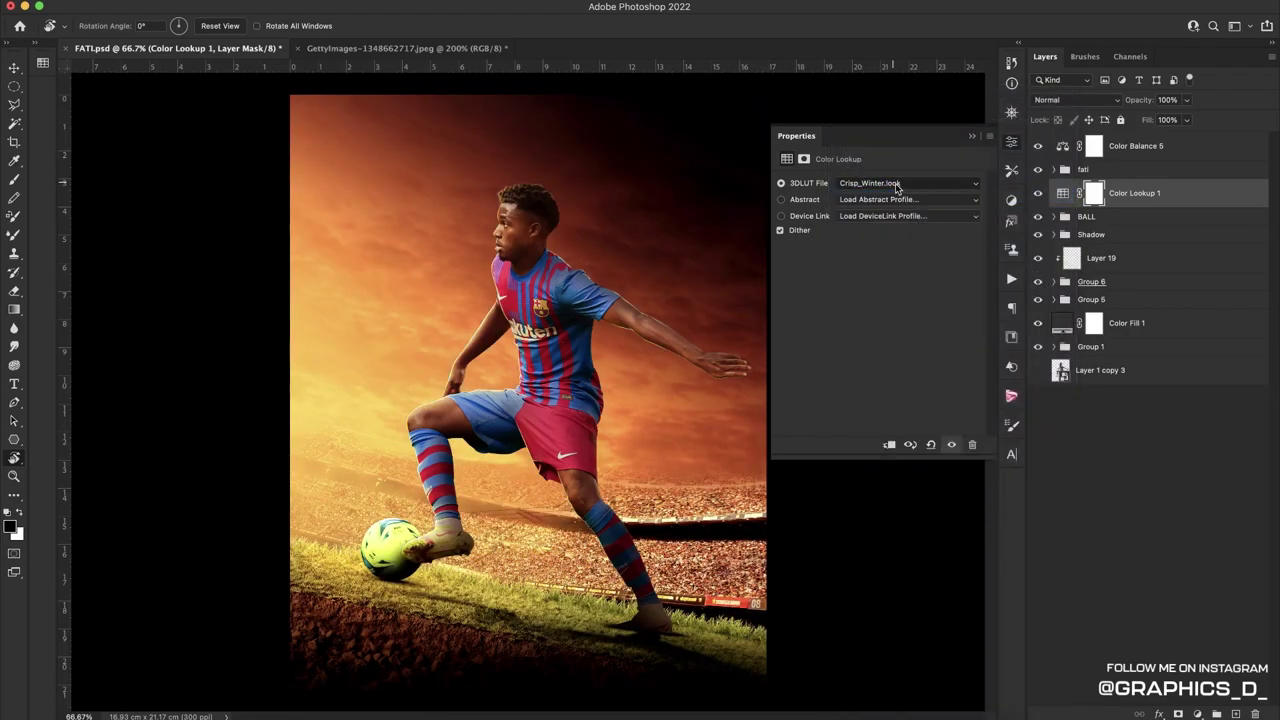
Move Color Lookup 1 above Color Balance 5 and try the DropBlues LUT
left_click_drag(1150, 193, 1140, 140)
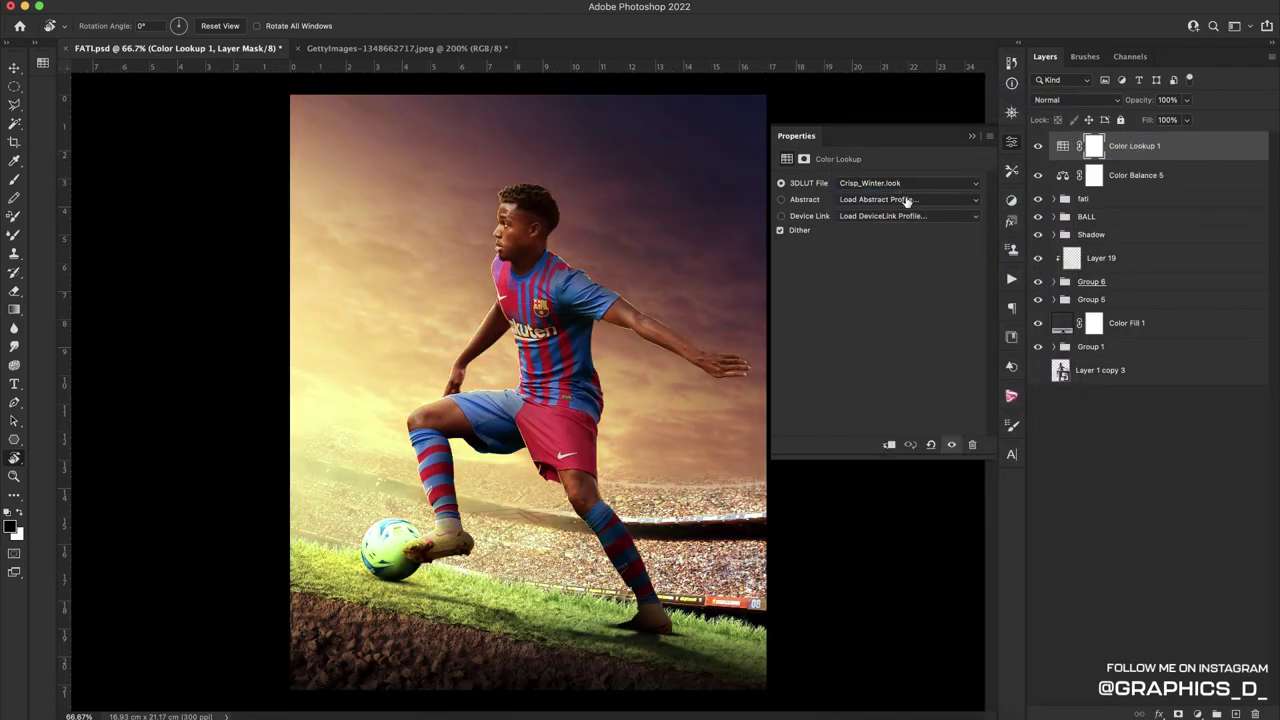
left_click(908, 185)
left_click(913, 196)
left_click(912, 186)
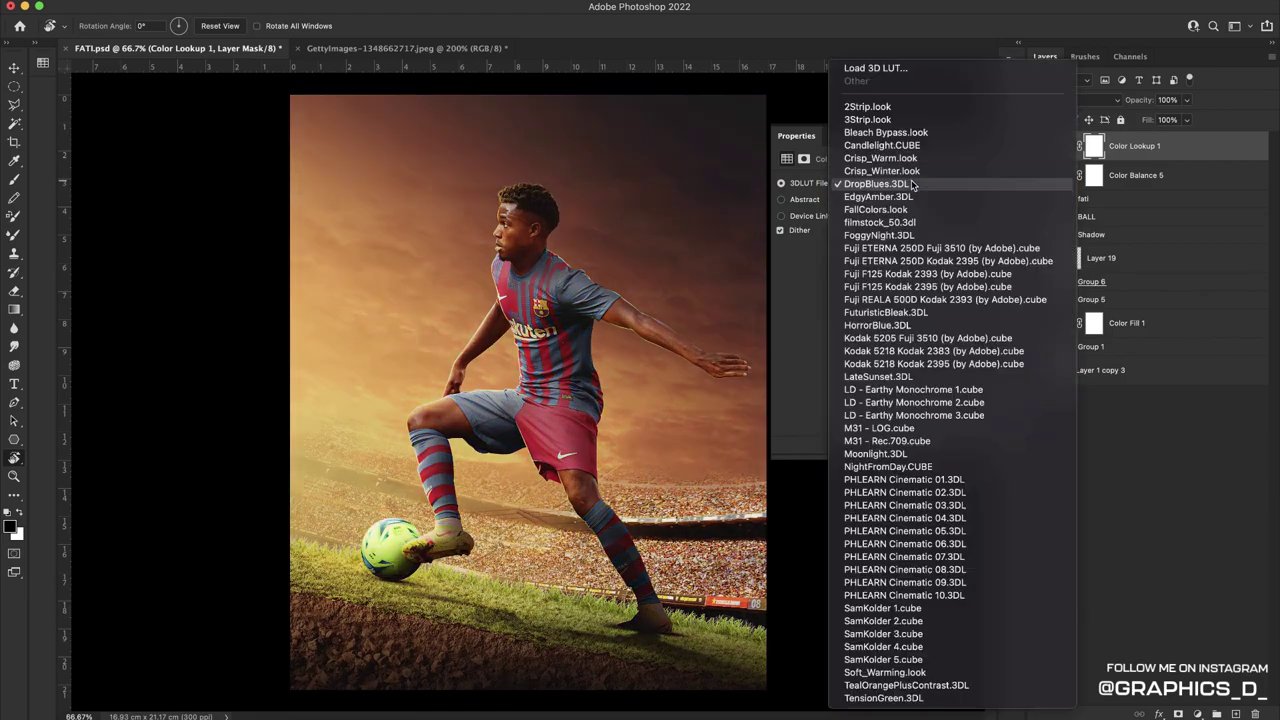
left_click(912, 186)
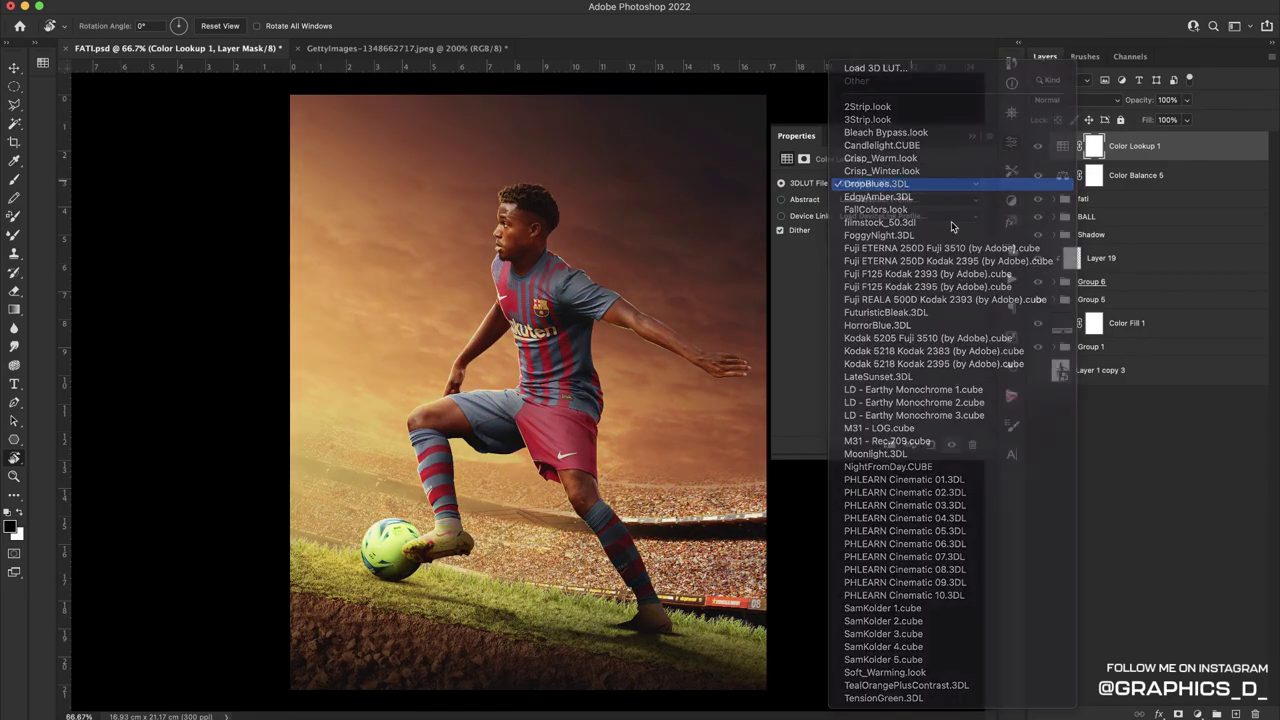
Delete the Color Lookup layer and stamp all visible layers into Layer 28
left_click_drag(1093, 146, 1256, 714)
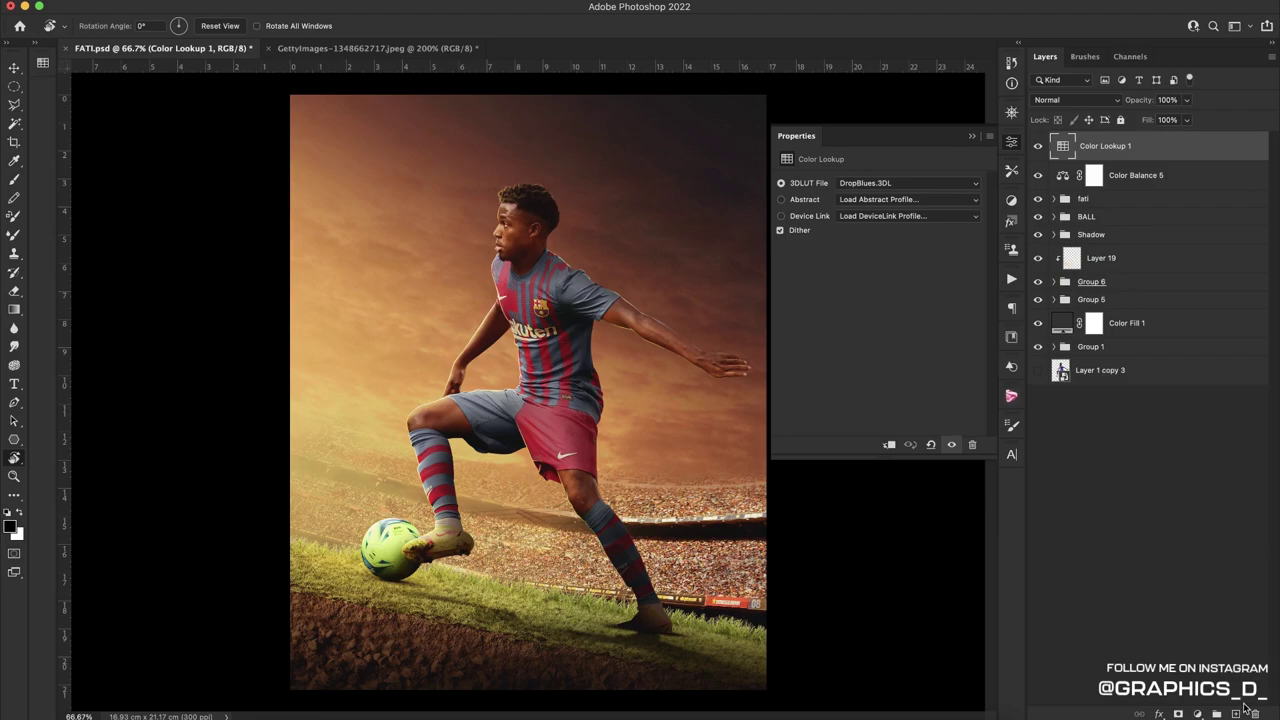
left_click(1254, 714)
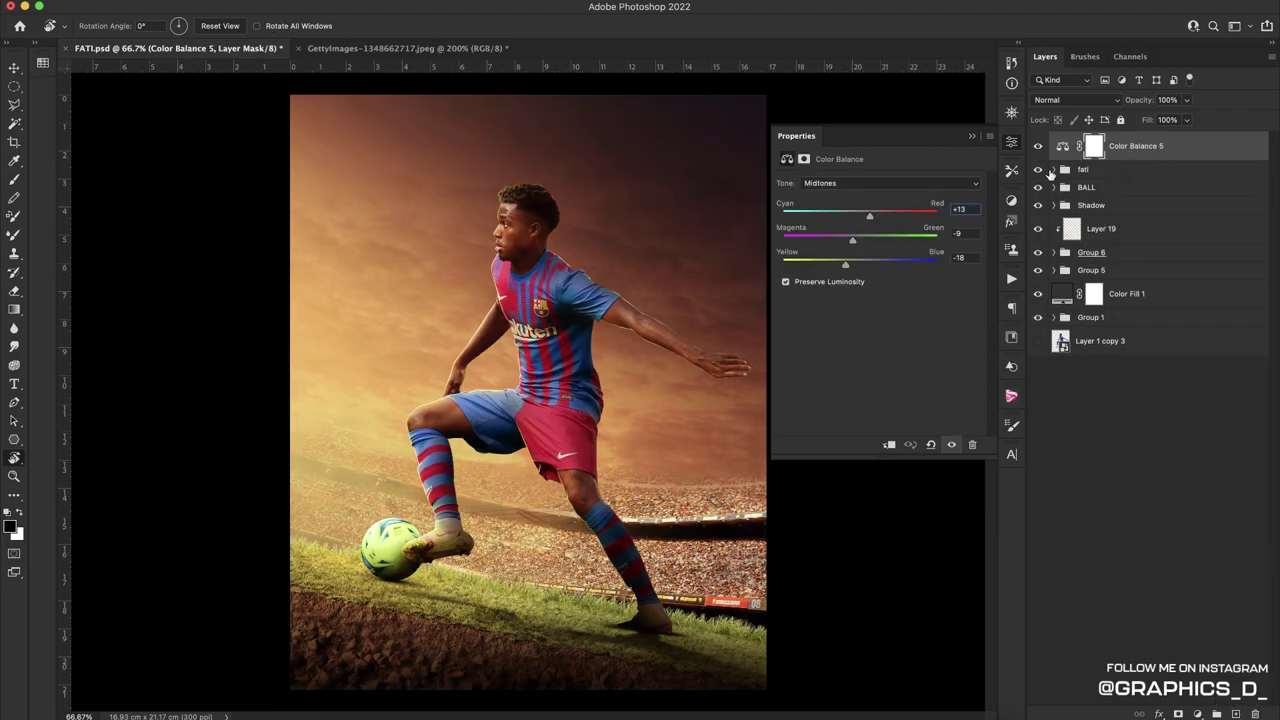
key("ctrl+shift+alt+e")
Convert Layer 28 to a smart object and launch the Camera Raw Filter on it
right_click(1050, 150)
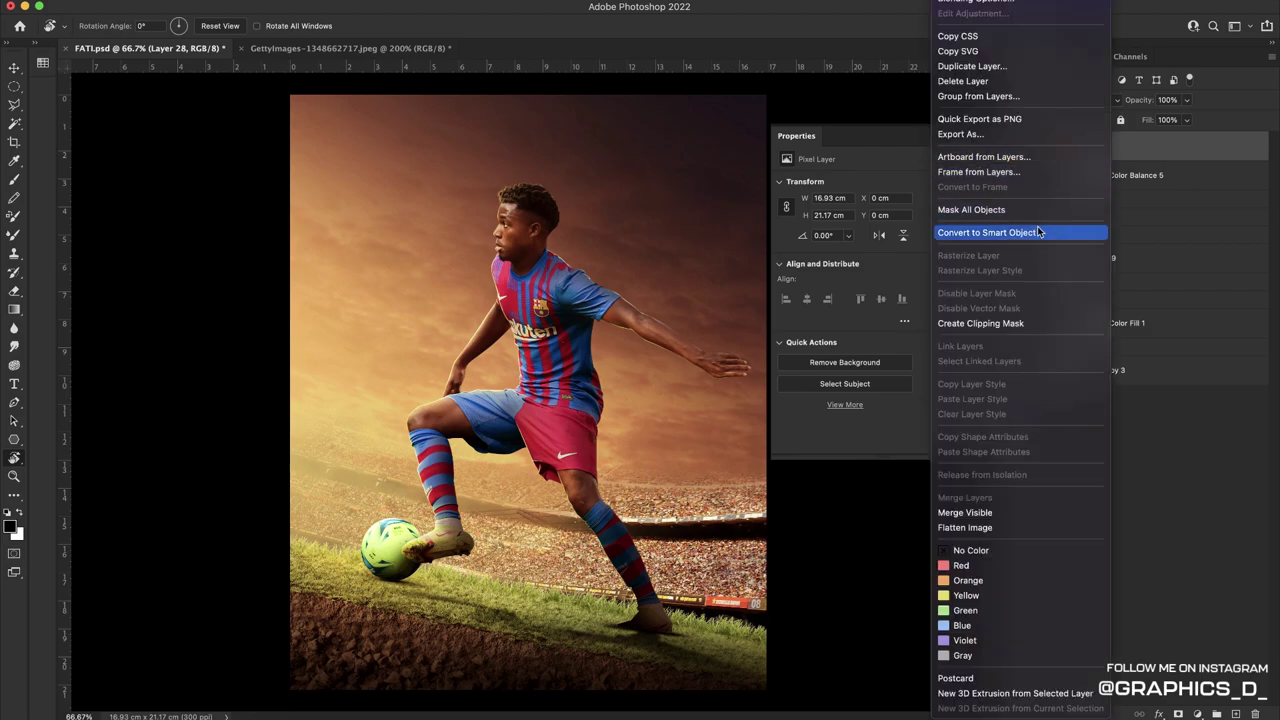
left_click(1040, 232)
left_click(330, 0)
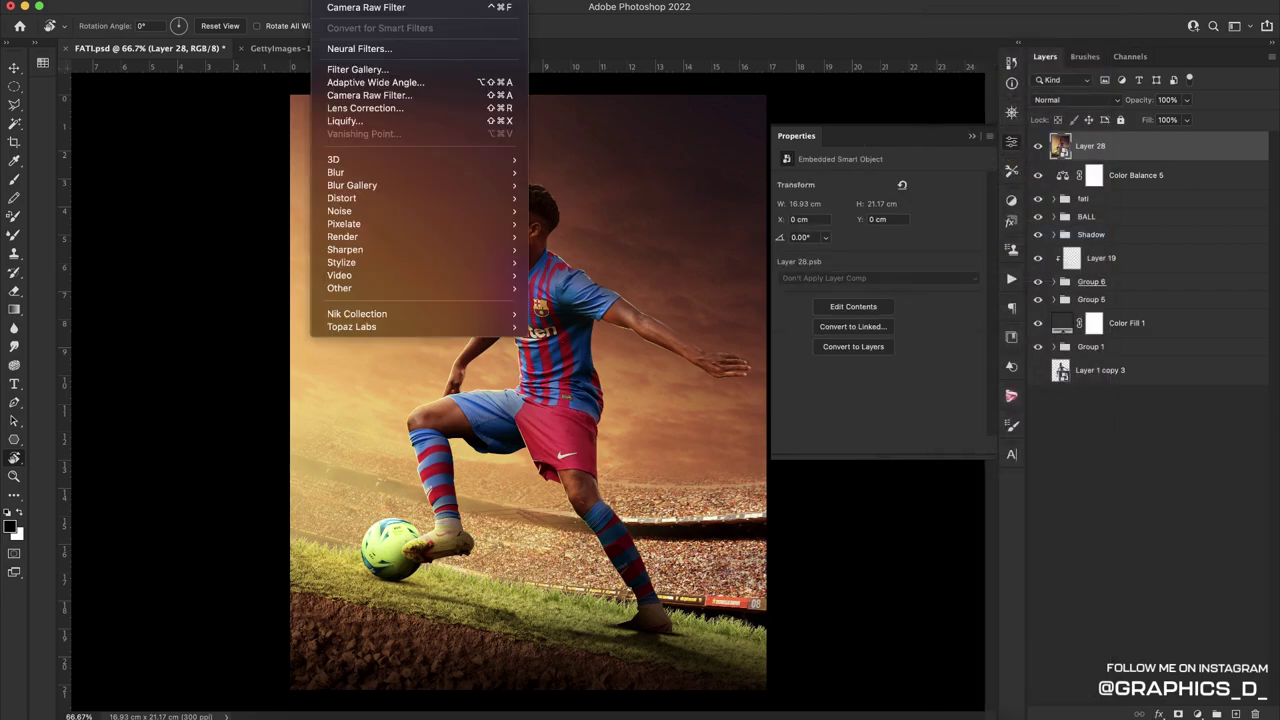
left_click(385, 94)
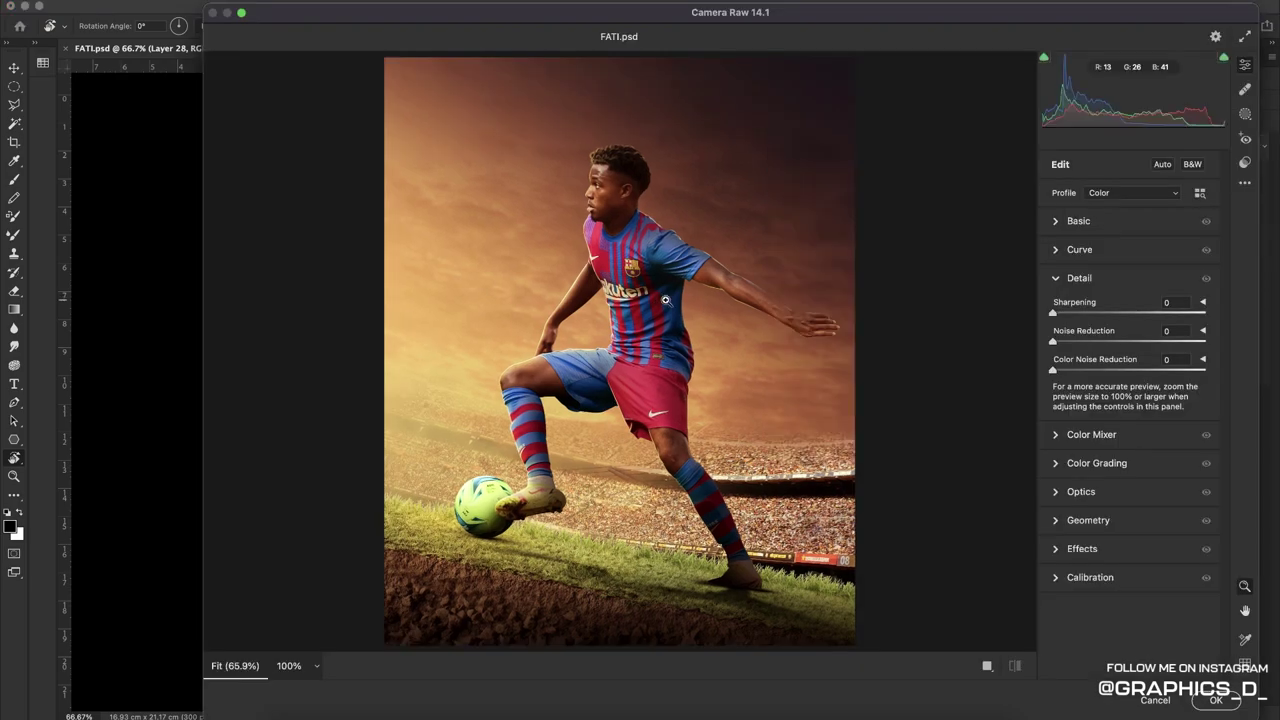
In Basic, cool temperature to -2, raise contrast slightly, shadows +10, clarity +18
left_click(1062, 286)
left_click(1058, 222)
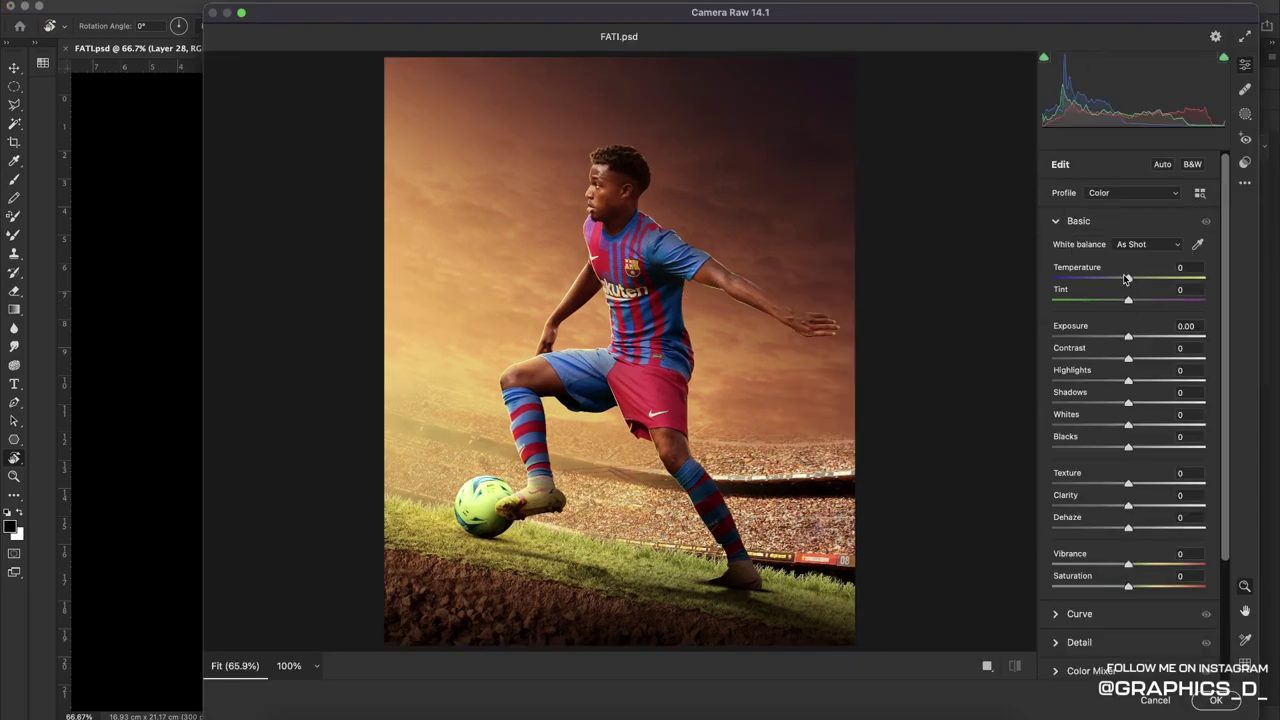
mouse_move(1126, 279)
left_mouse_down()
mouse_move(1141, 301)
mouse_move(1124, 301)
left_mouse_up()
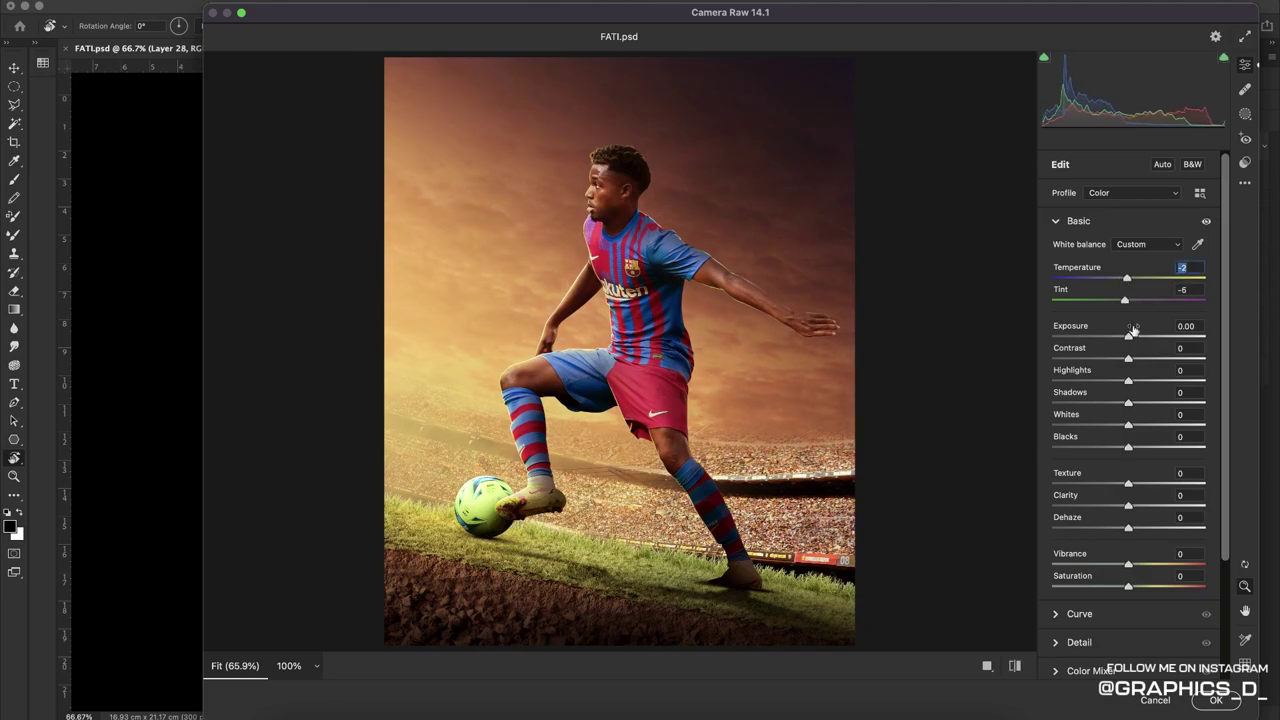
left_click_drag(1129, 359, 1137, 359)
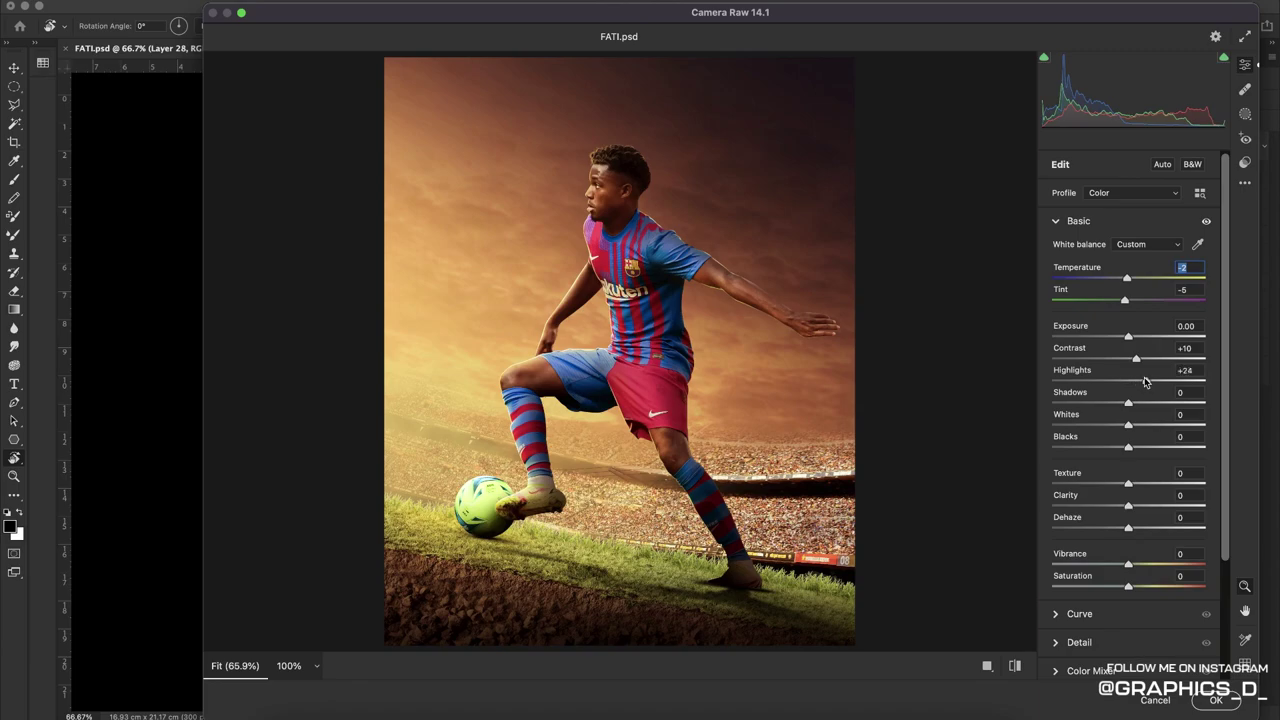
mouse_move(1149, 405)
left_mouse_down()
mouse_move(1136, 404)
mouse_move(1128, 447)
left_mouse_up()
left_click_drag(1128, 505, 1157, 502)
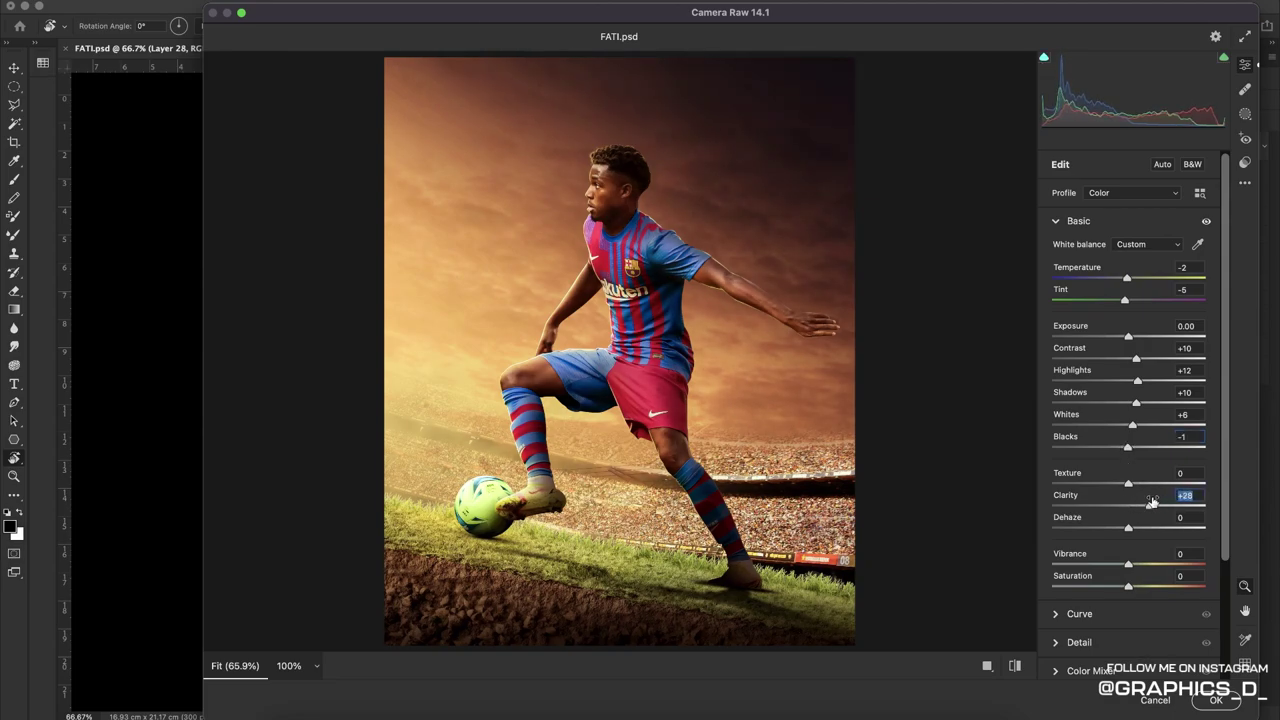
left_click_drag(1146, 505, 1141, 505)
left_click(1131, 562)
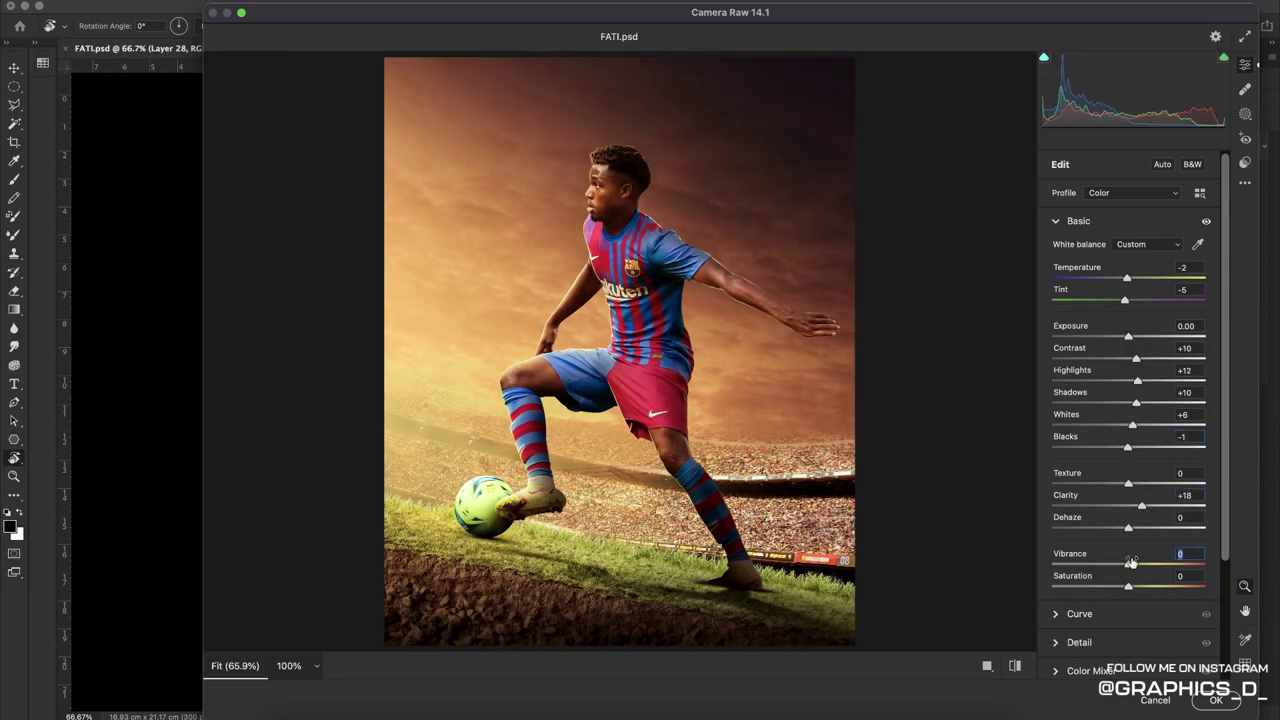
left_click(1055, 221)
Try Calibration shadows tint and green/blue primary hues, then reset them to 0
left_click(1060, 451)
left_click_drag(1129, 466, 1128, 490)
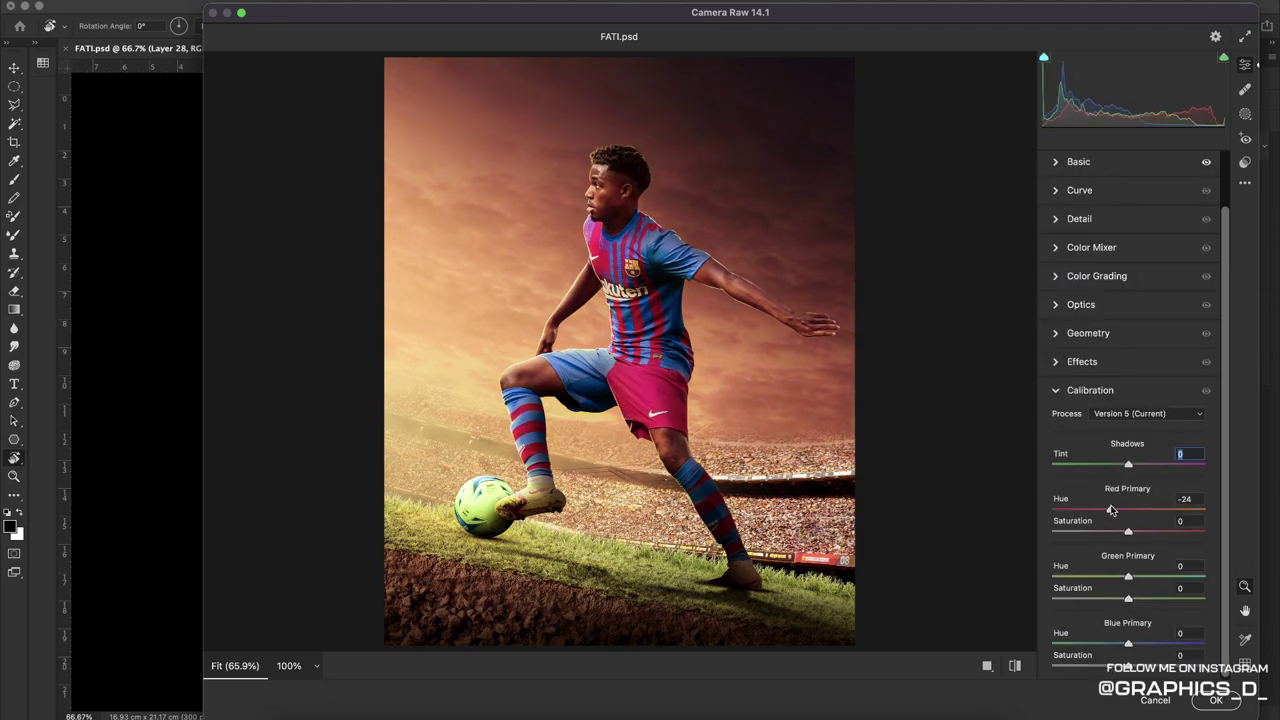
left_click(1128, 509)
left_click_drag(1130, 576, 1123, 577)
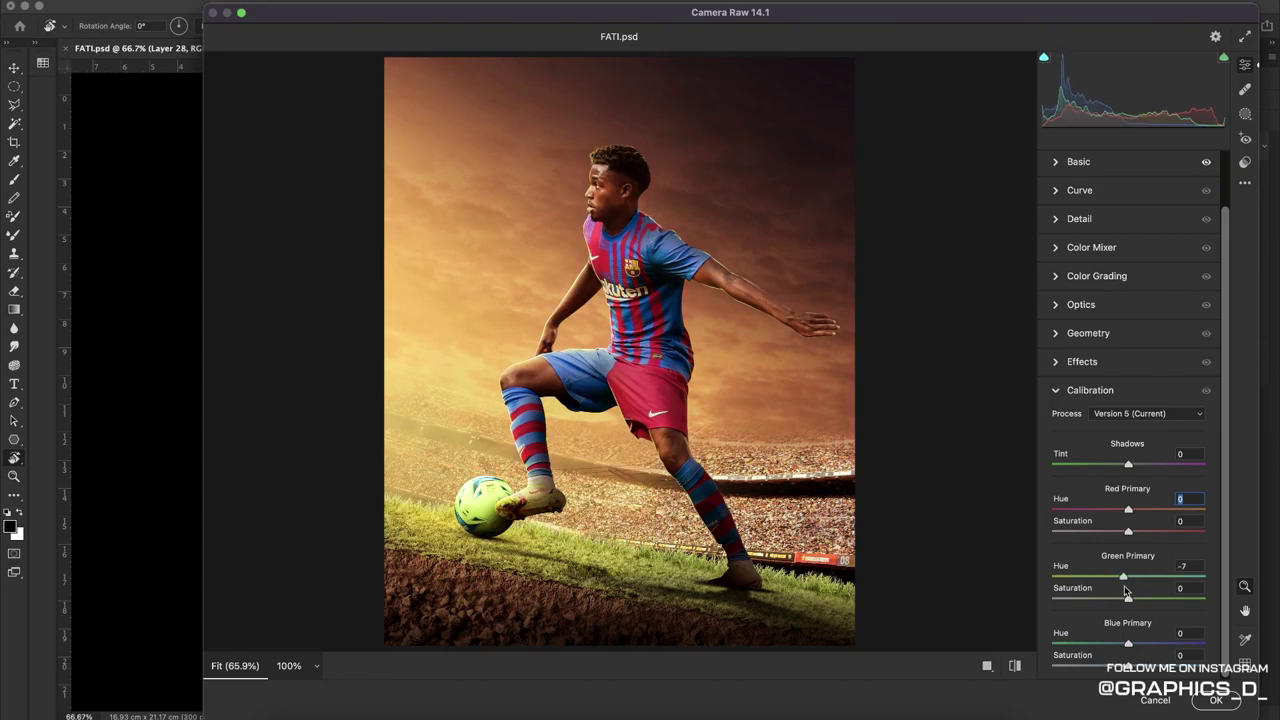
double_click(1115, 577)
mouse_move(1128, 643)
left_mouse_down()
mouse_move(1163, 645)
mouse_move(1124, 666)
left_mouse_up()
double_click(1145, 643)
left_click(1052, 304)
Set Color Mixer hues to Reds -34, Oranges +25, Magentas +21 and apply the grade
left_click(1057, 306)
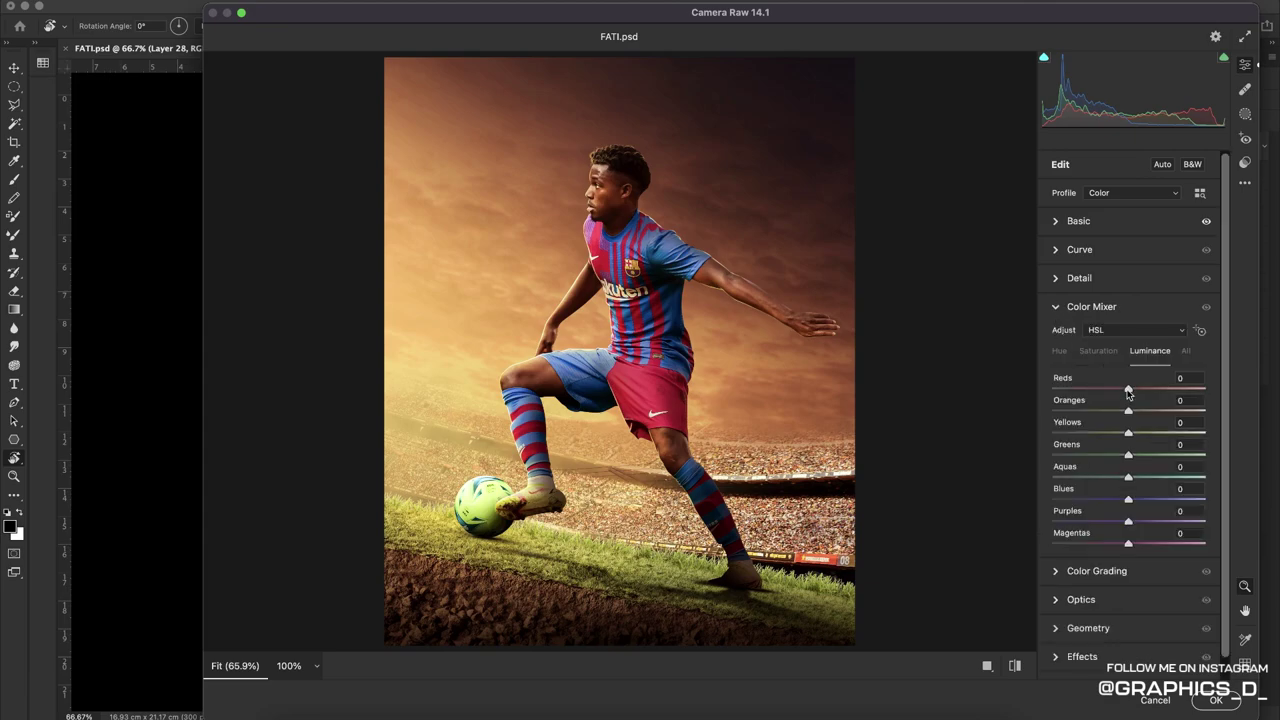
mouse_move(1128, 390)
left_mouse_down()
mouse_move(1116, 390)
mouse_move(1117, 412)
left_mouse_up()
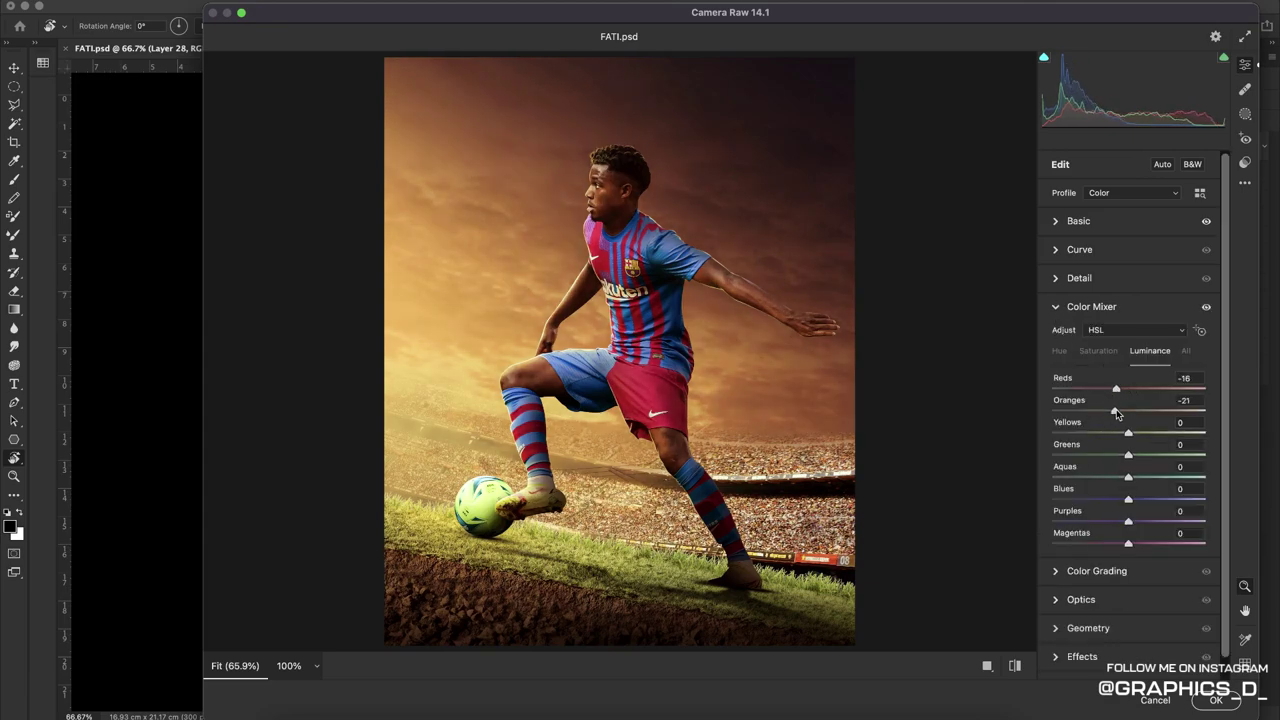
double_click(1116, 411)
left_click(1060, 351)
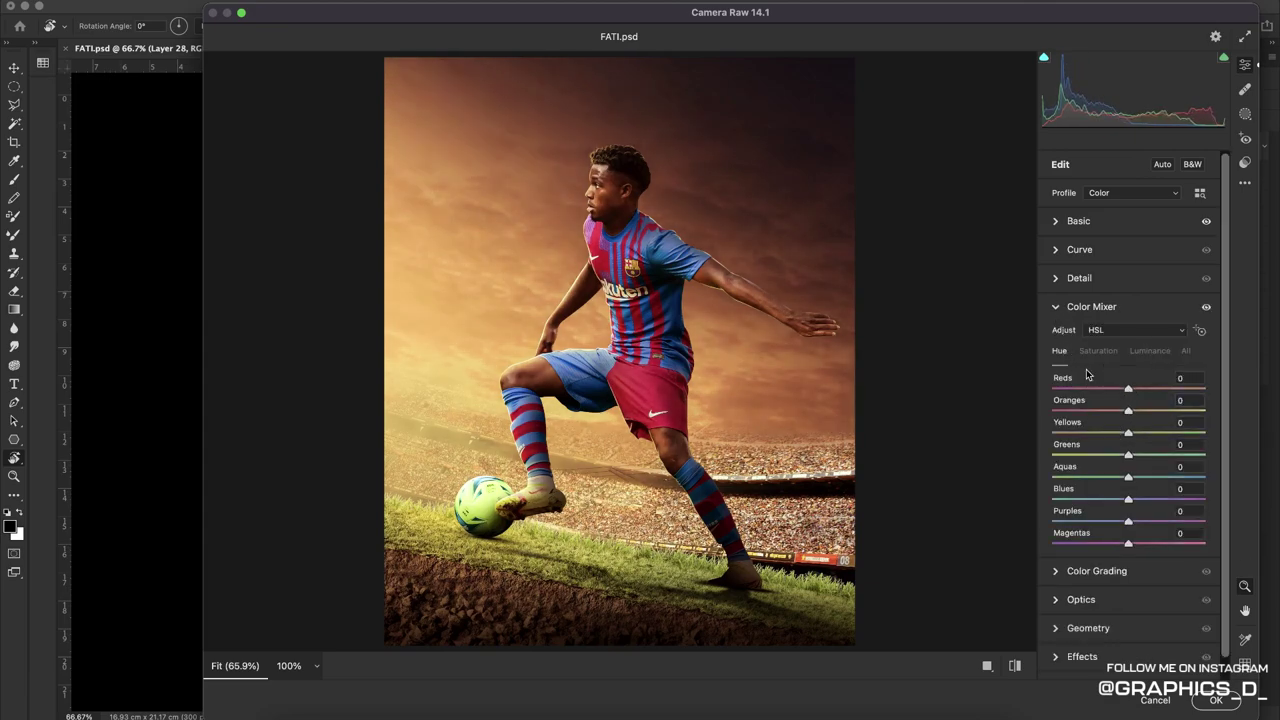
left_click_drag(1128, 389, 1103, 390)
mouse_move(1142, 413)
left_mouse_down()
mouse_move(1122, 418)
mouse_move(1147, 413)
left_mouse_up()
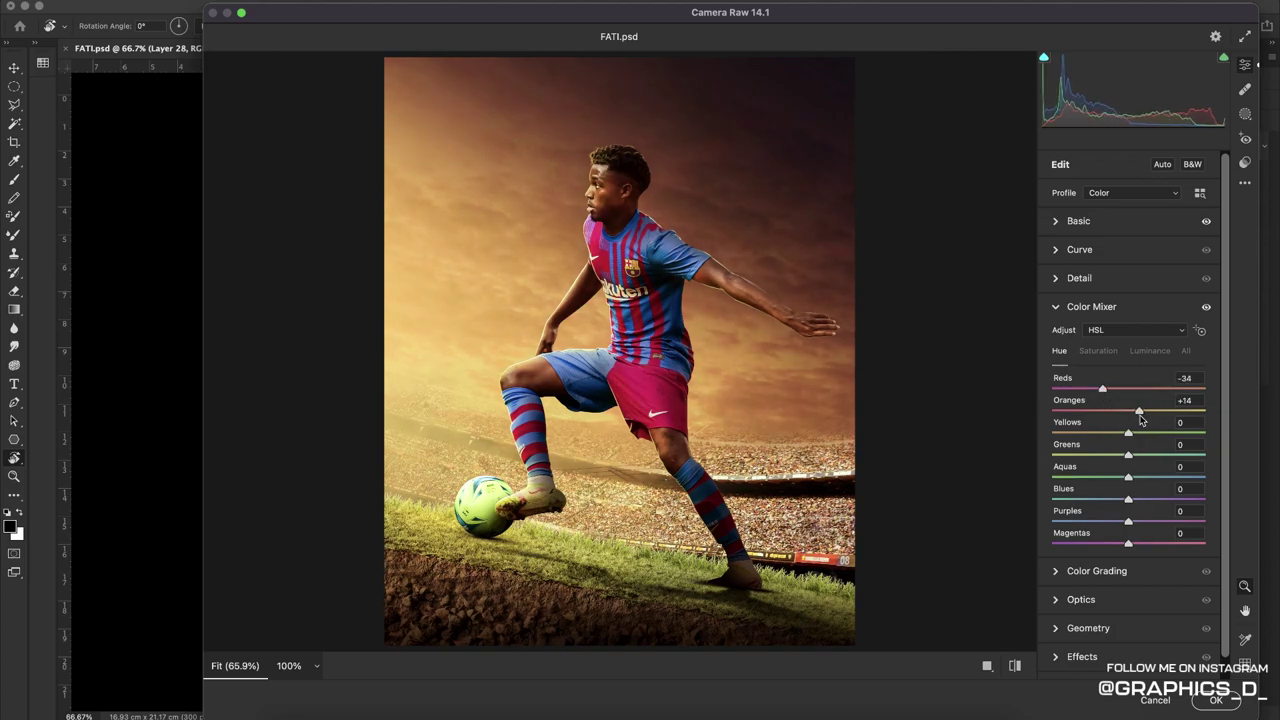
left_click_drag(1130, 544, 1146, 546)
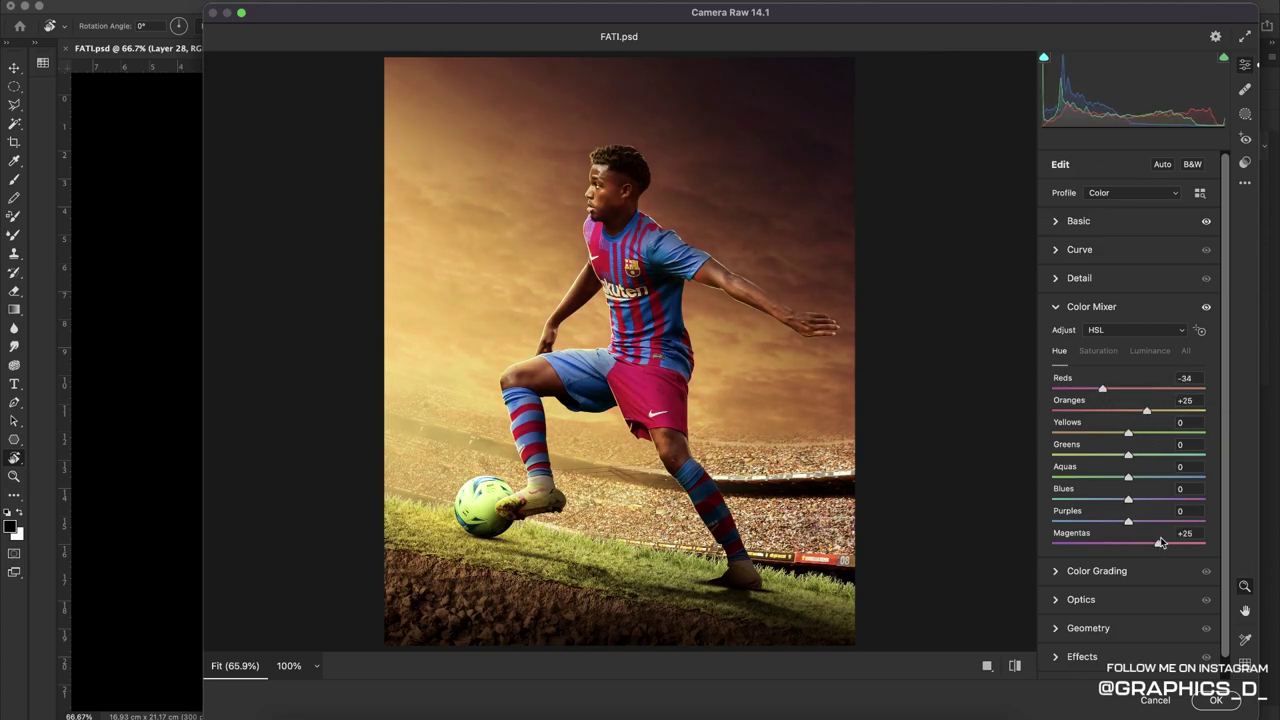
left_click(1216, 700)
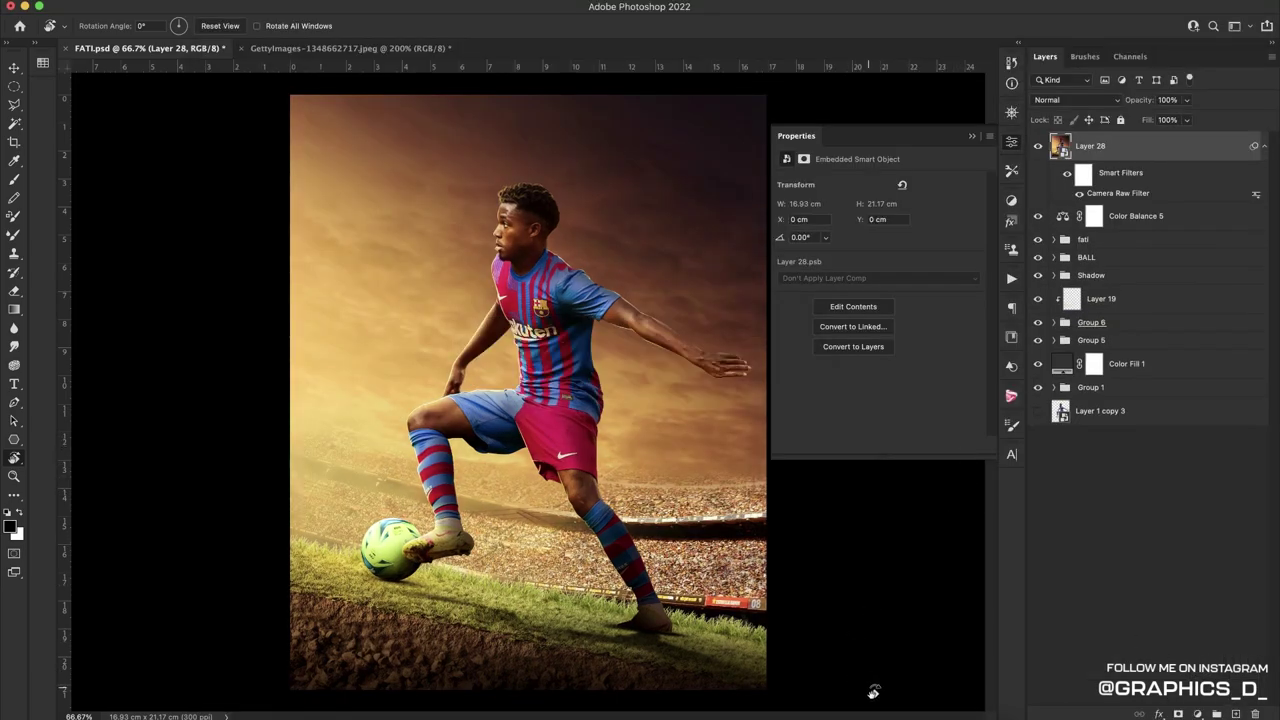